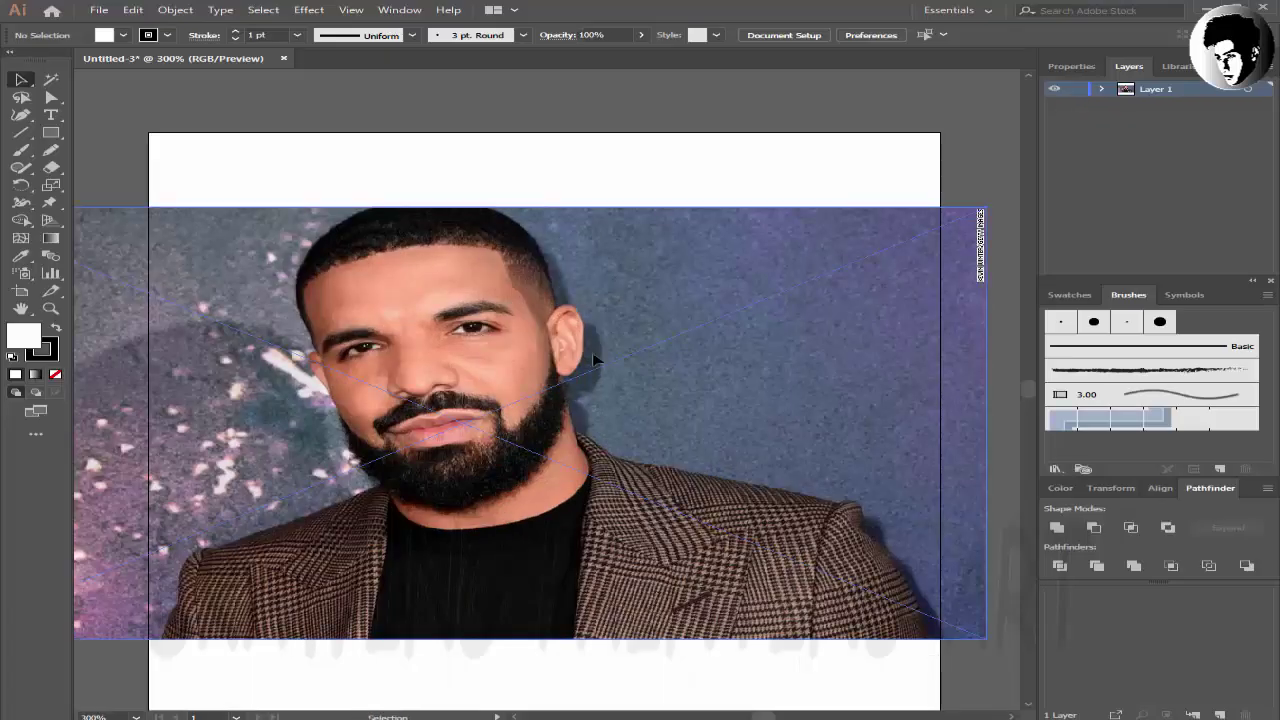
# - Fade the reference photo to 58% opacity, add Layer 2 and lock Layer 1
pyautogui.click(596, 360)
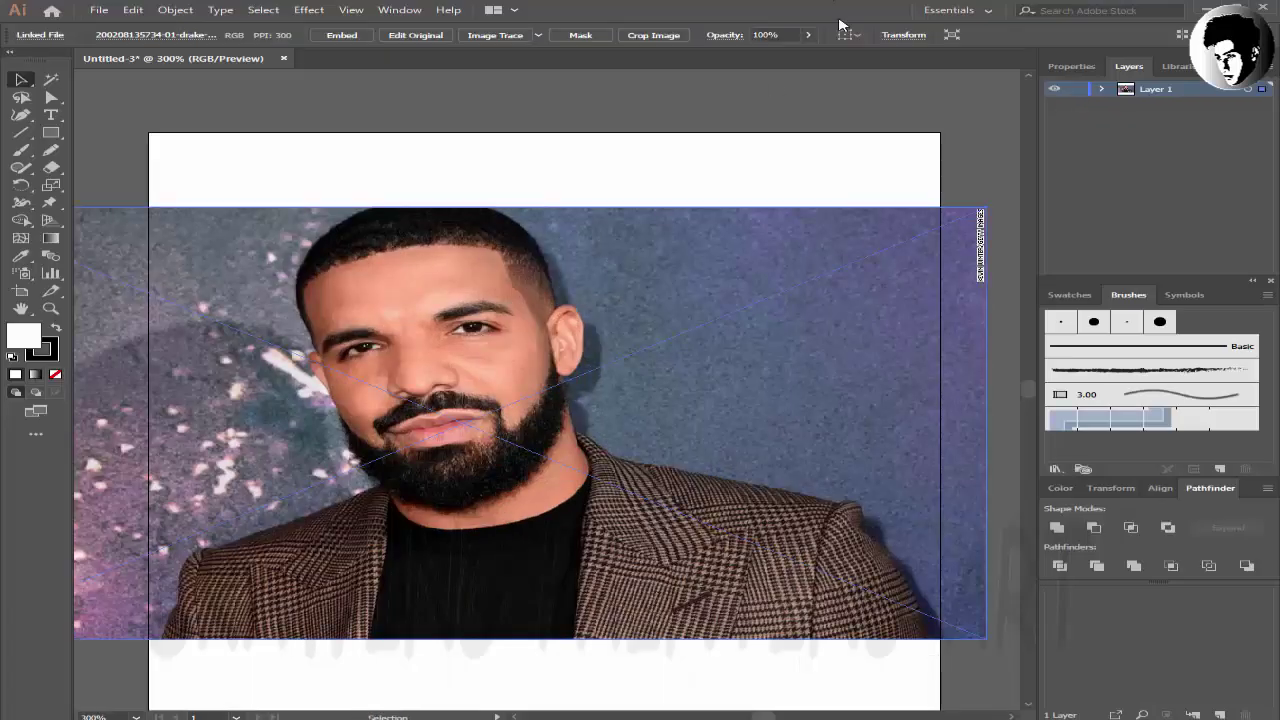
pyautogui.click(808, 35)
pyautogui.moveTo(812, 55); pyautogui.dragTo(776, 58)
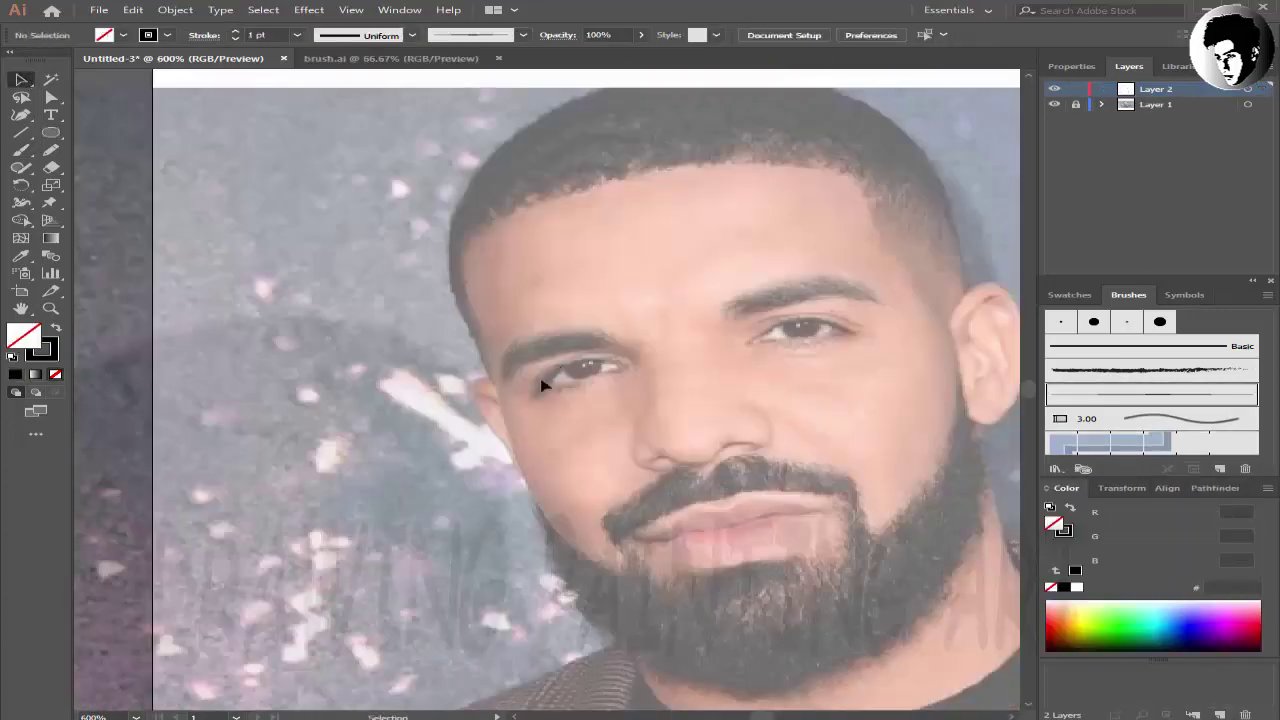
pyautogui.press('b')
pyautogui.click(165, 170)
# - Paint the upper and lower lid lines of the left eye
pyautogui.press('v')
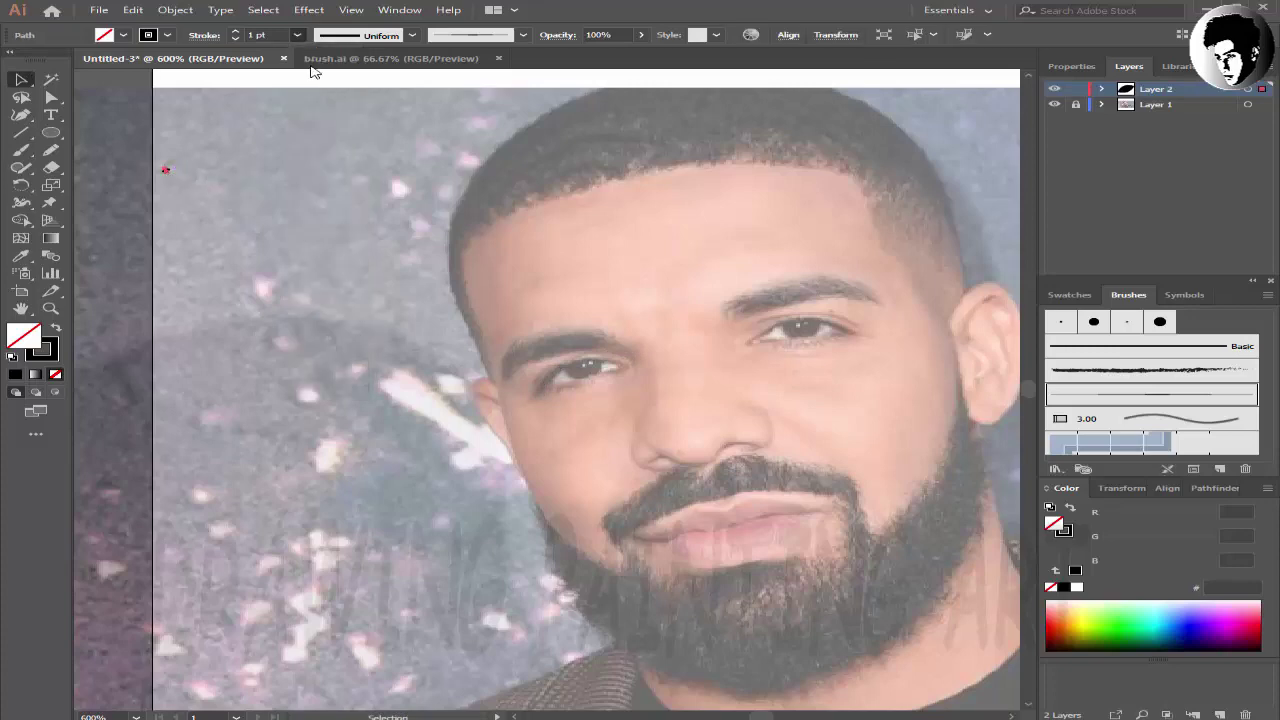
pyautogui.press('b')
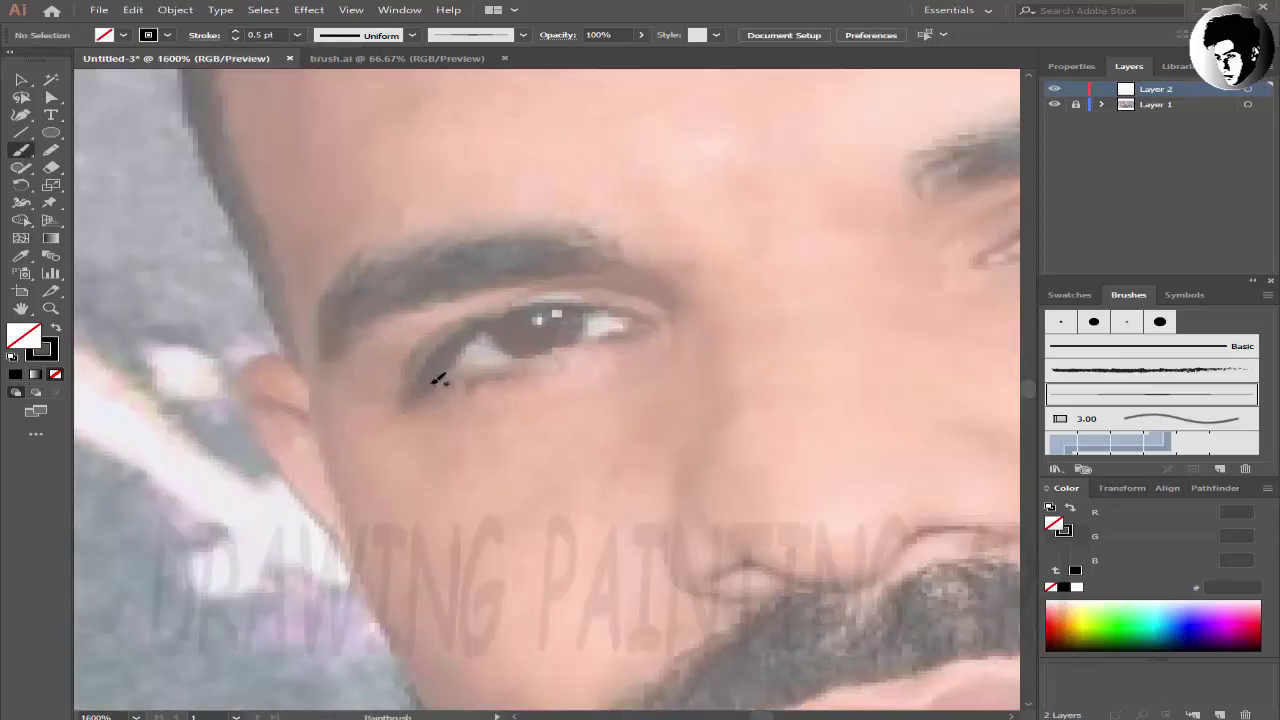
pyautogui.moveTo(433, 381); pyautogui.dragTo(649, 319)
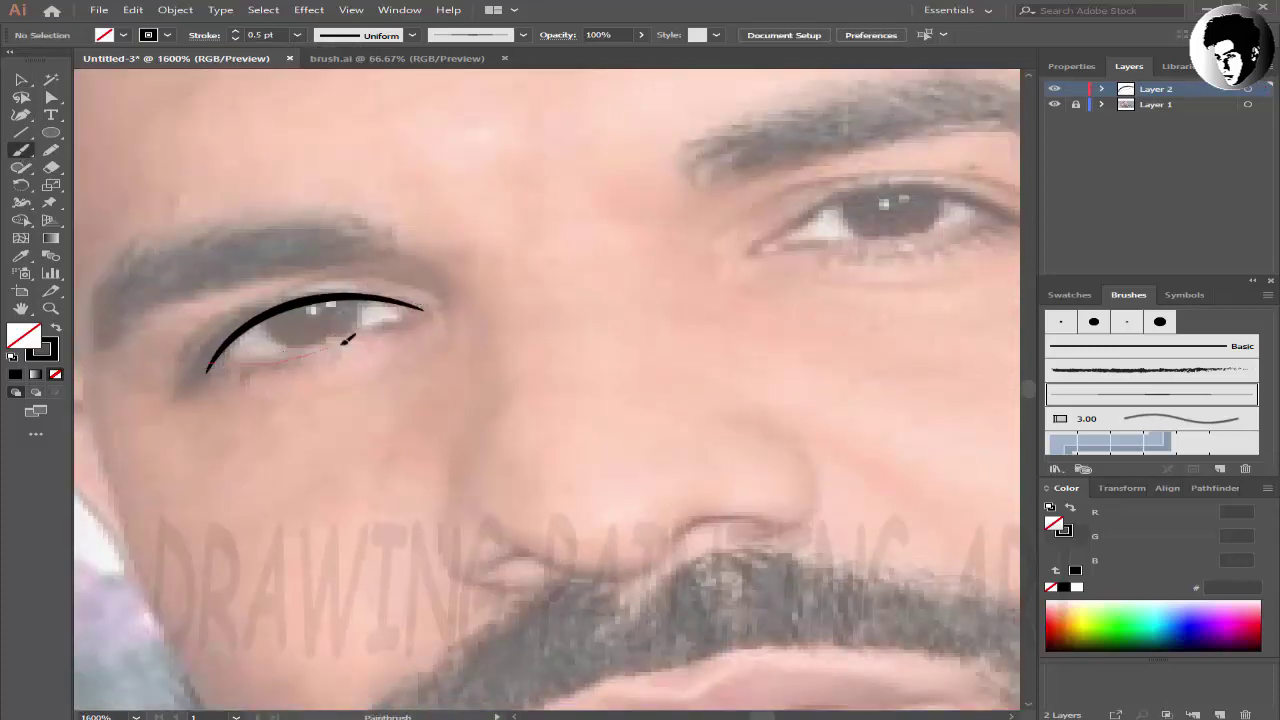
pyautogui.moveTo(210, 364); pyautogui.dragTo(424, 300)
pyautogui.press('v')
pyautogui.click(351, 191)
pyautogui.hotkey('ctrl', '0')
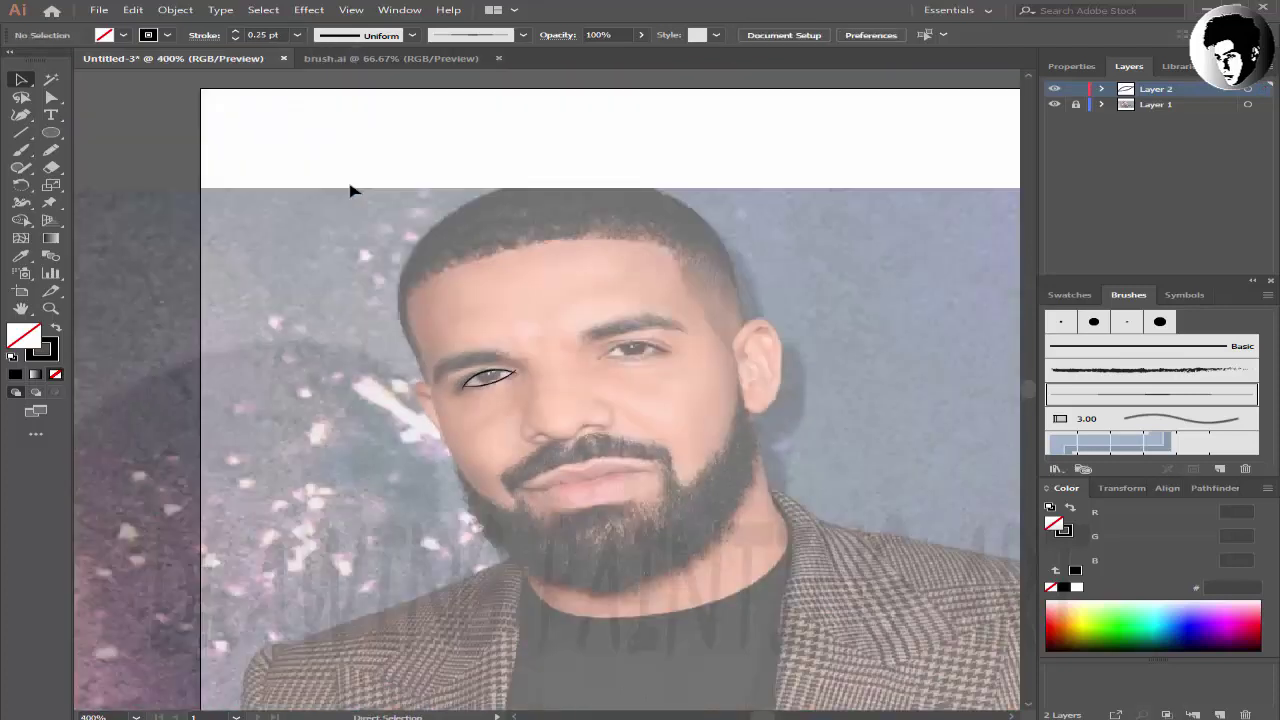
pyautogui.scroll(5, 451, 283)
# - Draw an ellipse for the left iris and nudge it into place
pyautogui.press('l')
pyautogui.moveTo(263, 229); pyautogui.dragTo(427, 332)
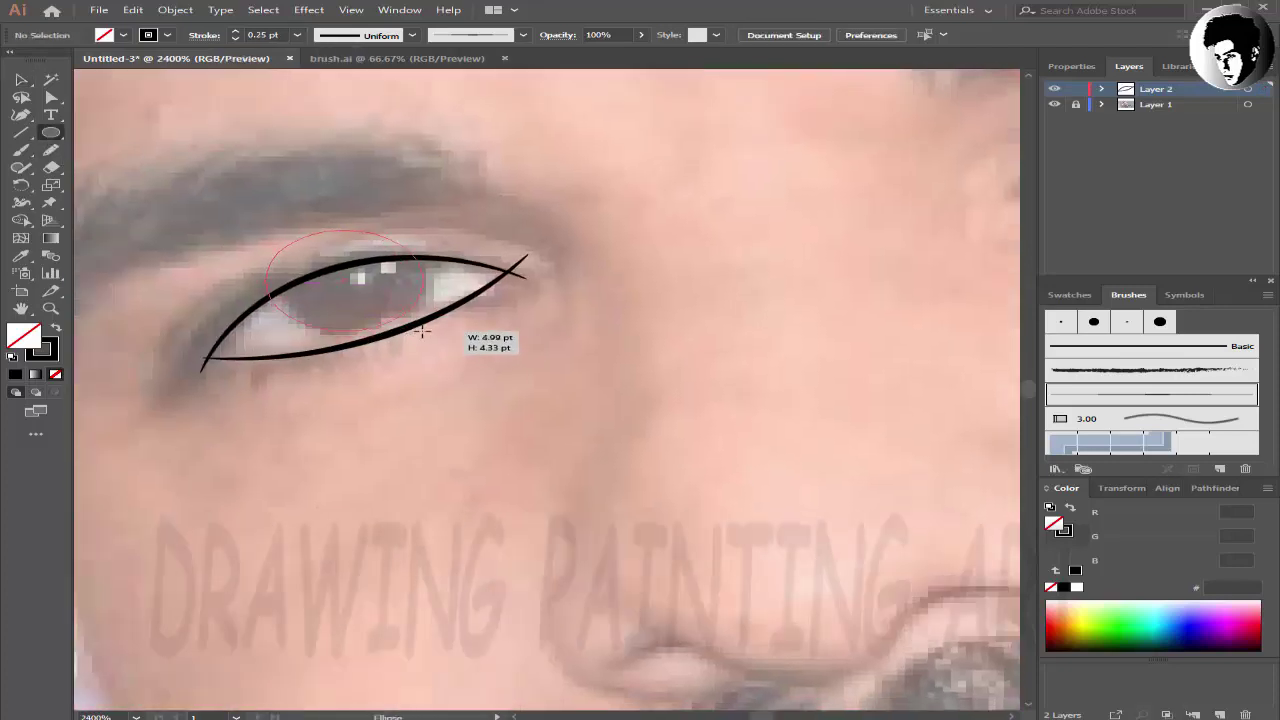
pyautogui.press('v')
pyautogui.moveTo(422, 269); pyautogui.dragTo(445, 258)
# - Divide the left eye's lid and iris paths and delete the iris arc above the lid
pyautogui.moveTo(194, 163); pyautogui.dragTo(680, 400)
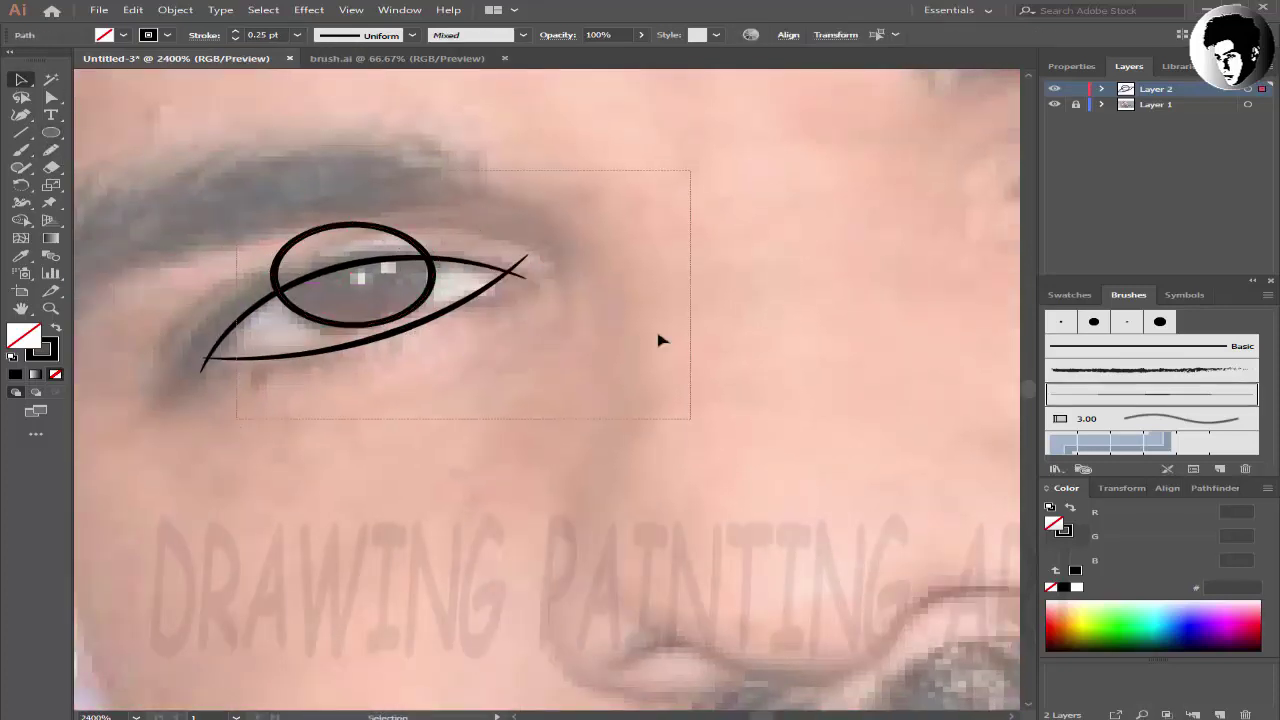
pyautogui.hotkey('shift', 'ctrl', 'F9')
pyautogui.hotkey('ctrl', '8')
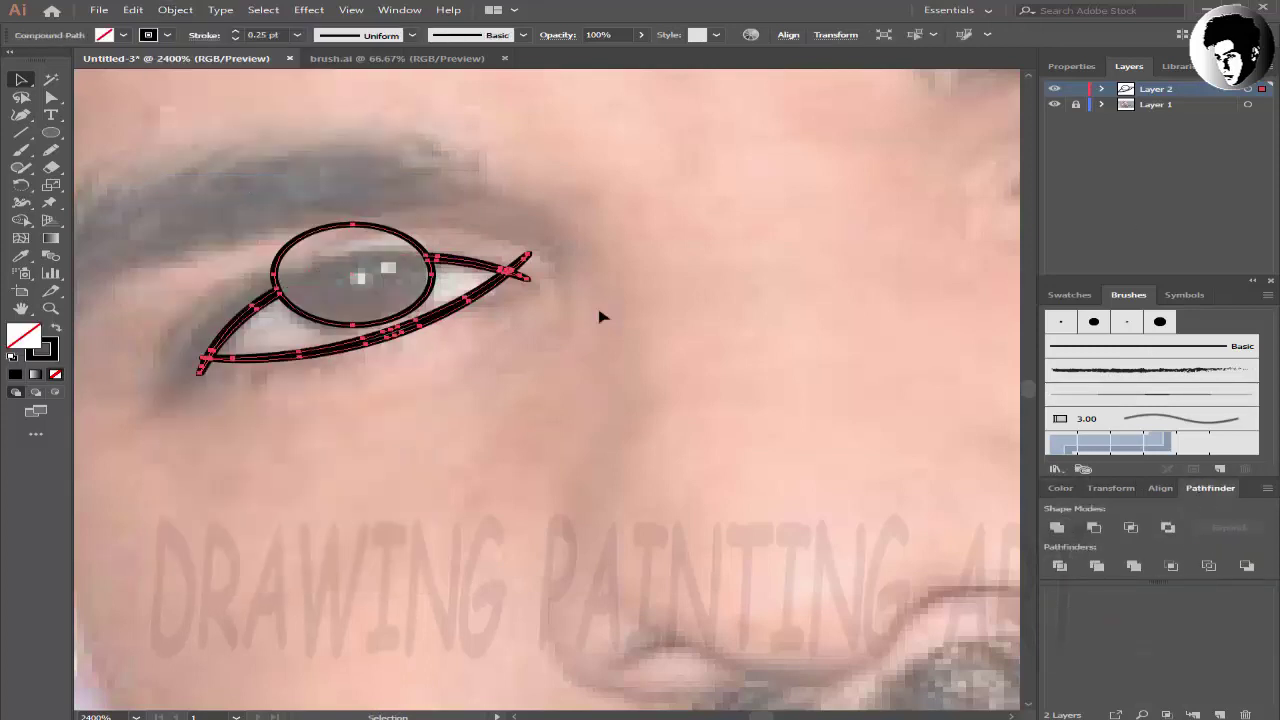
pyautogui.click(1060, 565)
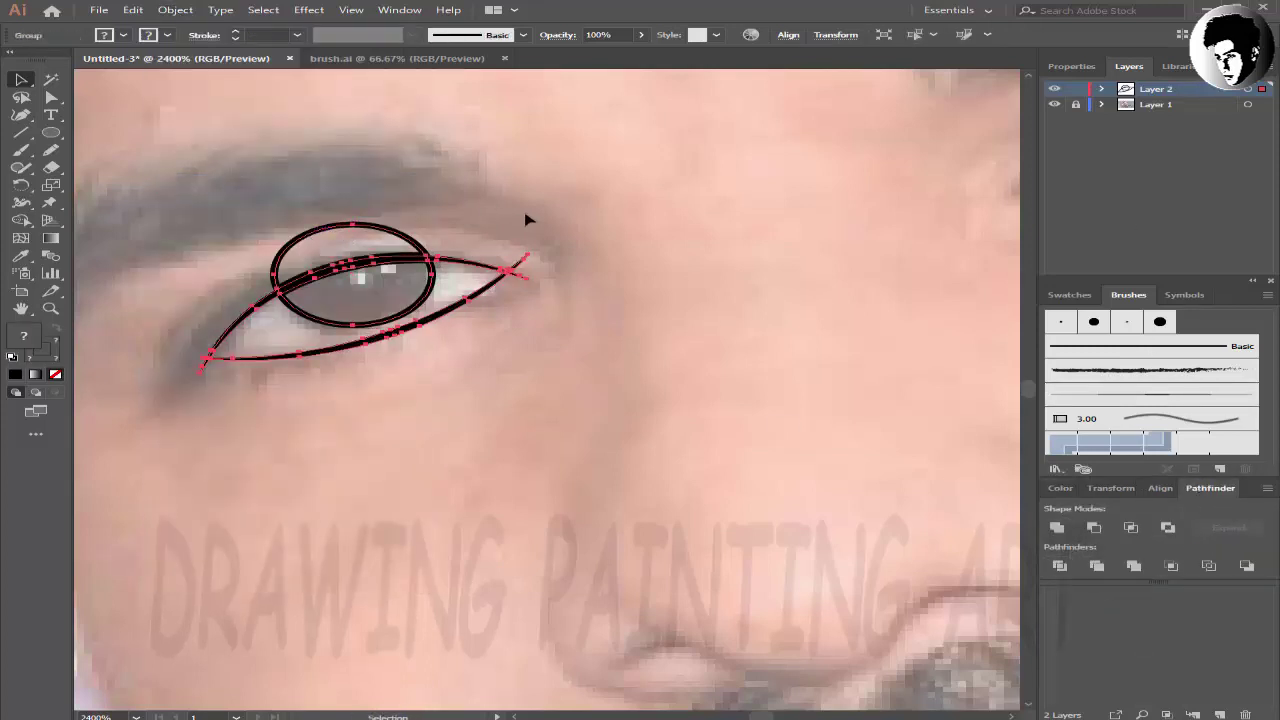
pyautogui.doubleClick(505, 266)
pyautogui.click(352, 225)
pyautogui.press('Delete')
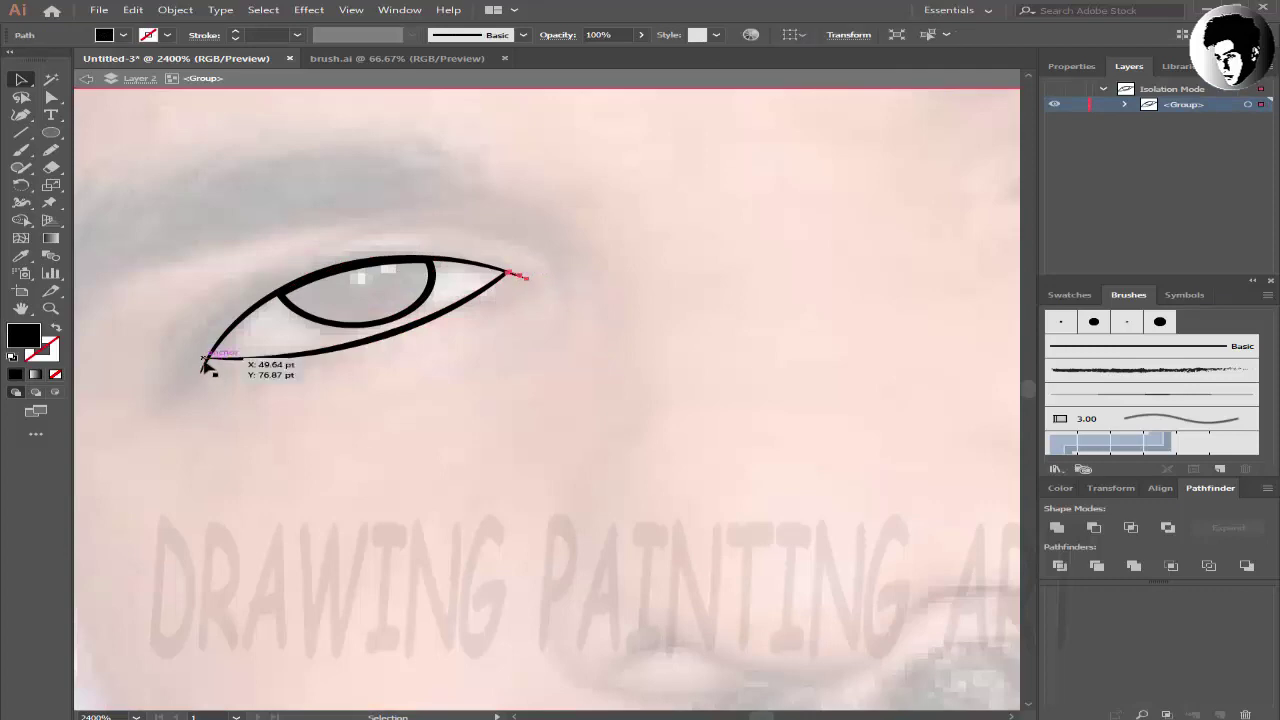
pyautogui.press('Escape')
pyautogui.hotkey('ctrl', '-')
pyautogui.hotkey('ctrl', '-')
pyautogui.hotkey('ctrl', '-')
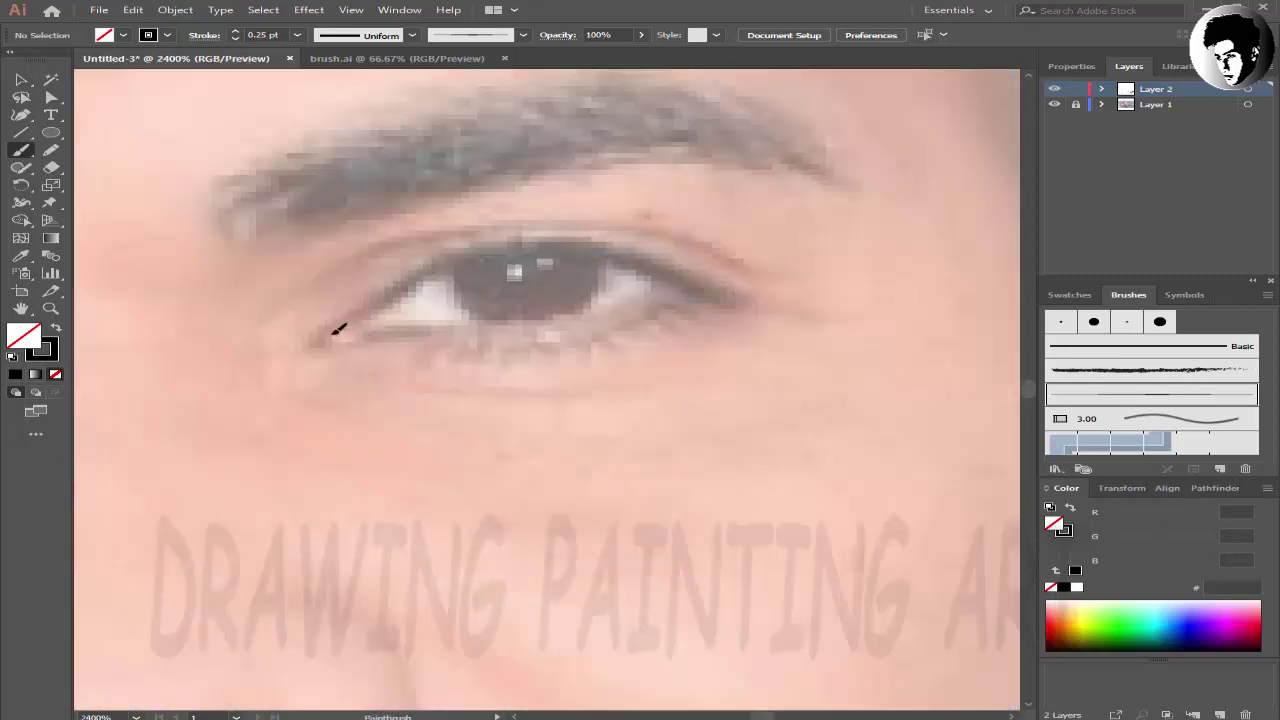
# - Paint the right eye's upper and lower lids, iris curve and crease
pyautogui.moveTo(330, 335); pyautogui.dragTo(750, 308)
pyautogui.moveTo(355, 318); pyautogui.dragTo(715, 272)
pyautogui.moveTo(447, 252); pyautogui.dragTo(624, 225)
pyautogui.moveTo(346, 263); pyautogui.dragTo(715, 240)
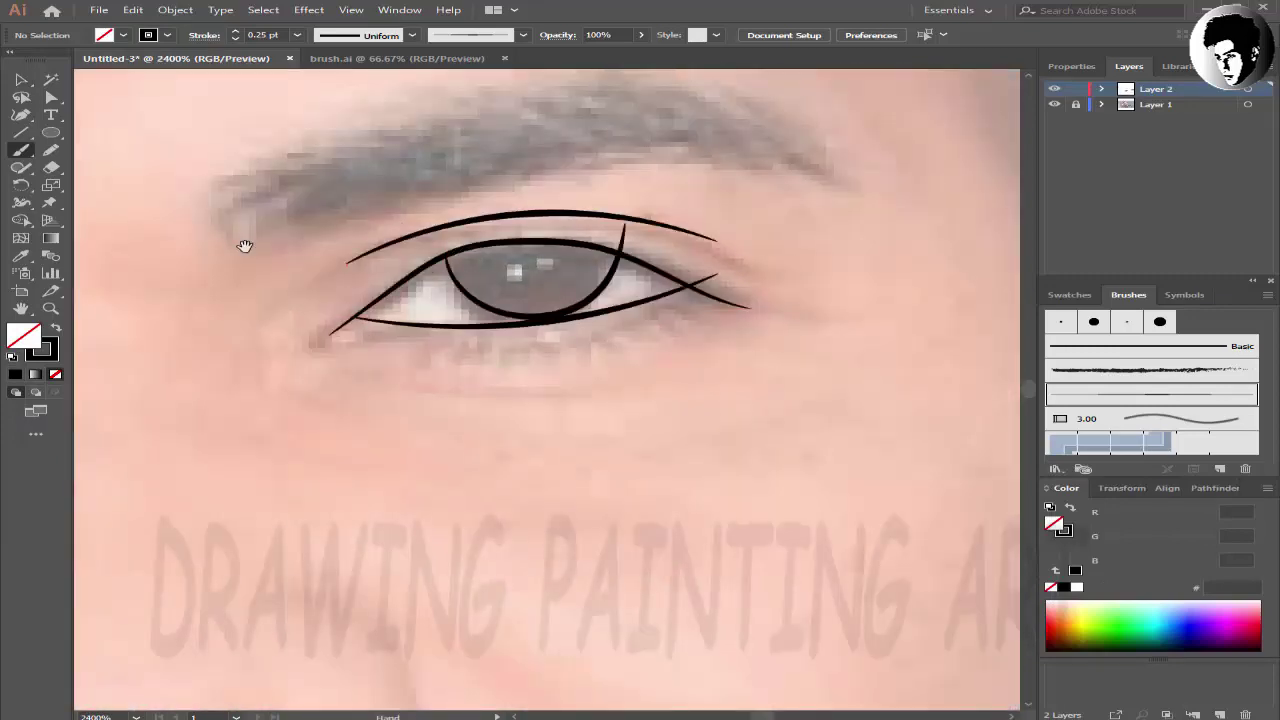
pyautogui.hotkey('ctrl', '-')
pyautogui.hotkey('ctrl', '-')
pyautogui.hotkey('ctrl', '-')
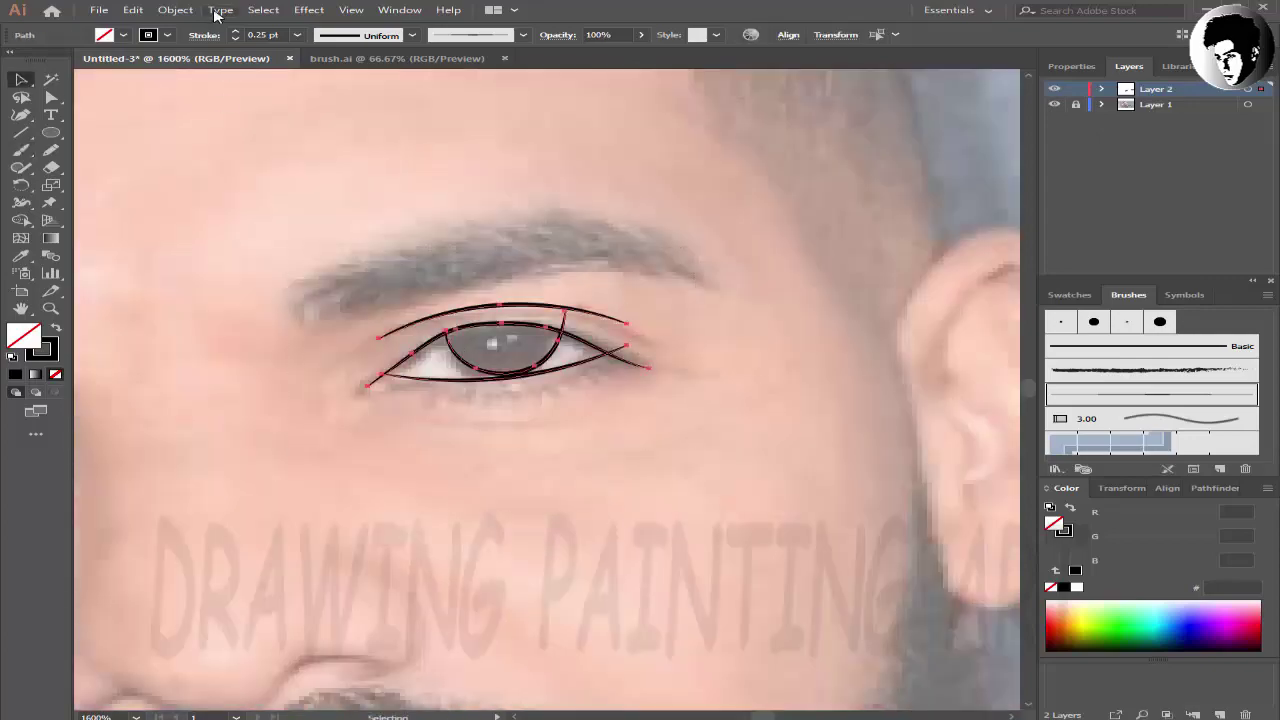
# - Divide the right eye's strokes, ungroup the pieces and delete the stray overlaps
pyautogui.click(175, 9)
pyautogui.click(204, 191)
pyautogui.click(1210, 488)
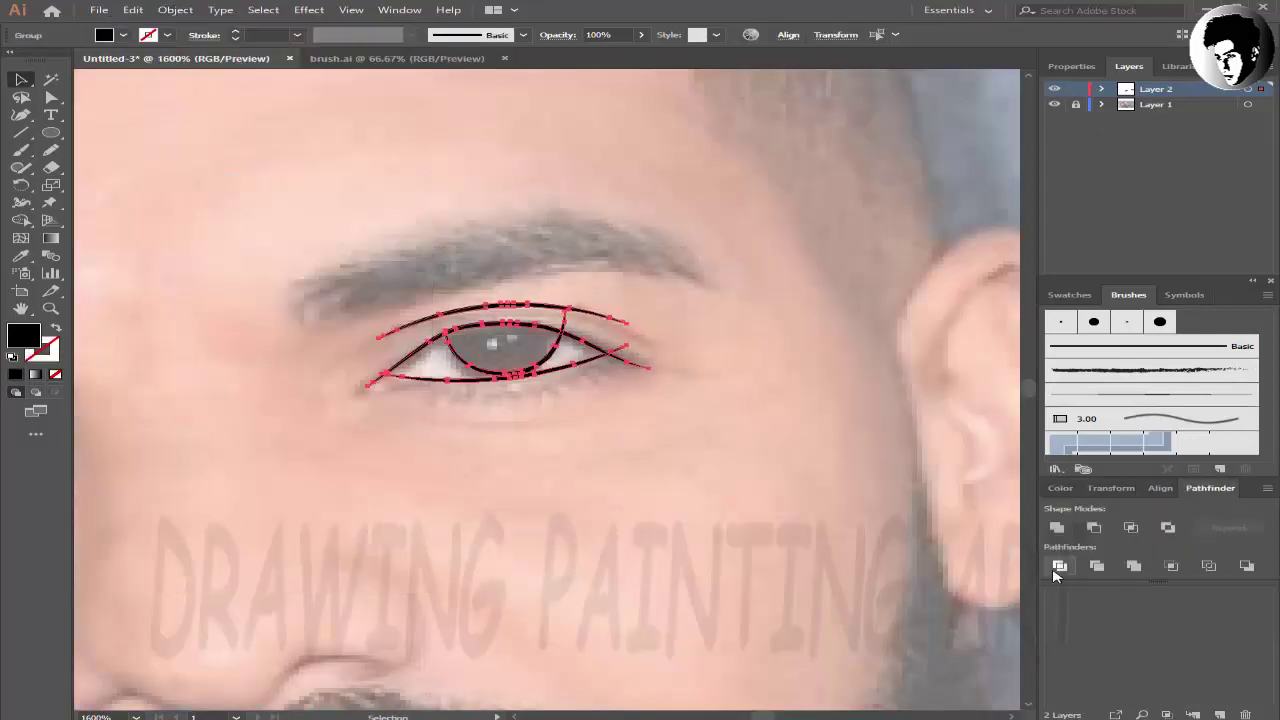
pyautogui.click(1059, 566)
pyautogui.rightClick(545, 302)
pyautogui.click(590, 429)
pyautogui.click(571, 318)
pyautogui.press('Delete')
pyautogui.click(375, 385)
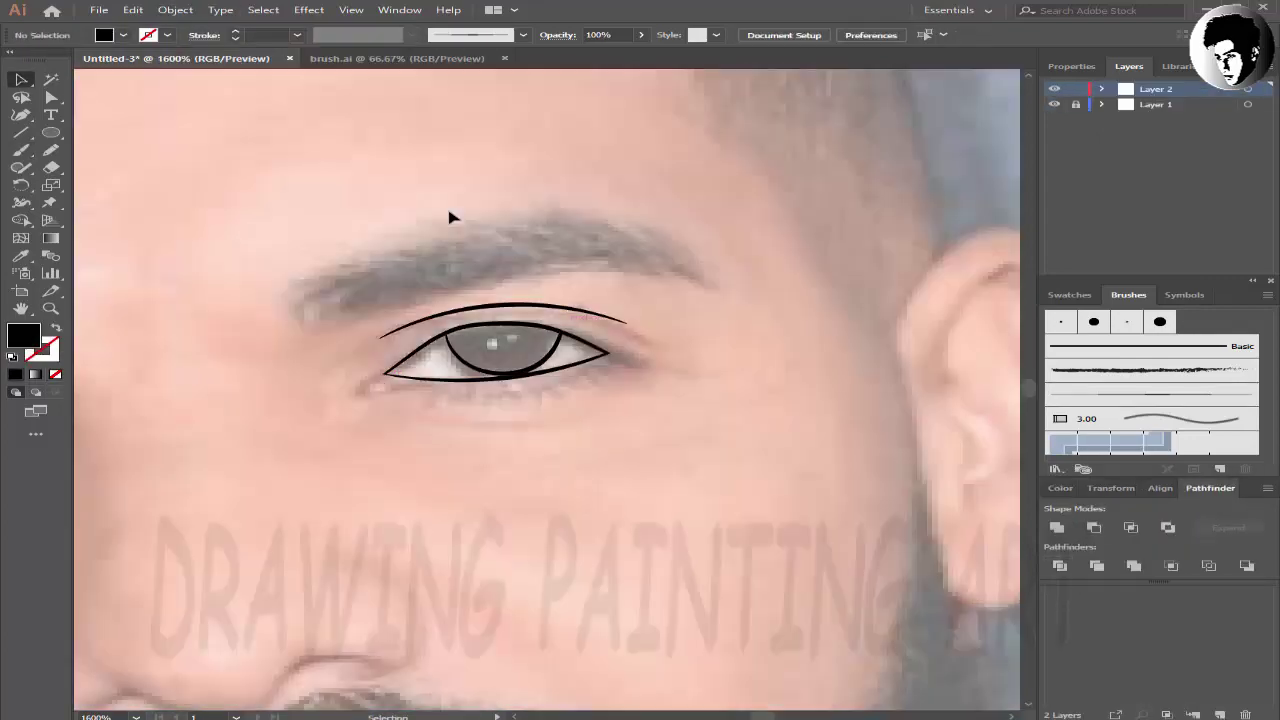
pyautogui.hotkey('ctrl', '0')
pyautogui.hotkey('ctrl', '+')
pyautogui.hotkey('ctrl', '+')
# - Paint the nose: the wavy line under it and the nostril curve
pyautogui.press('b')
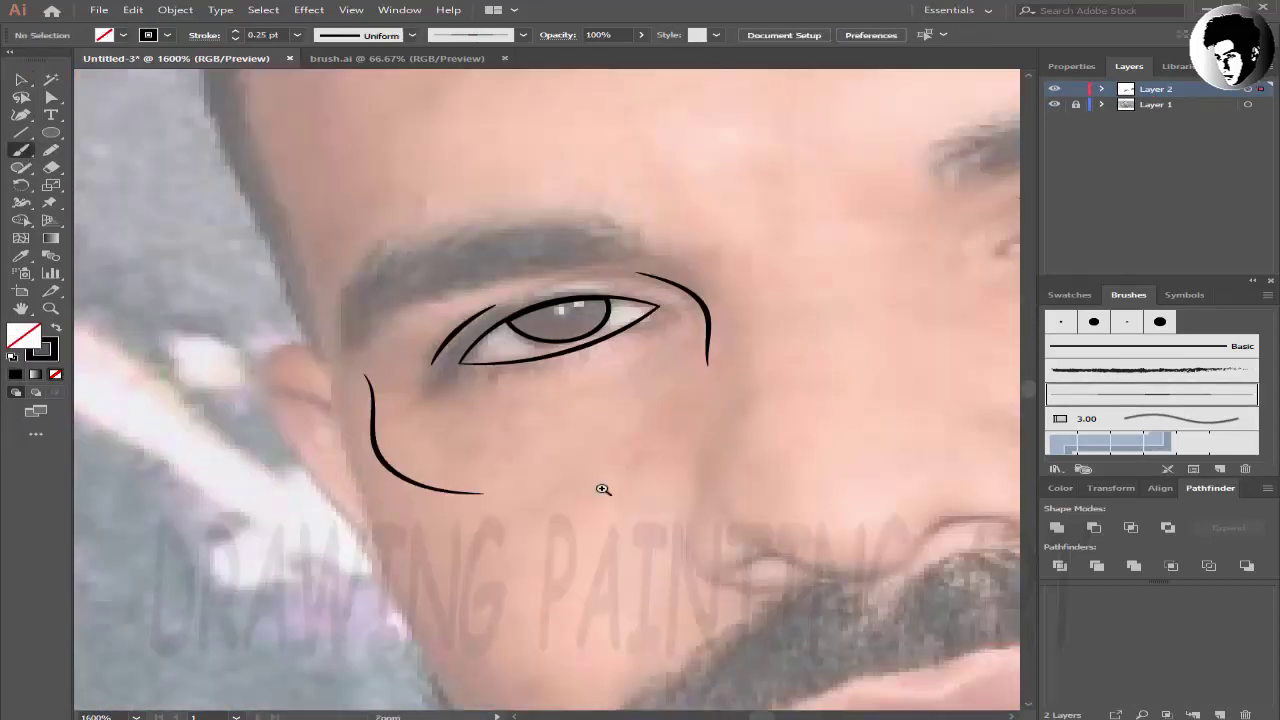
pyautogui.moveTo(530, 497)
pyautogui.mouseDown()
pyautogui.moveTo(429, 440)
pyautogui.moveTo(486, 251)
pyautogui.moveTo(745, 205)
pyautogui.mouseUp()
pyautogui.moveTo(491, 223); pyautogui.dragTo(310, 432)
pyautogui.moveTo(555, 310)
pyautogui.mouseDown()
pyautogui.moveTo(615, 390)
pyautogui.moveTo(252, 455)
pyautogui.mouseUp()
# - Add a short line under the right eye
pyautogui.hotkey('ctrl', '0')
pyautogui.scroll(5, 615, 370)
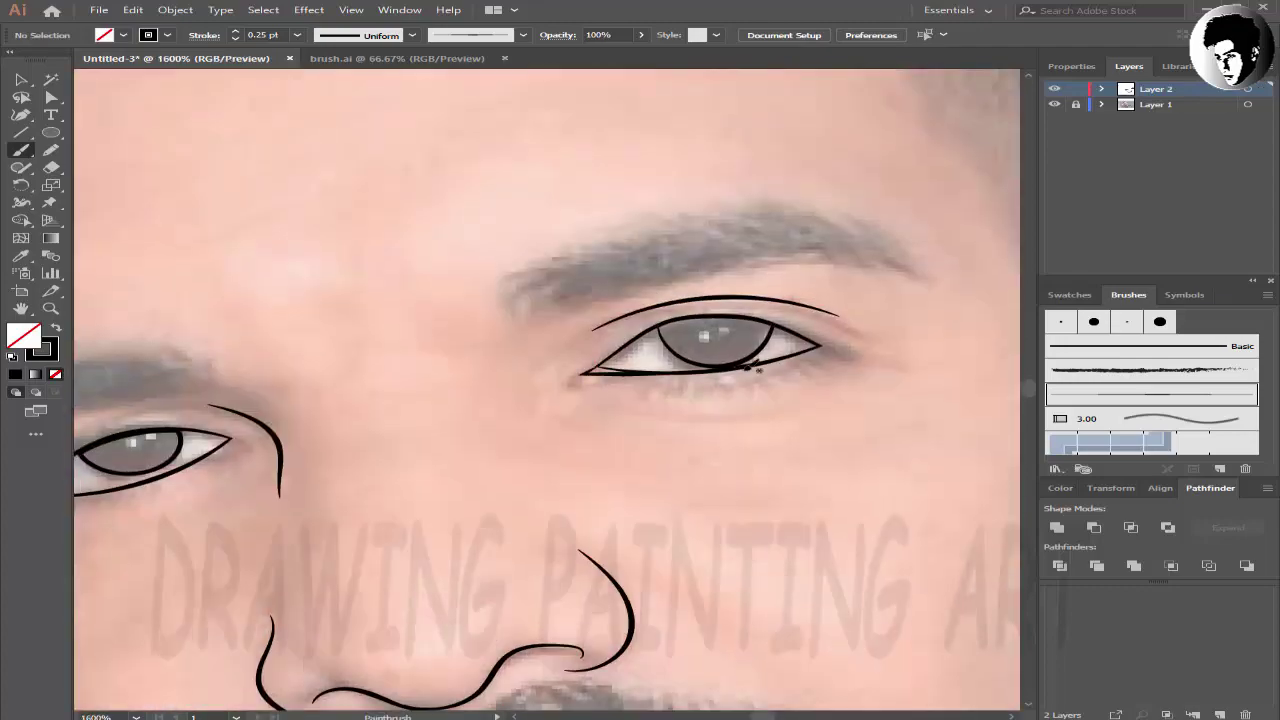
pyautogui.hscroll(5, 572, 318)
pyautogui.moveTo(300, 397); pyautogui.dragTo(366, 405)
# - Paint the mouth line between the lips
pyautogui.hotkey('ctrl', '0')
pyautogui.scroll(3, 560, 330)
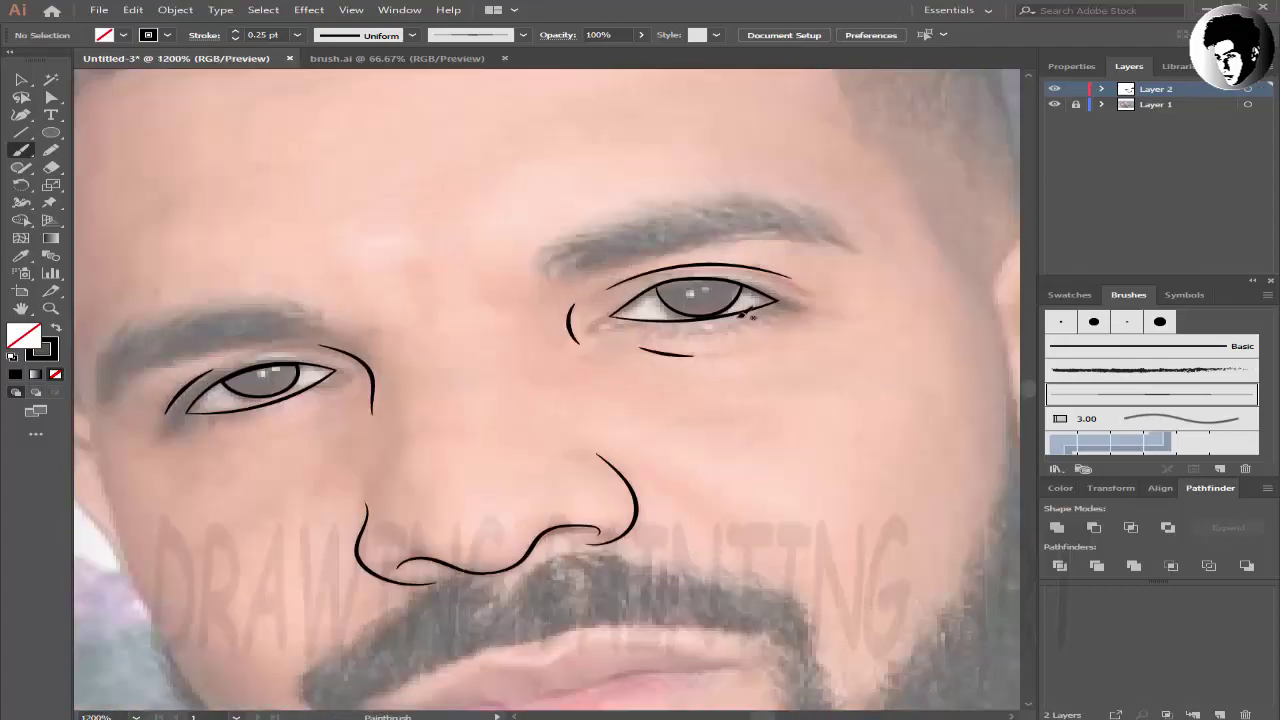
pyautogui.scroll(2, 471, 476)
pyautogui.scroll(2, 471, 476)
pyautogui.moveTo(615, 472); pyautogui.dragTo(880, 428)
# - Select the lip strokes and tidy them in Isolation Mode
pyautogui.hotkey('ctrl', '-')
pyautogui.press('v')
pyautogui.moveTo(420, 517); pyautogui.dragTo(600, 440)
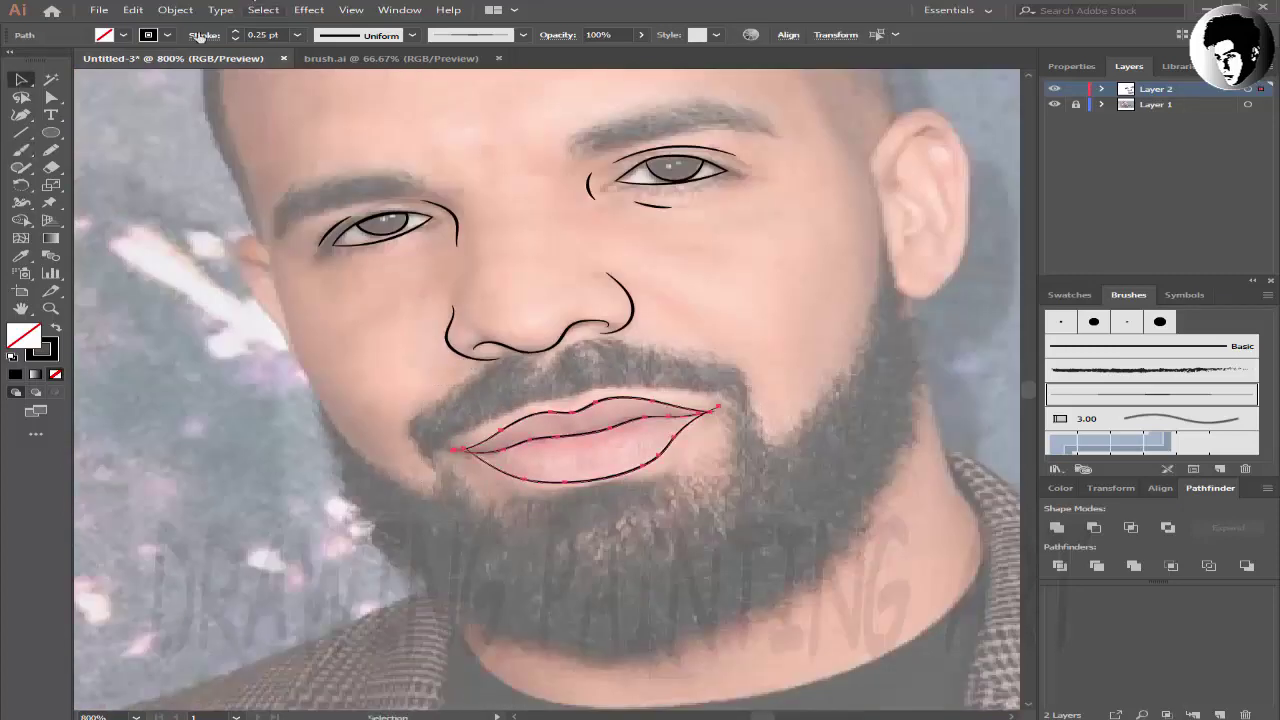
pyautogui.doubleClick(643, 423)
pyautogui.hotkey('ctrl', '+')
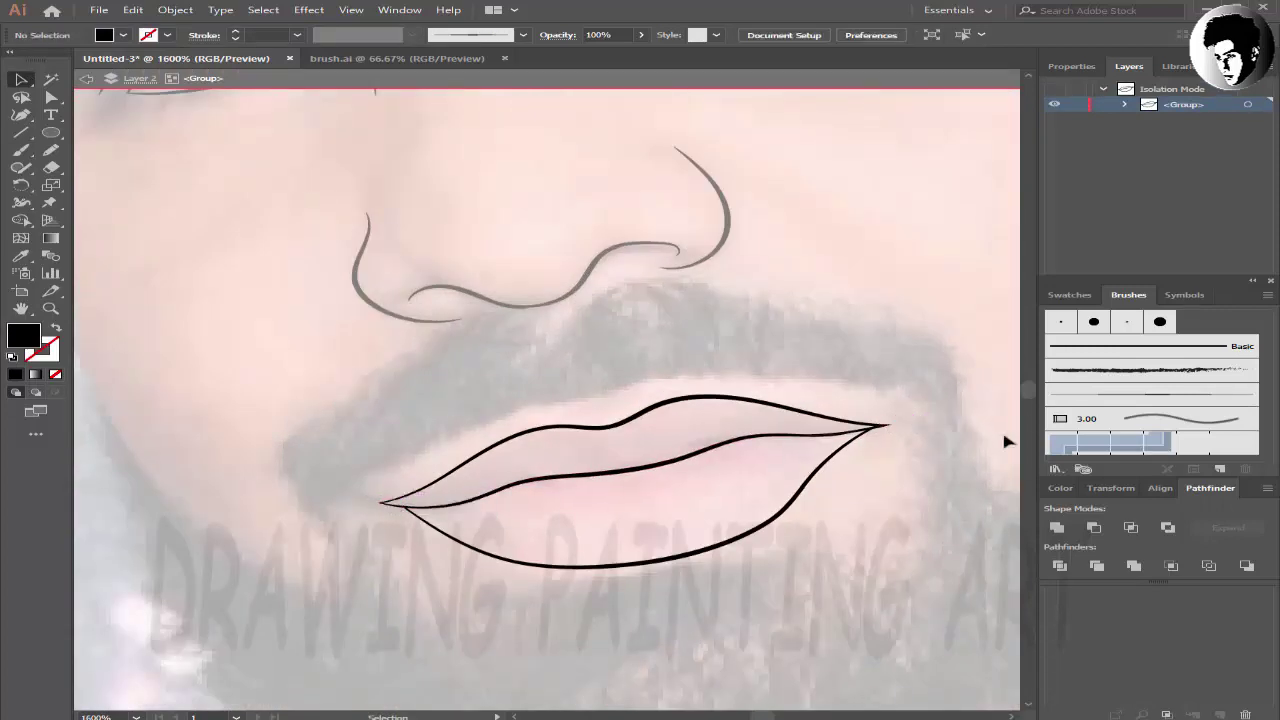
pyautogui.doubleClick(880, 186)
pyautogui.hotkey('ctrl', '-')
pyautogui.moveTo(880, 186)
pyautogui.mouseDown()
pyautogui.moveTo(171, 251)
pyautogui.moveTo(163, 357)
pyautogui.moveTo(551, 277)
pyautogui.moveTo(297, 329)
pyautogui.moveTo(114, 457)
pyautogui.mouseUp()
pyautogui.press('b')
pyautogui.scroll(2, 662, 310)
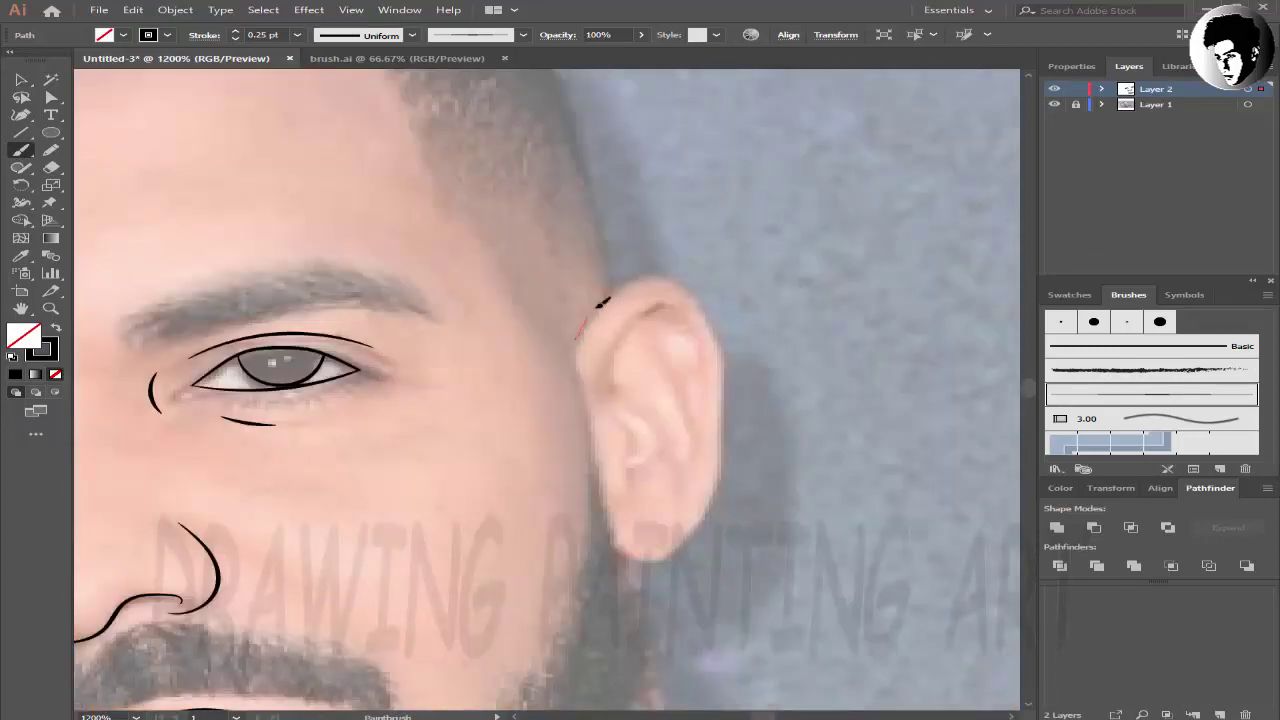
# - Outline the right ear with its inner curve, toggling the photo layer to check
pyautogui.moveTo(718, 500); pyautogui.dragTo(620, 556)
pyautogui.moveTo(600, 405); pyautogui.dragTo(690, 338)
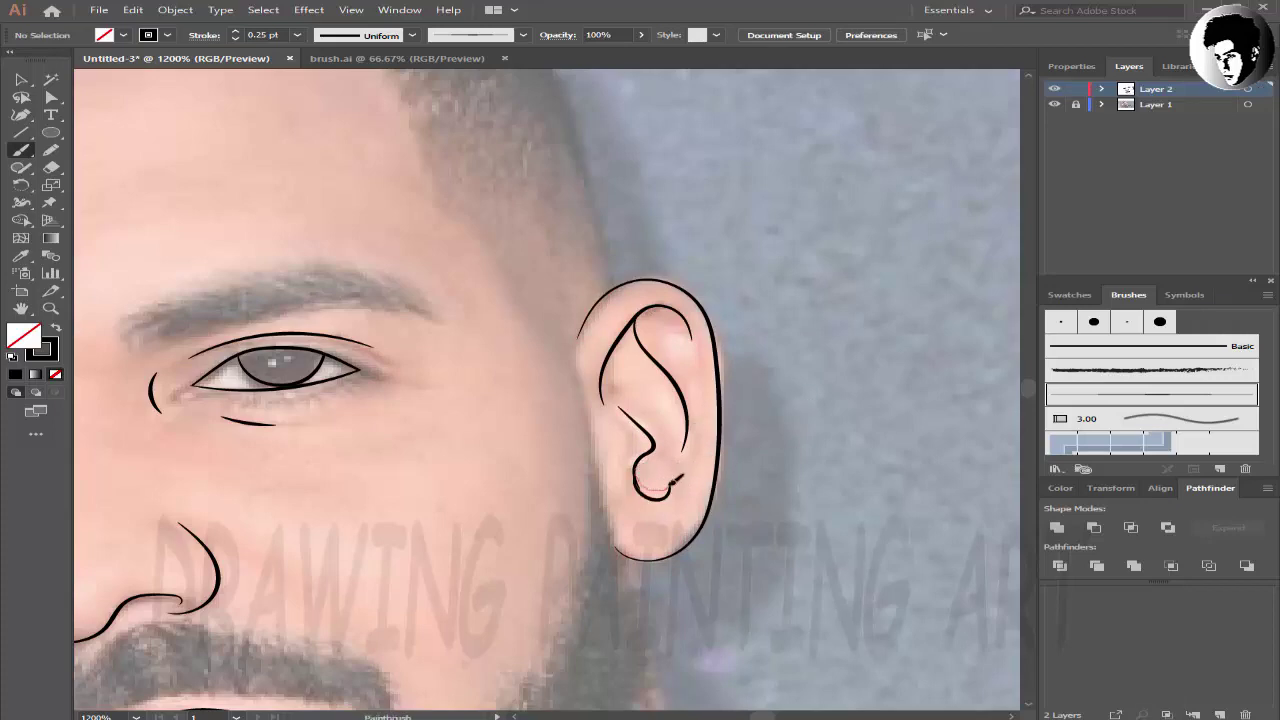
pyautogui.scroll(-3, 565, 291)
pyautogui.click(1054, 104)
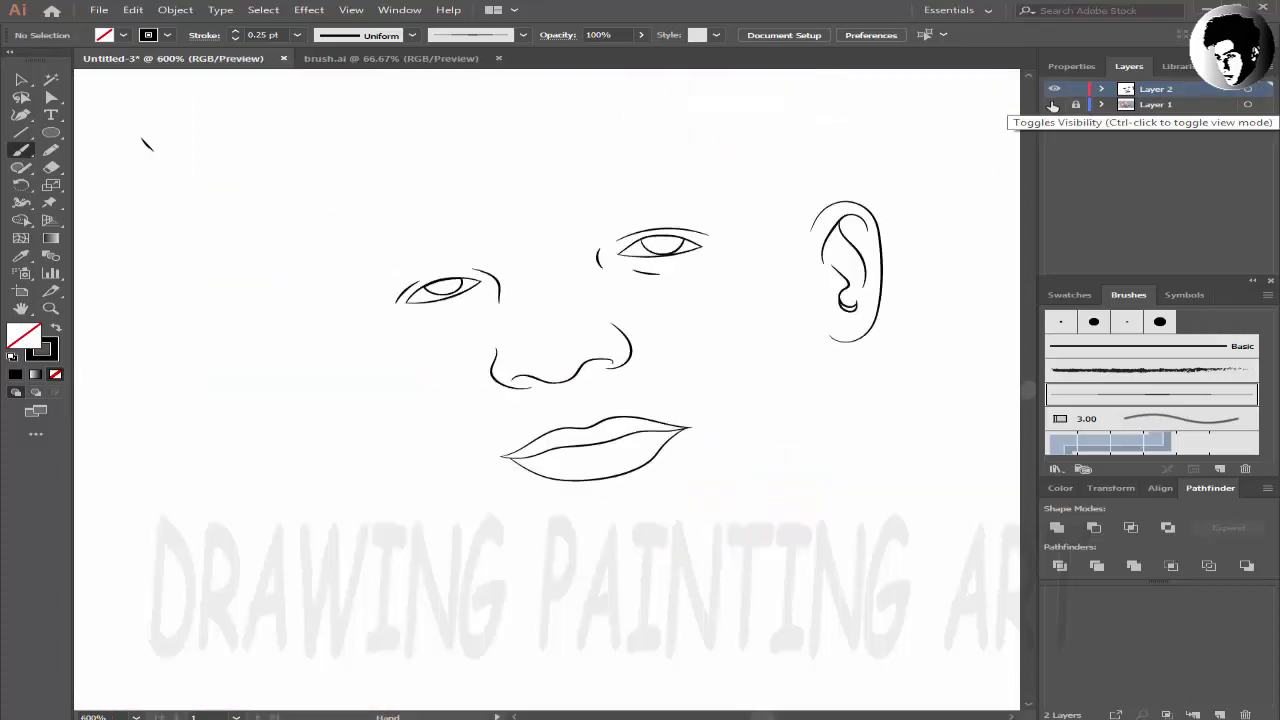
pyautogui.click(1054, 104)
pyautogui.scroll(3, 510, 413)
# - Outline the left ear in a black stroke
pyautogui.moveTo(508, 413); pyautogui.dragTo(594, 566)
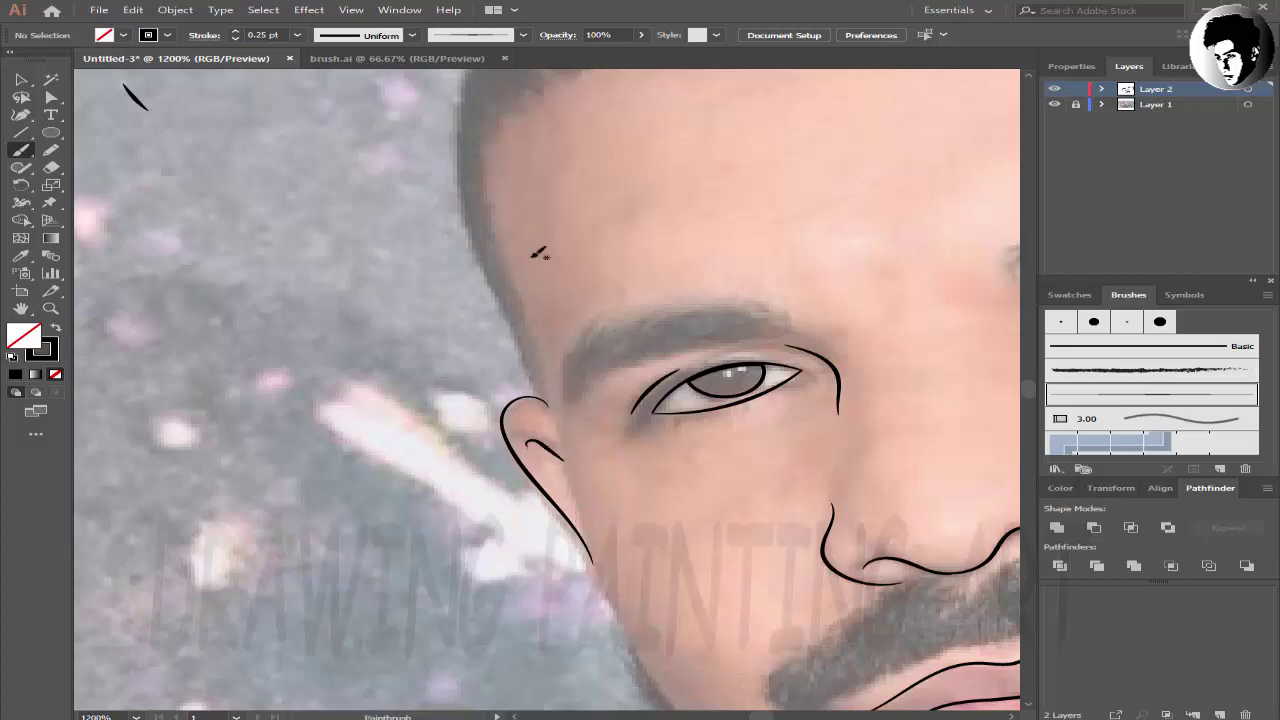
pyautogui.scroll(-2, 474, 403)
pyautogui.moveTo(474, 403); pyautogui.dragTo(466, 372)
pyautogui.press('n')
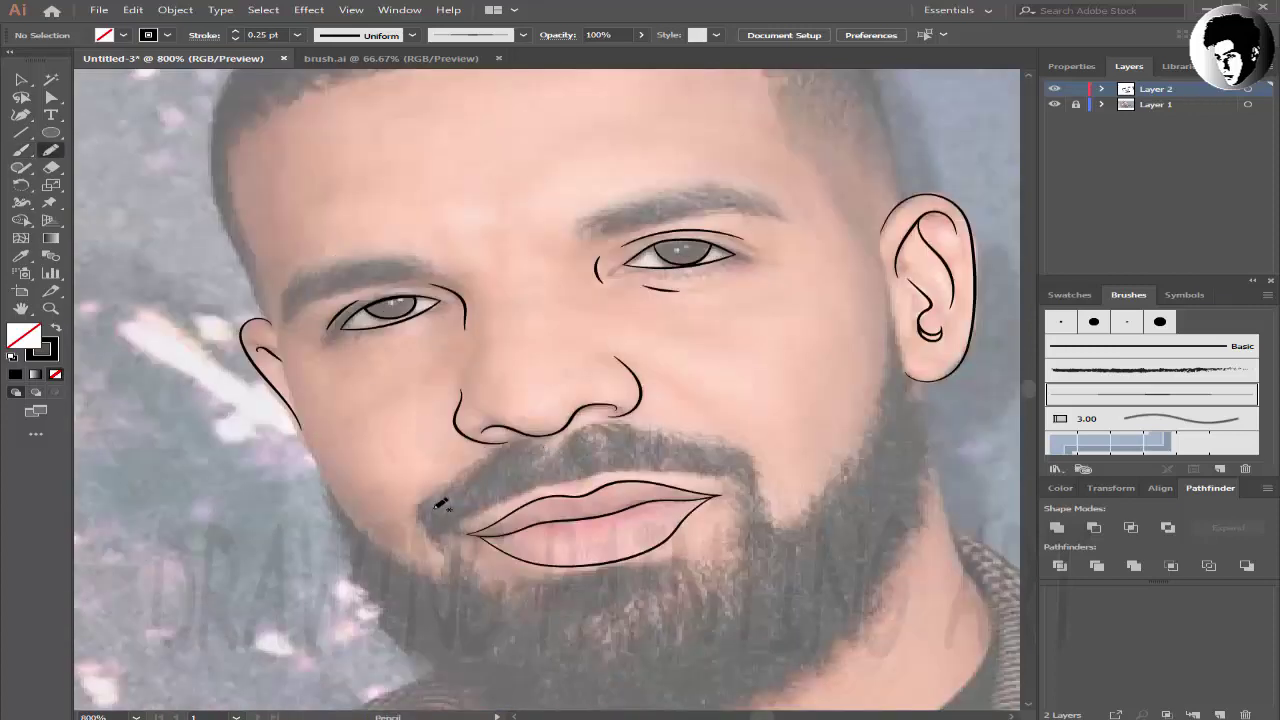
pyautogui.hotkey('ctrl', '+')
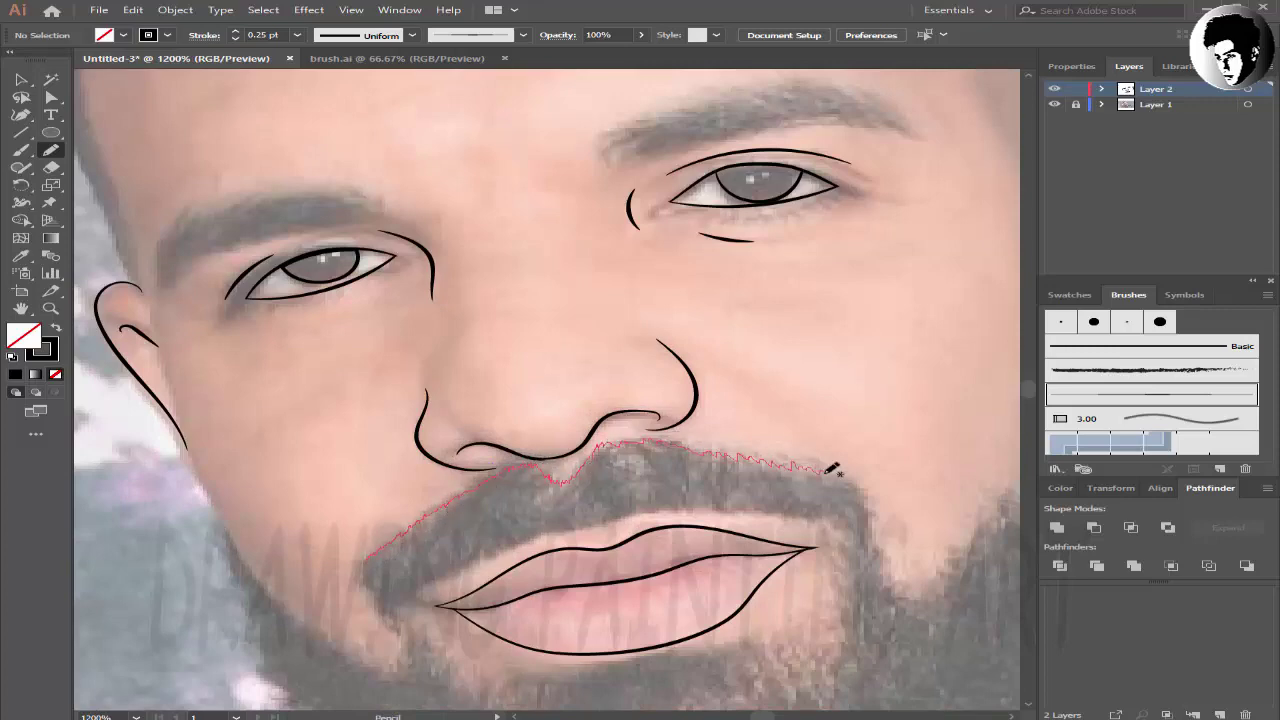
# - Trace the mustache's lower edge and fill the mustache solid black
pyautogui.moveTo(836, 527); pyautogui.dragTo(815, 518)
pyautogui.scroll(-3, 372, 410)
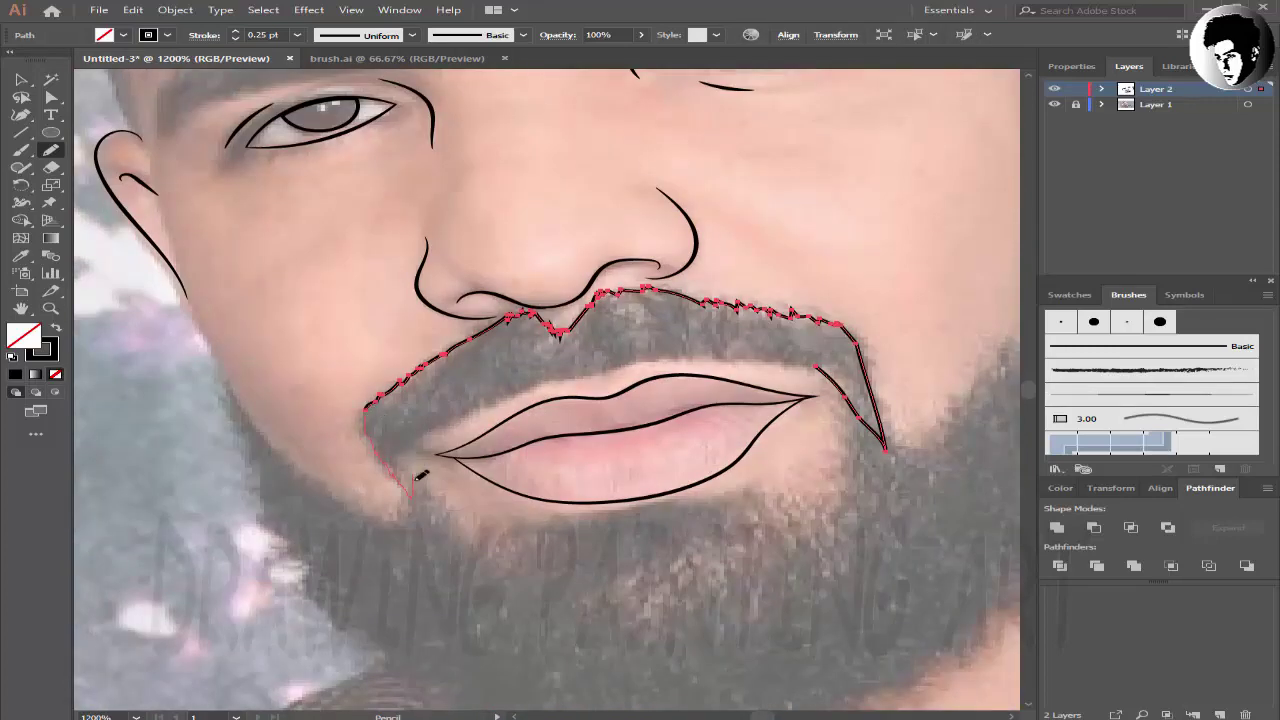
pyautogui.moveTo(657, 356); pyautogui.dragTo(815, 367)
pyautogui.hotkey('shift', 'x')
pyautogui.press('v')
pyautogui.click(329, 329)
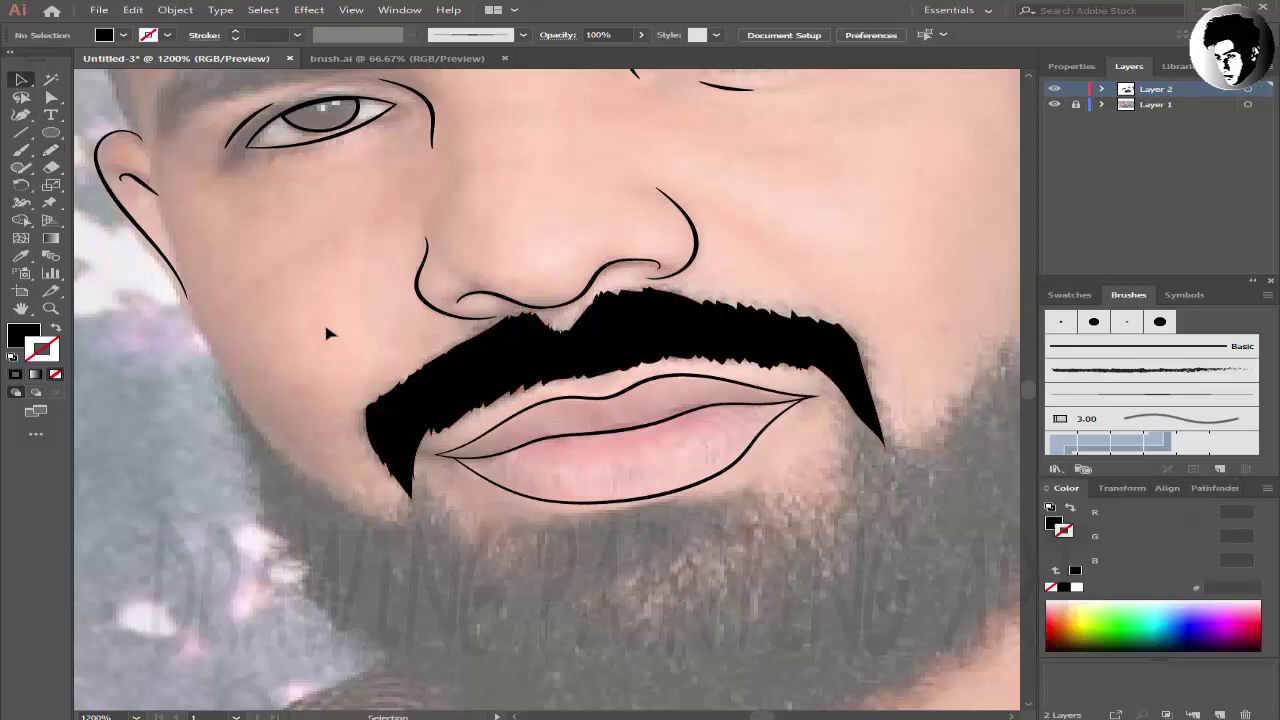
pyautogui.hotkey('ctrl', '-')
pyautogui.click(1054, 104)
pyautogui.click(1054, 104)
# - Trace both irises with the Pencil and fill them solid black
pyautogui.scroll(1, 440, 300)
pyautogui.scroll(1, 440, 350)
pyautogui.scroll(1, 440, 380)
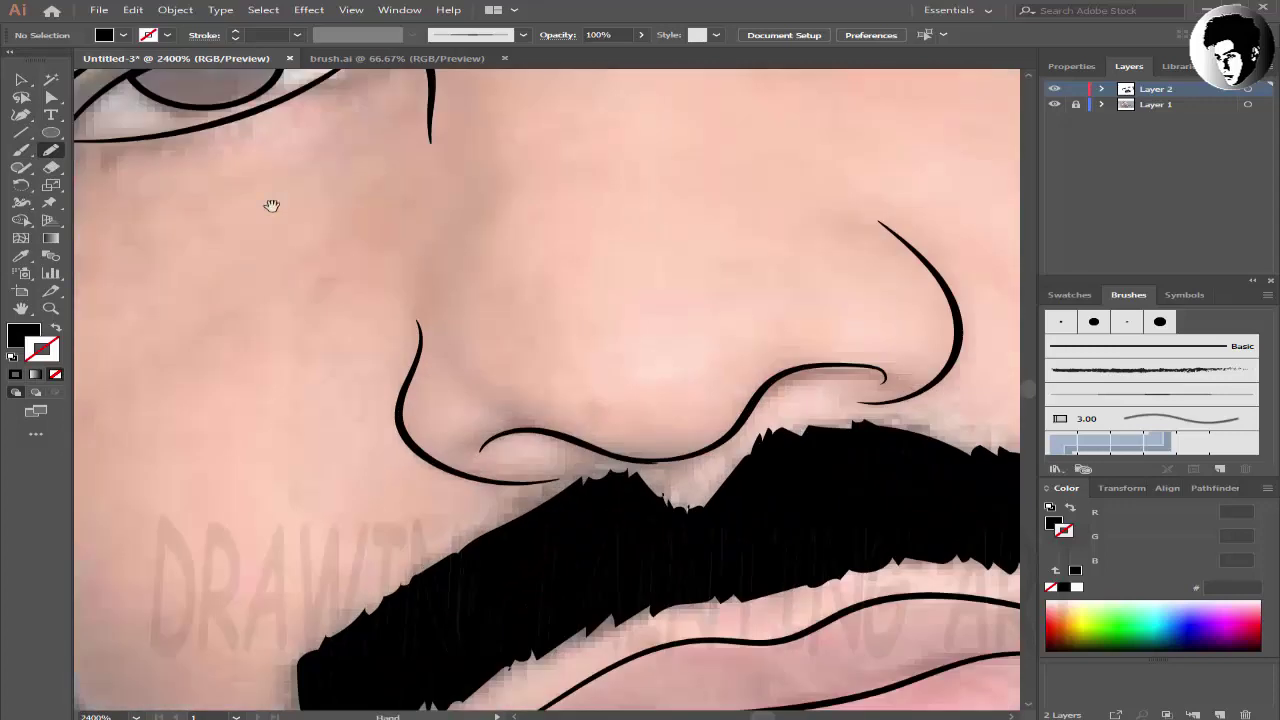
pyautogui.scroll(1, 437, 401)
pyautogui.press('n')
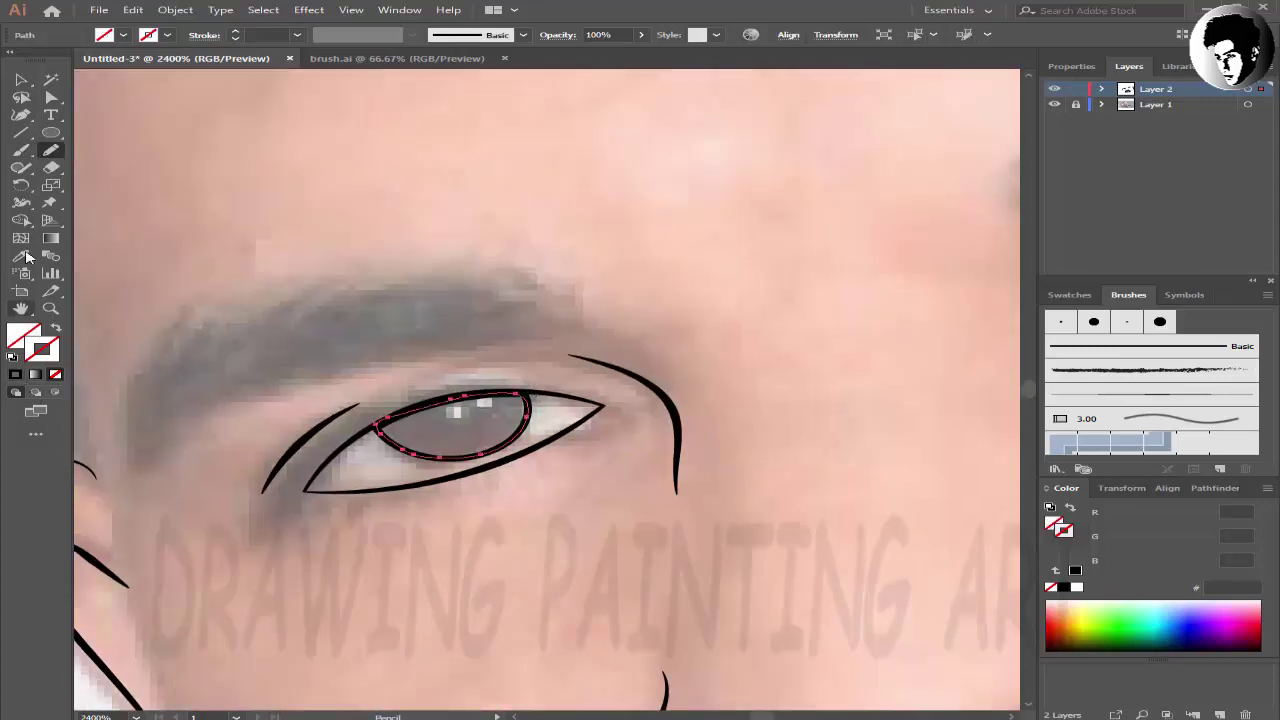
pyautogui.hotkey('shift', 'x')
pyautogui.hscroll(5, 663, 391)
pyautogui.scroll(-1, 663, 391)
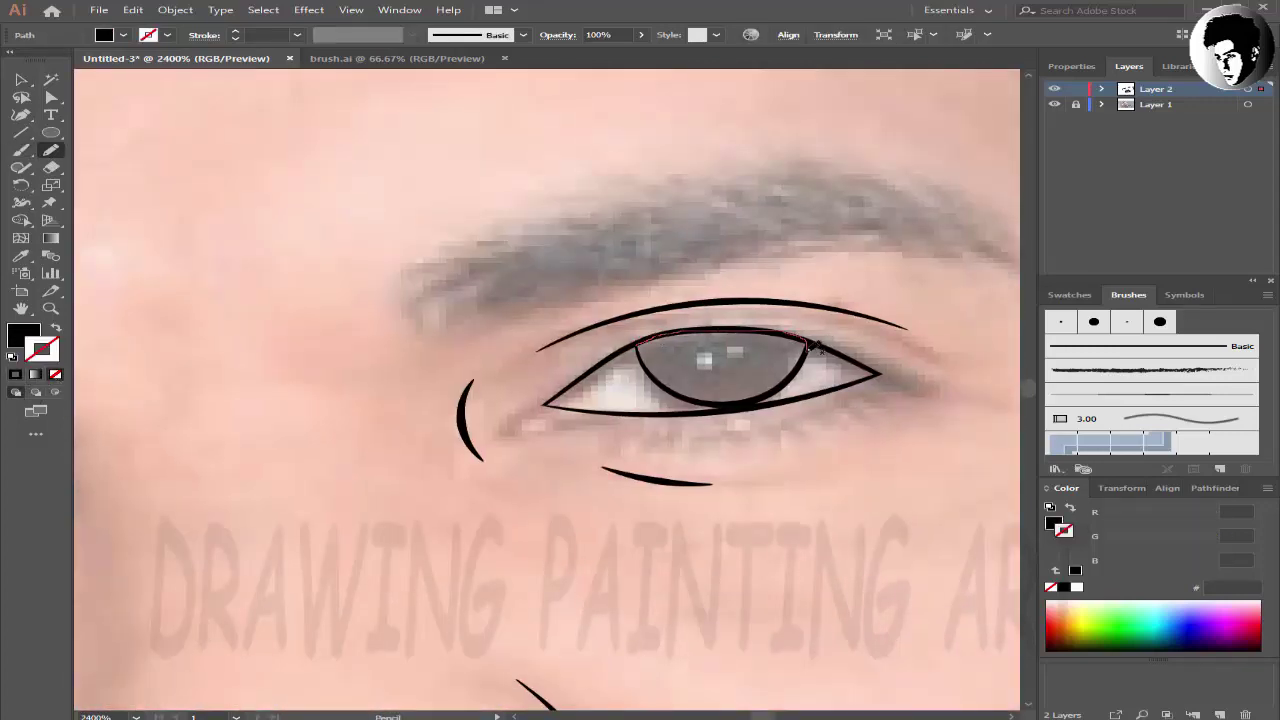
pyautogui.hotkey('shift', 'x')
pyautogui.hotkey('ctrl', 'shift', 'a')
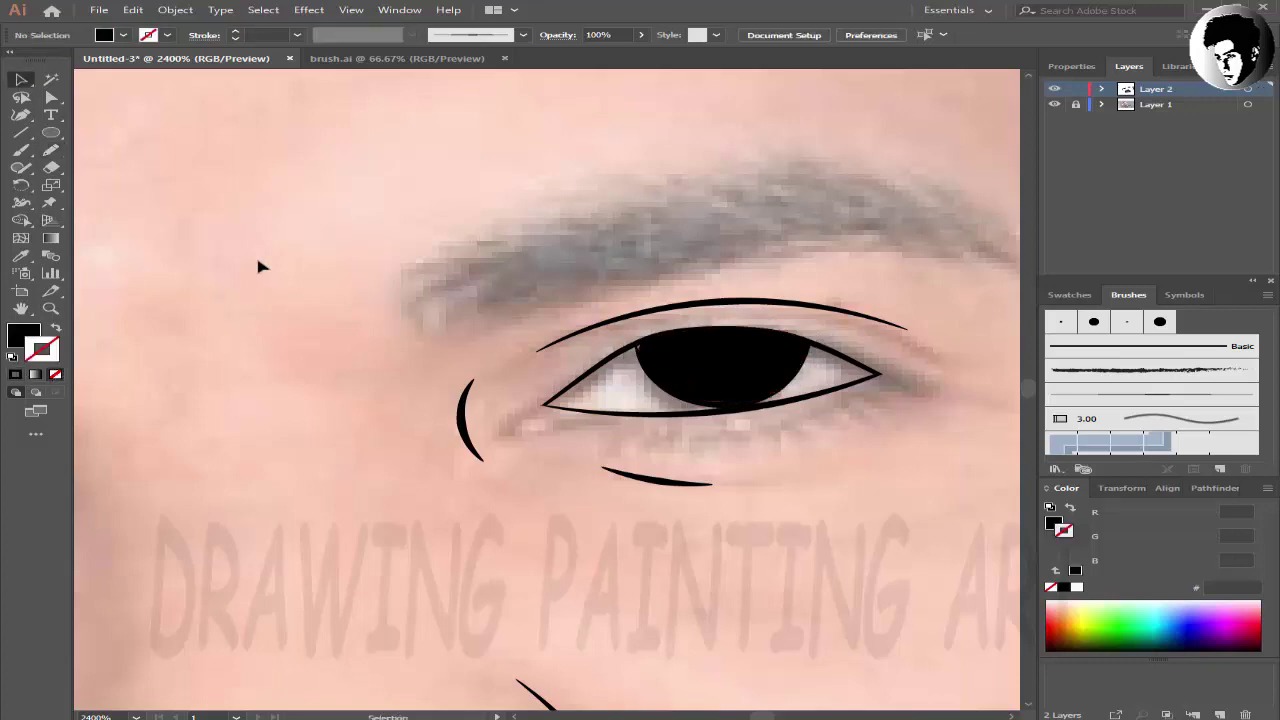
pyautogui.press('a')
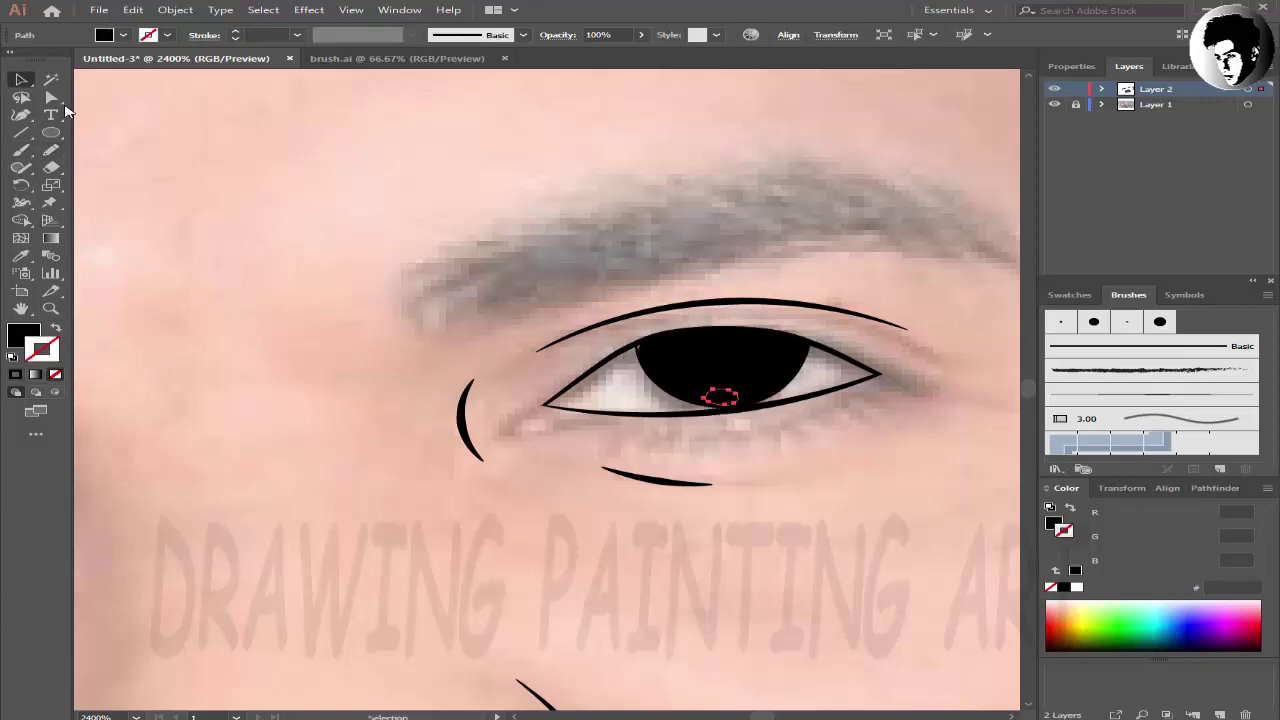
pyautogui.click(740, 400)
pyautogui.hotkey('ctrl', 'shift', 'a')
# - Zoom and pan to bring the mouth area into view
pyautogui.hotkey('ctrl', '-')
pyautogui.hotkey('ctrl', '-')
pyautogui.hotkey('ctrl', '-')
pyautogui.press('b')
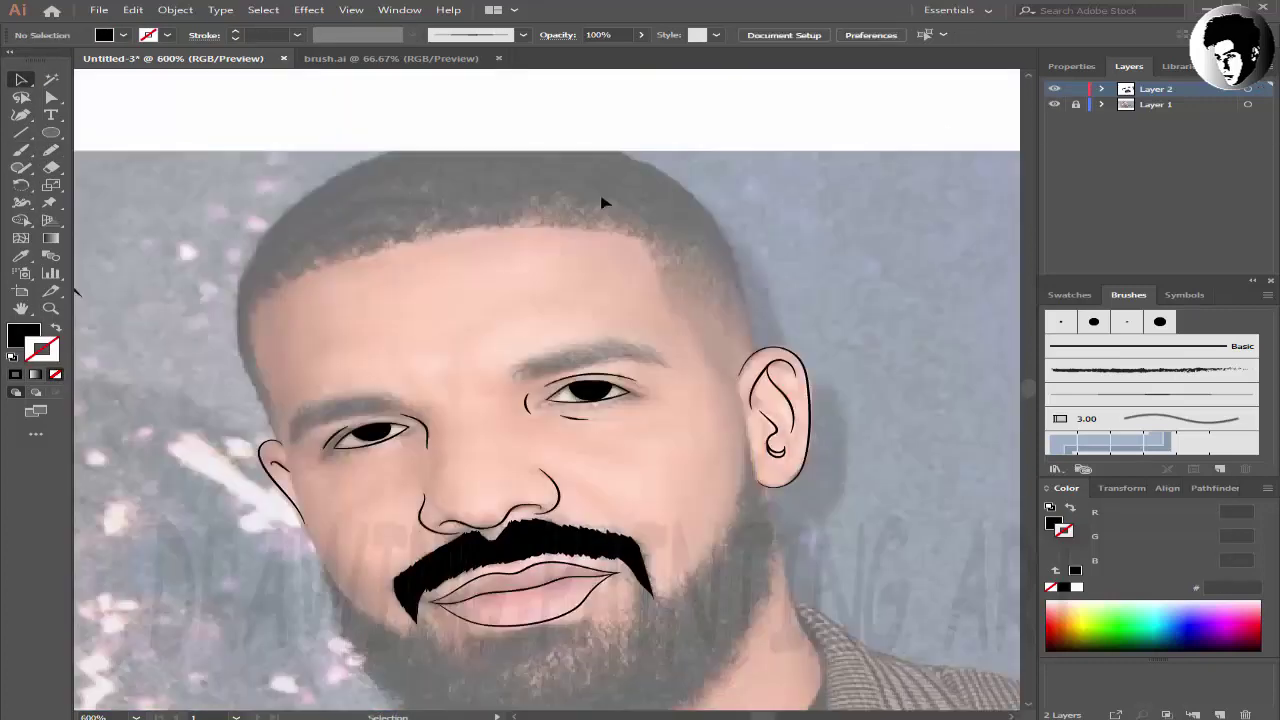
pyautogui.hotkey('ctrl', '+')
pyautogui.hotkey('ctrl', '+')
pyautogui.moveTo(578, 189); pyautogui.dragTo(433, 70)
pyautogui.hotkey('ctrl', '+')
pyautogui.press('n')
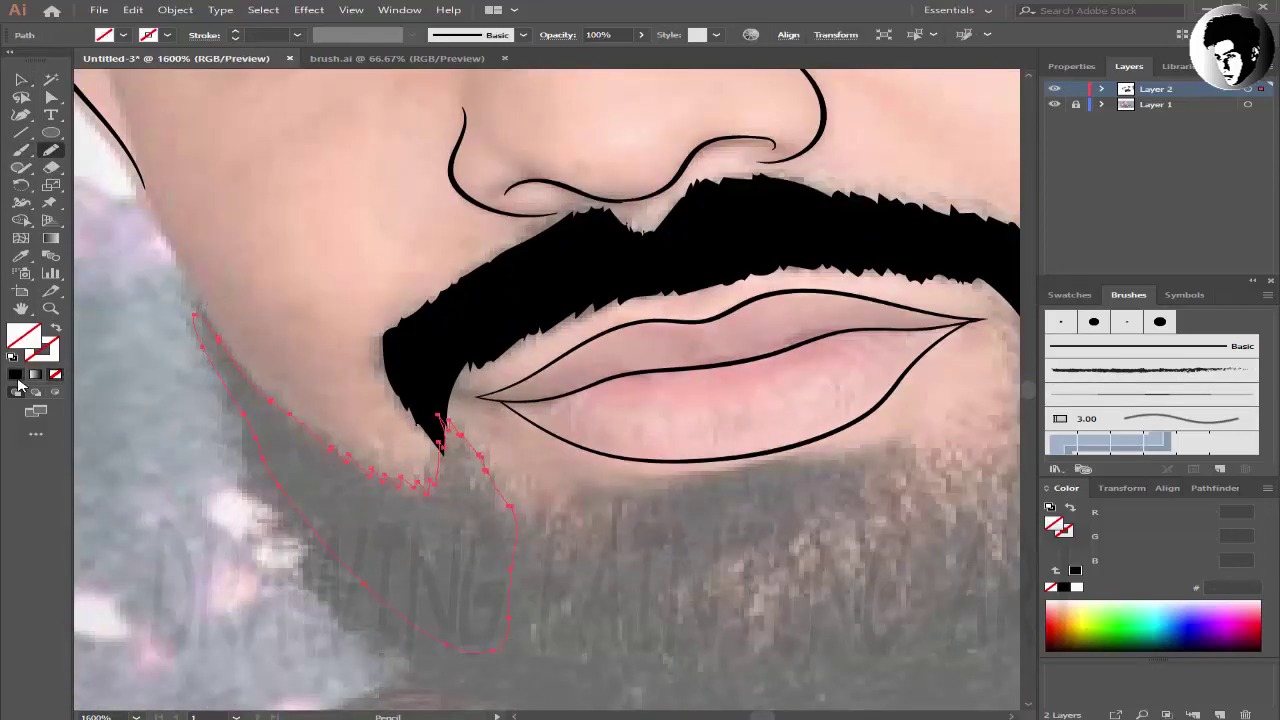
# - Outline the beard on the left cheek and across the chin, filling each black
pyautogui.moveTo(205, 325); pyautogui.dragTo(505, 340)
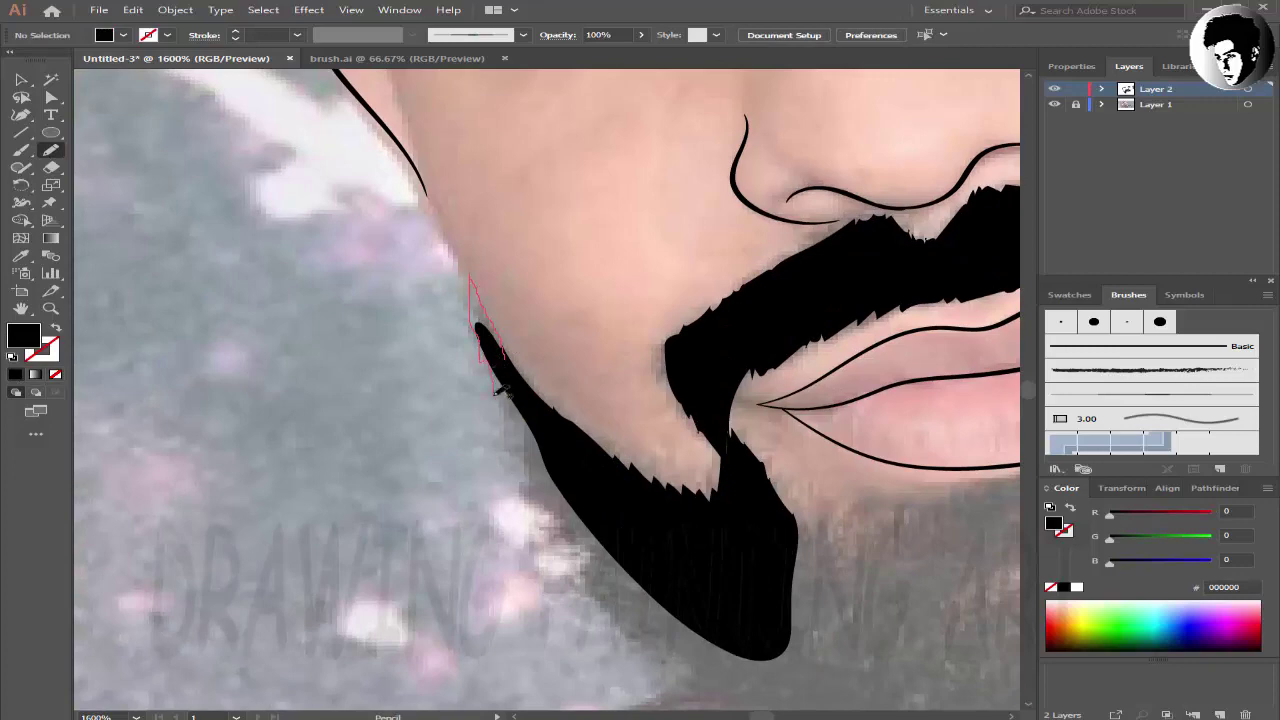
pyautogui.moveTo(651, 641); pyautogui.dragTo(406, 357)
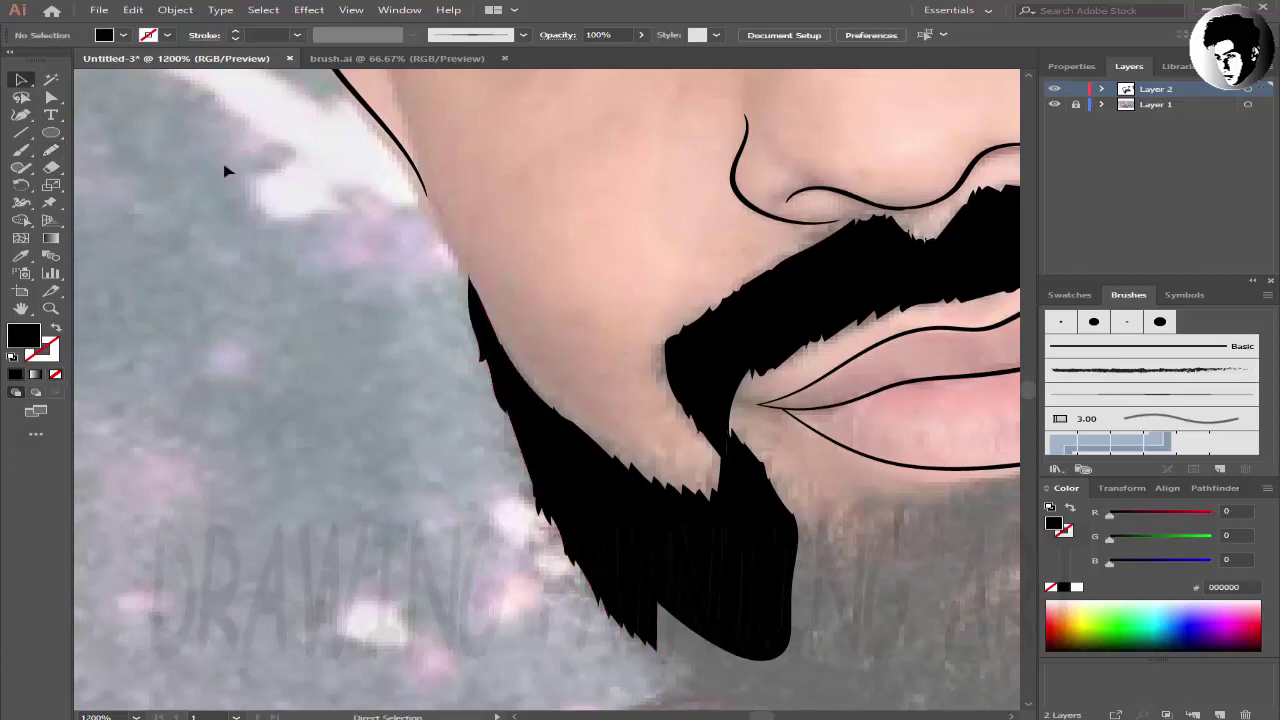
pyautogui.hotkey('ctrl', '-')
pyautogui.hotkey('ctrl', '-')
pyautogui.hotkey('ctrl', '-')
pyautogui.hotkey('ctrl', '+')
pyautogui.hotkey('ctrl', '+')
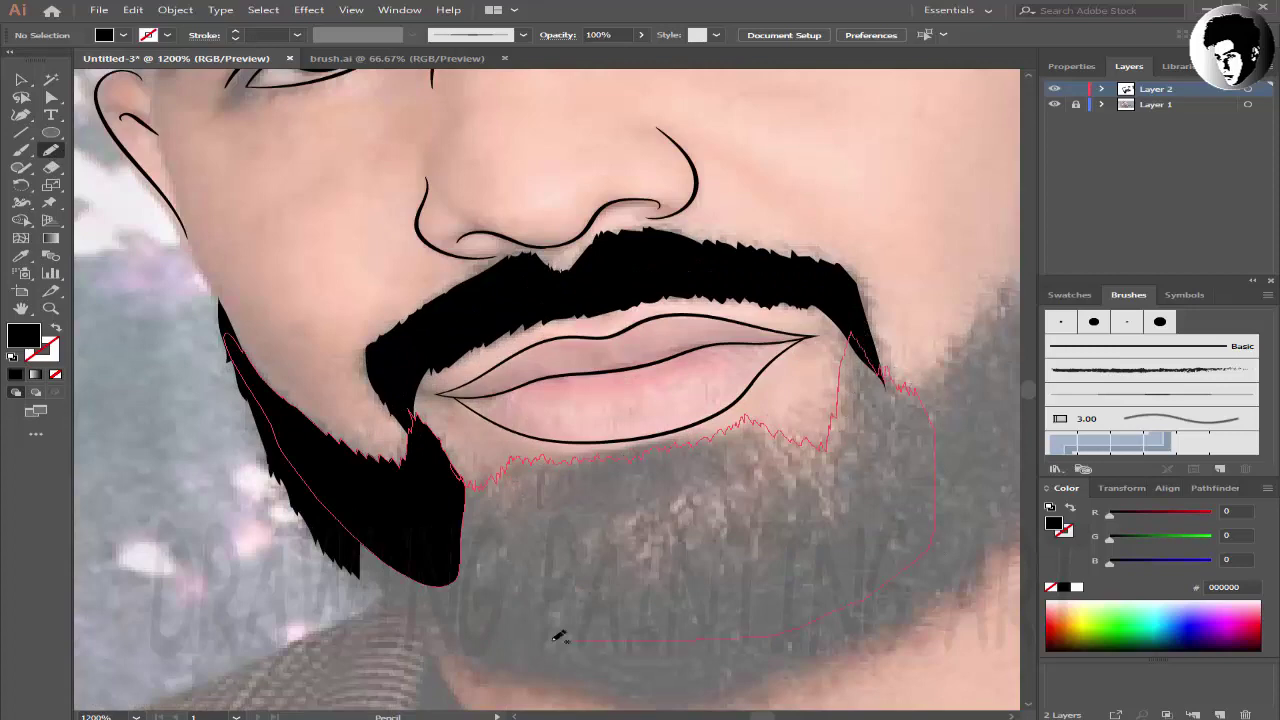
pyautogui.moveTo(463, 462); pyautogui.dragTo(463, 462)
pyautogui.hotkey('ctrl', '-')
pyautogui.hotkey('ctrl', '-')
pyautogui.hotkey('ctrl', '-')
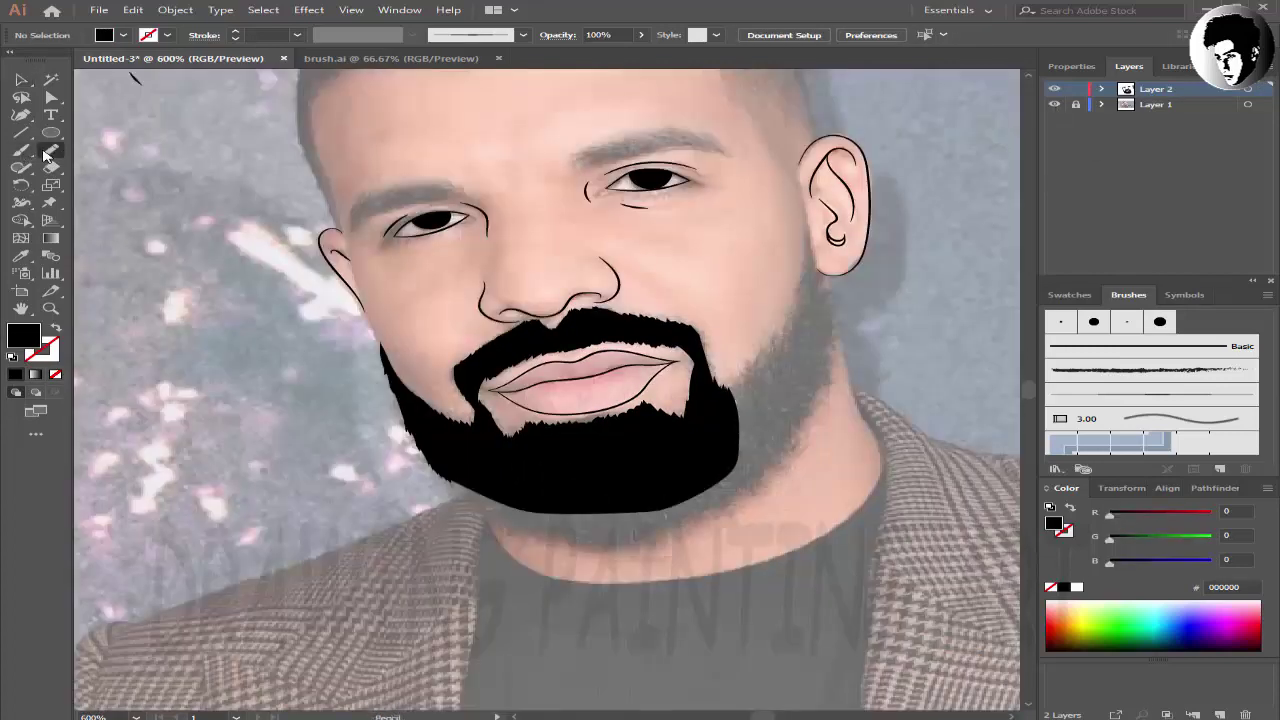
pyautogui.hotkey('ctrl', '+')
pyautogui.hotkey('ctrl', '+')
pyautogui.hotkey('ctrl', '+')
pyautogui.moveTo(241, 547); pyautogui.dragTo(241, 287)
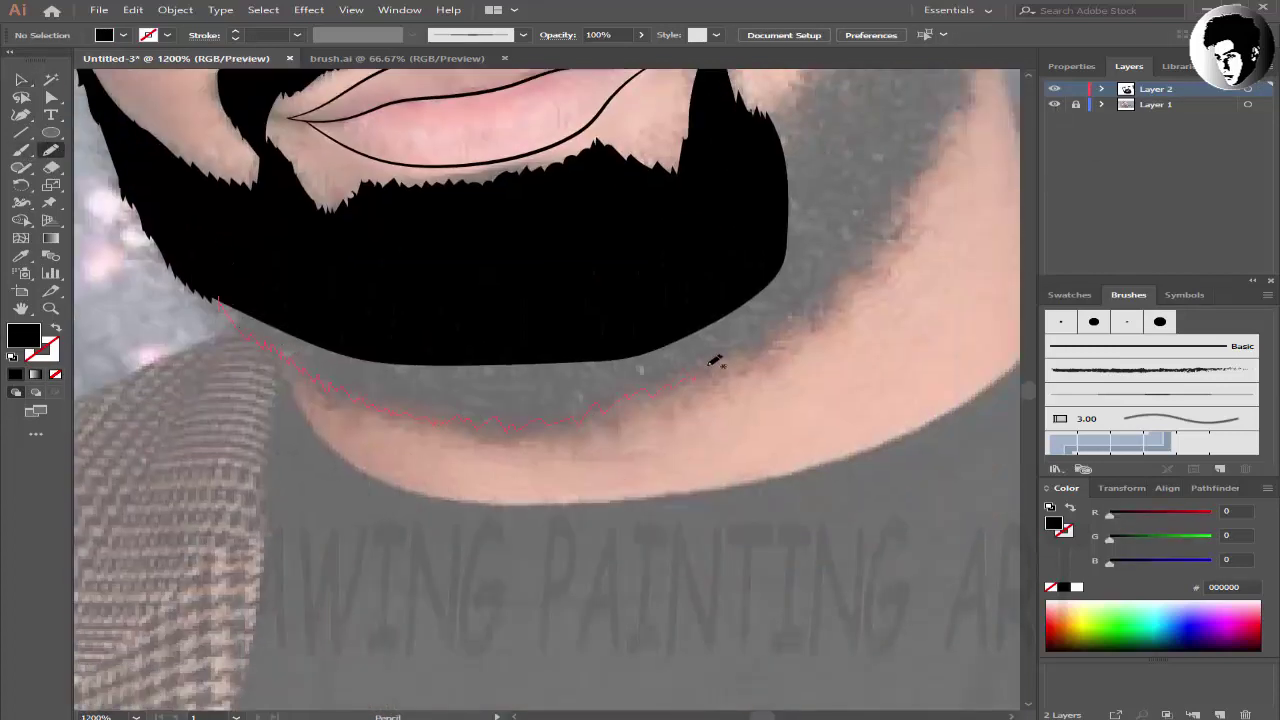
# - Trace the beard along the jaw up beside the right ear and fill it black
pyautogui.moveTo(398, 242); pyautogui.dragTo(420, 250)
pyautogui.moveTo(600, 150); pyautogui.dragTo(275, 610)
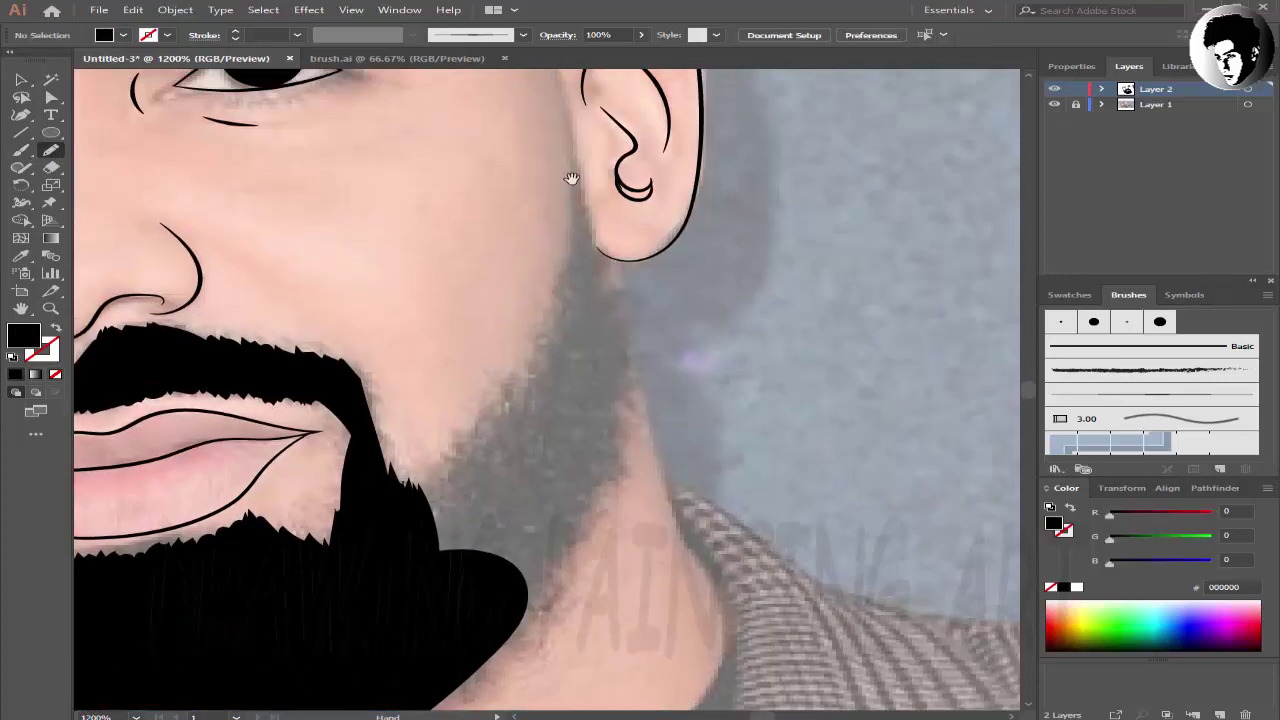
pyautogui.moveTo(568, 238); pyautogui.dragTo(572, 330)
pyautogui.moveTo(493, 523); pyautogui.dragTo(405, 602)
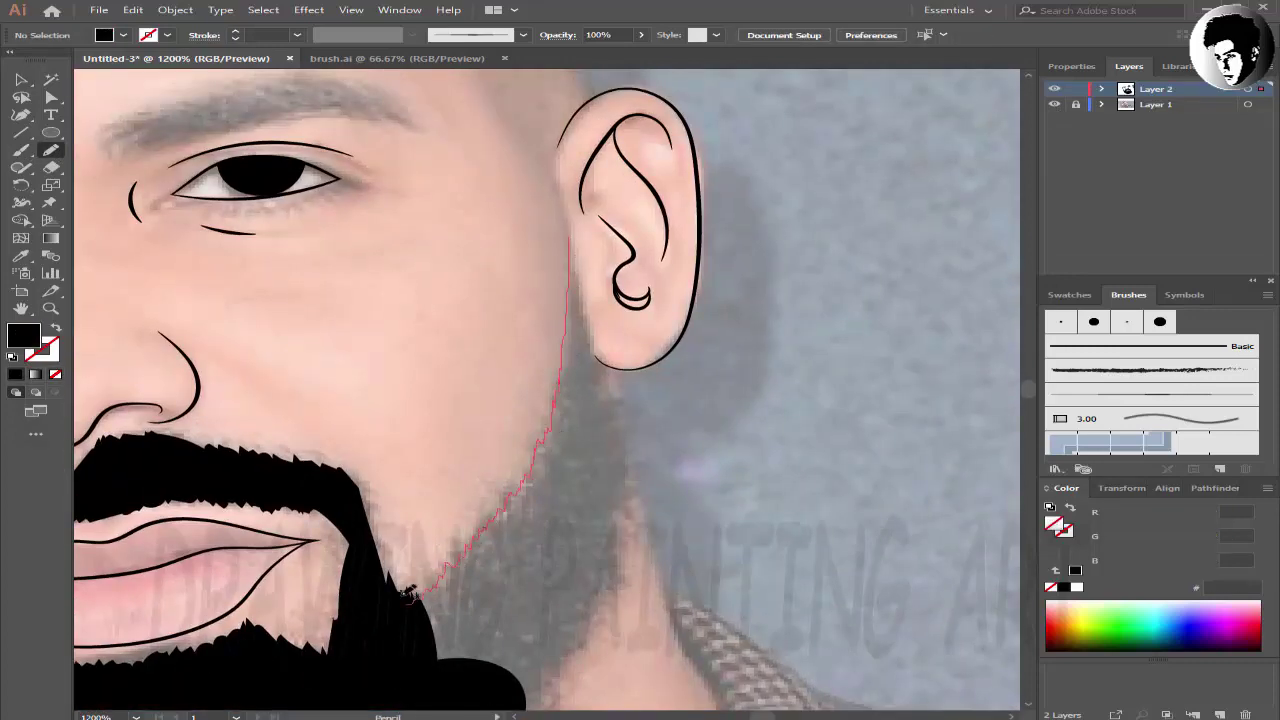
pyautogui.moveTo(570, 235); pyautogui.dragTo(405, 255)
pyautogui.moveTo(465, 491); pyautogui.dragTo(460, 517)
pyautogui.moveTo(480, 560); pyautogui.dragTo(458, 360)
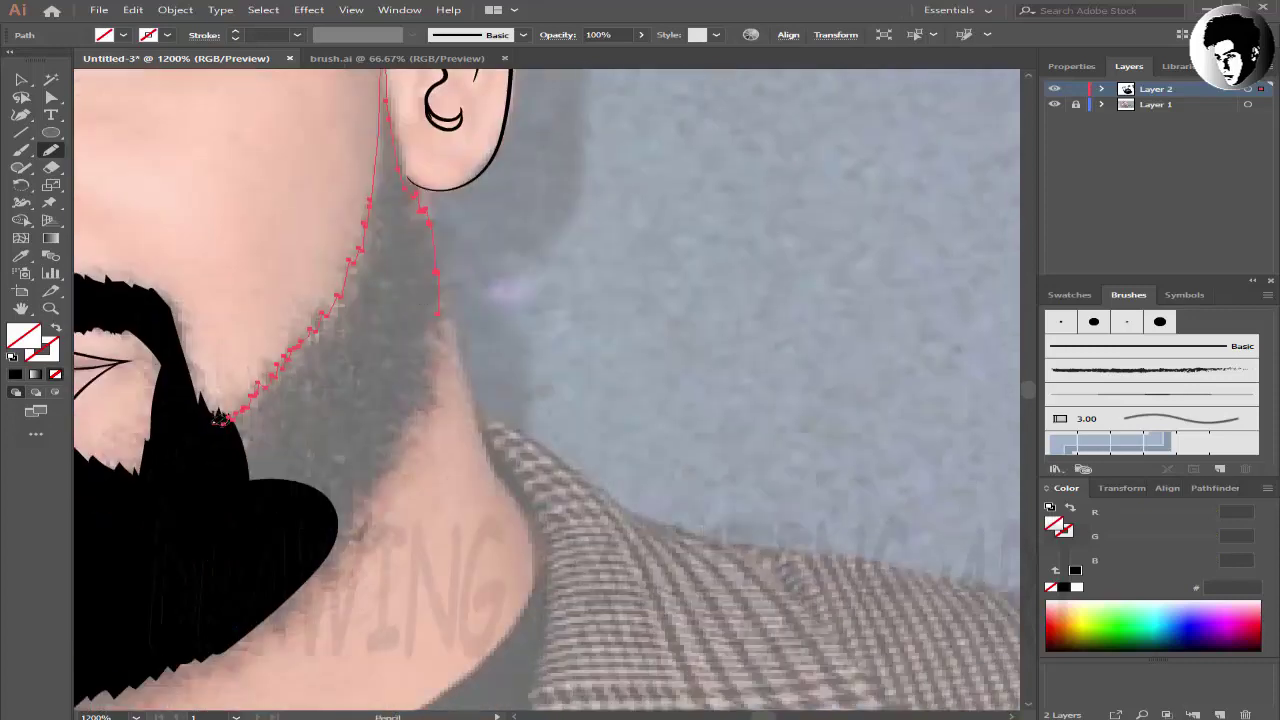
pyautogui.click(15, 375)
pyautogui.moveTo(464, 434); pyautogui.dragTo(694, 449)
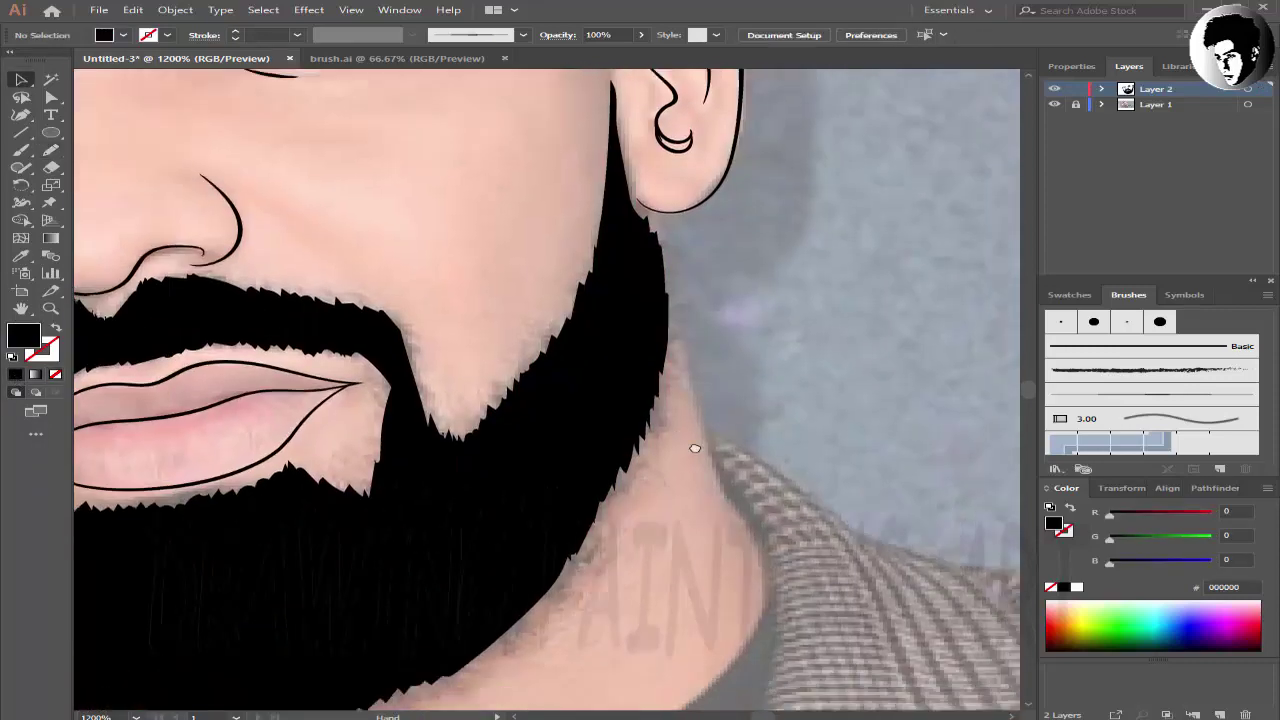
# - Hide and show the reference photo to check the drawing, then zoom in on the eyes
pyautogui.hotkey('ctrl', '-')
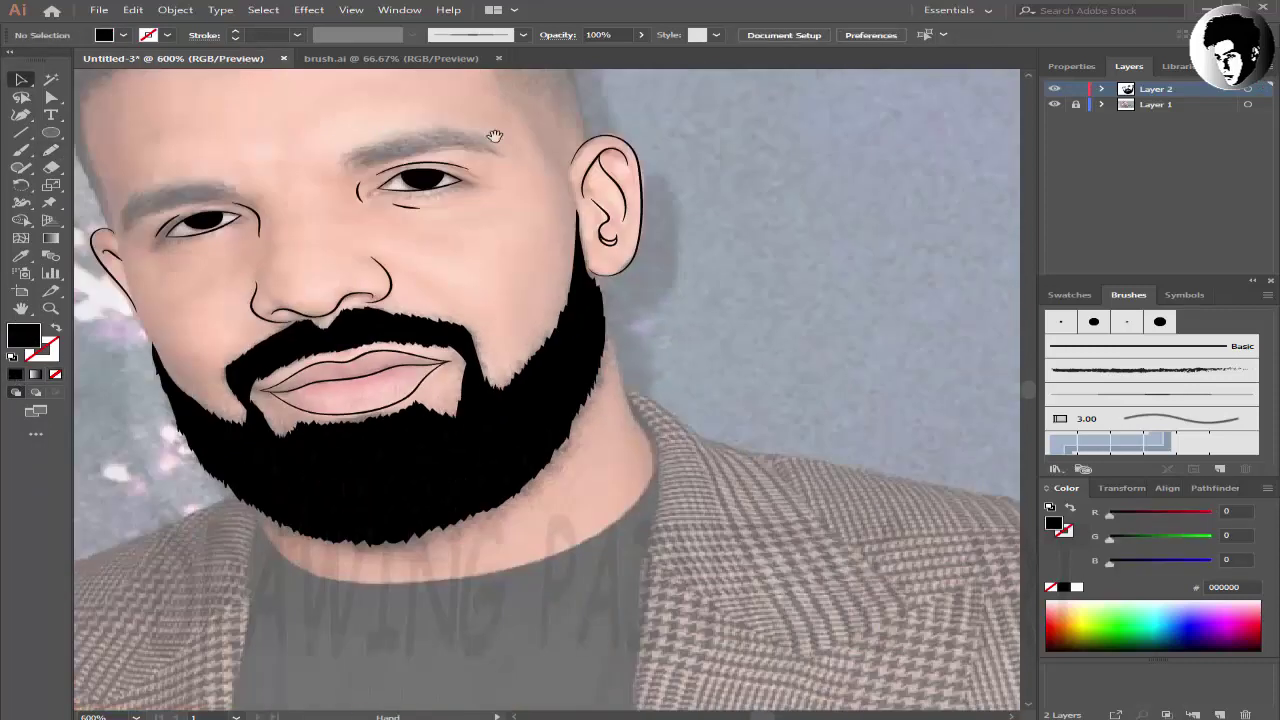
pyautogui.click(1054, 104)
pyautogui.click(1054, 104)
pyautogui.hotkey('ctrl', '+')
pyautogui.press('a')
pyautogui.hotkey('ctrl', '+')
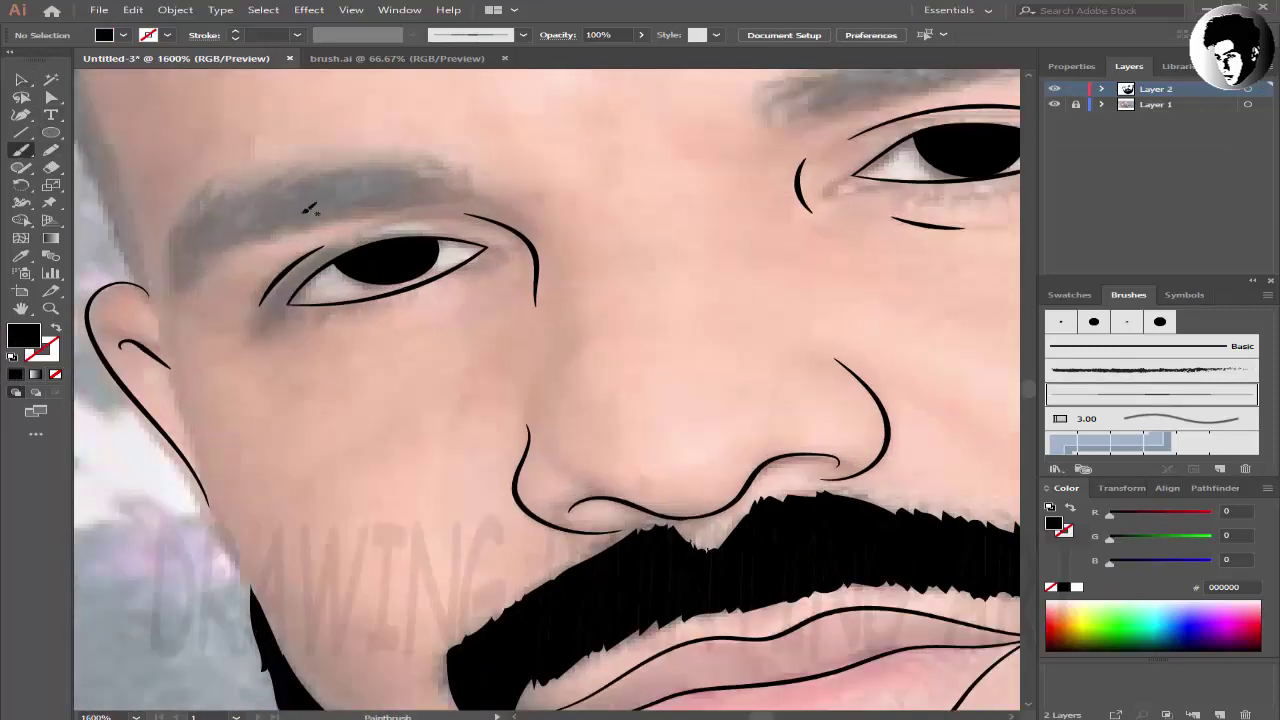
pyautogui.press('n')
pyautogui.scroll(1, 300, 210)
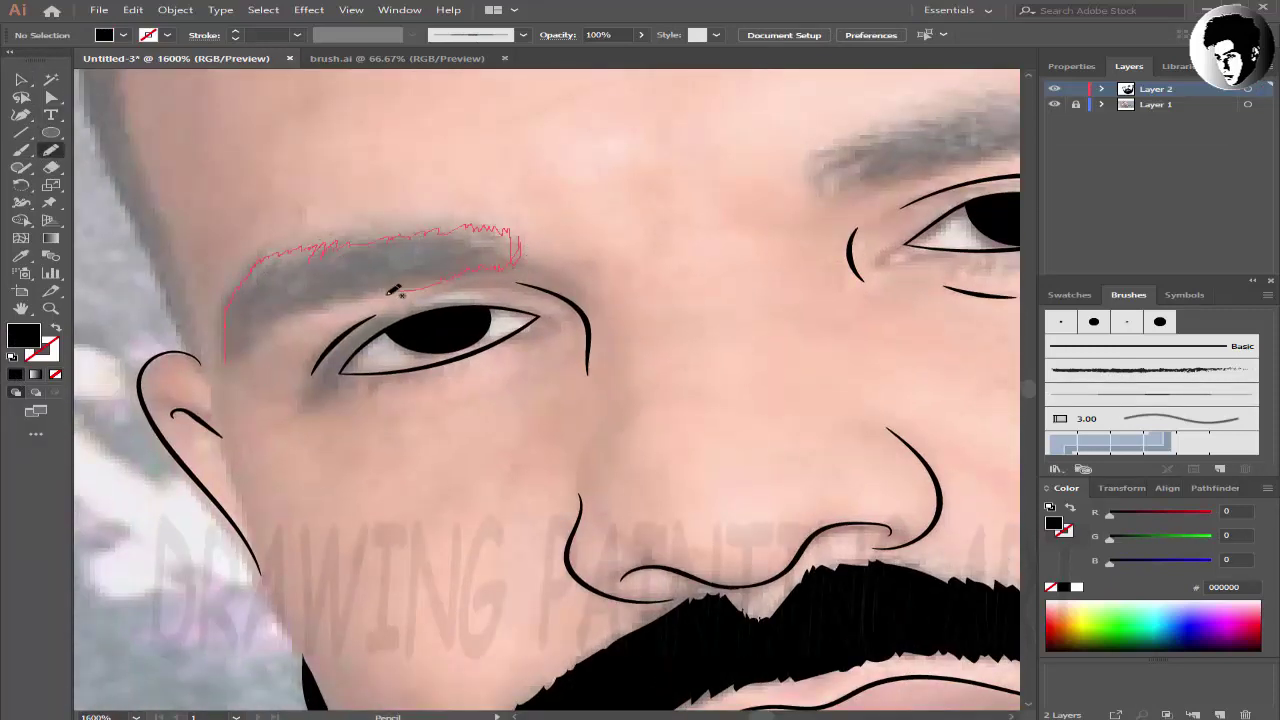
# - Trace the left eyebrow and fill it solid black
pyautogui.moveTo(274, 328); pyautogui.dragTo(226, 362)
pyautogui.press(',')
pyautogui.press('v')
pyautogui.click(762, 209)
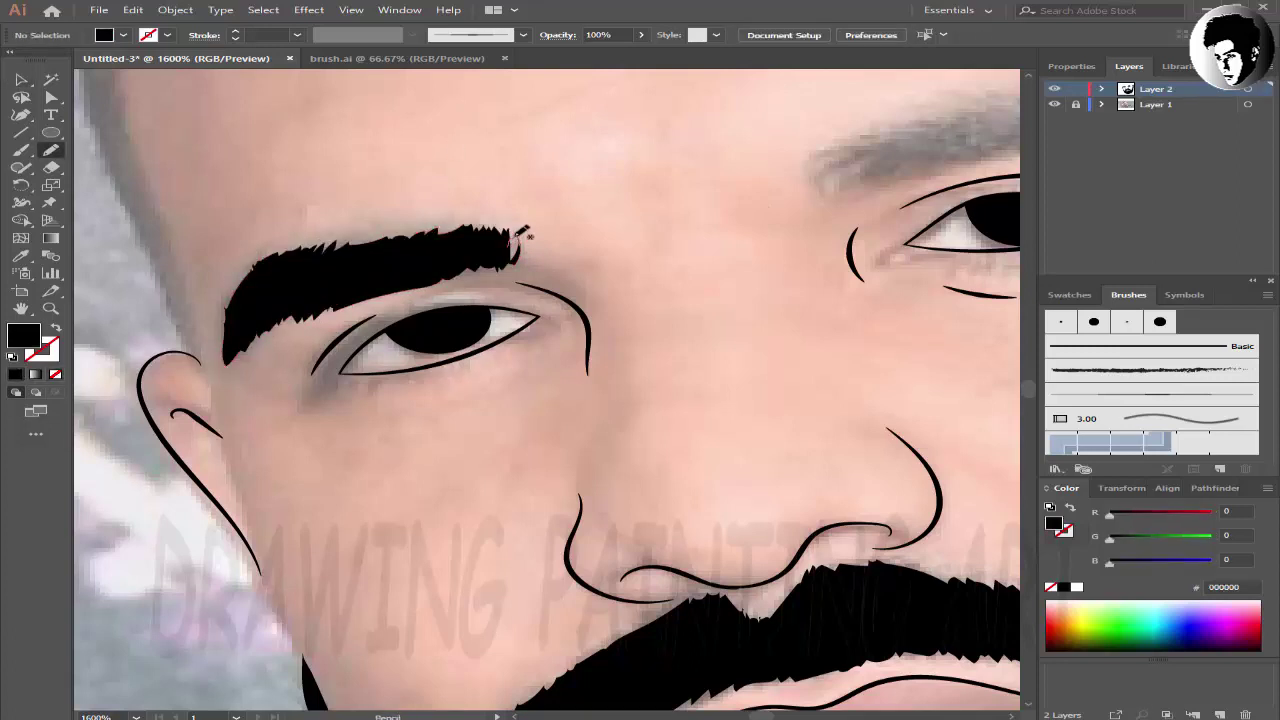
# - Trace the right eyebrow and fill it solid black
pyautogui.hscroll(5, 510, 230)
pyautogui.scroll(1, 500, 220)
pyautogui.moveTo(446, 235); pyautogui.dragTo(485, 197)
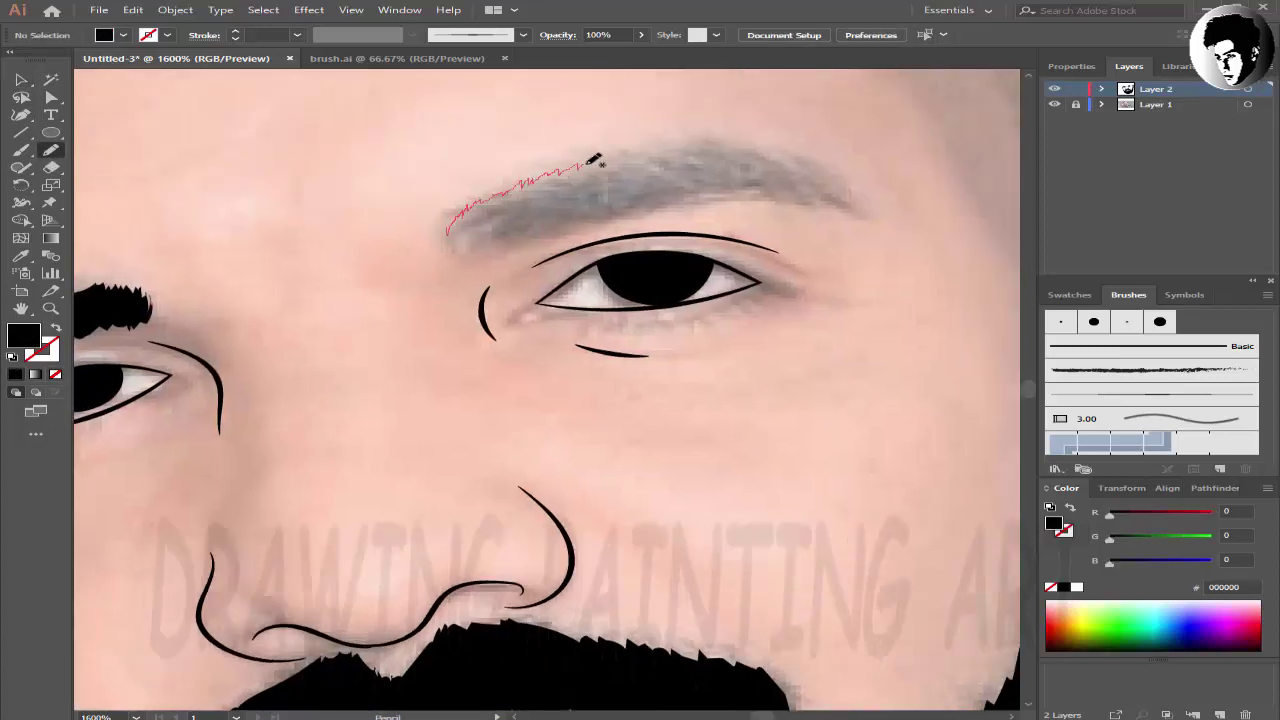
pyautogui.moveTo(724, 143); pyautogui.dragTo(786, 151)
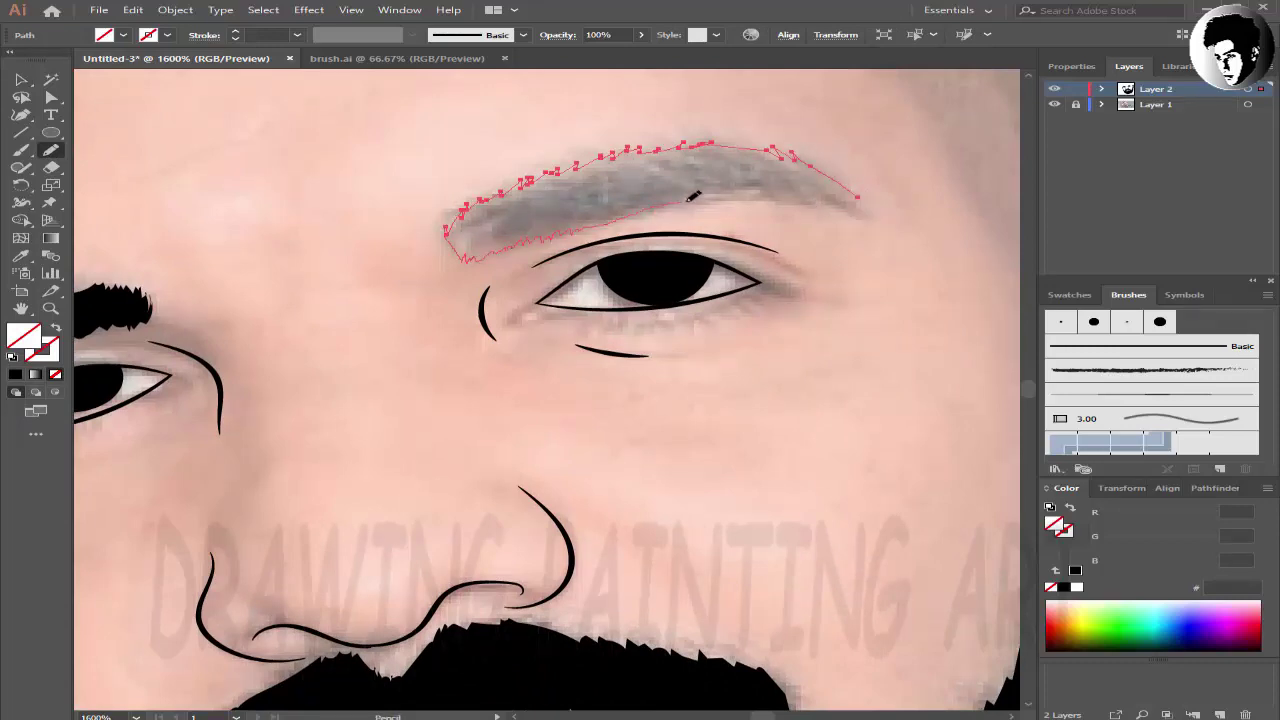
pyautogui.click(22, 375)
pyautogui.hotkey('ctrl', '0')
# - Compare the drawing with the reference photo, then bring the left cheek and ear into view
pyautogui.click(1054, 104)
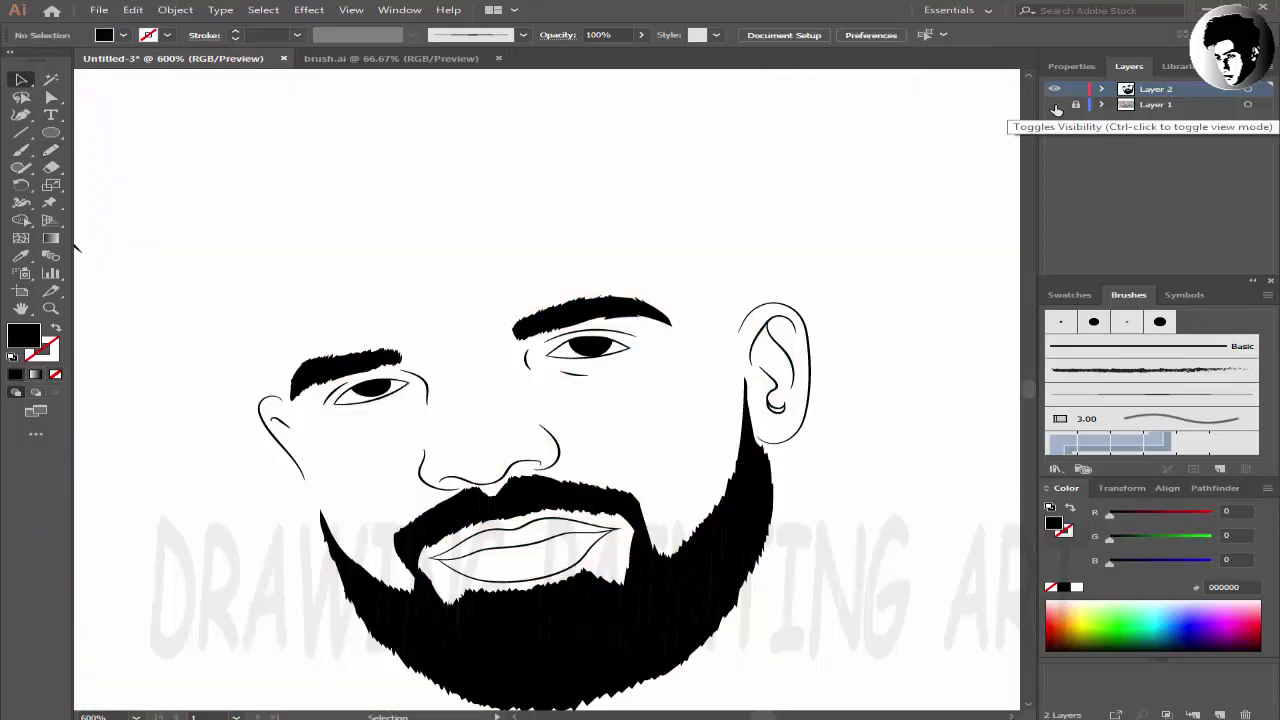
pyautogui.click(1054, 104)
pyautogui.scroll(5, 348, 348)
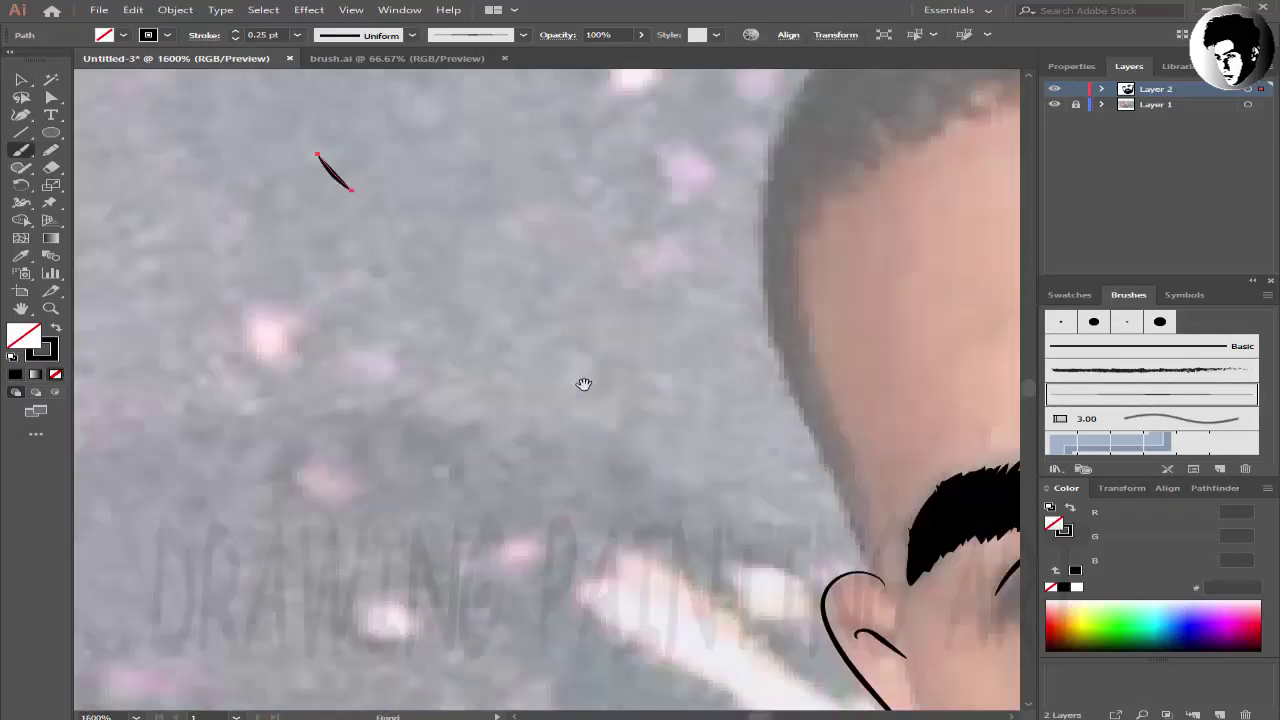
pyautogui.moveTo(584, 384); pyautogui.dragTo(530, 145)
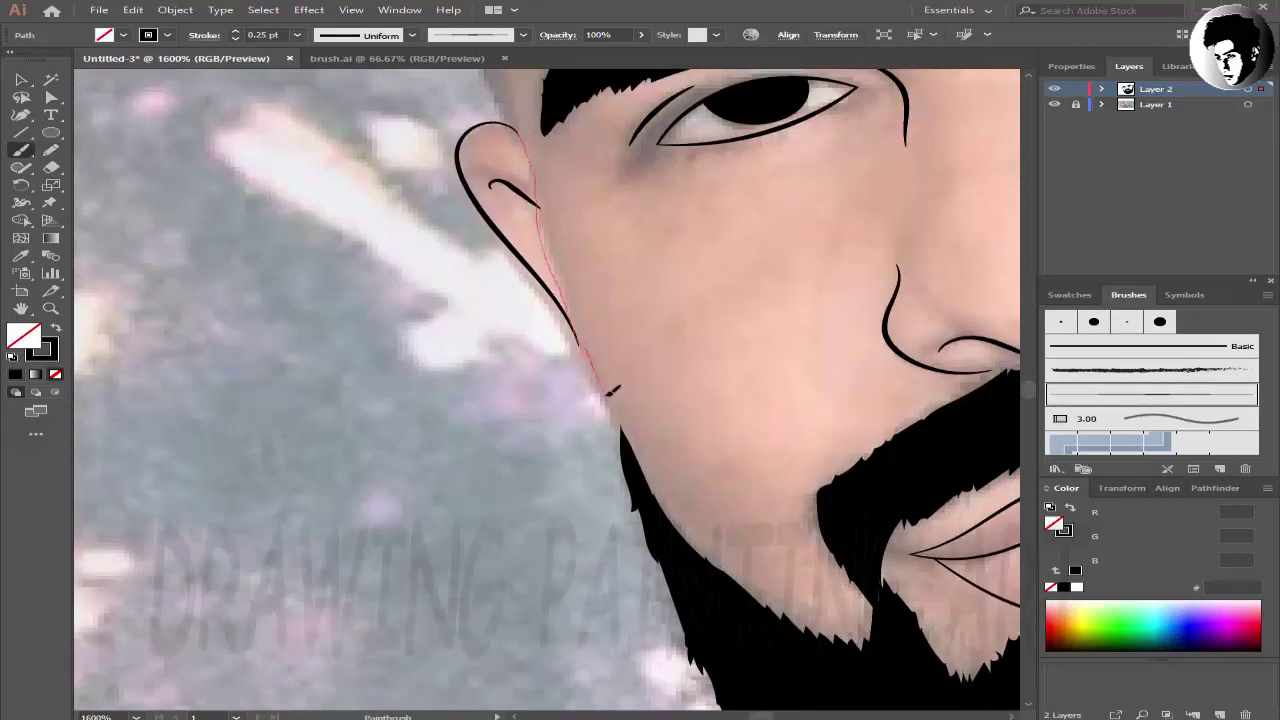
# - Paint a thin black cheek line down from the ear and nudge it into place
pyautogui.moveTo(440, 175); pyautogui.dragTo(337, 277)
pyautogui.press('v')
pyautogui.moveTo(415, 298); pyautogui.dragTo(420, 300)
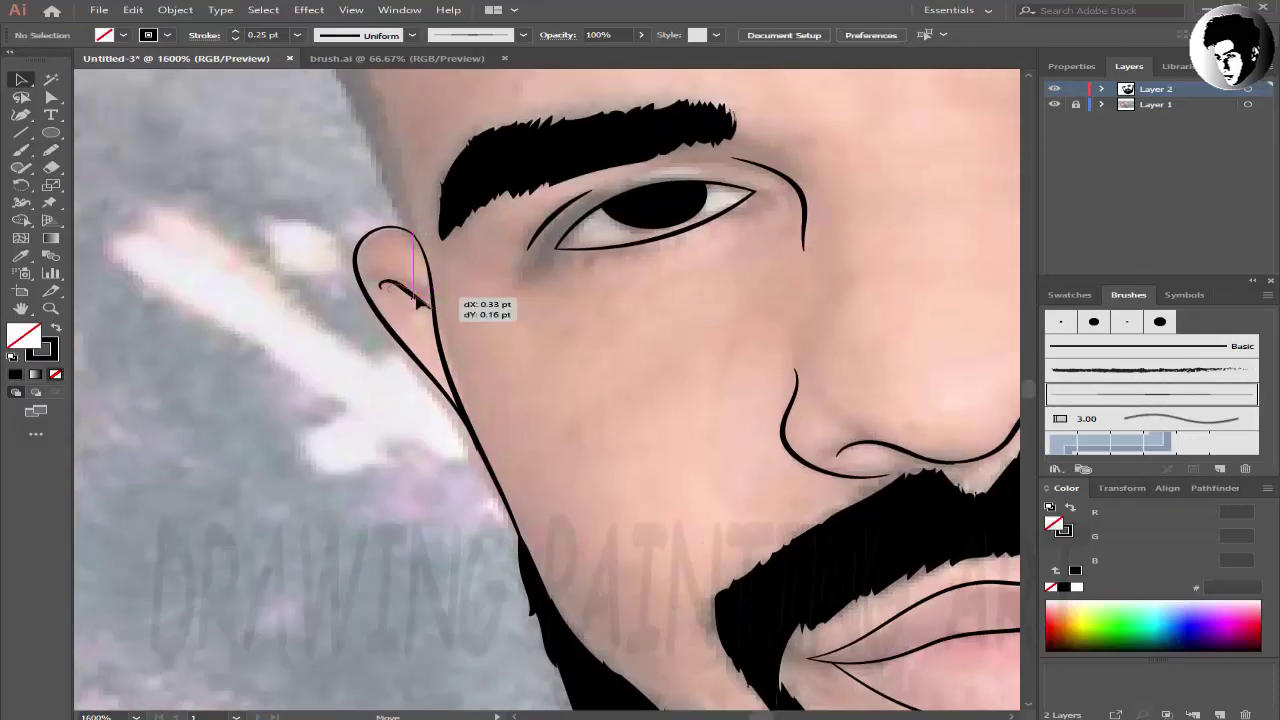
pyautogui.press('b')
pyautogui.moveTo(1015, 305); pyautogui.dragTo(537, 349)
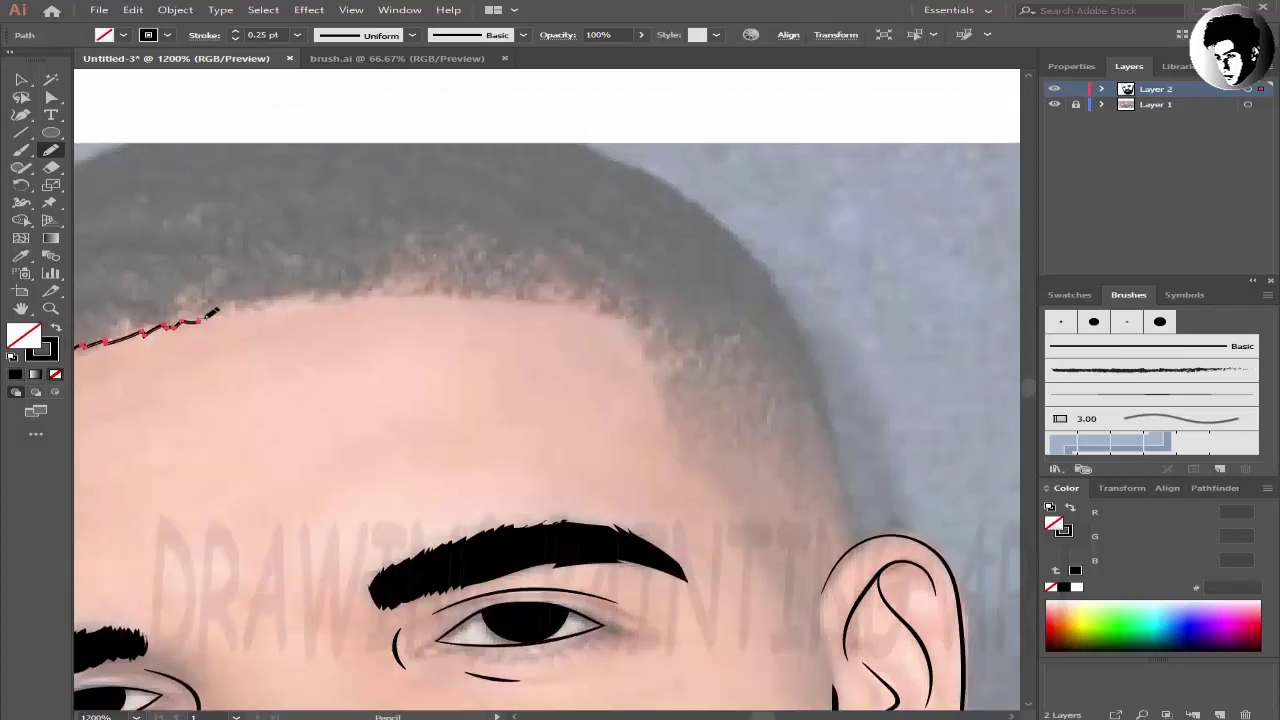
# - Trace the hairline across the forehead, extend it right, and run it down the left side
pyautogui.moveTo(362, 298); pyautogui.dragTo(435, 295)
pyautogui.moveTo(536, 298); pyautogui.dragTo(606, 302)
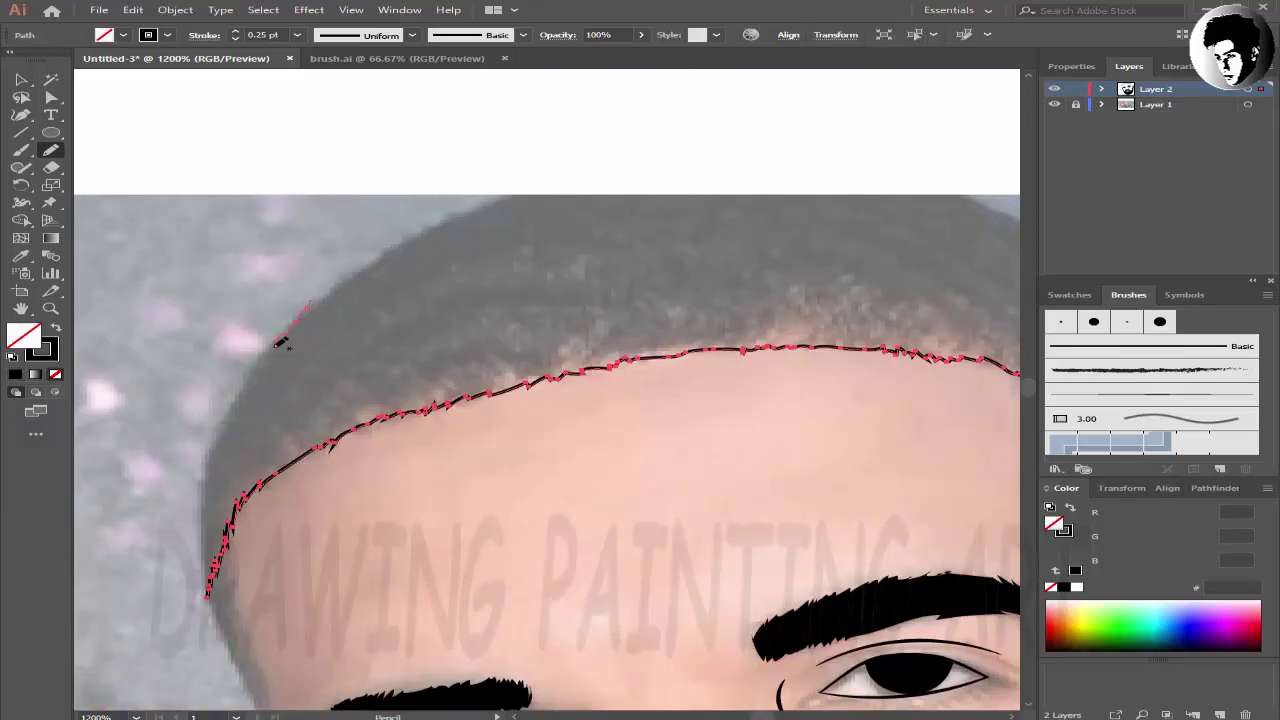
pyautogui.moveTo(205, 537); pyautogui.dragTo(205, 545)
pyautogui.moveTo(251, 308); pyautogui.dragTo(100, 412)
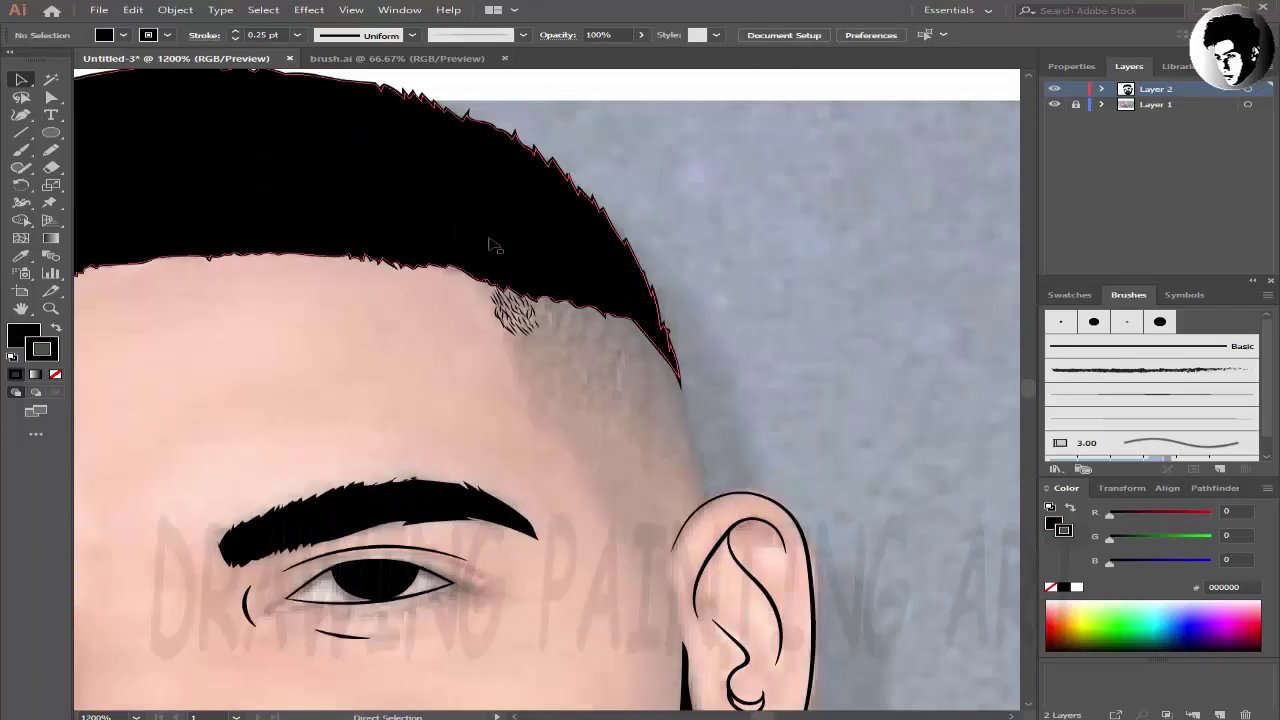
# - Select the hair-strand cluster and Alt-drag copies lower on the temple and along the hairline
pyautogui.scroll(-3, 1252, 187)
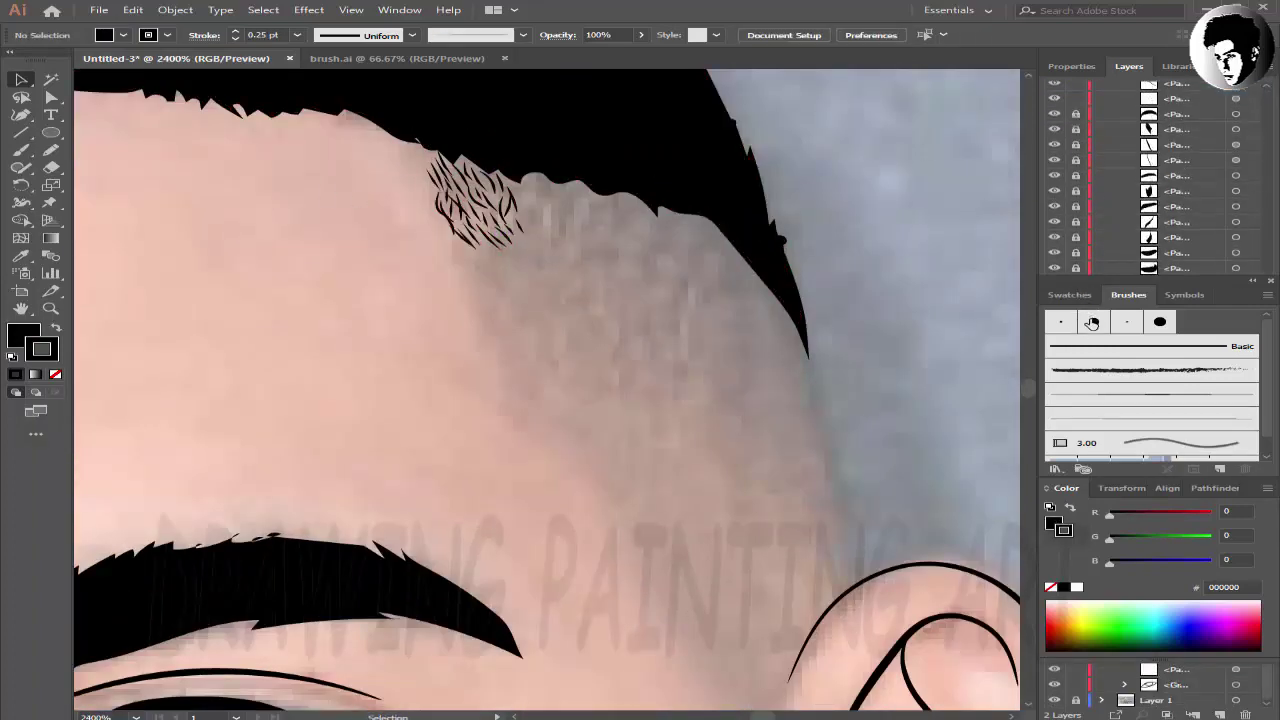
pyautogui.scroll(5, 1150, 180)
pyautogui.click(1101, 89)
pyautogui.click(480, 200)
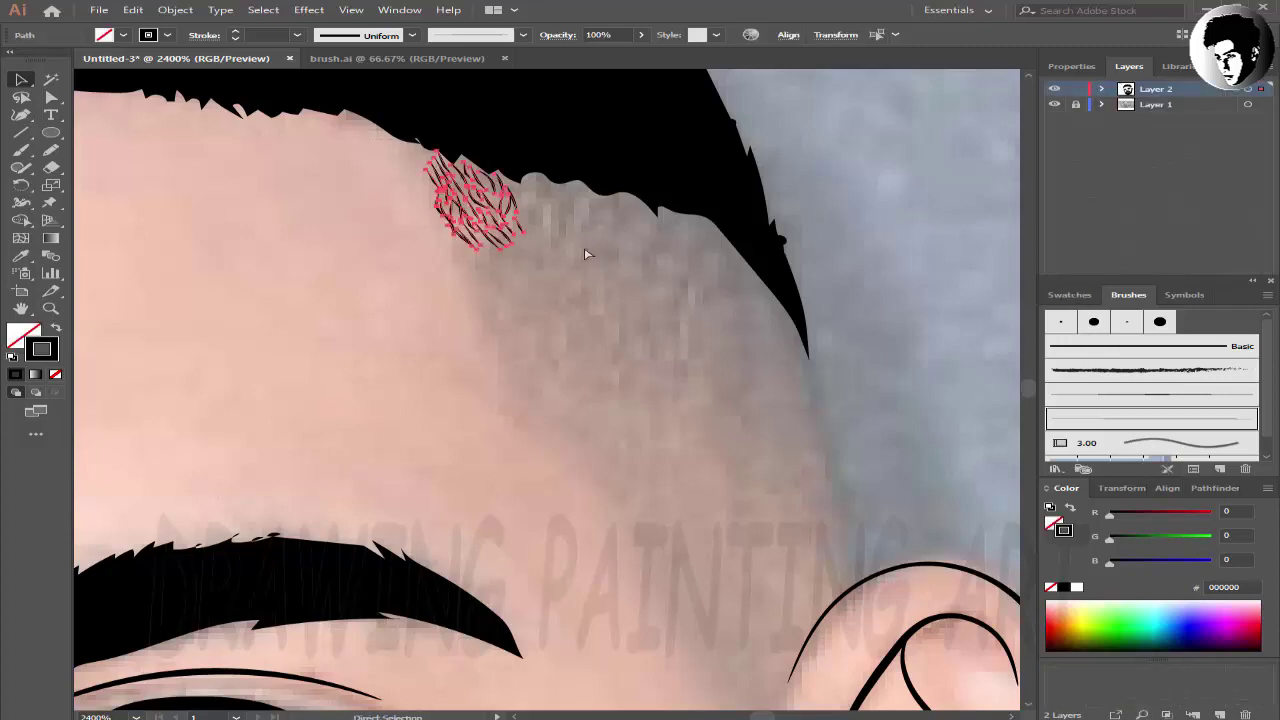
pyautogui.moveTo(580, 251); pyautogui.dragTo(557, 392)
pyautogui.moveTo(557, 392)
pyautogui.mouseDown()
pyautogui.moveTo(557, 200)
pyautogui.moveTo(704, 224)
pyautogui.mouseUp()
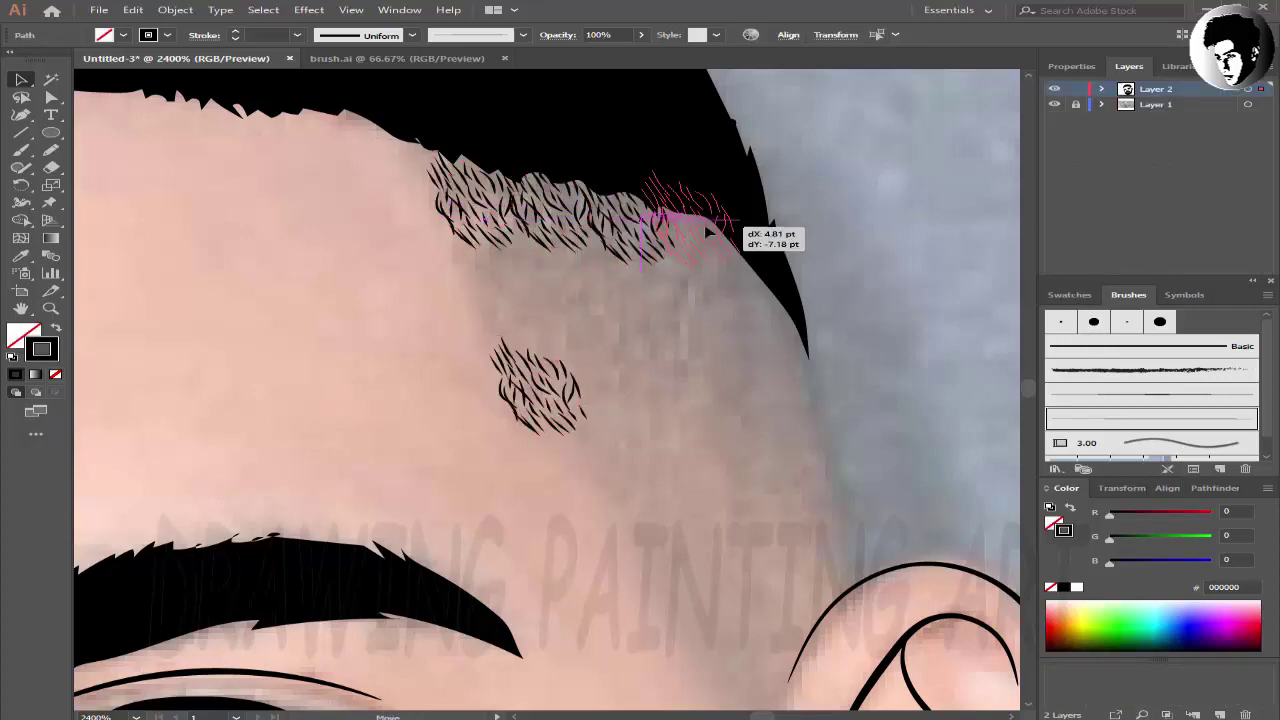
pyautogui.click(388, 240)
pyautogui.hotkey('ctrl', '-')
pyautogui.hotkey('ctrl', '-')
pyautogui.hotkey('ctrl', '+')
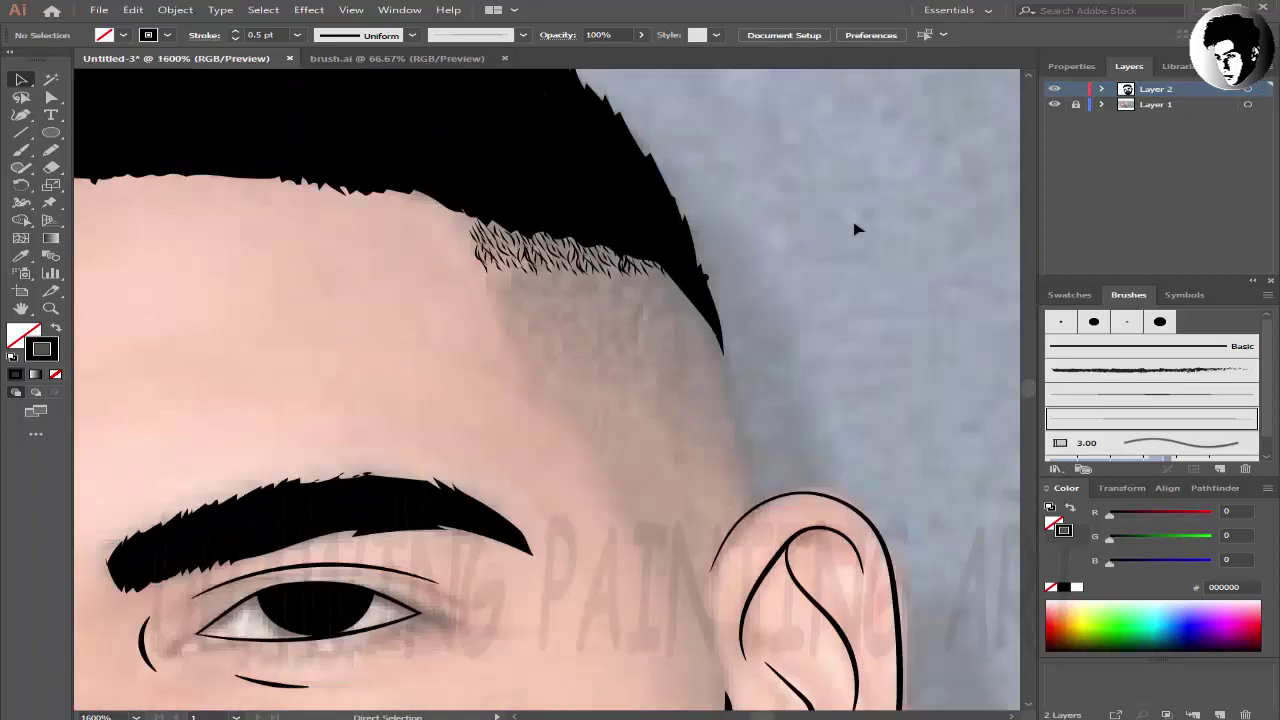
# - Add another cluster copy and move copies up against the hairline to fill the temple
pyautogui.moveTo(600, 250)
pyautogui.mouseDown()
pyautogui.moveTo(585, 390)
pyautogui.moveTo(625, 311)
pyautogui.moveTo(580, 250)
pyautogui.moveTo(585, 395)
pyautogui.mouseUp()
pyautogui.click(770, 255)
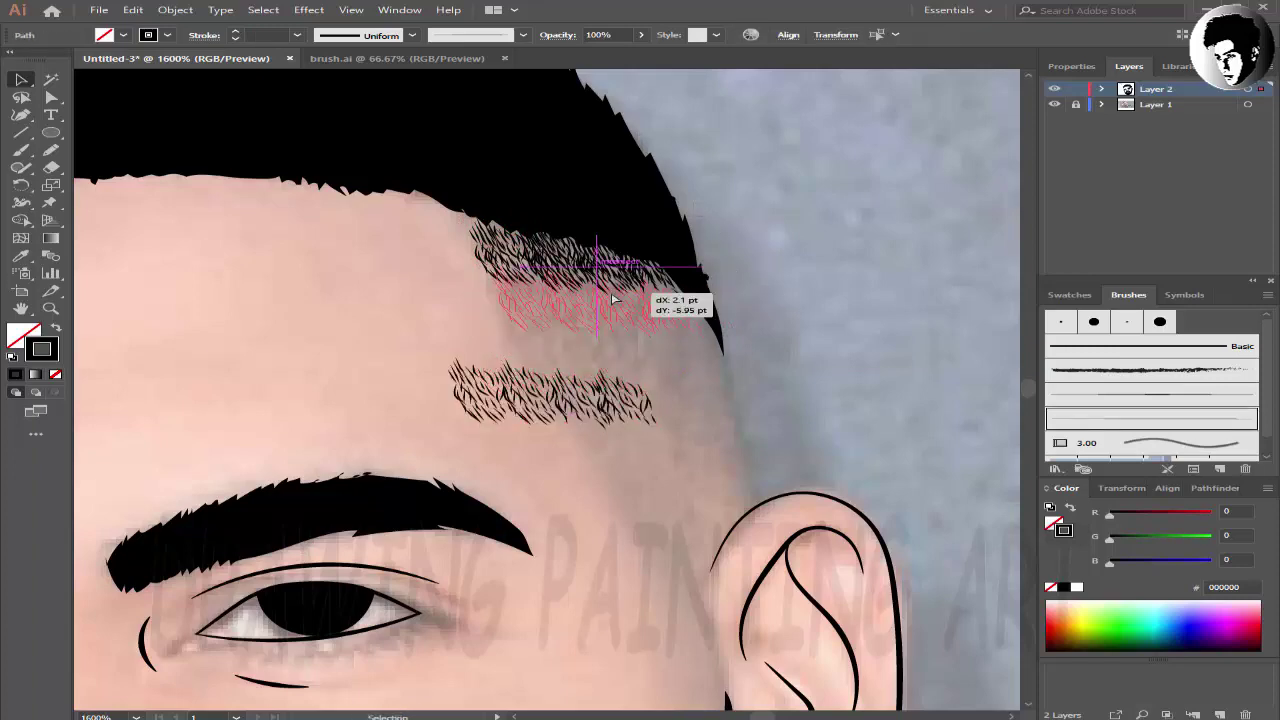
pyautogui.moveTo(640, 285)
pyautogui.mouseDown()
pyautogui.moveTo(615, 350)
pyautogui.moveTo(700, 434)
pyautogui.mouseUp()
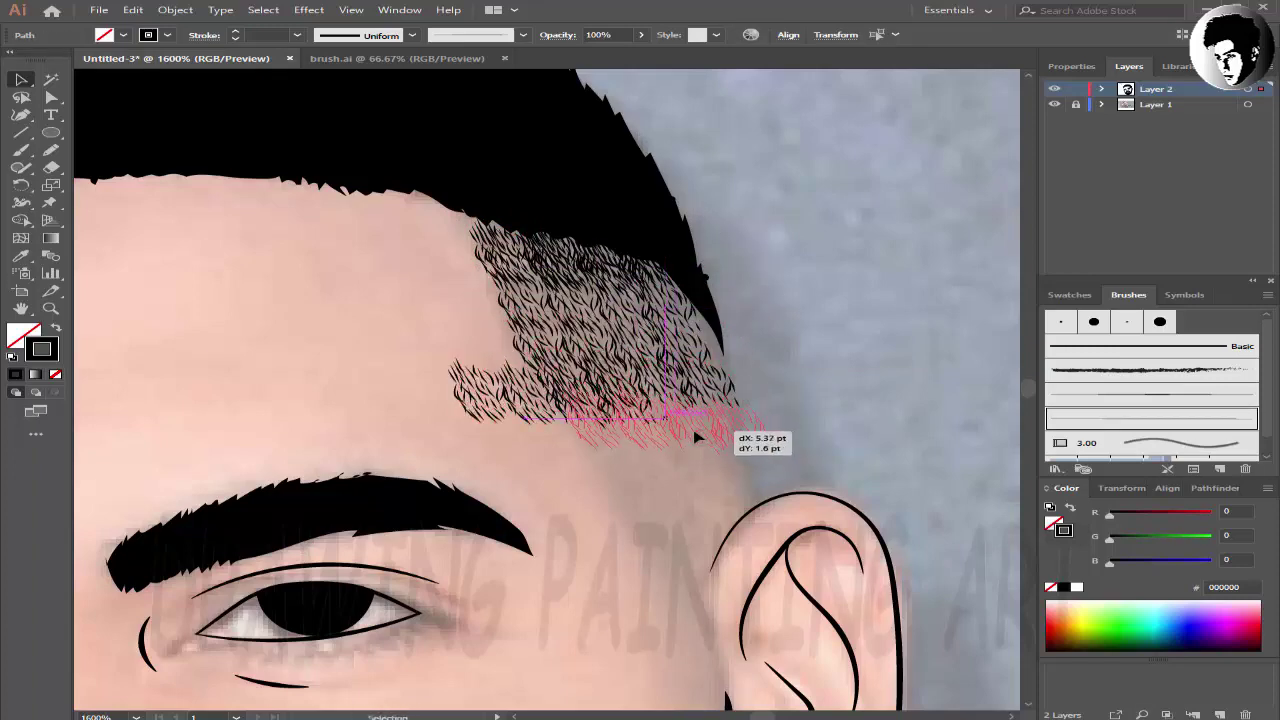
pyautogui.moveTo(455, 233); pyautogui.dragTo(543, 294)
pyautogui.click(766, 306)
pyautogui.scroll(3, 766, 306)
pyautogui.scroll(-1, 668, 390)
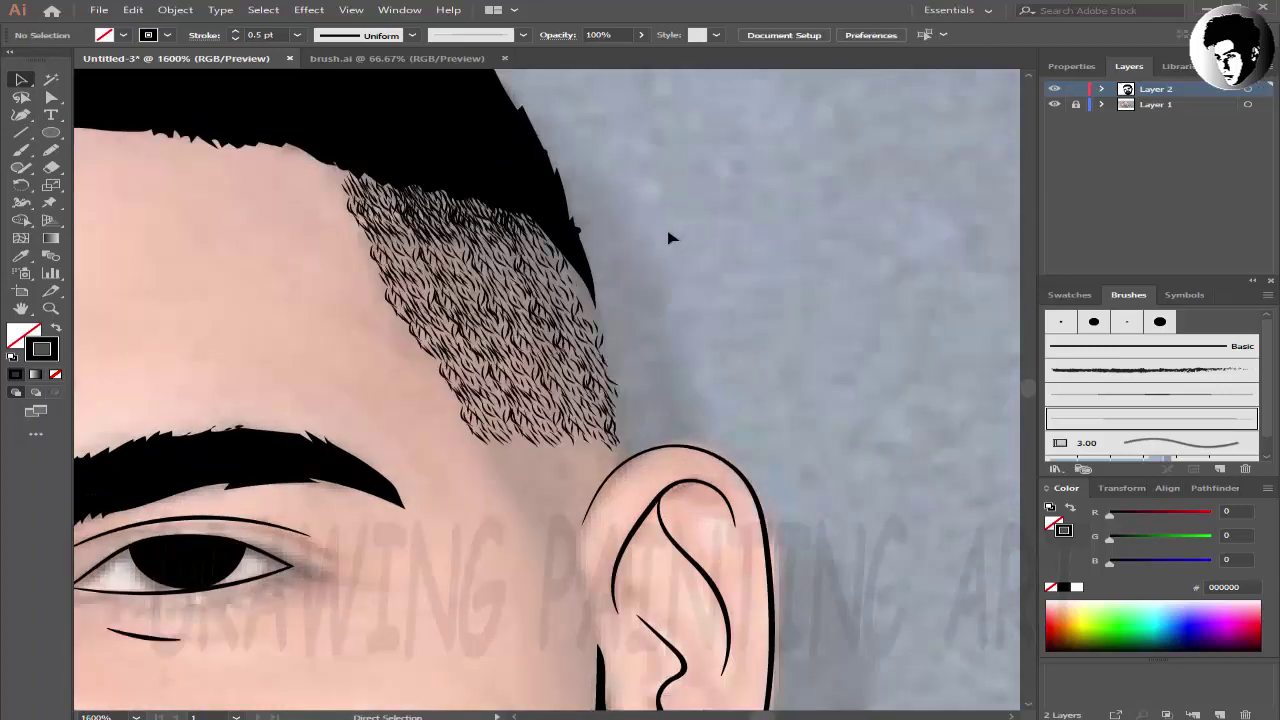
pyautogui.moveTo(600, 420)
pyautogui.mouseDown()
pyautogui.moveTo(607, 318)
pyautogui.moveTo(590, 300)
pyautogui.mouseUp()
pyautogui.click(640, 251)
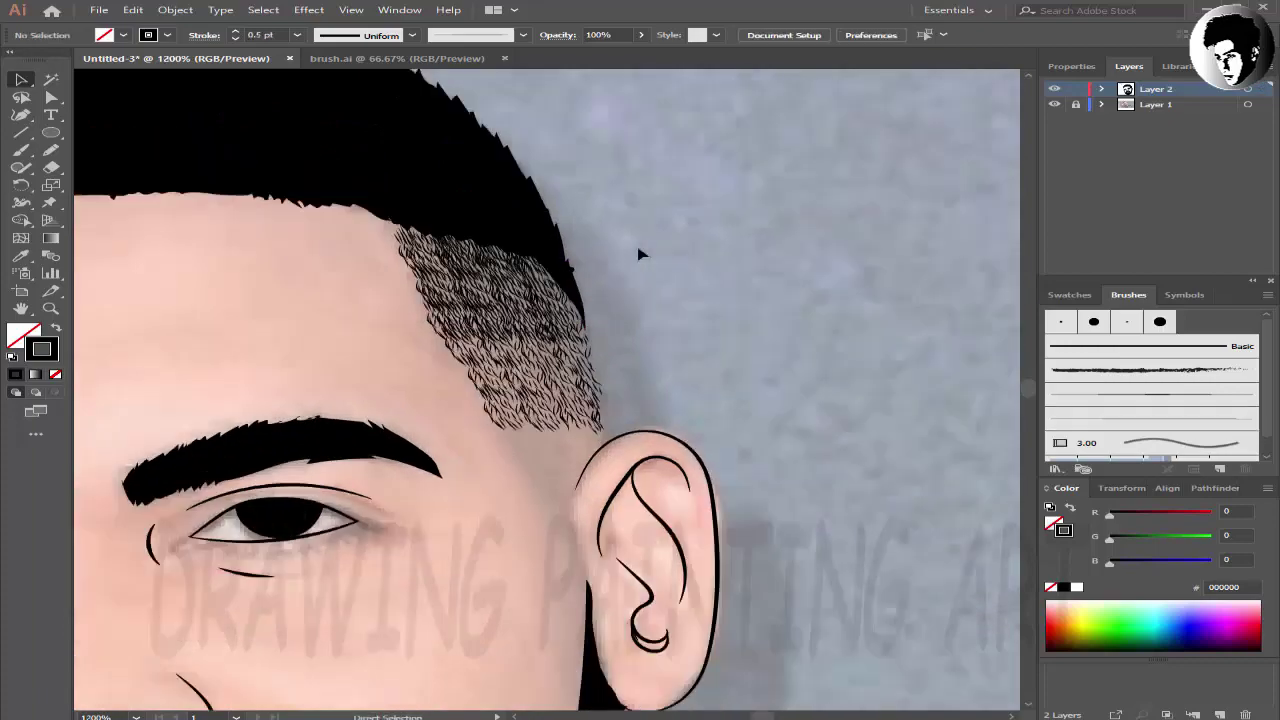
pyautogui.scroll(-4, 640, 251)
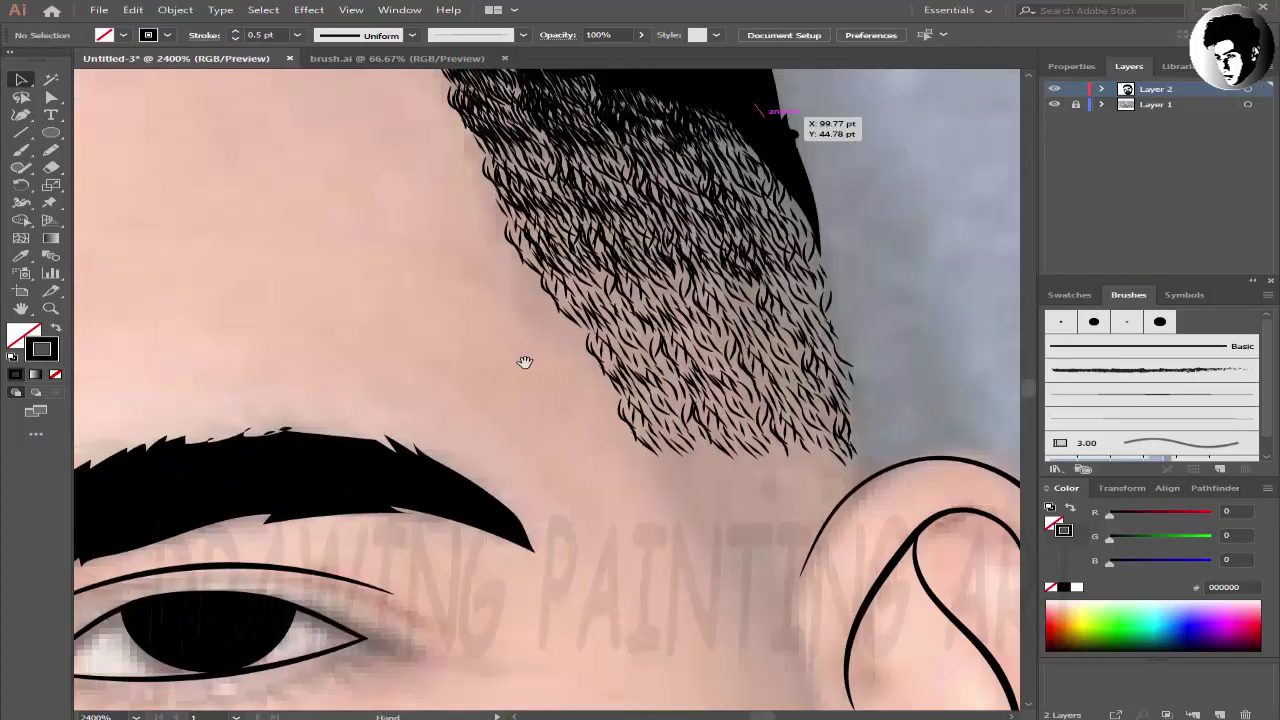
# - Move hair clusters aside and drag strands into the gap above the ear
pyautogui.moveTo(525, 361); pyautogui.dragTo(345, 251)
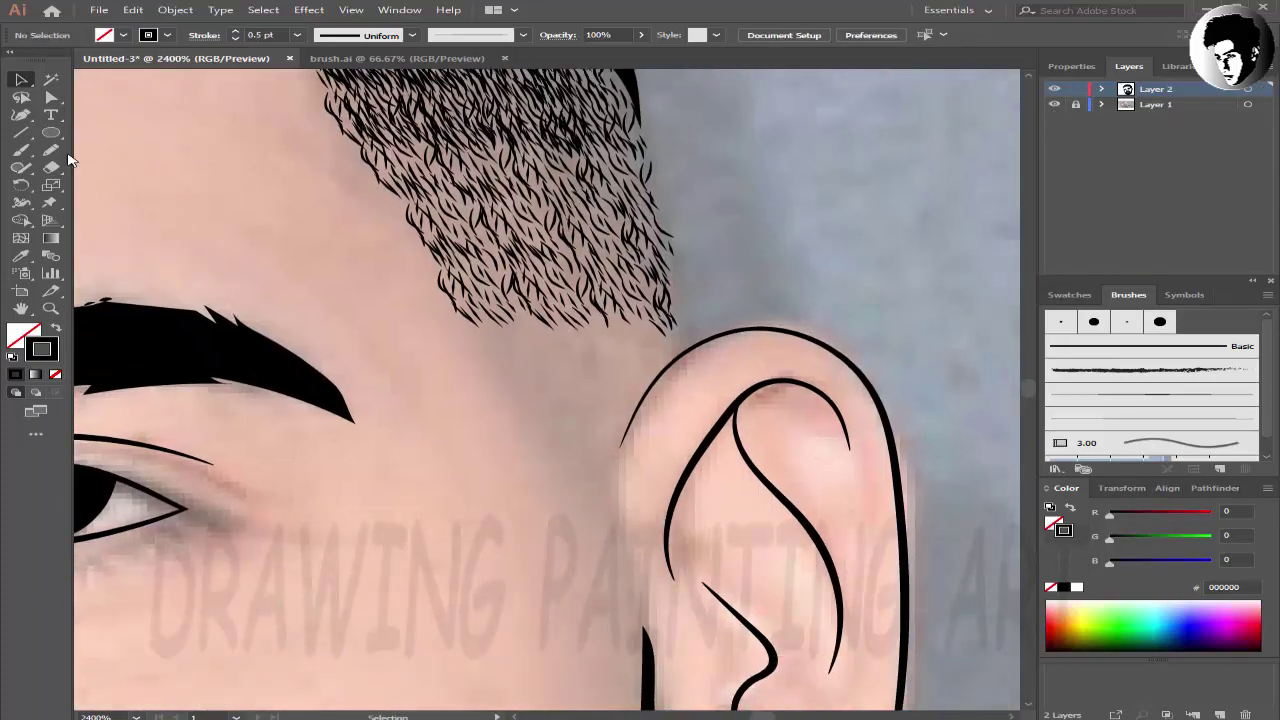
pyautogui.moveTo(500, 354)
pyautogui.mouseDown()
pyautogui.moveTo(669, 371)
pyautogui.moveTo(880, 220)
pyautogui.mouseUp()
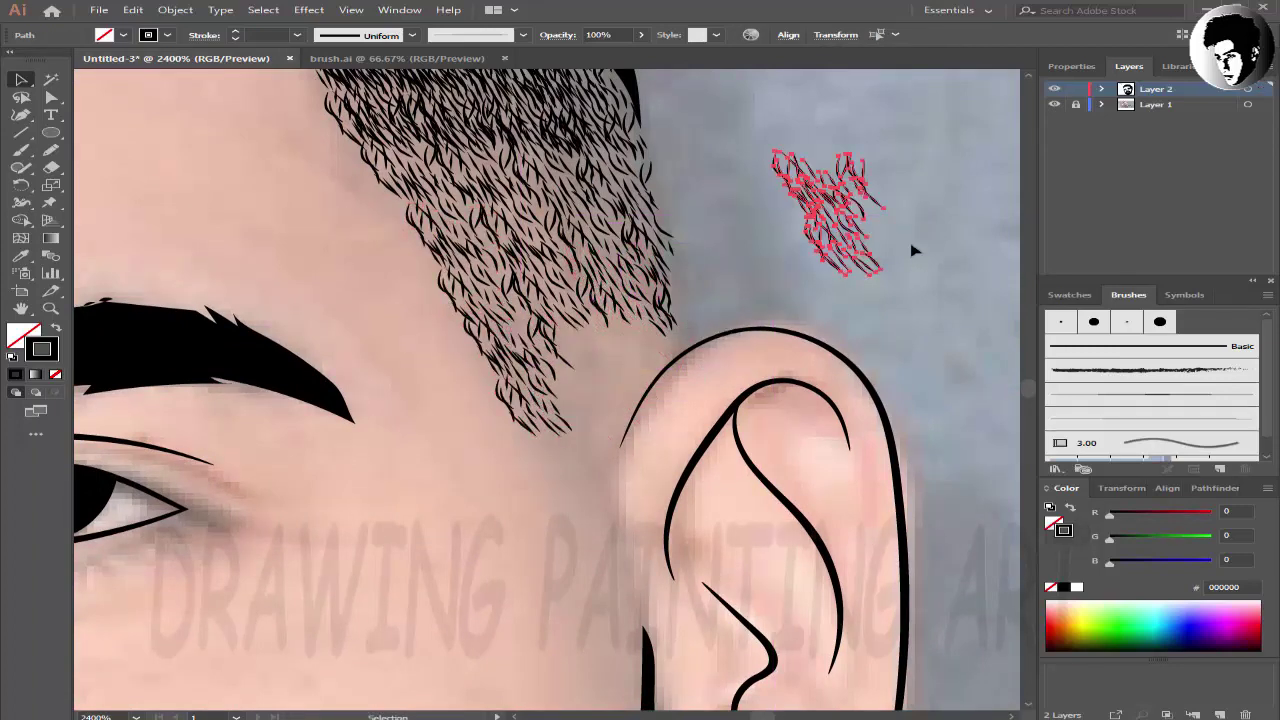
pyautogui.moveTo(580, 335)
pyautogui.mouseDown()
pyautogui.moveTo(606, 357)
pyautogui.moveTo(850, 240)
pyautogui.mouseUp()
pyautogui.moveTo(655, 335); pyautogui.dragTo(666, 334)
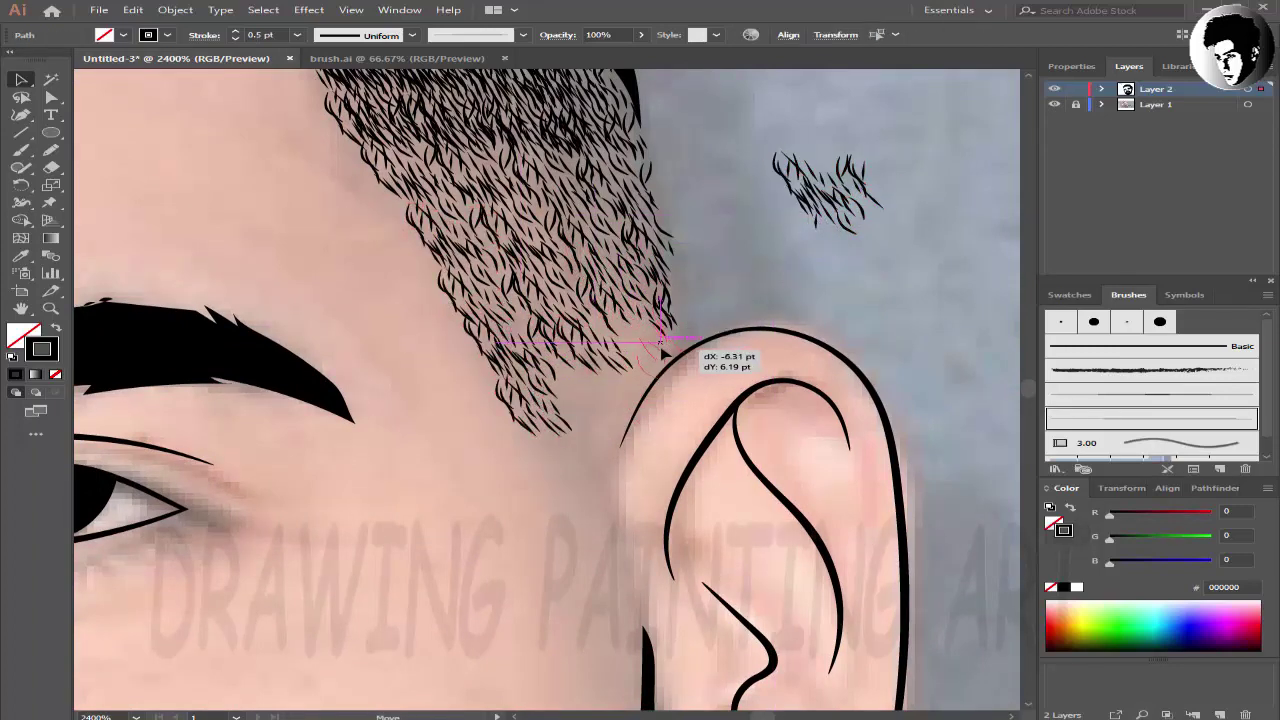
pyautogui.click(800, 257)
pyautogui.click(775, 165)
pyautogui.click(886, 197)
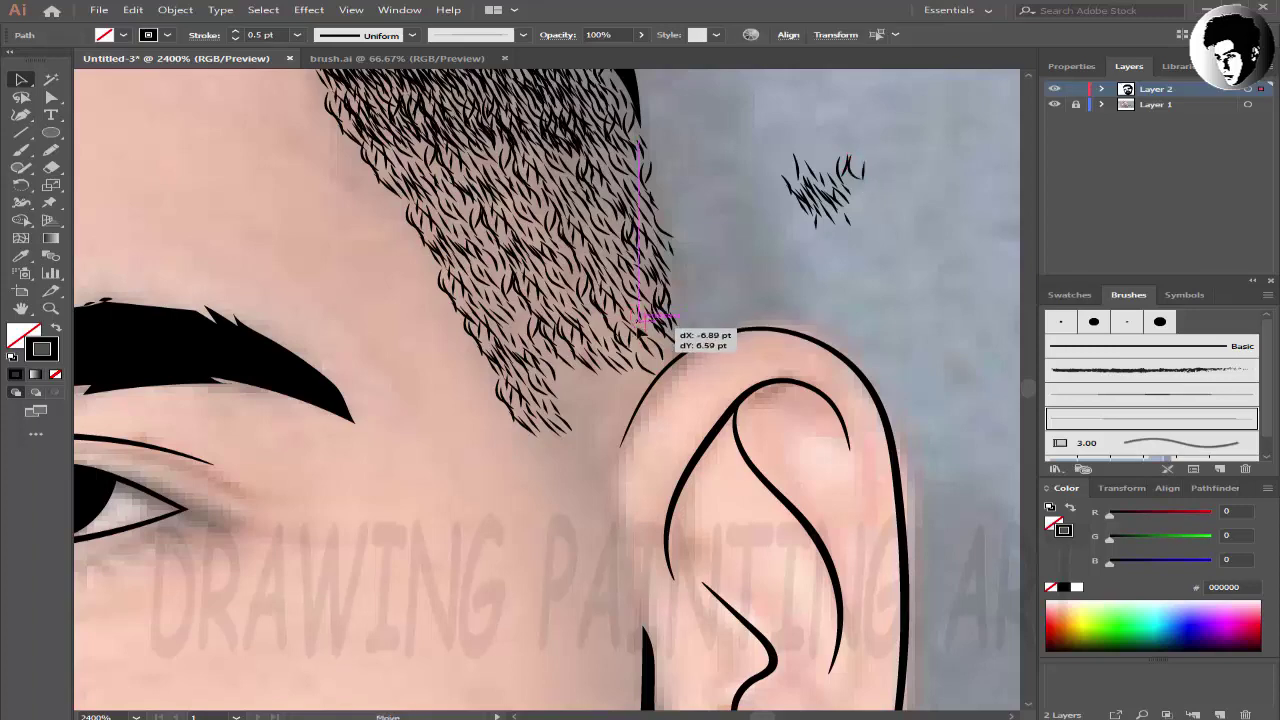
pyautogui.moveTo(822, 200)
pyautogui.mouseDown()
pyautogui.moveTo(557, 398)
pyautogui.moveTo(580, 385)
pyautogui.mouseUp()
pyautogui.click(829, 286)
# - Toggle the reference photo to check the strands and zoom in above the ear
pyautogui.click(900, 200)
pyautogui.hotkey('ctrl', '-')
pyautogui.hotkey('ctrl', '-')
pyautogui.hotkey('ctrl', '-')
pyautogui.click(1054, 104)
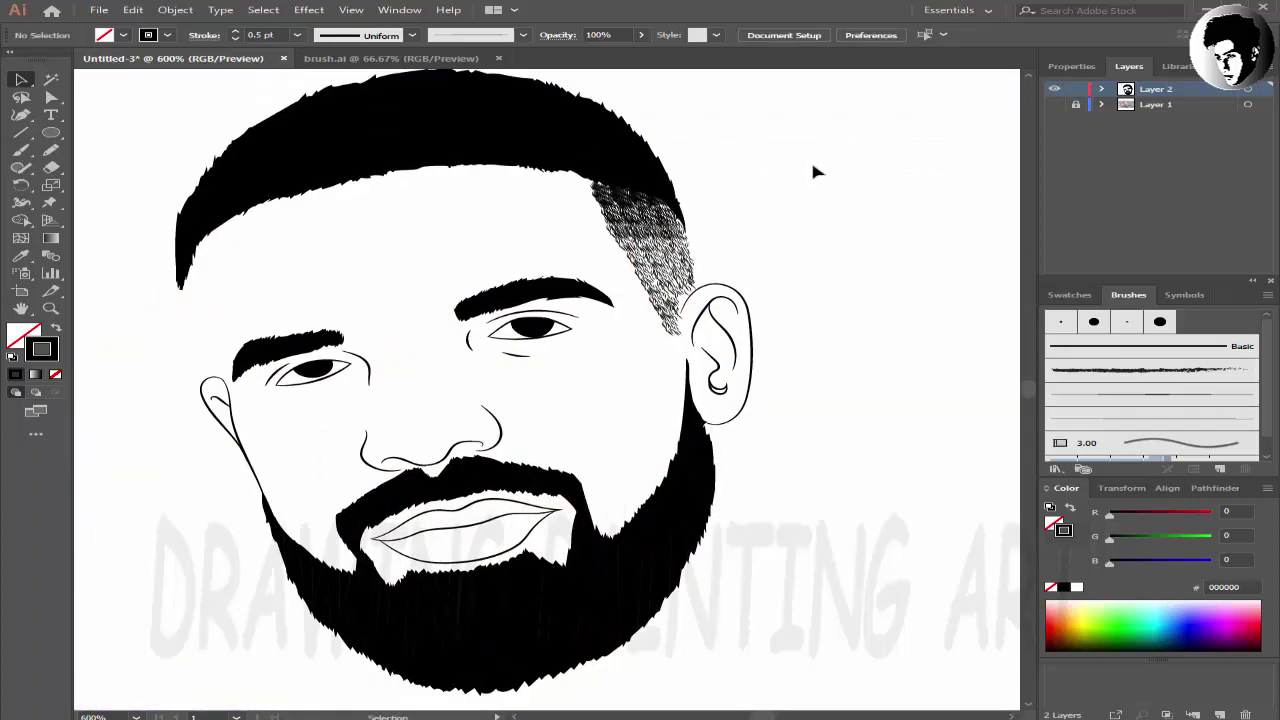
pyautogui.hotkey('ctrl', '+')
pyautogui.hotkey('ctrl', '+')
pyautogui.click(1054, 104)
pyautogui.hotkey('ctrl', '+')
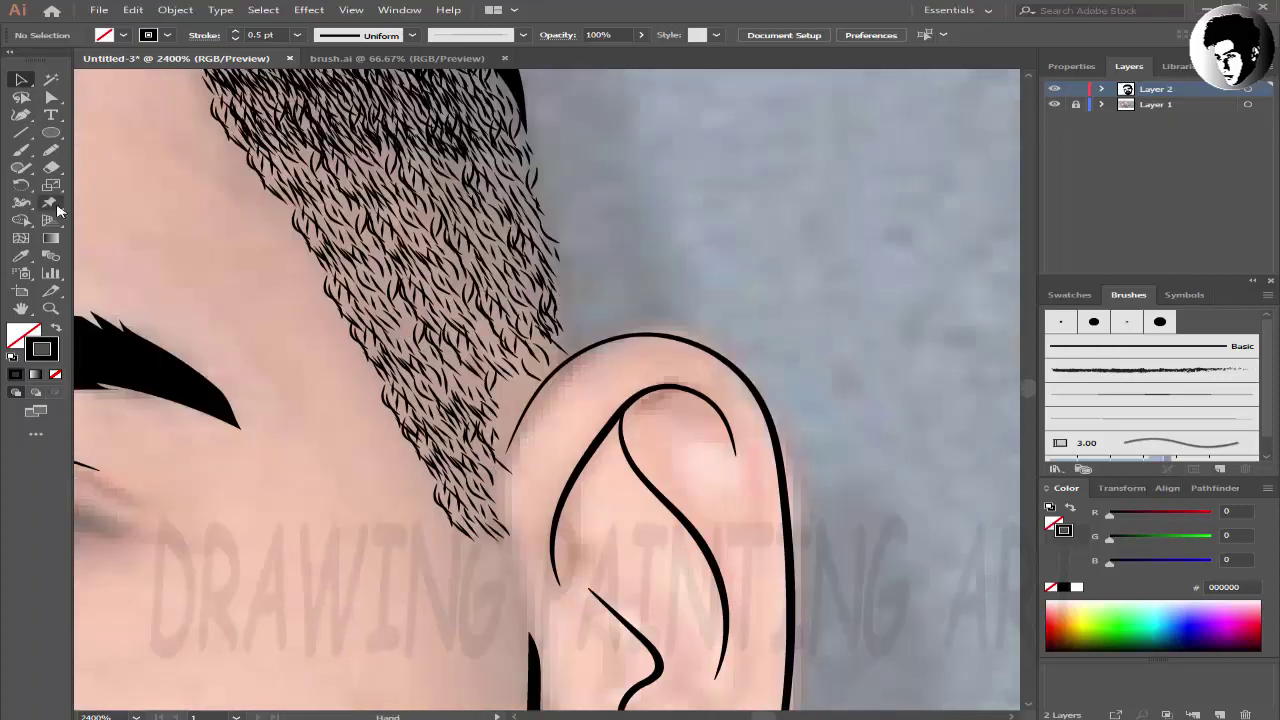
pyautogui.hotkey('ctrl', 'z')
# - Move the stray strands into the sideburn beside the ear, checking at several zoom levels
pyautogui.moveTo(717, 254); pyautogui.dragTo(510, 396)
pyautogui.moveTo(760, 252); pyautogui.dragTo(505, 410)
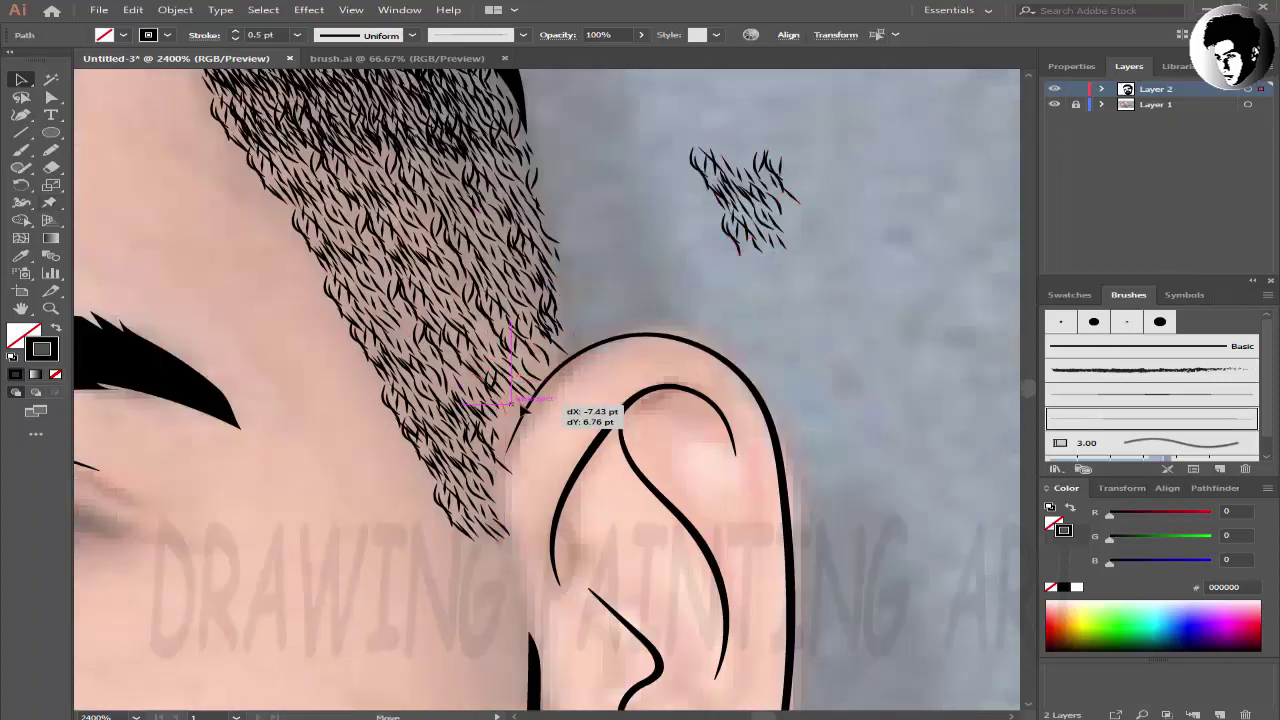
pyautogui.hotkey('ctrl', '-')
pyautogui.hotkey('ctrl', '-')
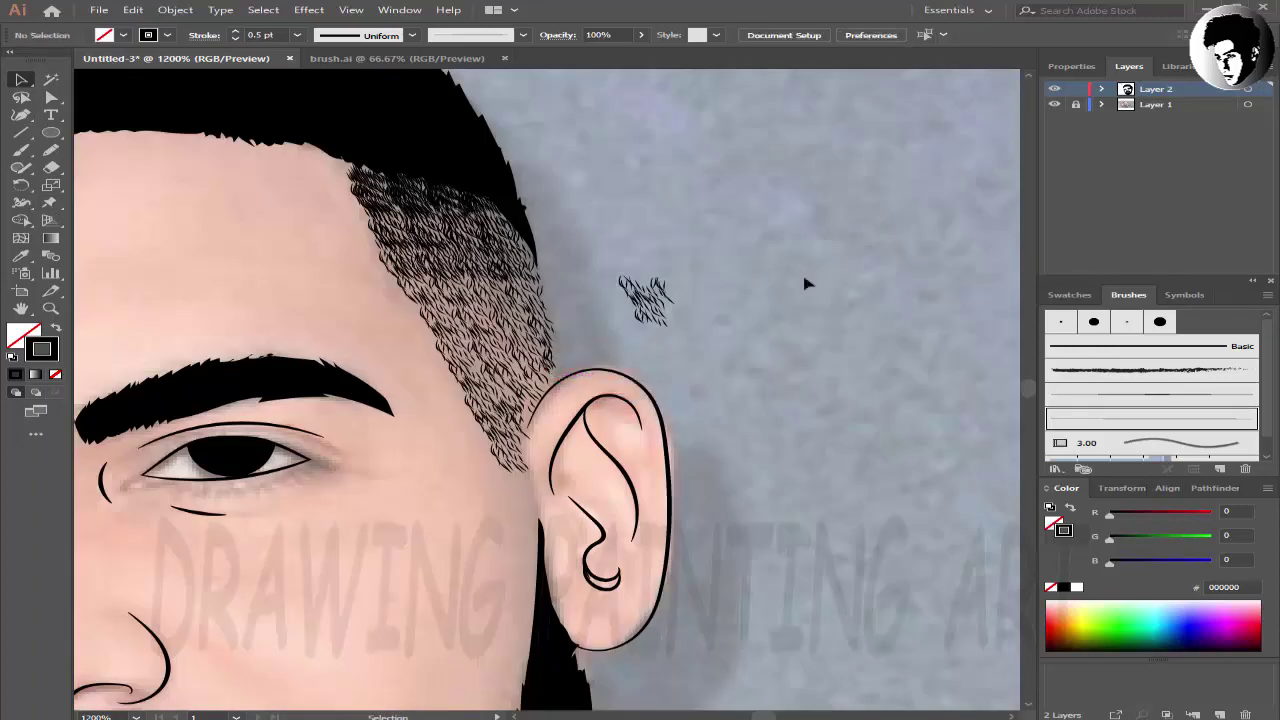
pyautogui.hotkey('ctrl', '-')
pyautogui.hotkey('ctrl', '-')
pyautogui.hotkey('ctrl', '-')
pyautogui.hotkey('ctrl', '-')
pyautogui.hotkey('ctrl', '+')
pyautogui.hotkey('ctrl', '+')
pyautogui.hotkey('ctrl', '+')
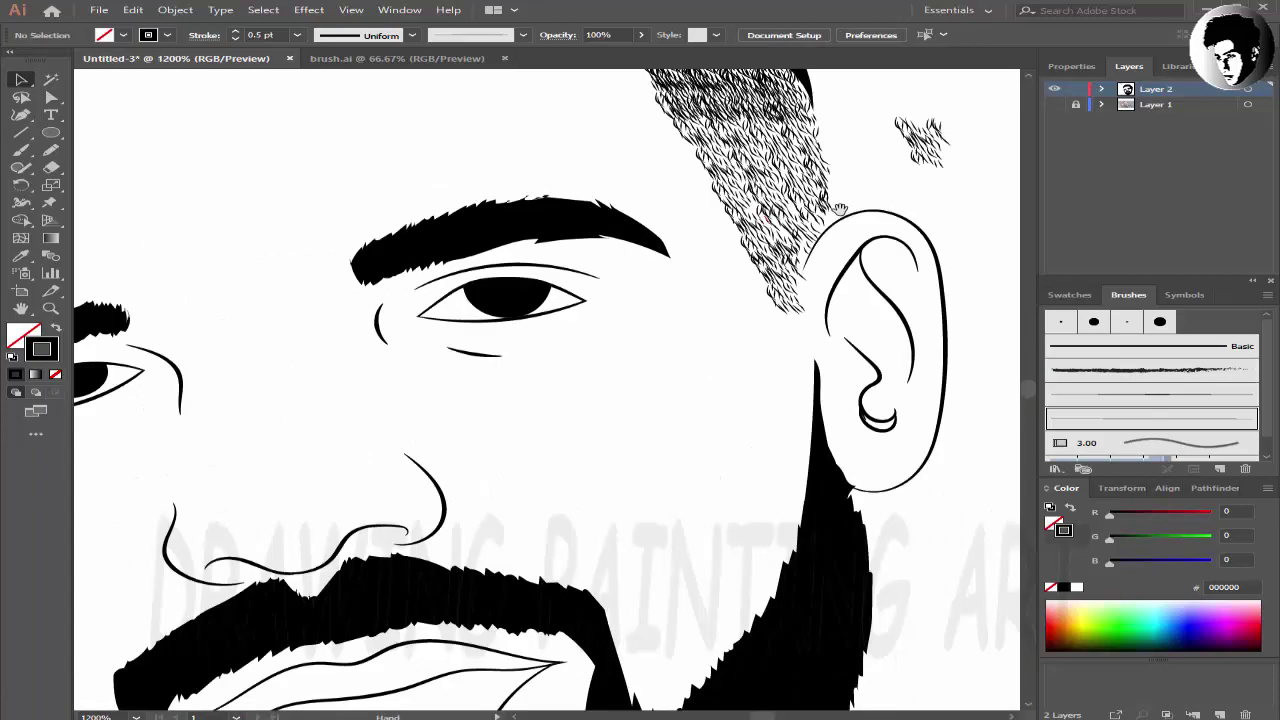
pyautogui.click(1054, 104)
pyautogui.hotkey('ctrl', '-')
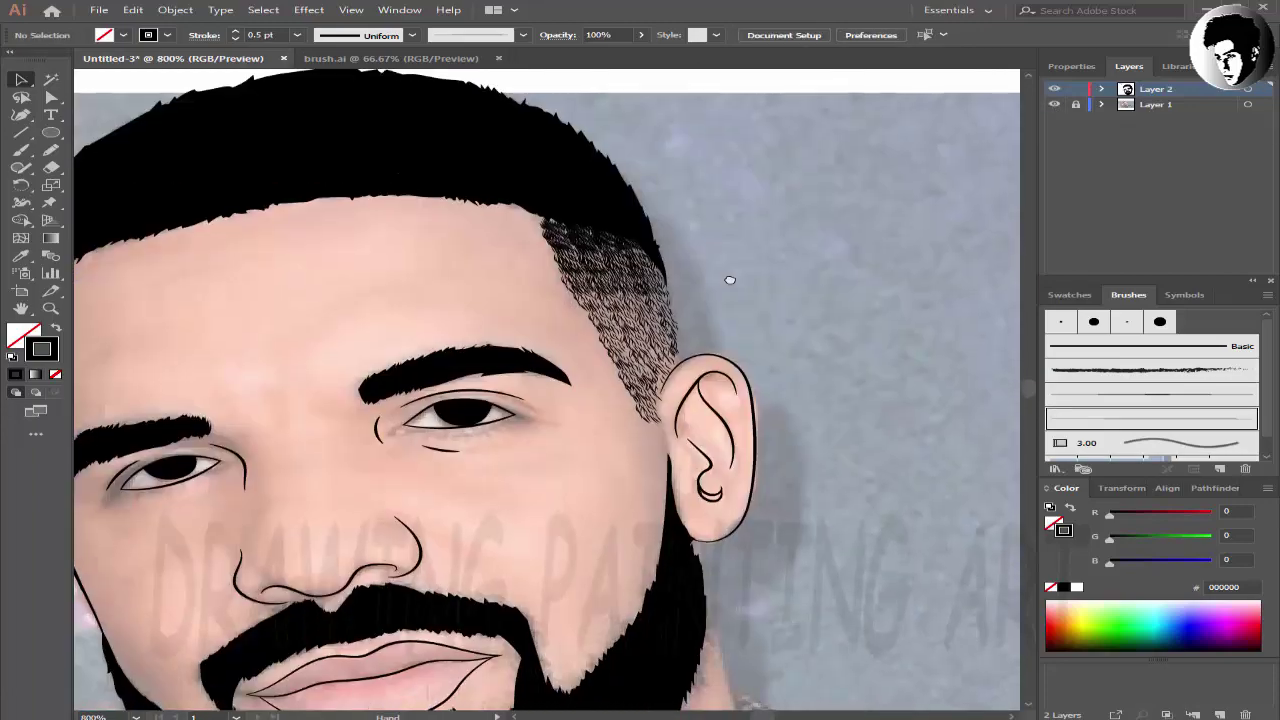
pyautogui.press('b')
pyautogui.hotkey('ctrl', '+')
pyautogui.hotkey('ctrl', '+')
pyautogui.hotkey('ctrl', '+')
pyautogui.hotkey('ctrl', '+')
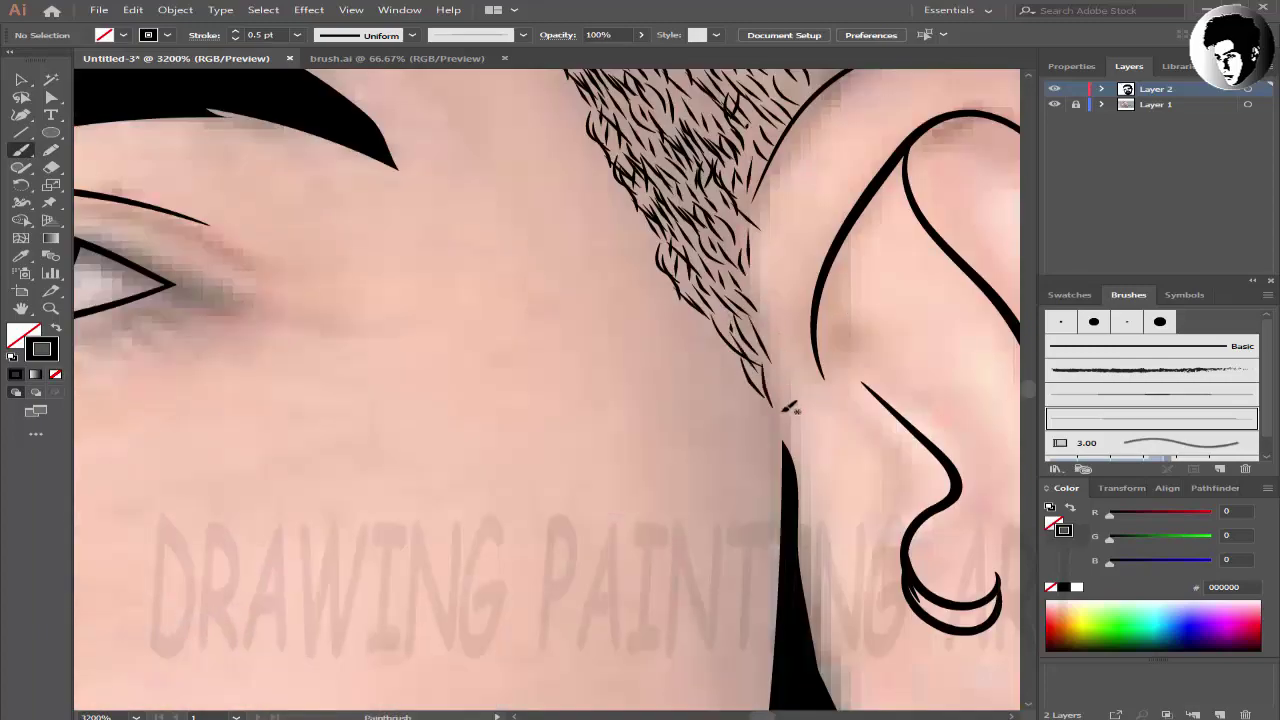
# - Paint extra thin hair strands along the temple hair edges beside the ear
pyautogui.hotkey('ctrl', '-')
pyautogui.hotkey('ctrl', '-')
pyautogui.hotkey('ctrl', '-')
pyautogui.hotkey('ctrl', '+')
pyautogui.hotkey('ctrl', '+')
pyautogui.hotkey('ctrl', '+')
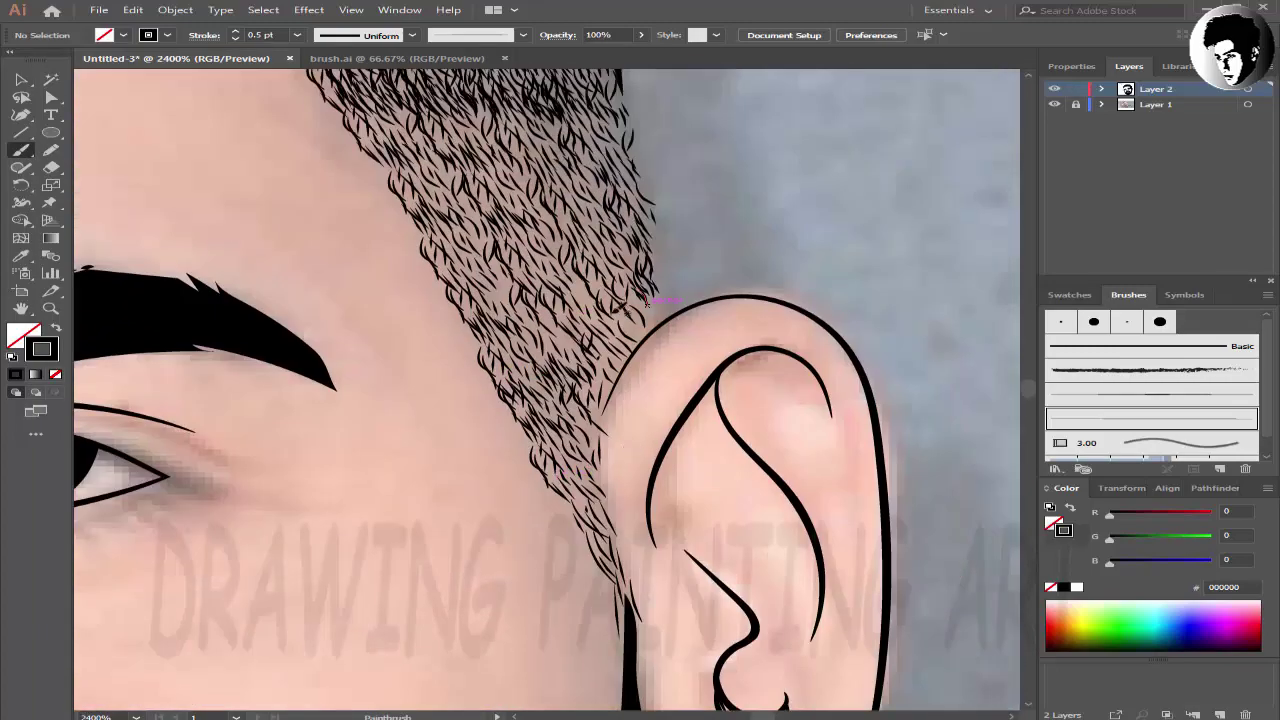
pyautogui.moveTo(549, 162); pyautogui.dragTo(569, 507)
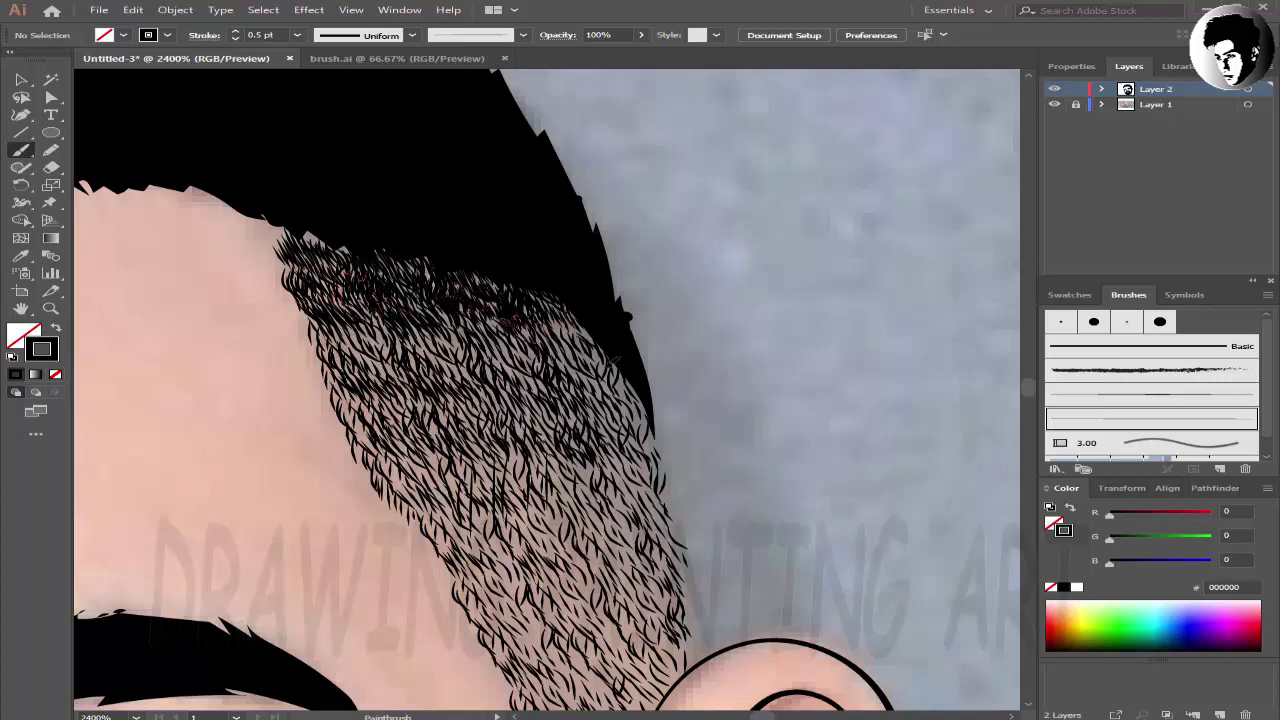
pyautogui.moveTo(614, 361); pyautogui.dragTo(590, 293)
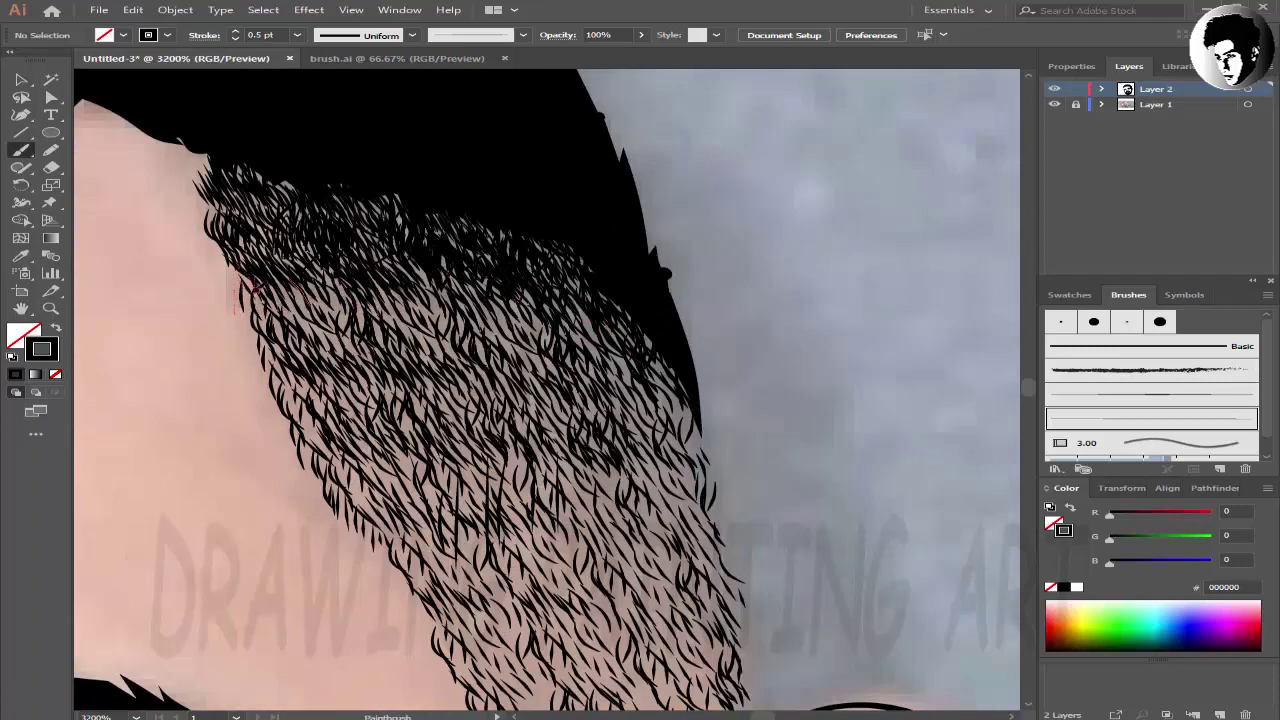
pyautogui.moveTo(240, 304); pyautogui.dragTo(330, 287)
pyautogui.press('b')
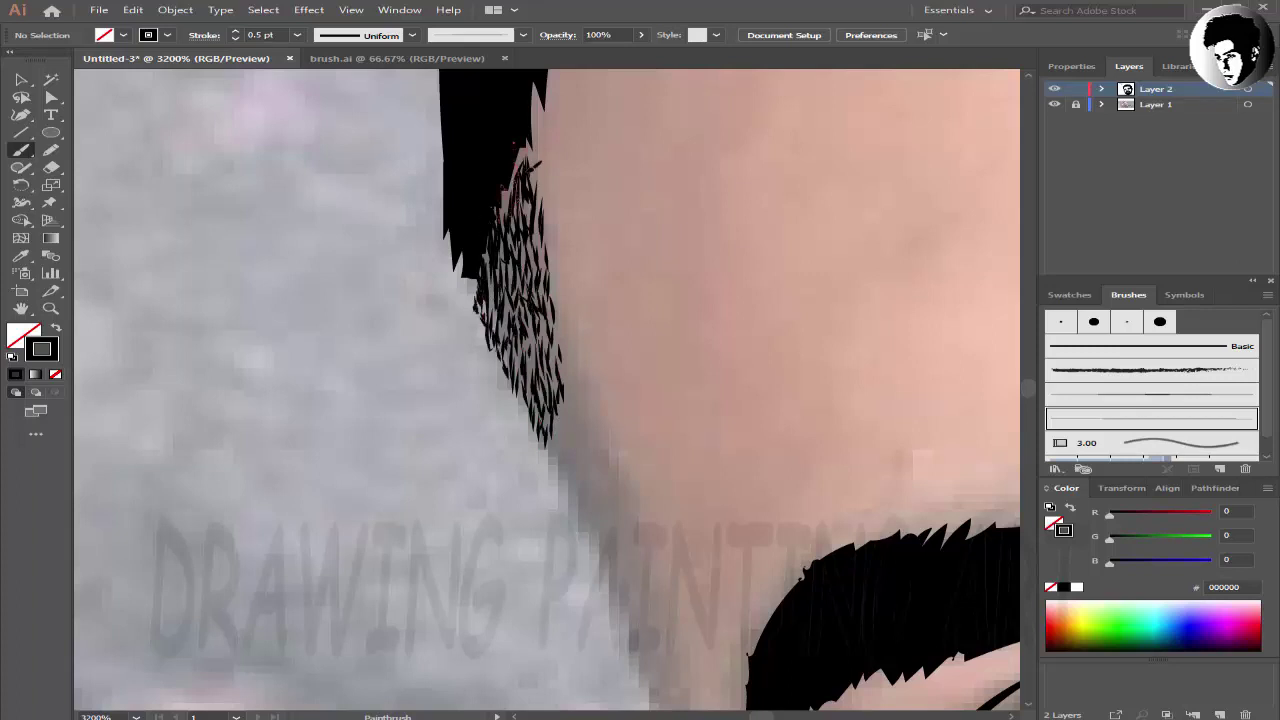
# - Review the left eyebrow, temple and sideburn strands, then return to the Selection tool
pyautogui.scroll(-5, 608, 137)
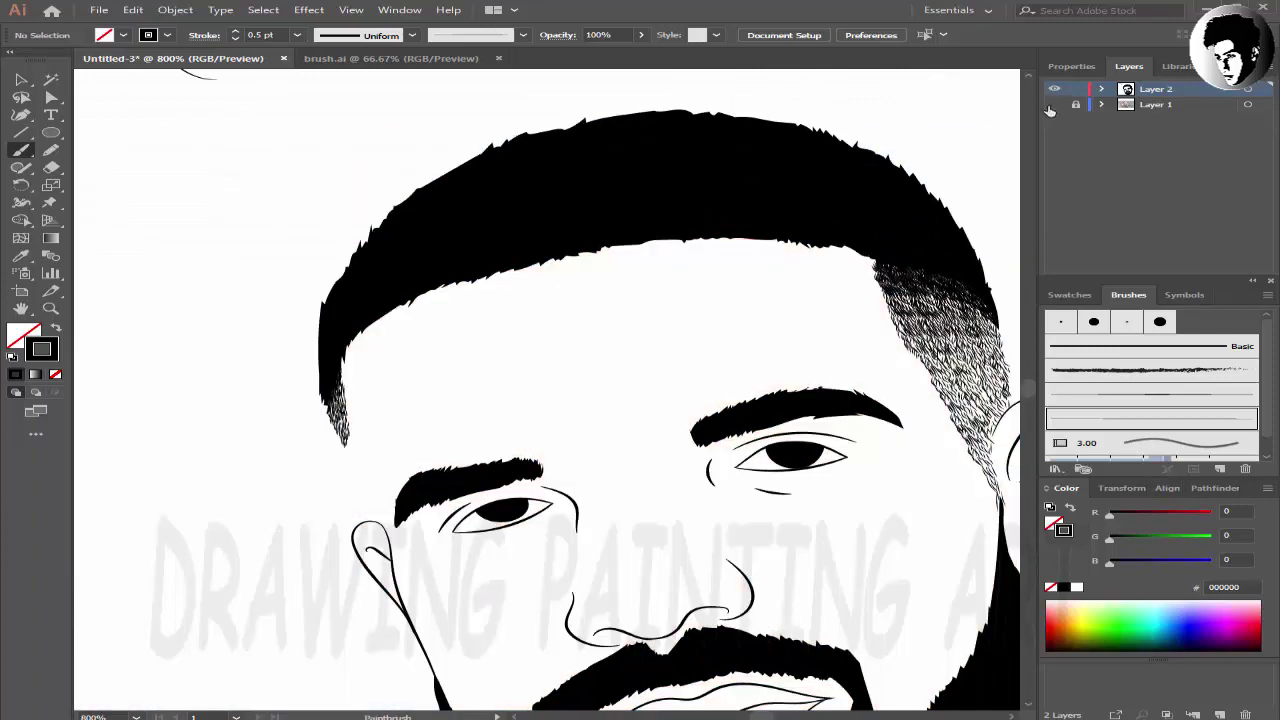
pyautogui.scroll(5, 491, 291)
pyautogui.scroll(1, 422, 160)
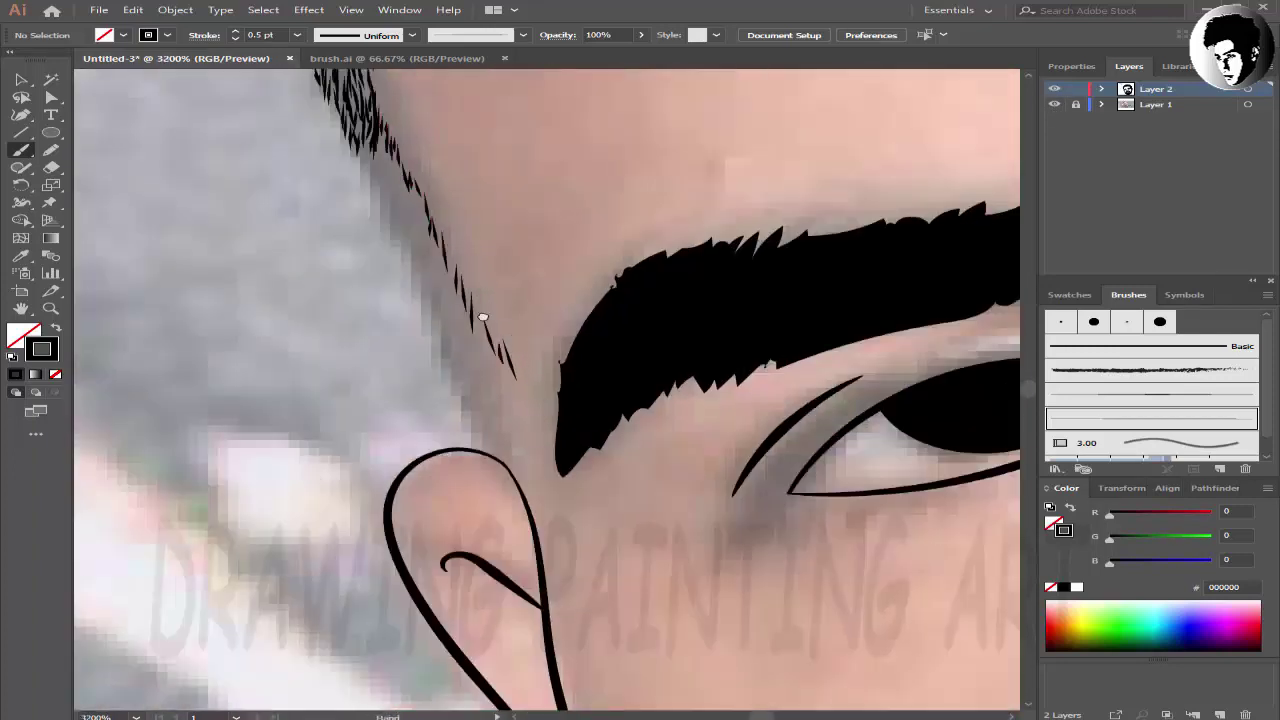
pyautogui.moveTo(483, 317); pyautogui.dragTo(407, 207)
pyautogui.scroll(-5, 380, 178)
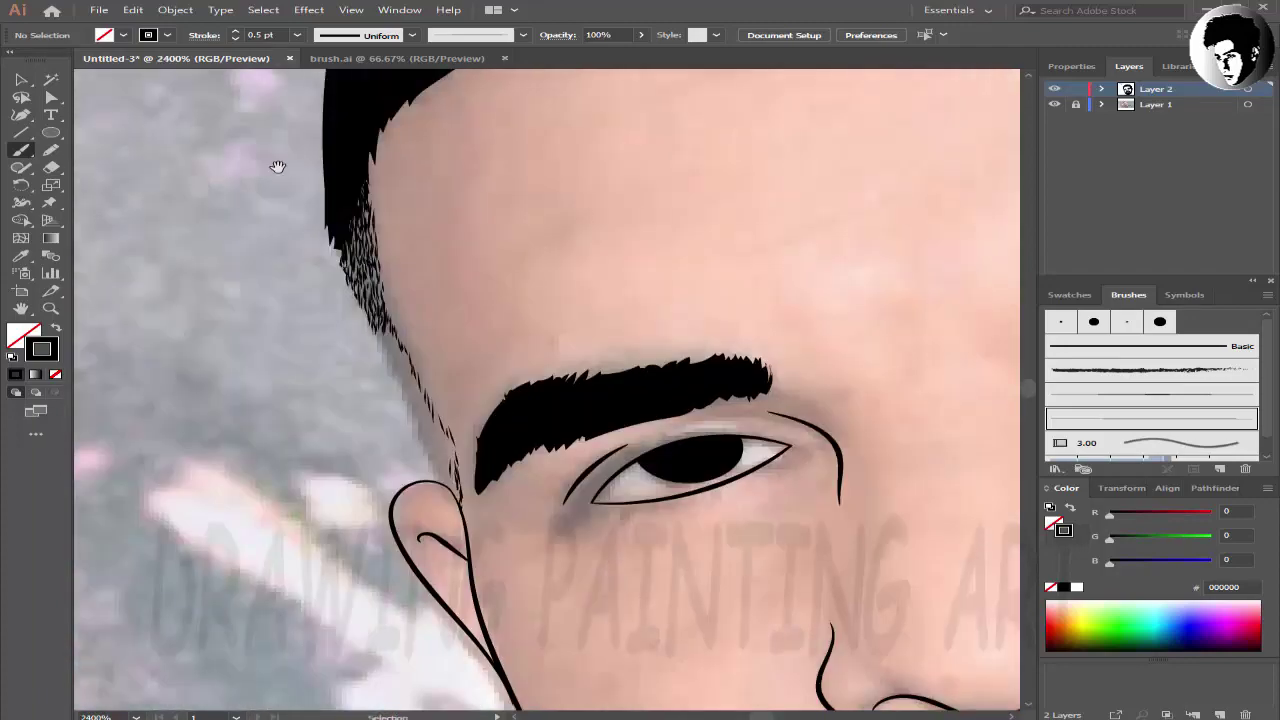
pyautogui.scroll(5, 277, 166)
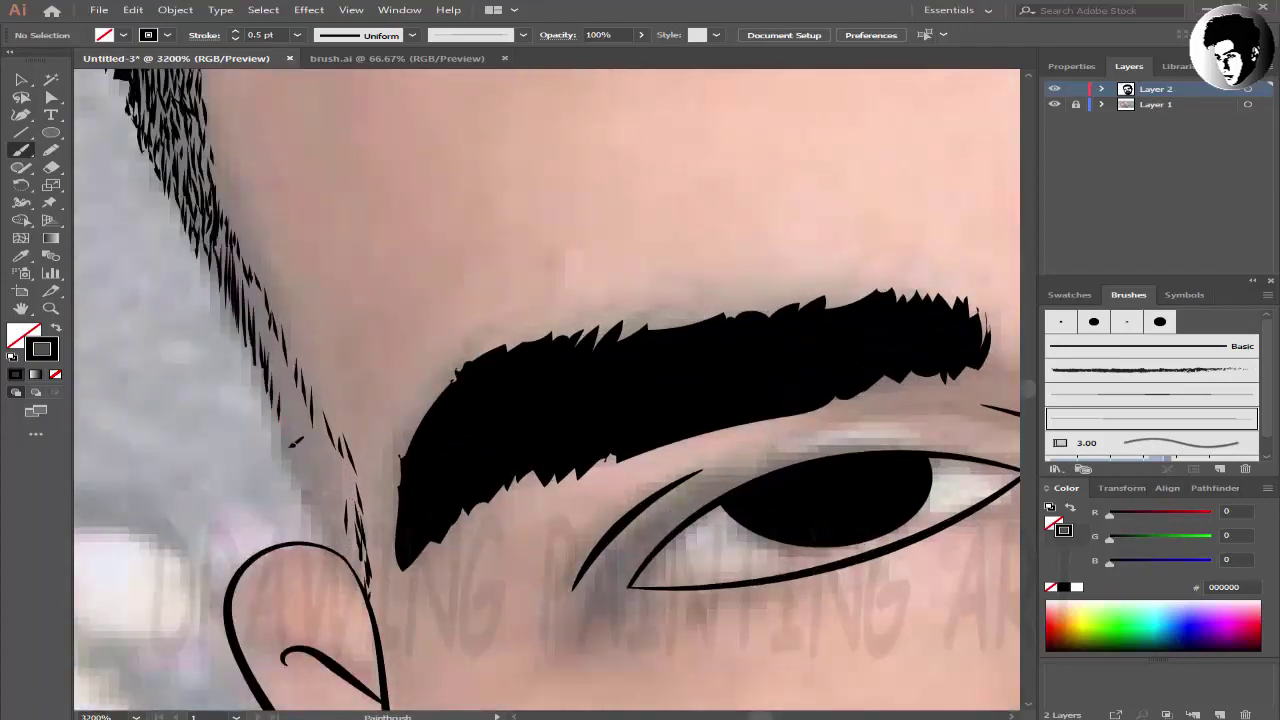
pyautogui.scroll(-2, 186, 177)
pyautogui.scroll(-2, 186, 177)
pyautogui.scroll(3, 186, 180)
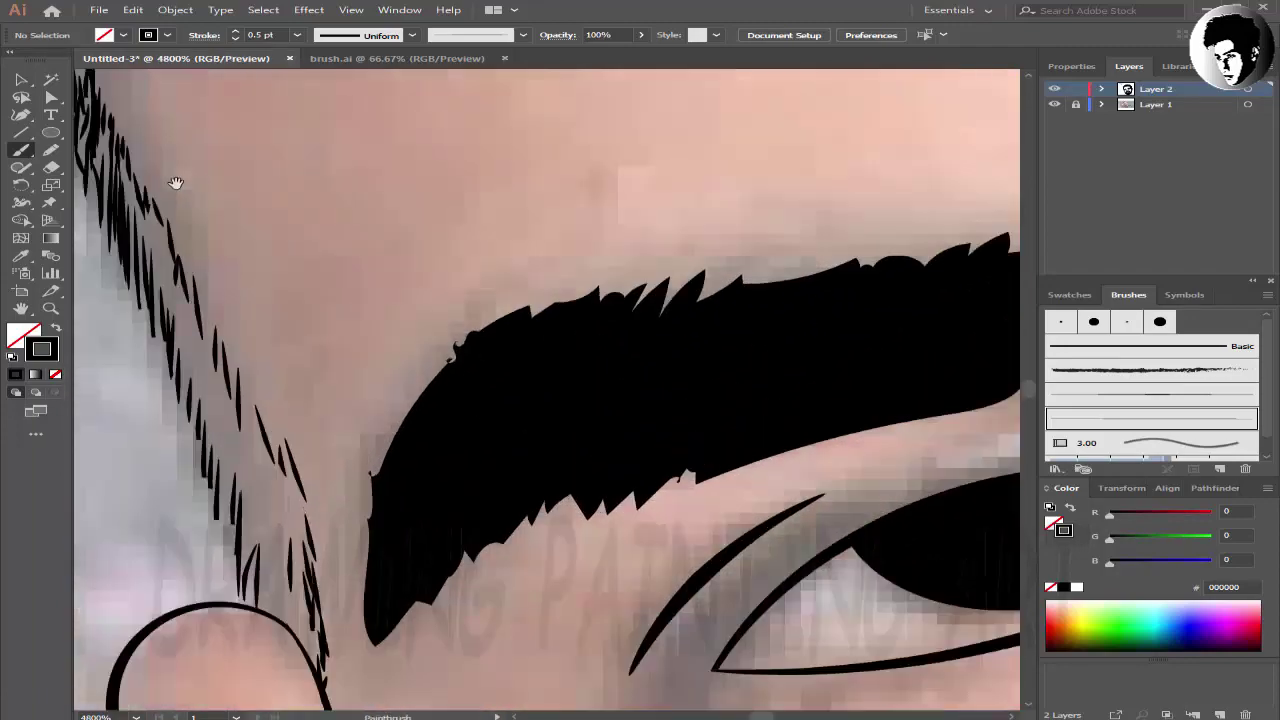
pyautogui.scroll(2, 171, 186)
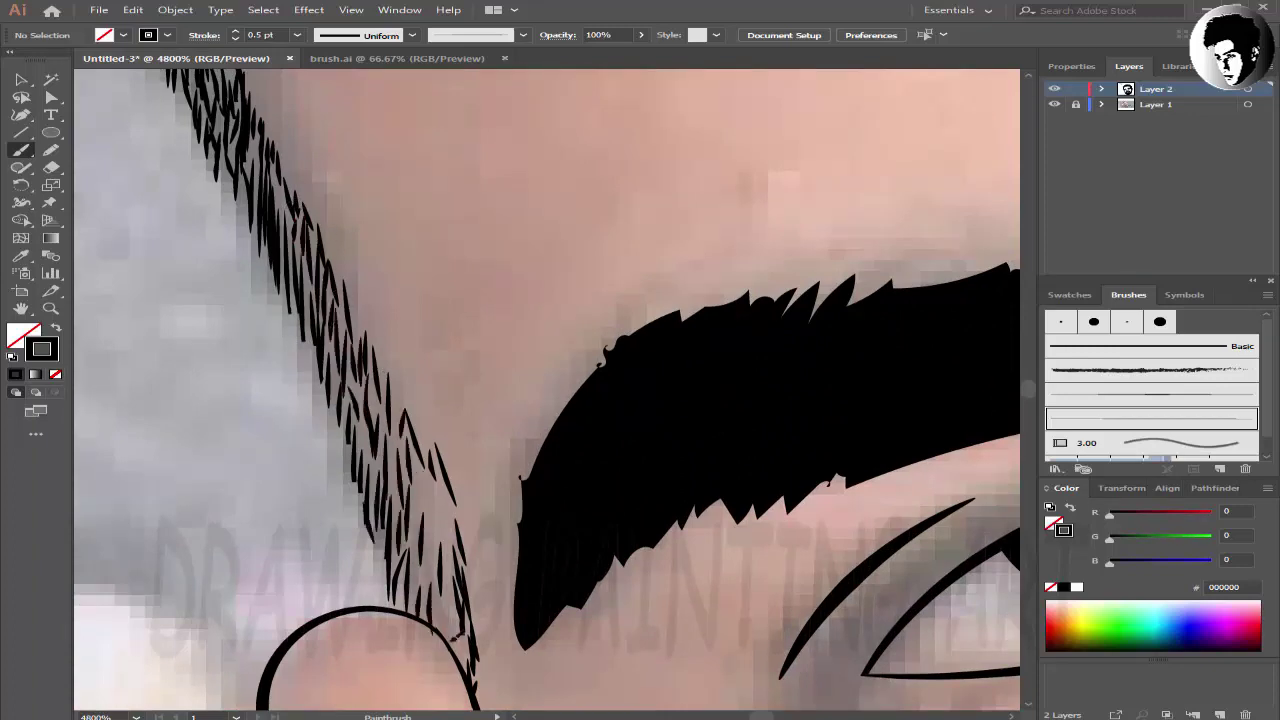
pyautogui.scroll(-3, 439, 564)
pyautogui.scroll(-1, 400, 380)
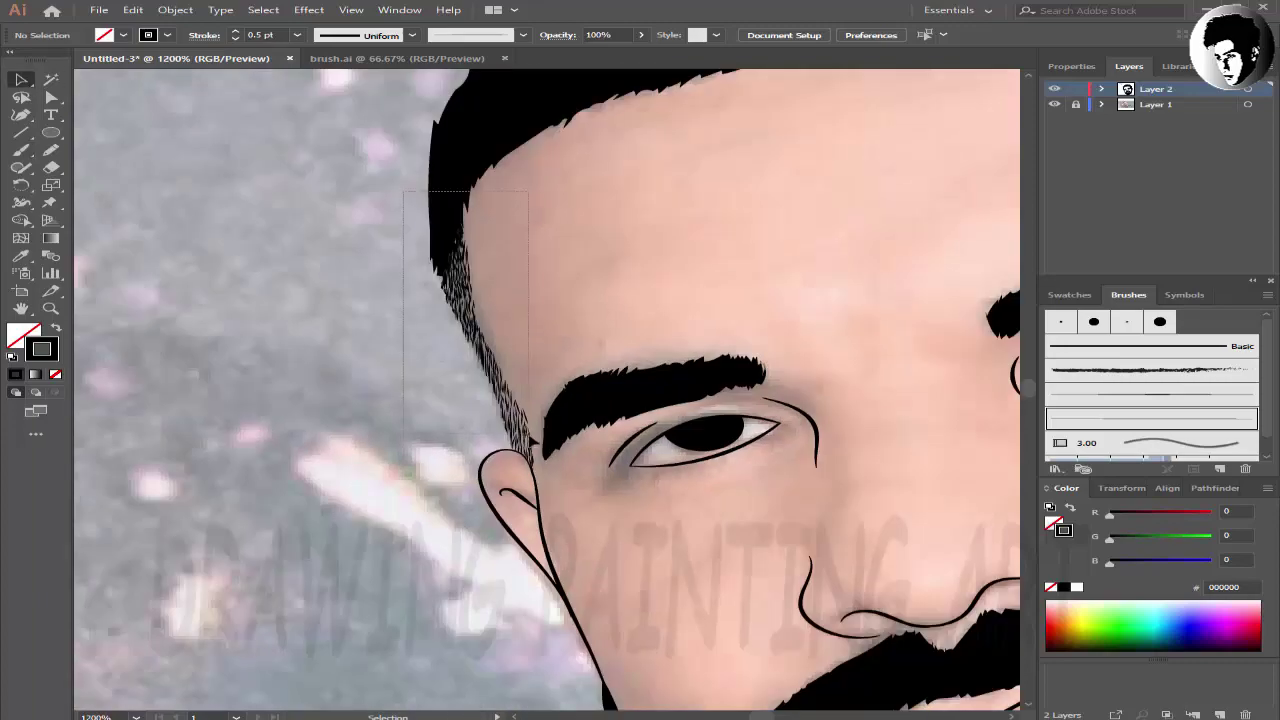
pyautogui.press('v')
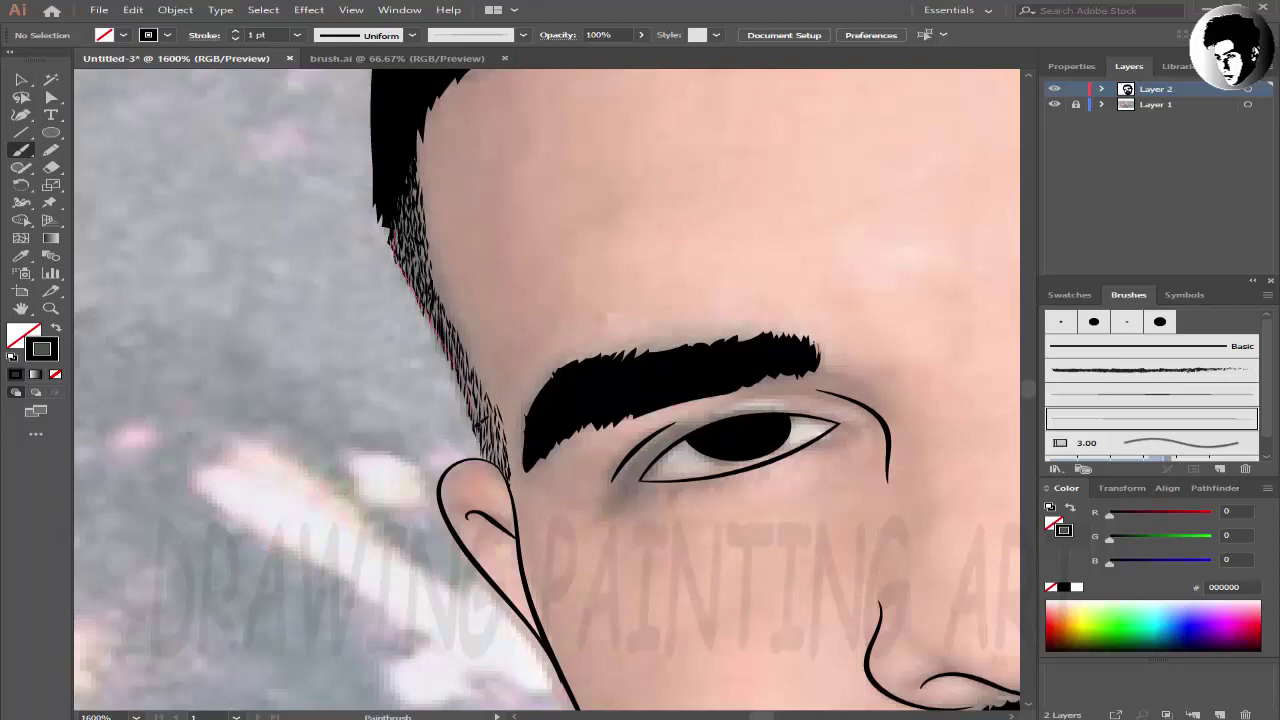
# - Group all outline paths and, inside the group, pull the shoulder curve's end point left
pyautogui.scroll(3, 470, 432)
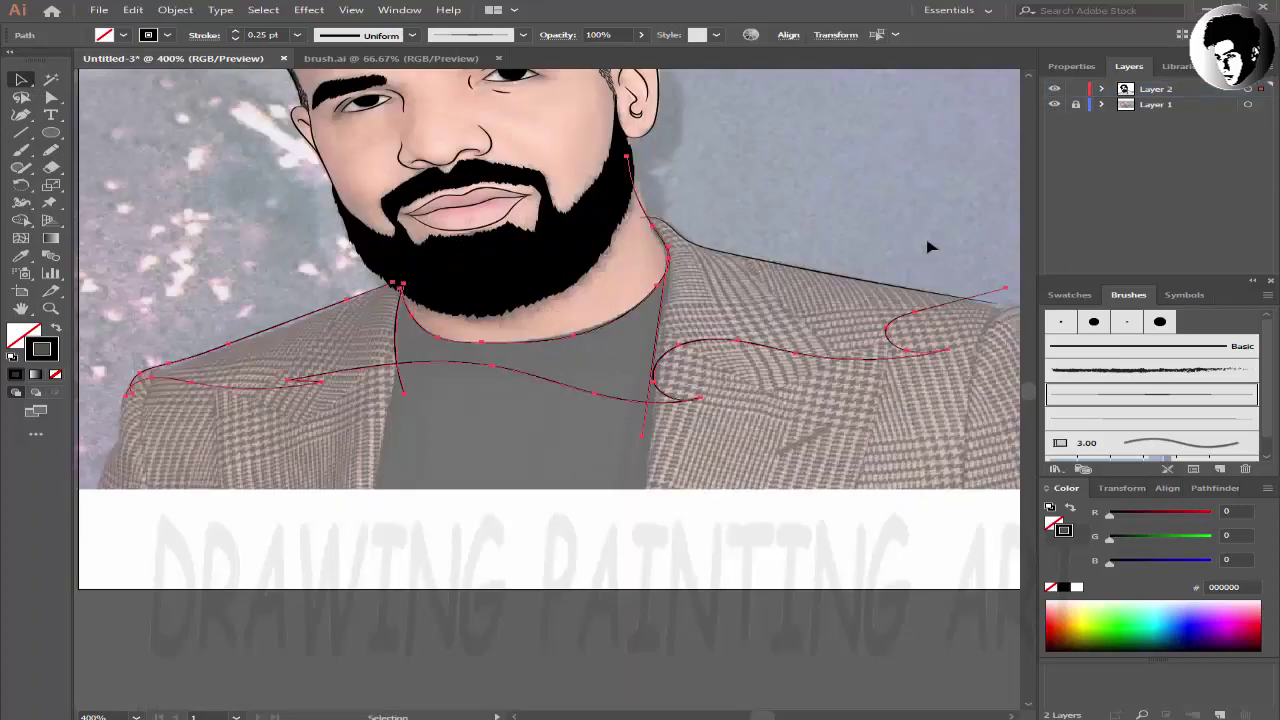
pyautogui.moveTo(925, 283); pyautogui.dragTo(210, 455)
pyautogui.click(167, 17)
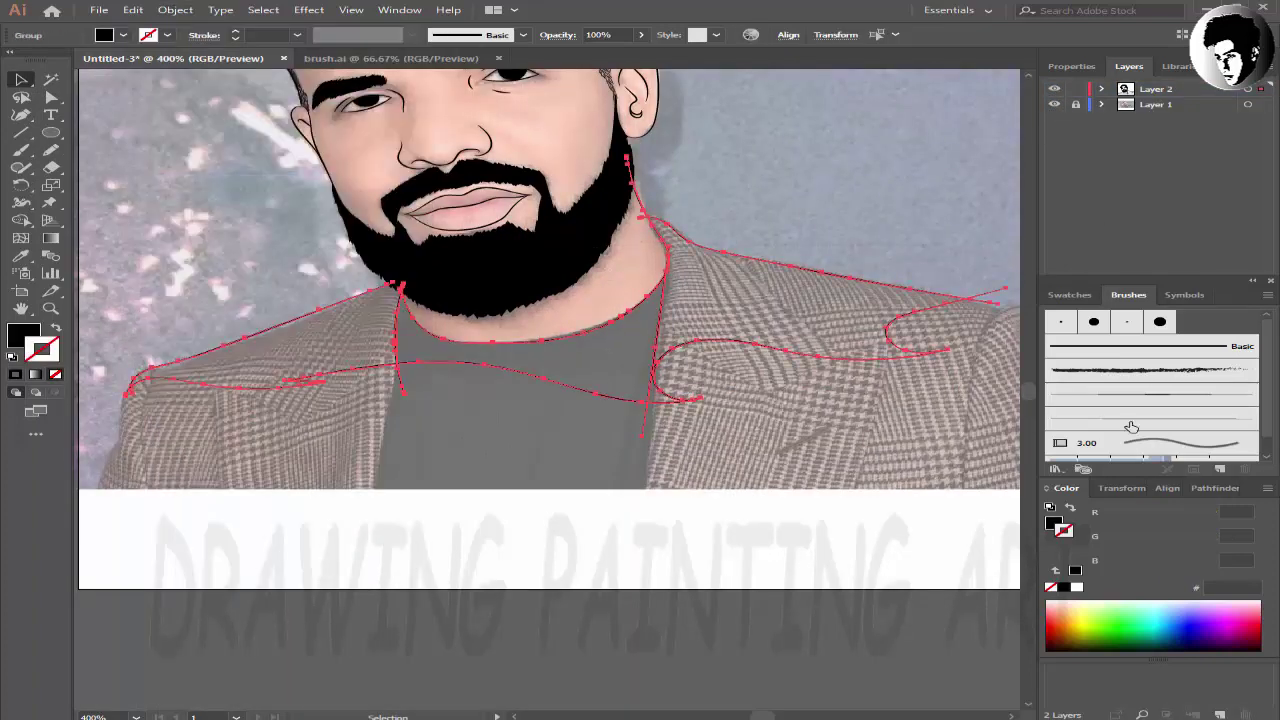
pyautogui.doubleClick(990, 300)
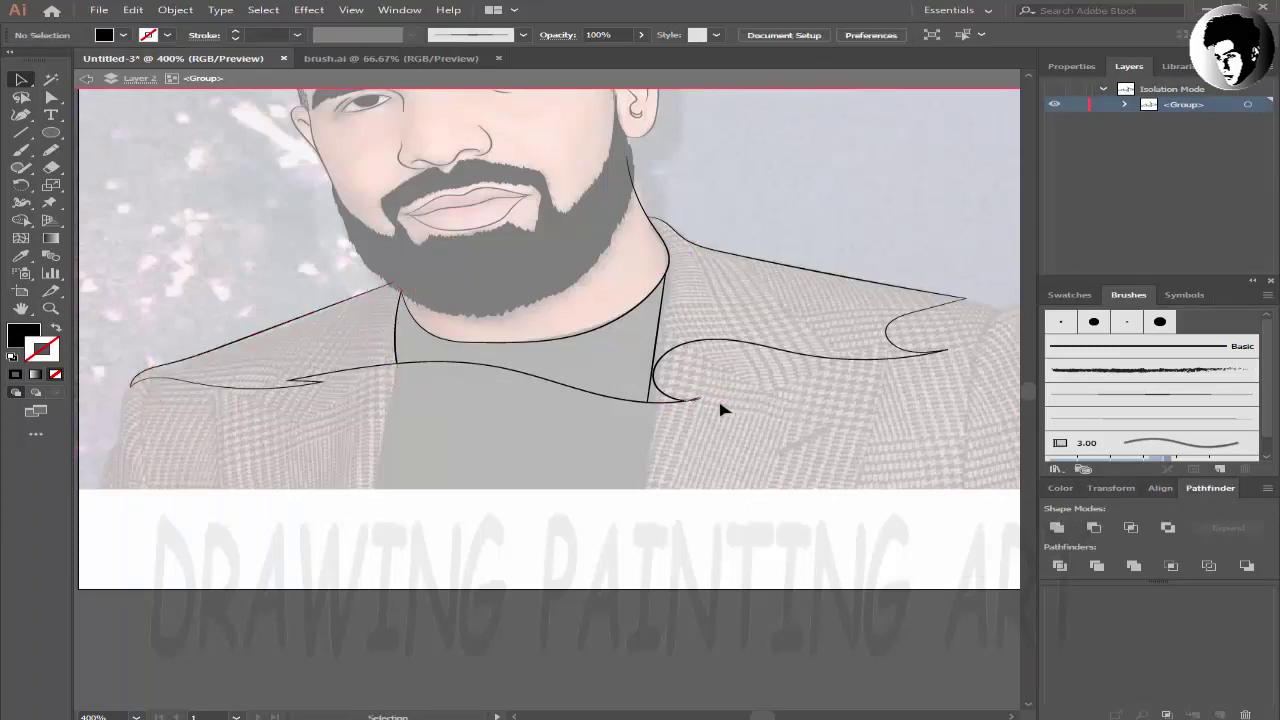
pyautogui.hotkey('ctrl', '+')
pyautogui.hotkey('ctrl', '+')
pyautogui.hotkey('ctrl', '+')
pyautogui.hotkey('ctrl', '+')
pyautogui.click(860, 421)
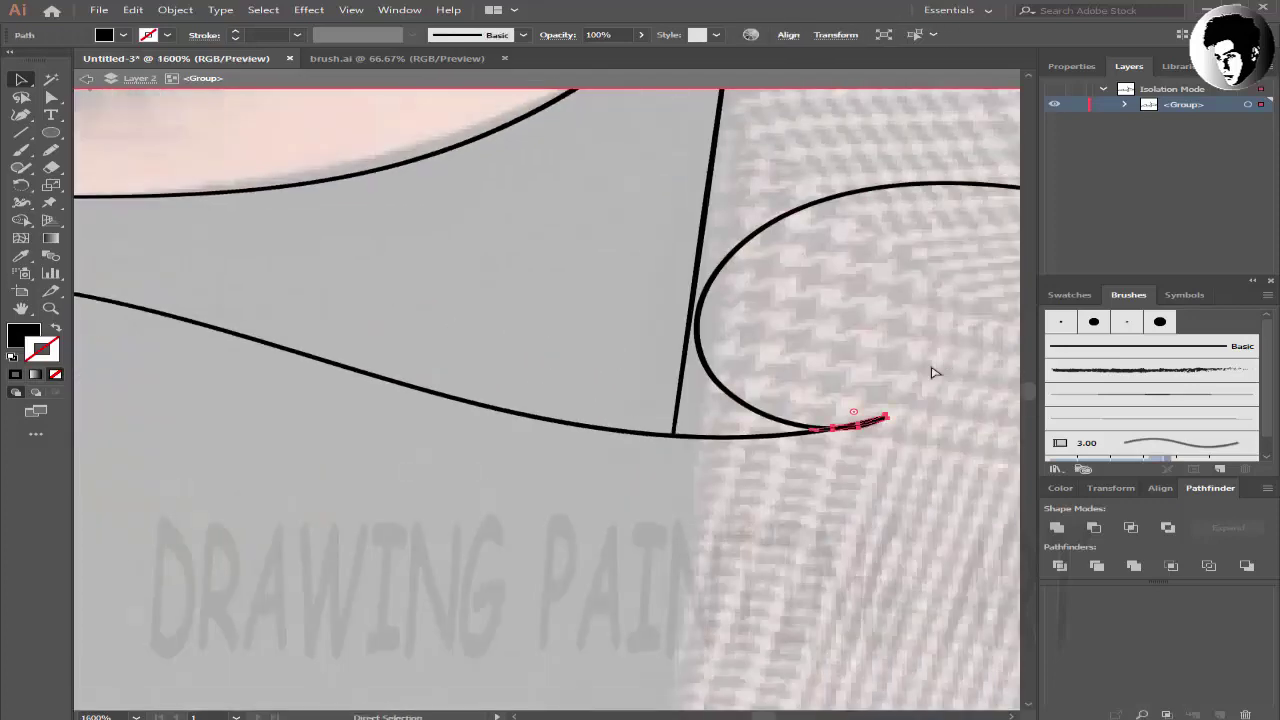
pyautogui.moveTo(878, 423); pyautogui.dragTo(822, 429)
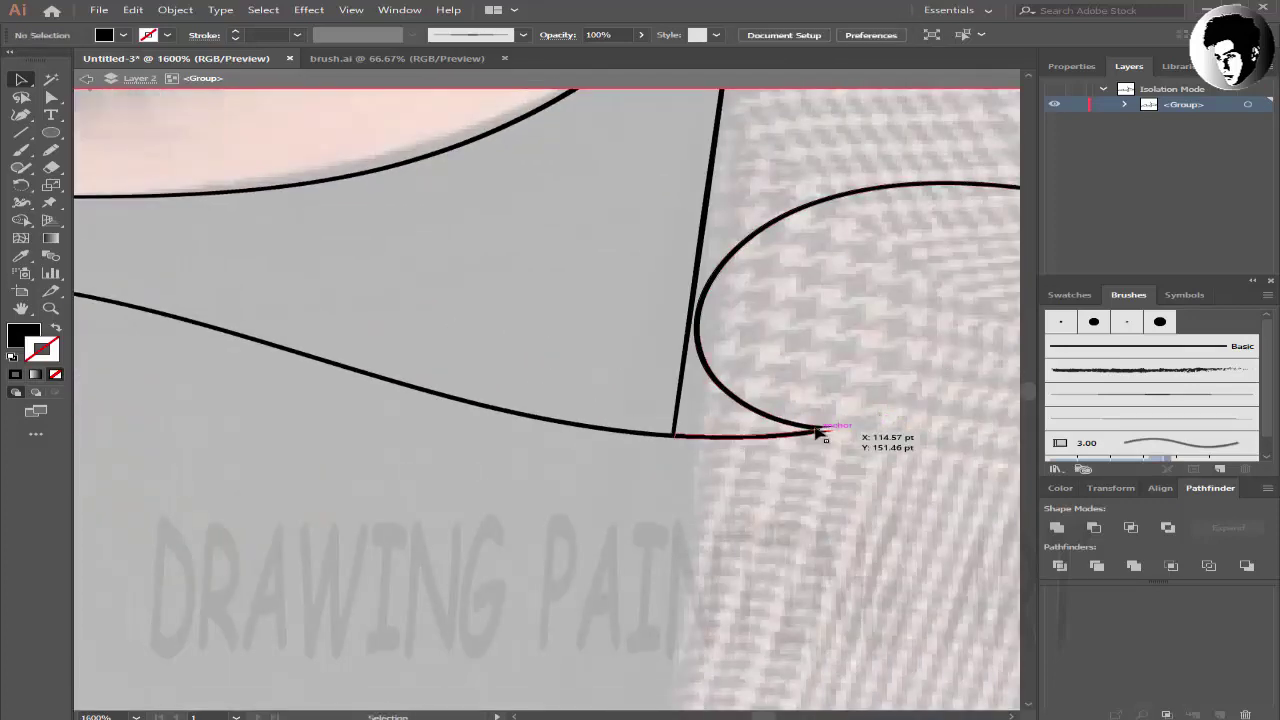
pyautogui.click(875, 420)
pyautogui.hotkey('ctrl', '0')
pyautogui.press('Escape')
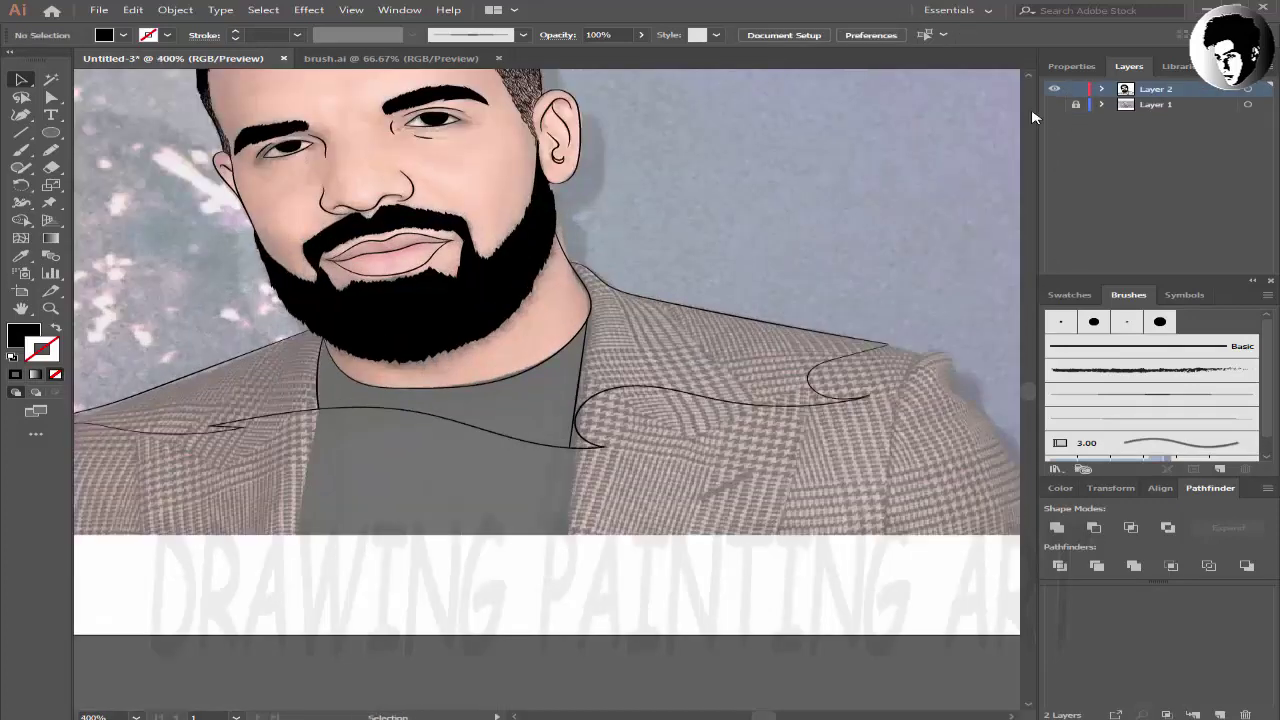
# - Extend the shoulder path's pointed tip right, then group the surrounding path pieces
pyautogui.hotkey('ctrl', '+')
pyautogui.moveTo(532, 481); pyautogui.dragTo(572, 483)
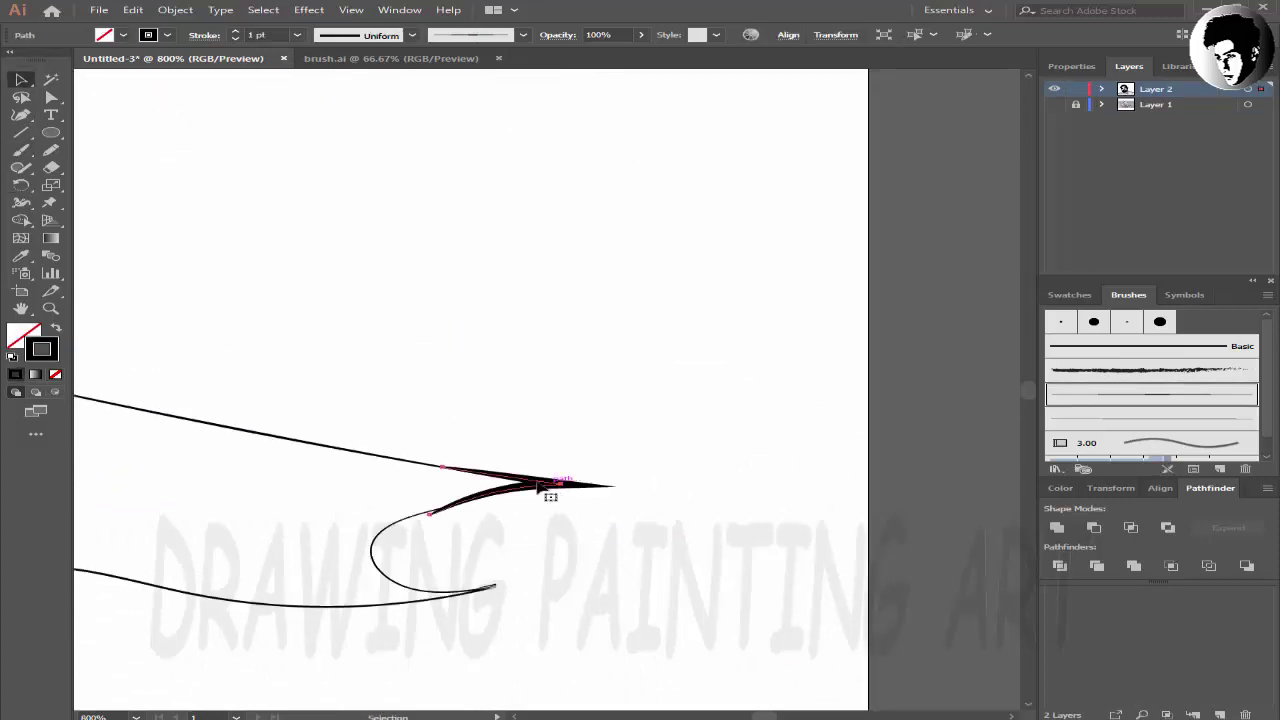
pyautogui.moveTo(660, 403); pyautogui.dragTo(449, 519)
pyautogui.rightClick(449, 519)
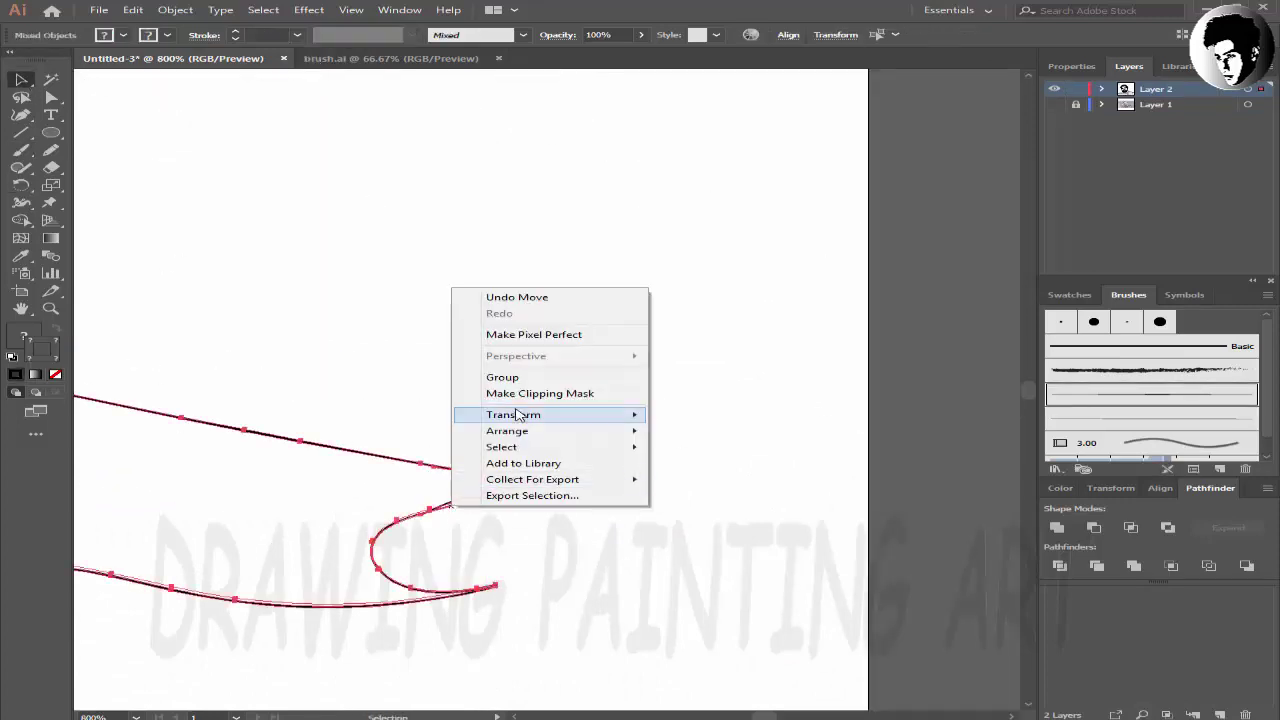
pyautogui.click(176, 11)
pyautogui.click(202, 64)
pyautogui.rightClick(492, 492)
pyautogui.click(586, 366)
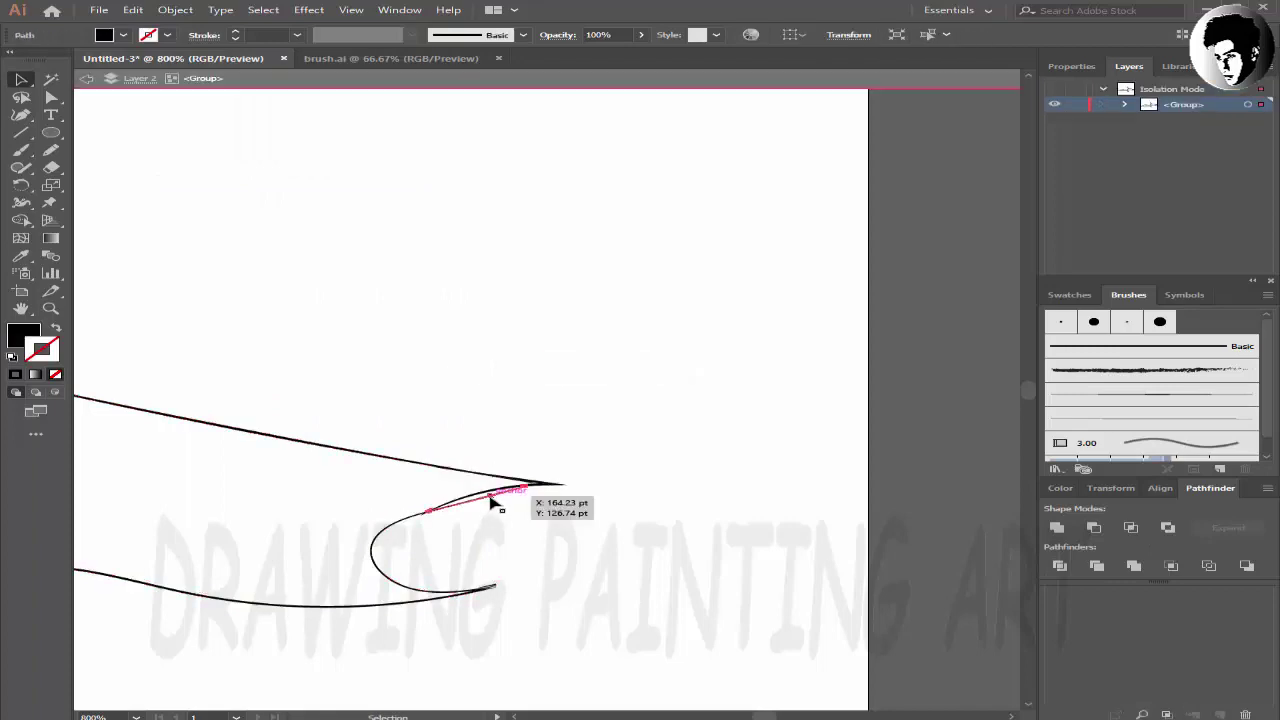
pyautogui.doubleClick(220, 180)
pyautogui.hotkey('ctrl', '-')
pyautogui.hotkey('ctrl', '-')
pyautogui.hotkey('ctrl', '-')
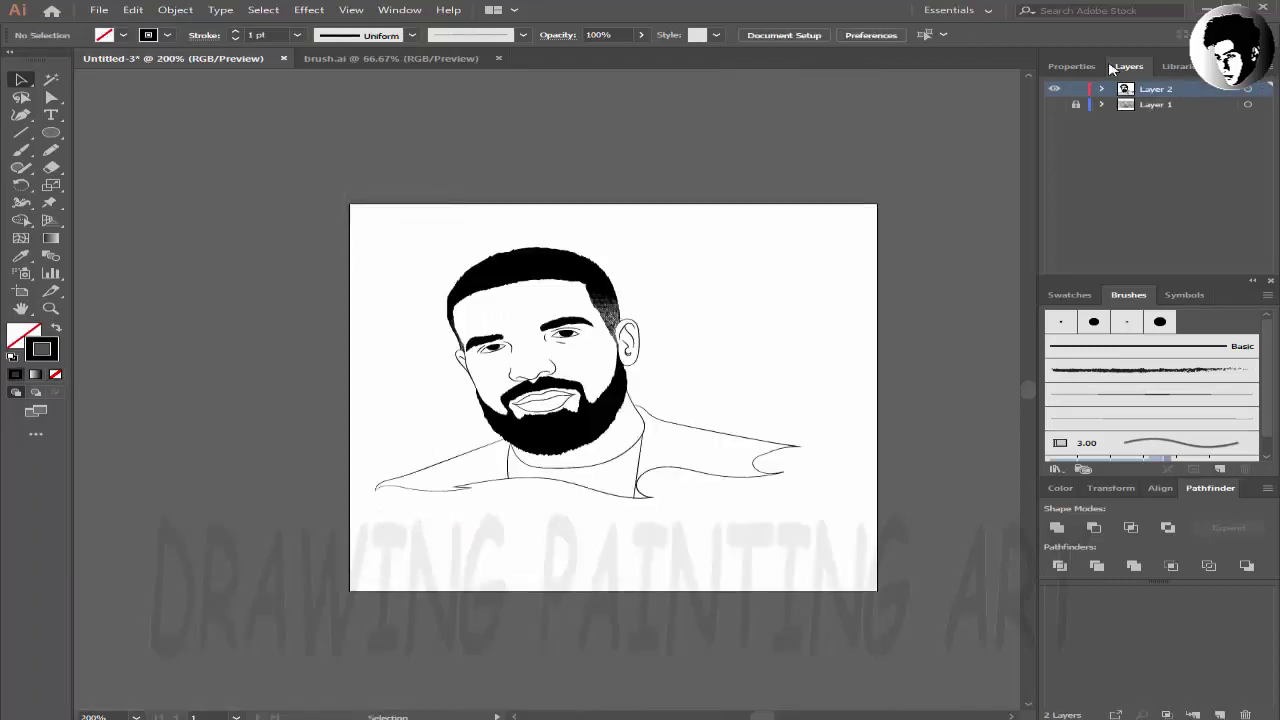
# - Draw a rectangle over the portrait and recolor it to a more saturated orange
pyautogui.hotkey('ctrl', '+')
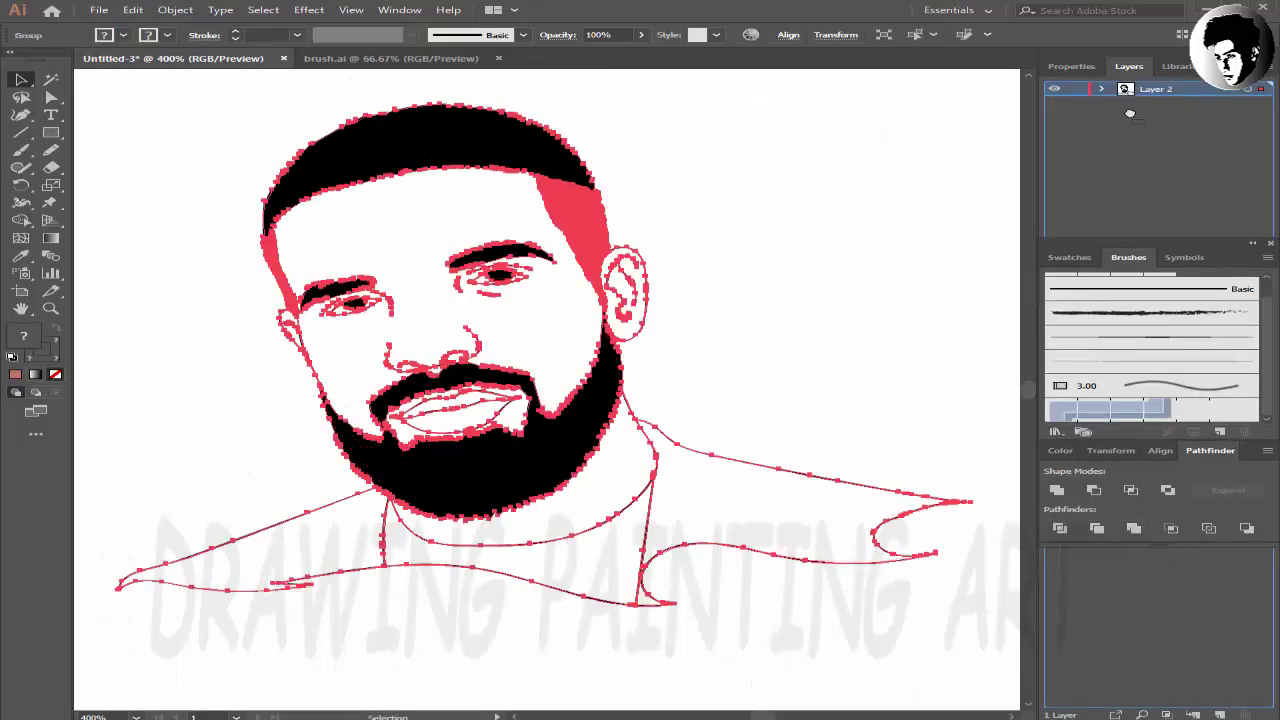
pyautogui.moveTo(332, 279); pyautogui.dragTo(893, 573)
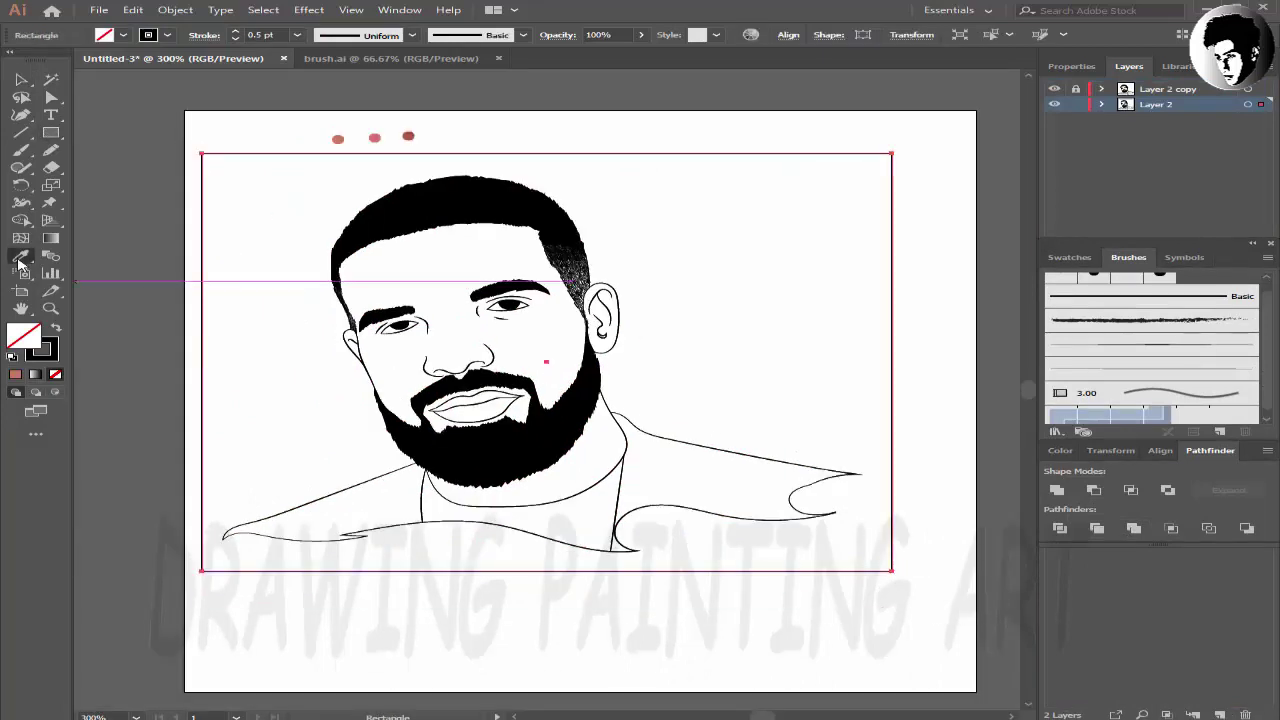
pyautogui.press('v')
pyautogui.click(133, 9)
pyautogui.moveTo(180, 268)
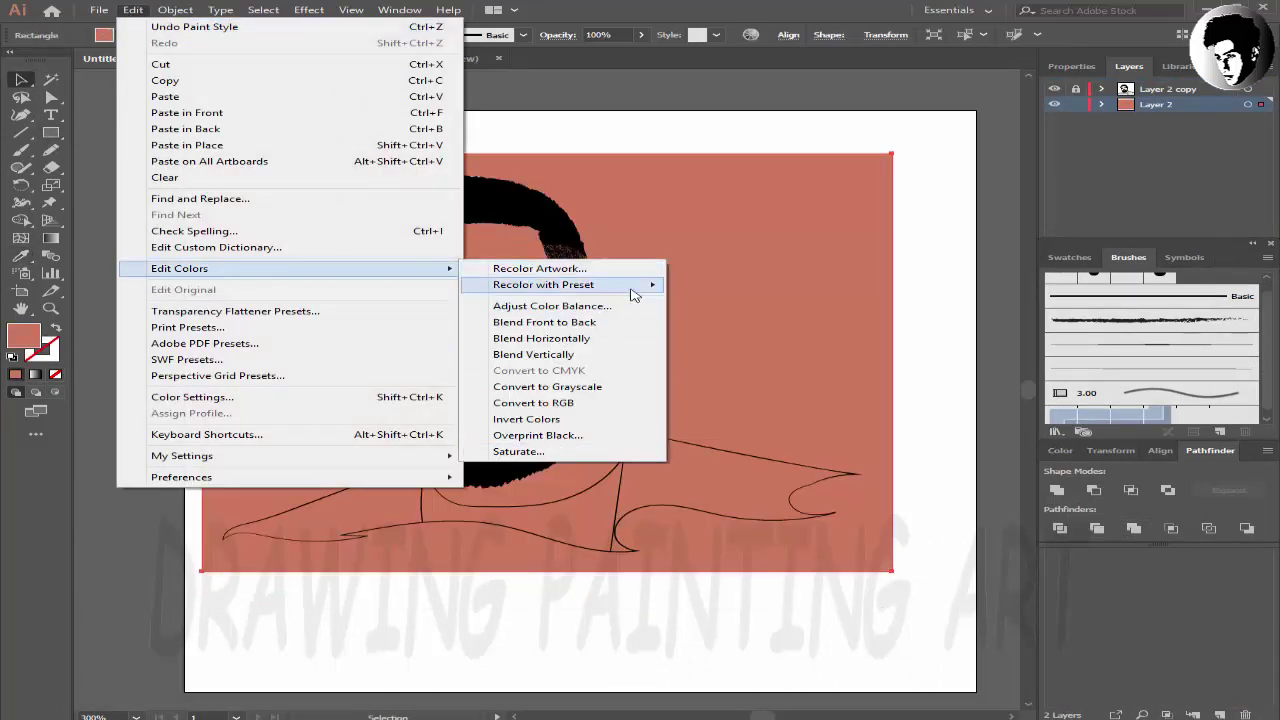
pyautogui.click(510, 232)
pyautogui.moveTo(808, 491)
pyautogui.mouseDown()
pyautogui.moveTo(872, 514)
pyautogui.moveTo(786, 468)
pyautogui.mouseUp()
pyautogui.moveTo(830, 491); pyautogui.dragTo(870, 514)
# - Select all the artwork, Pathfinder Divide it, and isolate the divided group
pyautogui.rightClick(844, 176)
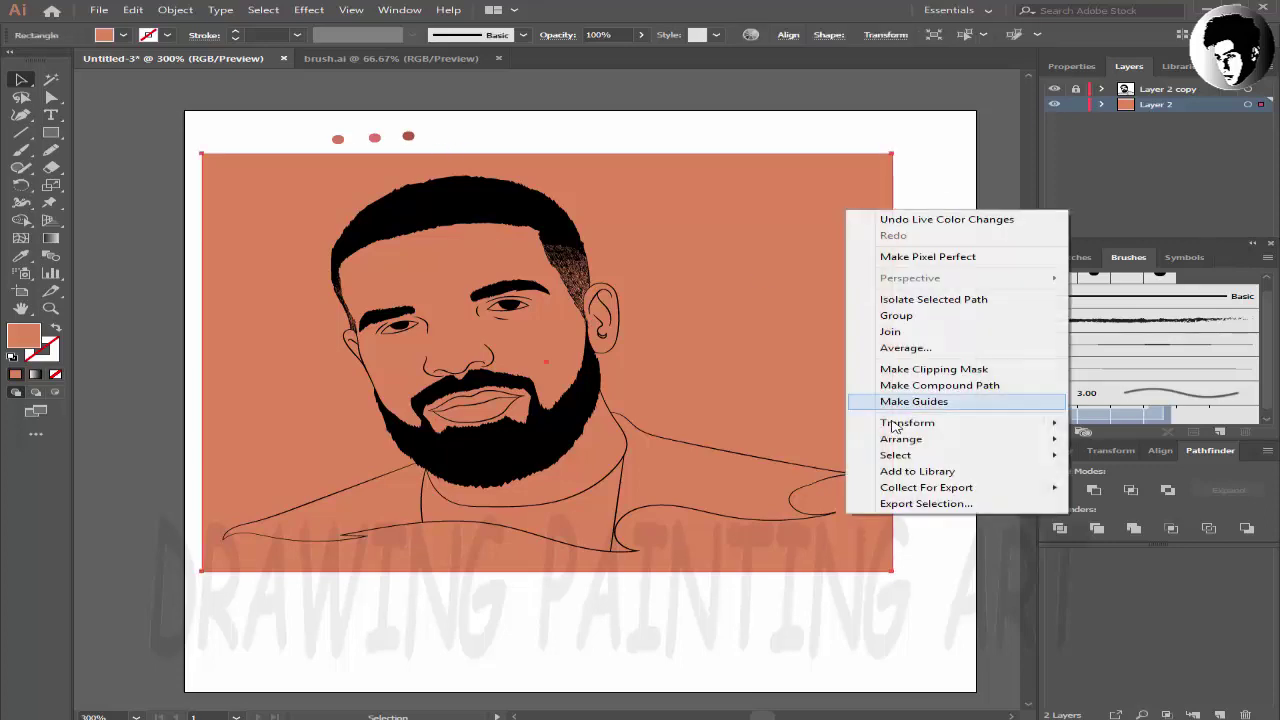
pyautogui.click(943, 166)
pyautogui.moveTo(934, 190); pyautogui.dragTo(182, 612)
pyautogui.moveTo(930, 160); pyautogui.dragTo(206, 600)
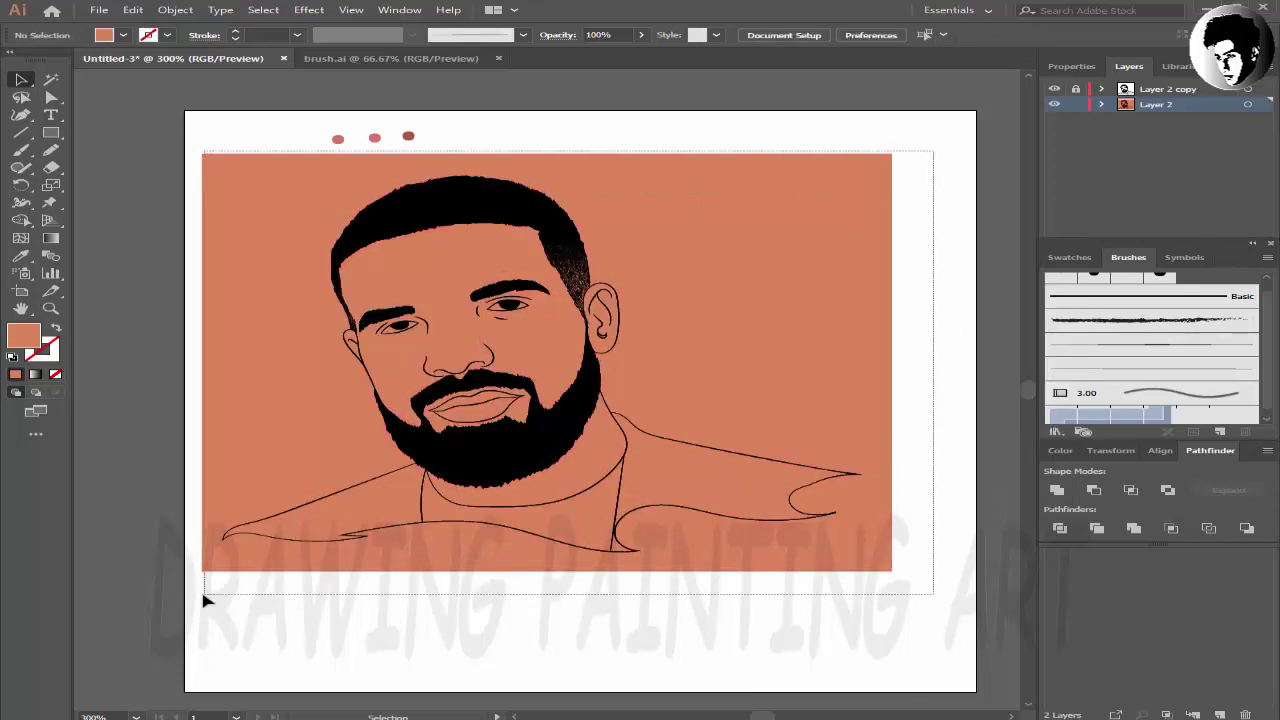
pyautogui.click(1136, 528)
pyautogui.rightClick(757, 329)
pyautogui.click(800, 434)
# - Delete the orange background piece and fill both eye whites with white
pyautogui.press('Delete')
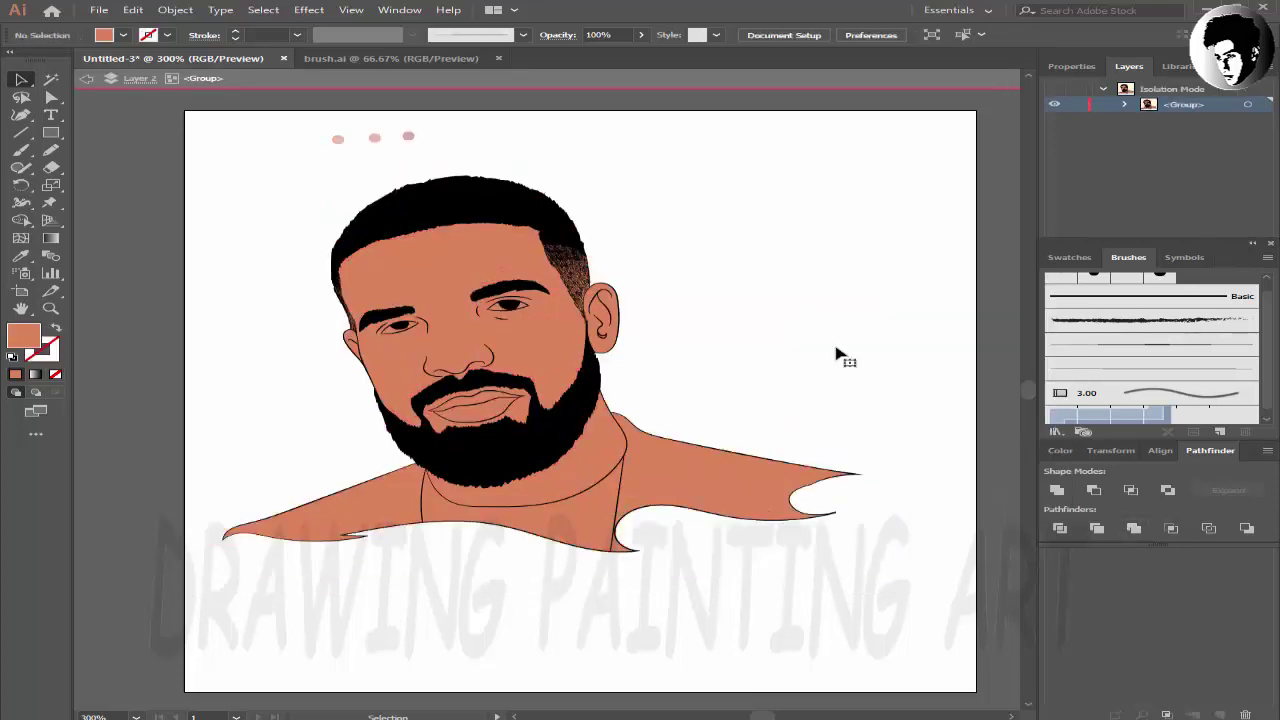
pyautogui.scroll(5, 526, 280)
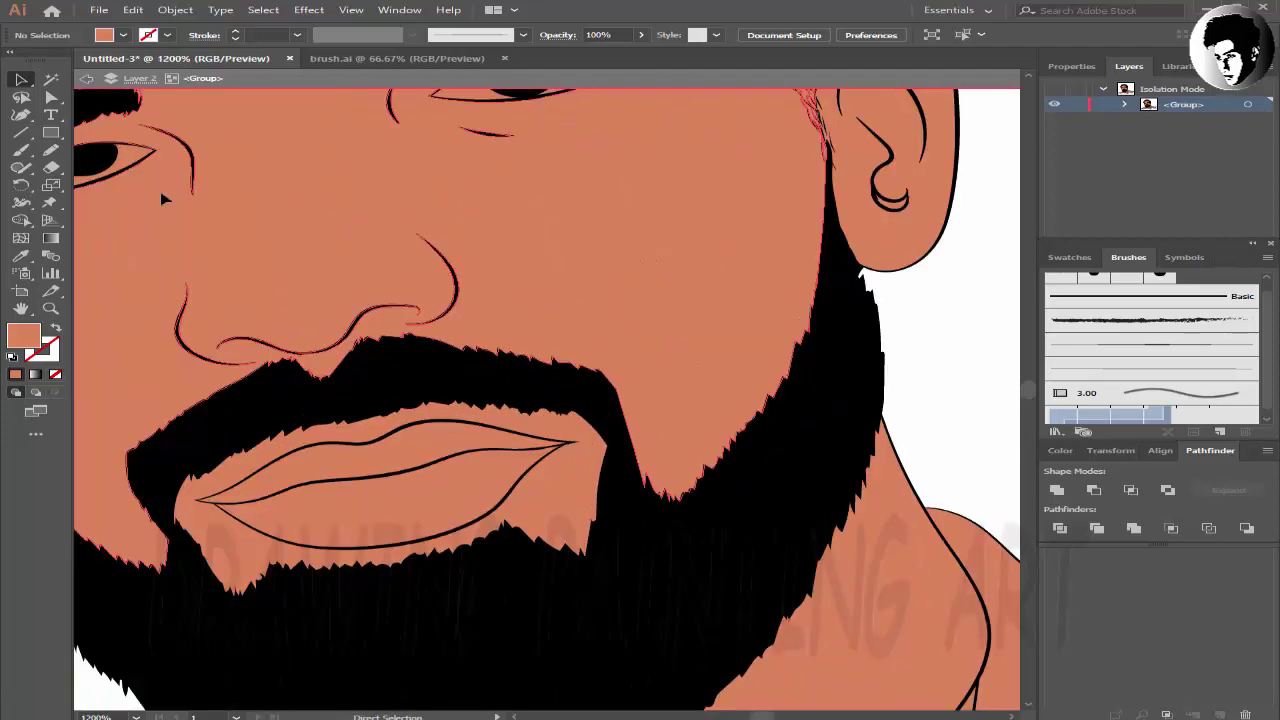
pyautogui.click(345, 390)
pyautogui.doubleClick(24, 336)
pyautogui.click(891, 352)
pyautogui.hscroll(5, 600, 400)
pyautogui.click(612, 286)
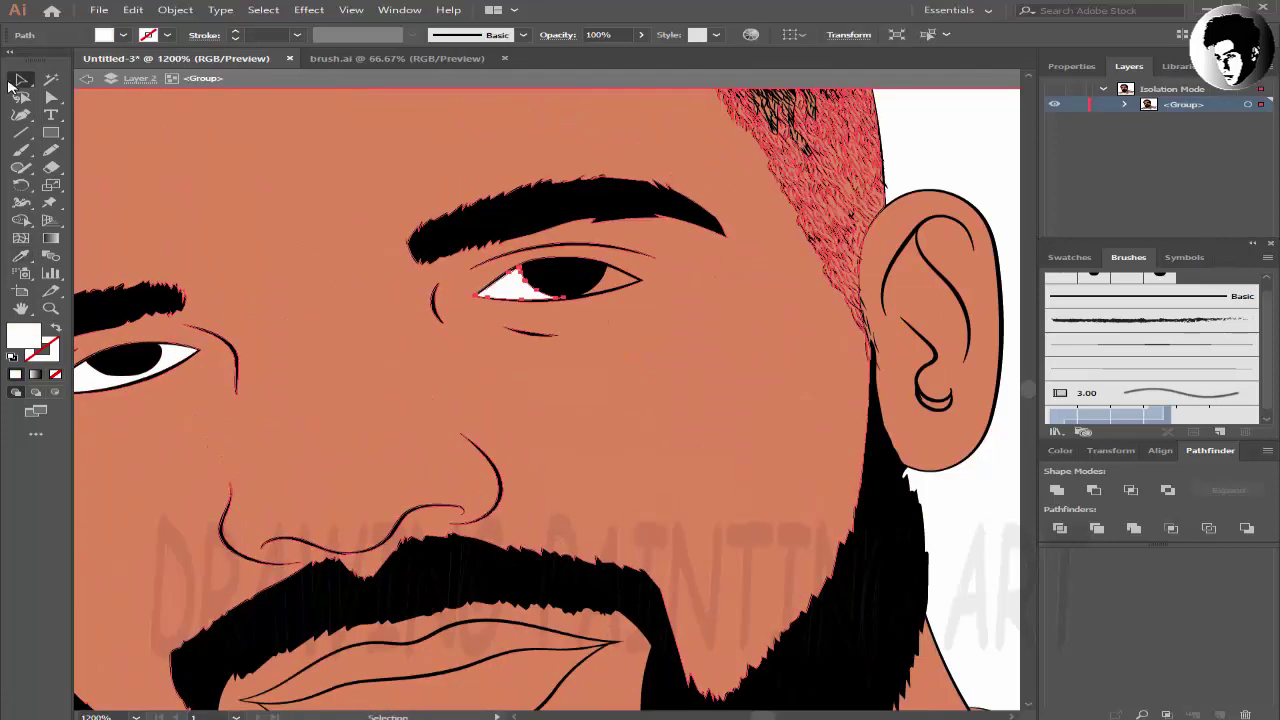
pyautogui.scroll(-3, 612, 288)
pyautogui.scroll(-3, 797, 347)
pyautogui.scroll(2, 797, 347)
pyautogui.click(771, 240)
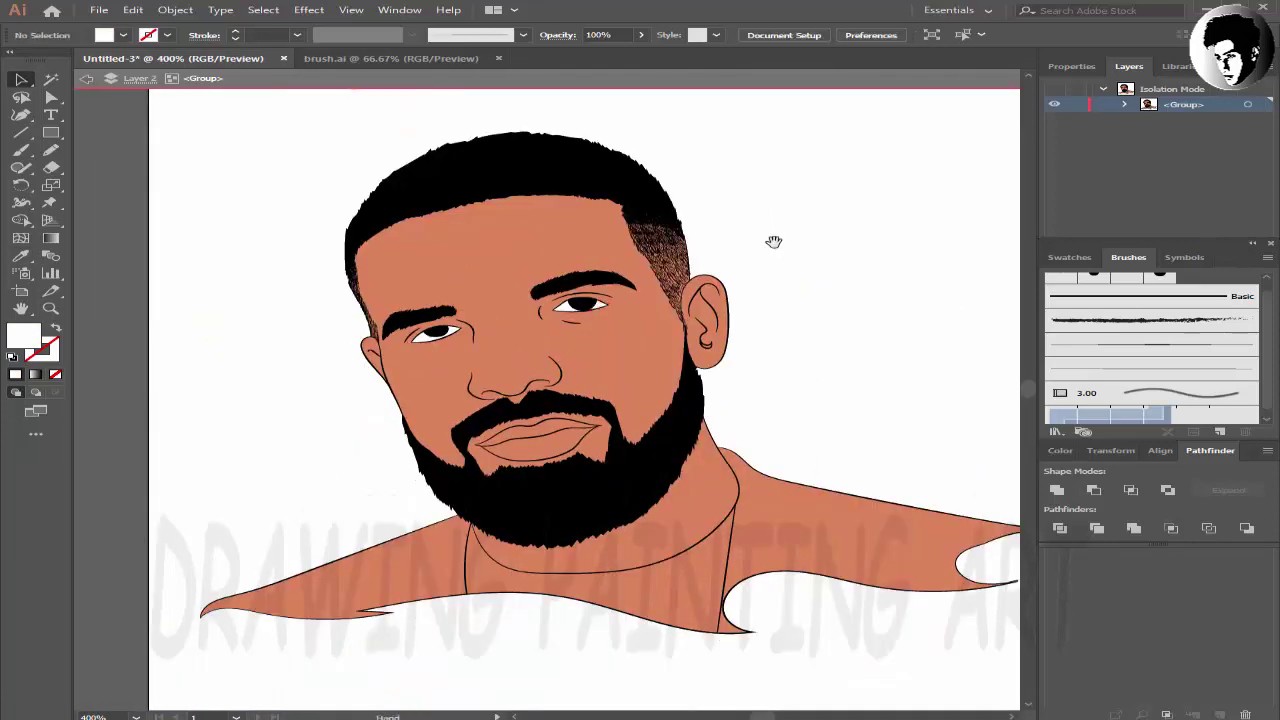
pyautogui.scroll(1, 707, 181)
pyautogui.scroll(2, 408, 262)
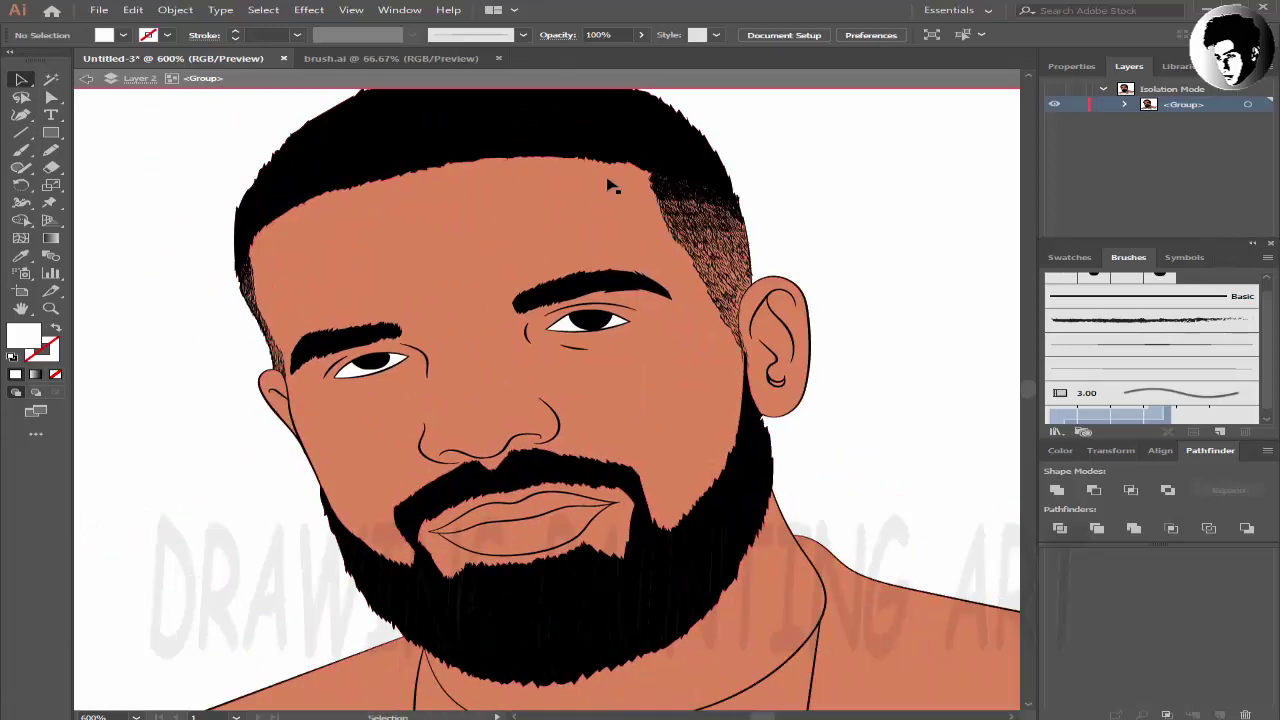
# - Fill the lower lip with the pink from the reference dot, adjusted to DB716E
pyautogui.click(496, 426)
pyautogui.scroll(5, 383, 283)
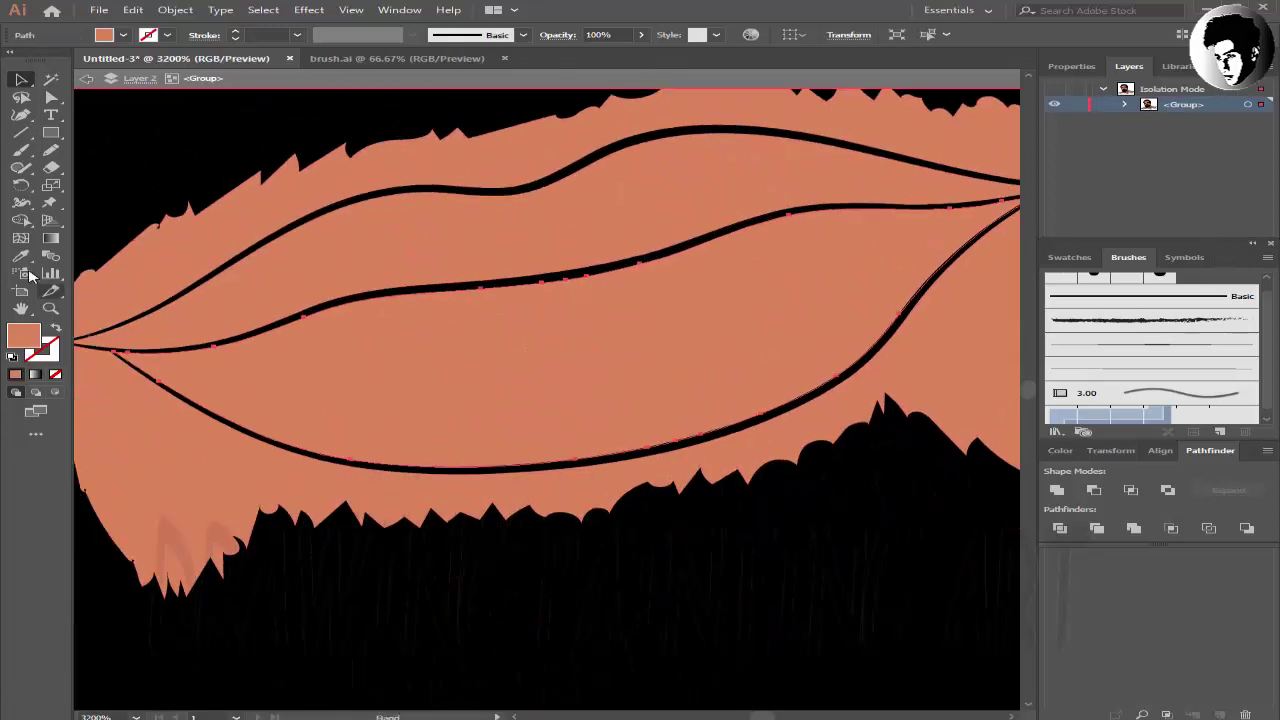
pyautogui.scroll(-6, 219, 267)
pyautogui.press('i')
pyautogui.scroll(3, 219, 267)
pyautogui.click(408, 149)
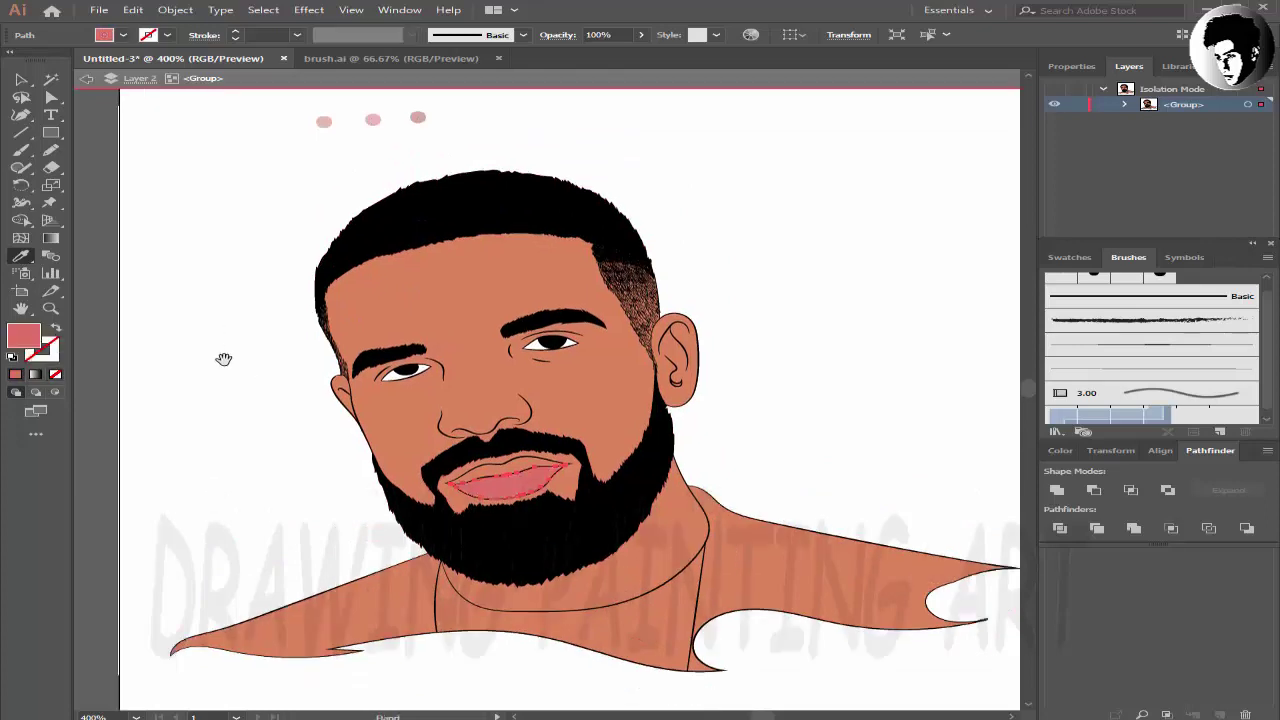
pyautogui.moveTo(556, 372); pyautogui.dragTo(547, 374)
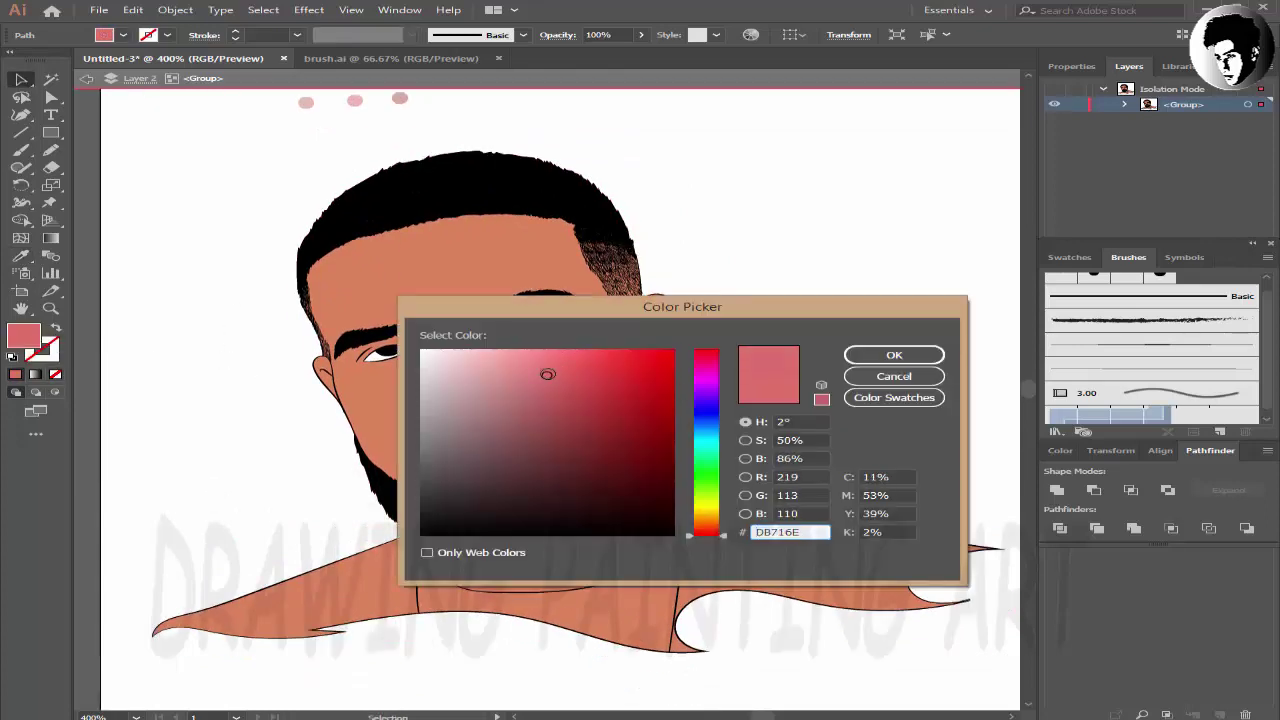
pyautogui.click(890, 377)
pyautogui.click(549, 440)
pyautogui.scroll(3, 572, 316)
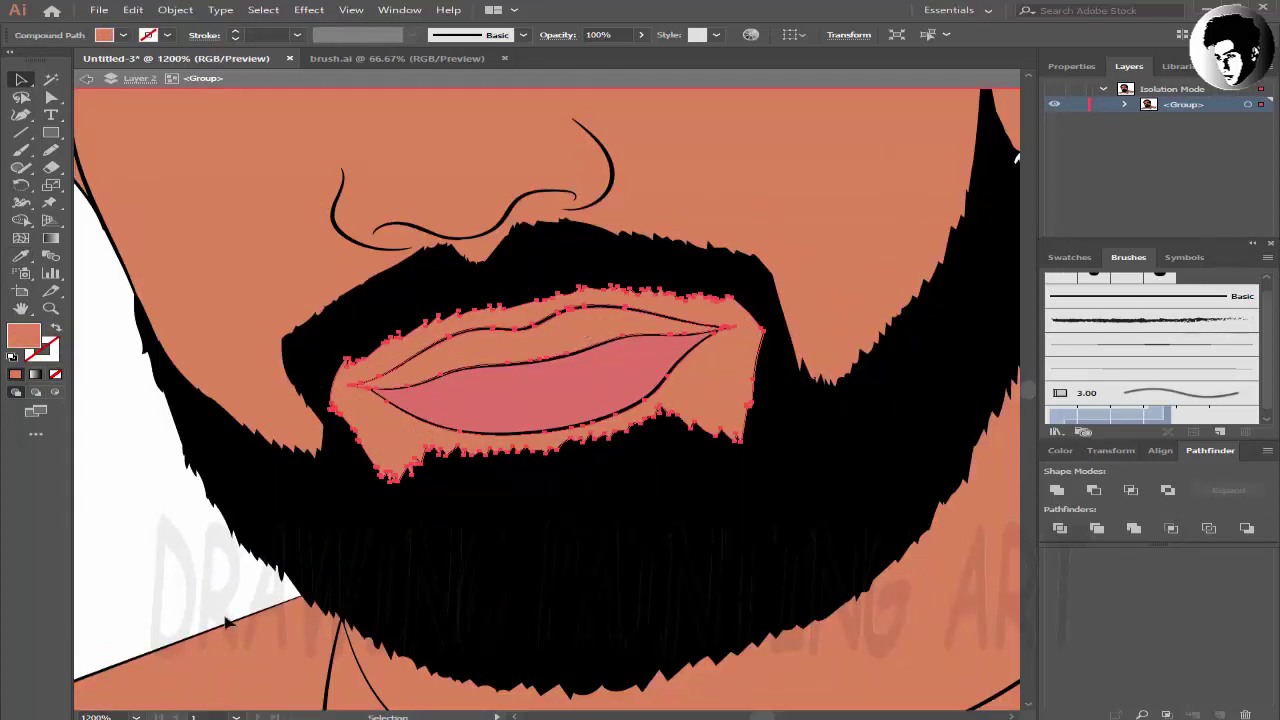
pyautogui.scroll(3, 521, 343)
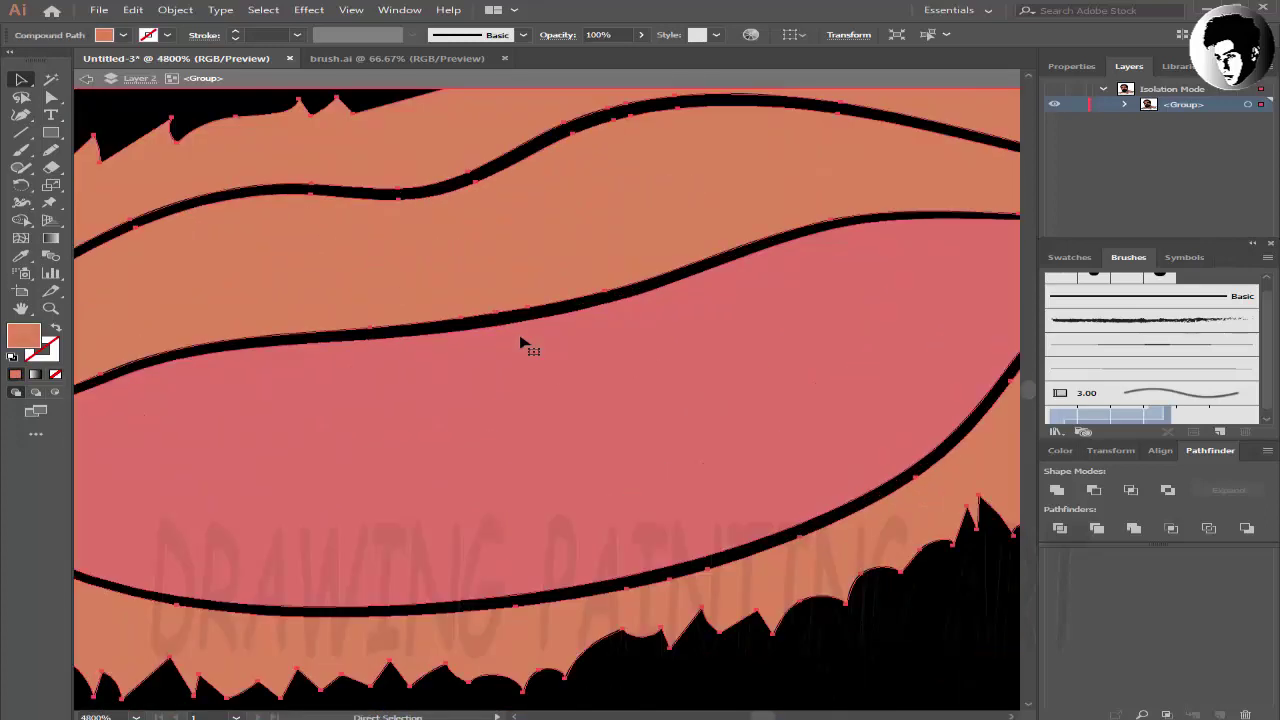
pyautogui.scroll(-3, 521, 343)
pyautogui.scroll(-2, 623, 523)
# - Fill the middle shirt piece below the beard with dark grey 35231C
pyautogui.doubleClick(23, 335)
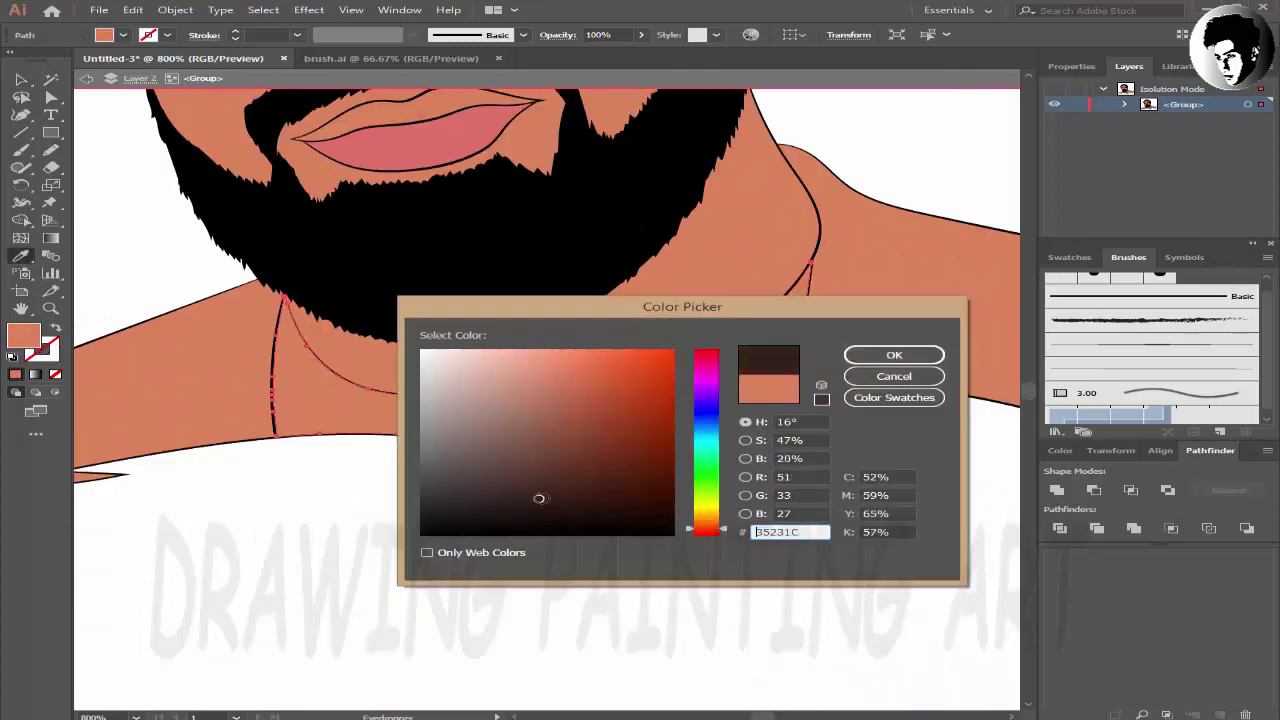
pyautogui.click(894, 355)
pyautogui.doubleClick(24, 337)
pyautogui.click(894, 355)
pyautogui.click(20, 82)
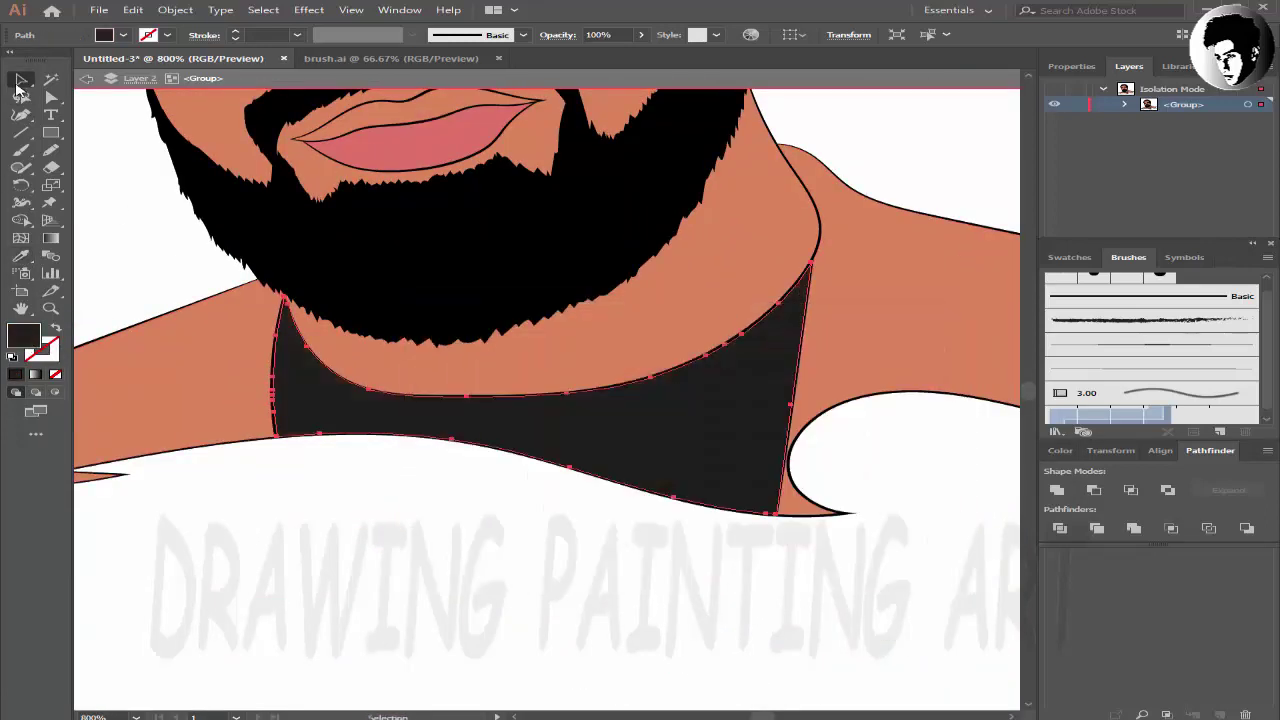
# - Fill the left and right shoulder pieces solid black
pyautogui.hscroll(-3, 646, 443)
pyautogui.click(300, 440)
pyautogui.doubleClick(24, 337)
pyautogui.click(894, 355)
pyautogui.scroll(-2, 625, 347)
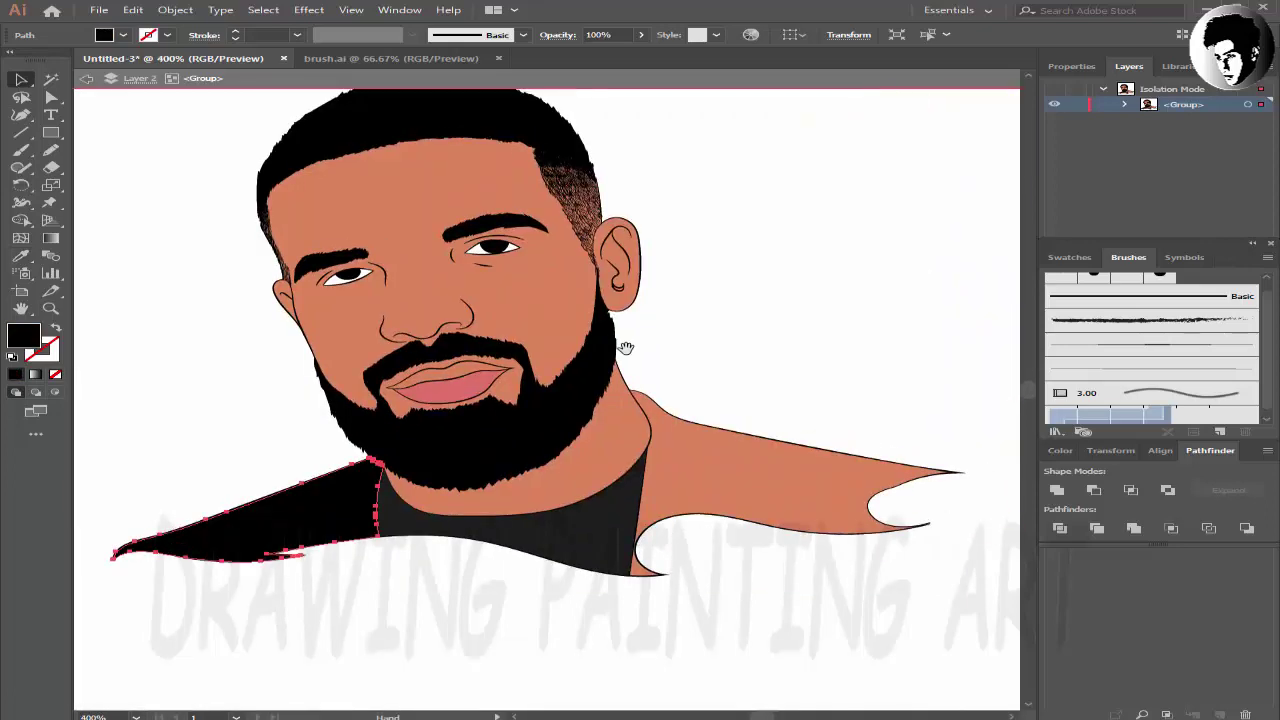
pyautogui.click(616, 541)
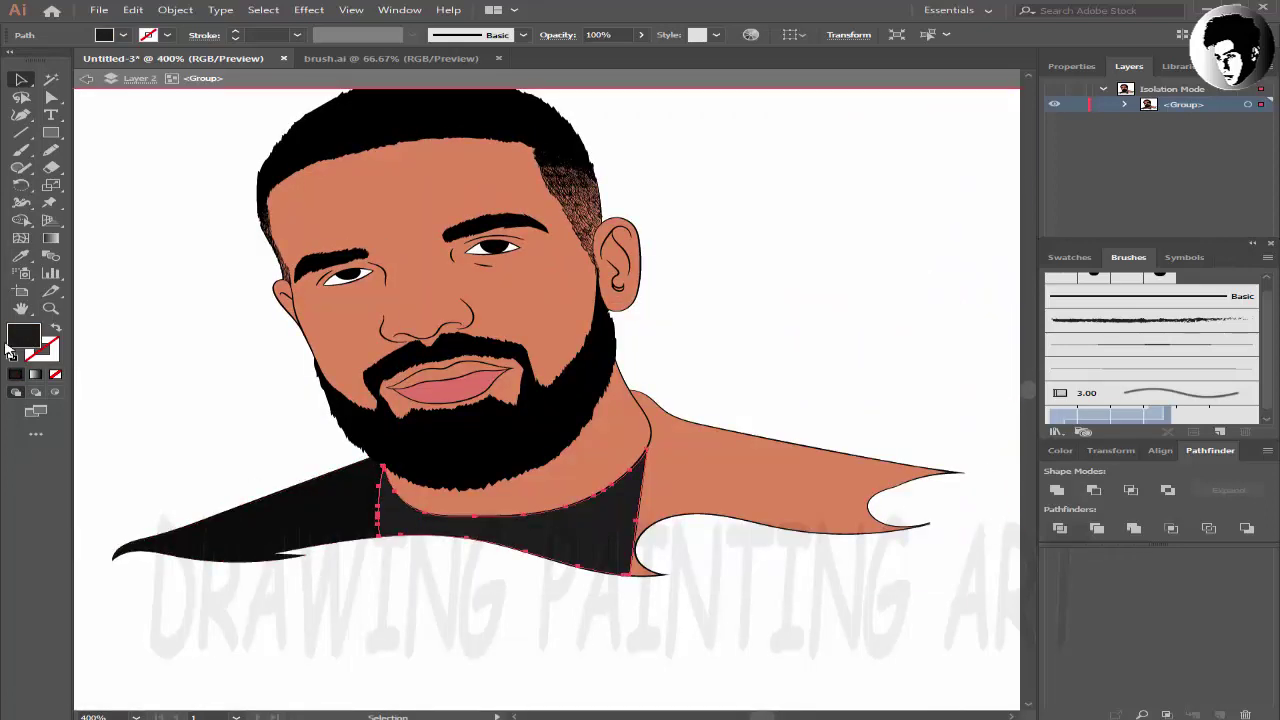
pyautogui.doubleClick(24, 337)
pyautogui.click(891, 354)
pyautogui.click(800, 450)
pyautogui.press('i')
pyautogui.click(250, 520)
# - Exit Isolation Mode and bring the whole portrait into view
pyautogui.scroll(2, 795, 301)
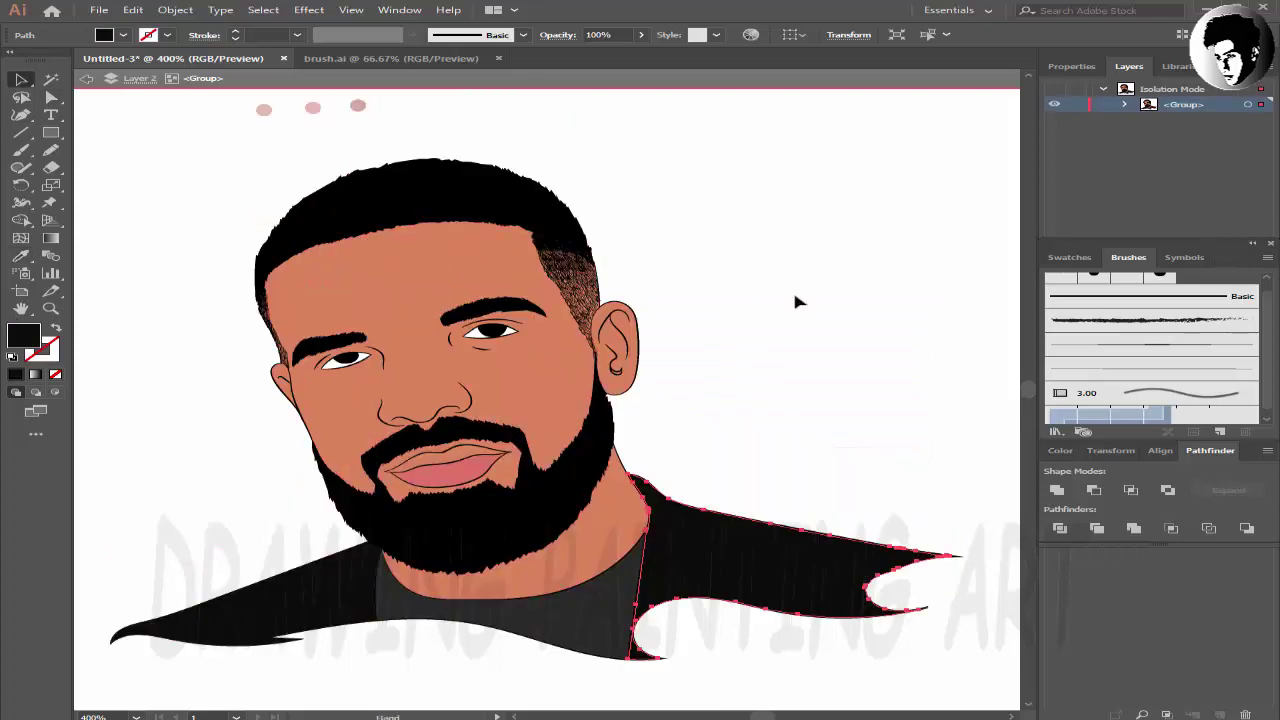
pyautogui.press('Escape')
pyautogui.moveTo(795, 301); pyautogui.dragTo(836, 308)
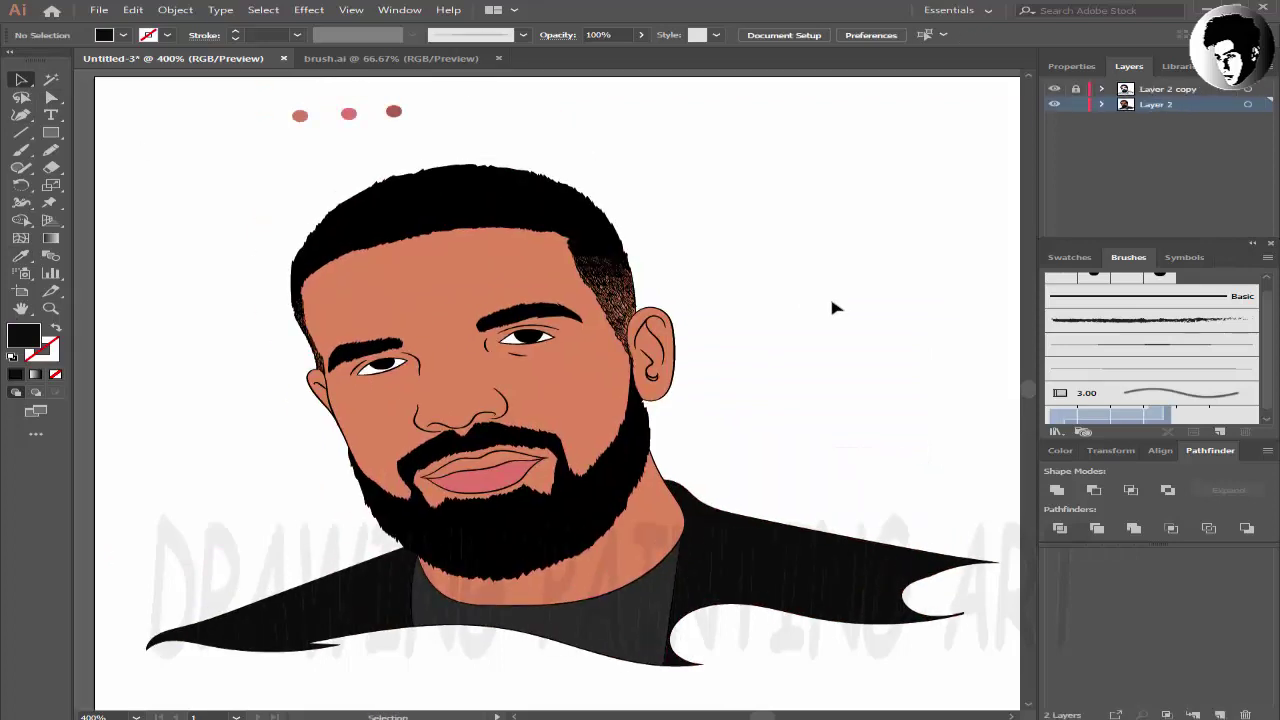
# - Draw a dark red shadow shape at the left lip corner
pyautogui.hotkey('ctrl', '=')
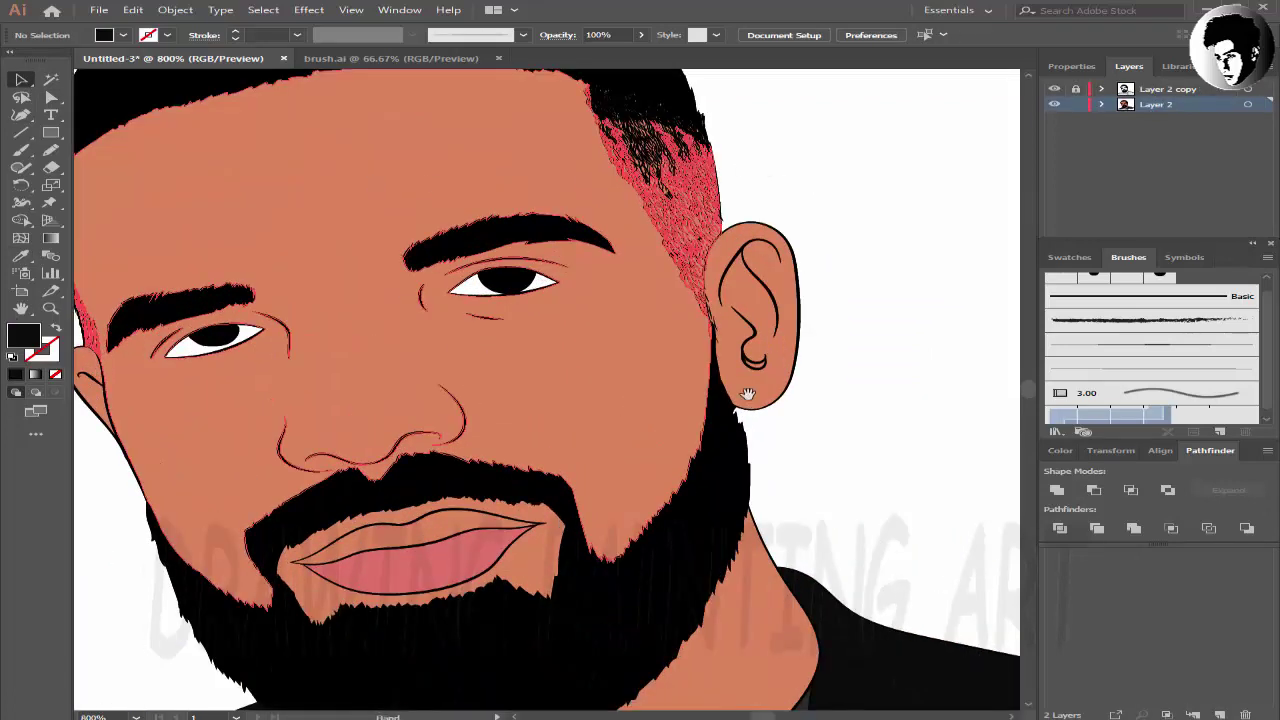
pyautogui.scroll(5, 739, 407)
pyautogui.hotkey('ctrl', '=')
pyautogui.scroll(-2, 891, 326)
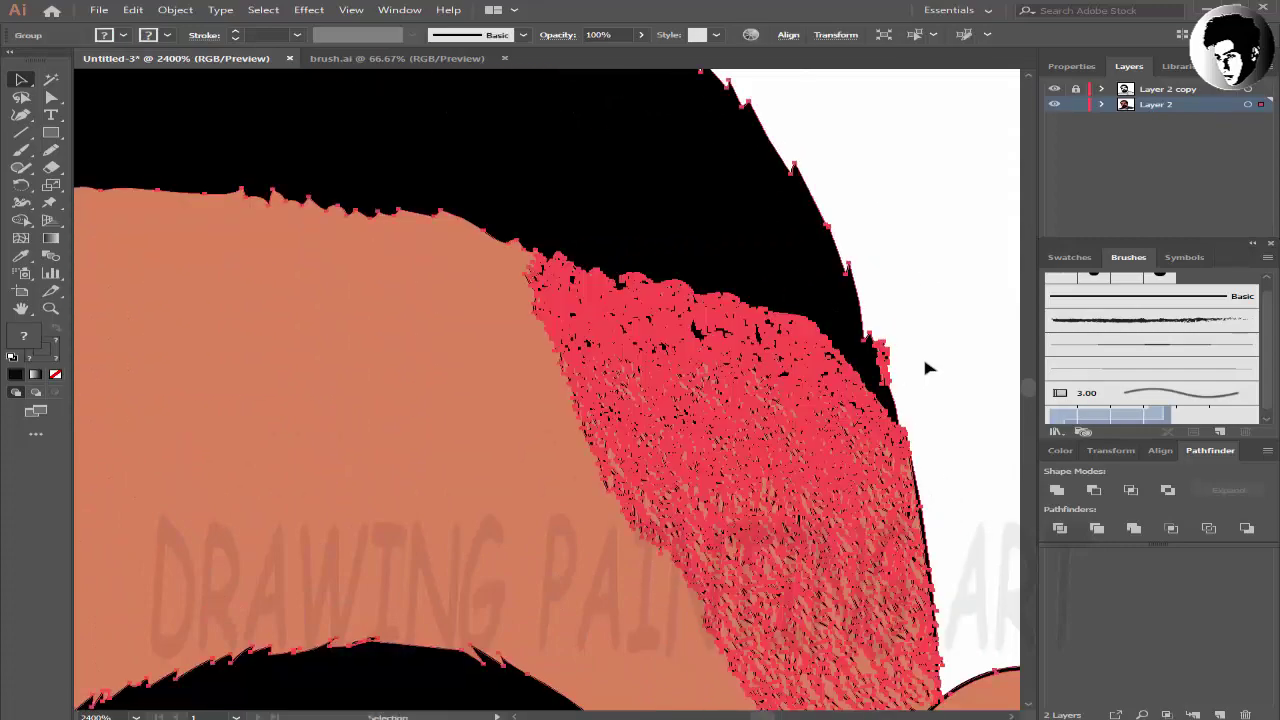
pyautogui.scroll(-3, 880, 300)
pyautogui.hotkey('ctrl', '-')
pyautogui.hotkey('ctrl', '-')
pyautogui.scroll(-2, 626, 494)
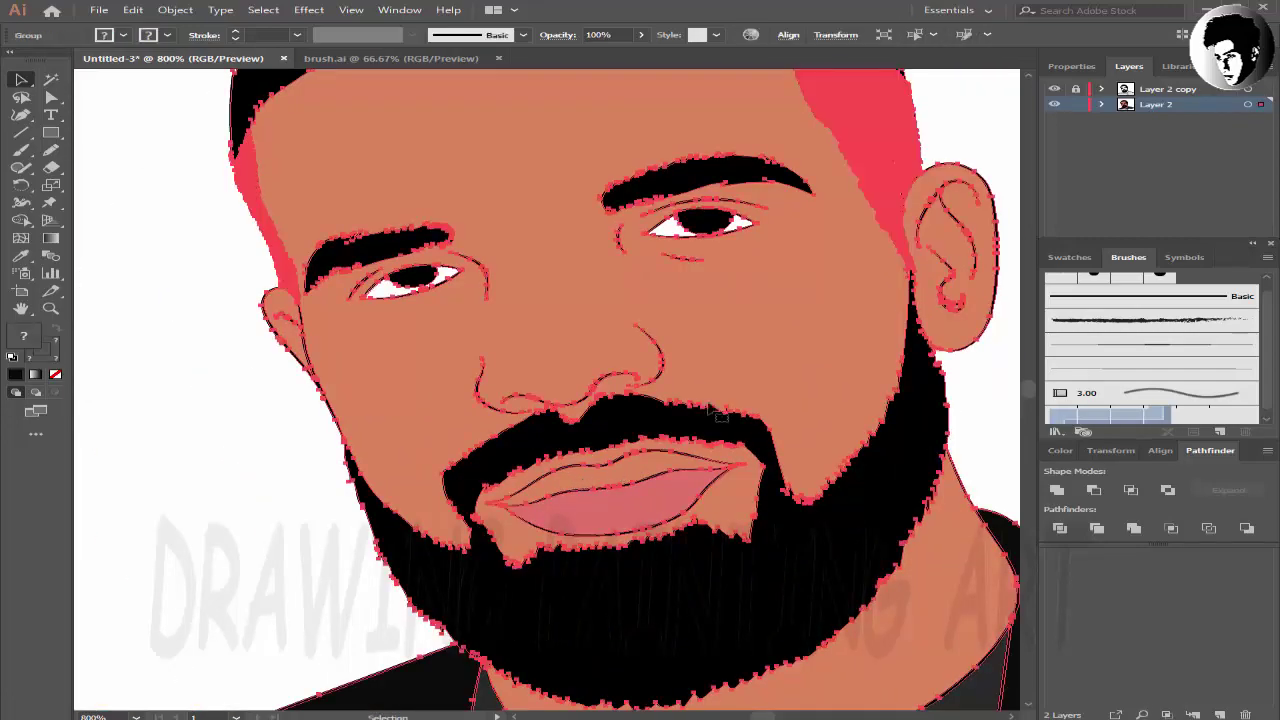
pyautogui.hotkey('ctrl', '=')
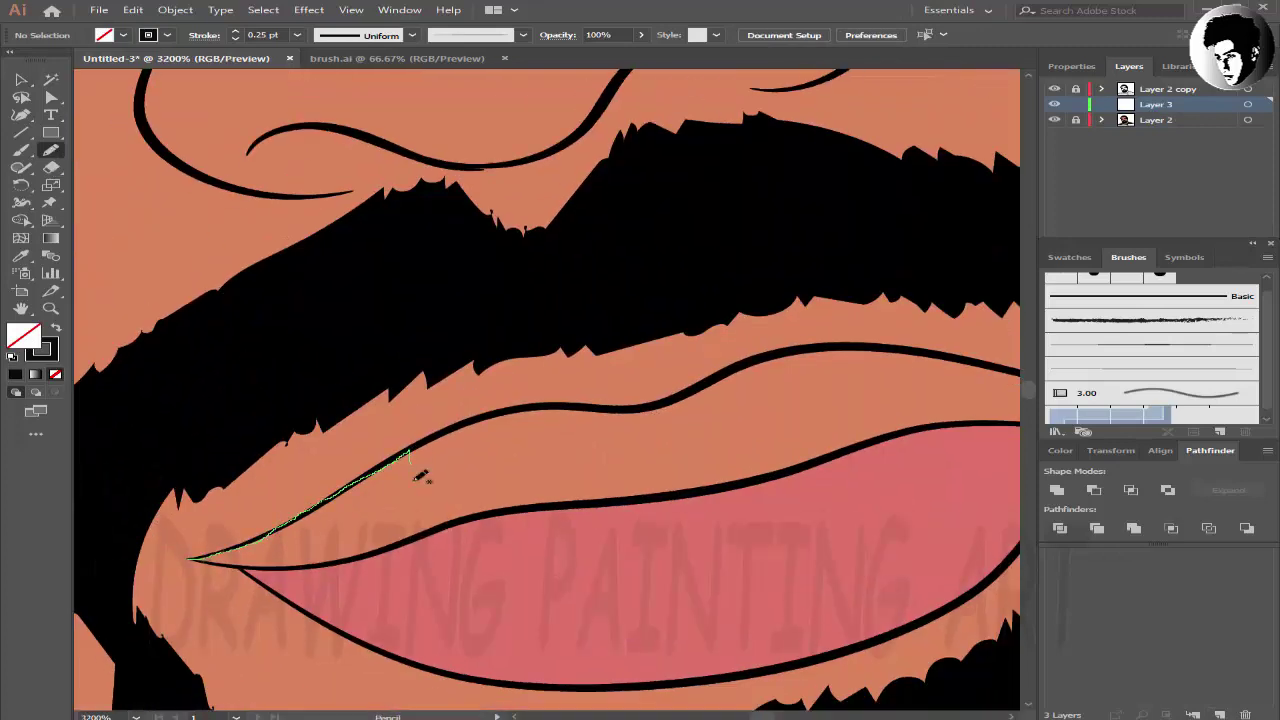
pyautogui.moveTo(232, 562); pyautogui.dragTo(215, 561)
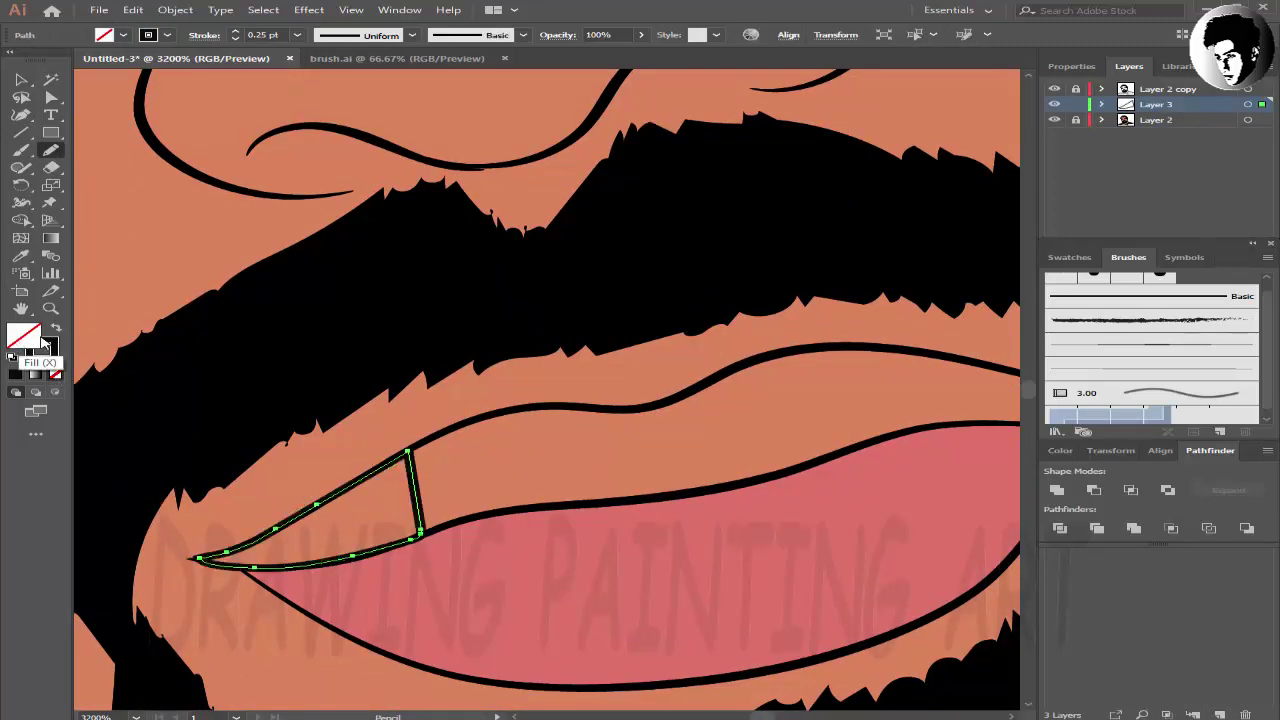
pyautogui.hotkey('shift', 'x')
pyautogui.press('i')
pyautogui.hotkey('ctrl', '-')
pyautogui.hotkey('ctrl', '-')
pyautogui.hotkey('ctrl', '-')
pyautogui.hotkey('ctrl', '-')
pyautogui.hotkey('ctrl', '-')
pyautogui.hotkey('ctrl', '-')
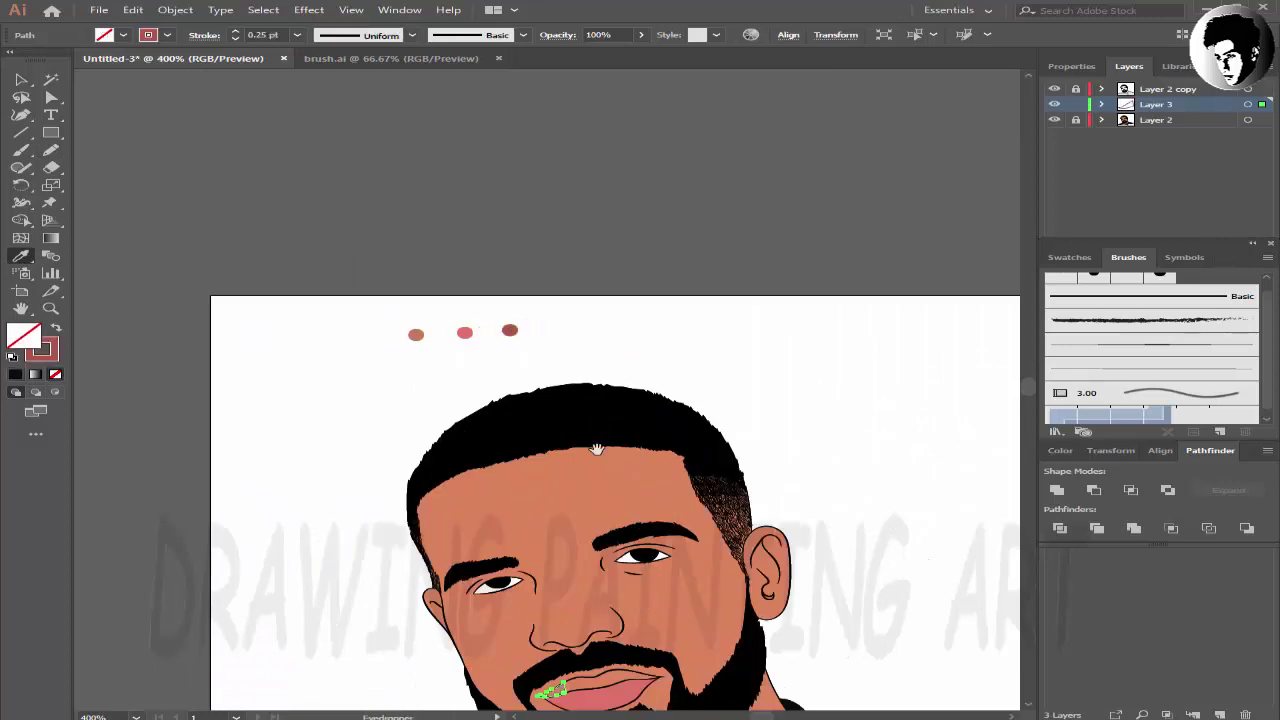
pyautogui.hotkey('ctrl', '+')
pyautogui.hotkey('ctrl', '+')
pyautogui.hotkey('ctrl', '+')
pyautogui.hotkey('ctrl', '+')
pyautogui.hotkey('ctrl', '+')
pyautogui.hotkey('shift', 'x')
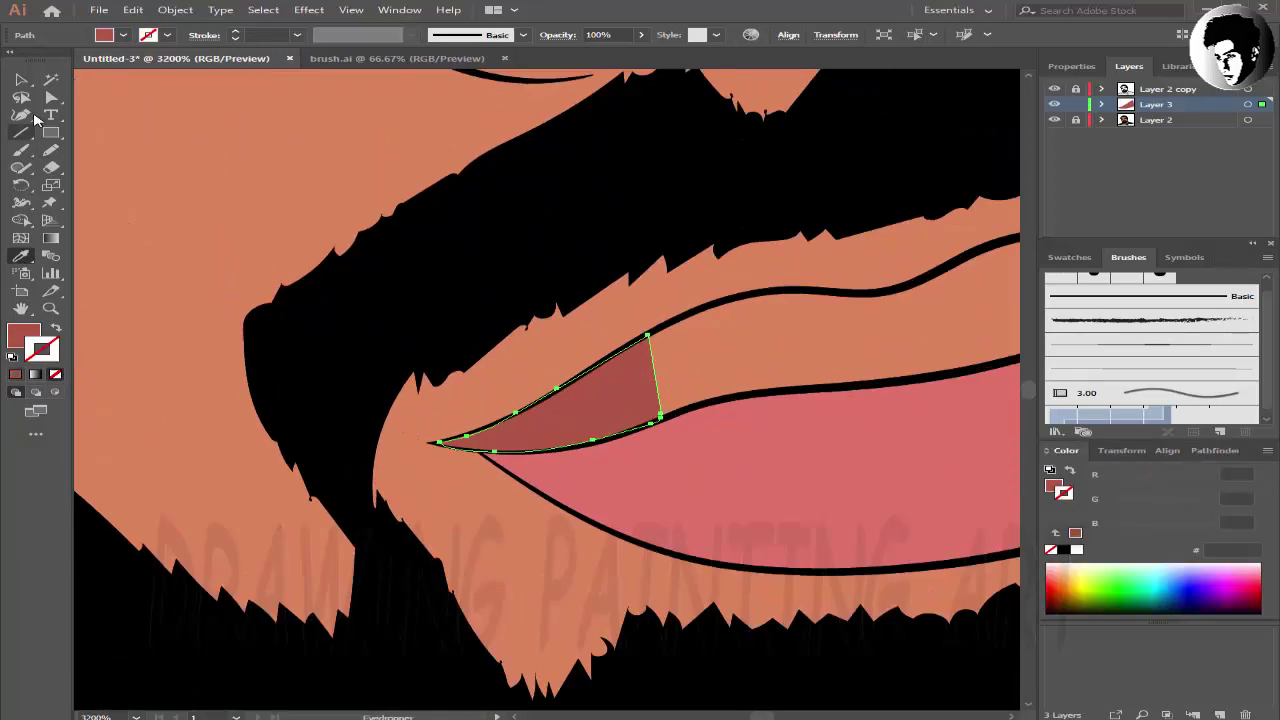
pyautogui.hotkey('ctrl', 'shift', 'a')
pyautogui.press('n')
# - Paint a darker brush shadow across the upper lip
pyautogui.moveTo(609, 335); pyautogui.dragTo(264, 443)
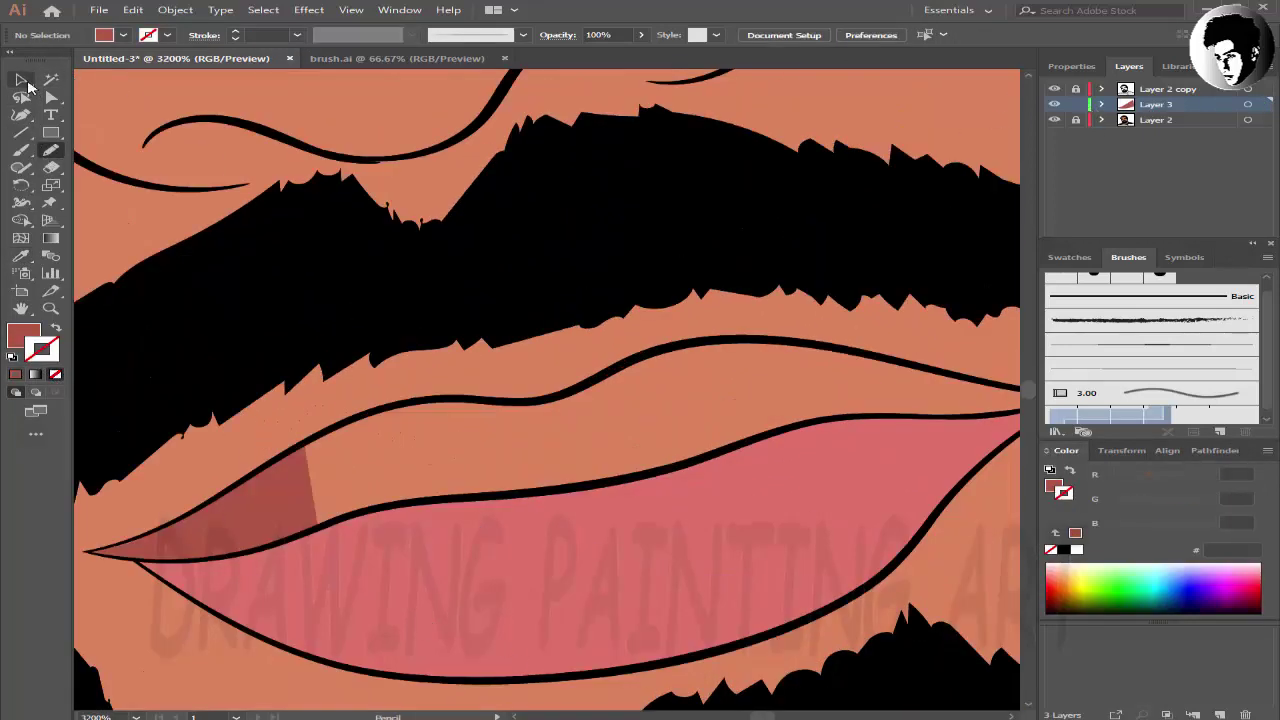
pyautogui.hotkey('ctrl', '-')
pyautogui.press('b')
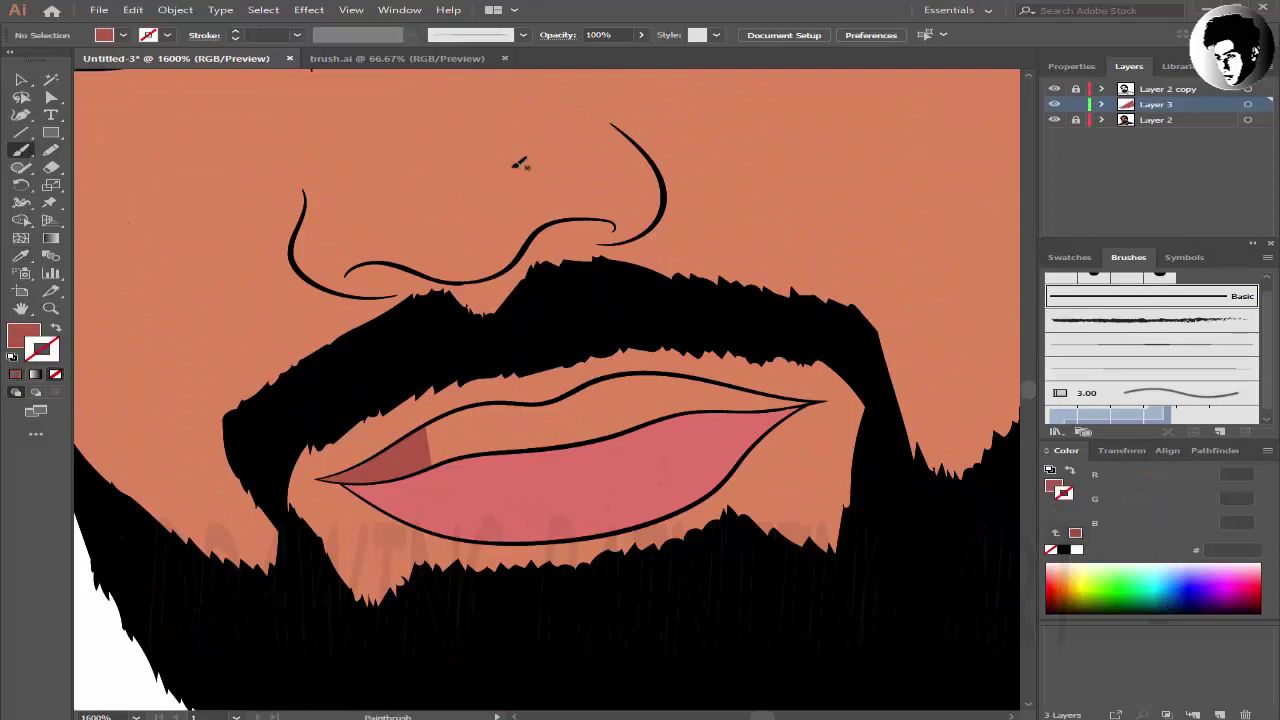
pyautogui.hotkey('shift', 'b')
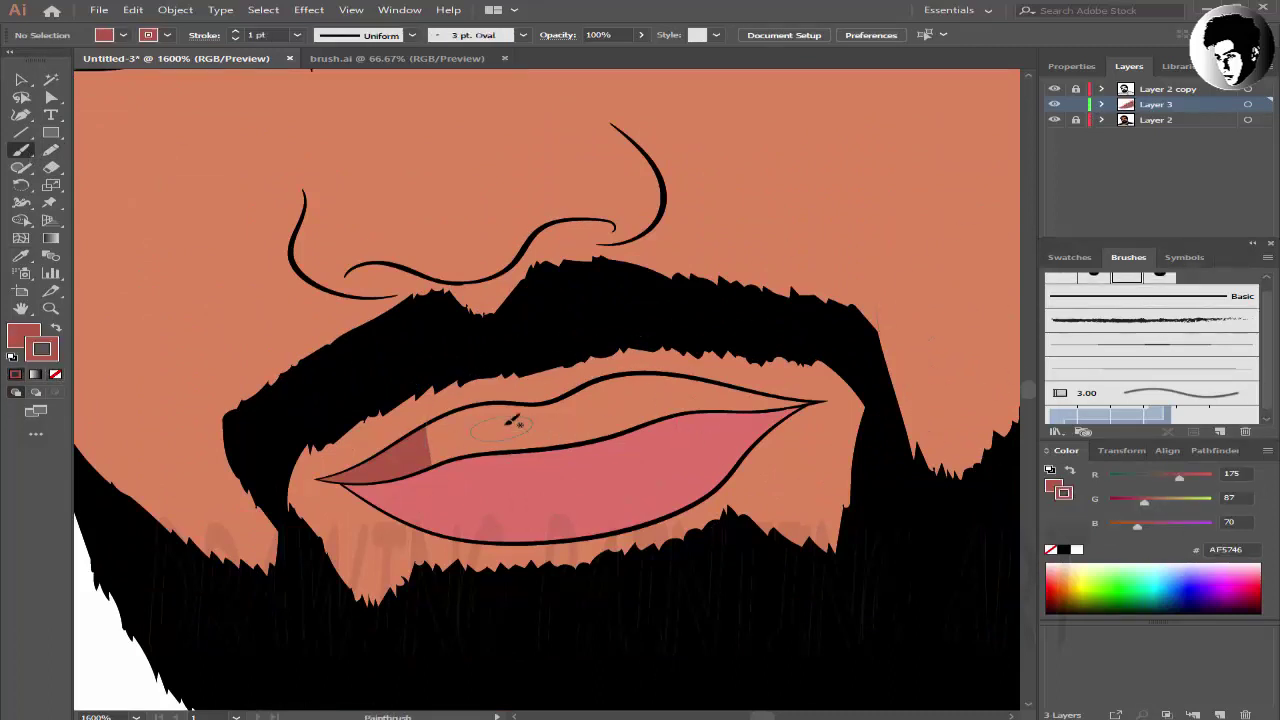
pyautogui.moveTo(513, 421); pyautogui.dragTo(478, 413)
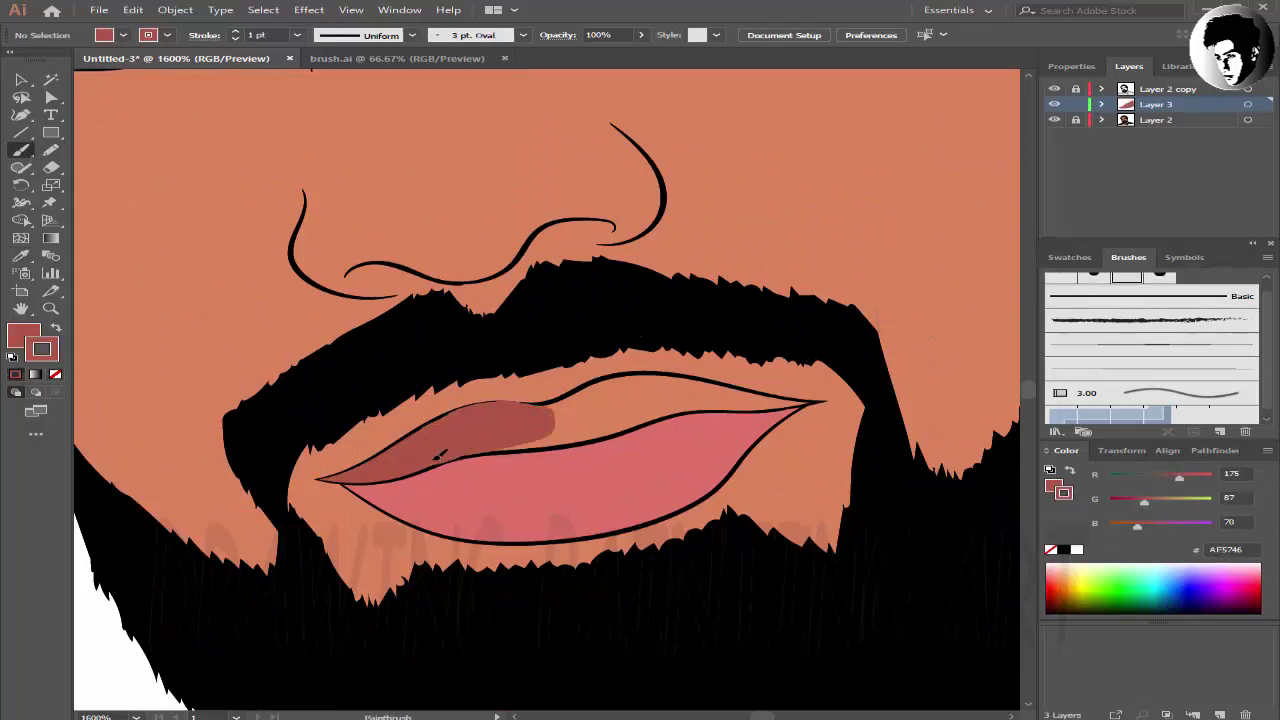
pyautogui.moveTo(438, 455); pyautogui.dragTo(474, 437)
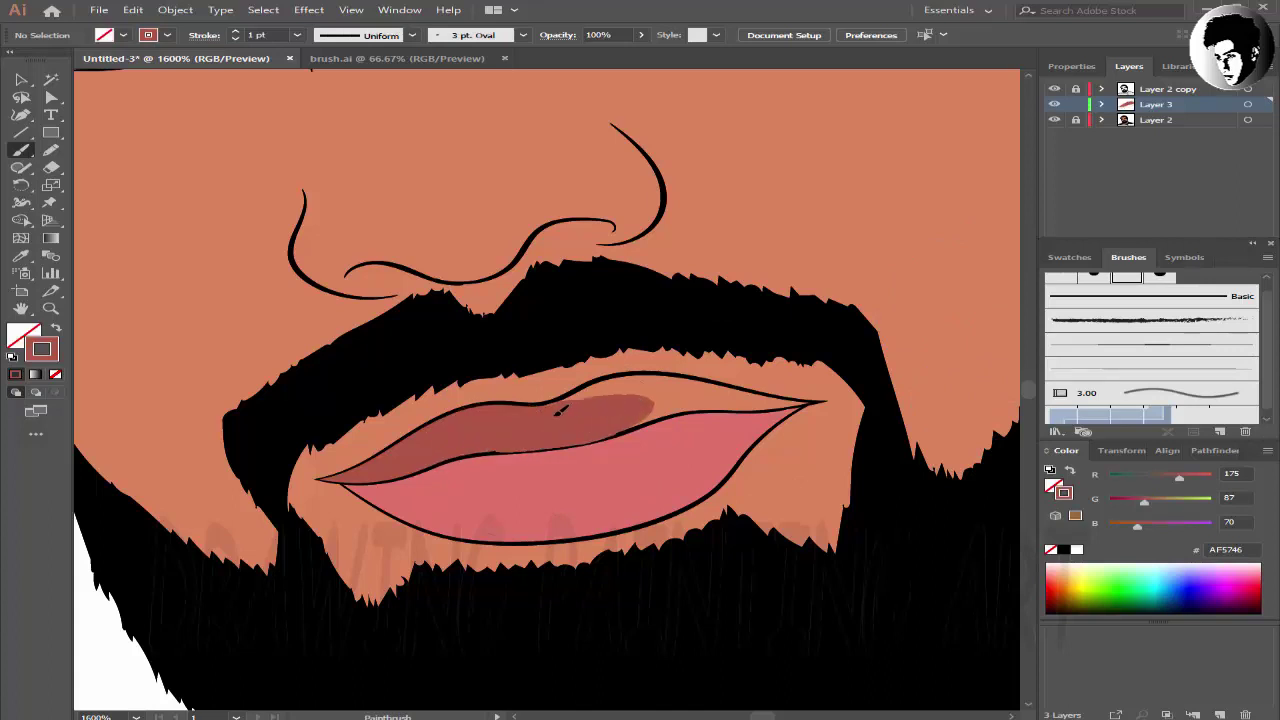
# - Select the upper-lip shadow and check its colour without changing it
pyautogui.moveTo(637, 411); pyautogui.dragTo(242, 497)
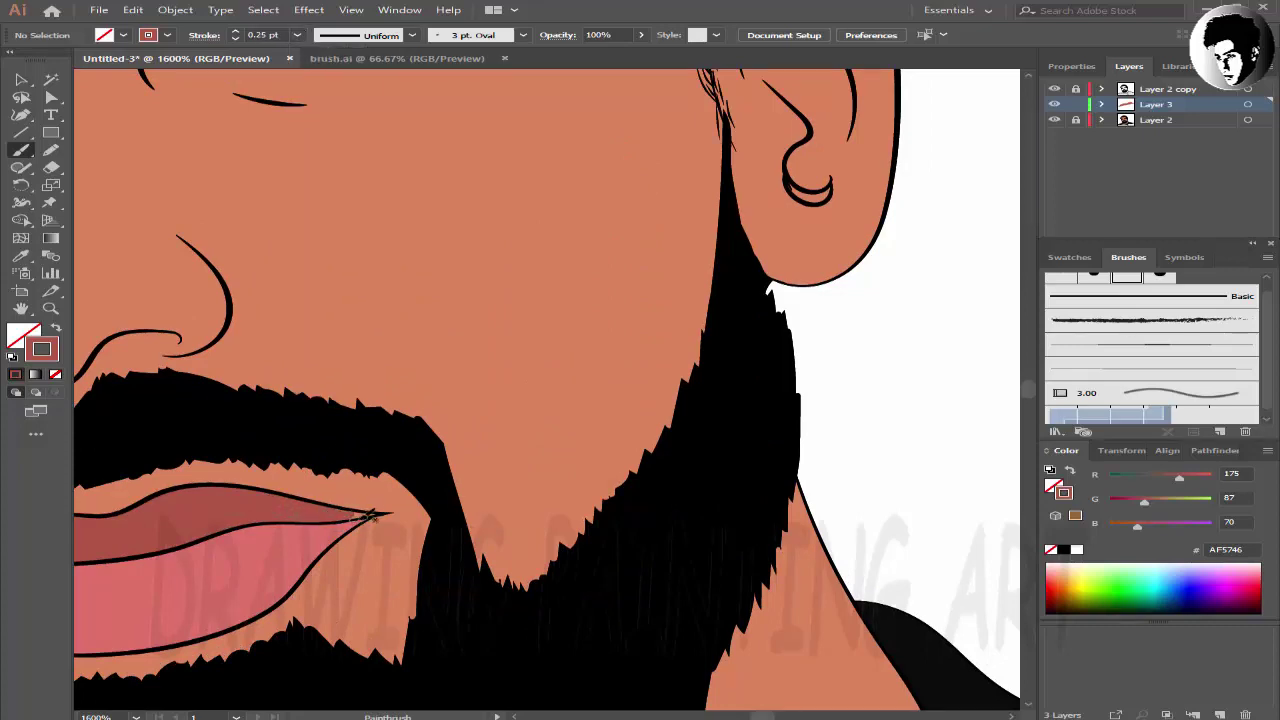
pyautogui.hotkey('ctrl', '-')
pyautogui.moveTo(500, 400); pyautogui.dragTo(789, 371)
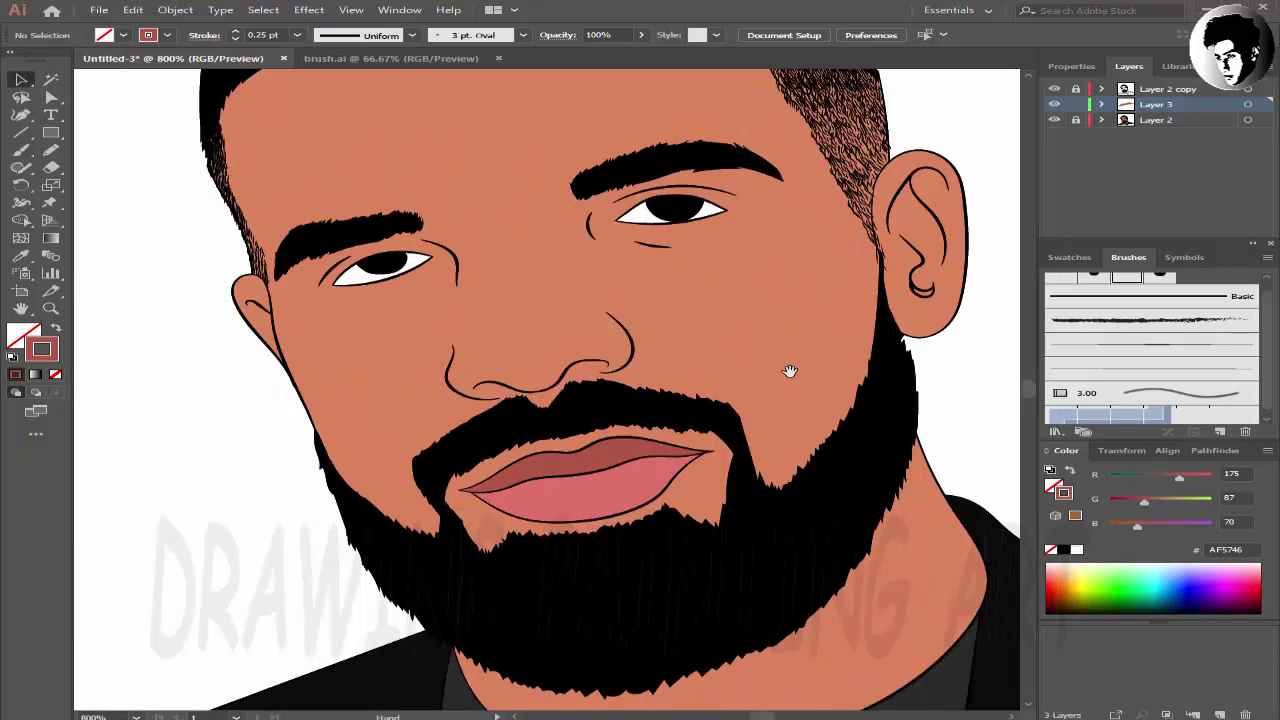
pyautogui.click(600, 455)
pyautogui.doubleClick(18, 345)
pyautogui.press('Escape')
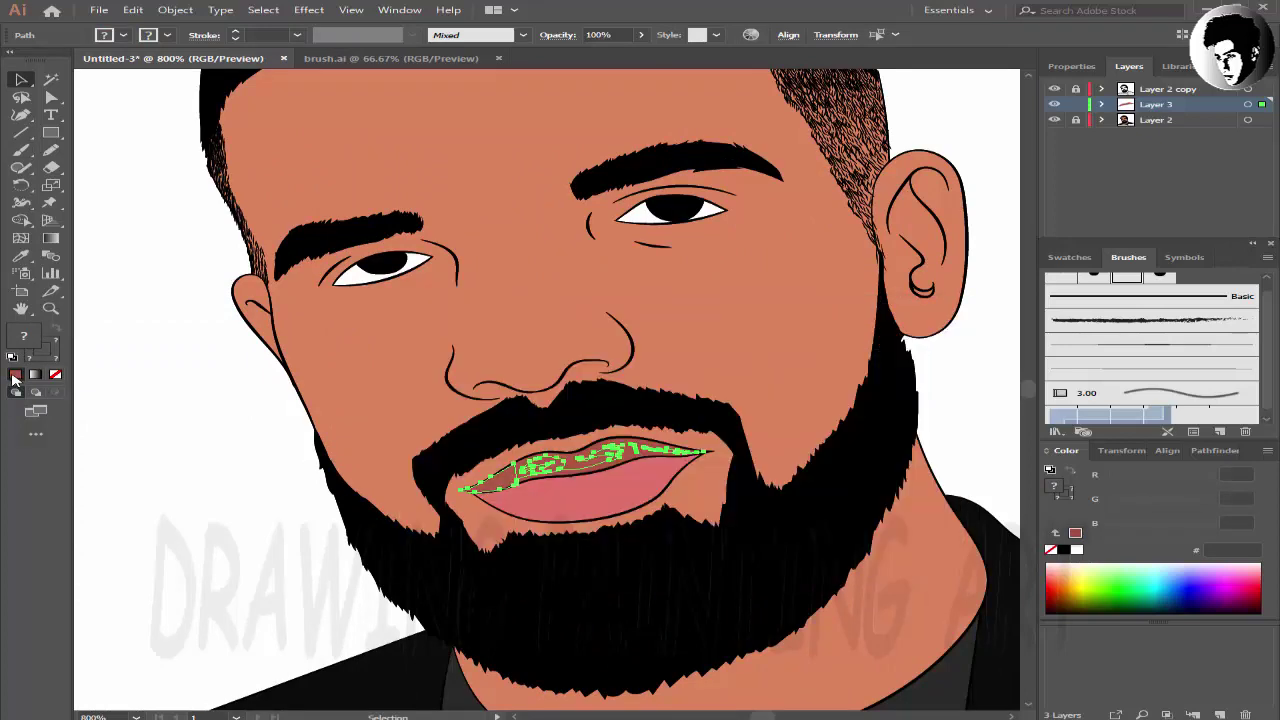
pyautogui.click(172, 386)
# - Recolour the lip shape a darker pink and leave its isolated group
pyautogui.hotkey('ctrl', '-')
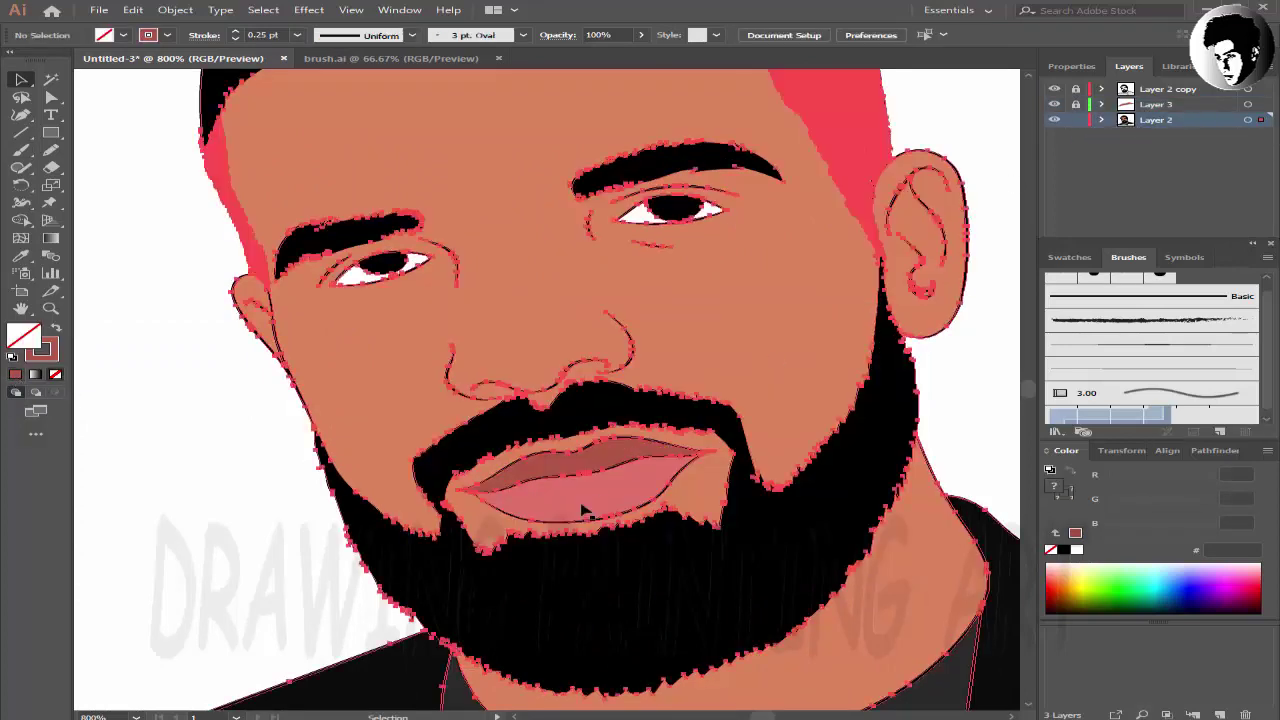
pyautogui.doubleClick(574, 467)
pyautogui.click(568, 472)
pyautogui.click(20, 256)
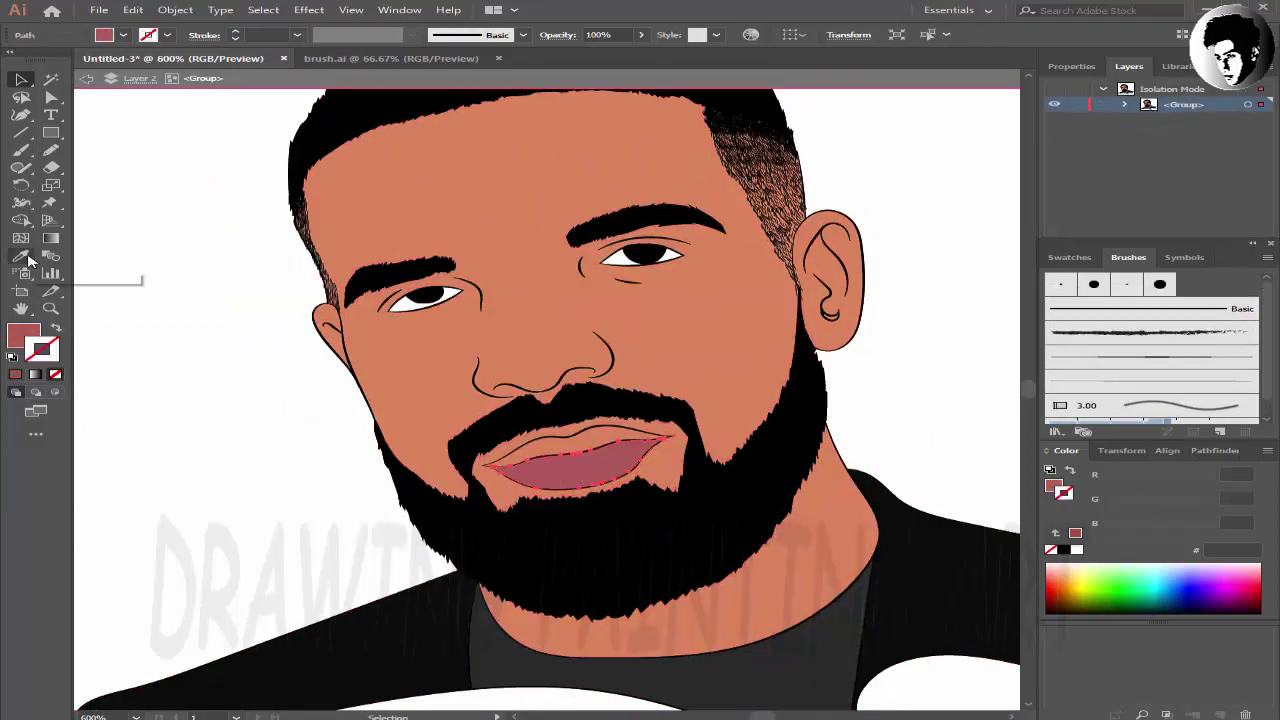
pyautogui.hotkey('ctrl', '+')
pyautogui.doubleClick(22, 337)
pyautogui.moveTo(851, 357); pyautogui.dragTo(857, 344)
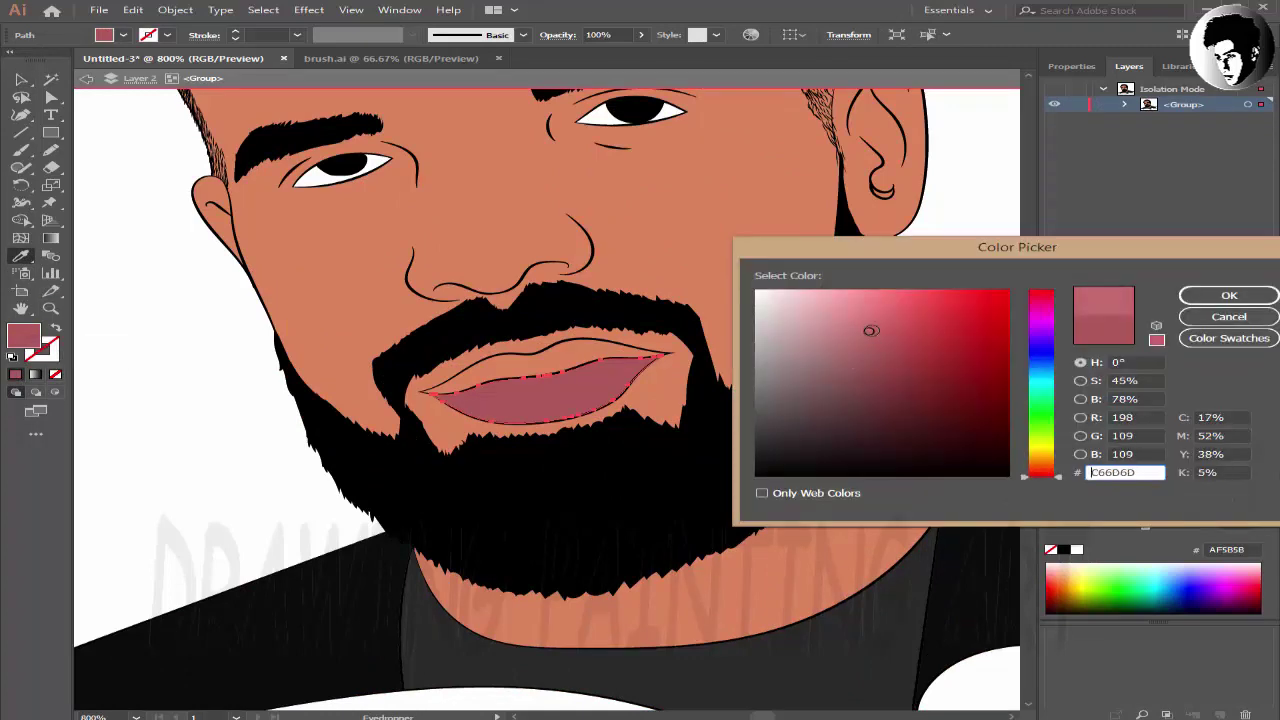
pyautogui.click(1229, 295)
pyautogui.doubleClick(22, 337)
pyautogui.click(868, 345)
pyautogui.click(1229, 295)
pyautogui.press('v')
pyautogui.doubleClick(920, 253)
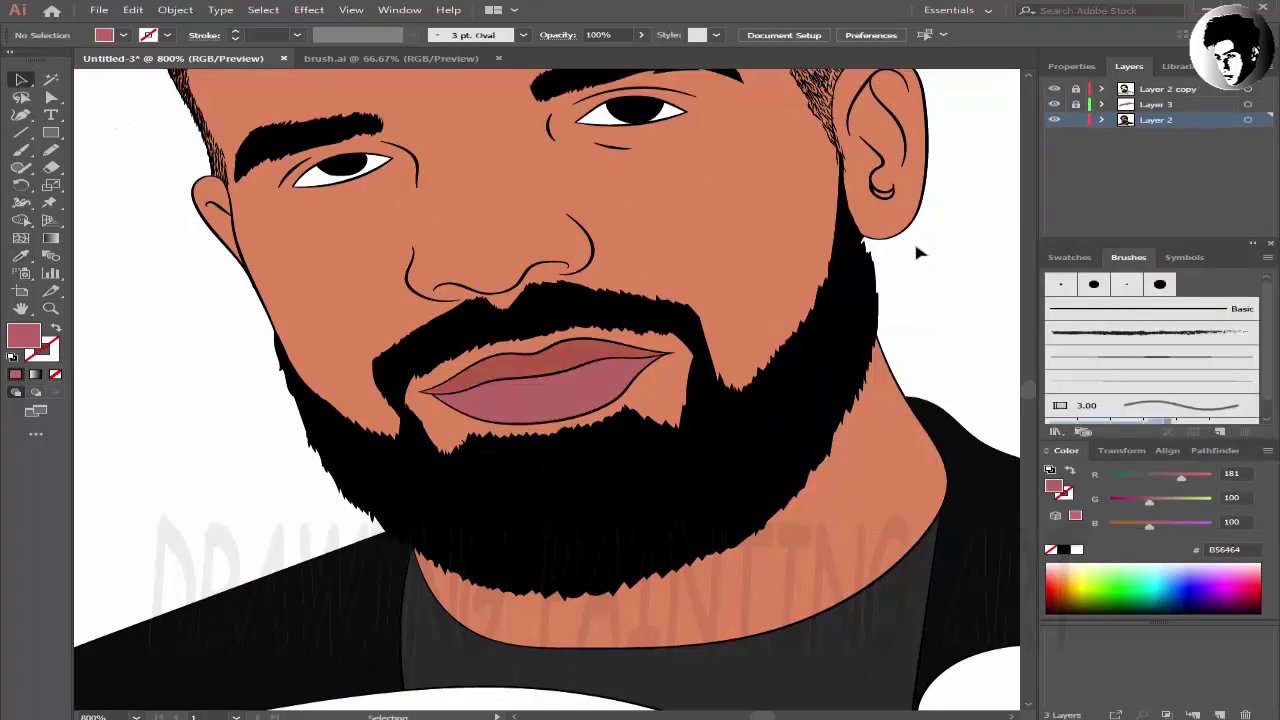
# - Paint a test stroke in the blank margin and thin it to 0.25 pt
pyautogui.hotkey('ctrl', '-')
pyautogui.hotkey('ctrl', '-')
pyautogui.hotkey('ctrl', '-')
pyautogui.hotkey('ctrl', '+')
pyautogui.hotkey('ctrl', '+')
pyautogui.click(20, 256)
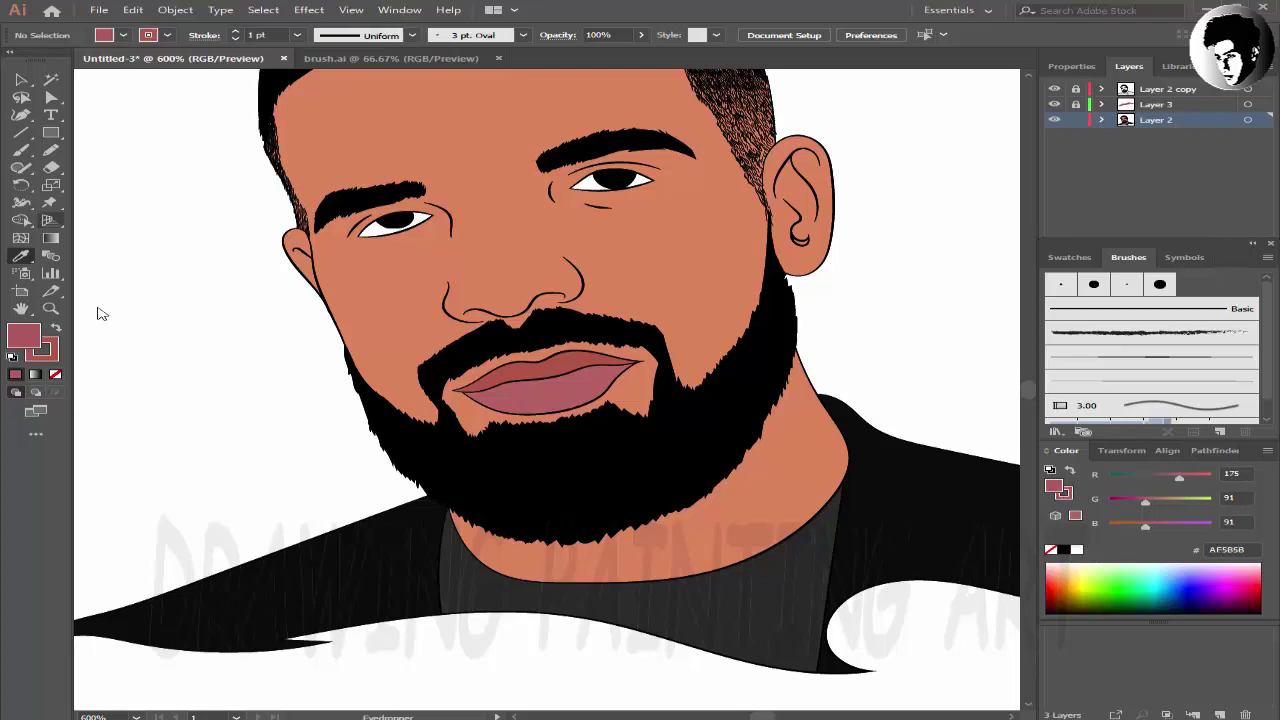
pyautogui.moveTo(130, 192); pyautogui.dragTo(182, 240)
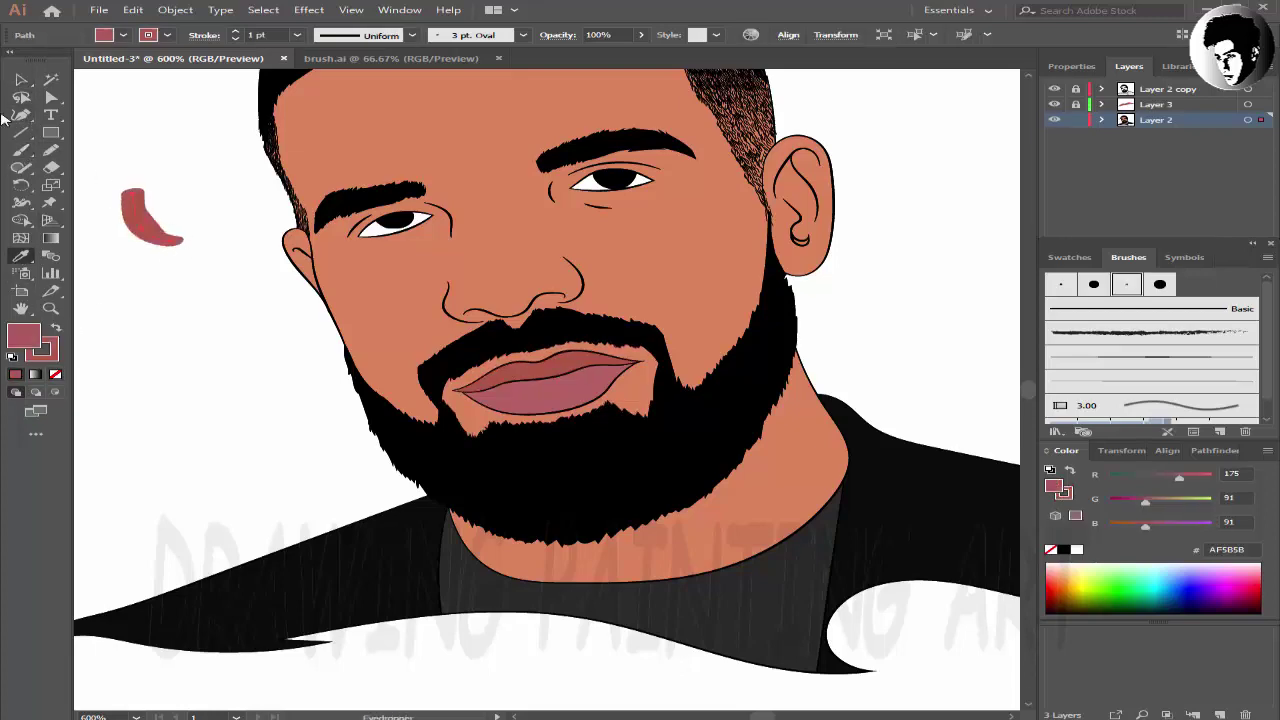
pyautogui.click(290, 38)
pyautogui.click(926, 253)
# - Shift the lip fill to a brownish red and exit isolation mode
pyautogui.doubleClick(557, 395)
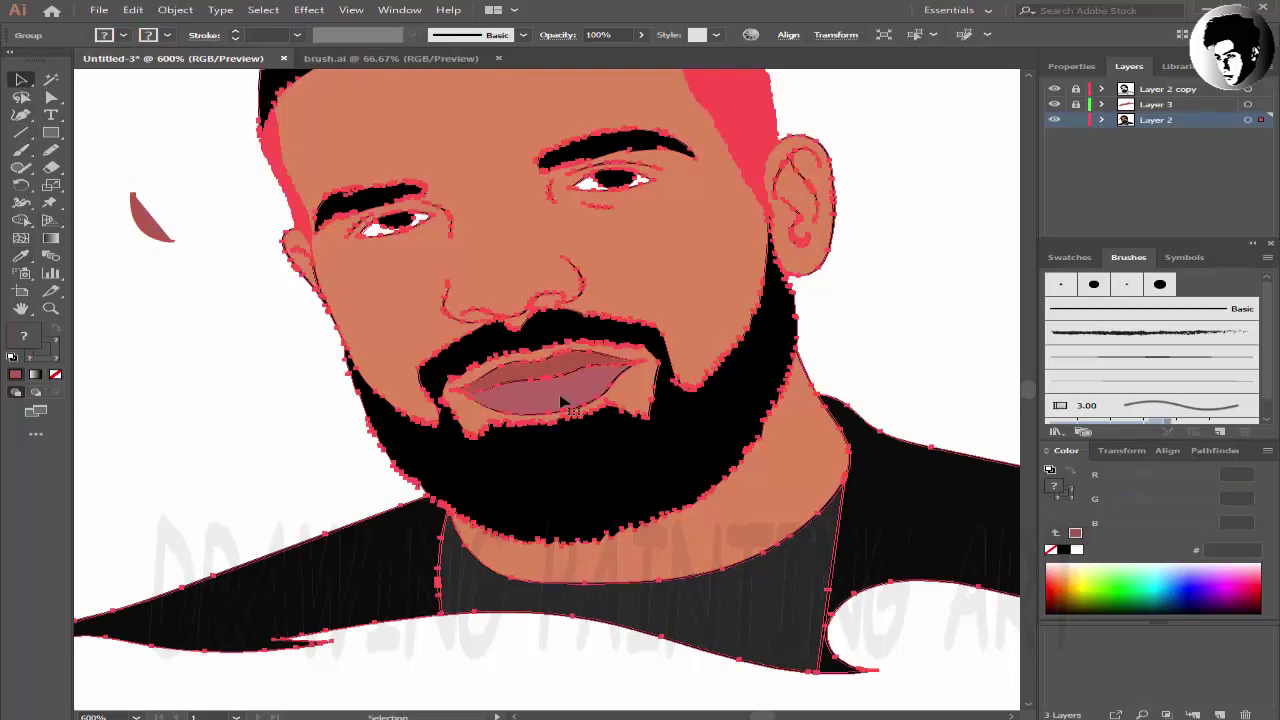
pyautogui.click(557, 395)
pyautogui.click(20, 256)
pyautogui.doubleClick(25, 332)
pyautogui.moveTo(874, 346)
pyautogui.mouseDown()
pyautogui.moveTo(897, 341)
pyautogui.moveTo(875, 341)
pyautogui.mouseUp()
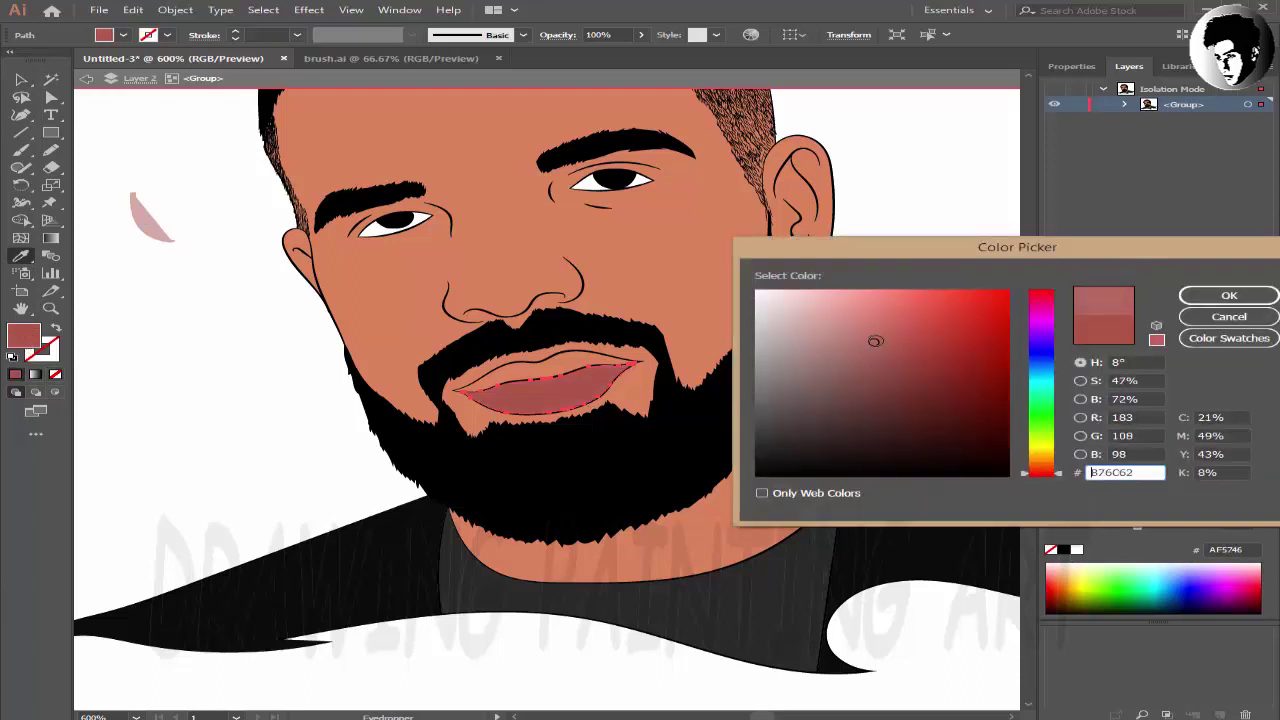
pyautogui.click(1183, 300)
pyautogui.press('v')
pyautogui.doubleClick(139, 117)
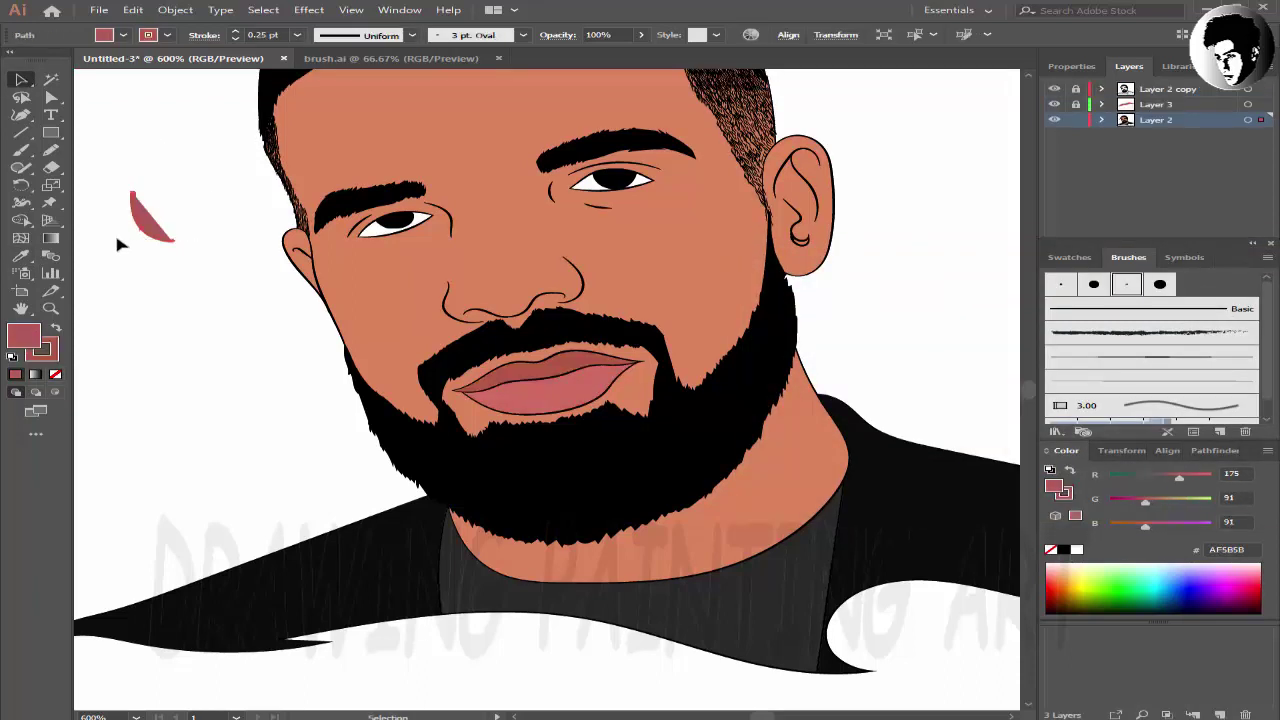
pyautogui.scroll(2, 893, 163)
pyautogui.click(500, 480)
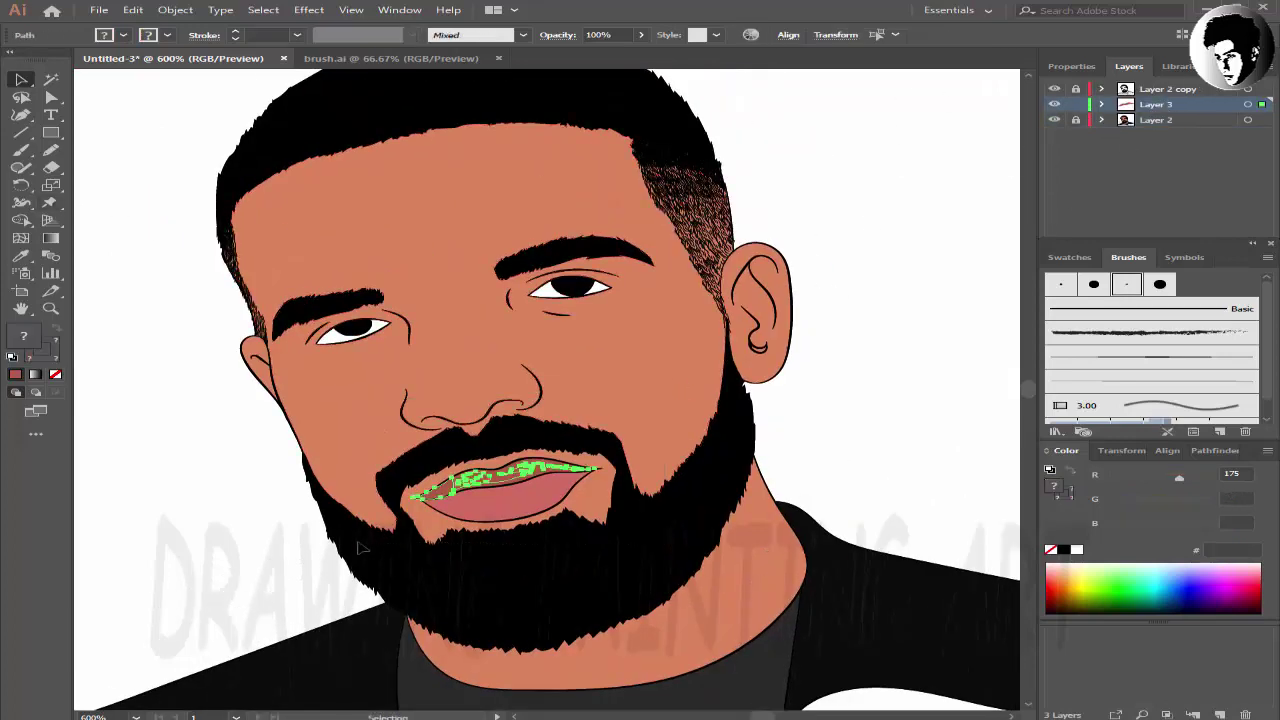
pyautogui.click(931, 271)
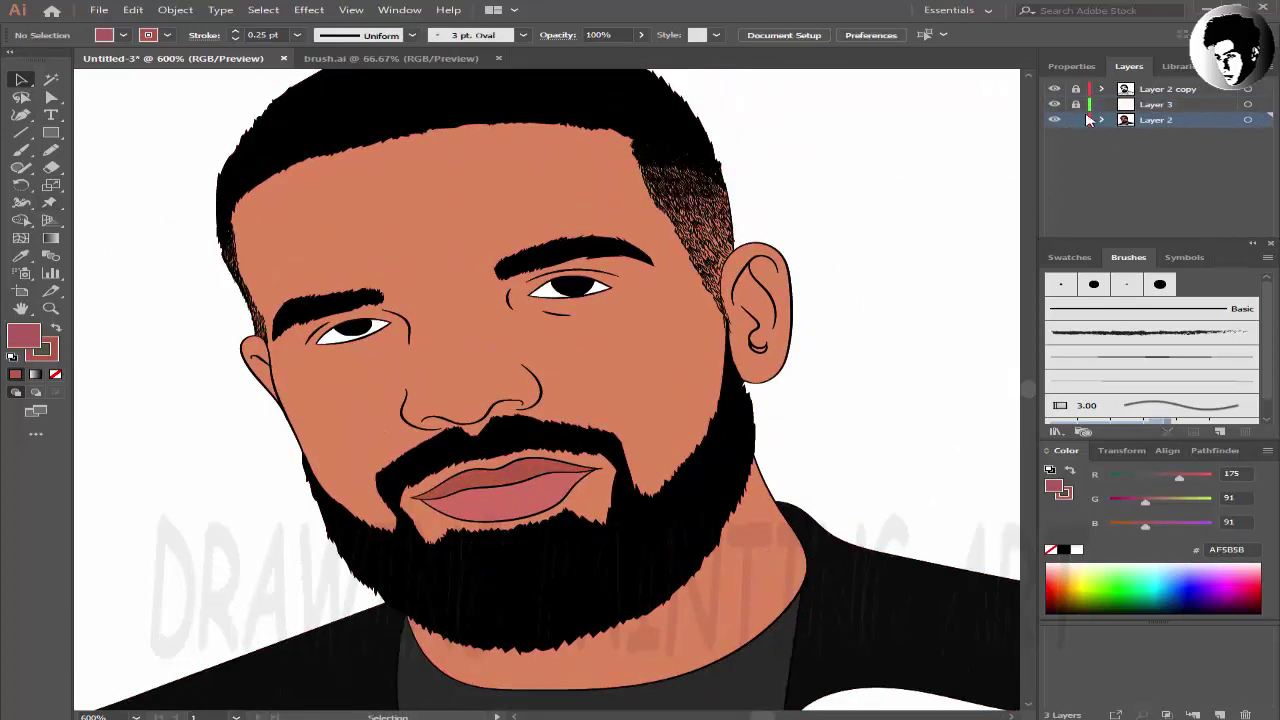
# - Make Layer 3 the active layer and set the fill to none
pyautogui.click(1155, 104)
pyautogui.scroll(-5, 463, 209)
pyautogui.scroll(4, 463, 209)
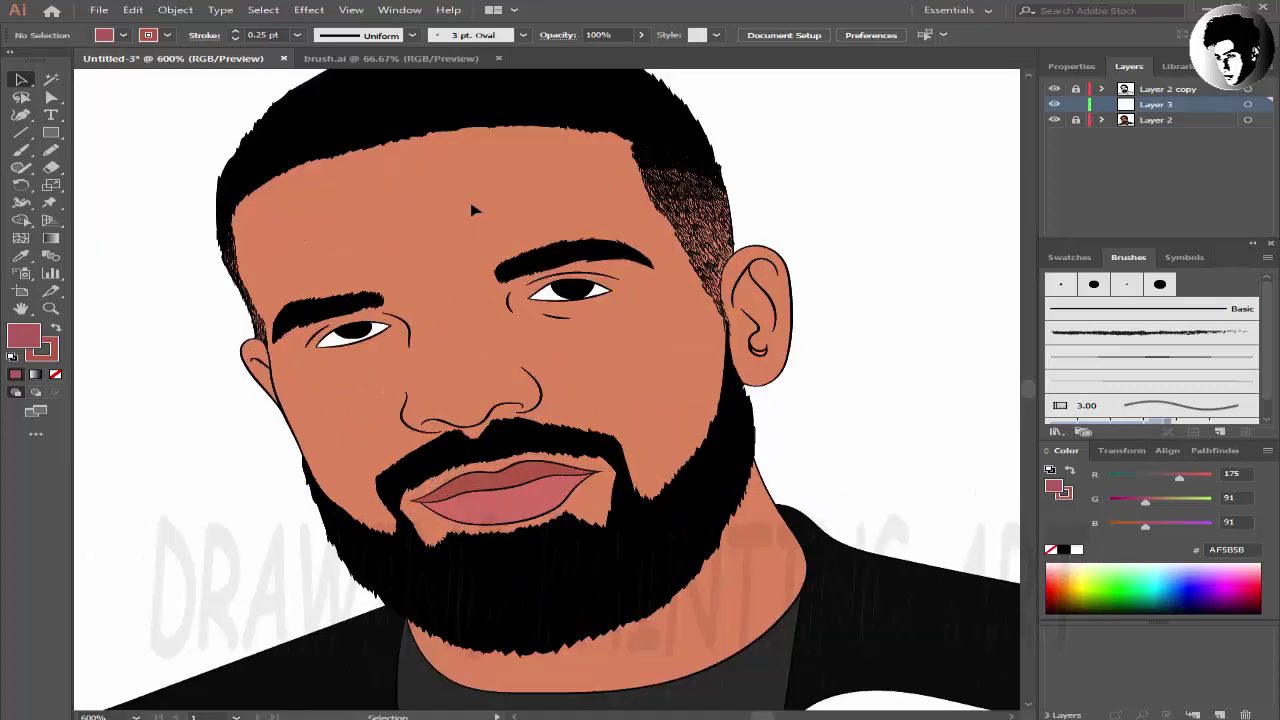
pyautogui.scroll(2, 513, 288)
pyautogui.click(56, 374)
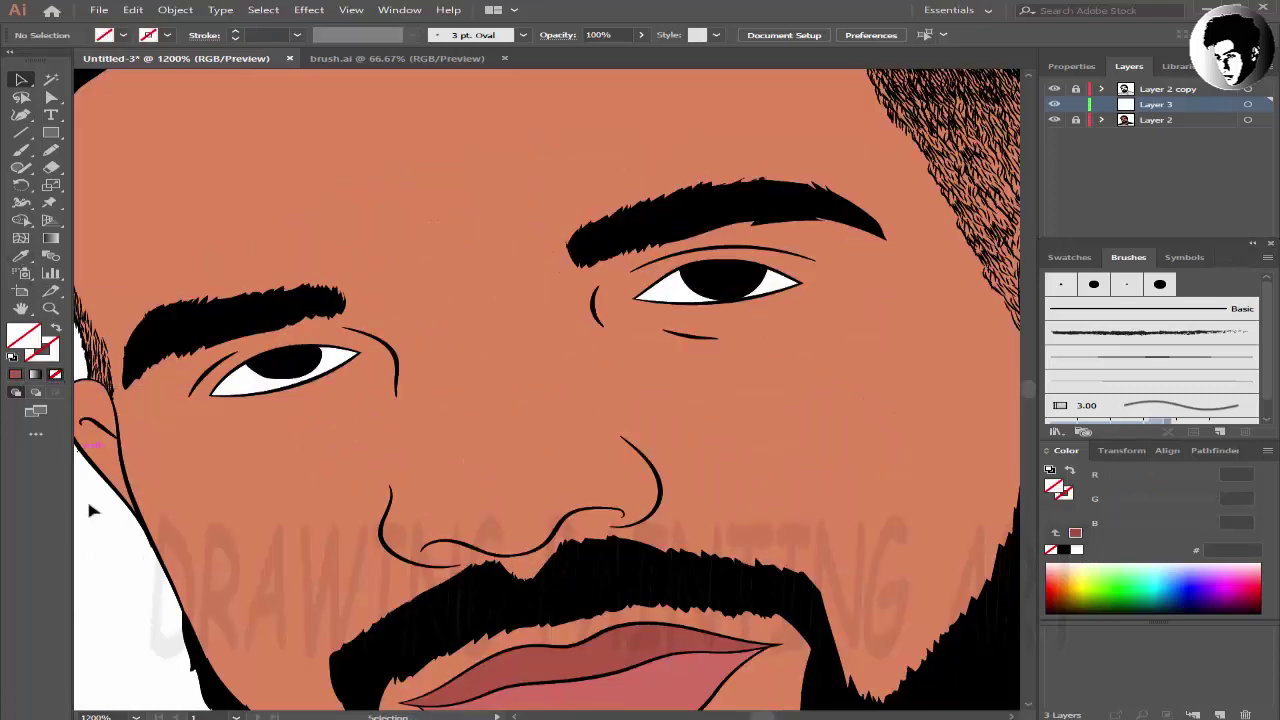
pyautogui.scroll(-3, 86, 496)
pyautogui.press('n')
pyautogui.scroll(2, 698, 342)
pyautogui.scroll(-3, 700, 337)
pyautogui.press('v')
# - Isolate the earring group, fill its arc solid black, then exit isolation
pyautogui.click(803, 368)
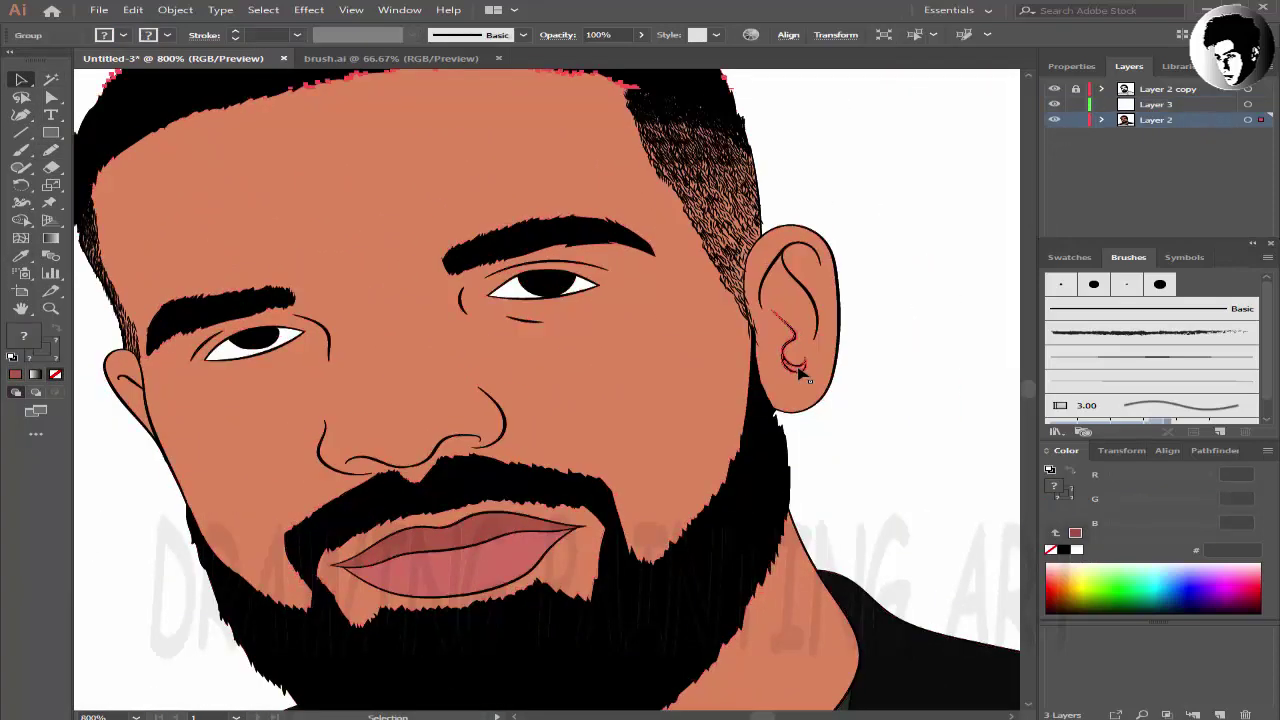
pyautogui.doubleClick(803, 368)
pyautogui.scroll(6, 595, 548)
pyautogui.press('i')
pyautogui.click(592, 547)
pyautogui.press('v')
pyautogui.click(886, 185)
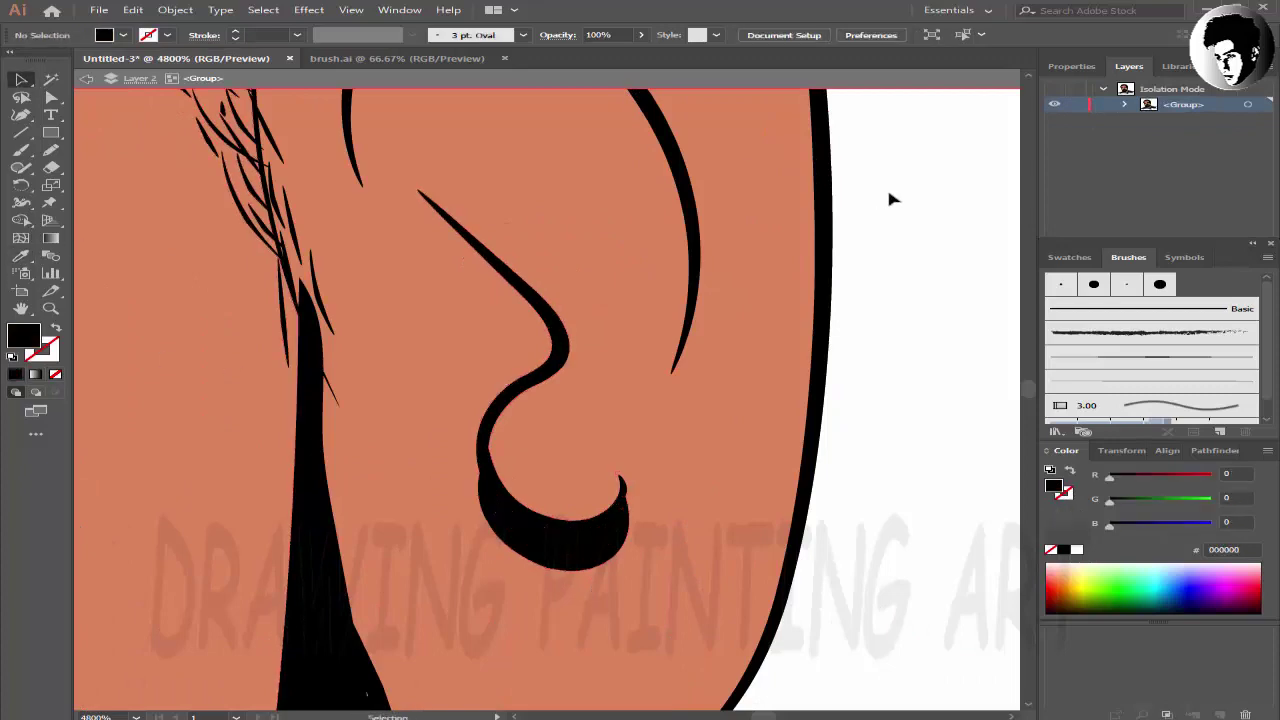
pyautogui.press('Escape')
pyautogui.hotkey('ctrl', '-')
pyautogui.hotkey('ctrl', '-')
pyautogui.hotkey('ctrl', '-')
# - Reselect Layer 3 as the active layer for drawing
pyautogui.click(1150, 104)
pyautogui.press('n')
pyautogui.scroll(4, 503, 194)
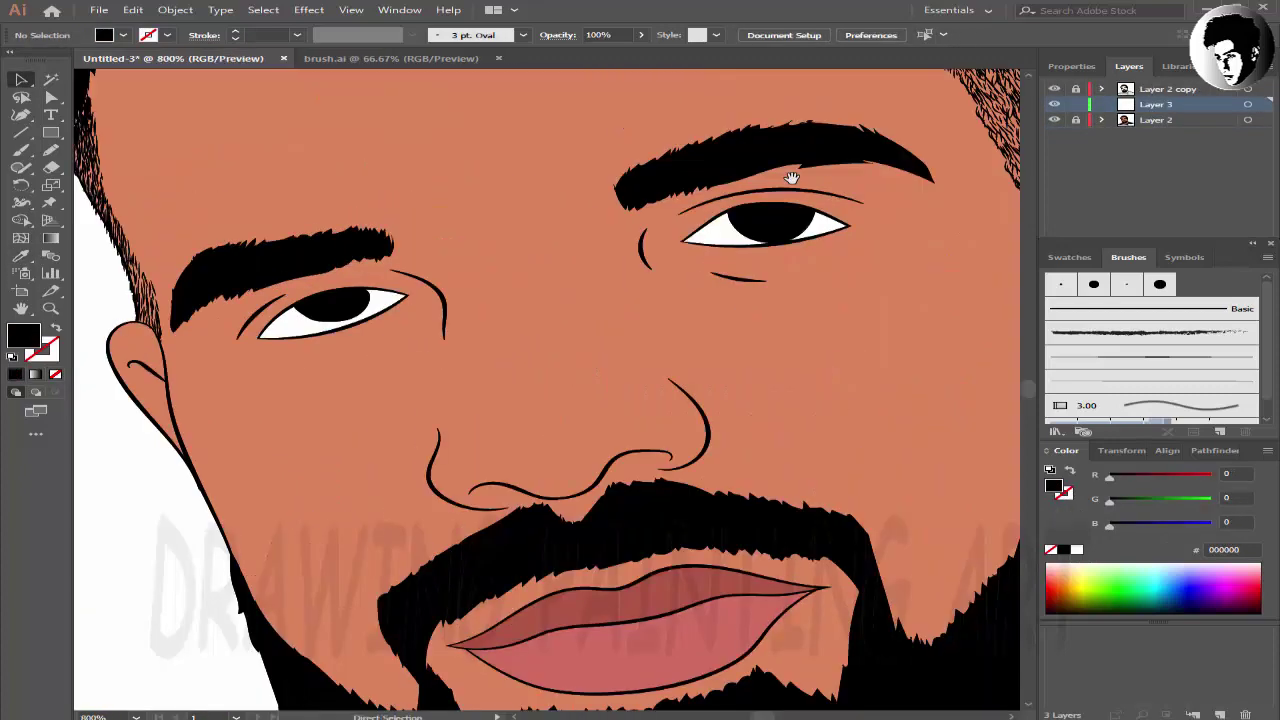
pyautogui.scroll(-2, 789, 177)
# - Trace a closed shadow outline from the temple along the eyebrow down toward the beard
pyautogui.moveTo(617, 254)
pyautogui.mouseDown()
pyautogui.moveTo(515, 121)
pyautogui.moveTo(556, 136)
pyautogui.mouseUp()
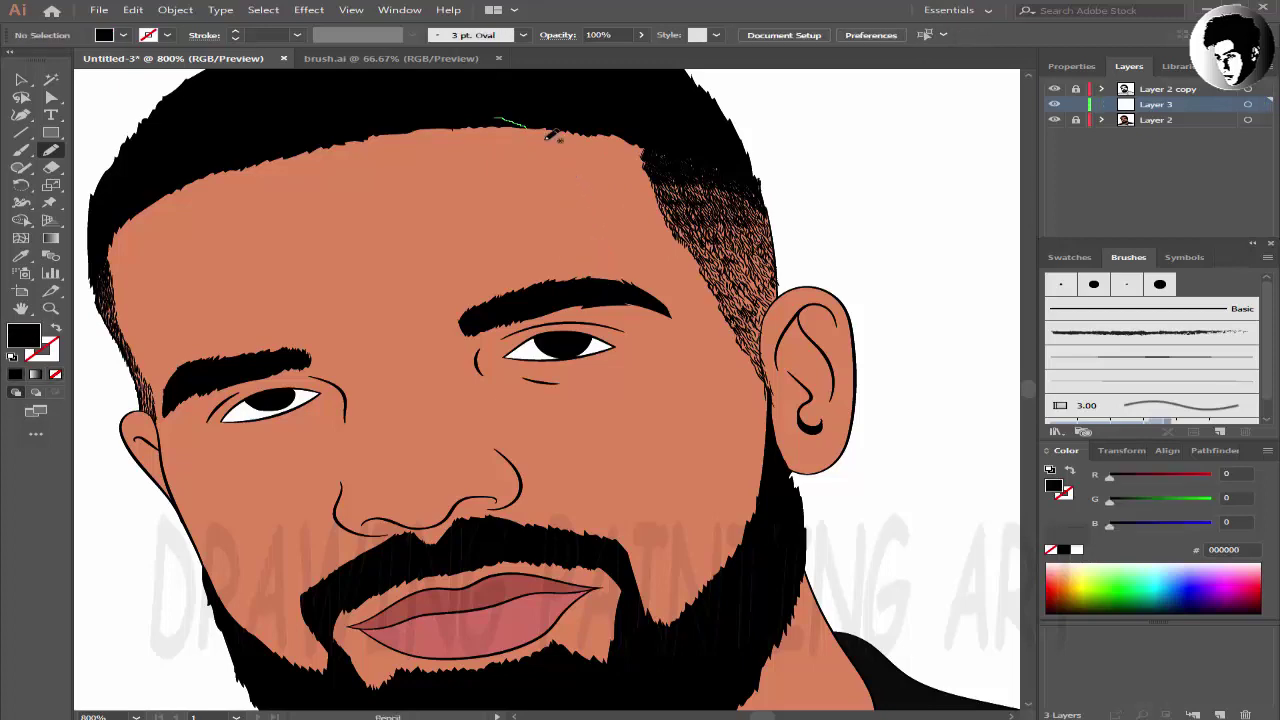
pyautogui.moveTo(605, 272)
pyautogui.mouseDown()
pyautogui.moveTo(682, 325)
pyautogui.moveTo(505, 340)
pyautogui.mouseUp()
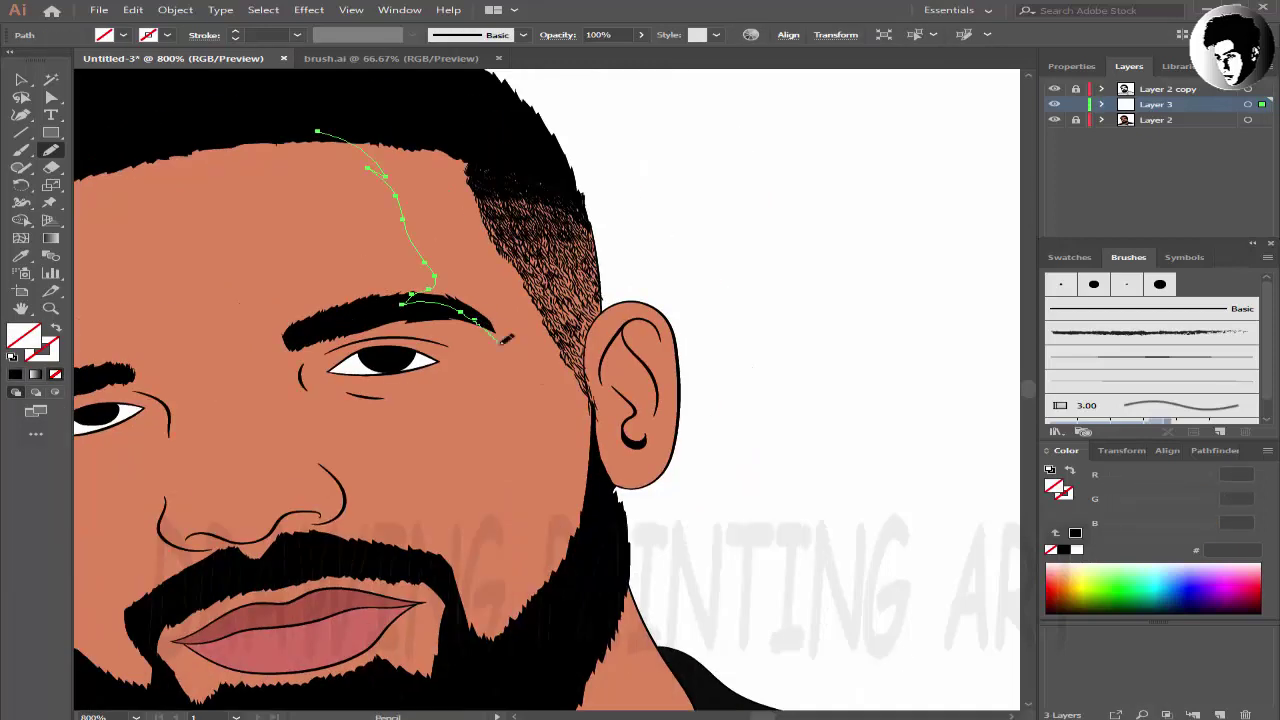
pyautogui.moveTo(540, 458); pyautogui.dragTo(510, 163)
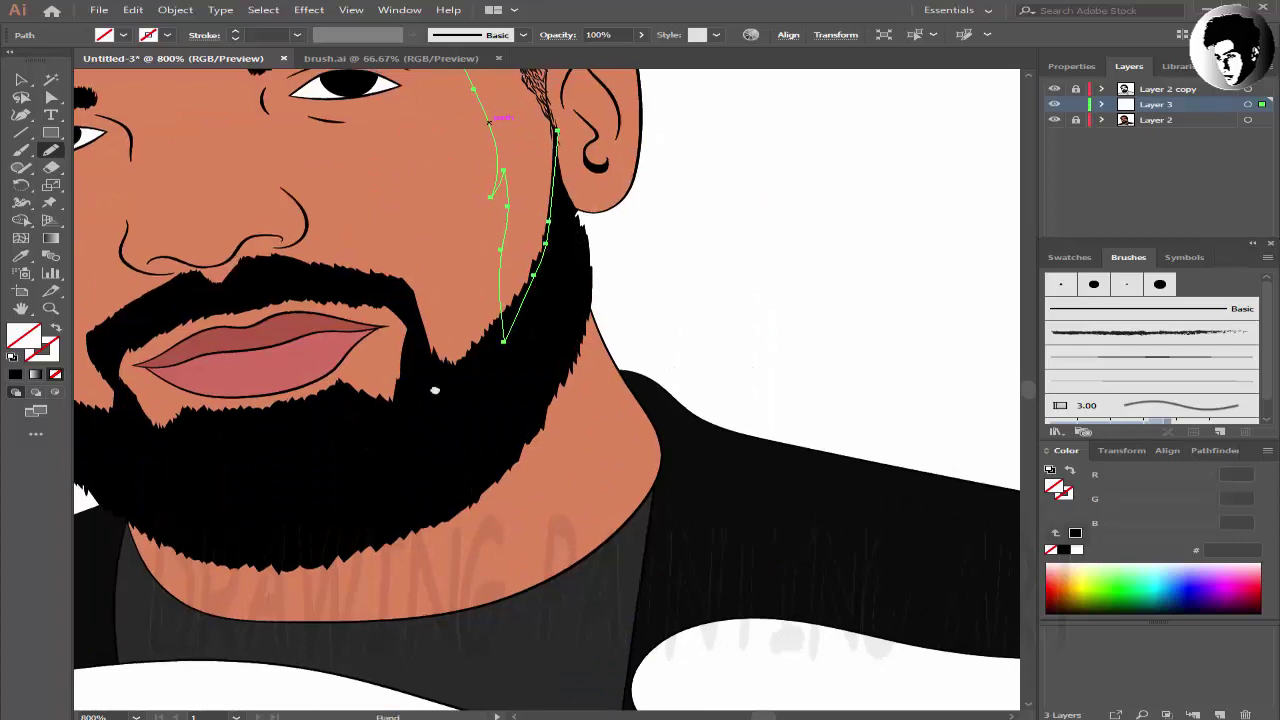
pyautogui.moveTo(535, 275); pyautogui.dragTo(440, 605)
# - Set the fill to a darker brown 964C32 for the shadows
pyautogui.press('i')
pyautogui.click(476, 489)
pyautogui.doubleClick(24, 337)
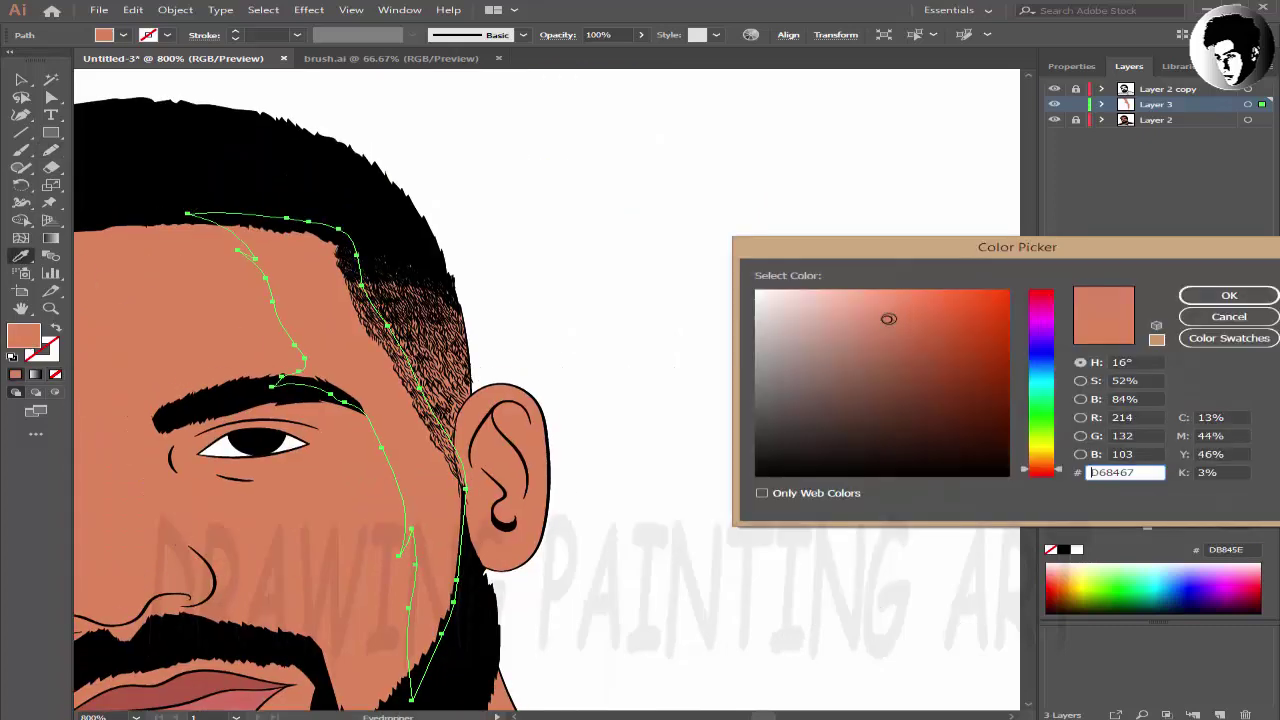
pyautogui.click(903, 343)
pyautogui.moveTo(903, 343); pyautogui.dragTo(924, 345)
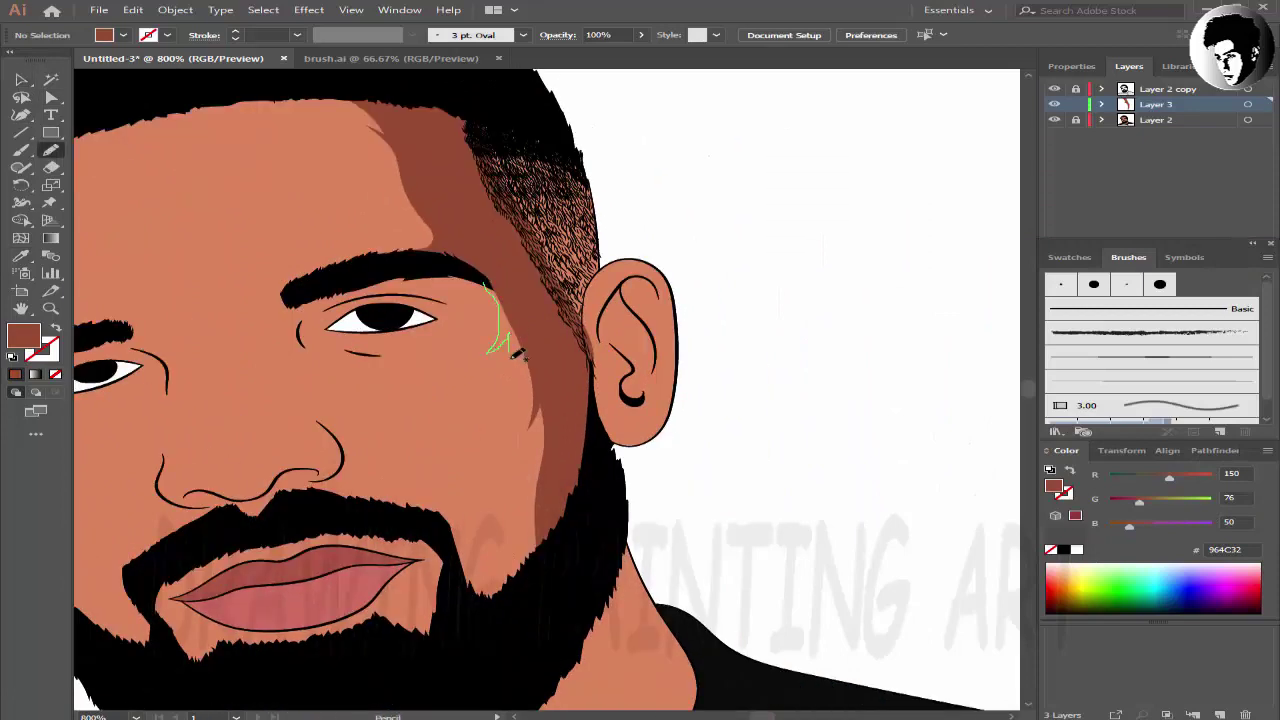
# - Draw shadows beside the eyebrow end, along the cheek and under the right eye
pyautogui.moveTo(518, 352); pyautogui.dragTo(520, 390)
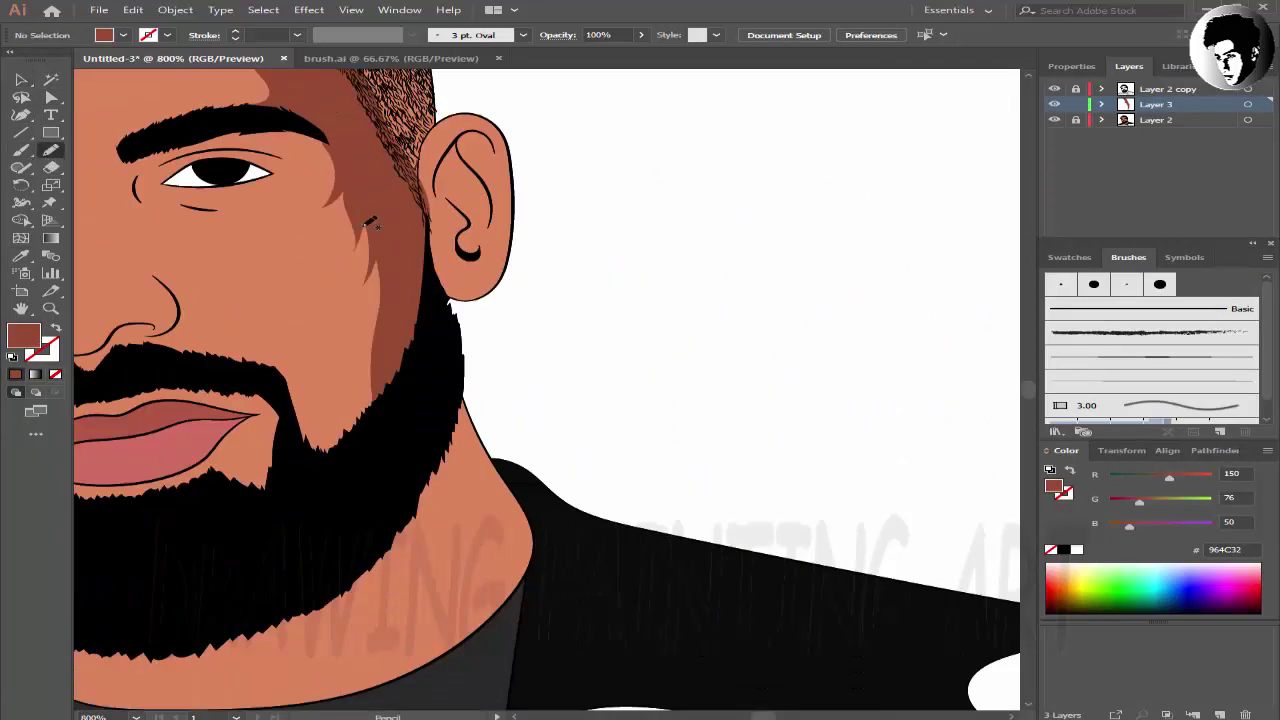
pyautogui.moveTo(415, 273); pyautogui.dragTo(360, 222)
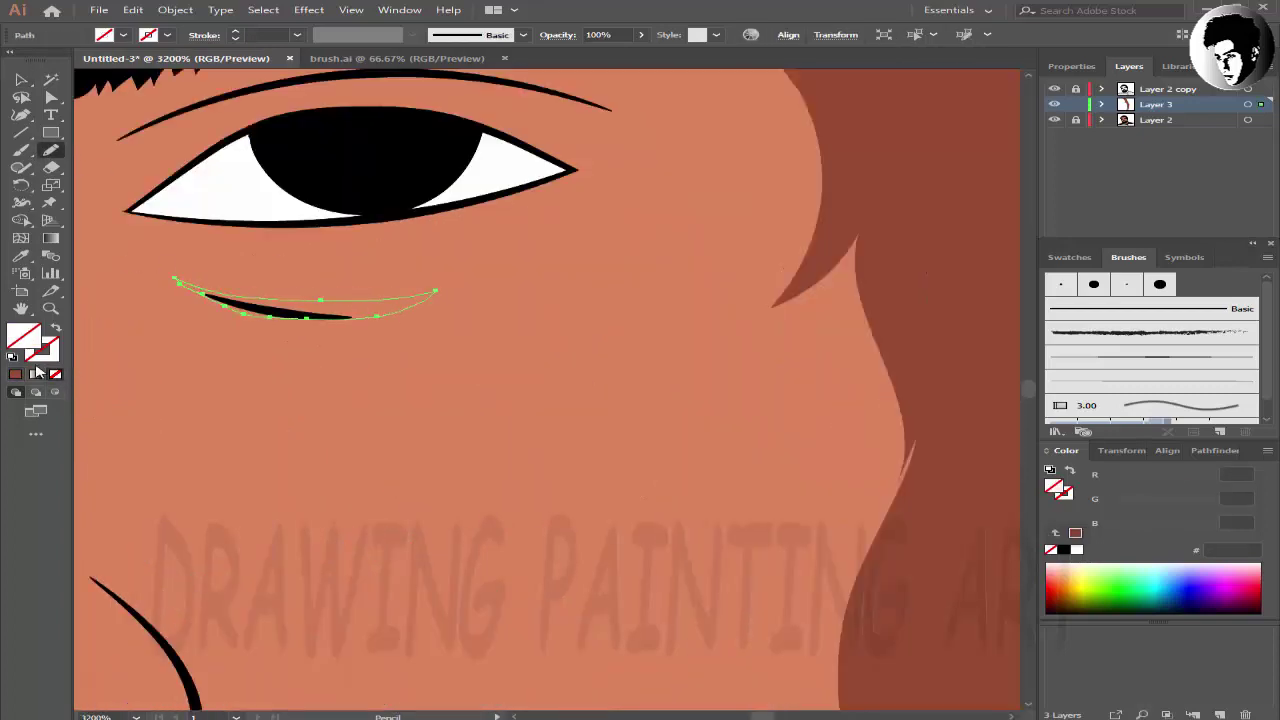
pyautogui.moveTo(356, 297); pyautogui.dragTo(350, 314)
pyautogui.press('v')
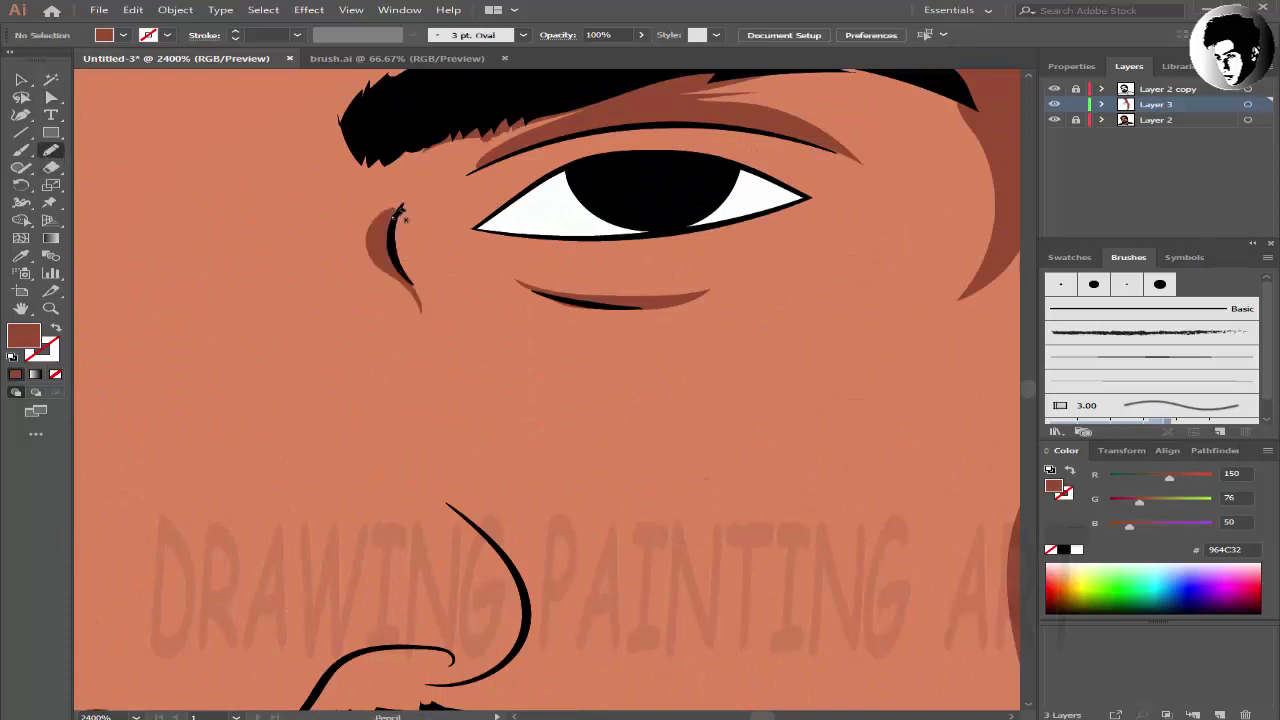
pyautogui.click(50, 152)
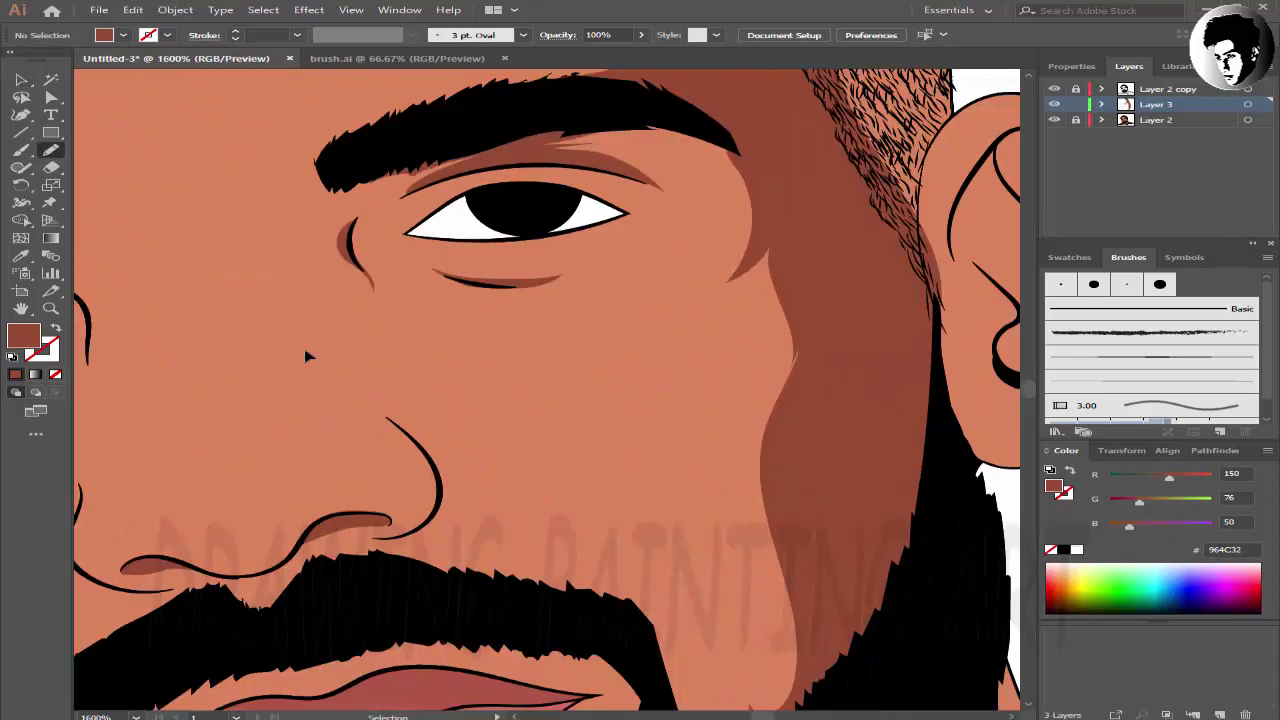
# - Draw dark brown shading from the inner eye corner down along the side of the nose
pyautogui.moveTo(545, 222); pyautogui.dragTo(541, 274)
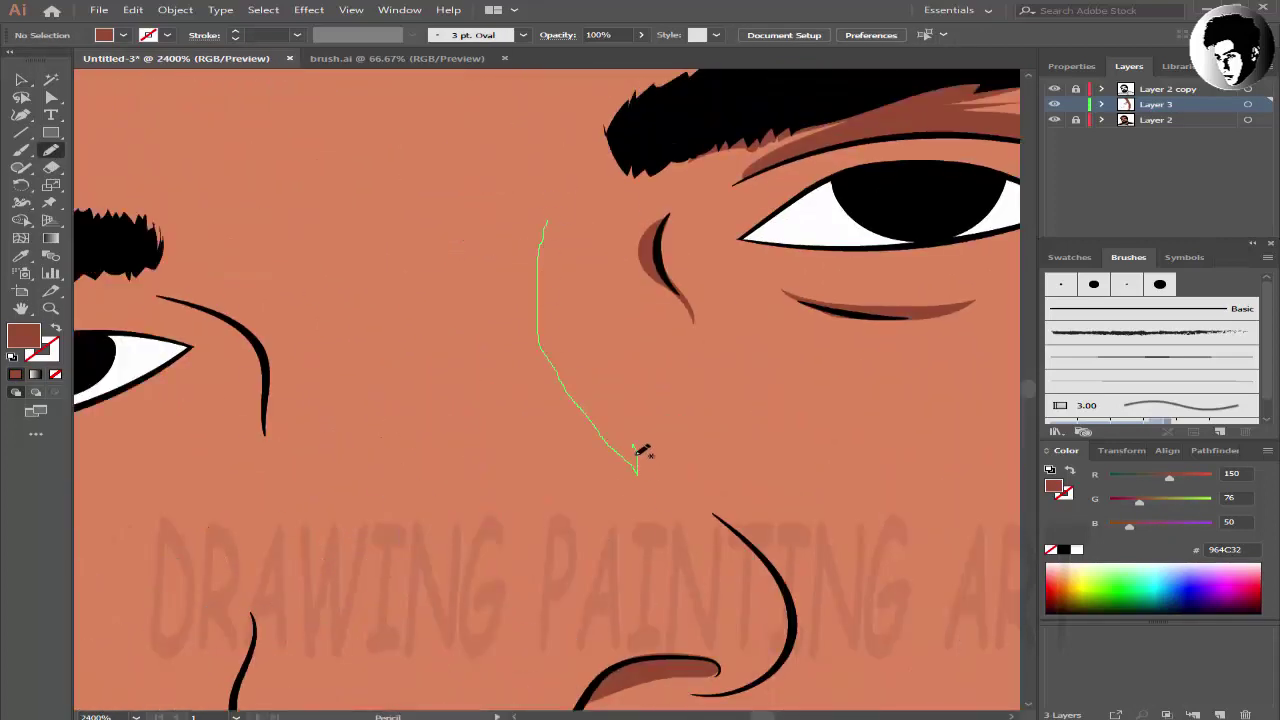
pyautogui.moveTo(641, 451); pyautogui.dragTo(395, 500)
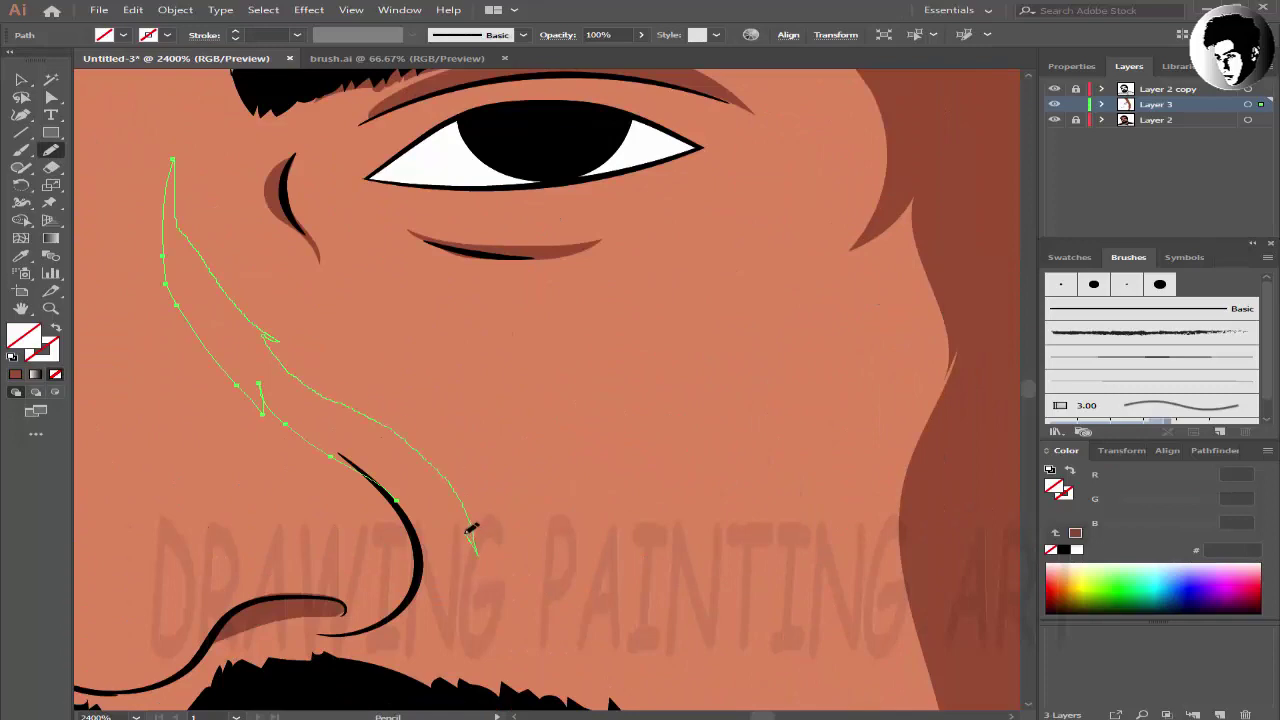
pyautogui.moveTo(340, 462); pyautogui.dragTo(458, 457)
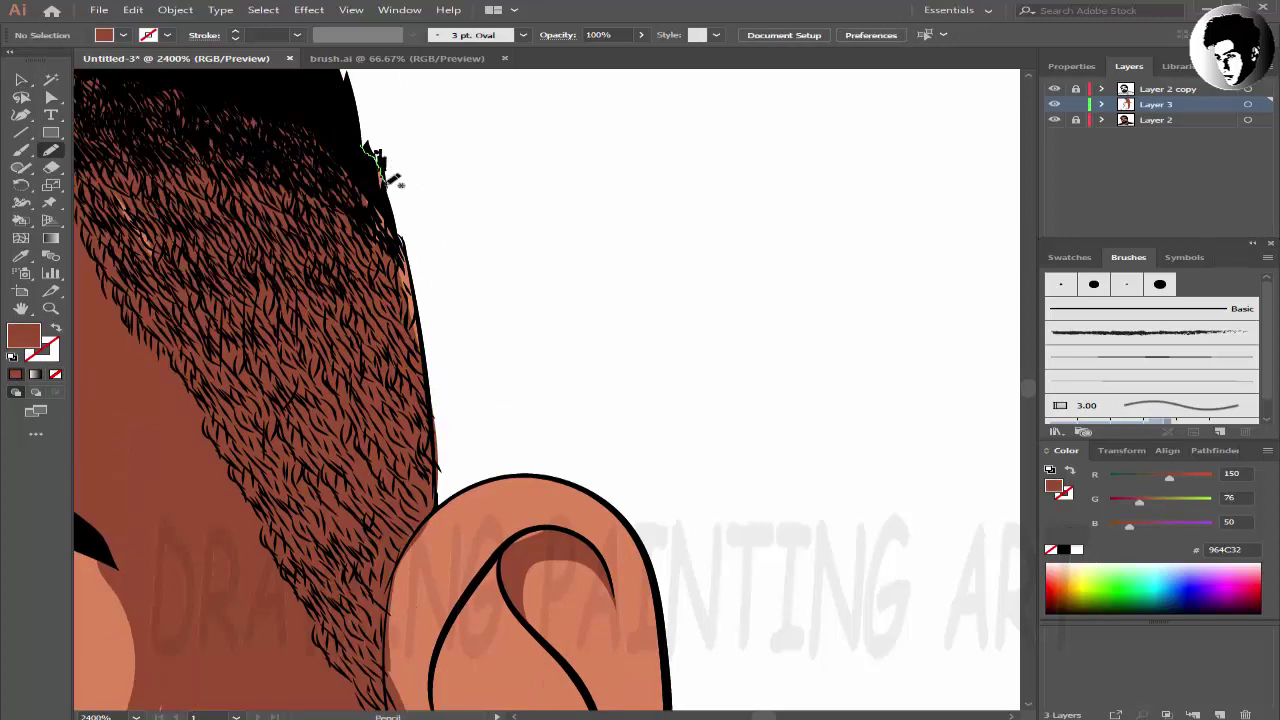
# - Shade the ear's top and inner folds, above and under the earlobe, in dark brown, then deselect
pyautogui.moveTo(357, 401); pyautogui.dragTo(398, 377)
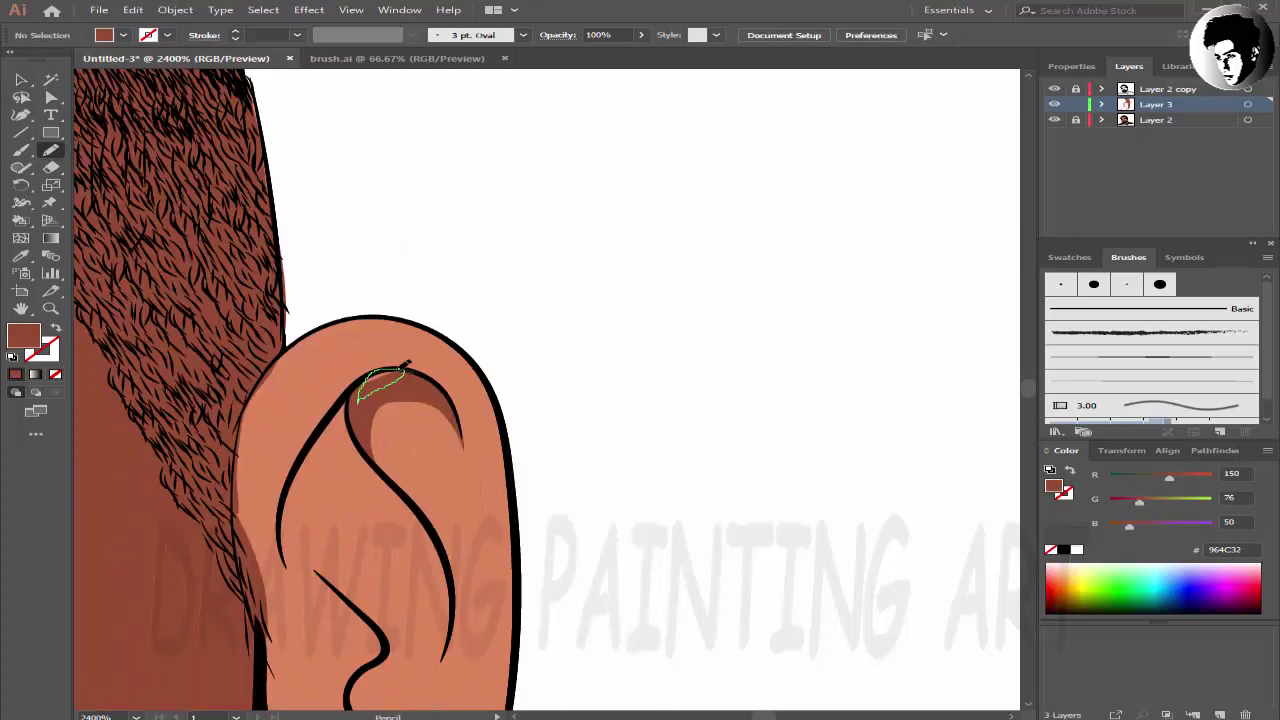
pyautogui.press('v')
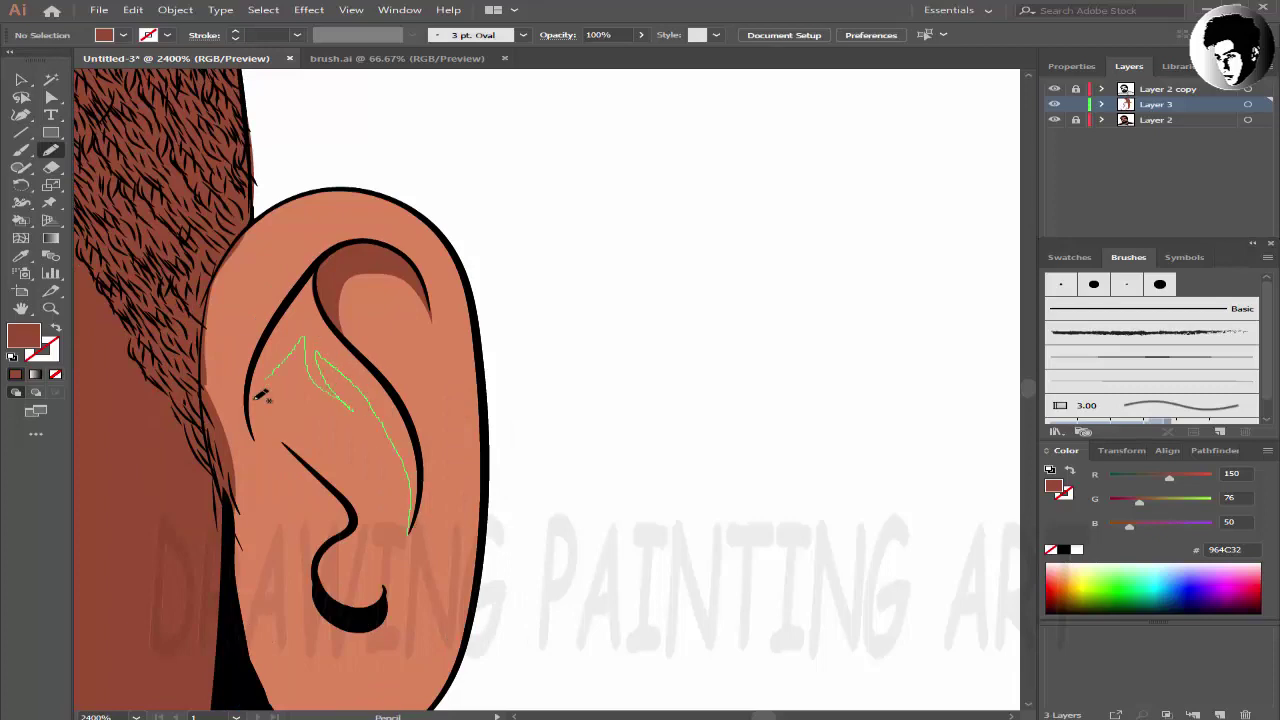
pyautogui.moveTo(418, 500); pyautogui.dragTo(410, 528)
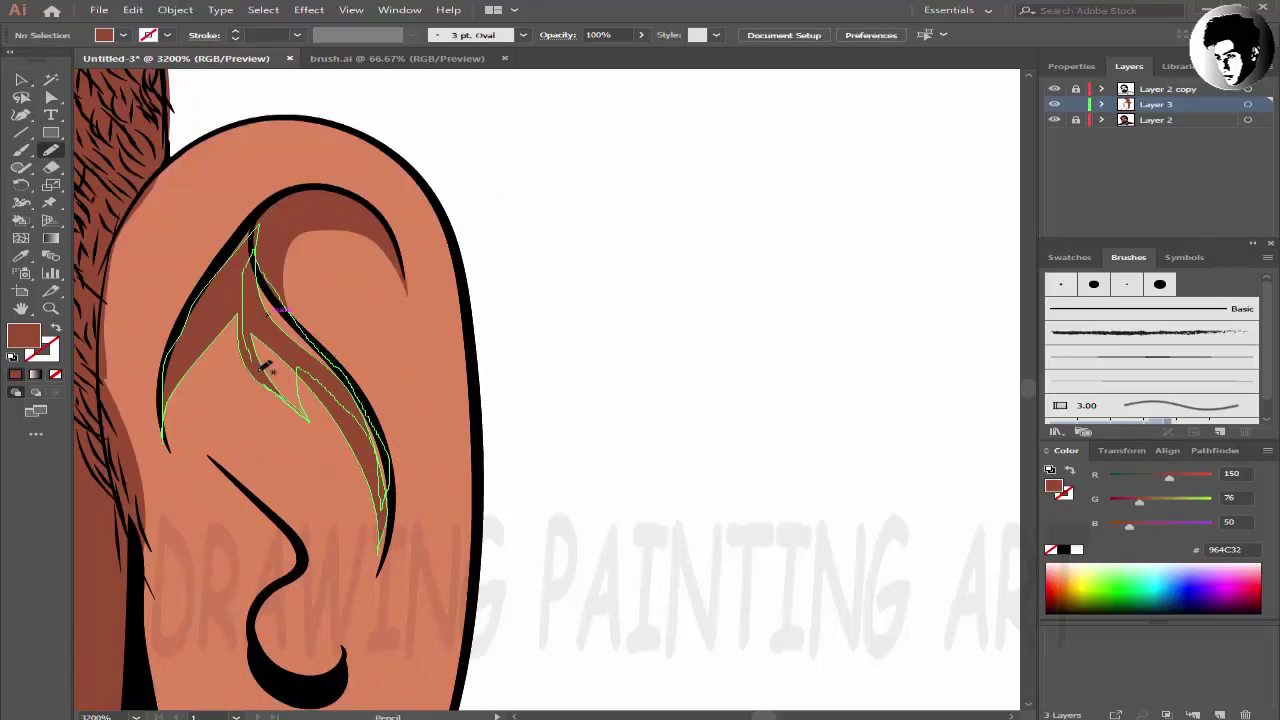
pyautogui.moveTo(175, 458); pyautogui.dragTo(210, 483)
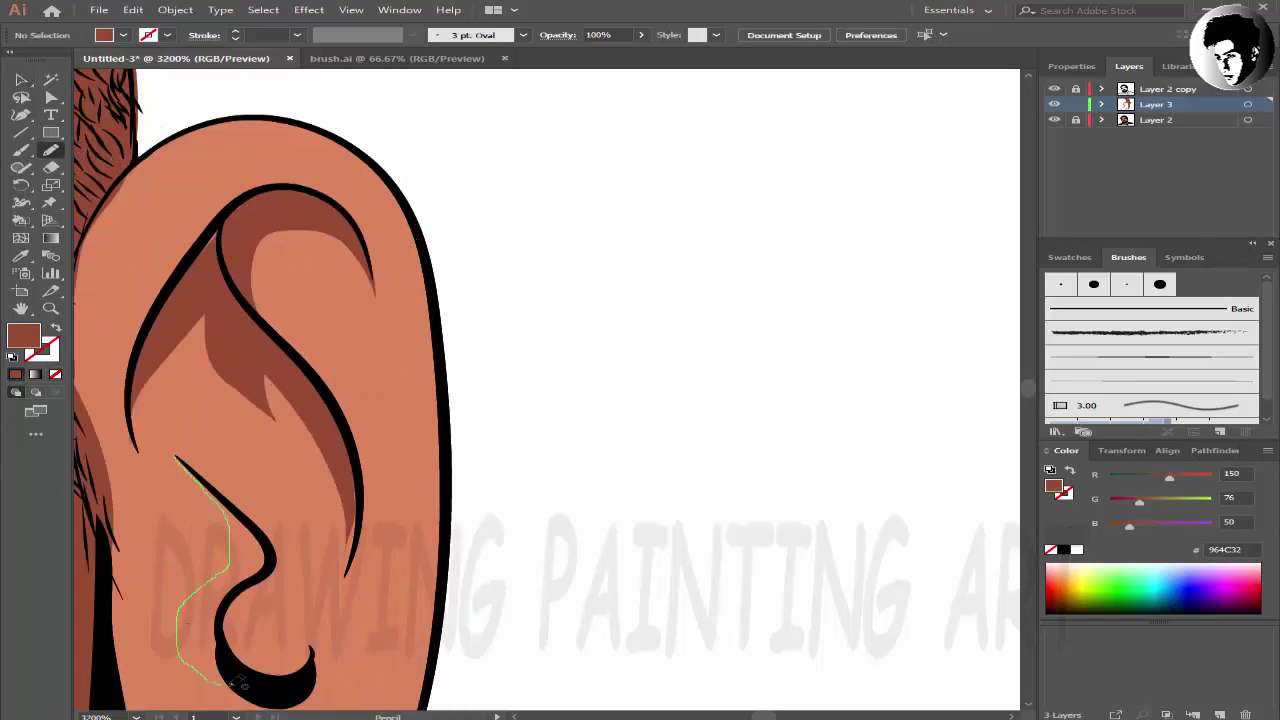
pyautogui.moveTo(258, 522); pyautogui.dragTo(180, 462)
pyautogui.scroll(-3, 366, 91)
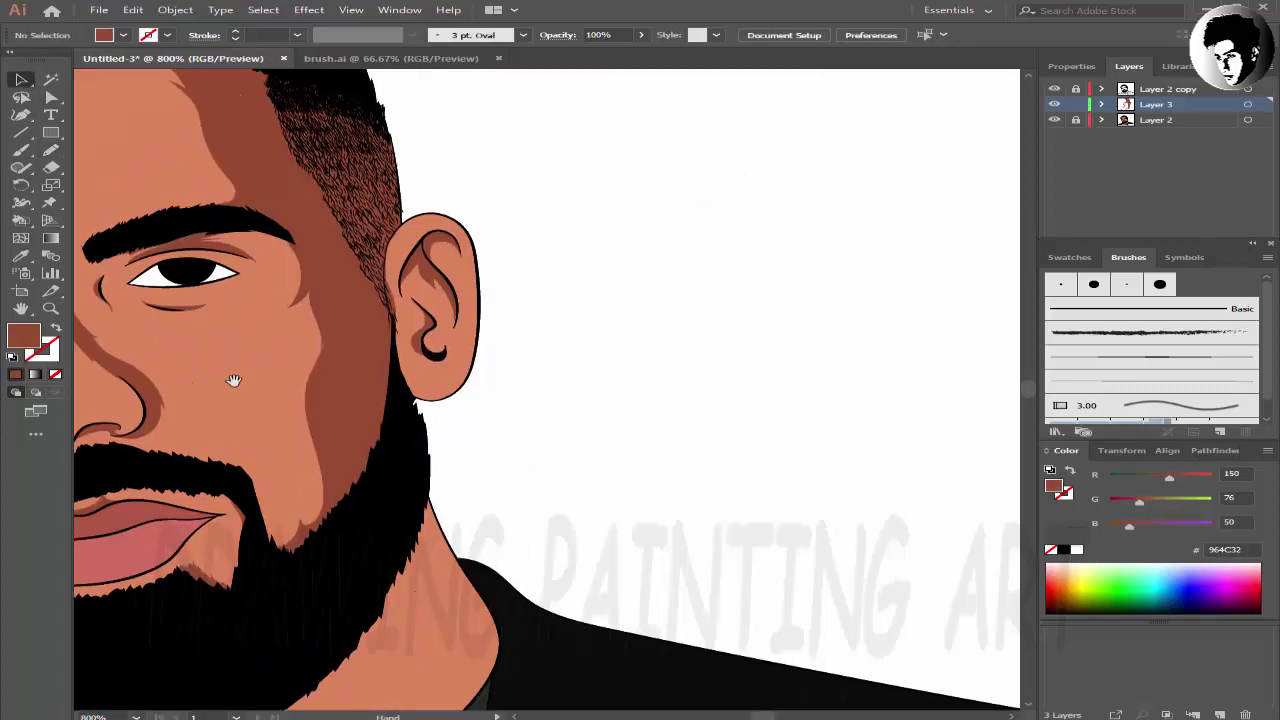
pyautogui.scroll(3, 205, 322)
pyautogui.moveTo(157, 289); pyautogui.dragTo(397, 354)
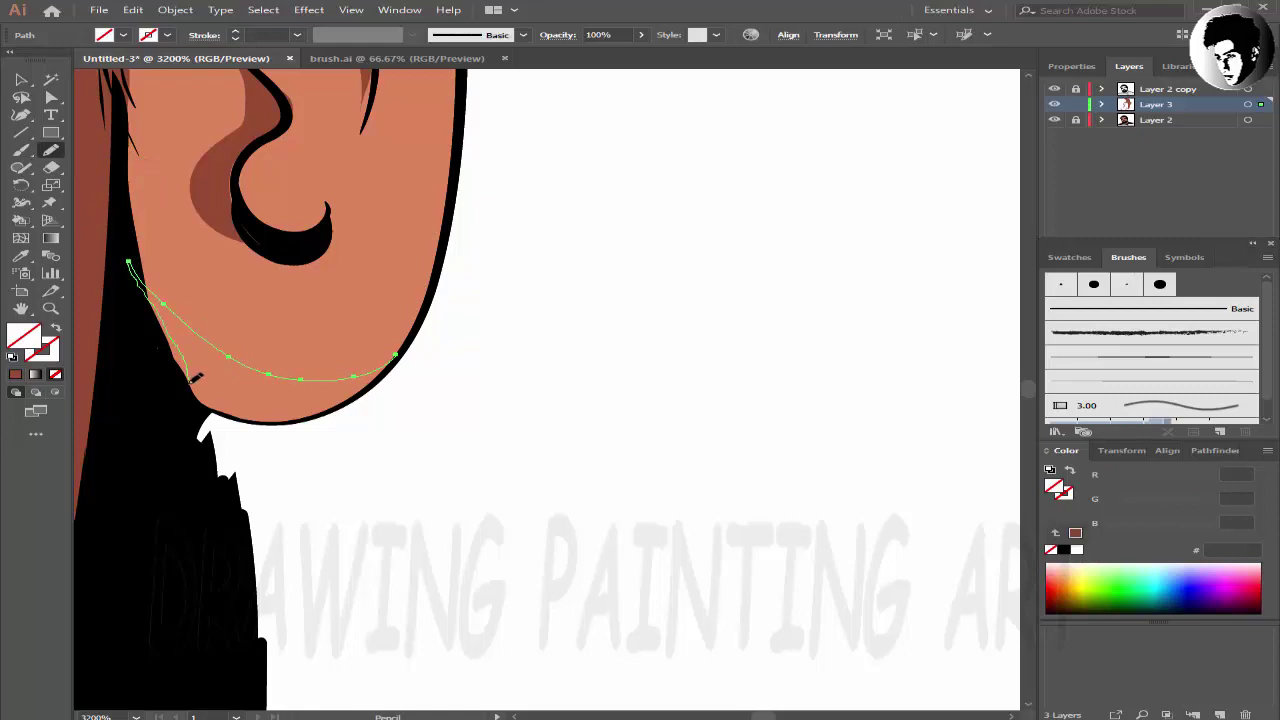
pyautogui.hotkey('ctrl', 'shift', 'a')
pyautogui.press('v')
pyautogui.scroll(-5, 615, 289)
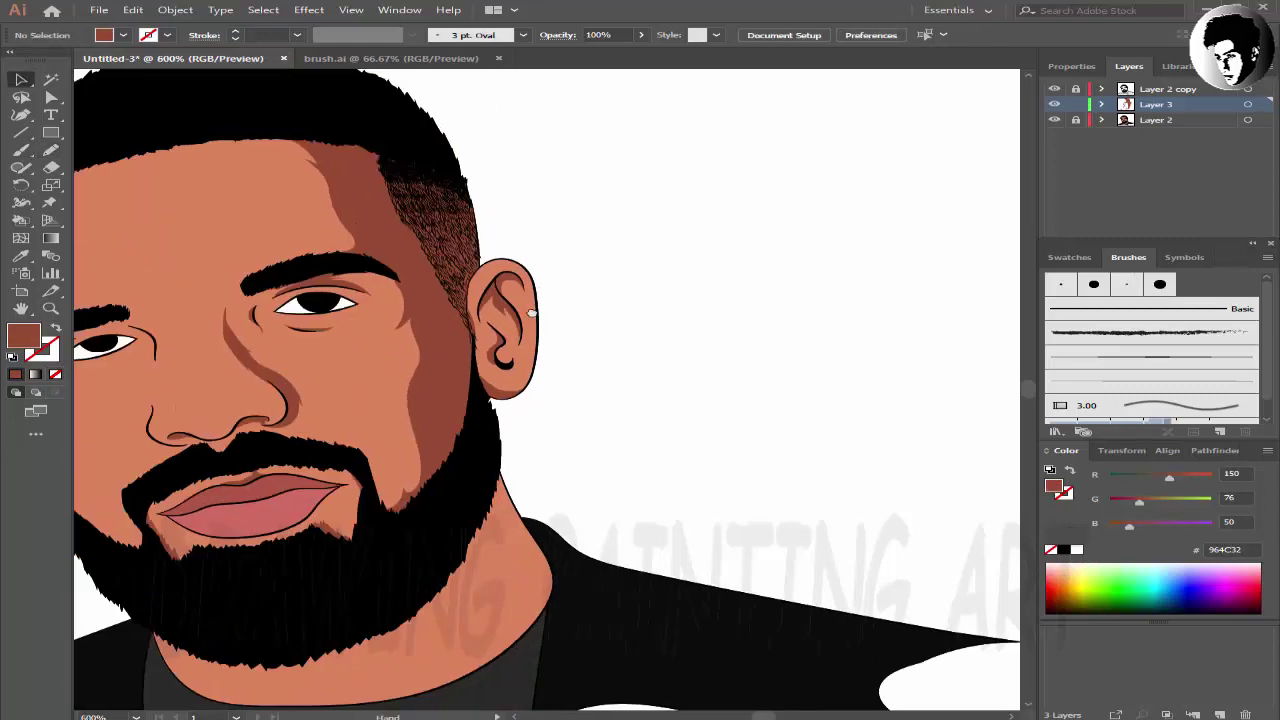
# - Begin a Pencil shadow shape along the left temple
pyautogui.scroll(3, 615, 289)
pyautogui.click(51, 150)
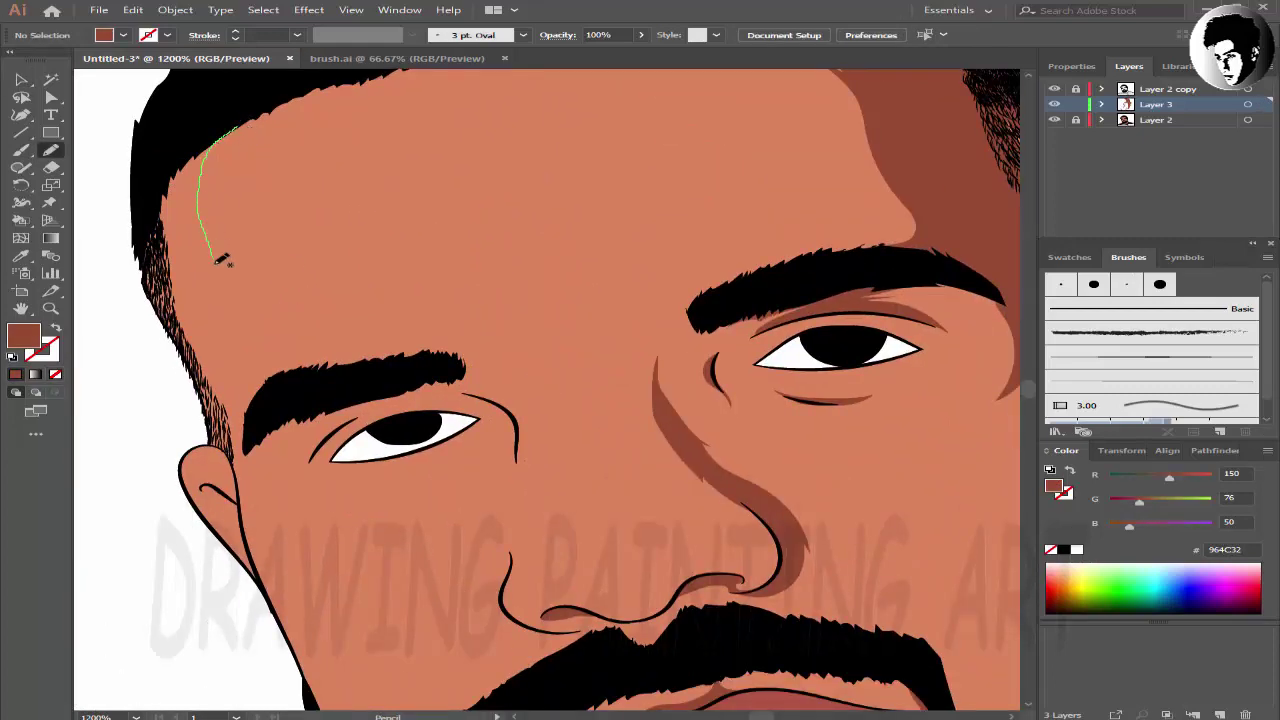
pyautogui.moveTo(245, 340); pyautogui.dragTo(288, 370)
pyautogui.moveTo(316, 372); pyautogui.dragTo(302, 215)
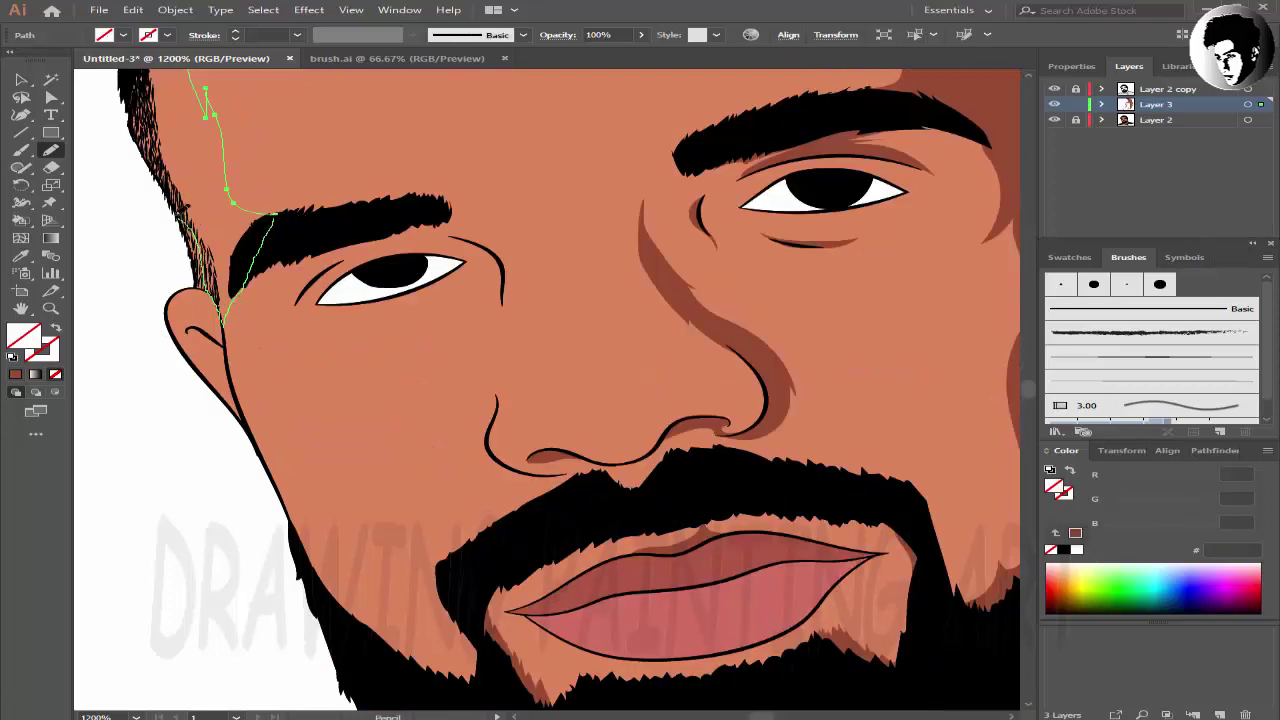
pyautogui.moveTo(130, 75); pyautogui.dragTo(198, 357)
# - Paint fine brown hair strokes along the left sideburn with the Paintbrush
pyautogui.click(15, 374)
pyautogui.moveTo(143, 163); pyautogui.dragTo(118, 103)
pyautogui.press('b')
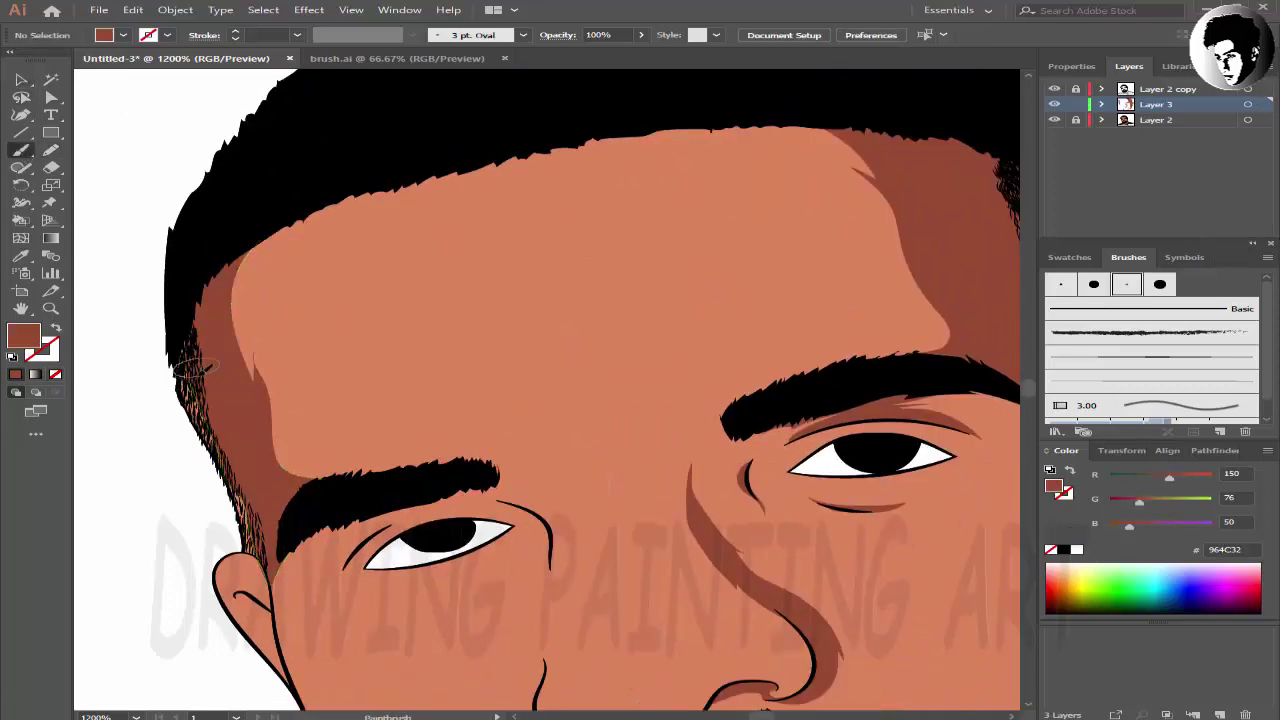
pyautogui.moveTo(238, 422); pyautogui.dragTo(268, 516)
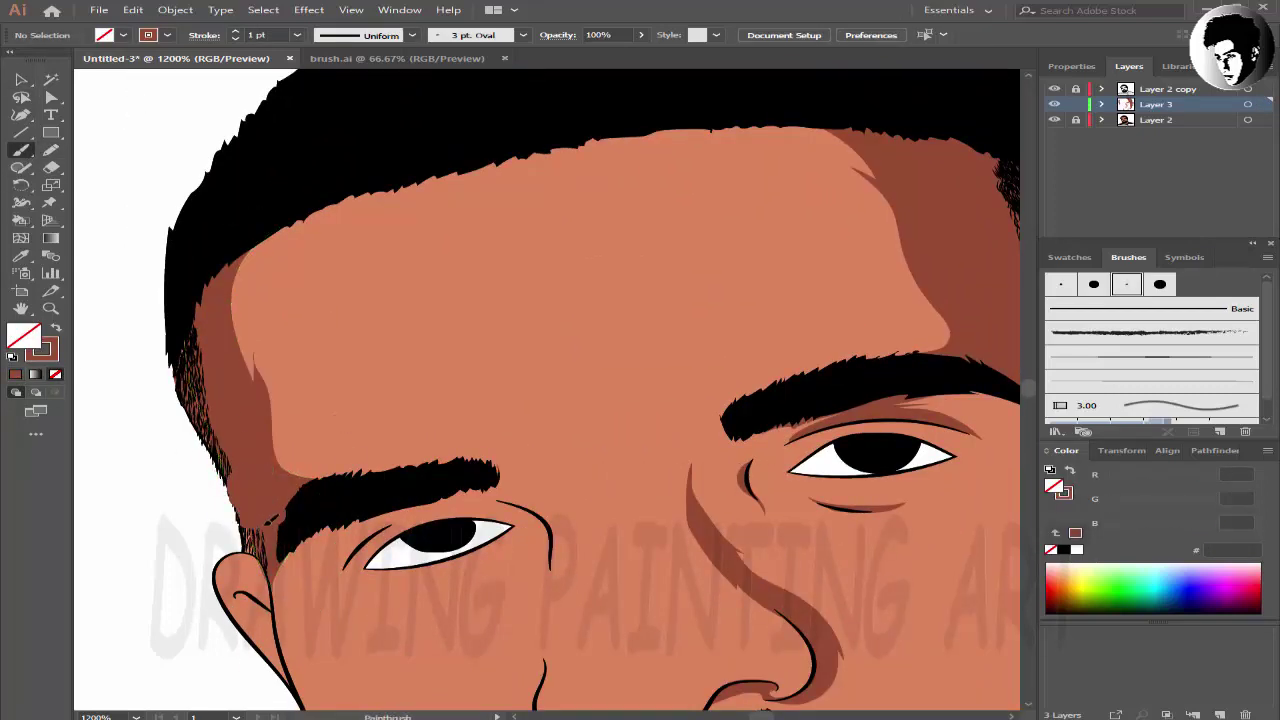
# - Trace a shadow shape beside the left eye and down the left temple
pyautogui.press('n')
pyautogui.moveTo(440, 520); pyautogui.dragTo(360, 295)
pyautogui.moveTo(255, 305); pyautogui.dragTo(305, 290)
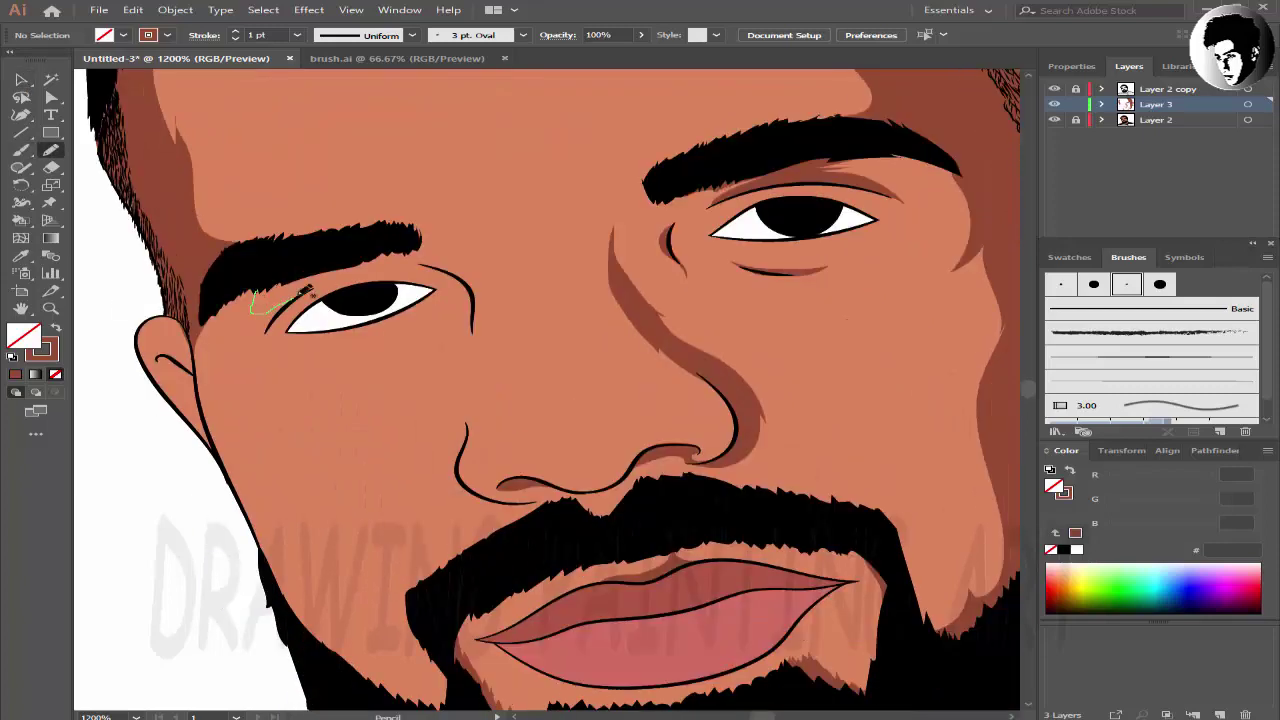
pyautogui.moveTo(209, 368); pyautogui.dragTo(105, 72)
pyautogui.press('v')
pyautogui.press('n')
# - Cut a skin-coloured notch into the mustache top and add a cheek shadow down the left jaw
pyautogui.moveTo(402, 266); pyautogui.dragTo(307, 211)
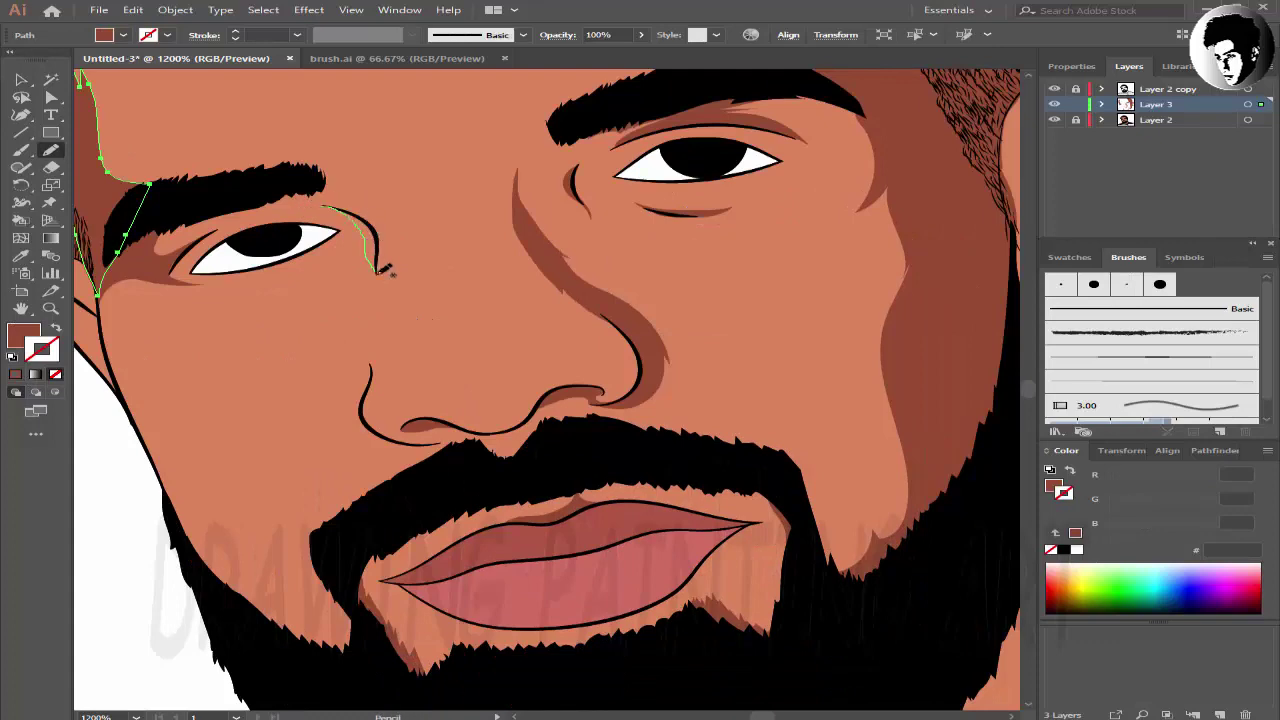
pyautogui.hotkey('ctrl', '-')
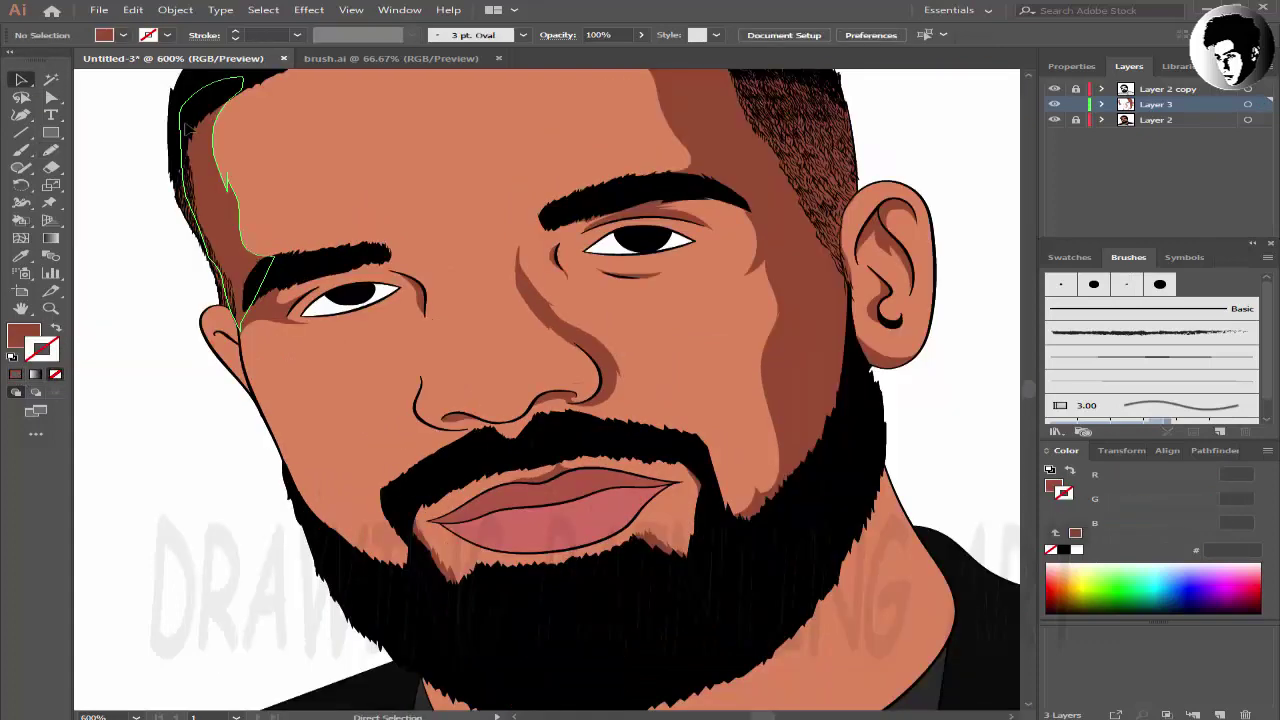
pyautogui.hotkey('ctrl', '+')
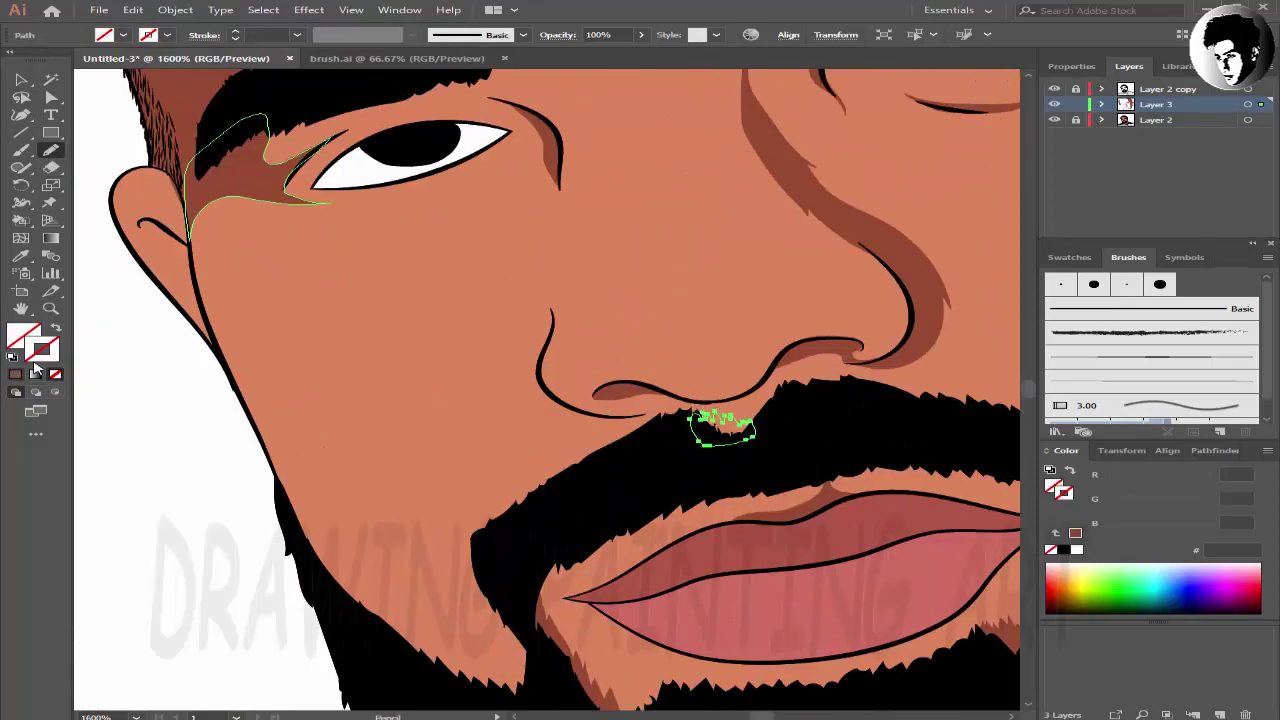
pyautogui.moveTo(371, 471); pyautogui.dragTo(393, 394)
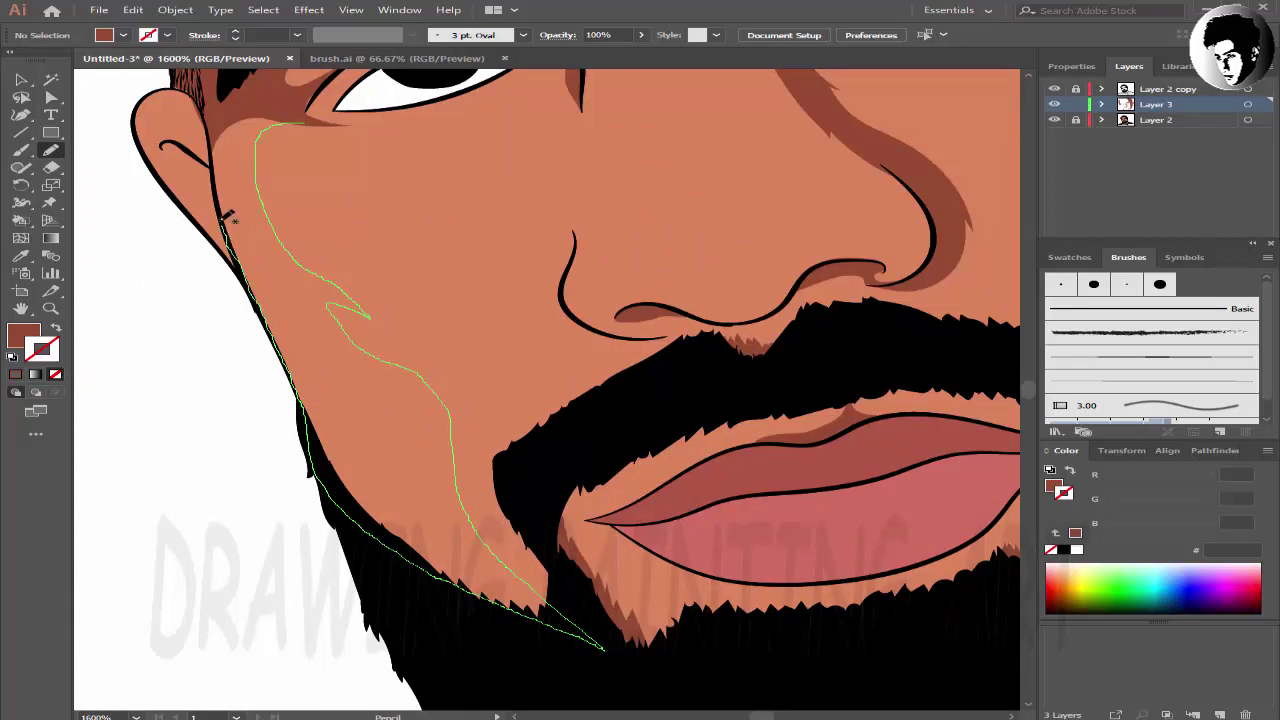
pyautogui.moveTo(297, 143); pyautogui.dragTo(300, 126)
pyautogui.press('v')
# - Draw a shadow shape along the left side of the nose
pyautogui.hotkey('ctrl', '0')
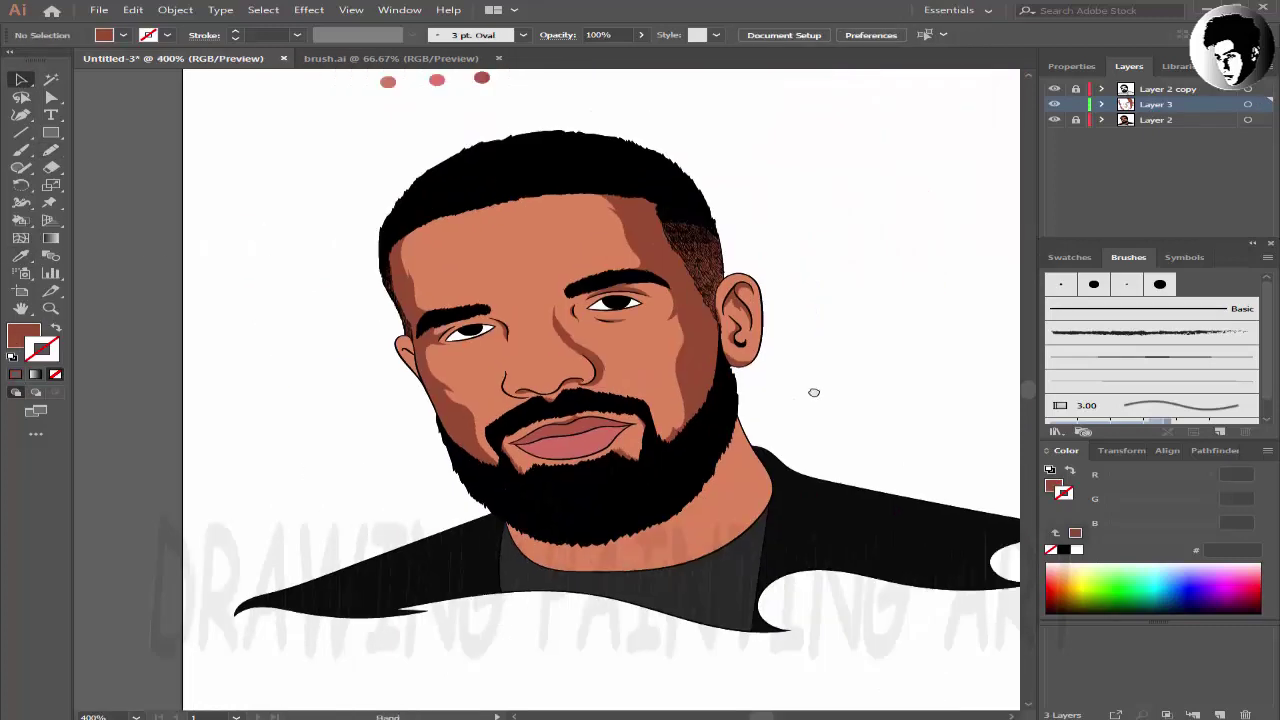
pyautogui.keyDown('alt'); pyautogui.scroll(5, 397, 357); pyautogui.keyUp('alt')
pyautogui.moveTo(292, 372); pyautogui.dragTo(425, 343)
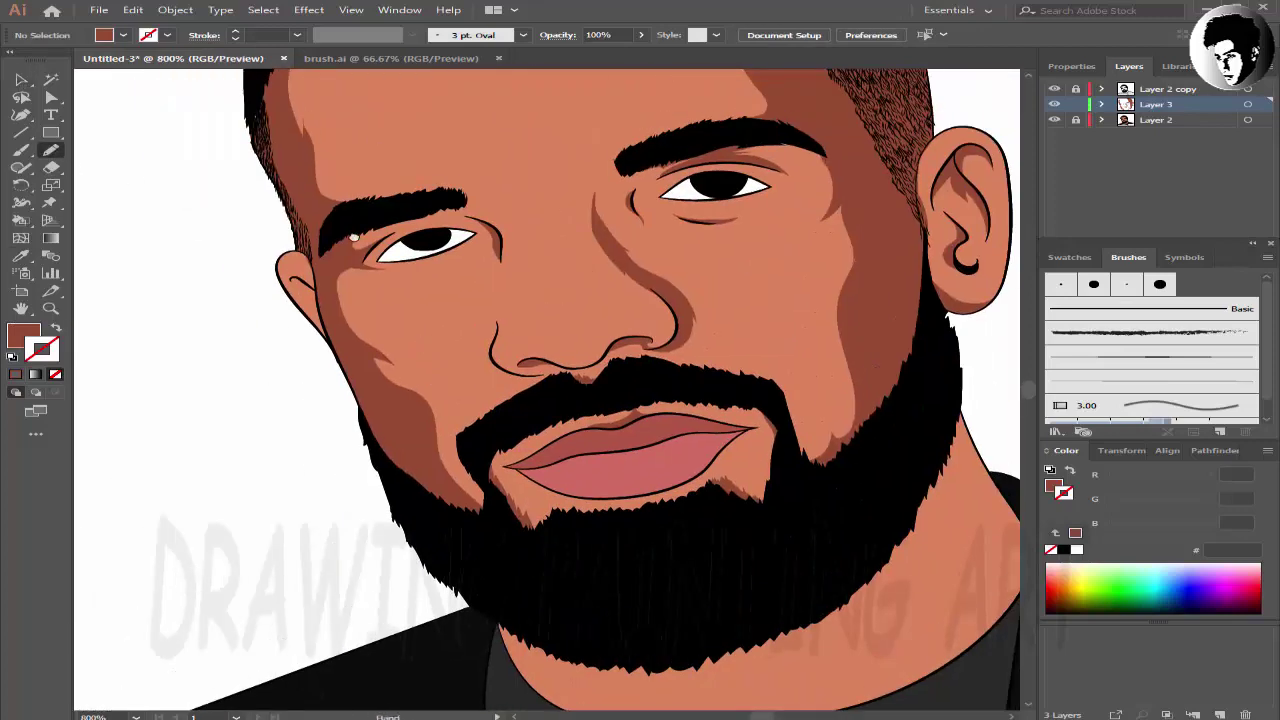
pyautogui.keyDown('alt'); pyautogui.scroll(3, 528, 300); pyautogui.keyUp('alt')
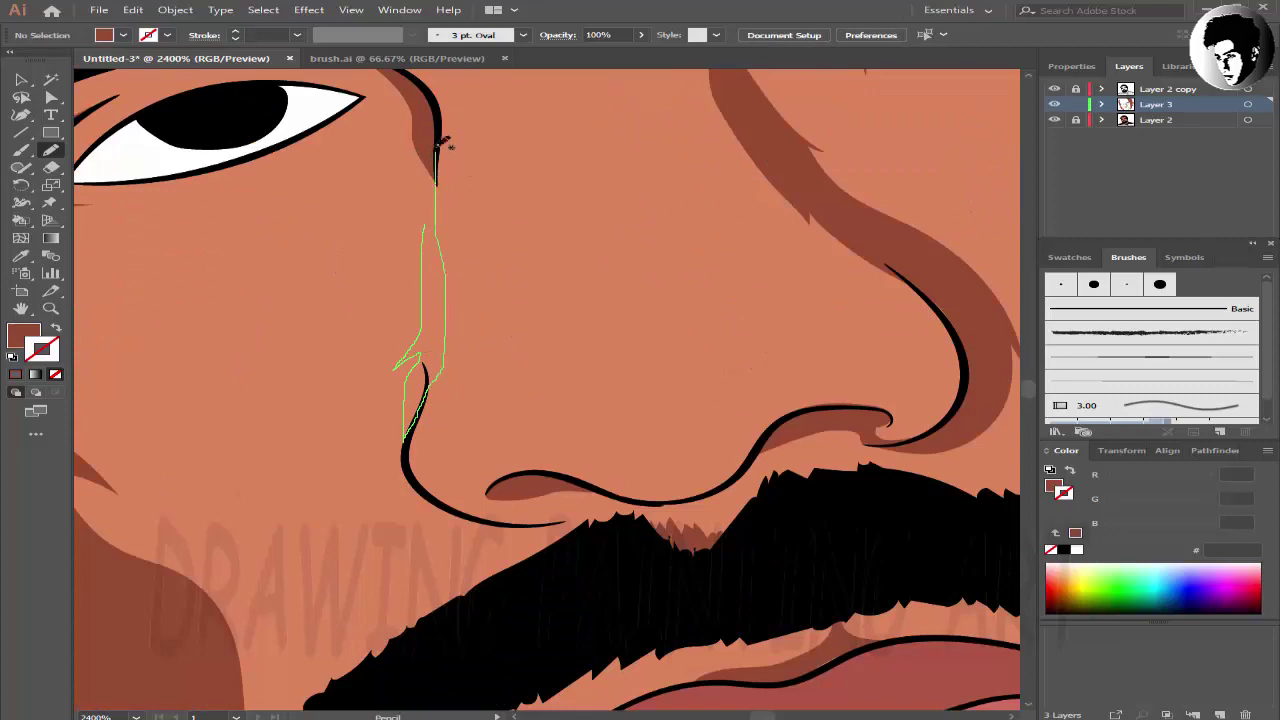
pyautogui.moveTo(385, 330); pyautogui.dragTo(396, 362)
pyautogui.hotkey('ctrl', 'shift', 'a')
pyautogui.hotkey('ctrl', '0')
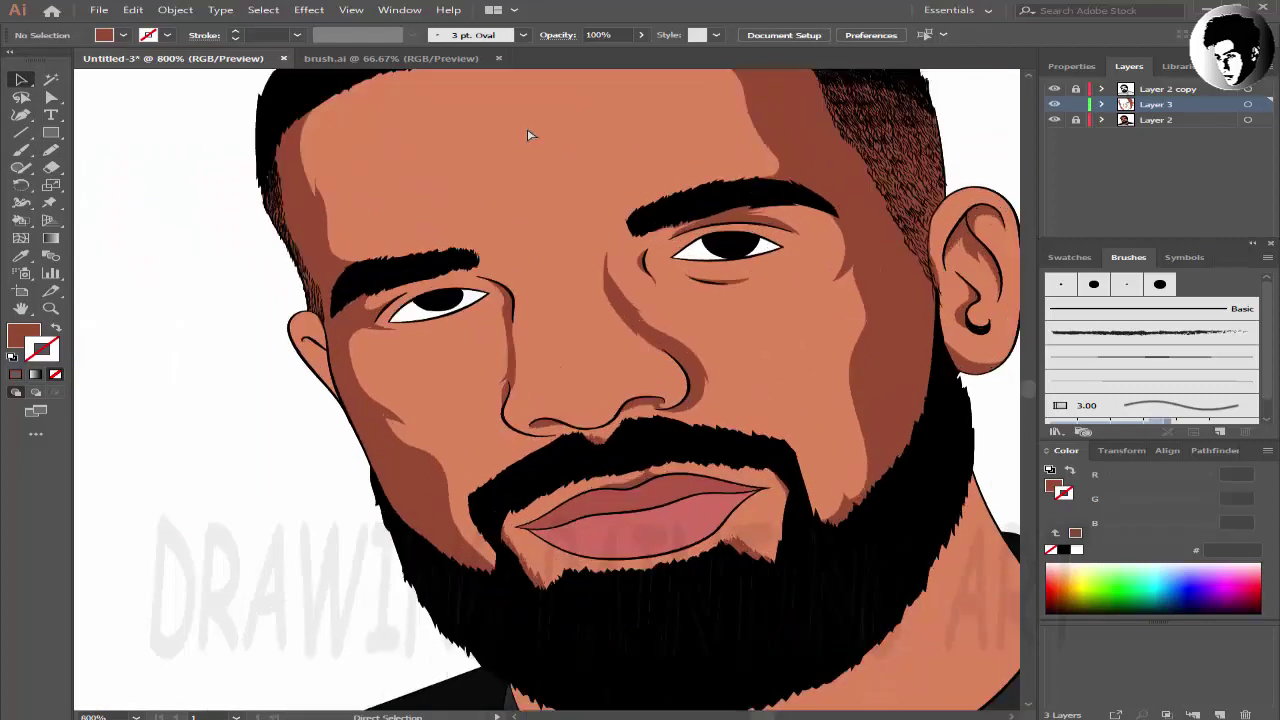
# - Add another shadow strip beside the nose and a small shadow above the nostril
pyautogui.scroll(8, 528, 128)
pyautogui.hotkey('ctrl', '+')
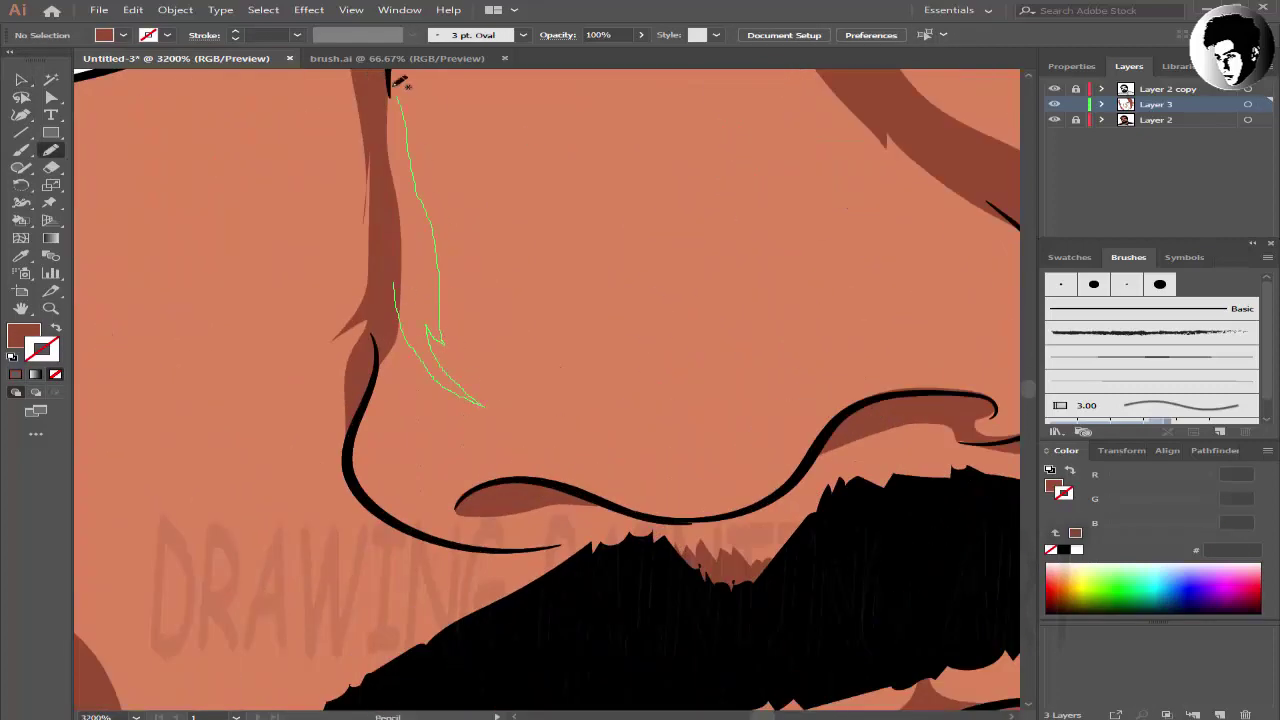
pyautogui.moveTo(375, 272); pyautogui.dragTo(360, 285)
pyautogui.hotkey('ctrl', 'shift', 'a')
pyautogui.hotkey('ctrl', '0')
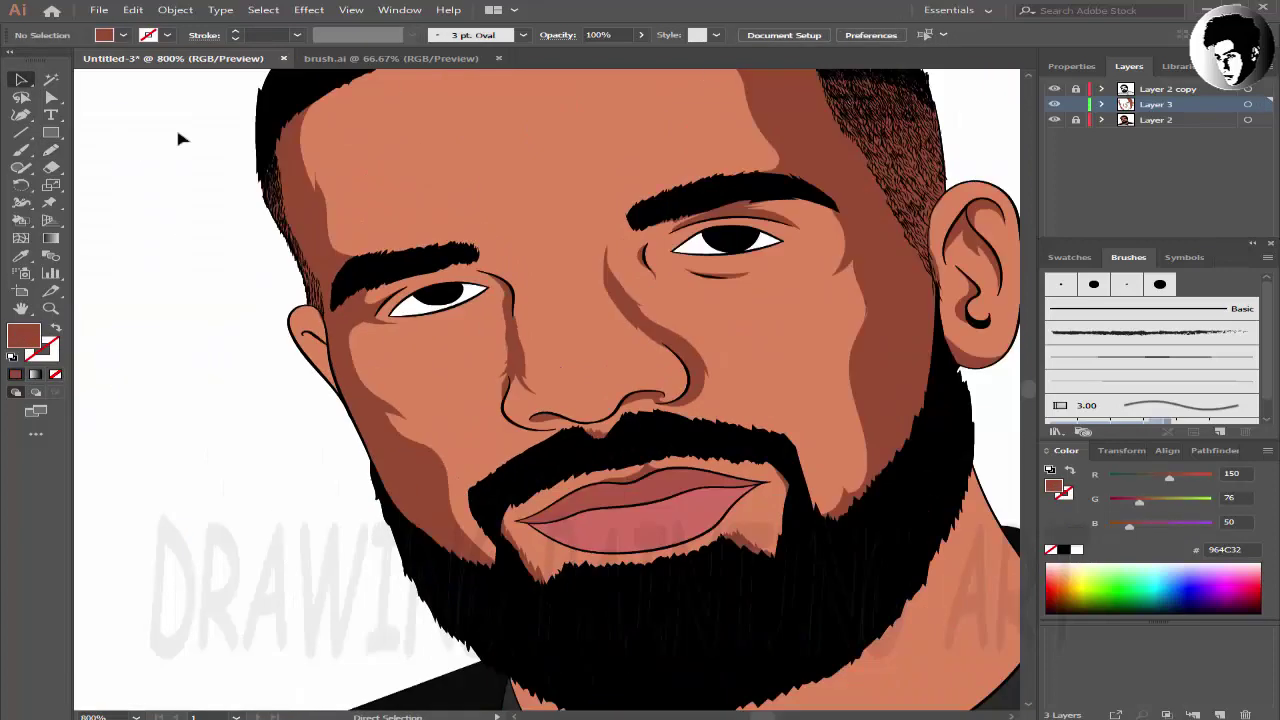
pyautogui.hotkey('ctrl', '+')
pyautogui.hotkey('ctrl', '+')
pyautogui.hotkey('ctrl', '+')
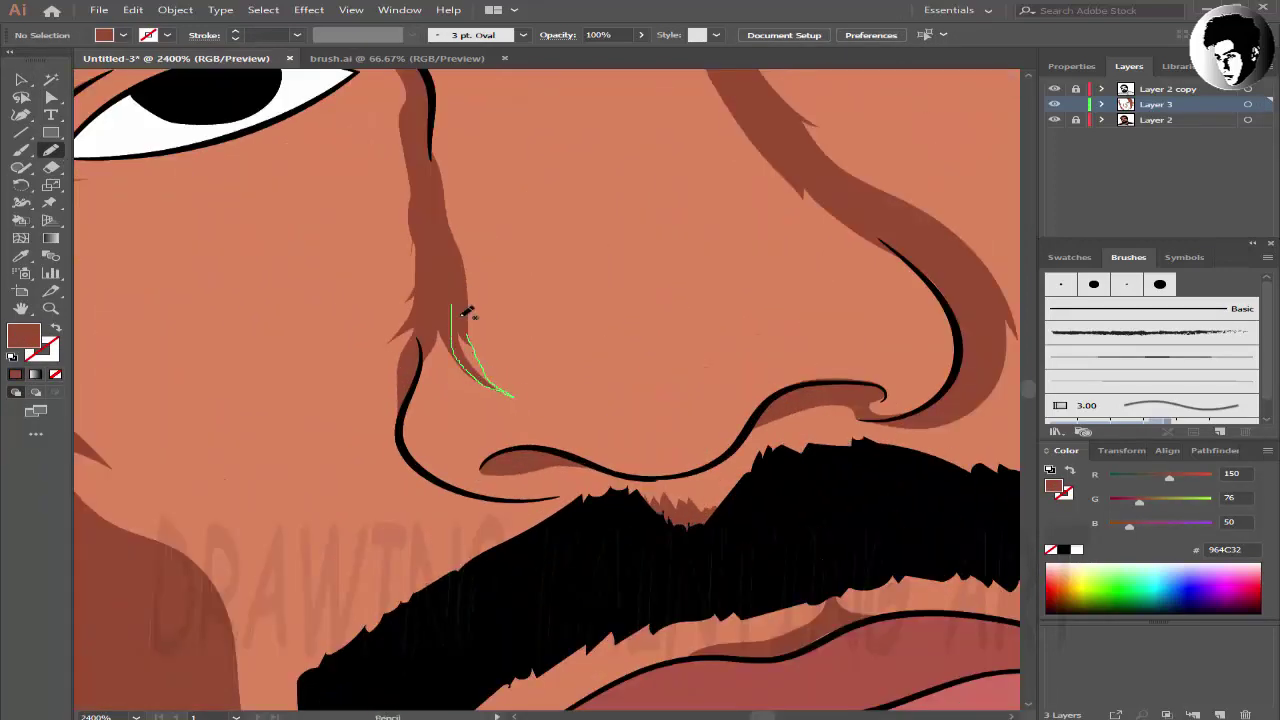
pyautogui.moveTo(466, 312); pyautogui.dragTo(458, 302)
pyautogui.hotkey('ctrl', '0')
pyautogui.hotkey('ctrl', '+')
pyautogui.hotkey('ctrl', '+')
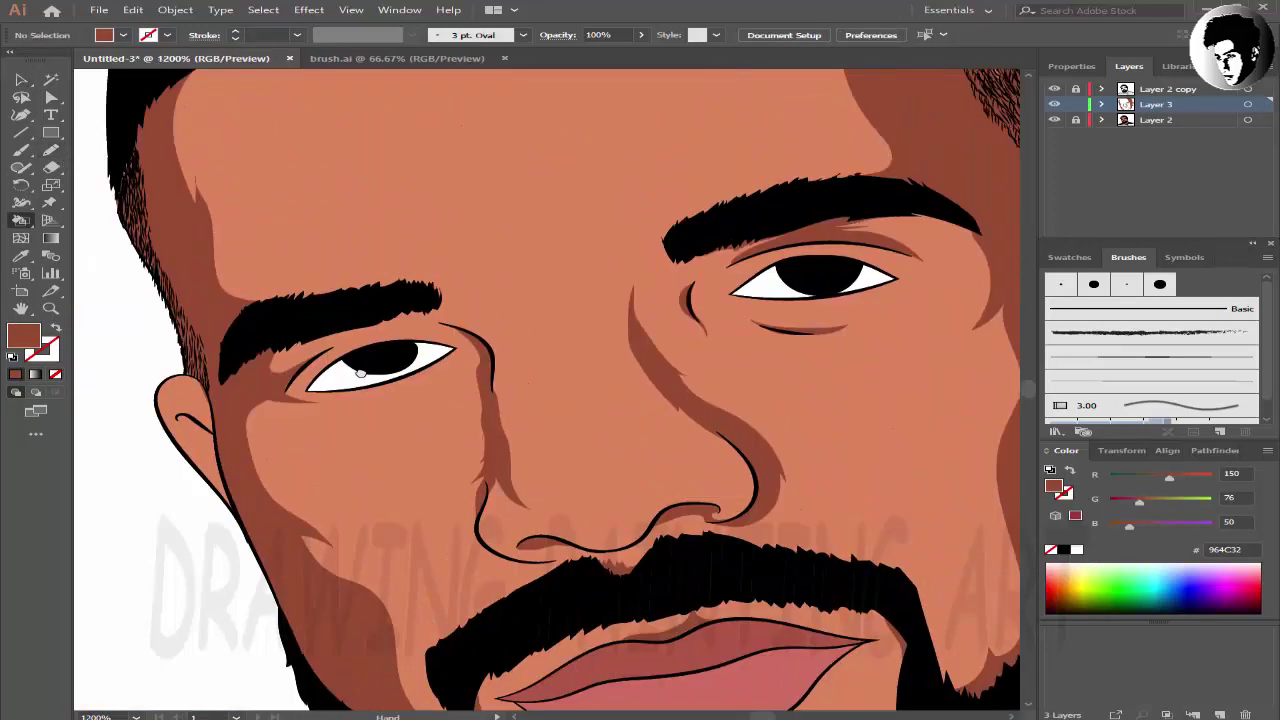
# - Trace shadow shapes along the hairline and the eyebrow
pyautogui.moveTo(360, 372); pyautogui.dragTo(355, 567)
pyautogui.moveTo(707, 146); pyautogui.dragTo(810, 156)
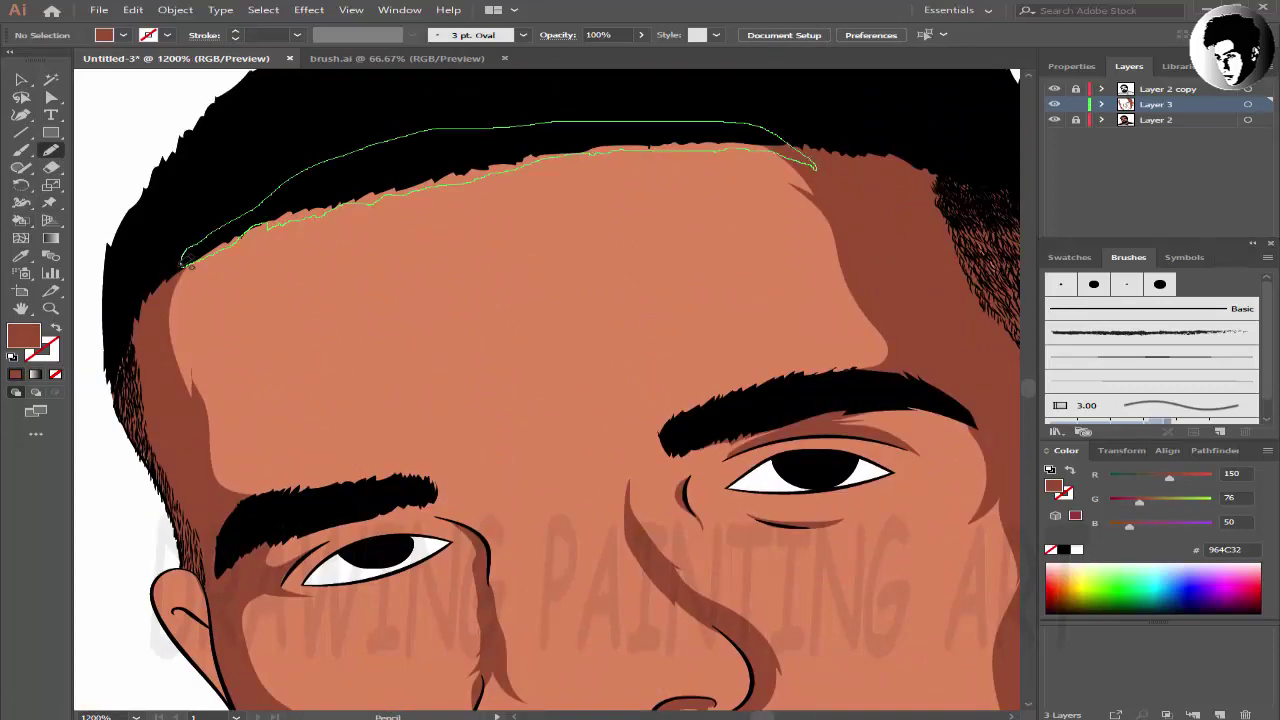
pyautogui.hotkey('ctrl', '+')
pyautogui.hotkey('ctrl', '-')
pyautogui.hotkey('ctrl', '-')
pyautogui.hotkey('ctrl', '+')
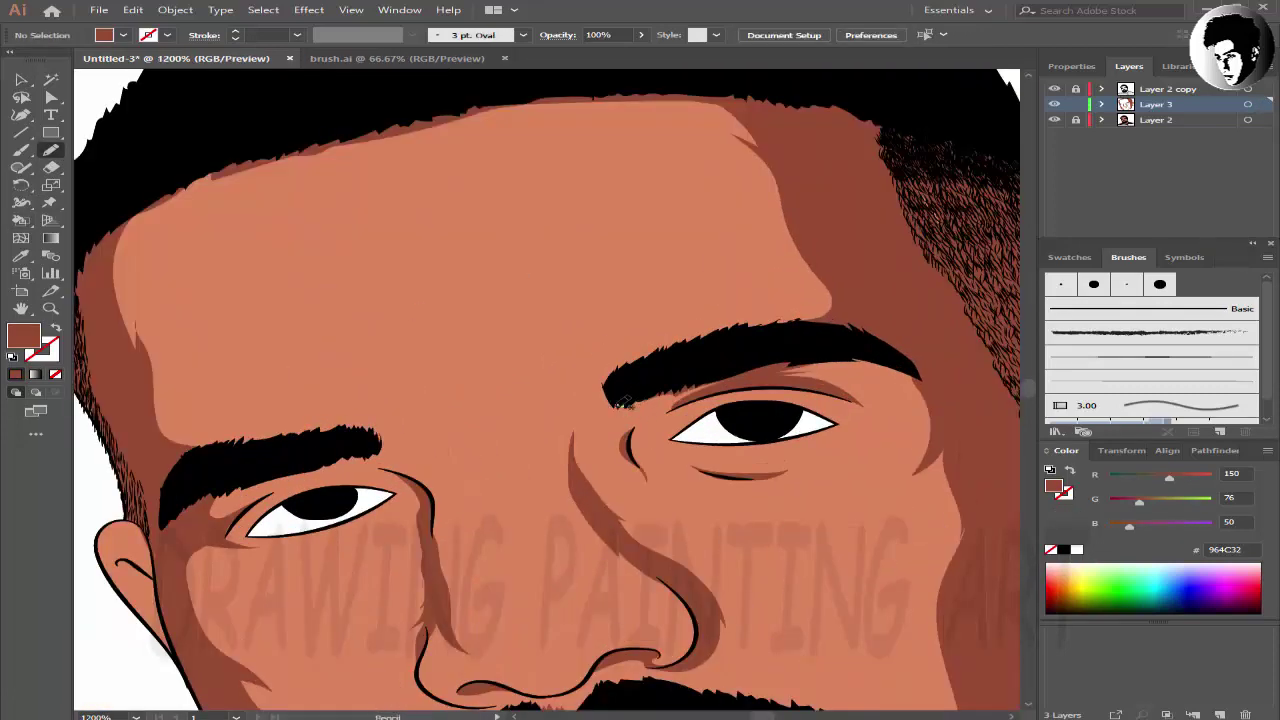
pyautogui.hotkey('ctrl', '-')
pyautogui.hotkey('ctrl', '-')
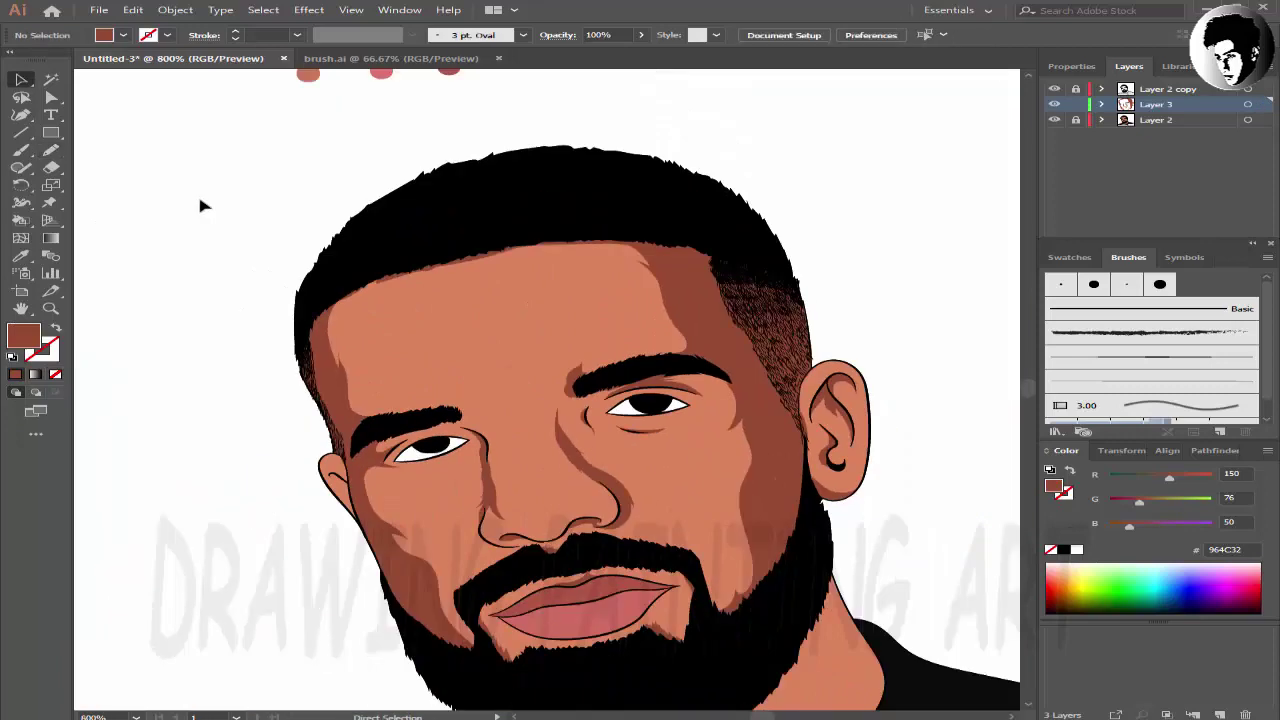
pyautogui.hotkey('ctrl', '+')
pyautogui.hotkey('ctrl', 'shift', 'a')
pyautogui.hotkey('ctrl', '-')
pyautogui.hotkey('ctrl', '+')
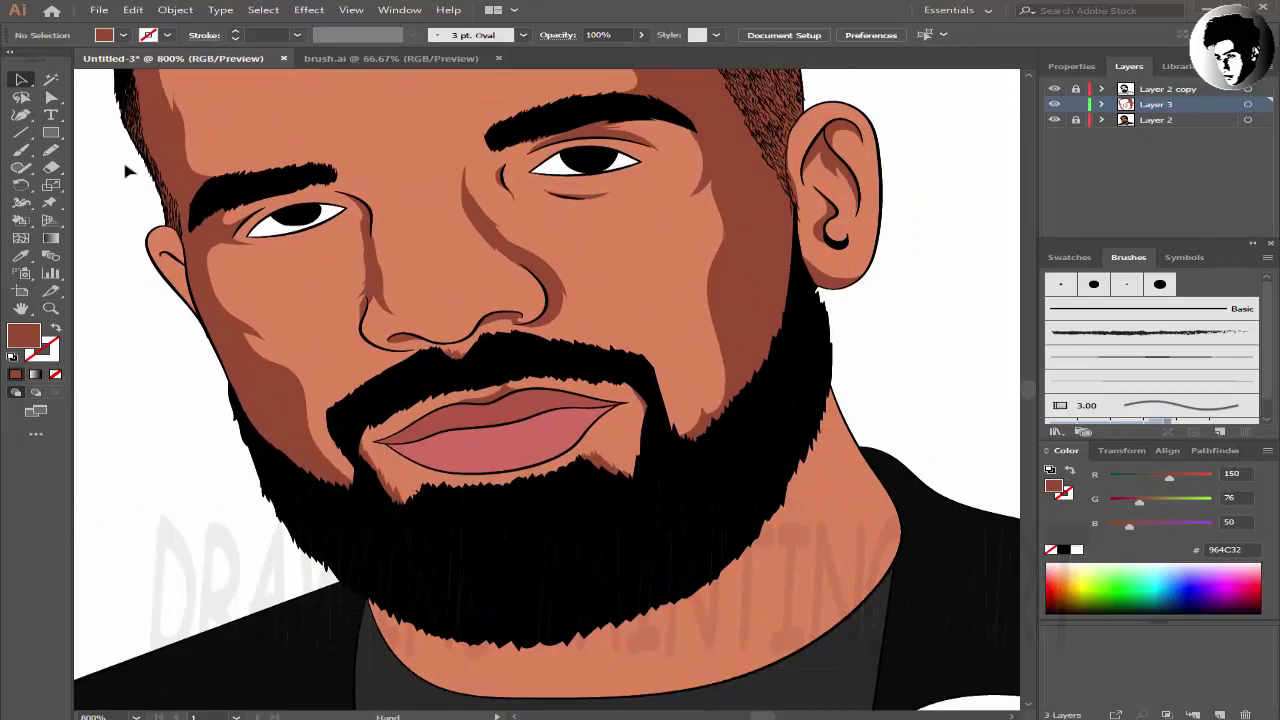
pyautogui.press('n')
pyautogui.hotkey('ctrl', '+')
# - Draw a brown shadow down the right side of the neck and refine its edge
pyautogui.moveTo(703, 322); pyautogui.dragTo(758, 465)
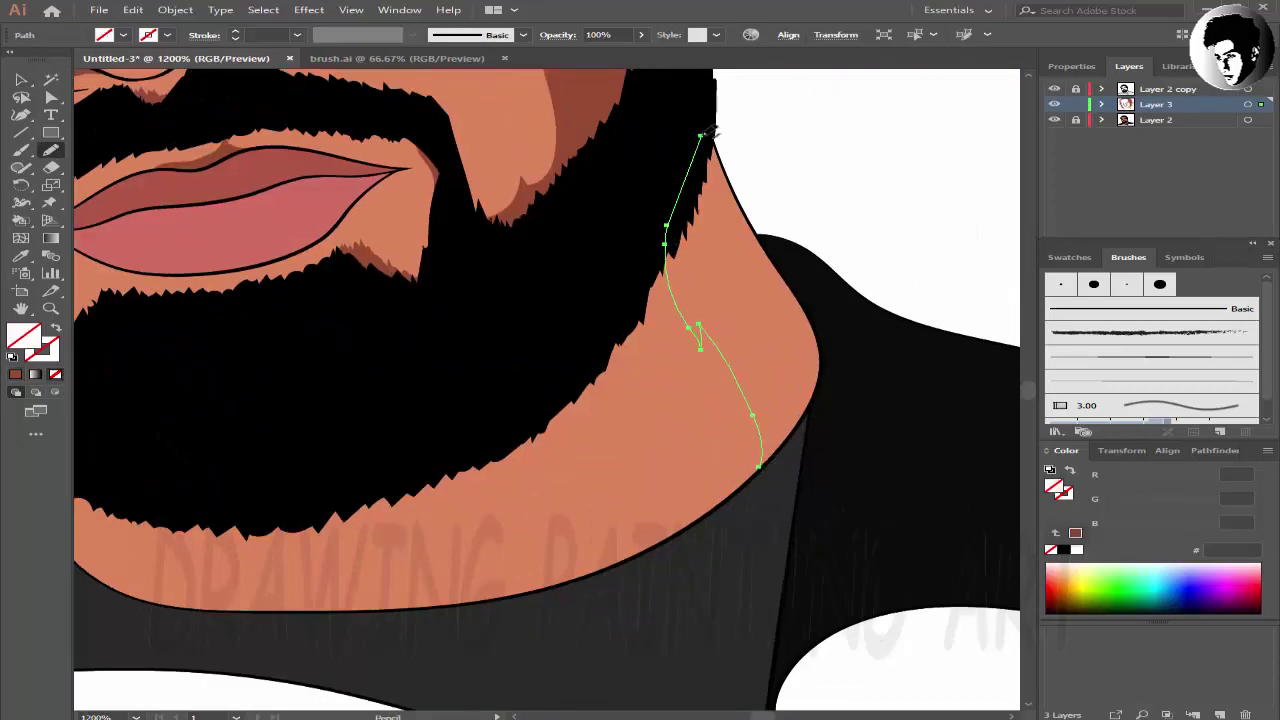
pyautogui.moveTo(815, 312); pyautogui.dragTo(817, 340)
pyautogui.moveTo(764, 463); pyautogui.dragTo(519, 358)
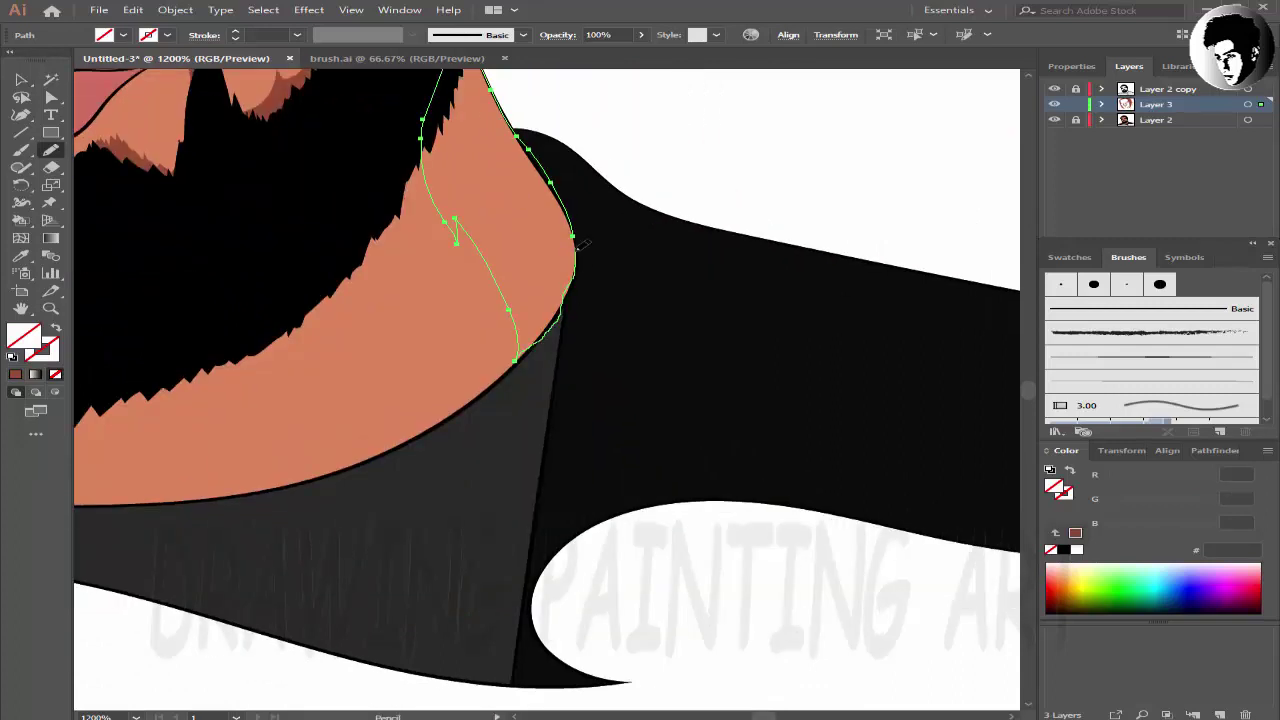
pyautogui.press('v')
pyautogui.hotkey('ctrl', 'shift', 'a')
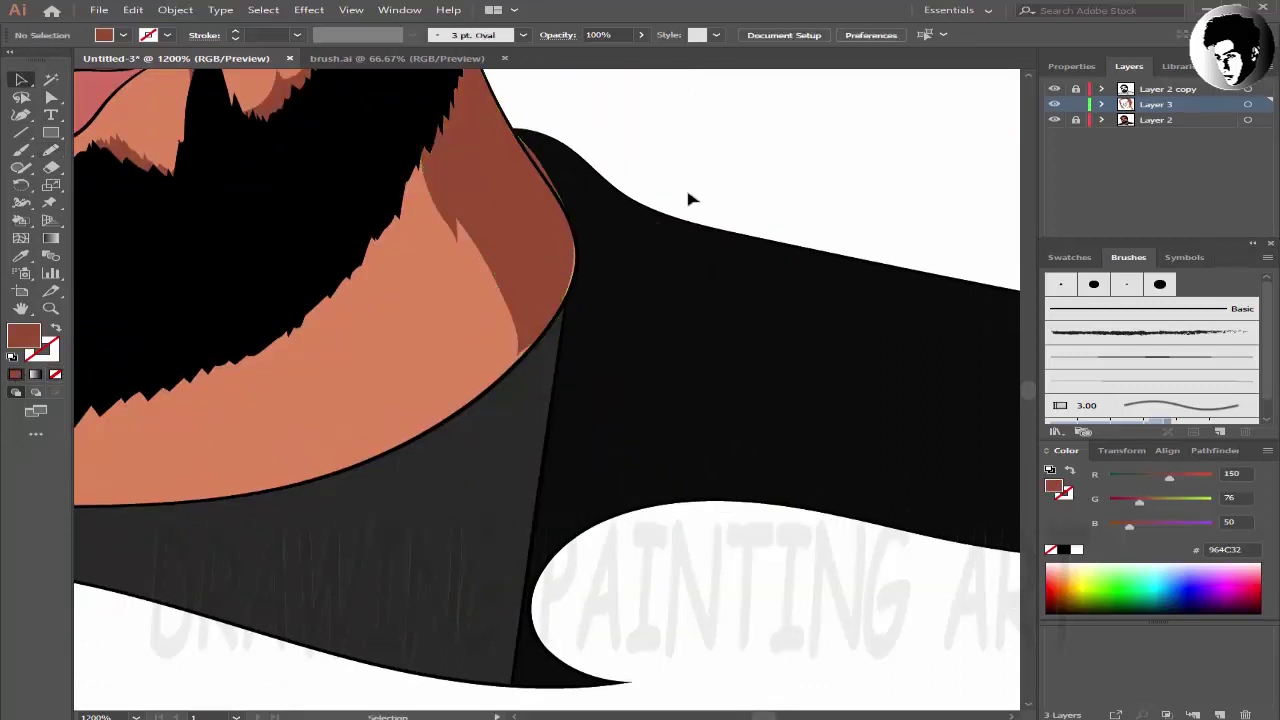
pyautogui.scroll(2, 743, 186)
pyautogui.press('n')
pyautogui.moveTo(308, 580); pyautogui.dragTo(352, 547)
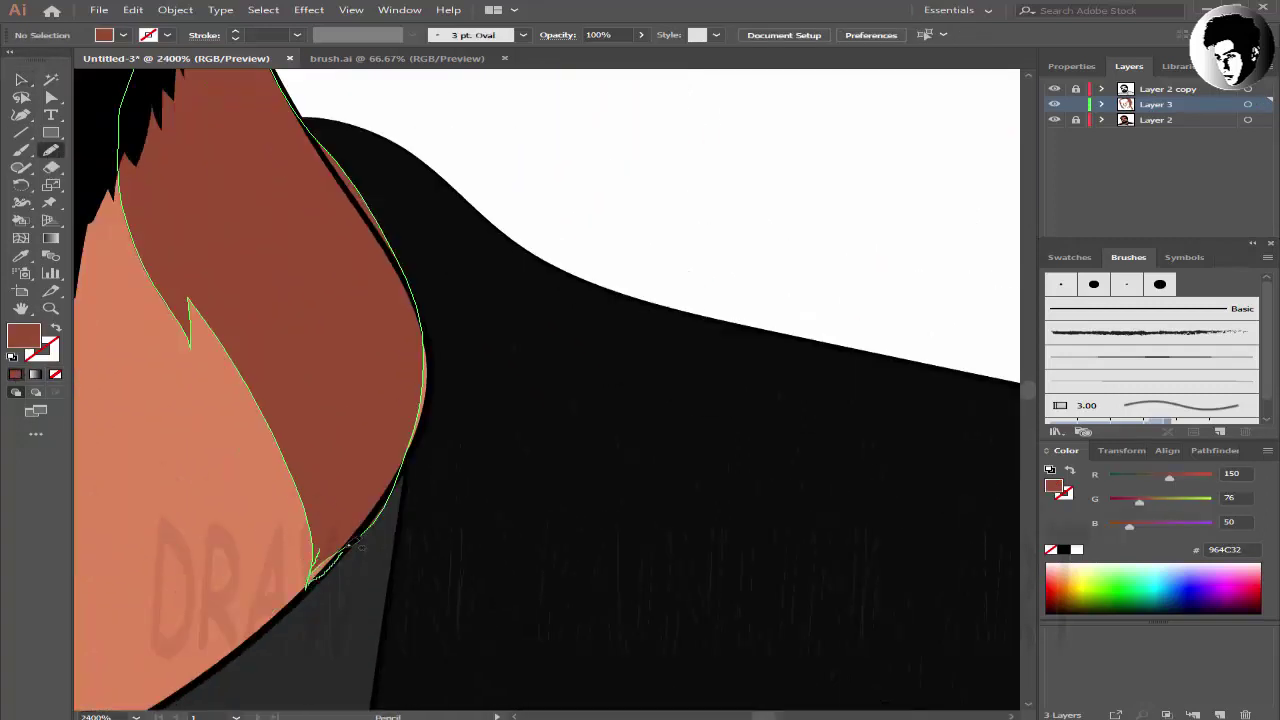
pyautogui.hotkey('ctrl', 'shift', 'a')
# - Cover the collar bump with a 0.5 pt black brush stroke matched to the shirt
pyautogui.press('b')
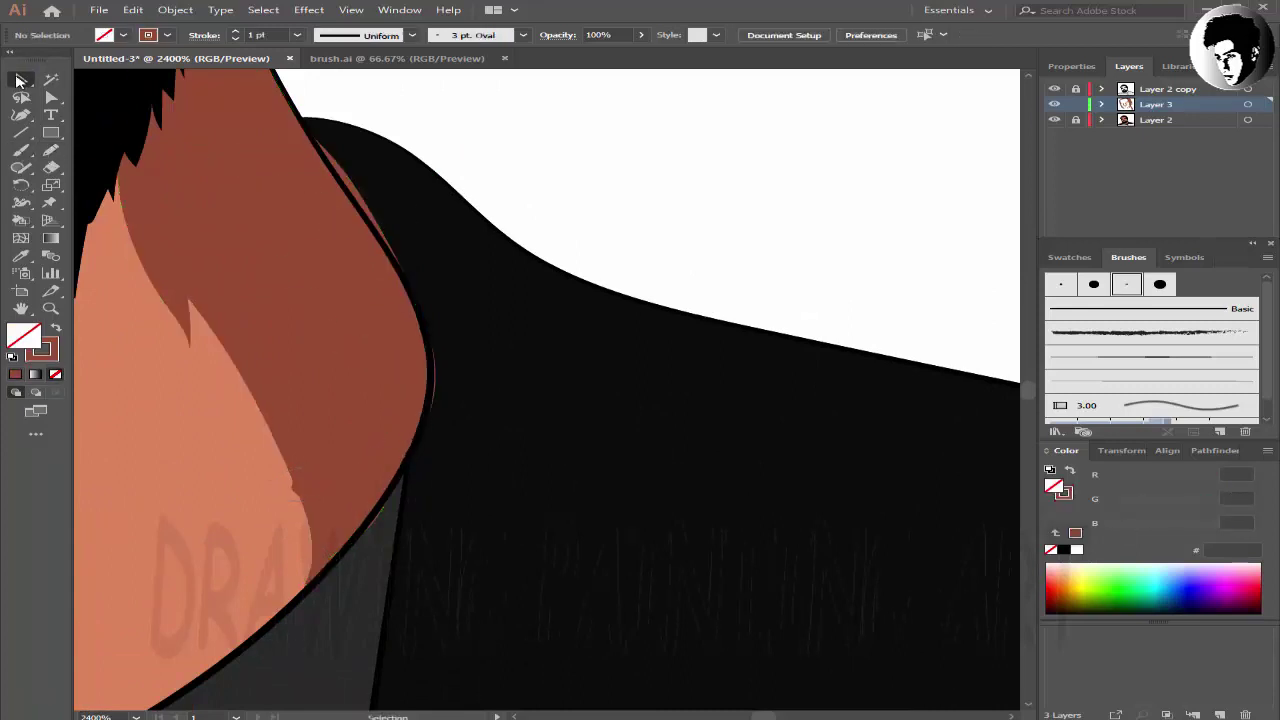
pyautogui.click(21, 255)
pyautogui.click(130, 110)
pyautogui.press('b')
pyautogui.click(296, 35)
pyautogui.moveTo(332, 133); pyautogui.dragTo(444, 293)
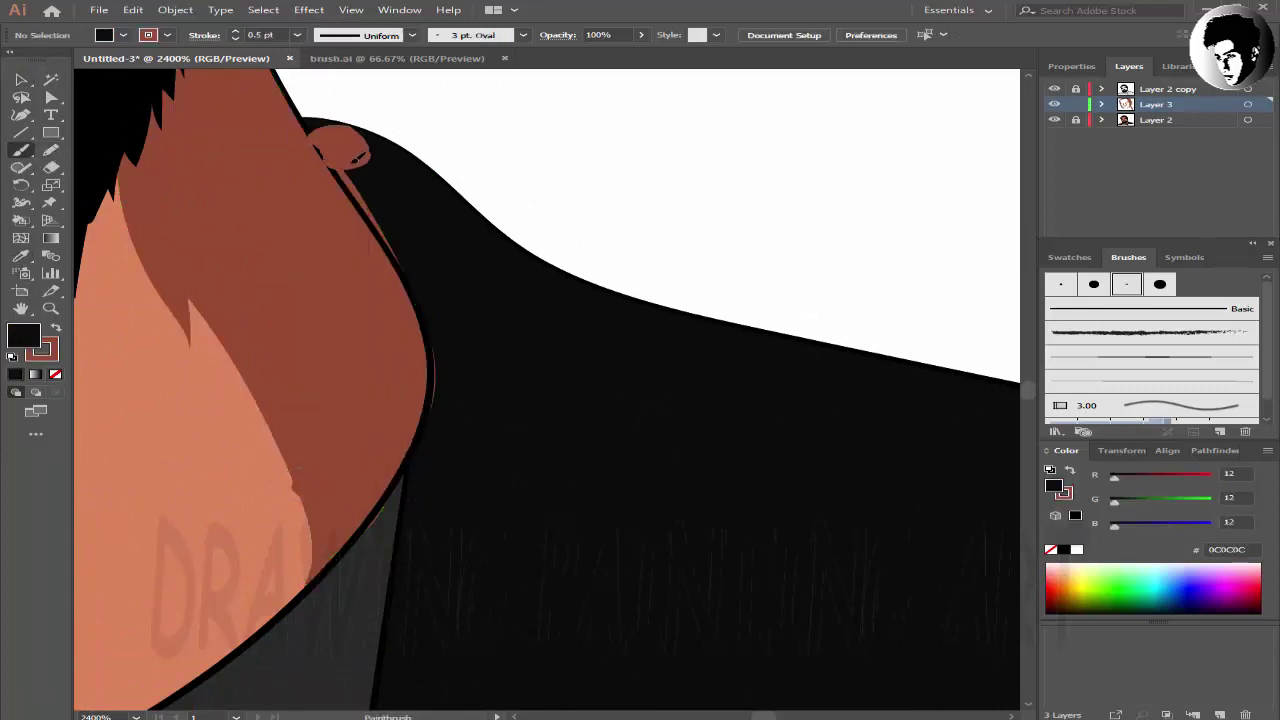
pyautogui.press('i')
pyautogui.click(420, 200)
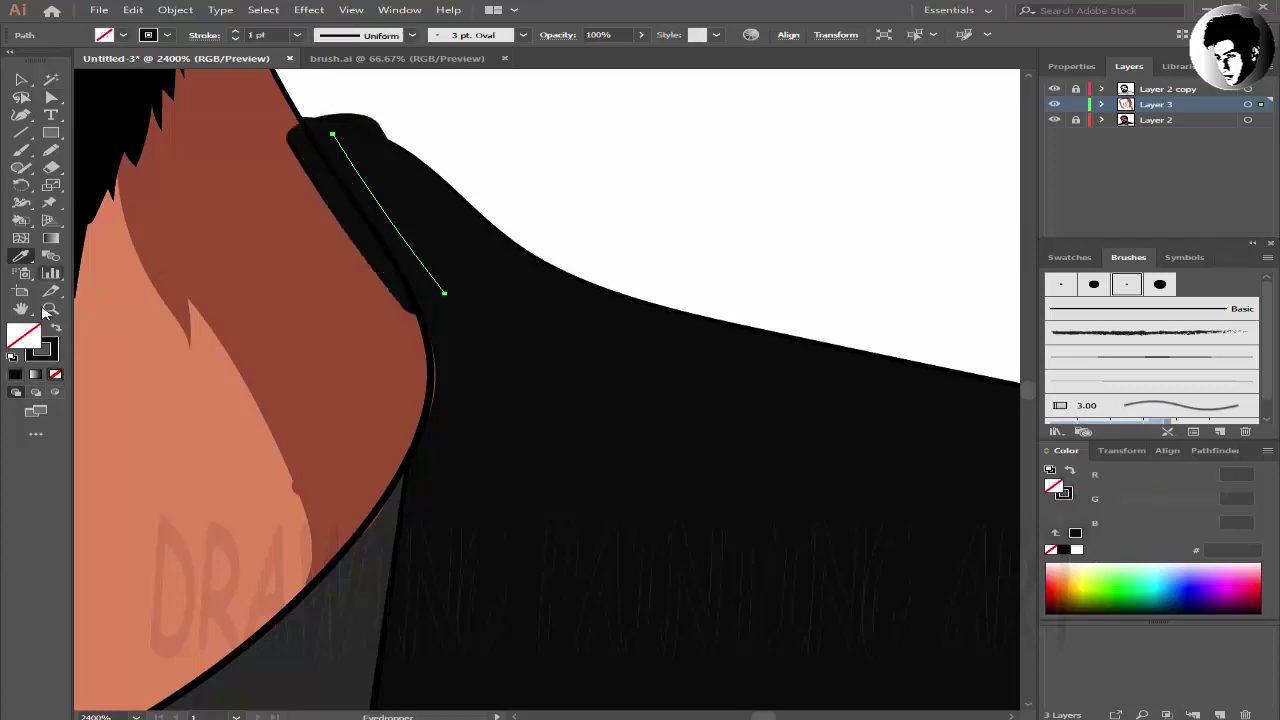
pyautogui.hotkey('ctrl', 'shift', 'a')
pyautogui.press('b')
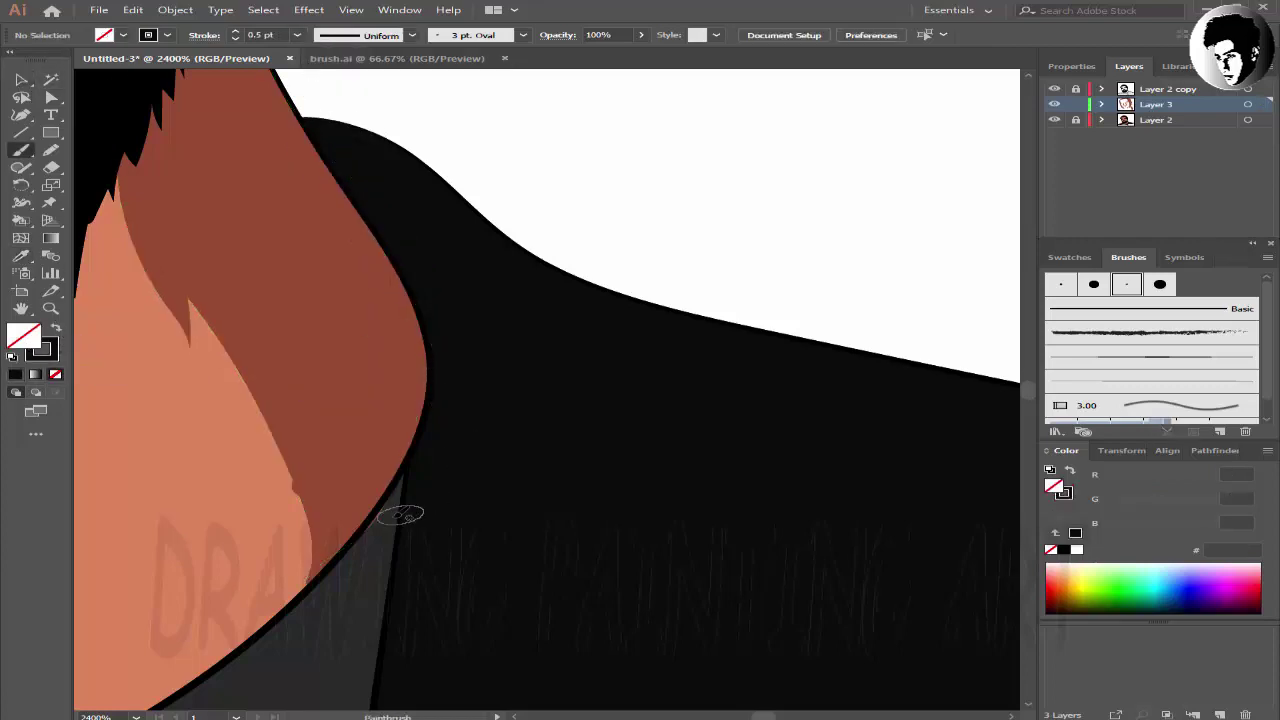
# - Trace a brown shadow under the beard along the chin
pyautogui.scroll(-3, 400, 514)
pyautogui.click(470, 220)
pyautogui.scroll(-3, 583, 86)
pyautogui.scroll(4, 348, 383)
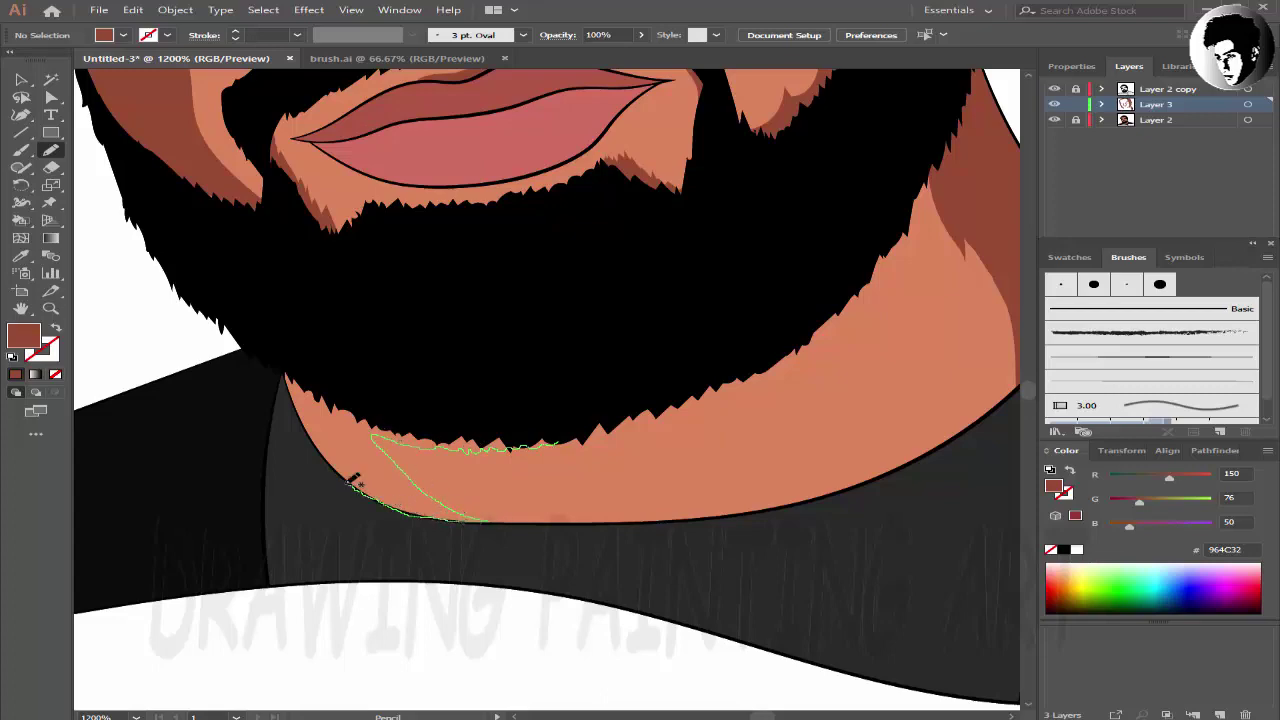
pyautogui.moveTo(569, 447); pyautogui.dragTo(572, 445)
pyautogui.scroll(-3, 176, 203)
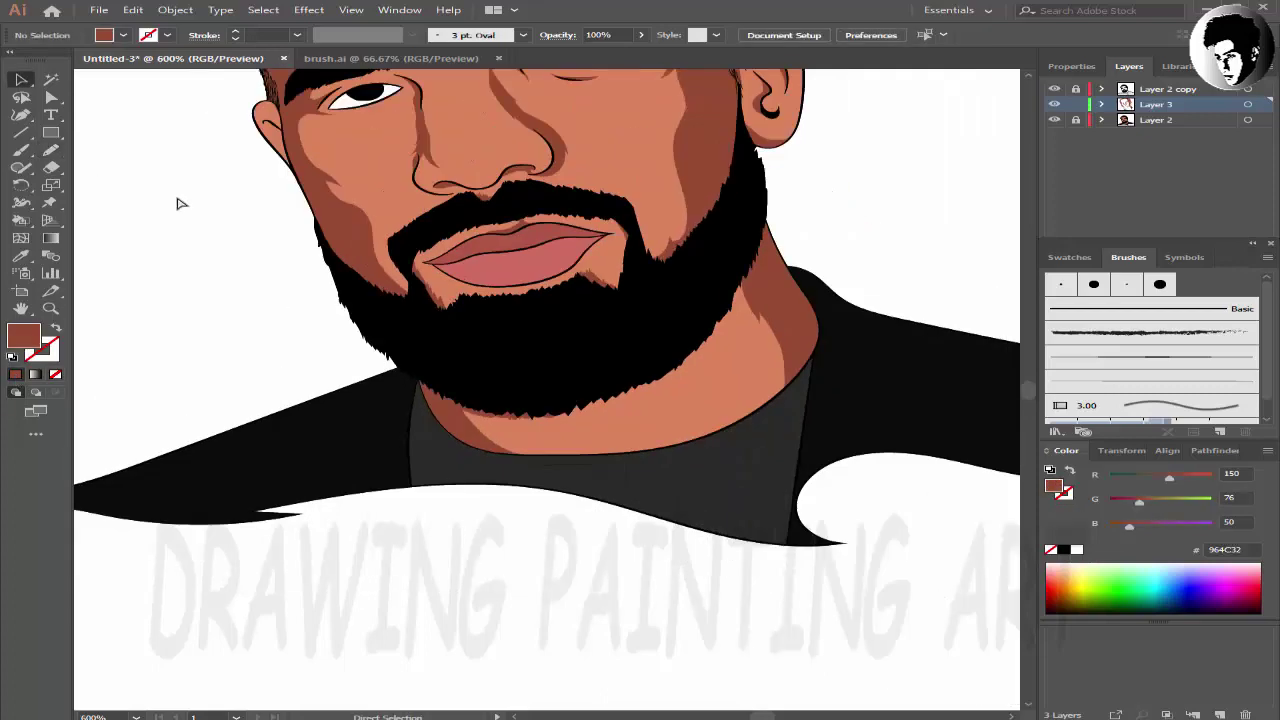
pyautogui.scroll(3, 843, 280)
pyautogui.scroll(-2, 744, 287)
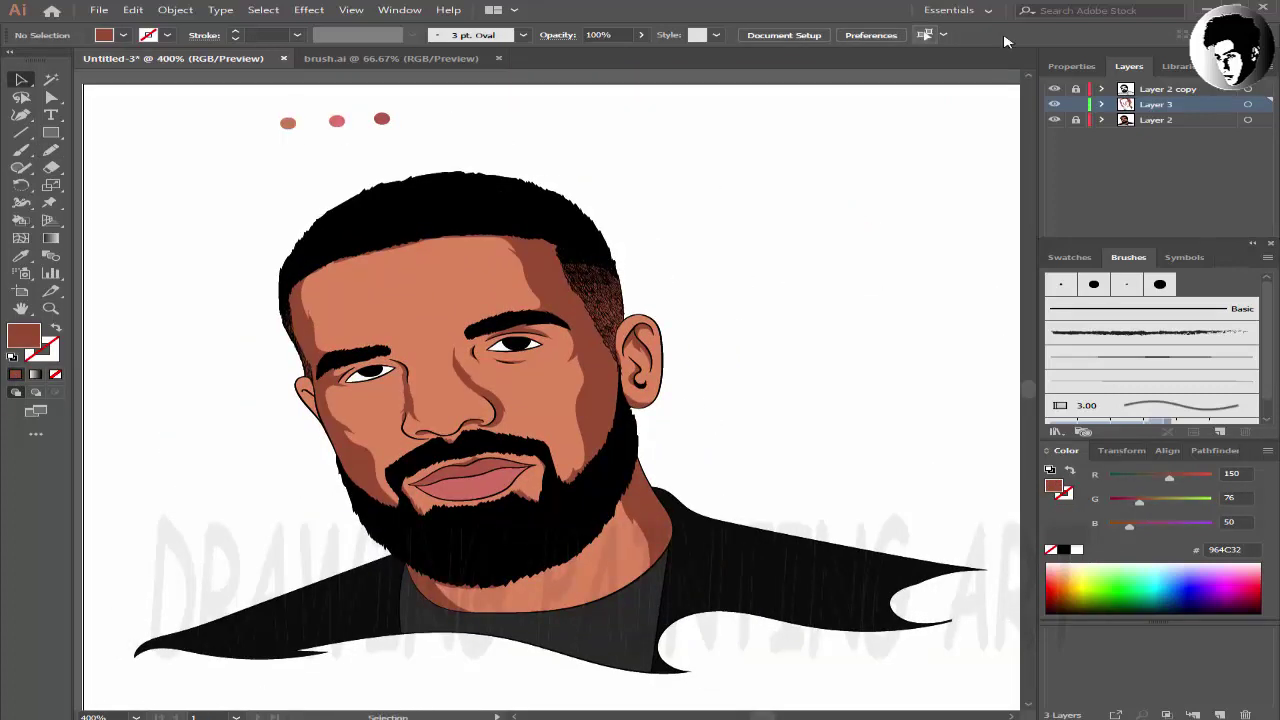
# - Hide the three colour-sample dots
pyautogui.click(1054, 104)
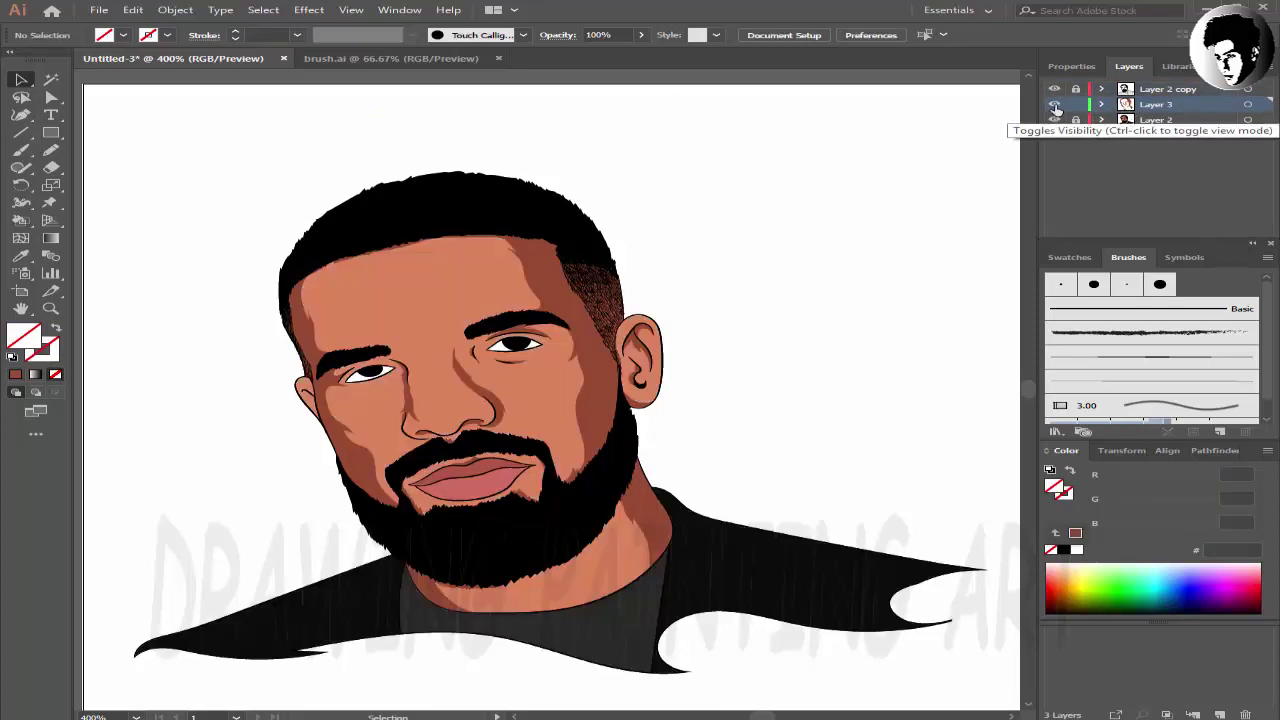
pyautogui.click(51, 149)
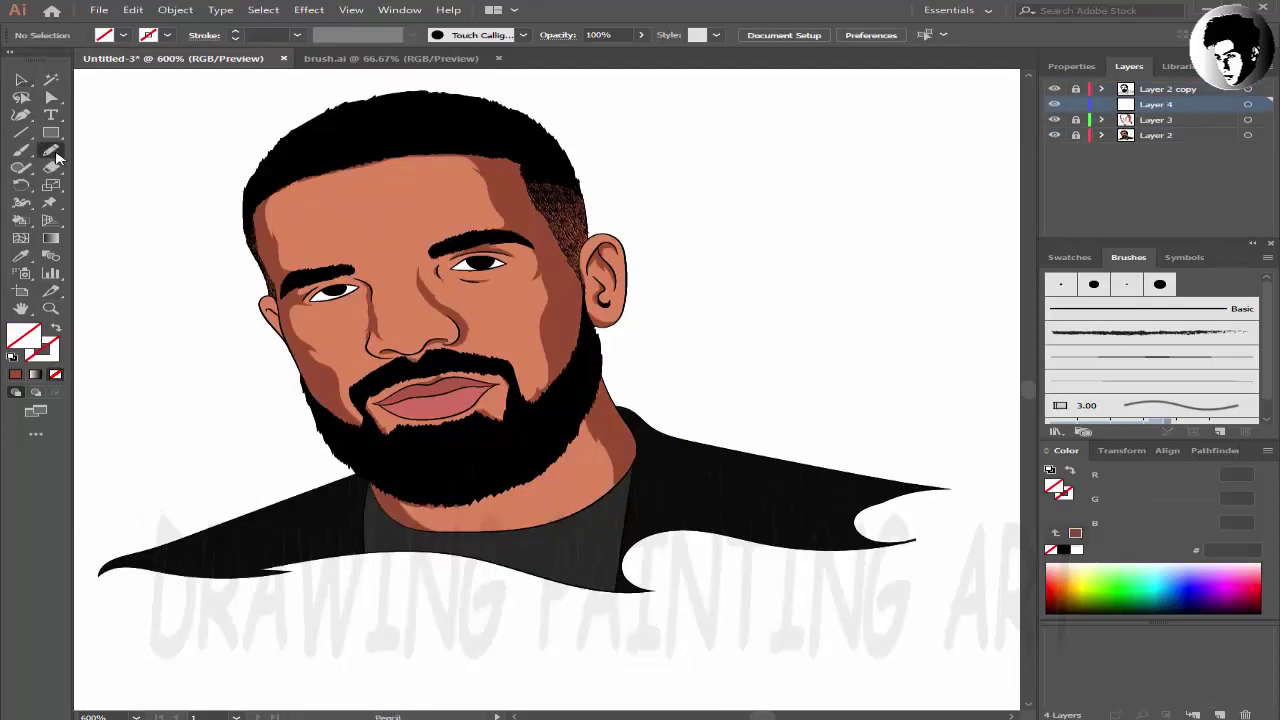
pyautogui.scroll(1, 370, 150)
pyautogui.scroll(1, 400, 220)
pyautogui.scroll(1, 451, 298)
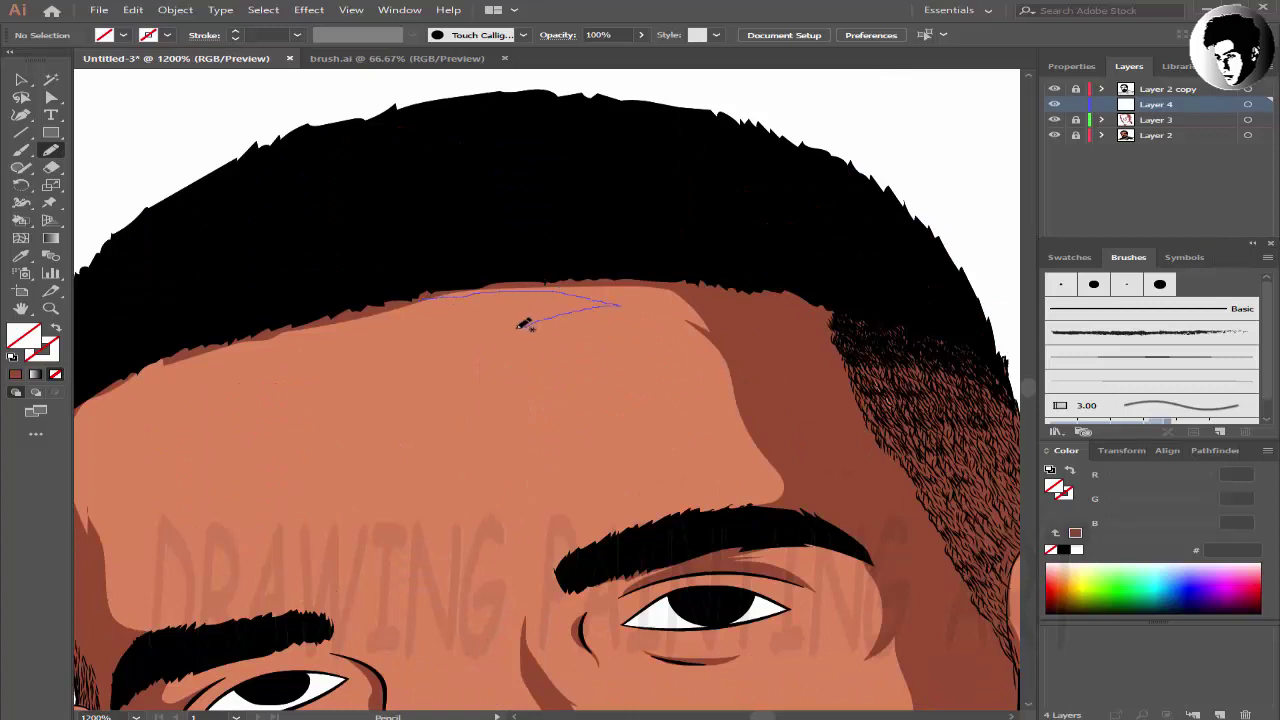
# - Draw a closed shadow shape along the forehead hairline filled with dark brown 9E4A30
pyautogui.moveTo(815, 497); pyautogui.dragTo(400, 285)
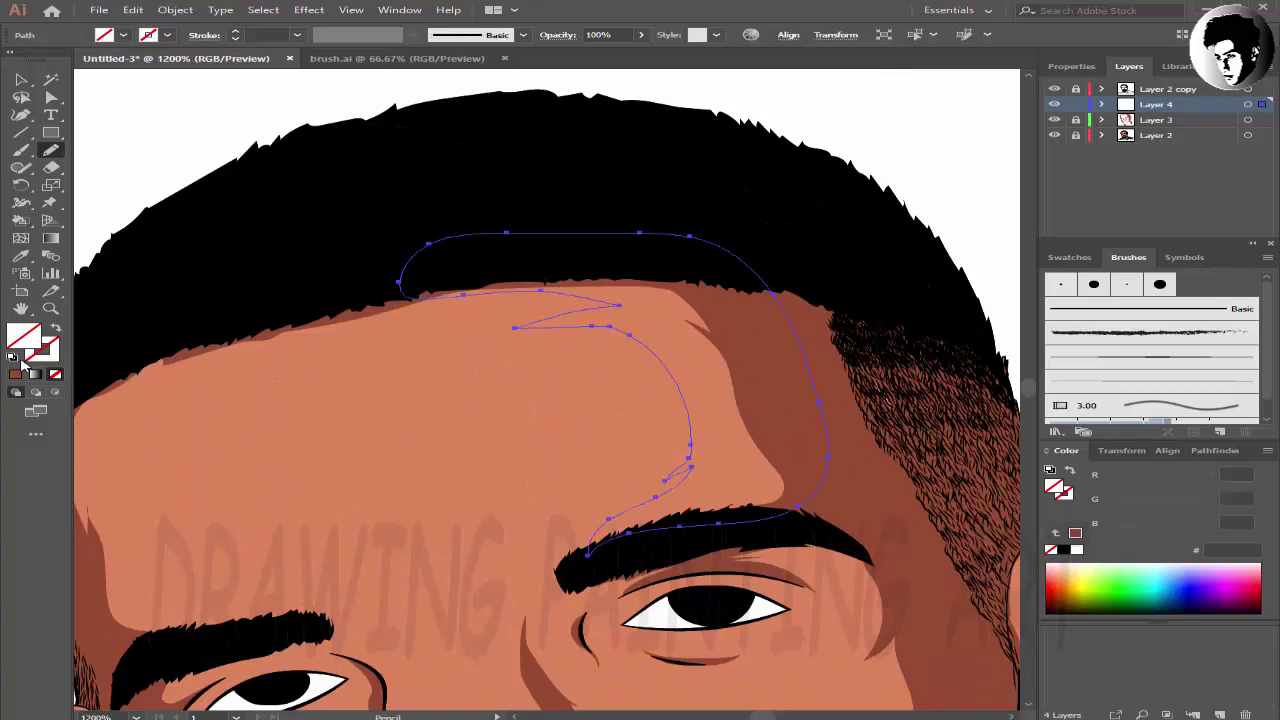
pyautogui.doubleClick(24, 336)
pyautogui.moveTo(923, 369); pyautogui.dragTo(913, 363)
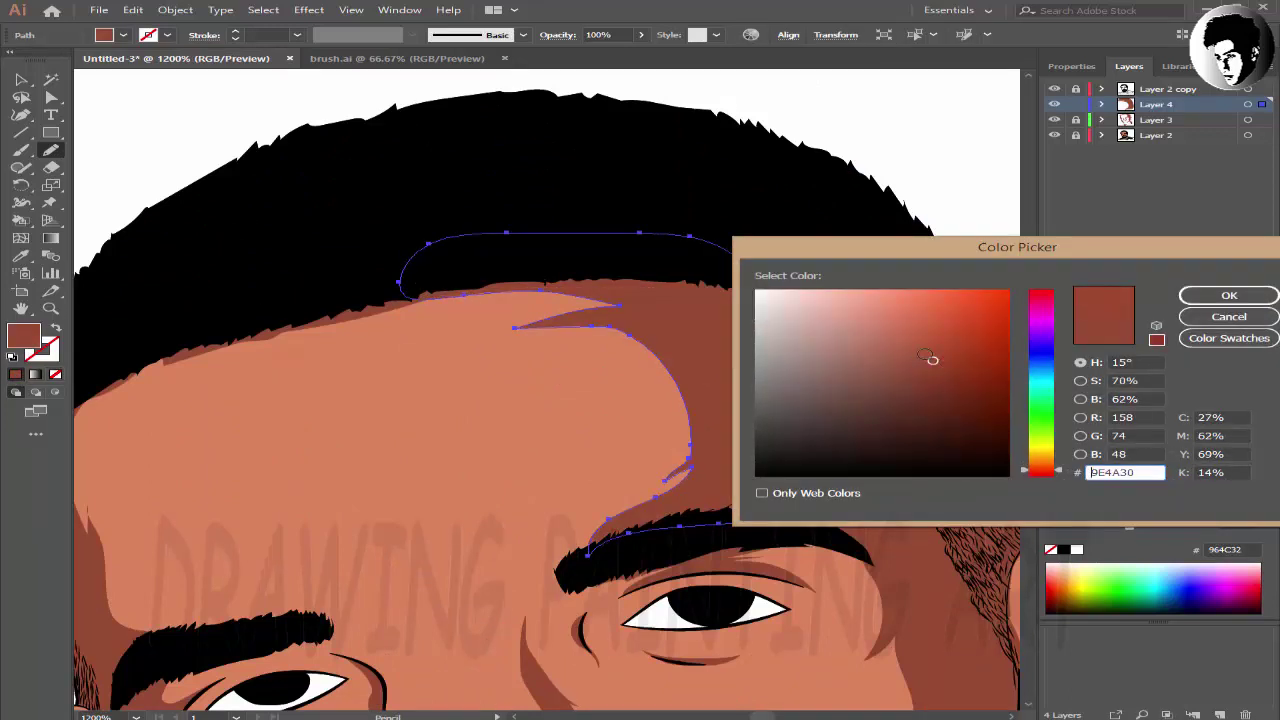
pyautogui.press('Return')
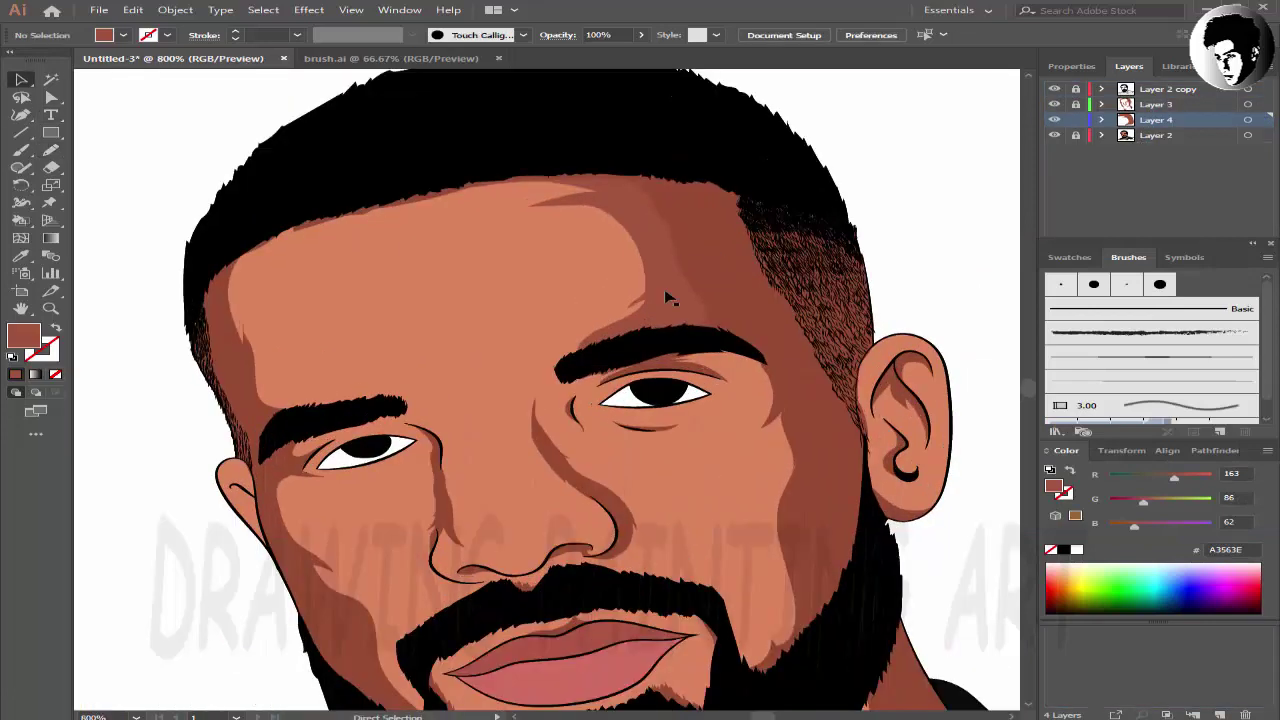
# - Change the forehead shadow's fill to the lighter brown B26549
pyautogui.click(668, 297)
pyautogui.doubleClick(24, 336)
pyautogui.press('Return')
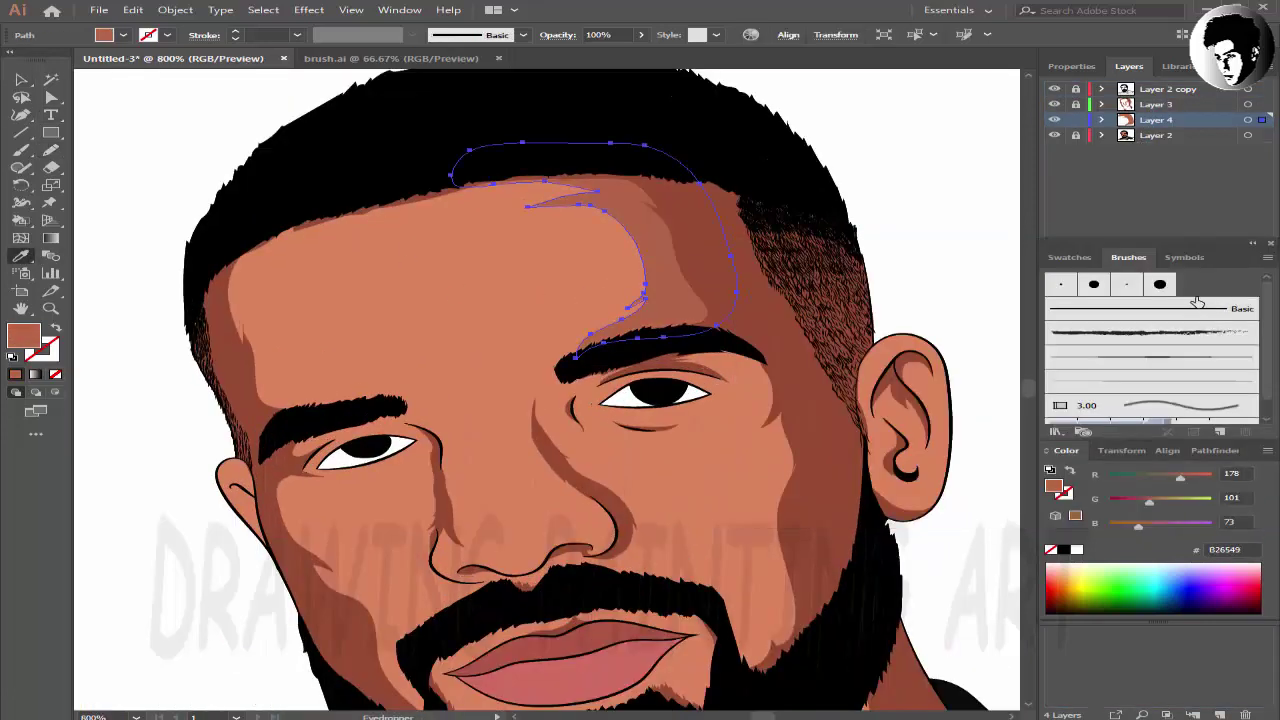
pyautogui.click(21, 79)
pyautogui.click(215, 133)
# - Draw a shadow shape along the side of the nose
pyautogui.scroll(-1, 215, 133)
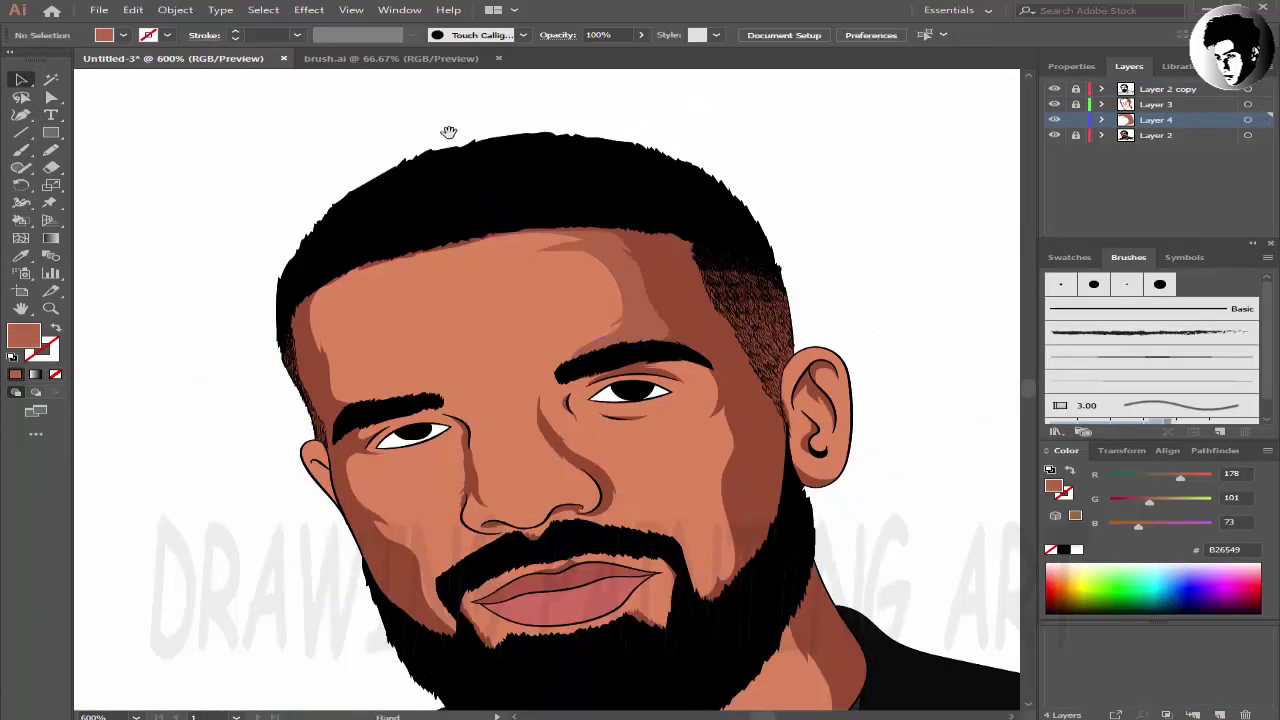
pyautogui.press('n')
pyautogui.scroll(1, 315, 254)
pyautogui.hotkey('ctrl', '=')
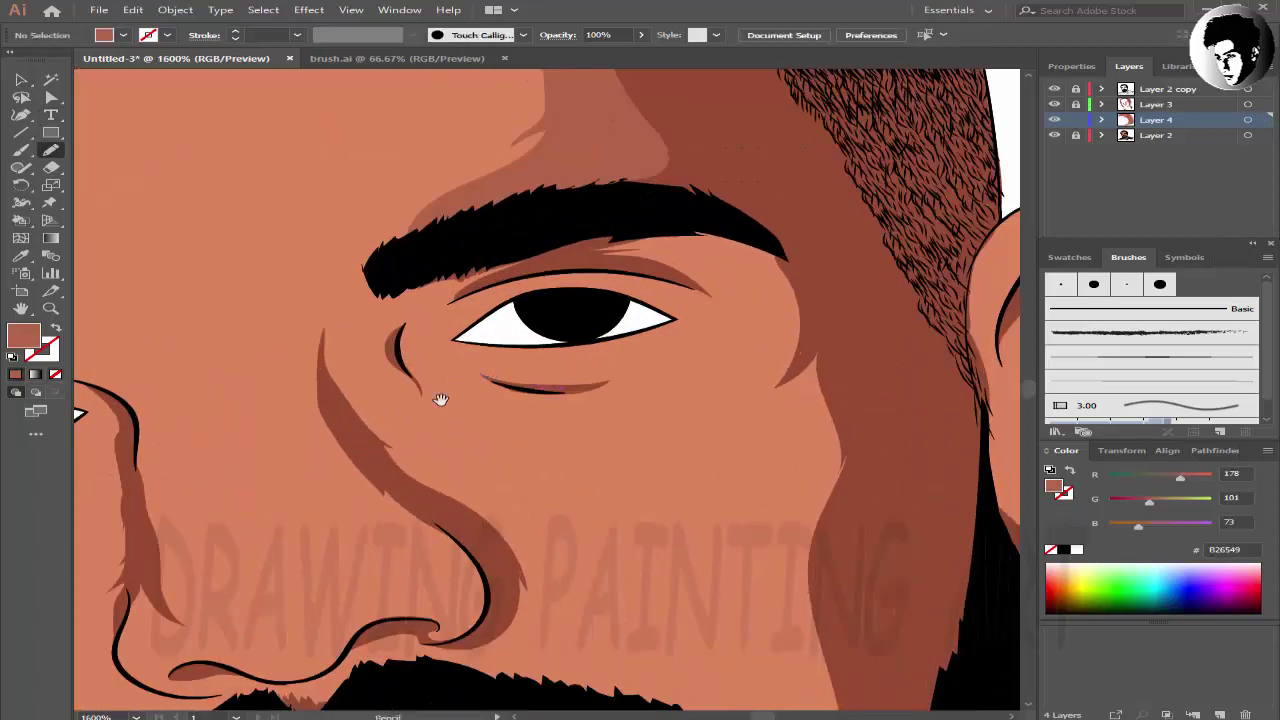
pyautogui.moveTo(440, 399); pyautogui.dragTo(382, 346)
pyautogui.moveTo(260, 335); pyautogui.dragTo(265, 268)
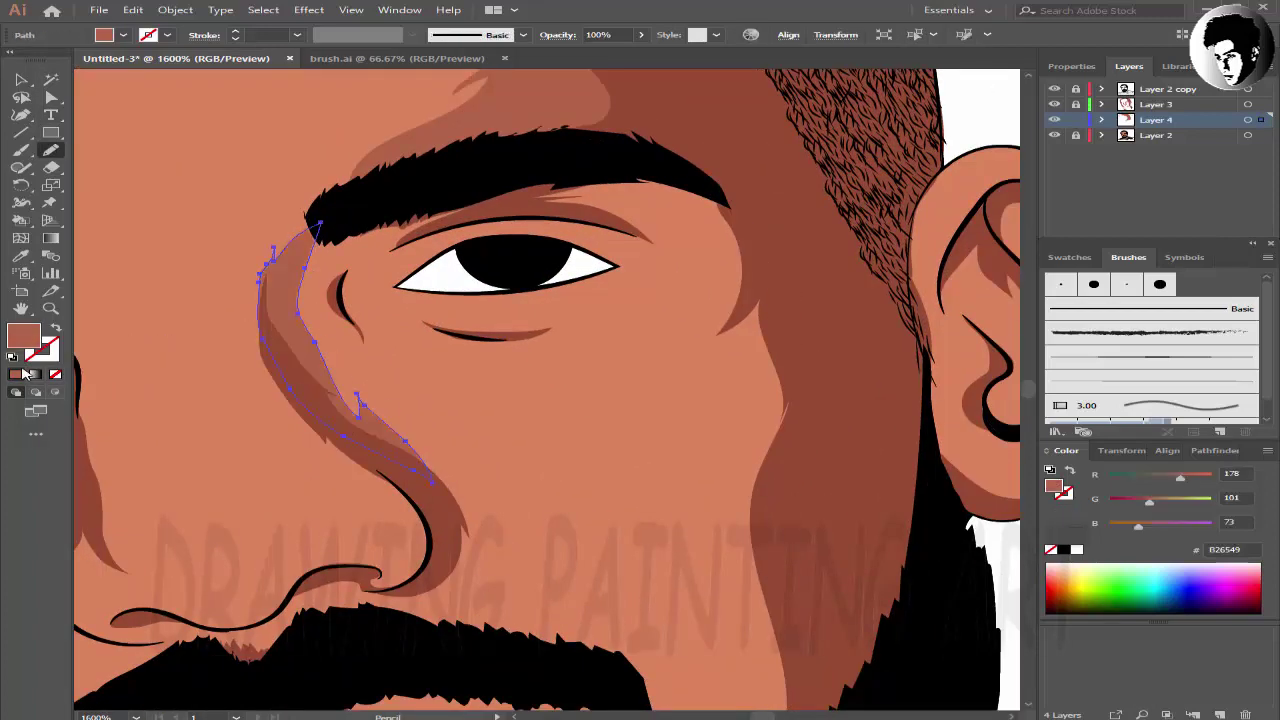
pyautogui.keyDown('ctrl'); pyautogui.click(437, 478); pyautogui.keyUp('ctrl')
# - Draw a shadow shape down the right cheek to the beard
pyautogui.hotkey('ctrl', '-')
pyautogui.moveTo(494, 508); pyautogui.dragTo(408, 405)
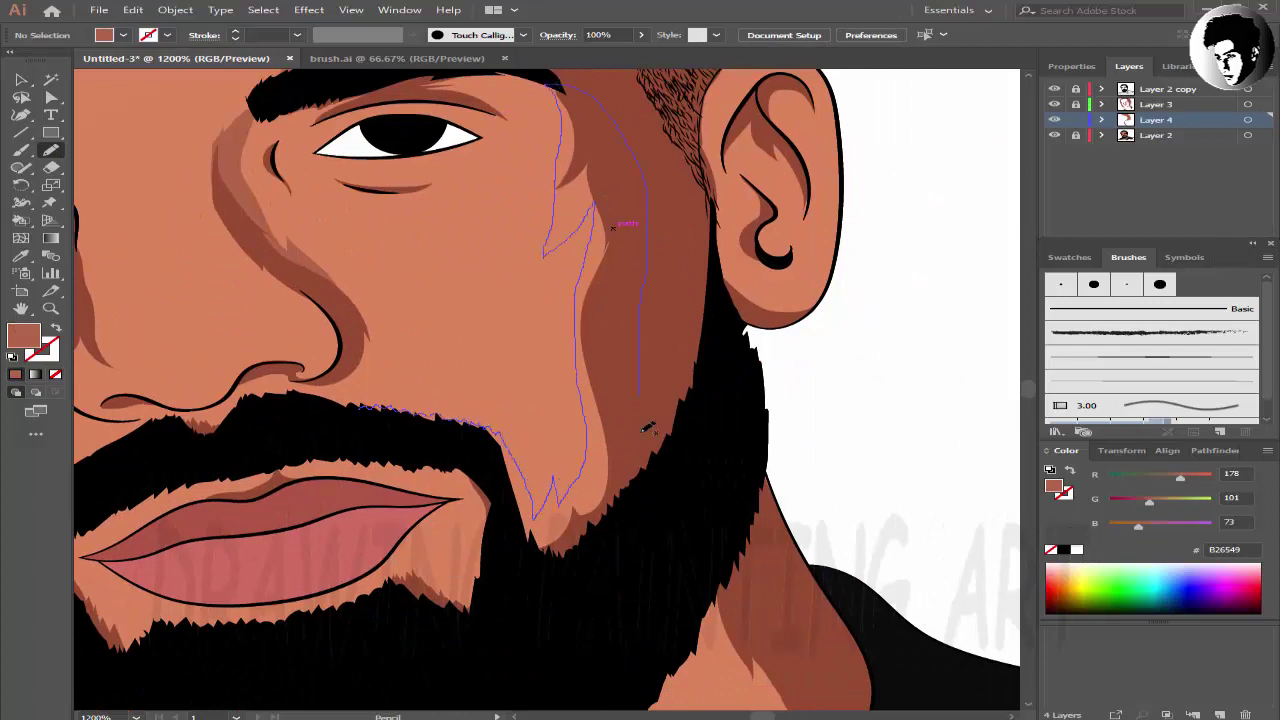
pyautogui.scroll(-5, 709, 374)
pyautogui.scroll(5, 697, 266)
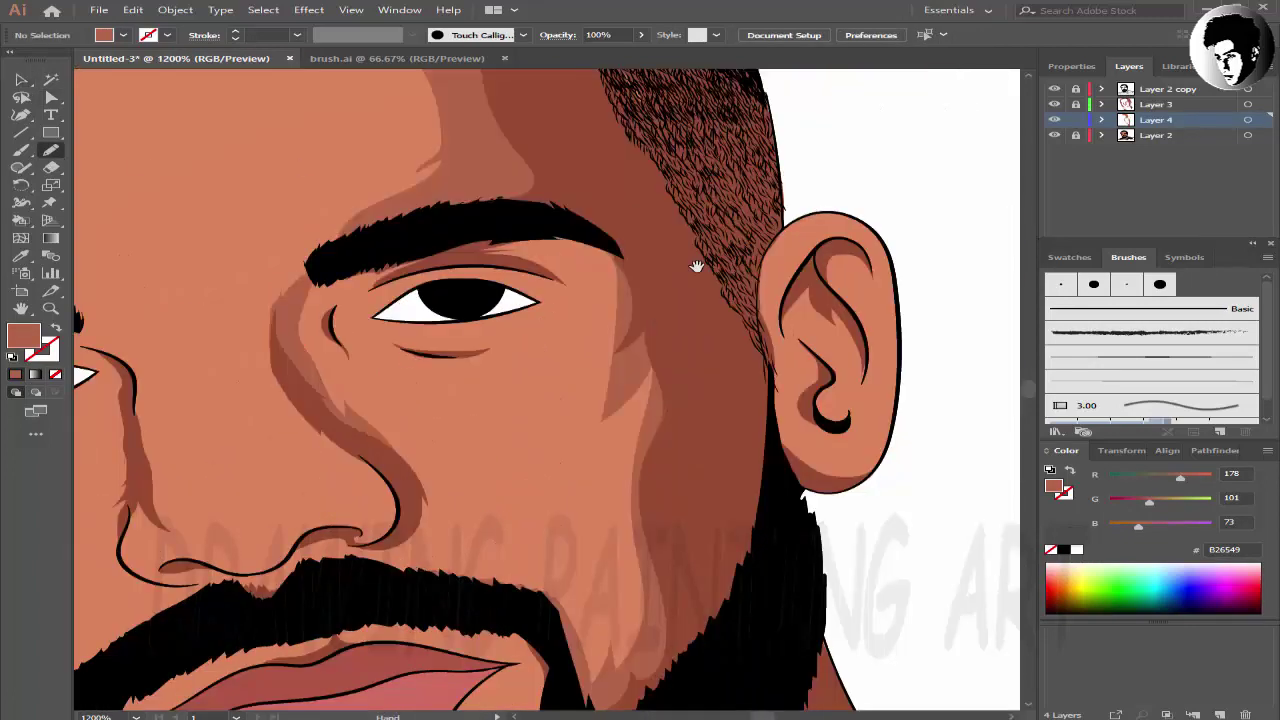
pyautogui.hotkey('ctrl', '-')
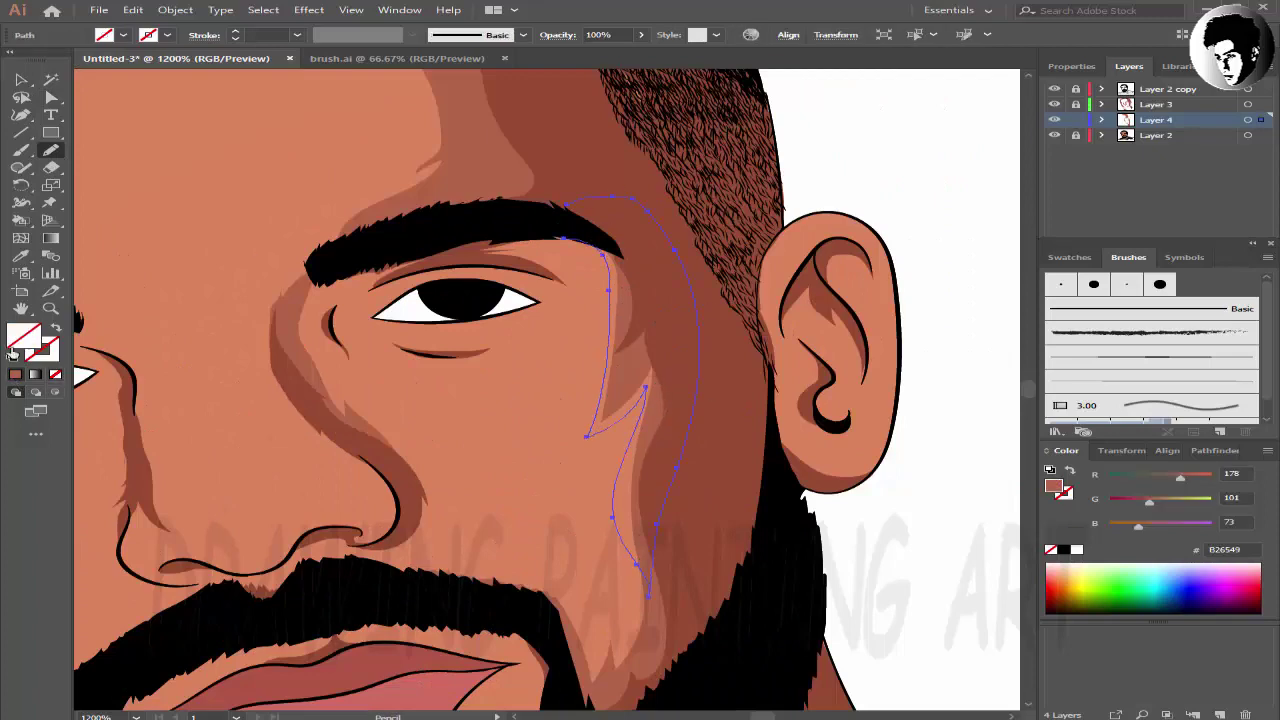
pyautogui.scroll(-3, 277, 120)
pyautogui.hotkey('ctrl', '+')
pyautogui.hotkey('ctrl', '+')
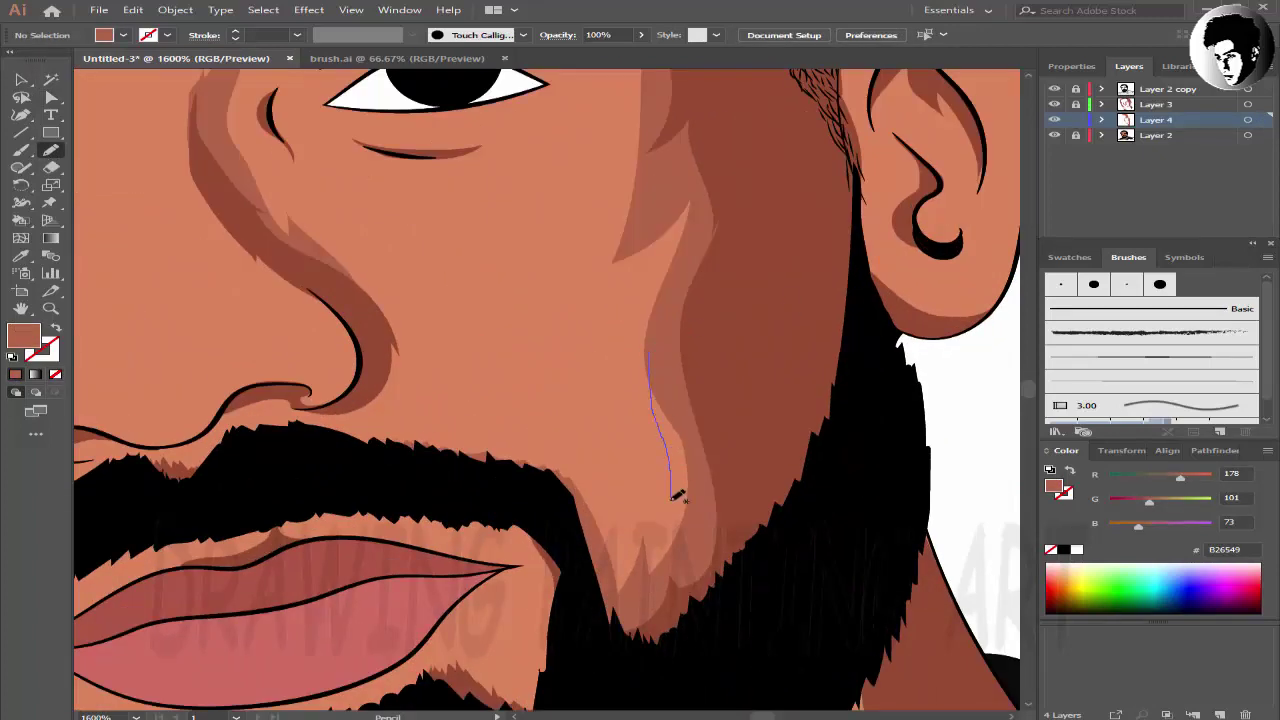
# - Fill the new nose and cheek shadow shapes with AF6348
pyautogui.press('v')
pyautogui.hotkey('ctrl', '-')
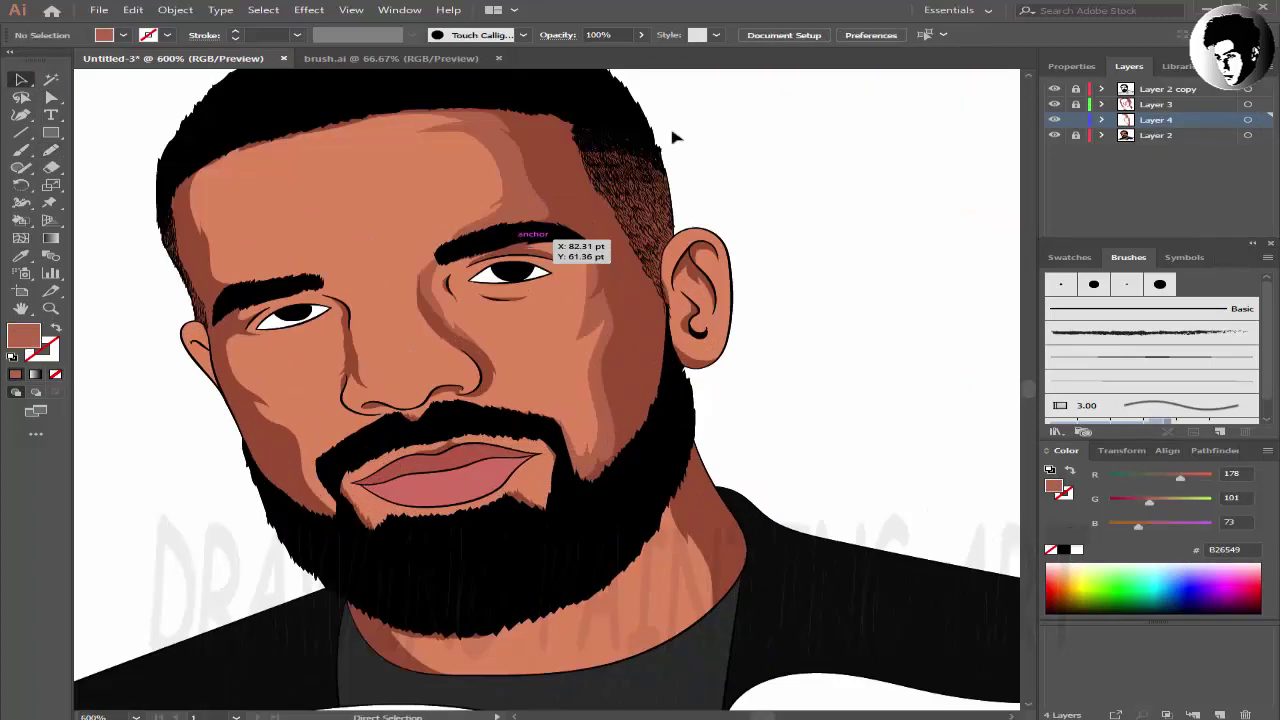
pyautogui.hotkey('ctrl', '+')
pyautogui.press('i')
pyautogui.doubleClick(23, 335)
pyautogui.press('Return')
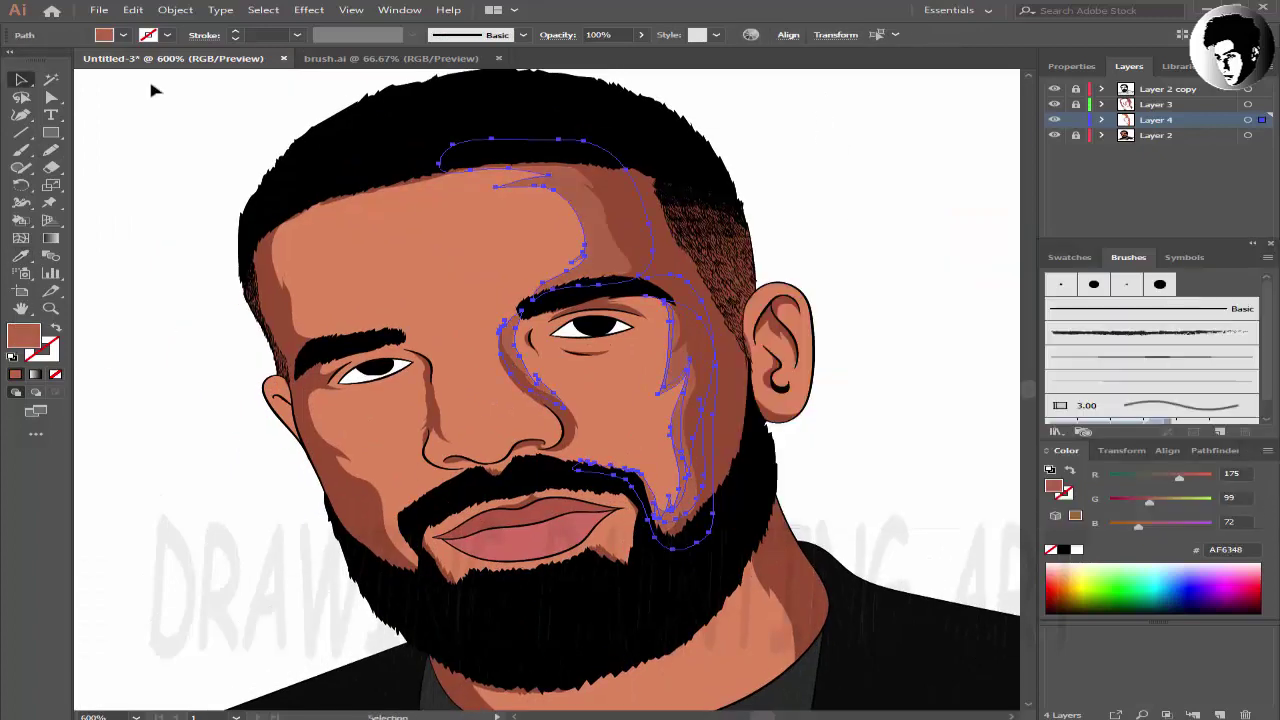
pyautogui.hotkey('ctrl', 'shift', 'a')
# - Add shadows beside the right eye's outer corner, on the left temple, and down the left cheek
pyautogui.hotkey('ctrl', '+')
pyautogui.press('n')
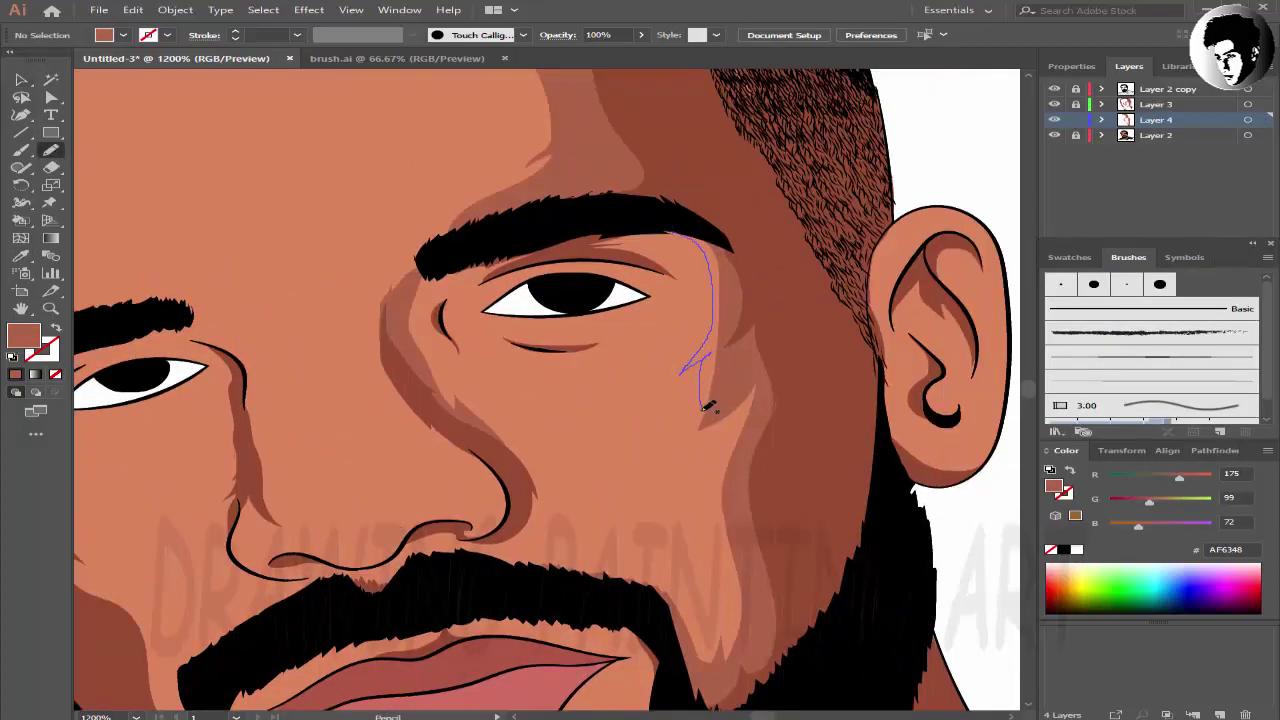
pyautogui.press('v')
pyautogui.hotkey('ctrl', '-')
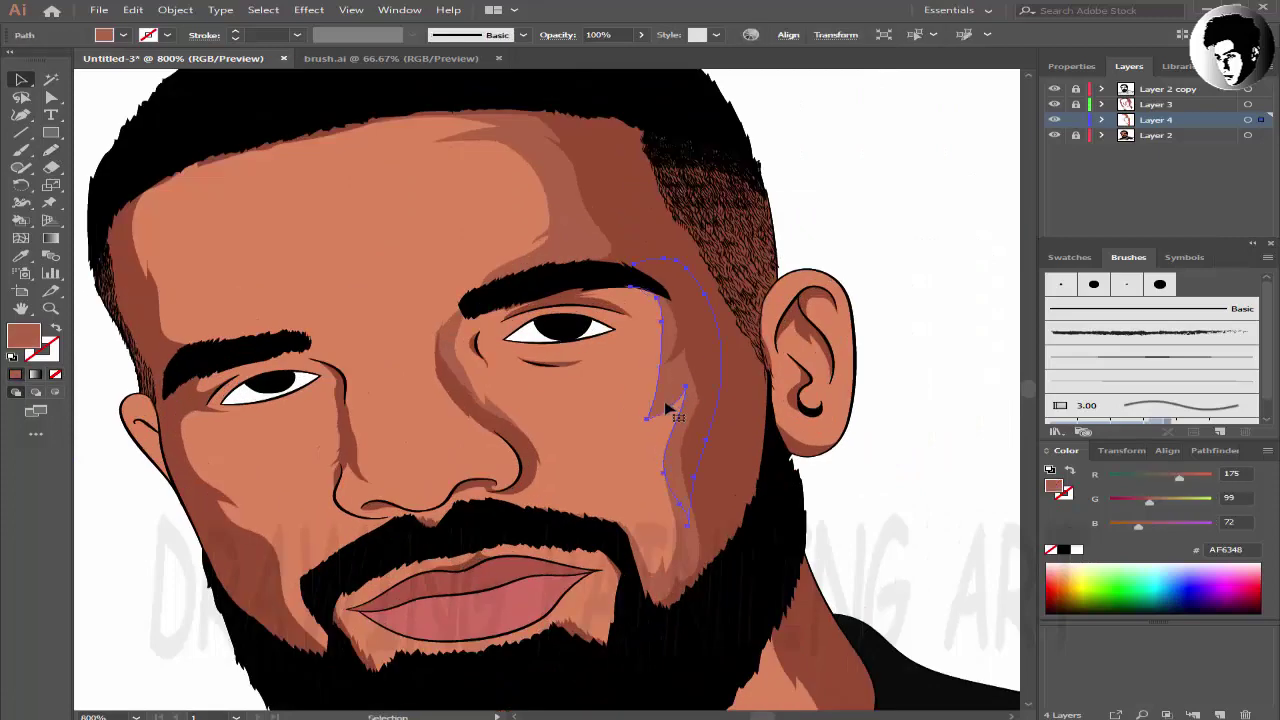
pyautogui.hotkey('ctrl', '+')
pyautogui.press('n')
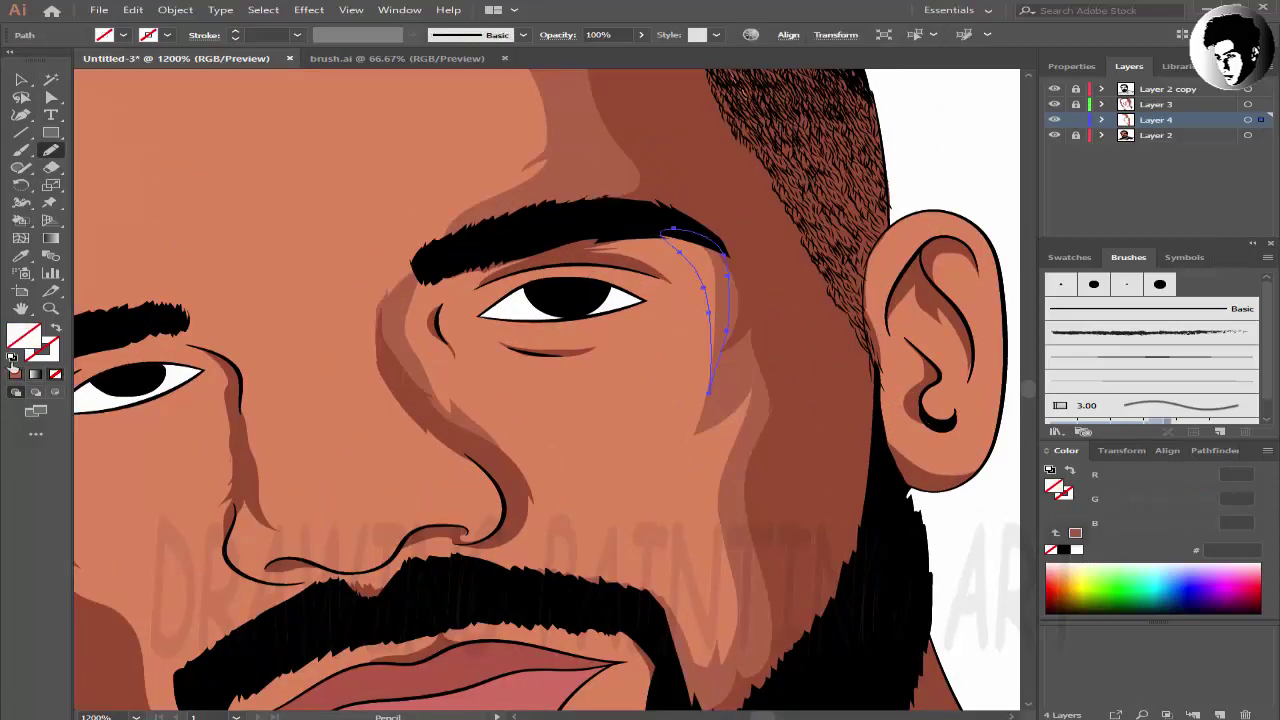
pyautogui.moveTo(711, 385); pyautogui.dragTo(713, 392)
pyautogui.moveTo(154, 114)
pyautogui.mouseDown()
pyautogui.moveTo(343, 286)
pyautogui.moveTo(429, 274)
pyautogui.mouseUp()
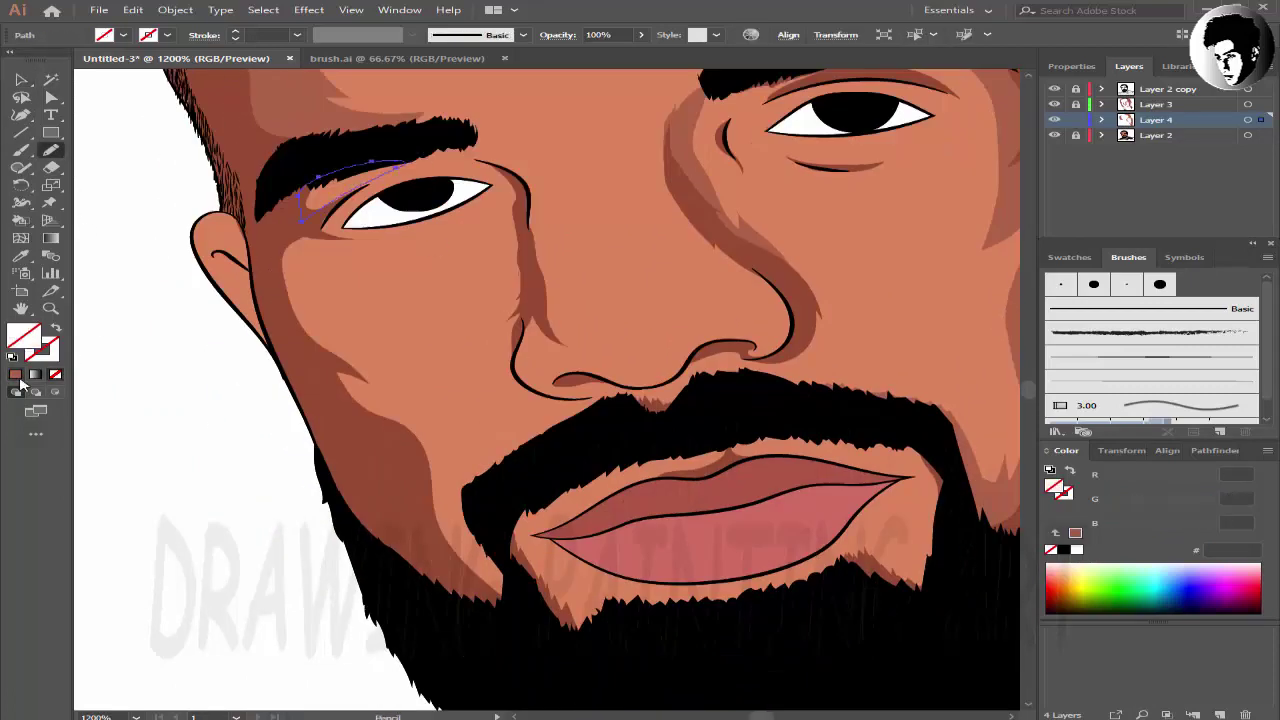
pyautogui.click(20, 382)
pyautogui.hotkey('ctrl', 'shift', 'a')
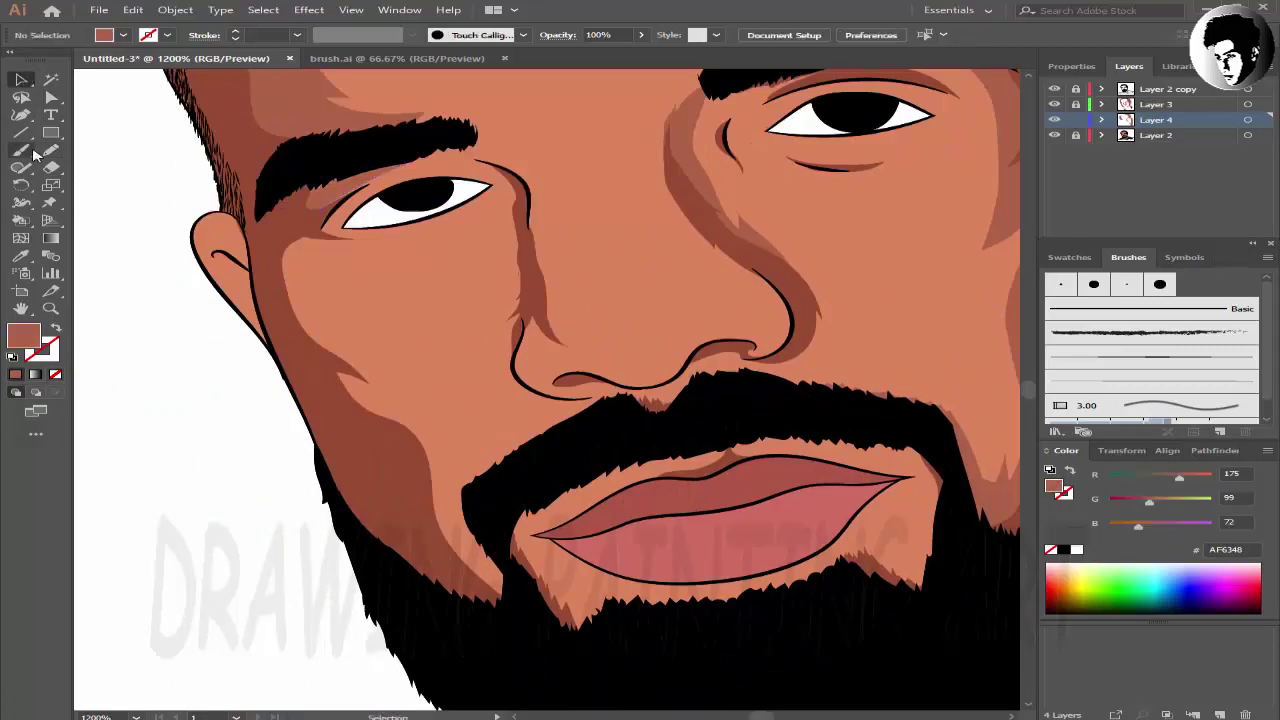
pyautogui.moveTo(397, 235); pyautogui.dragTo(366, 250)
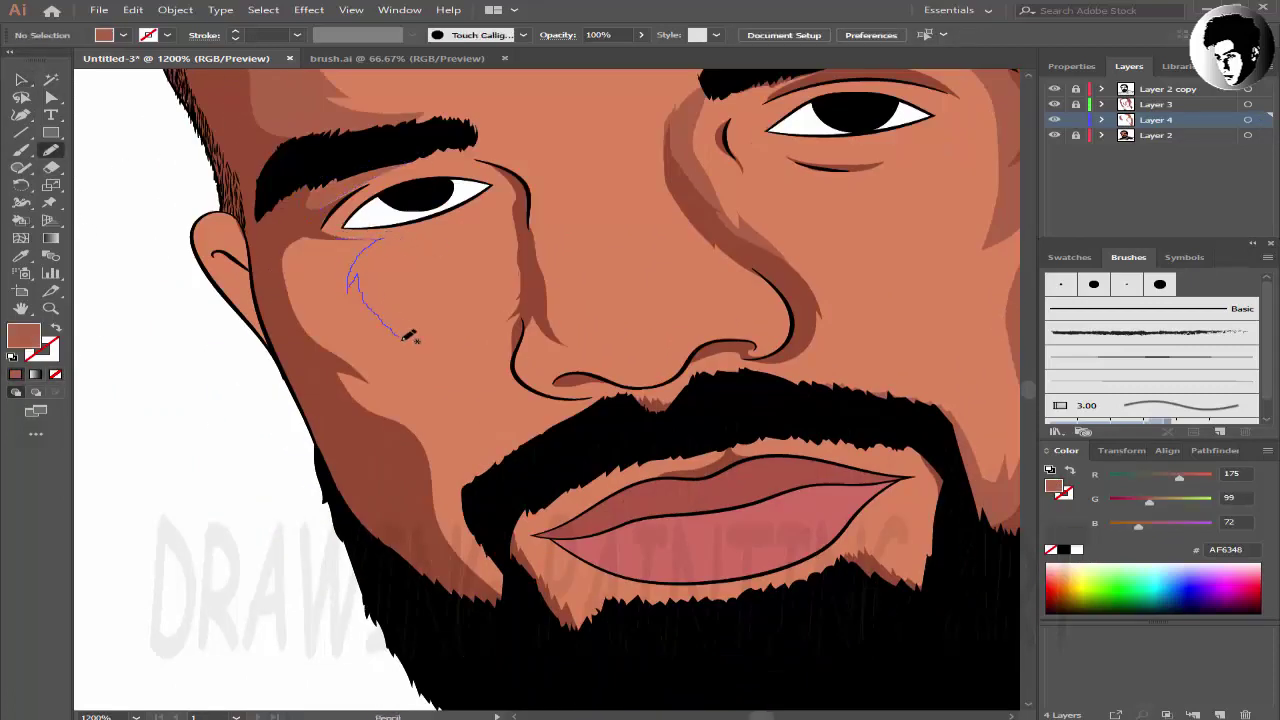
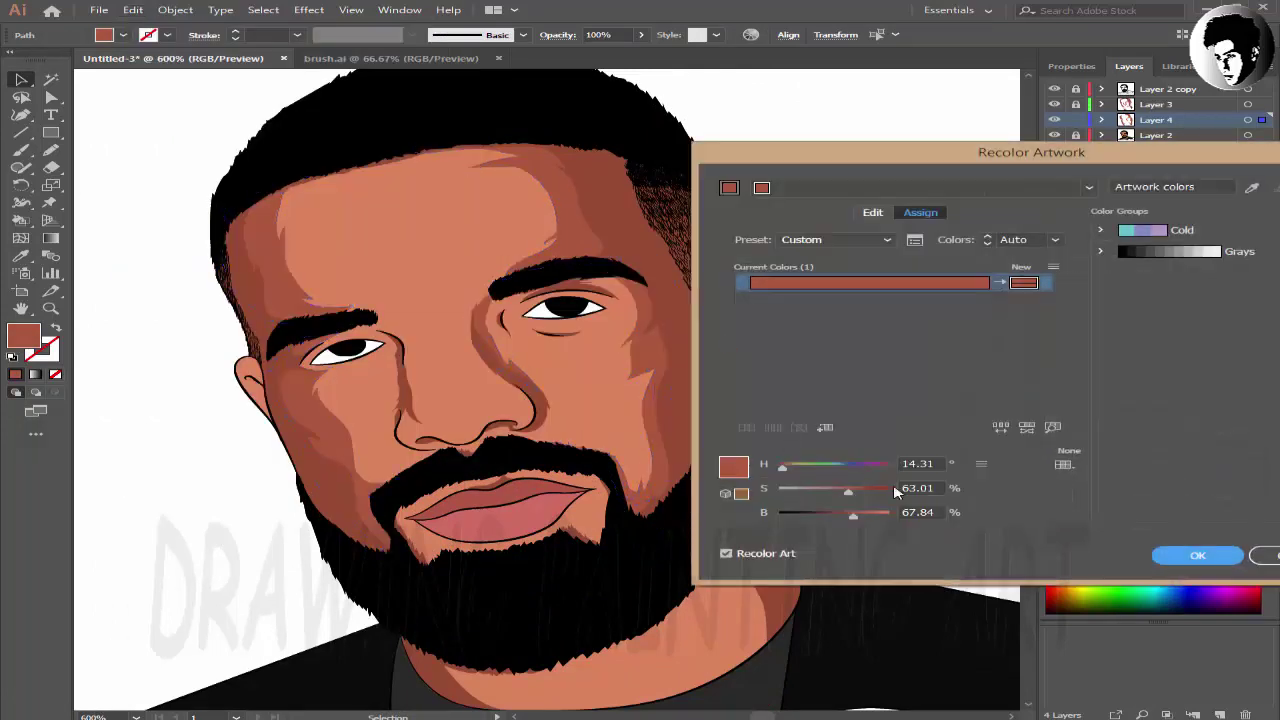
# - Brighten the shadow colour to B05C41 at 69% brightness and apply it
pyautogui.moveTo(853, 516); pyautogui.dragTo(854, 521)
pyautogui.click(1195, 557)
pyautogui.press('n')
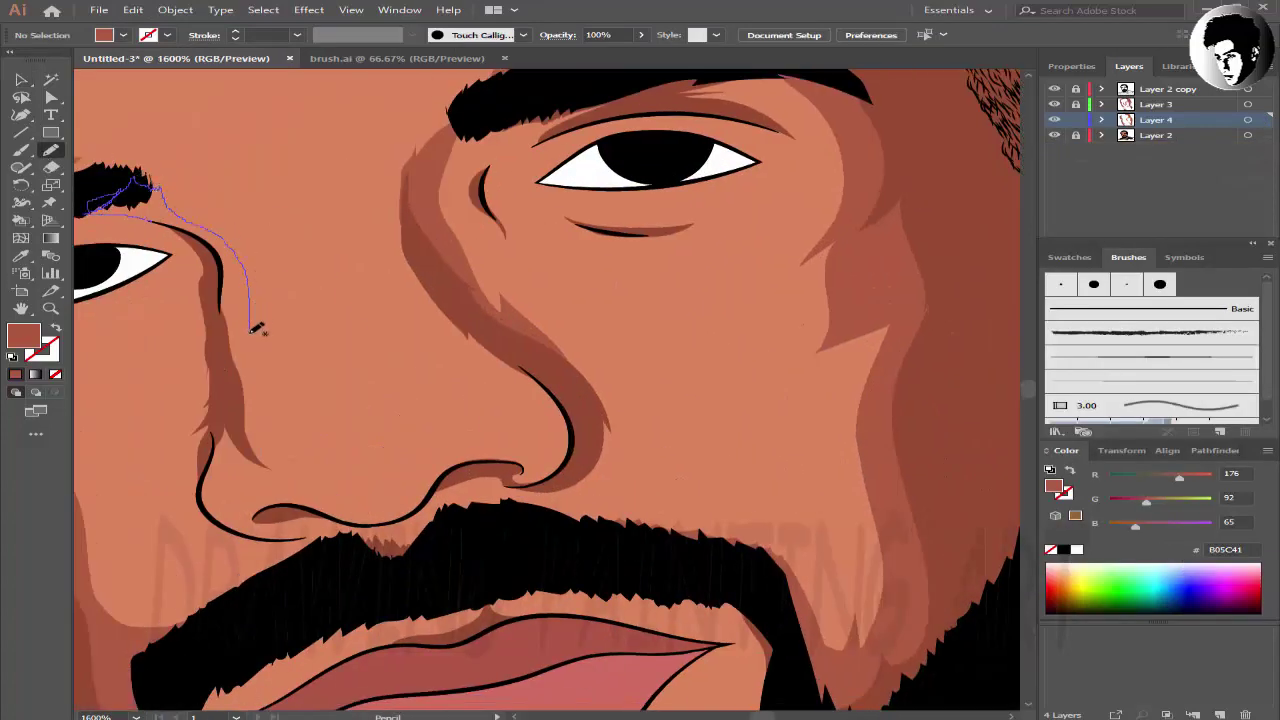
# - Draw darker shading shapes along the nose bridge and beside the inner eyebrow
pyautogui.moveTo(212, 400); pyautogui.dragTo(210, 402)
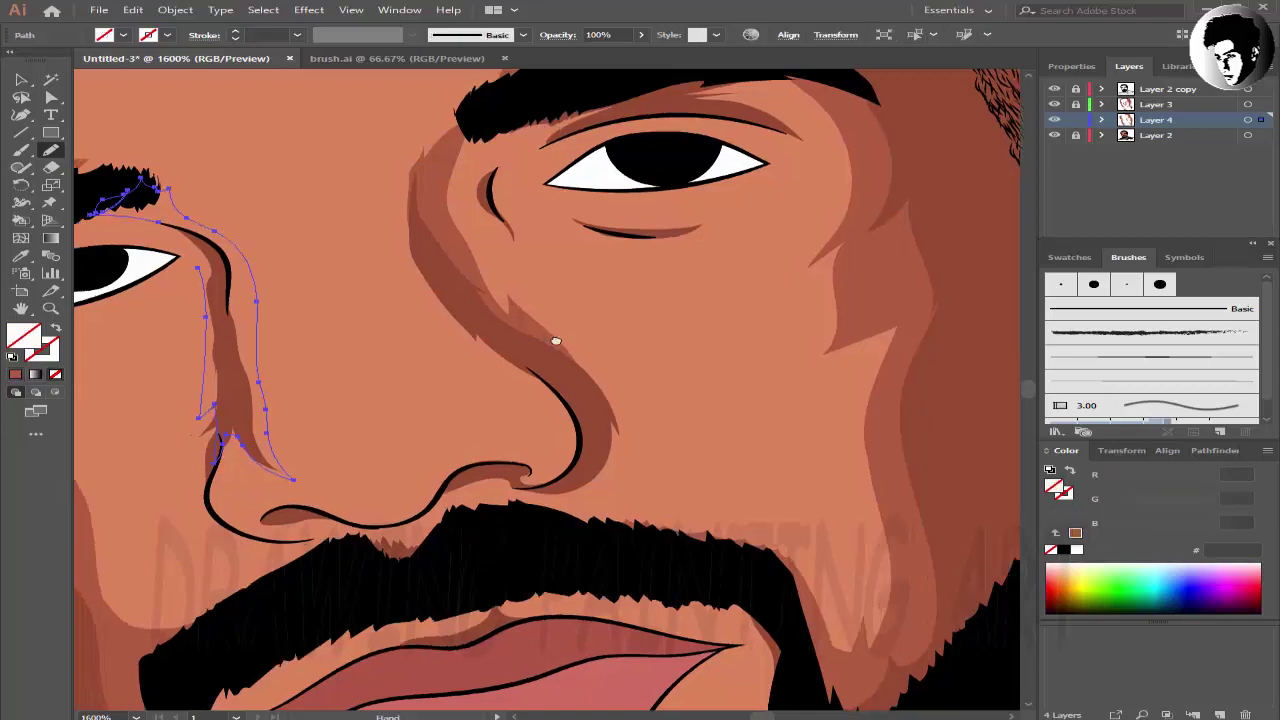
pyautogui.hscroll(-10, 574, 300)
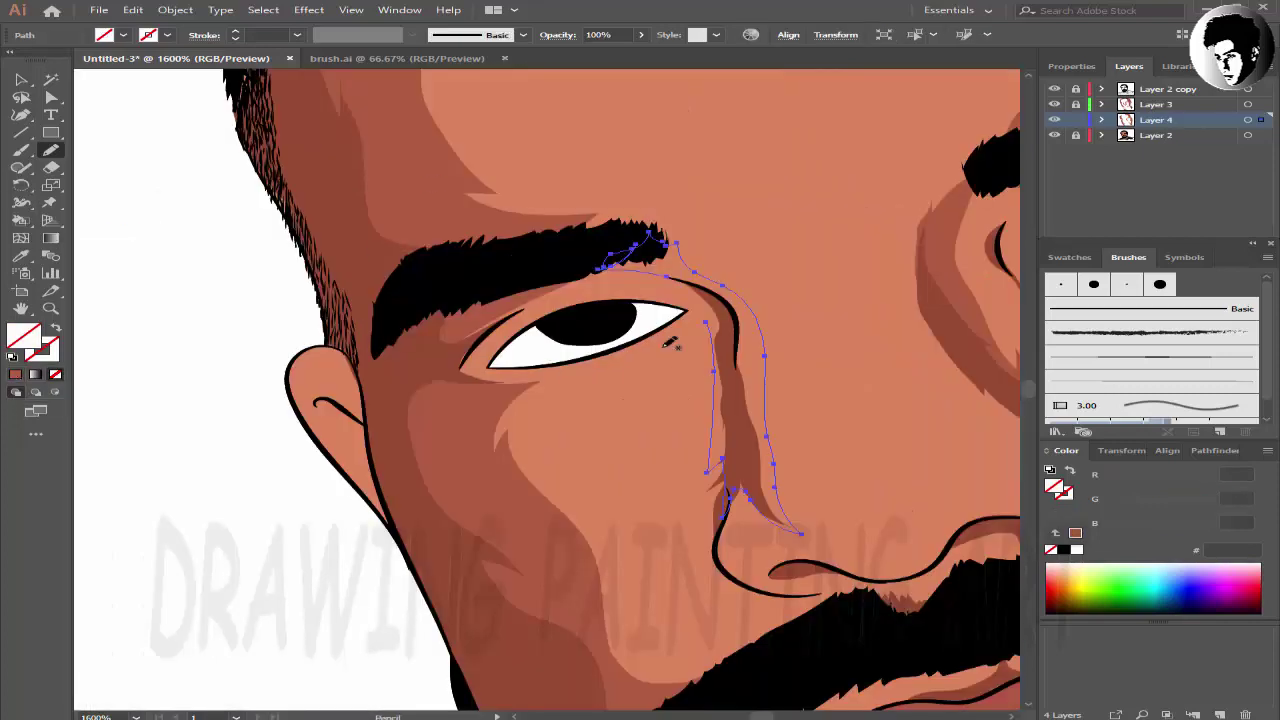
pyautogui.scroll(-5, 530, 313)
pyautogui.scroll(5, 530, 313)
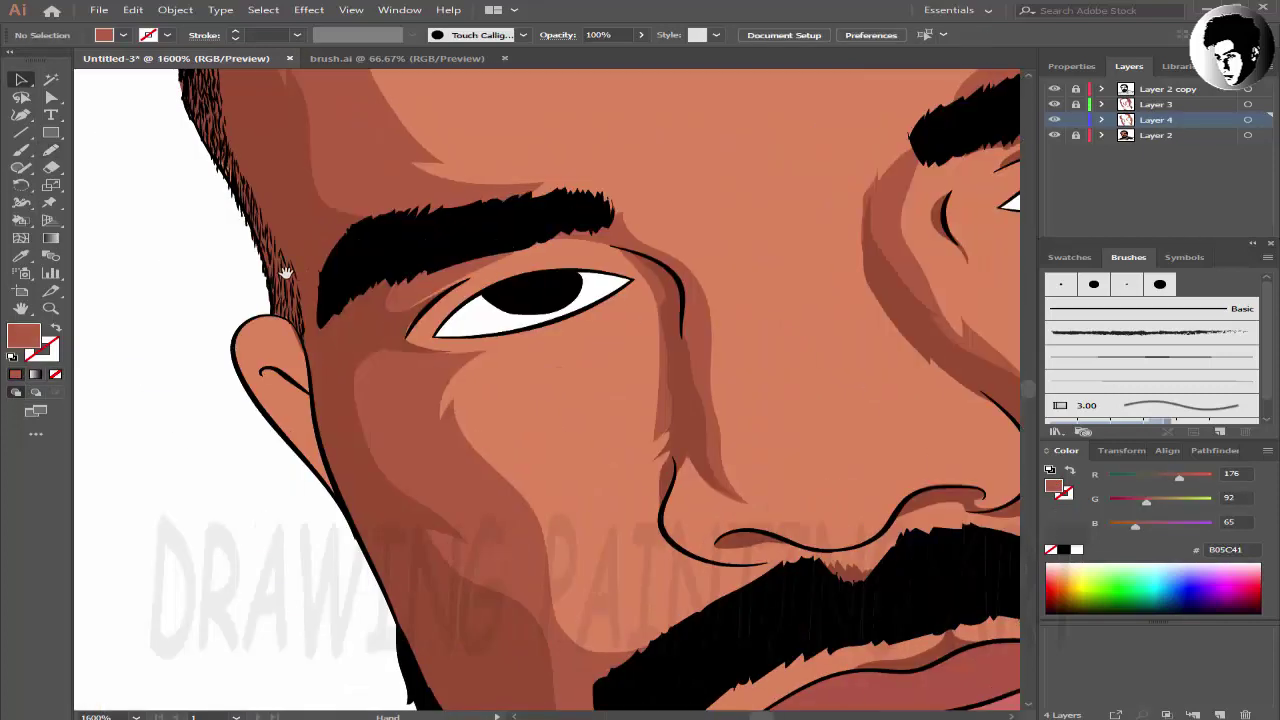
pyautogui.moveTo(587, 357); pyautogui.dragTo(515, 328)
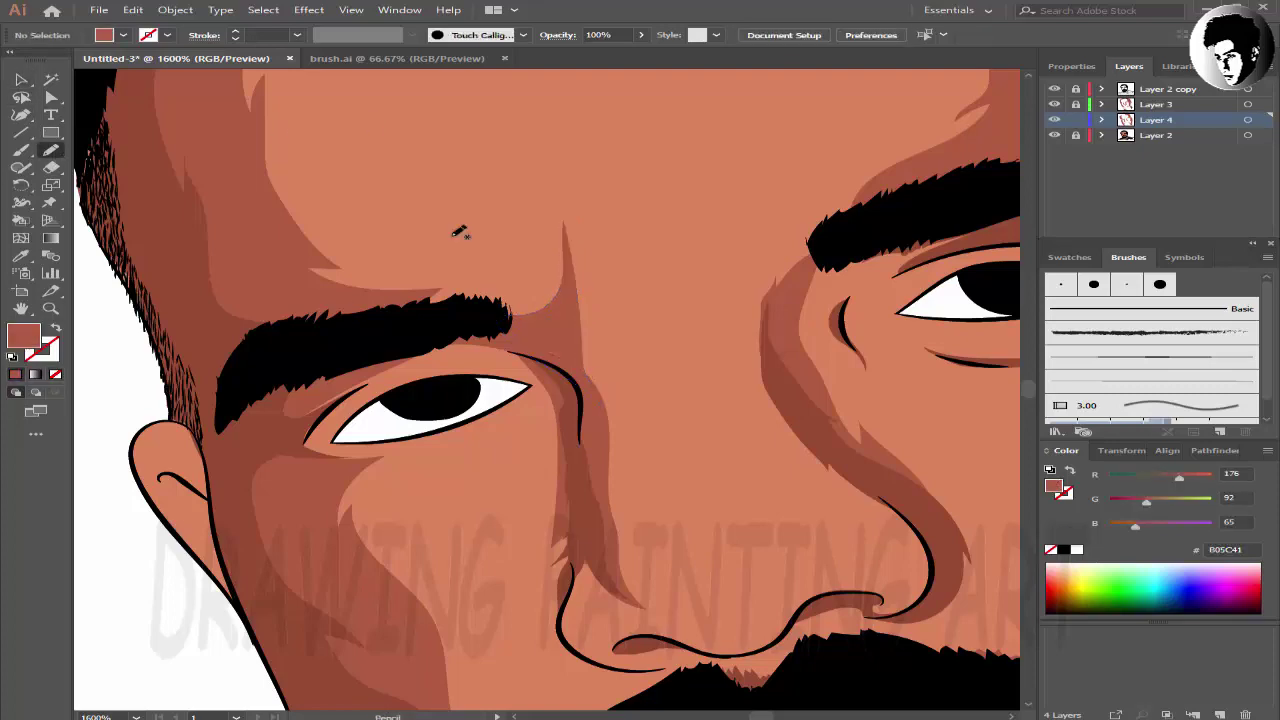
pyautogui.scroll(-3, 565, 313)
pyautogui.scroll(-3, 565, 313)
pyautogui.scroll(4, 518, 406)
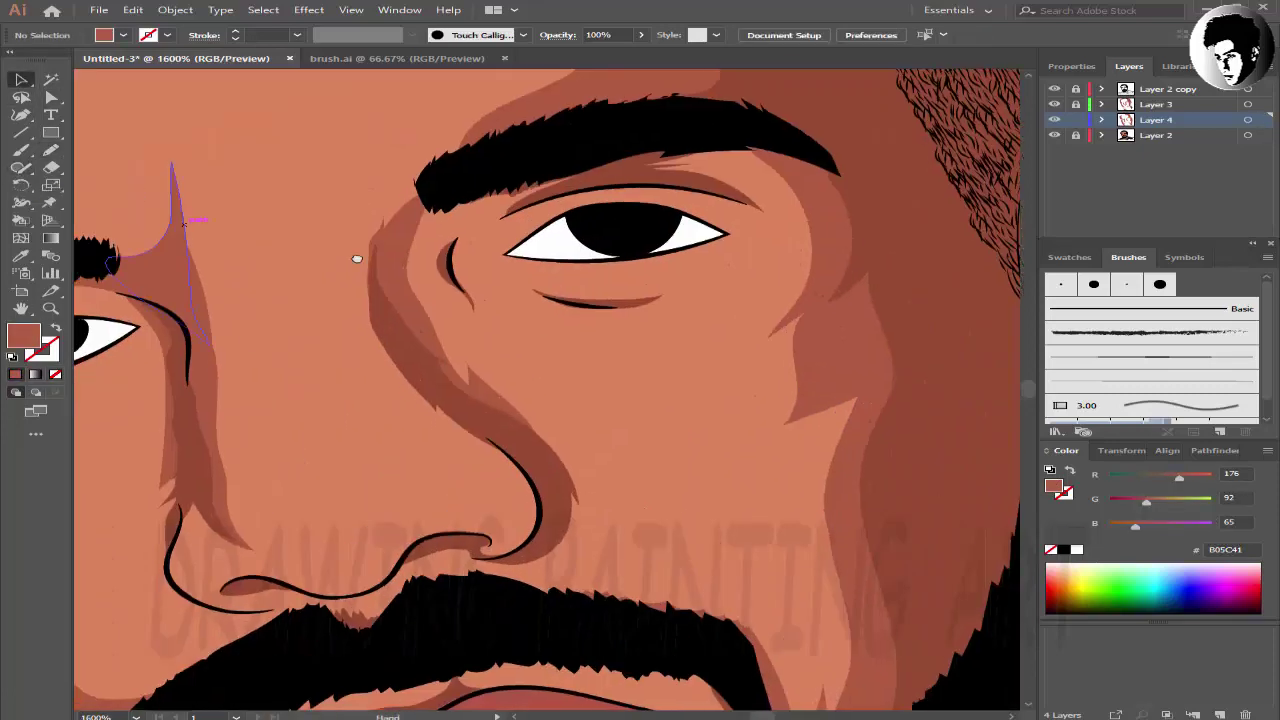
pyautogui.scroll(3, 518, 406)
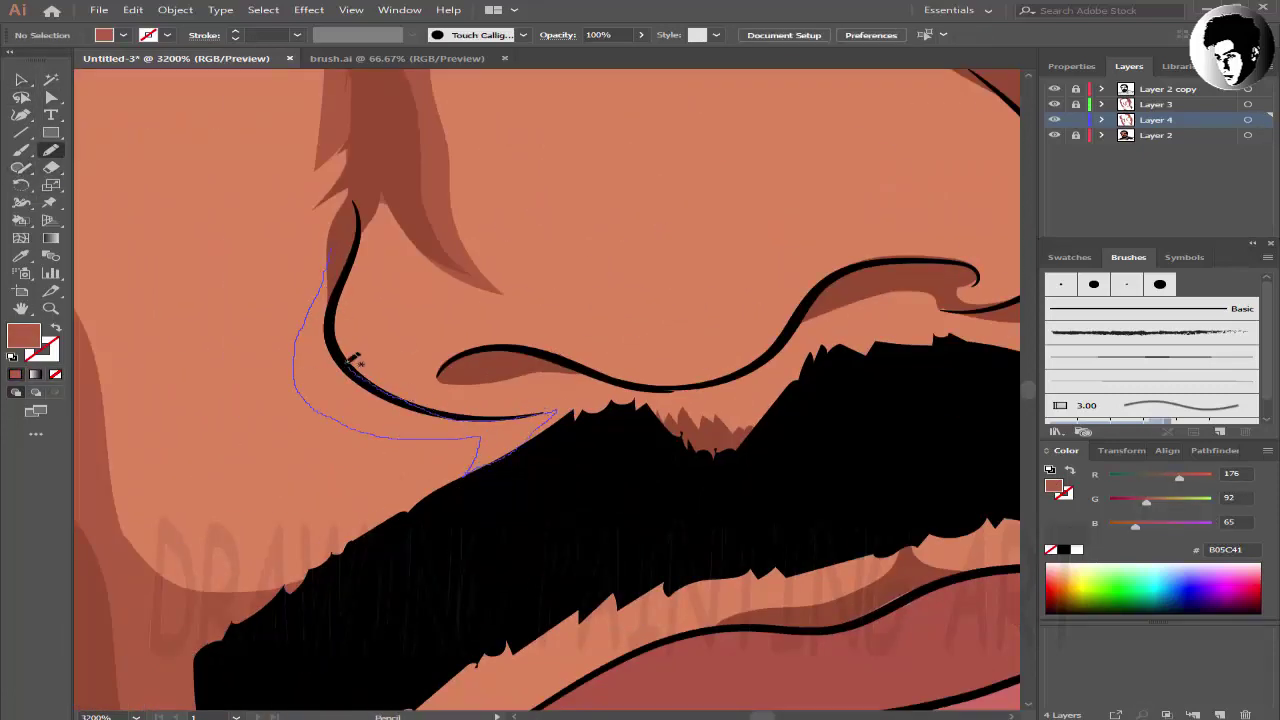
# - Draw shading around the nostril above the mustache and under the right nostril
pyautogui.moveTo(352, 360); pyautogui.dragTo(352, 362)
pyautogui.scroll(-3, 134, 103)
pyautogui.scroll(3, 111, 231)
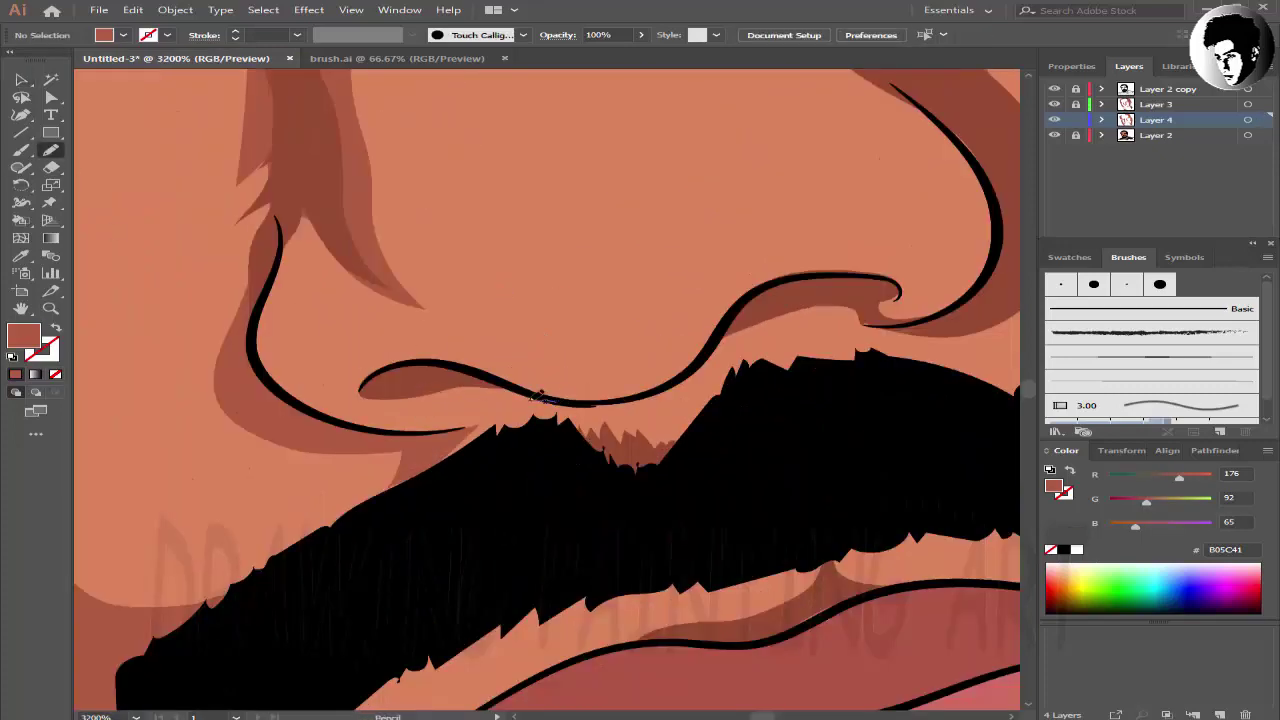
pyautogui.moveTo(537, 390); pyautogui.dragTo(540, 396)
pyautogui.hscroll(3, 614, 357)
pyautogui.moveTo(614, 357); pyautogui.dragTo(485, 393)
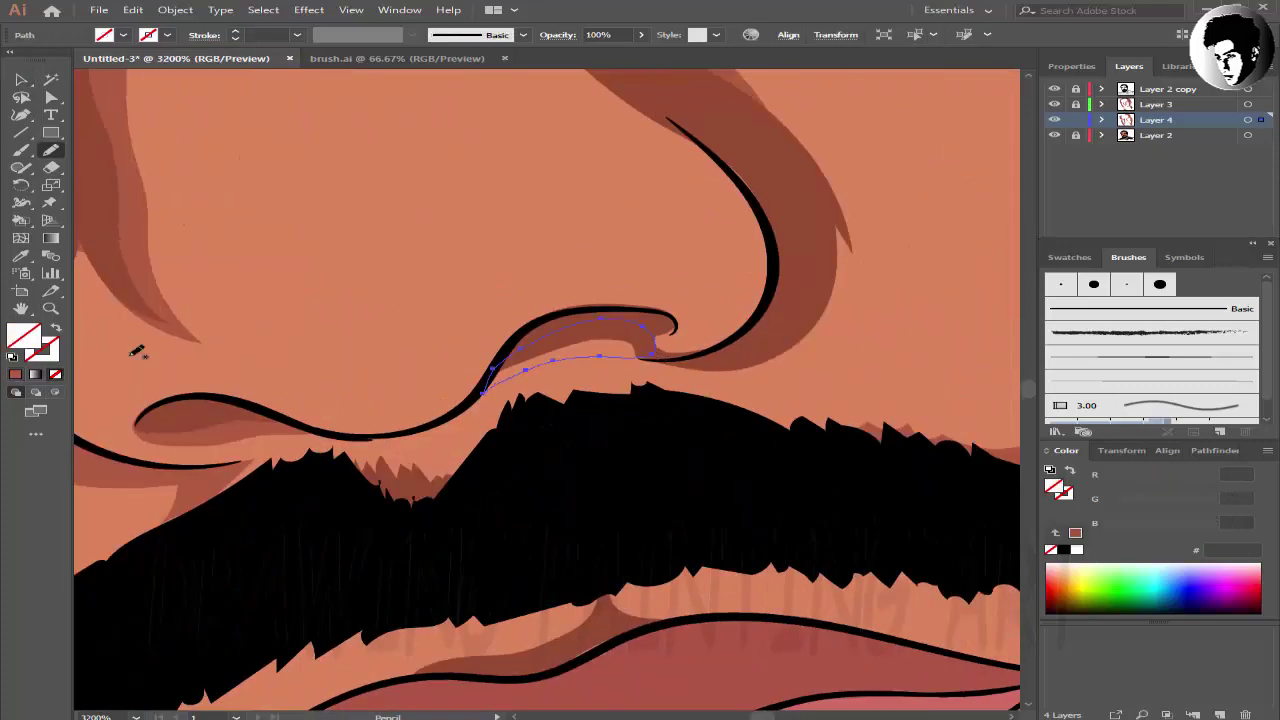
pyautogui.press('v')
# - Add shading along the side of the nose and at both lip corners
pyautogui.scroll(-3, 245, 112)
pyautogui.click(51, 150)
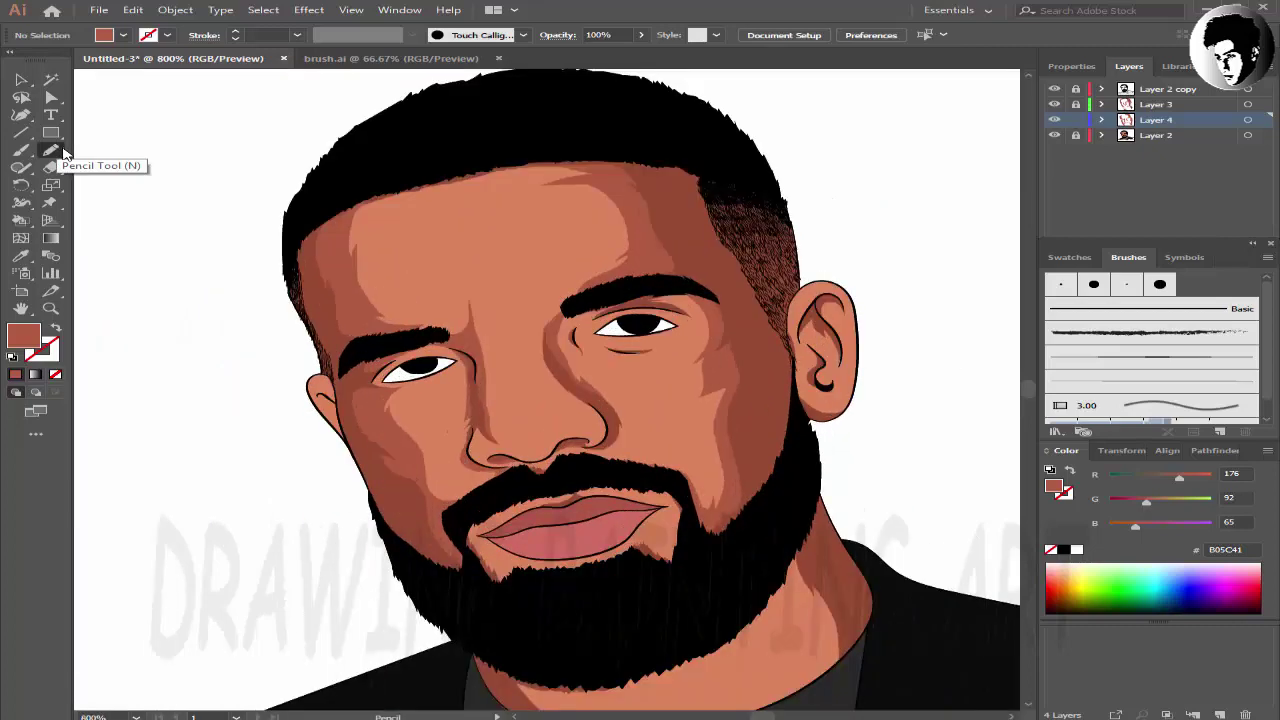
pyautogui.scroll(3, 530, 320)
pyautogui.moveTo(521, 264)
pyautogui.mouseDown()
pyautogui.moveTo(533, 333)
pyautogui.moveTo(525, 270)
pyautogui.mouseUp()
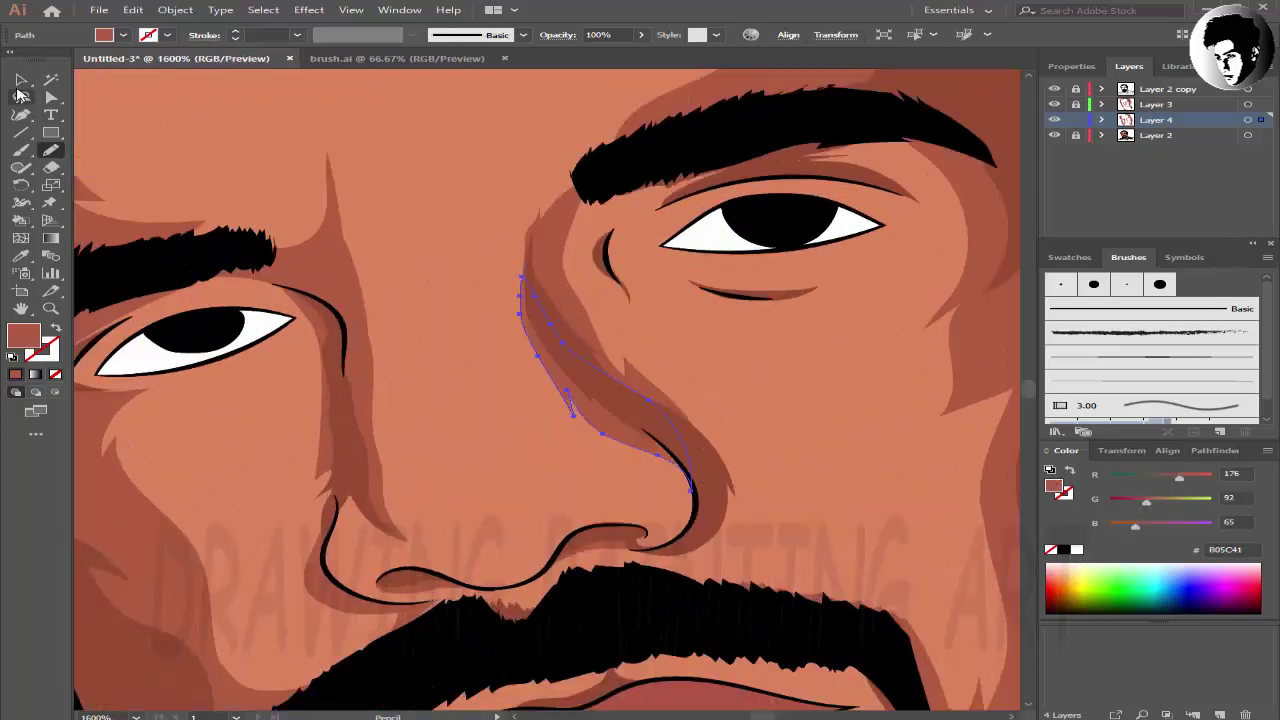
pyautogui.scroll(-3, 177, 100)
pyautogui.scroll(2, 669, 503)
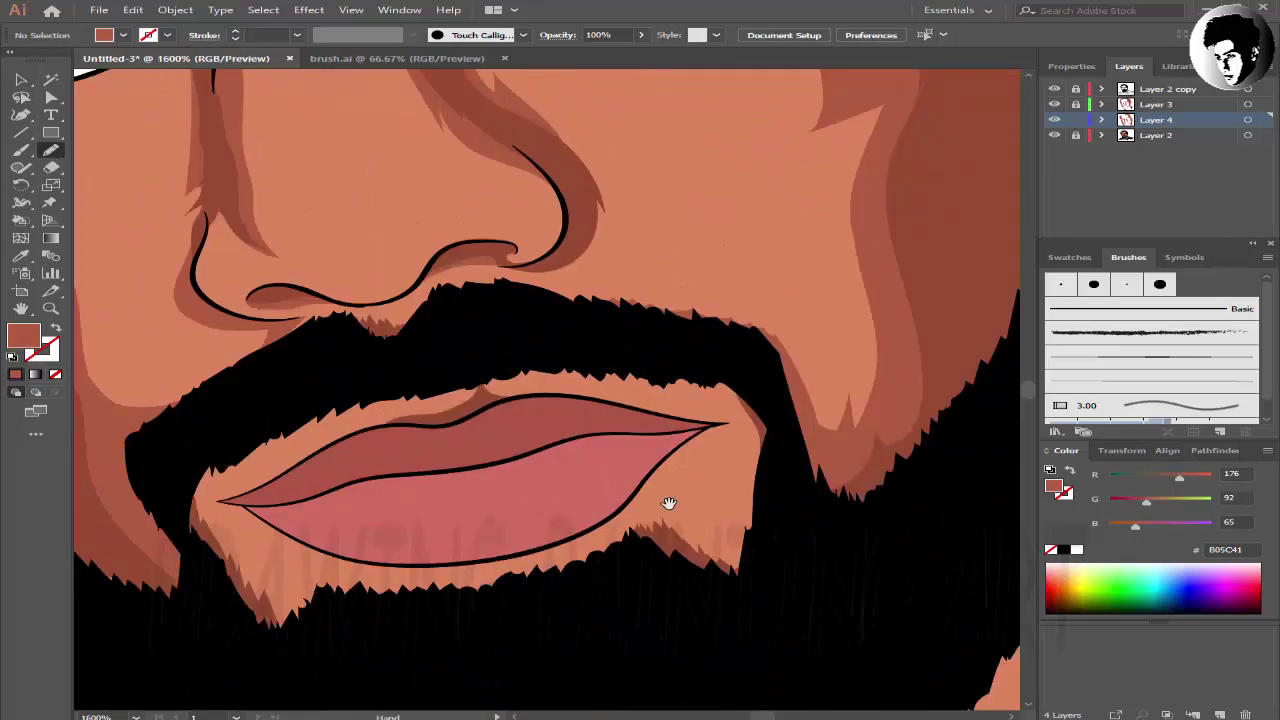
pyautogui.moveTo(742, 410); pyautogui.dragTo(732, 385)
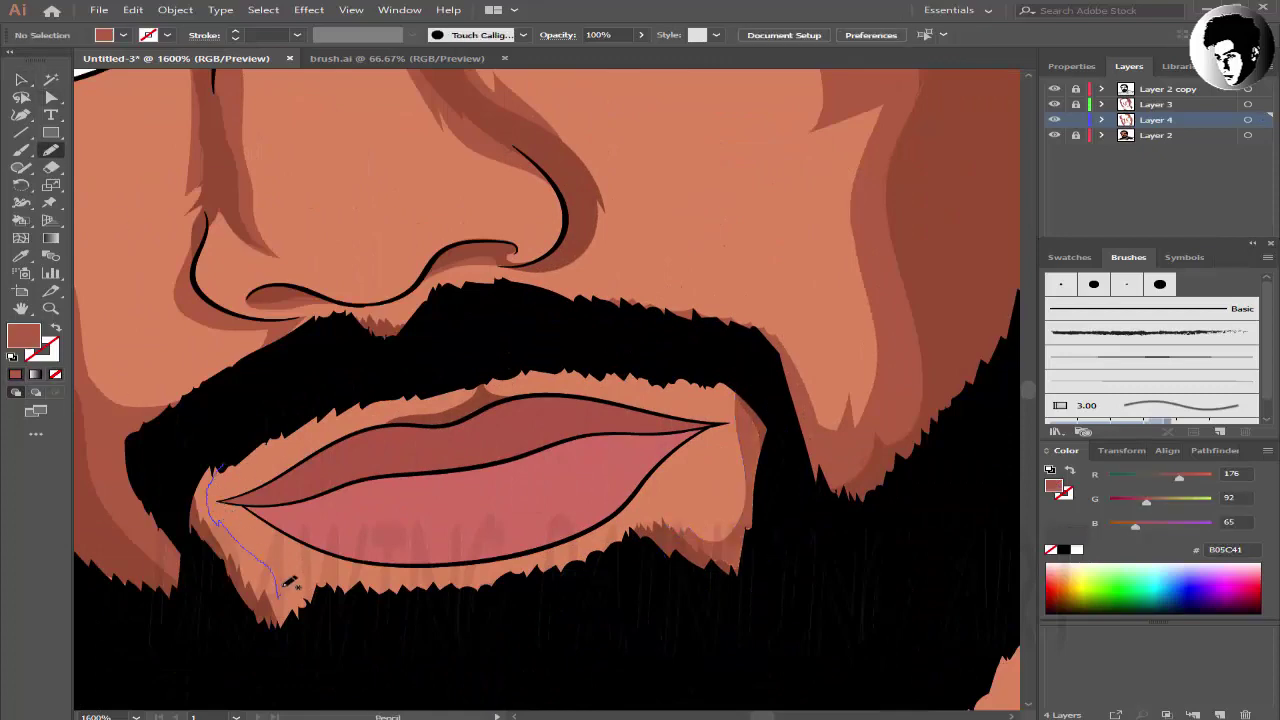
pyautogui.moveTo(232, 453); pyautogui.dragTo(226, 458)
pyautogui.scroll(-3, 400, 450)
# - Draw shading inside the lower ear fold and on the earlobe
pyautogui.scroll(4, 503, 483)
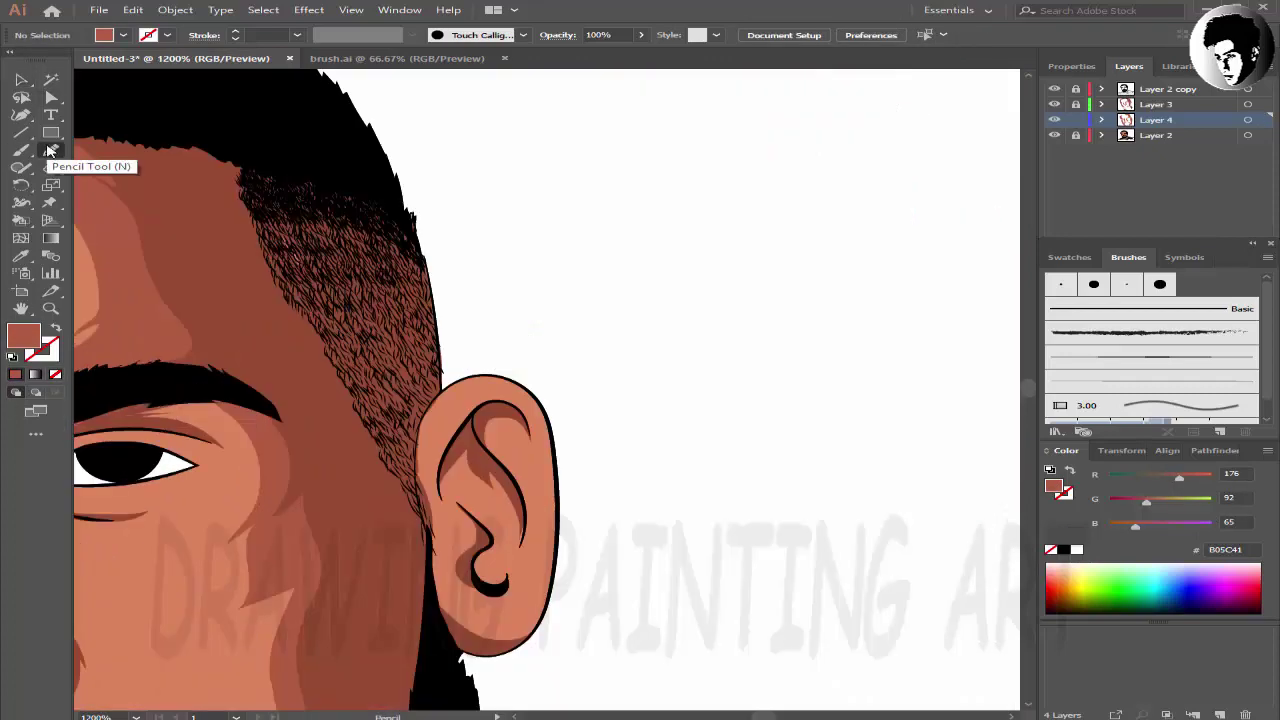
pyautogui.moveTo(420, 500); pyautogui.dragTo(492, 462)
pyautogui.scroll(-4, 383, 380)
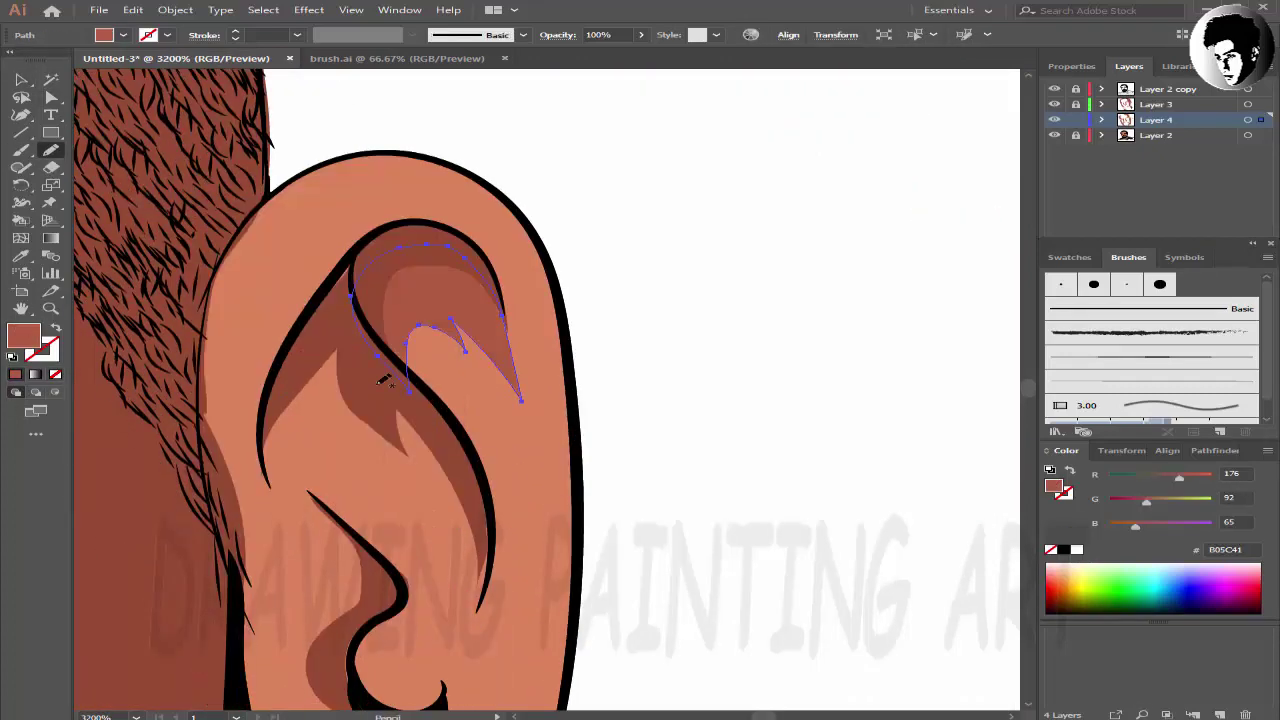
pyautogui.moveTo(415, 398); pyautogui.dragTo(415, 400)
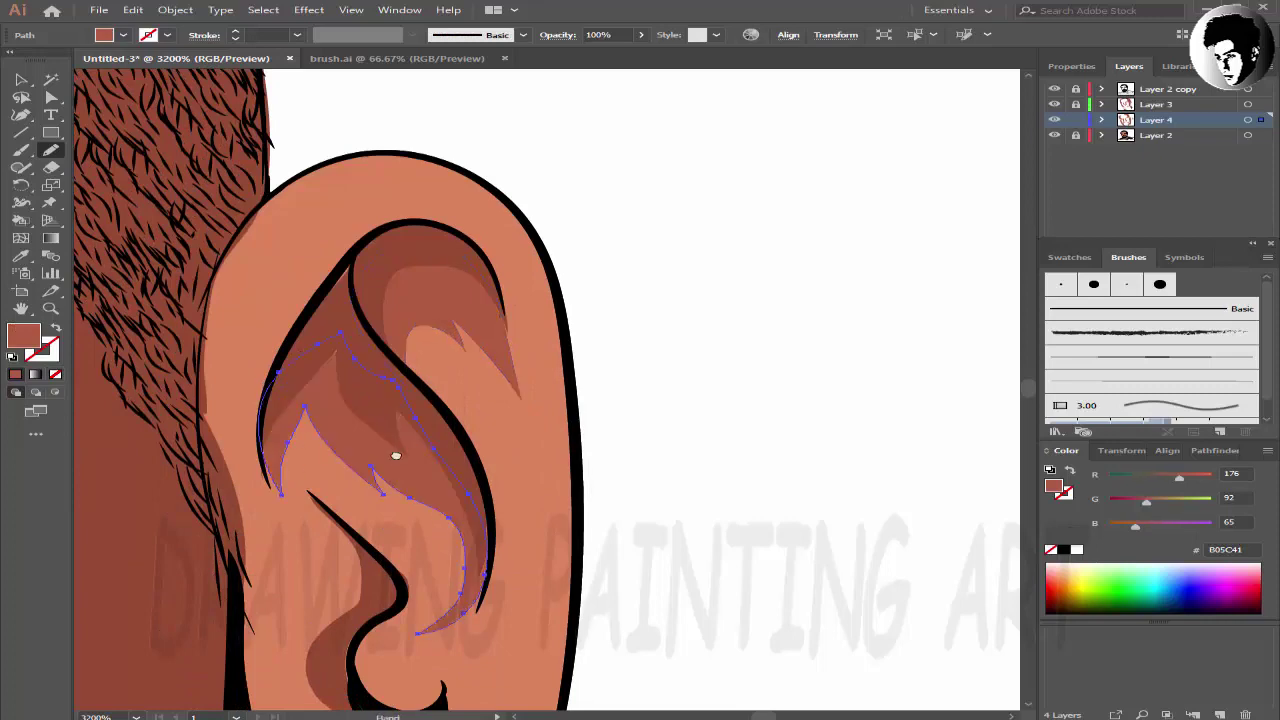
pyautogui.scroll(-3, 394, 451)
pyautogui.moveTo(456, 440); pyautogui.dragTo(310, 456)
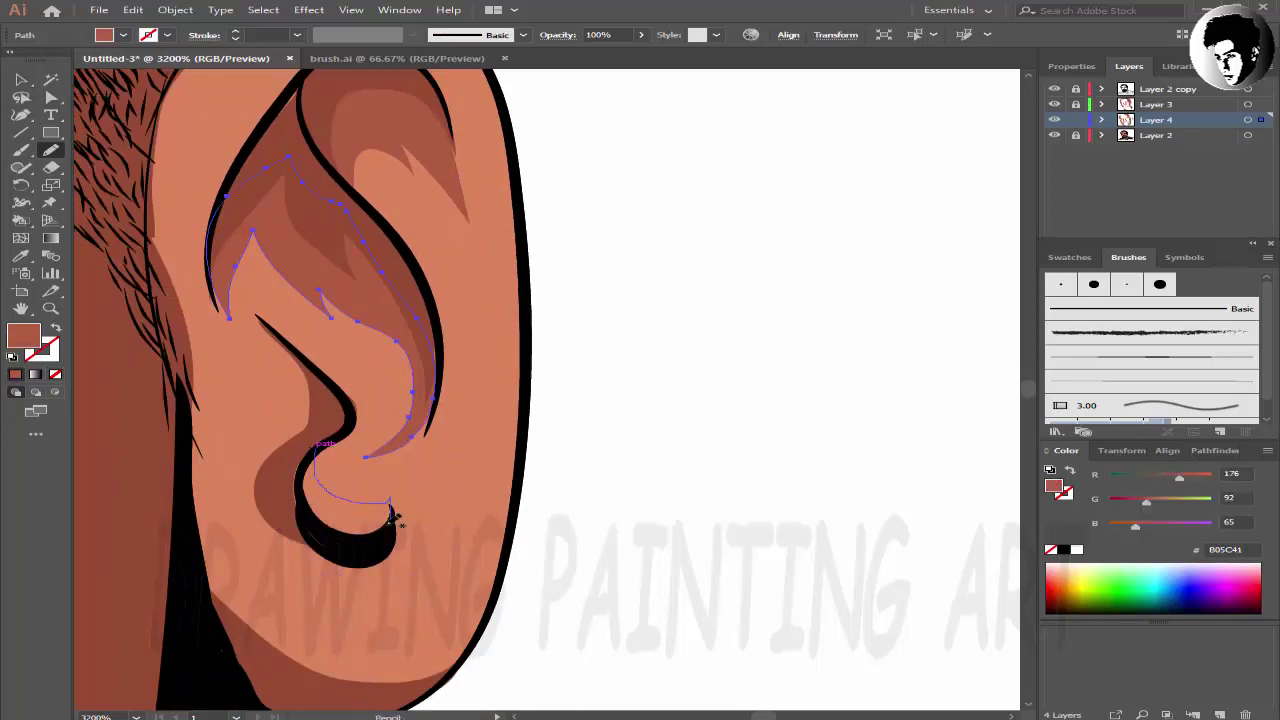
pyautogui.press('v')
pyautogui.click(655, 252)
# - Draw a shading shape inside the other ear
pyautogui.hotkey('ctrl', '-')
pyautogui.hotkey('ctrl', '-')
pyautogui.hotkey('ctrl', '-')
pyautogui.scroll(4, 575, 505)
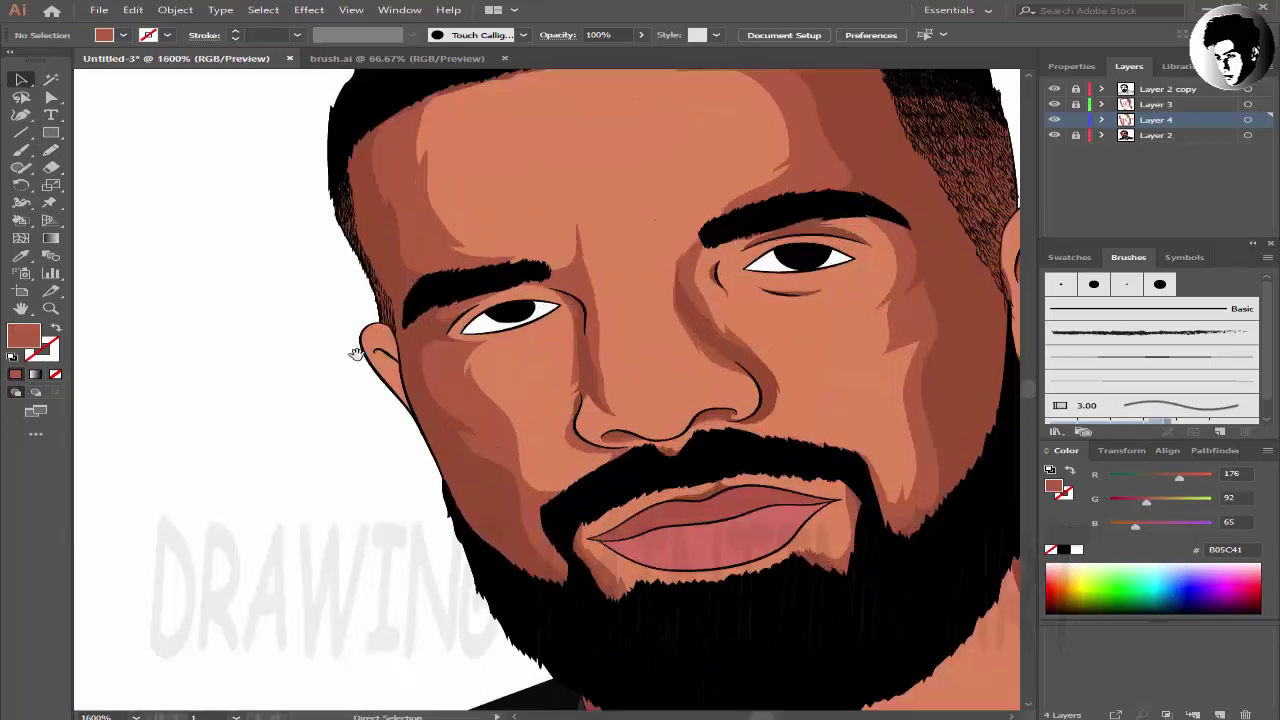
pyautogui.press('n')
pyautogui.moveTo(577, 530); pyautogui.dragTo(588, 538)
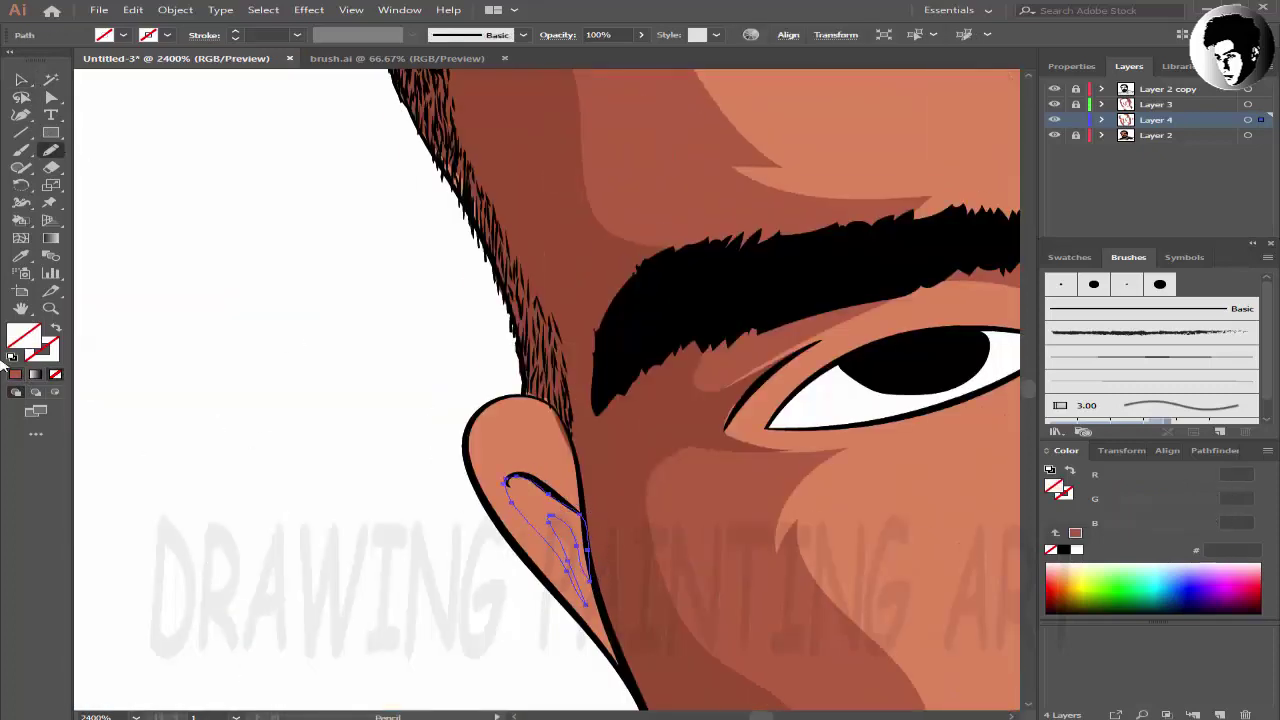
pyautogui.hotkey('ctrl', '-')
pyautogui.hotkey('ctrl', '-')
pyautogui.hotkey('ctrl', '-')
pyautogui.scroll(4, 619, 390)
# - Shade the side and lower edge of the neck and the chin under the beard
pyautogui.moveTo(619, 390); pyautogui.dragTo(536, 308)
pyautogui.moveTo(644, 352); pyautogui.dragTo(660, 488)
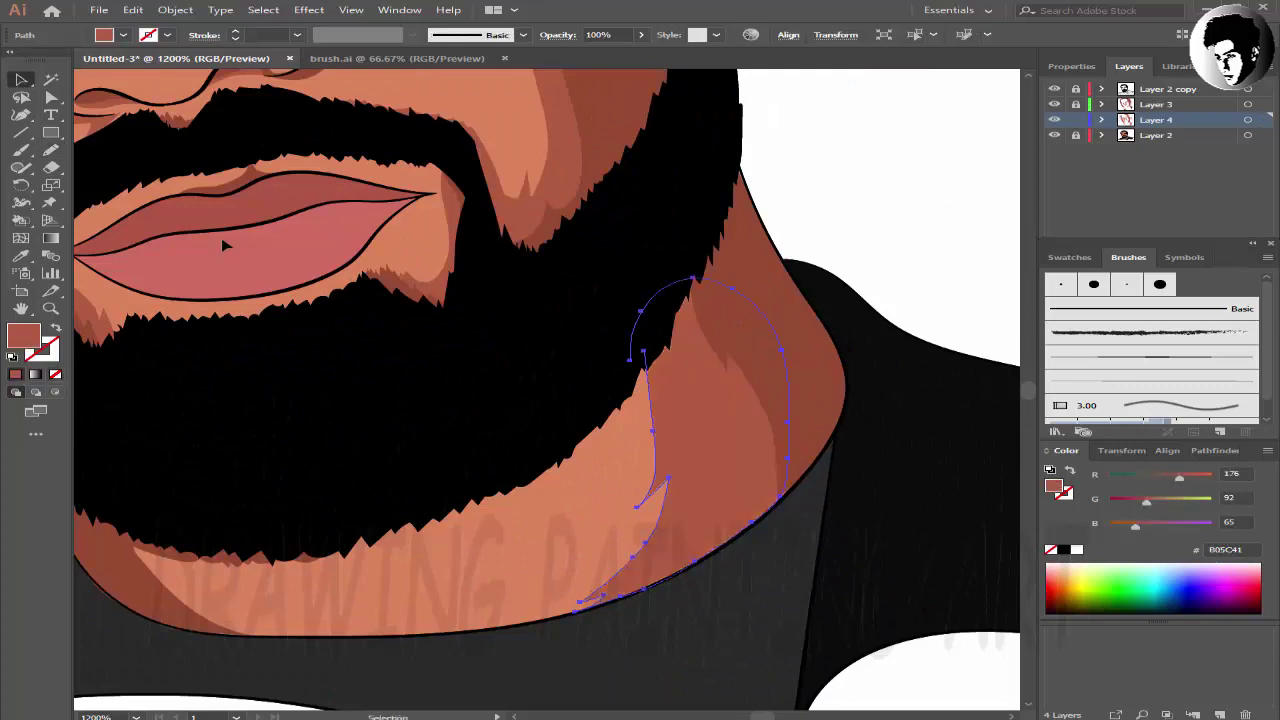
pyautogui.moveTo(724, 527); pyautogui.dragTo(619, 485)
pyautogui.moveTo(695, 430); pyautogui.dragTo(690, 433)
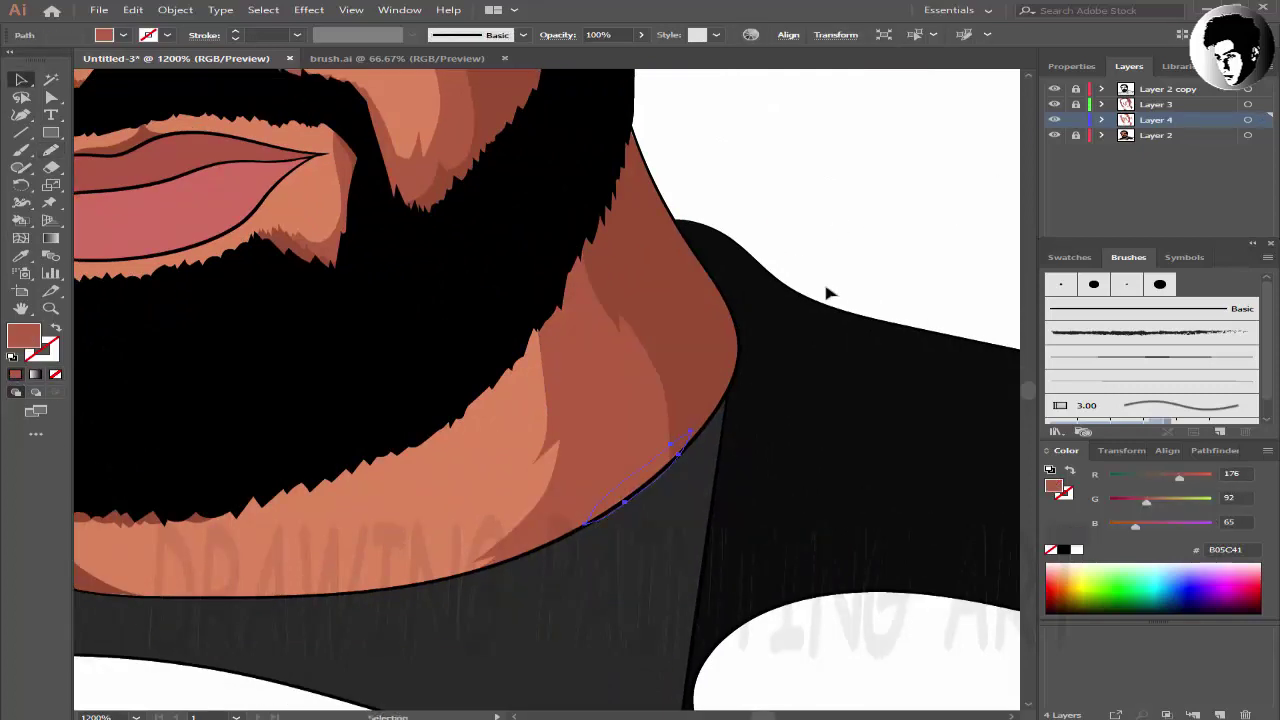
pyautogui.keyDown('ctrl'); pyautogui.click(886, 249); pyautogui.keyUp('ctrl')
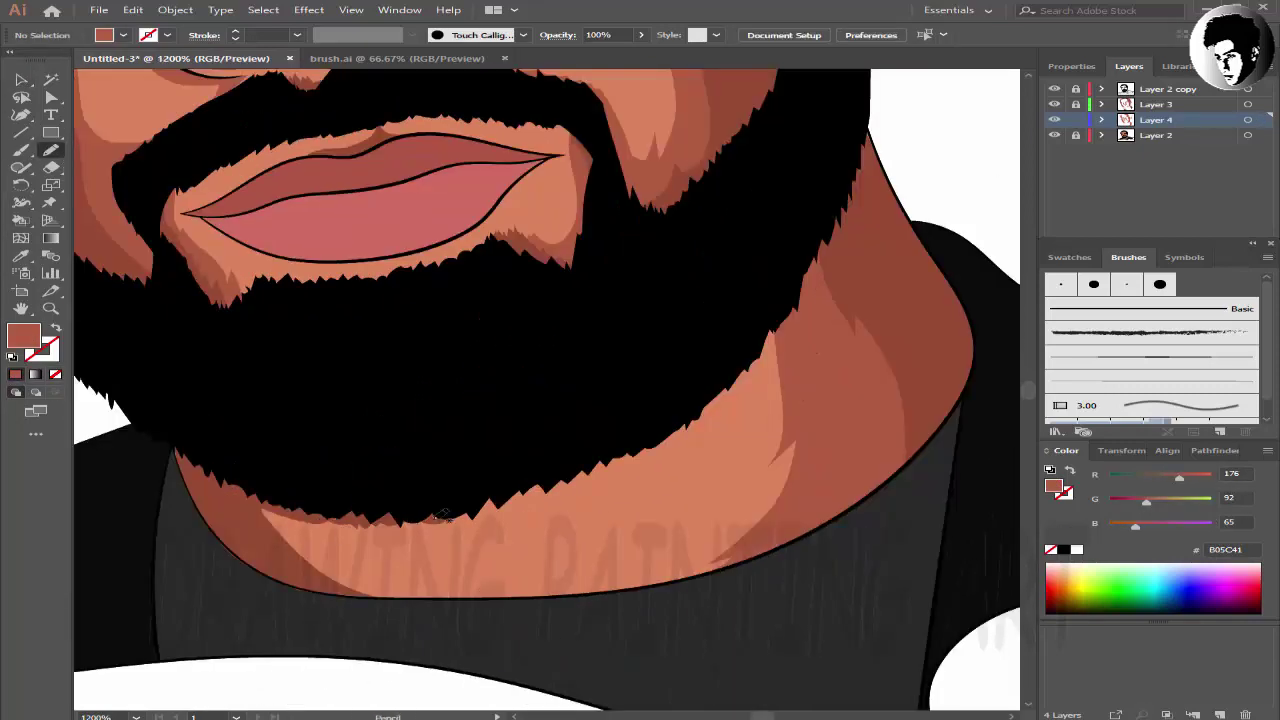
pyautogui.moveTo(508, 595); pyautogui.dragTo(520, 596)
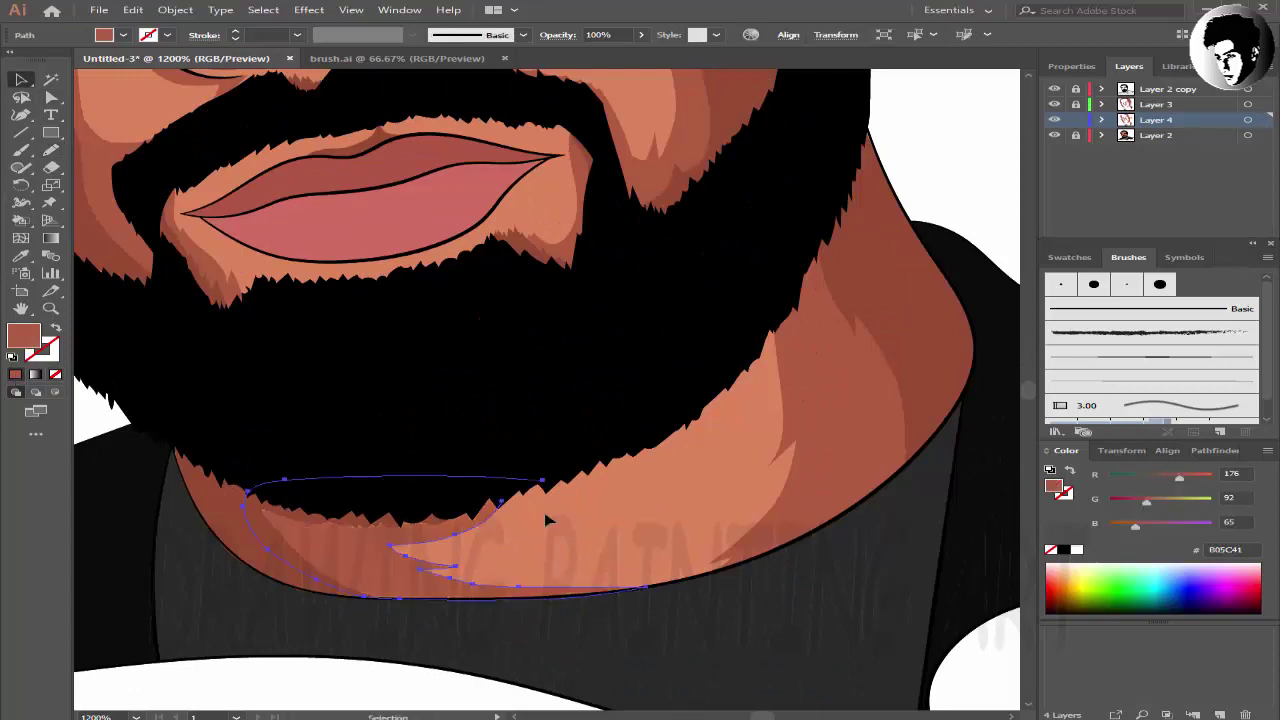
pyautogui.keyDown('ctrl'); pyautogui.click(971, 243); pyautogui.keyUp('ctrl')
pyautogui.hotkey('ctrl', '-')
pyautogui.hotkey('ctrl', '-')
pyautogui.hotkey('ctrl', '-')
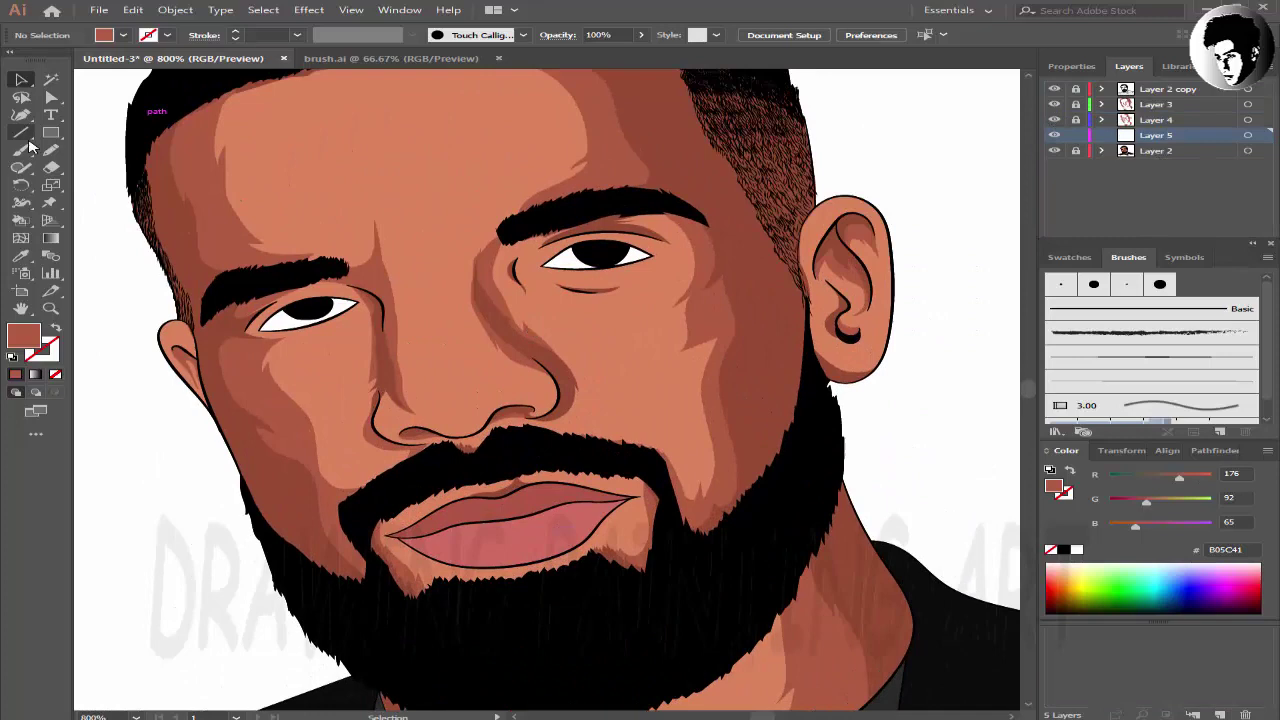
# - Draw a closed shape along the forehead hairline and fill it with DB845E
pyautogui.click(51, 150)
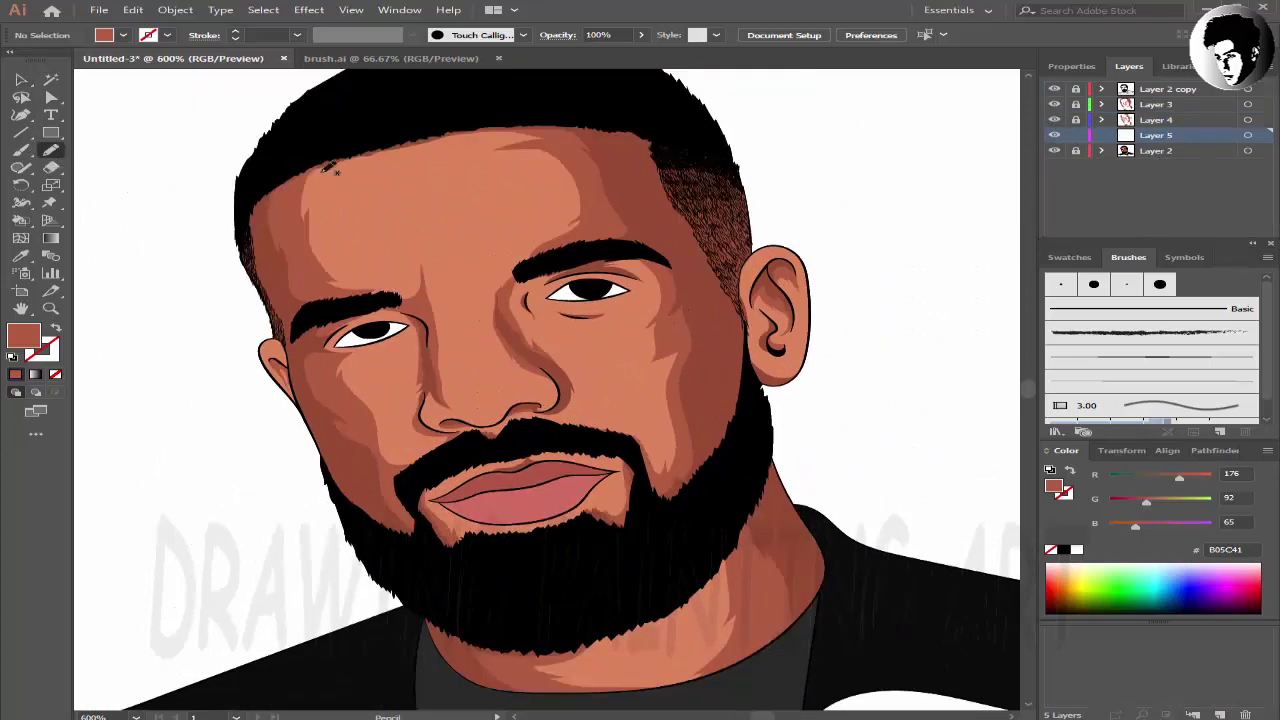
pyautogui.moveTo(258, 356); pyautogui.dragTo(298, 272)
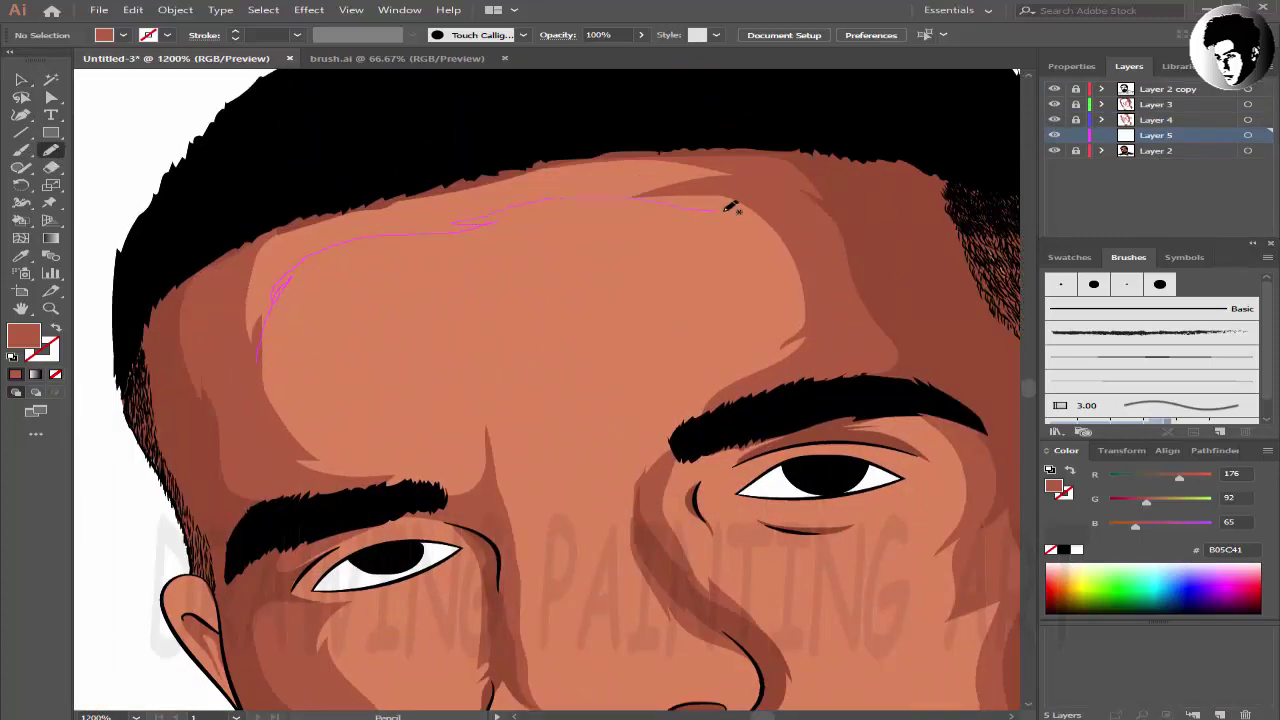
pyautogui.moveTo(237, 222); pyautogui.dragTo(250, 380)
pyautogui.doubleClick(24, 337)
pyautogui.click(903, 340)
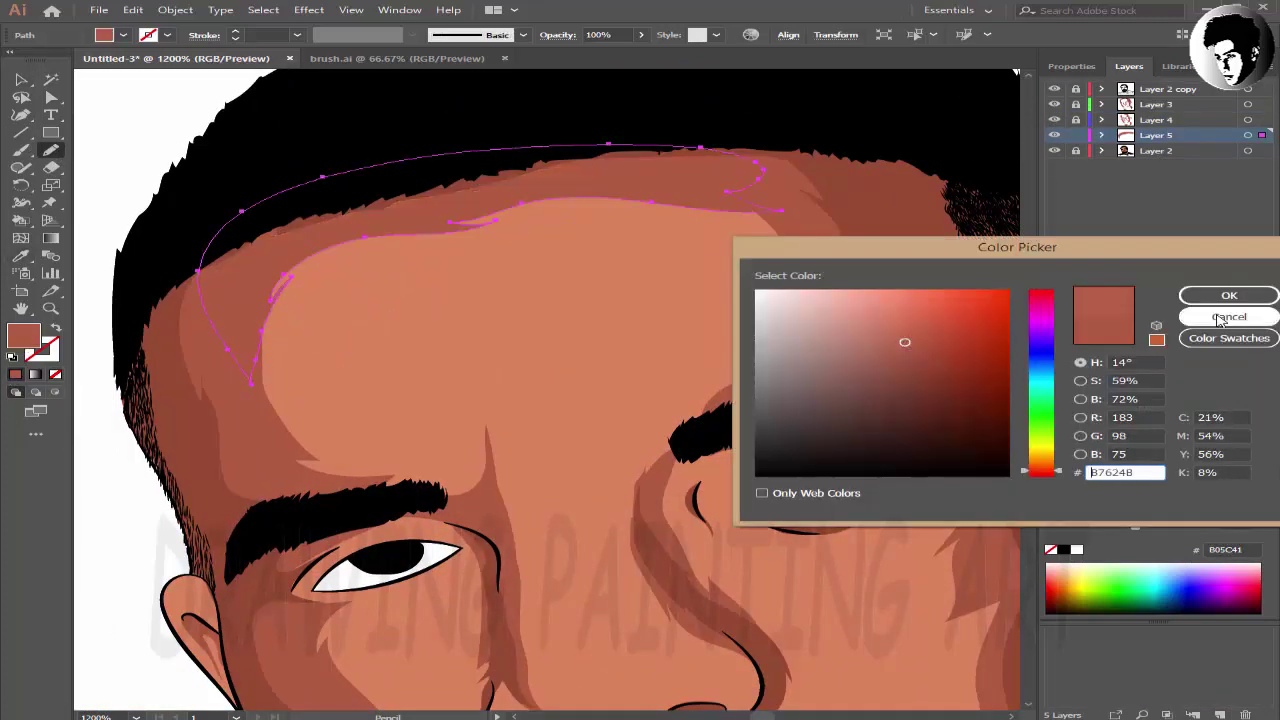
pyautogui.click(1226, 294)
pyautogui.doubleClick(24, 337)
pyautogui.click(910, 340)
pyautogui.click(1223, 294)
# - Change the forehead shade fill to BC6F55 and select that path
pyautogui.hotkey('ctrl', '-')
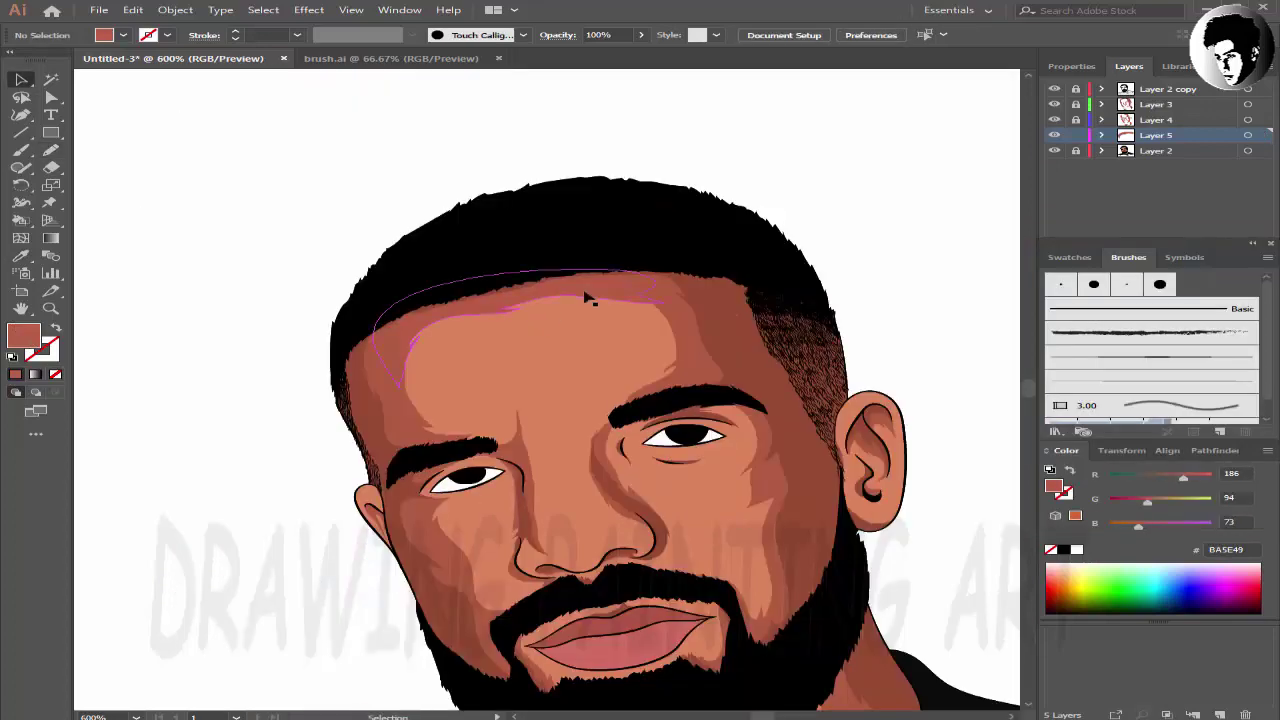
pyautogui.press('i')
pyautogui.doubleClick(24, 337)
pyautogui.click(899, 336)
pyautogui.click(1226, 294)
pyautogui.press('v')
pyautogui.click(157, 108)
pyautogui.hotkey('ctrl', '+')
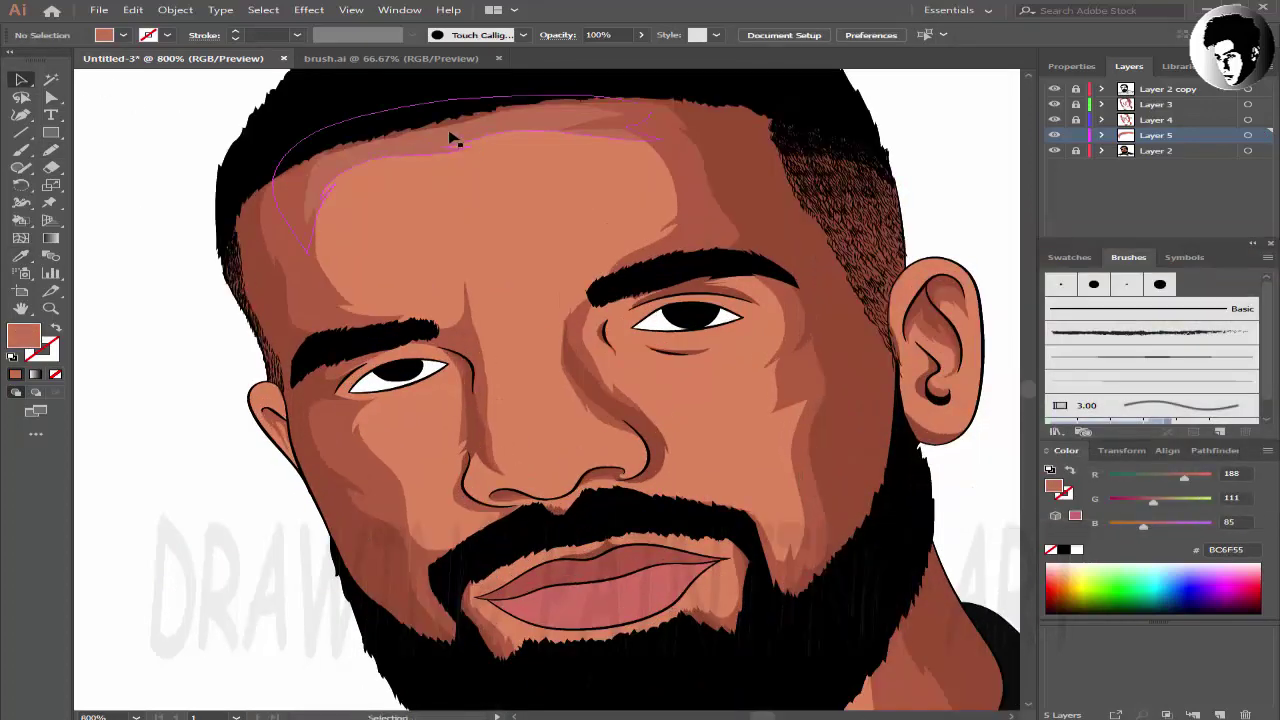
pyautogui.moveTo(355, 186); pyautogui.dragTo(166, 110)
pyautogui.hotkey('ctrl', '+')
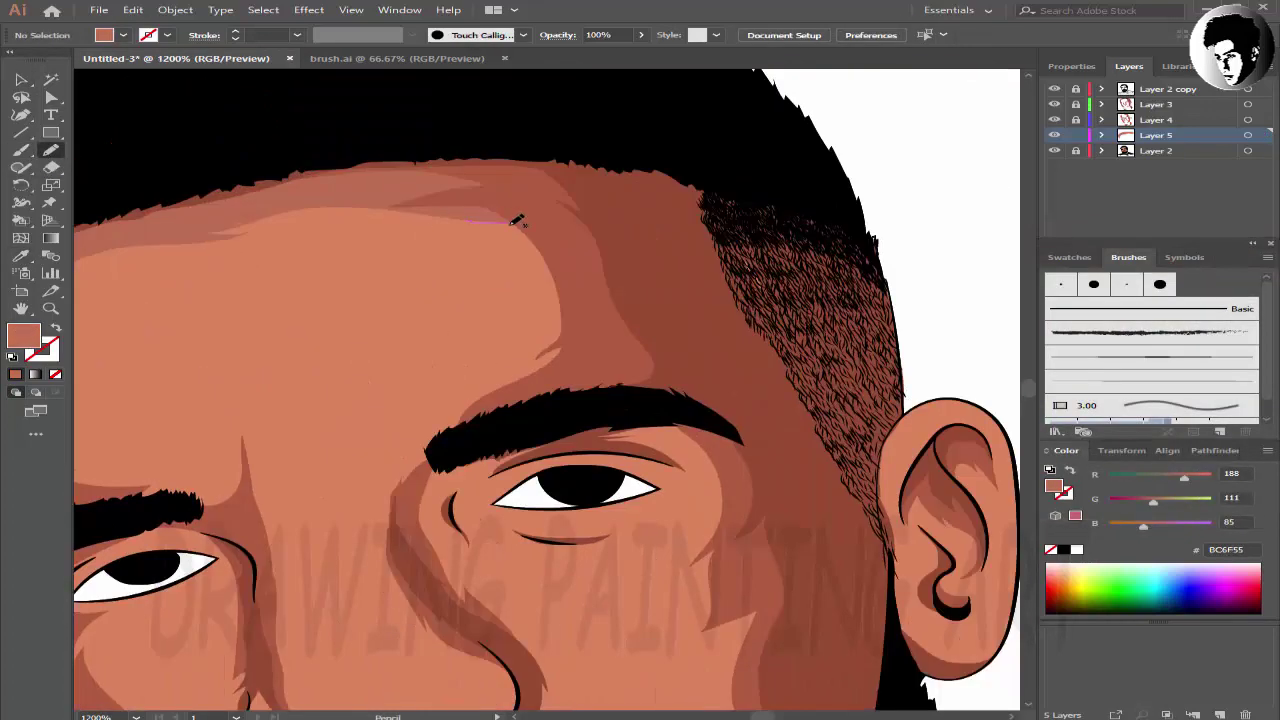
# - Draw shadow shapes along the forehead and brow, beside the nose and near the mouth
pyautogui.moveTo(426, 470); pyautogui.dragTo(449, 224)
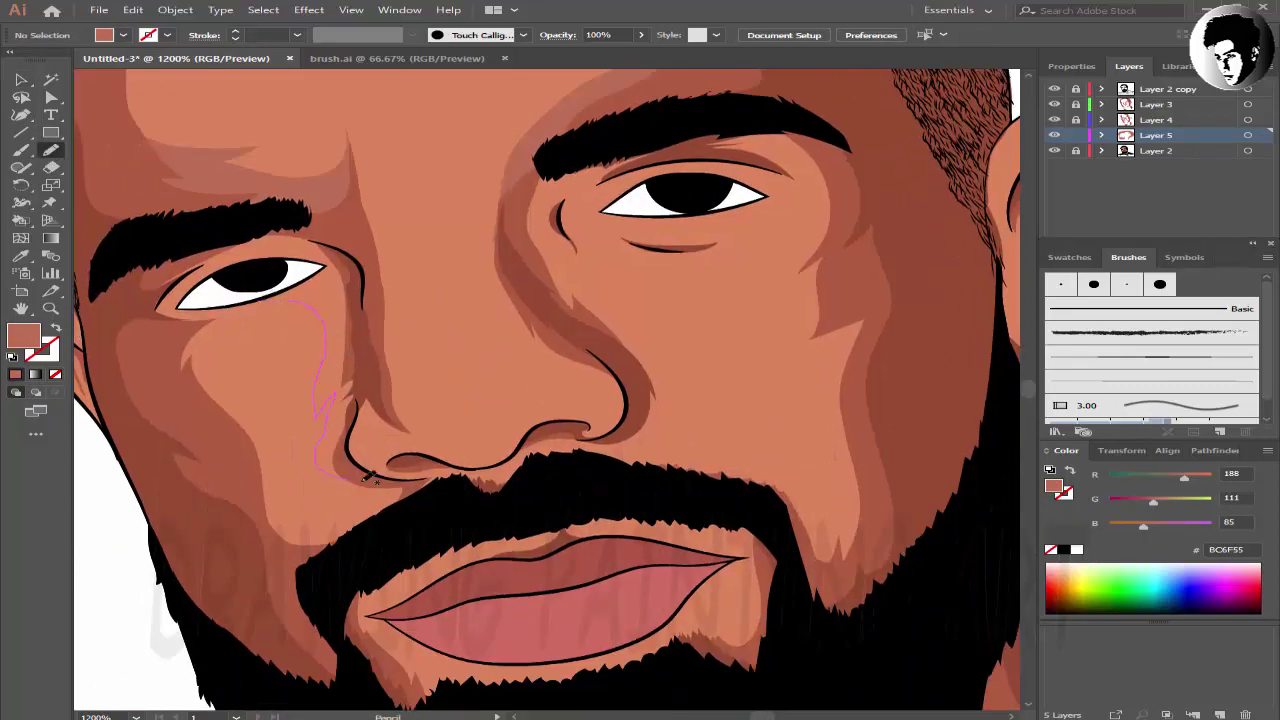
pyautogui.moveTo(343, 262); pyautogui.dragTo(338, 257)
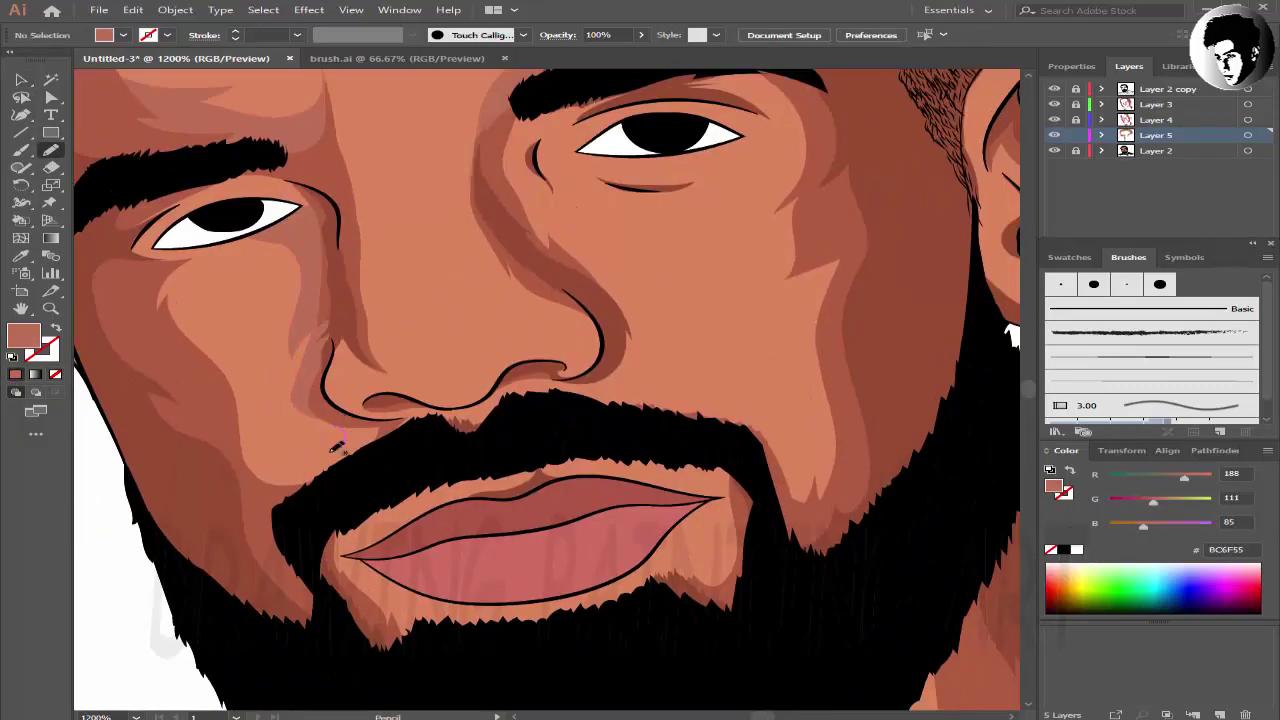
pyautogui.moveTo(362, 474); pyautogui.dragTo(348, 432)
pyautogui.hotkey('ctrl', '=')
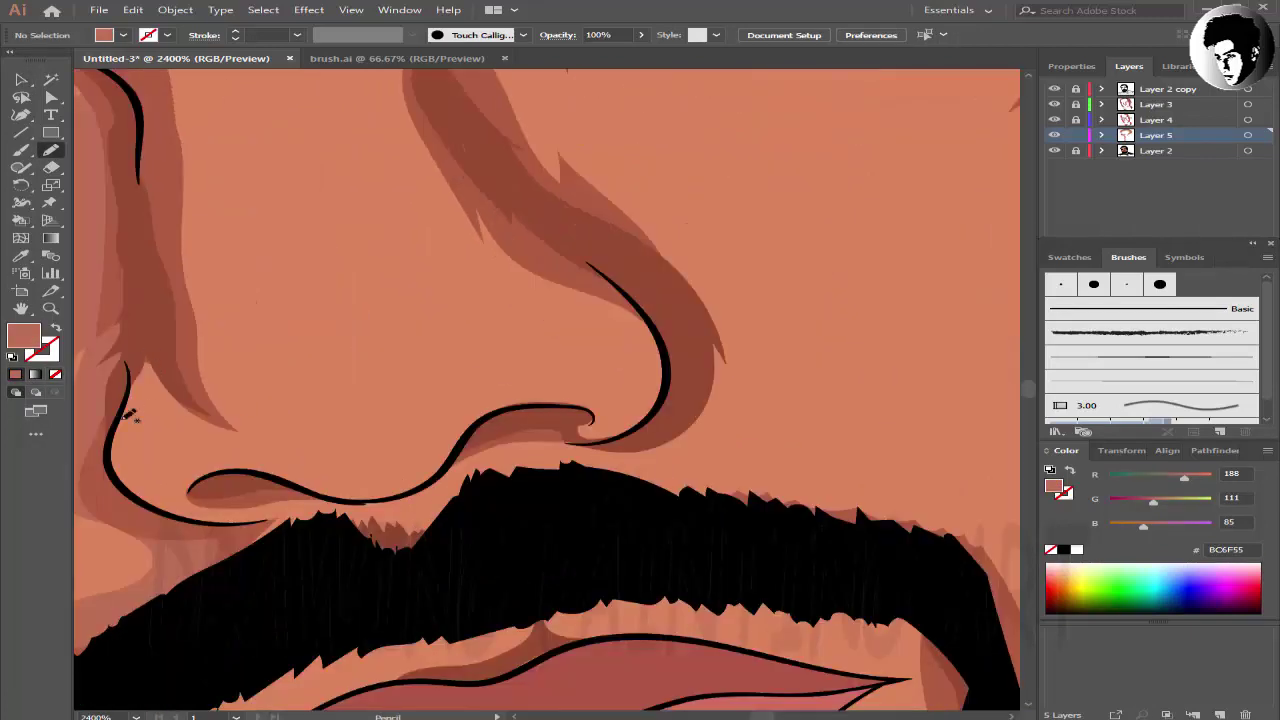
pyautogui.hotkey('ctrl', '-')
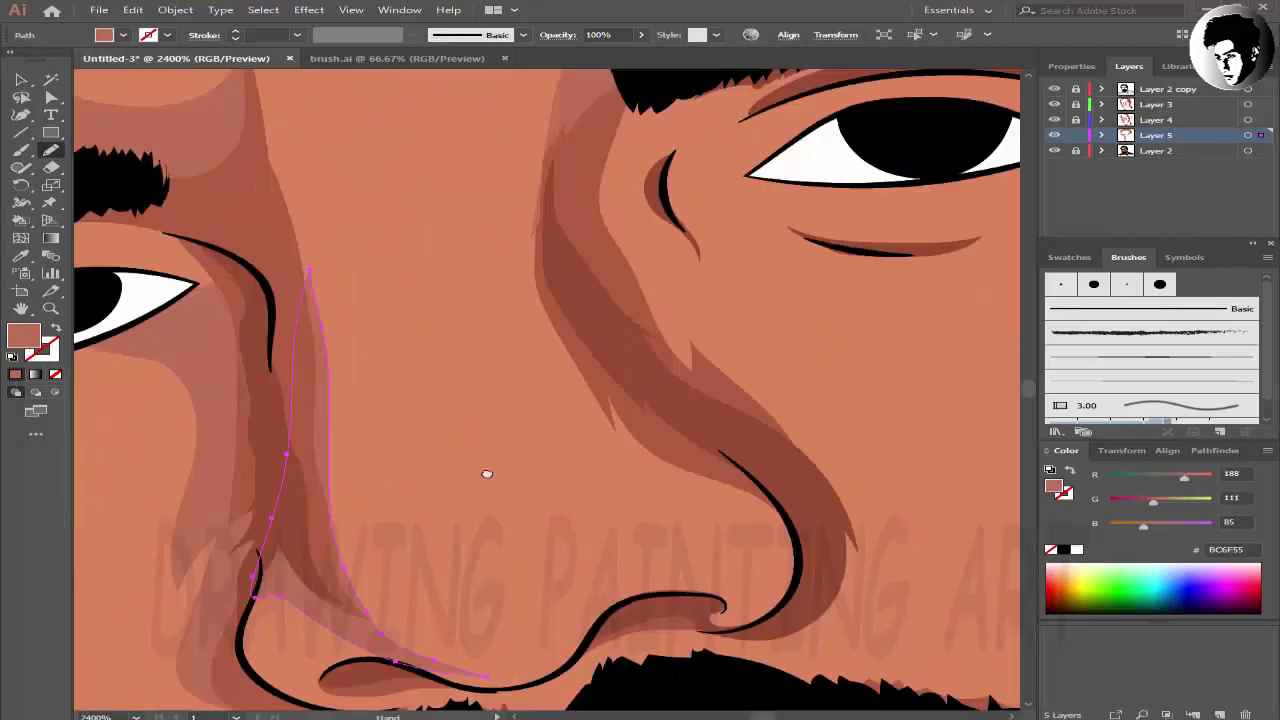
pyautogui.keyDown('ctrl'); pyautogui.click(433, 193); pyautogui.keyUp('ctrl')
# - Recolor the selected skin shade to C46E51 with saturation 59% and brightness 77%
pyautogui.click(433, 193)
pyautogui.hotkey('ctrl', '-')
pyautogui.hotkey('ctrl', '-')
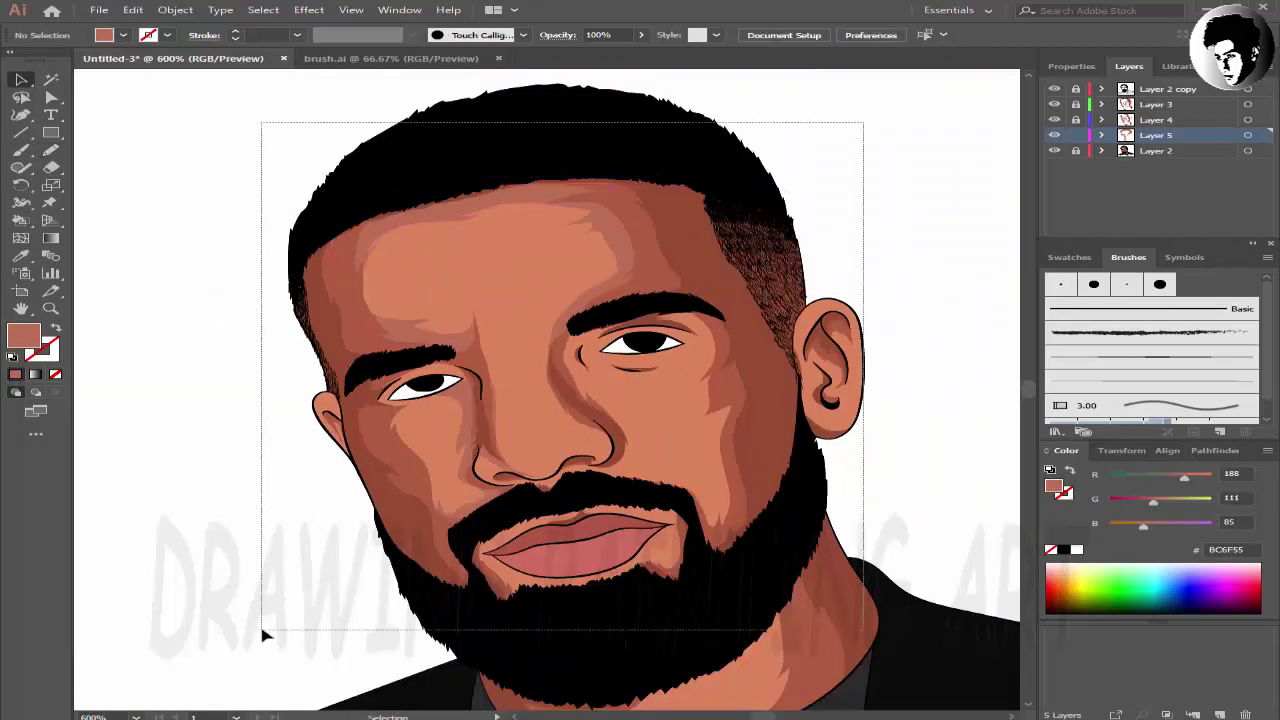
pyautogui.click(133, 9)
pyautogui.click(545, 257)
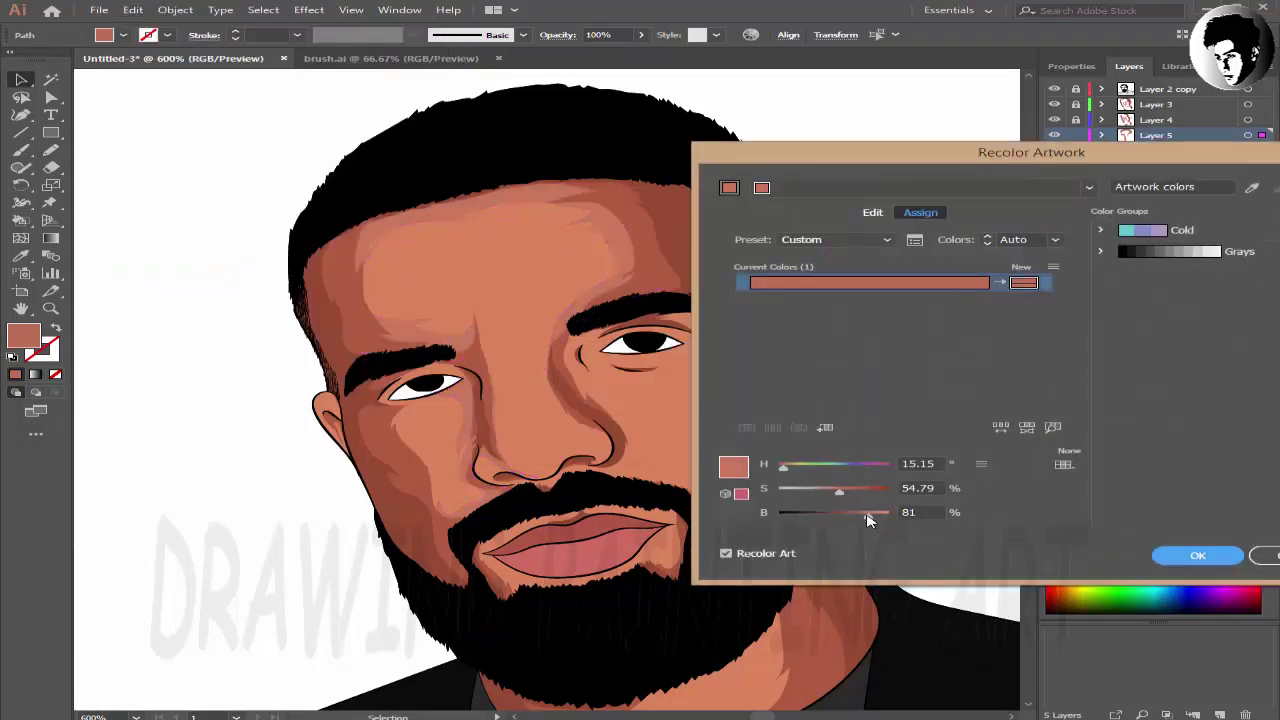
pyautogui.moveTo(868, 519); pyautogui.dragTo(858, 517)
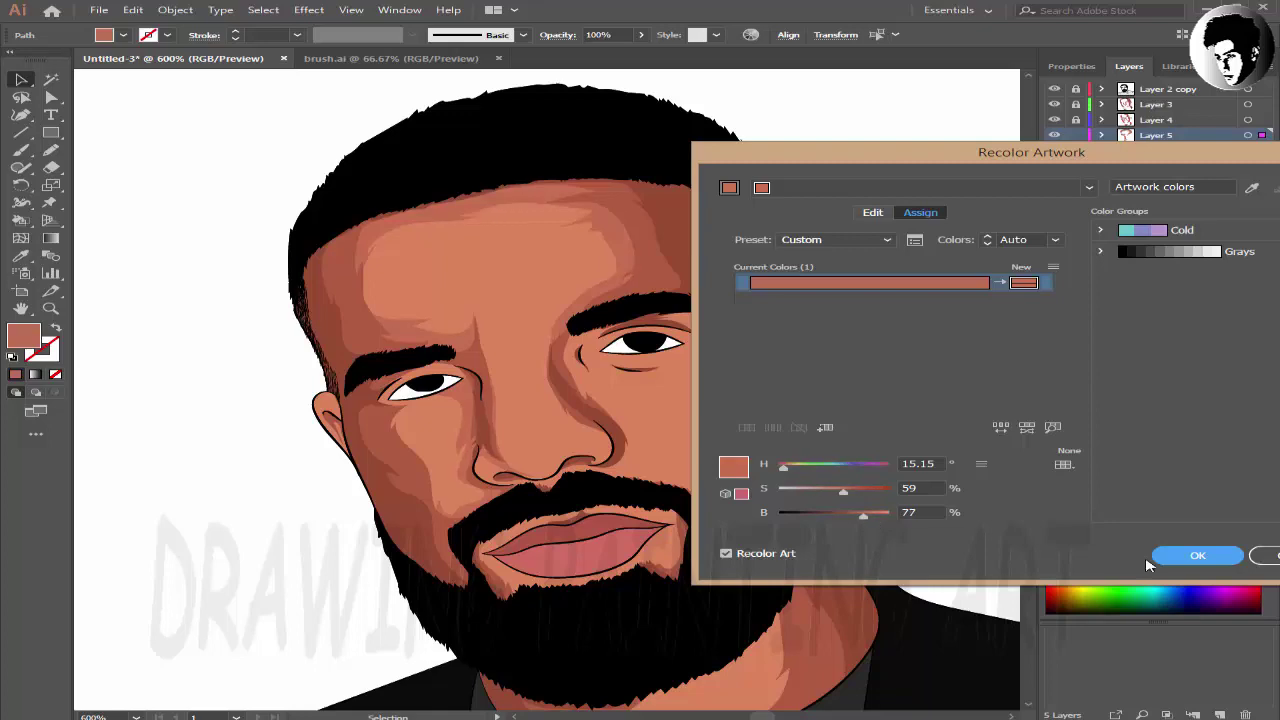
pyautogui.click(1160, 556)
# - Start a pencil shade shape around the right eye
pyautogui.click(51, 150)
pyautogui.hotkey('ctrl', '+')
pyautogui.hotkey('ctrl', '+')
pyautogui.hotkey('ctrl', '+')
pyautogui.moveTo(489, 289); pyautogui.dragTo(457, 313)
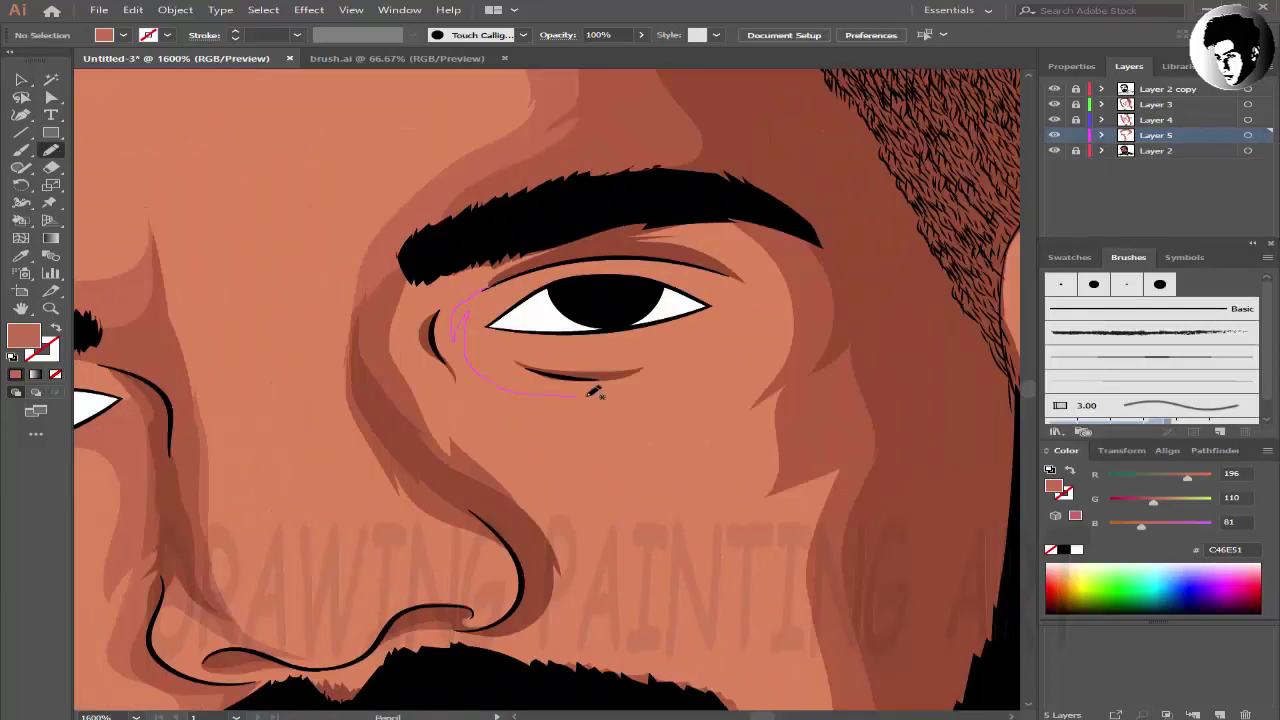
# - Close the shade around one eye and add shade shapes under and beside the eyes
pyautogui.moveTo(578, 236); pyautogui.dragTo(565, 240)
pyautogui.hotkey('ctrl', '0')
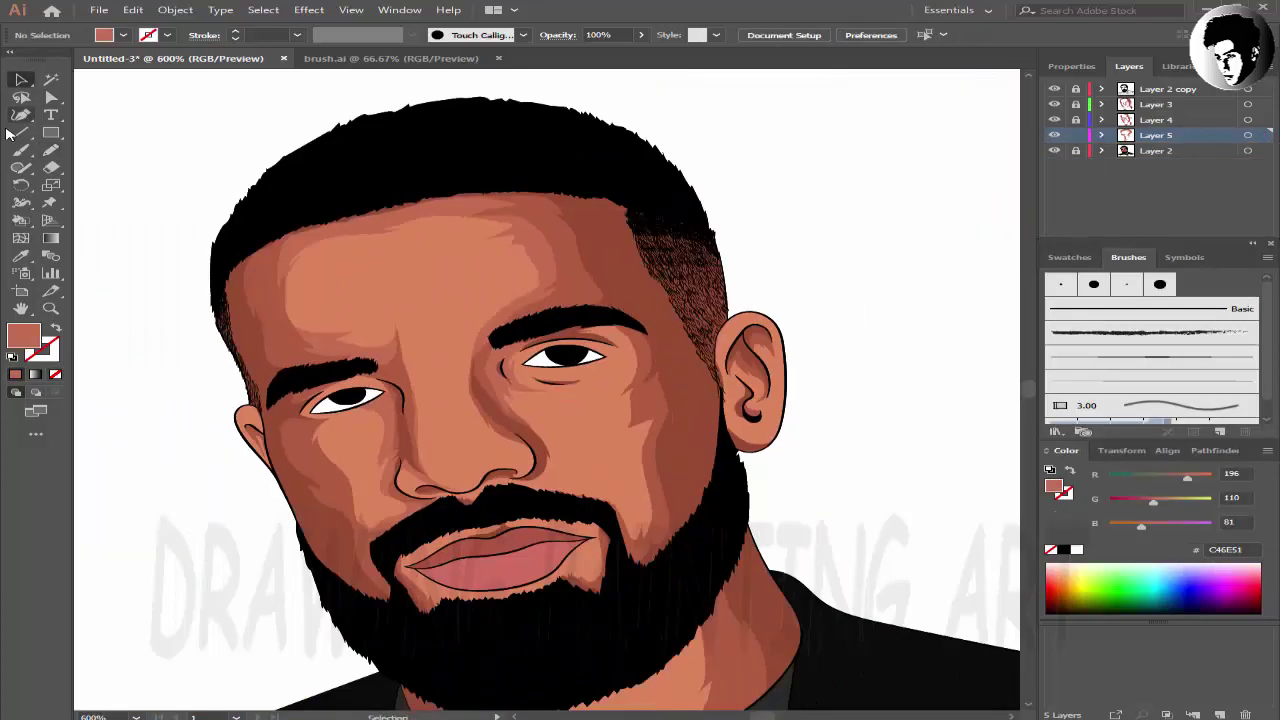
pyautogui.scroll(4, 551, 276)
pyautogui.scroll(4, 551, 276)
pyautogui.moveTo(648, 297); pyautogui.dragTo(610, 290)
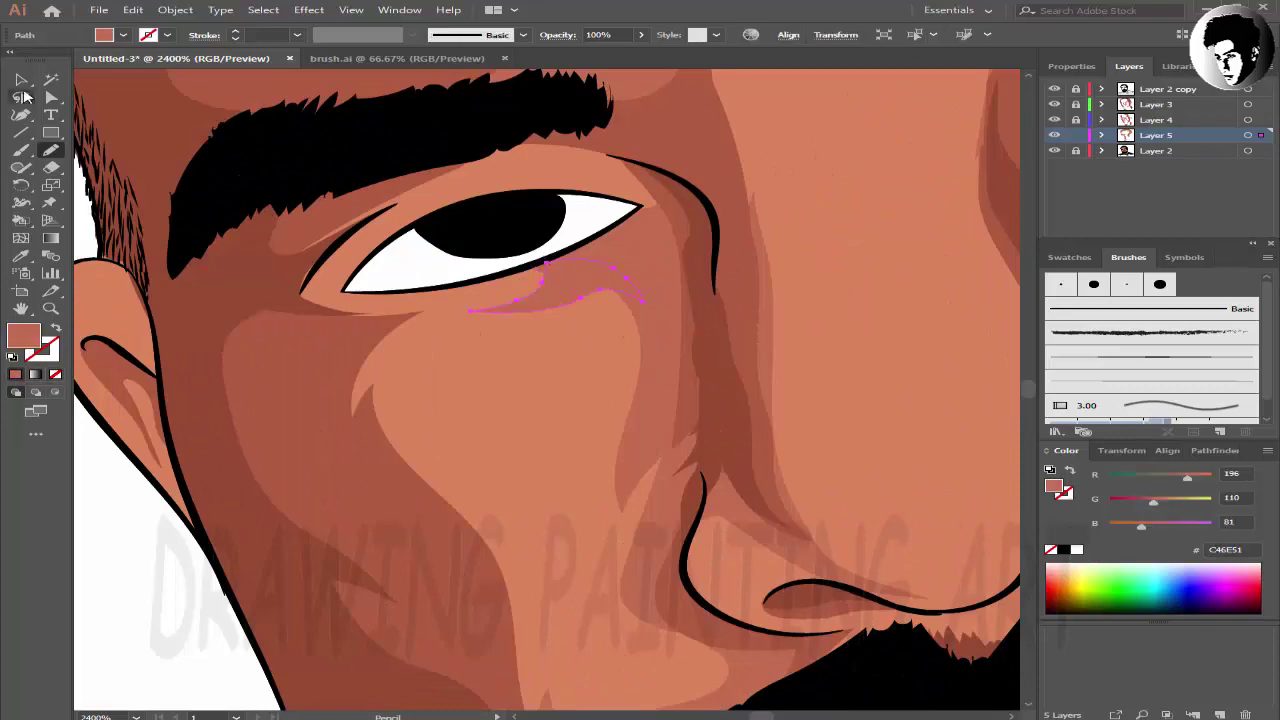
pyautogui.hotkey('ctrl', '-')
pyautogui.hscroll(5, 578, 315)
pyautogui.scroll(3, 578, 315)
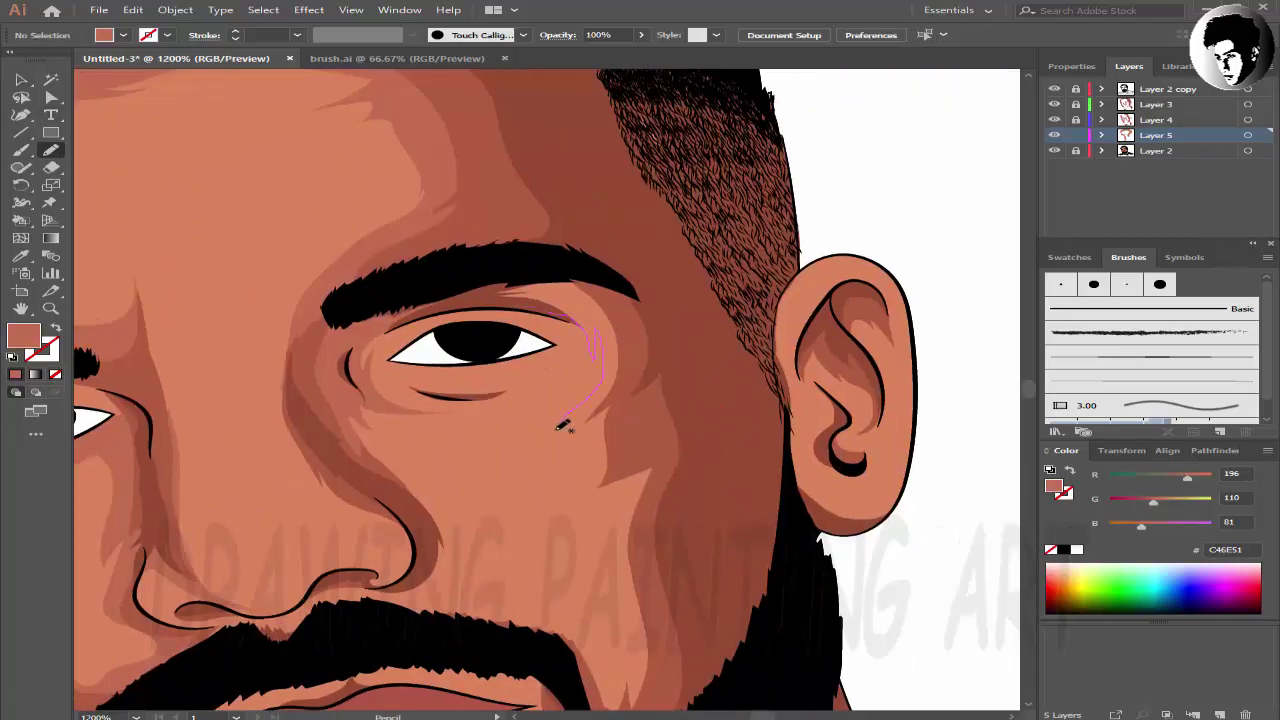
pyautogui.moveTo(563, 425); pyautogui.dragTo(565, 427)
pyautogui.scroll(-5, 606, 129)
# - Draw a shade running down the cheek to the beard
pyautogui.moveTo(656, 105); pyautogui.dragTo(687, 252)
pyautogui.scroll(5, 551, 236)
pyautogui.hscroll(1, 551, 236)
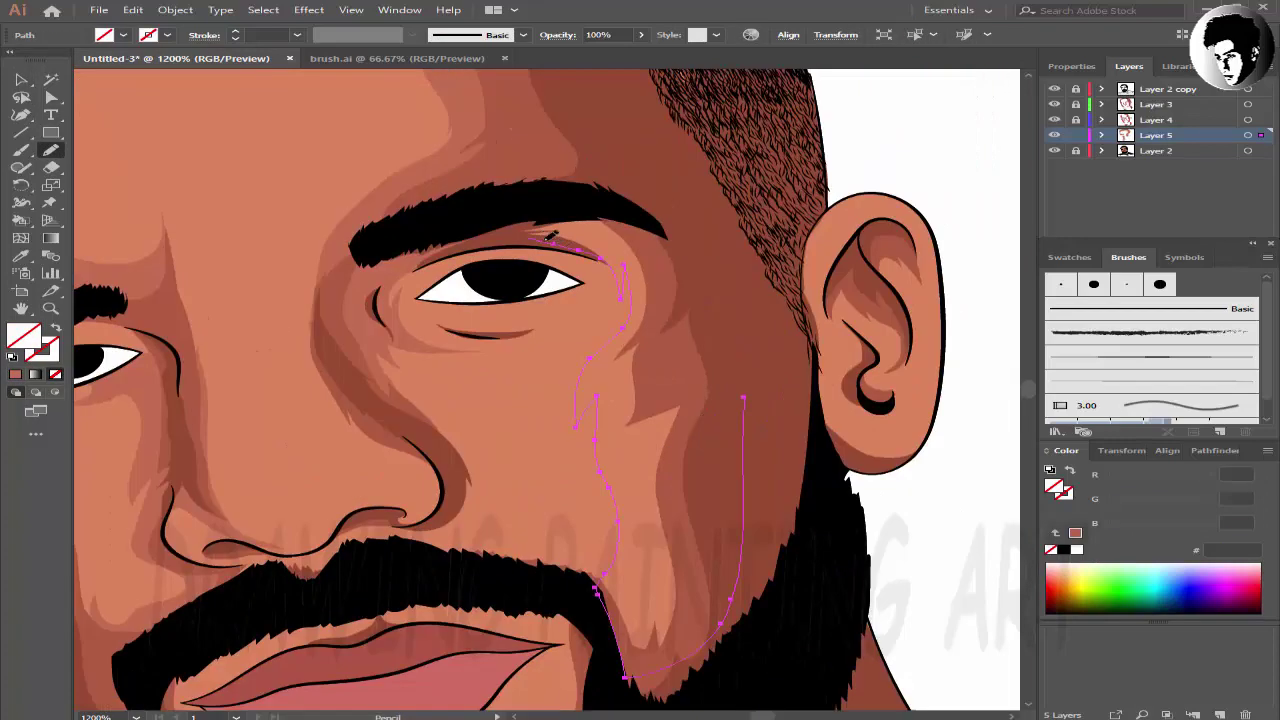
pyautogui.hotkey('ctrl', 'shift', 'a')
pyautogui.hotkey('ctrl', '-')
pyautogui.hotkey('ctrl', '-')
pyautogui.scroll(4, 434, 168)
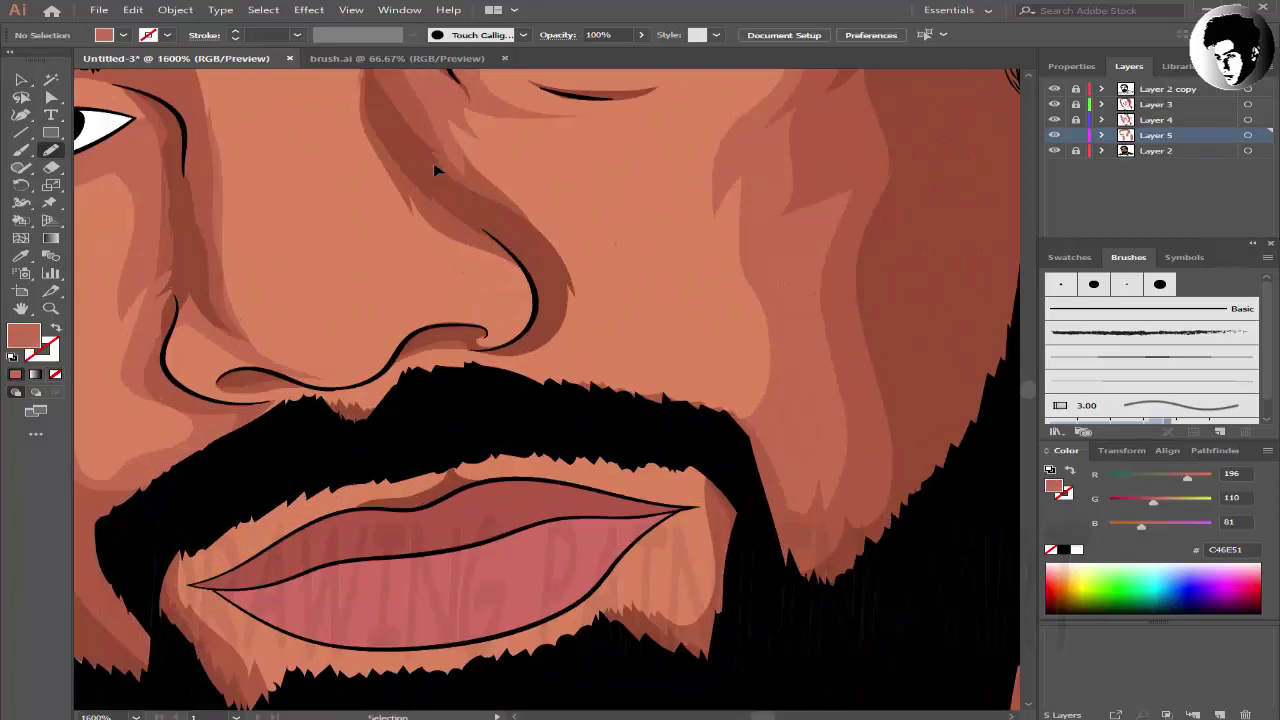
pyautogui.scroll(3, 400, 300)
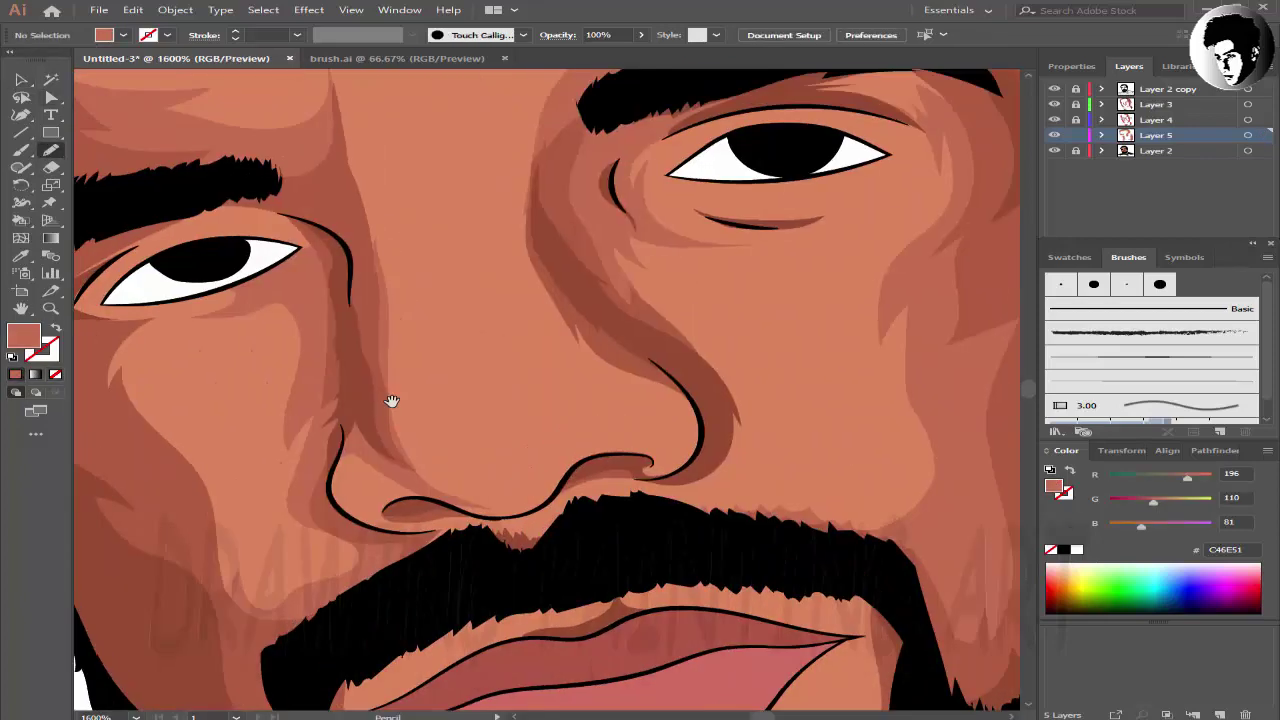
pyautogui.scroll(1, 665, 342)
# - Add shade shapes under the nostril and along the moustache edge
pyautogui.moveTo(785, 398); pyautogui.dragTo(770, 420)
pyautogui.scroll(-3, 700, 420)
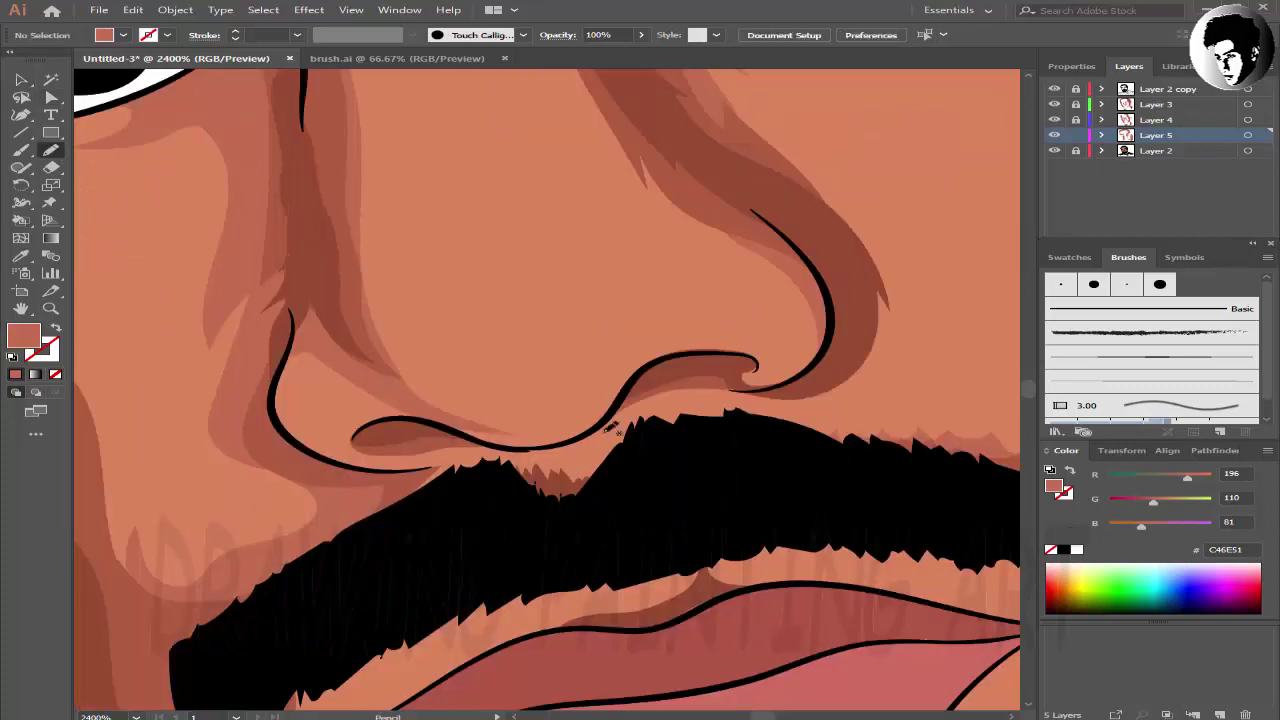
pyautogui.moveTo(515, 468); pyautogui.dragTo(583, 452)
pyautogui.click(15, 374)
pyautogui.hotkey('ctrl', 'shift', 'a')
pyautogui.hotkey('ctrl', '-')
pyautogui.hotkey('ctrl', '-')
pyautogui.scroll(3, 327, 575)
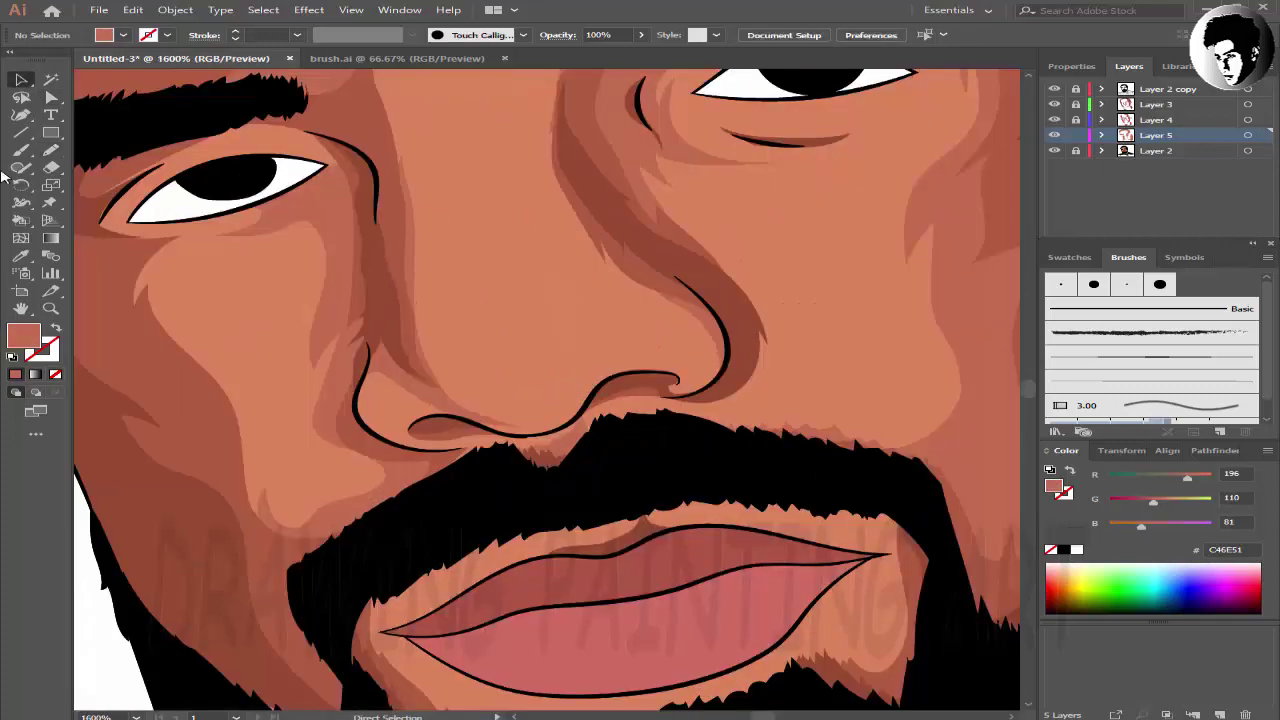
pyautogui.scroll(2, 327, 575)
# - Draw shades along the moustache, near the lower lip and around the lip corner
pyautogui.moveTo(272, 607); pyautogui.dragTo(152, 542)
pyautogui.moveTo(205, 586); pyautogui.dragTo(322, 612)
pyautogui.moveTo(140, 527); pyautogui.dragTo(142, 530)
pyautogui.hscroll(5, 215, 628)
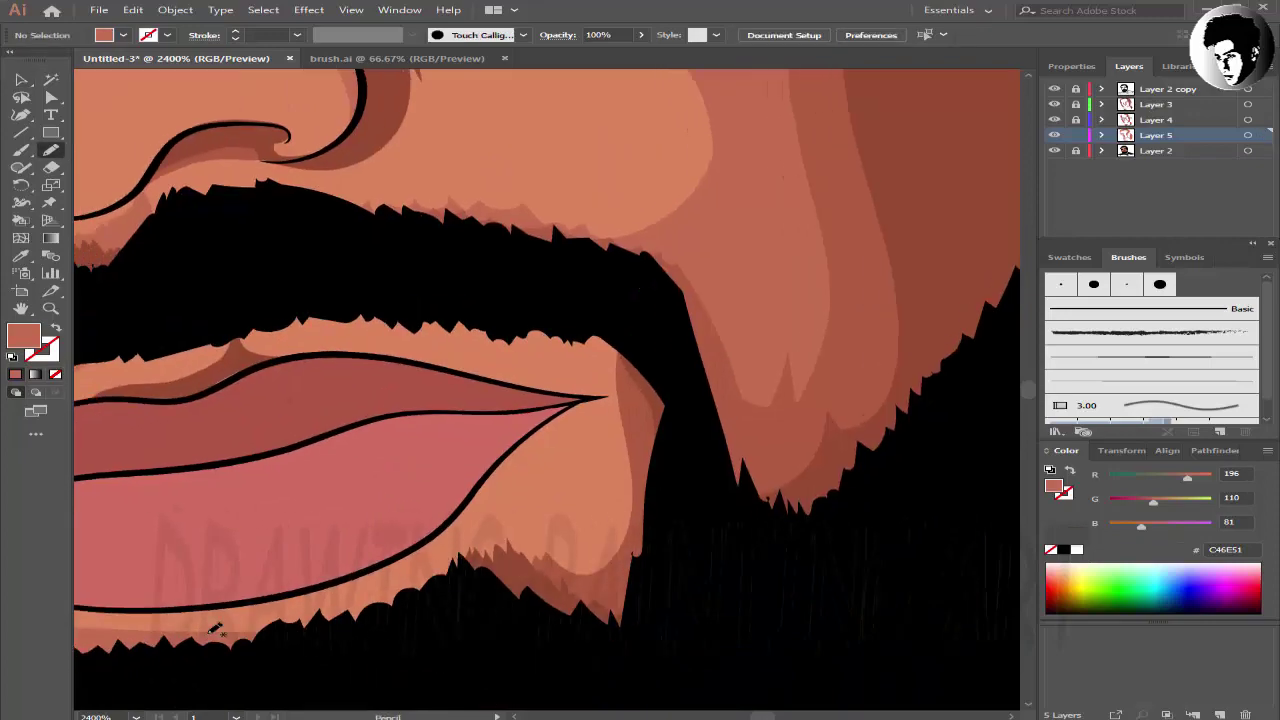
pyautogui.moveTo(500, 525); pyautogui.dragTo(334, 669)
pyautogui.hotkey('ctrl', '-')
pyautogui.hotkey('ctrl', '-')
pyautogui.hotkey('ctrl', '-')
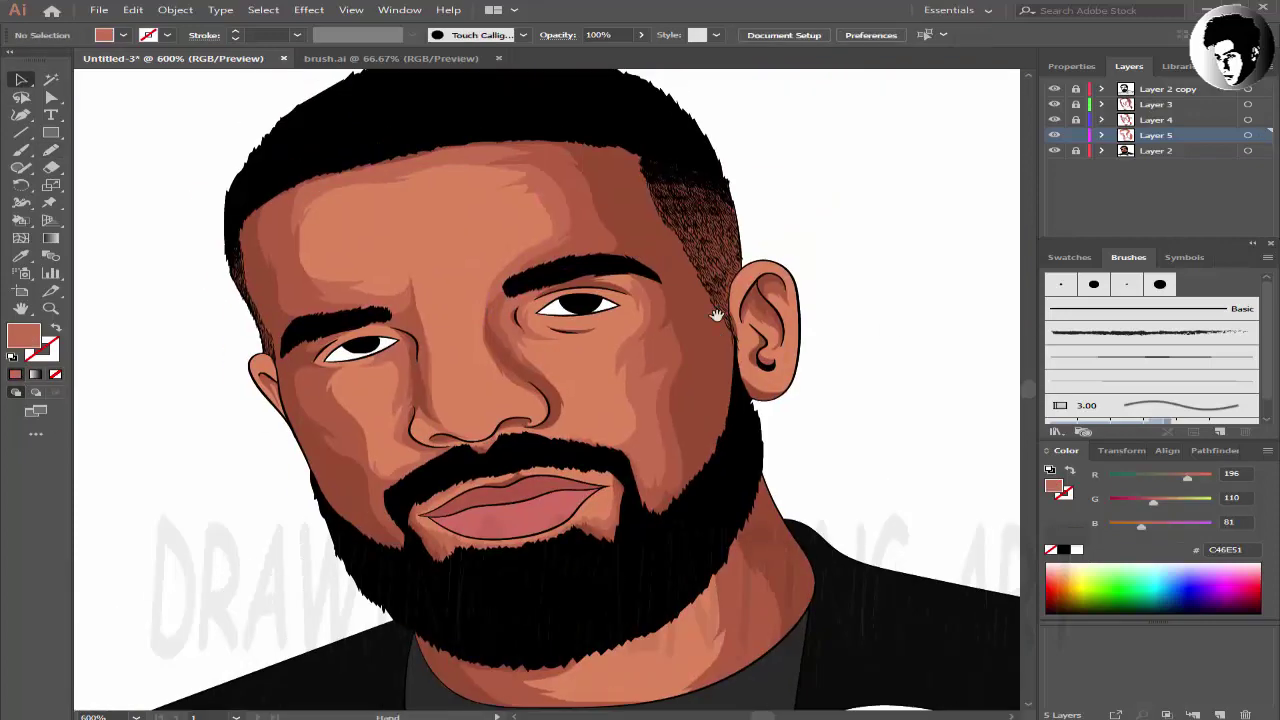
pyautogui.hotkey('ctrl', '+')
pyautogui.hscroll(5, 686, 300)
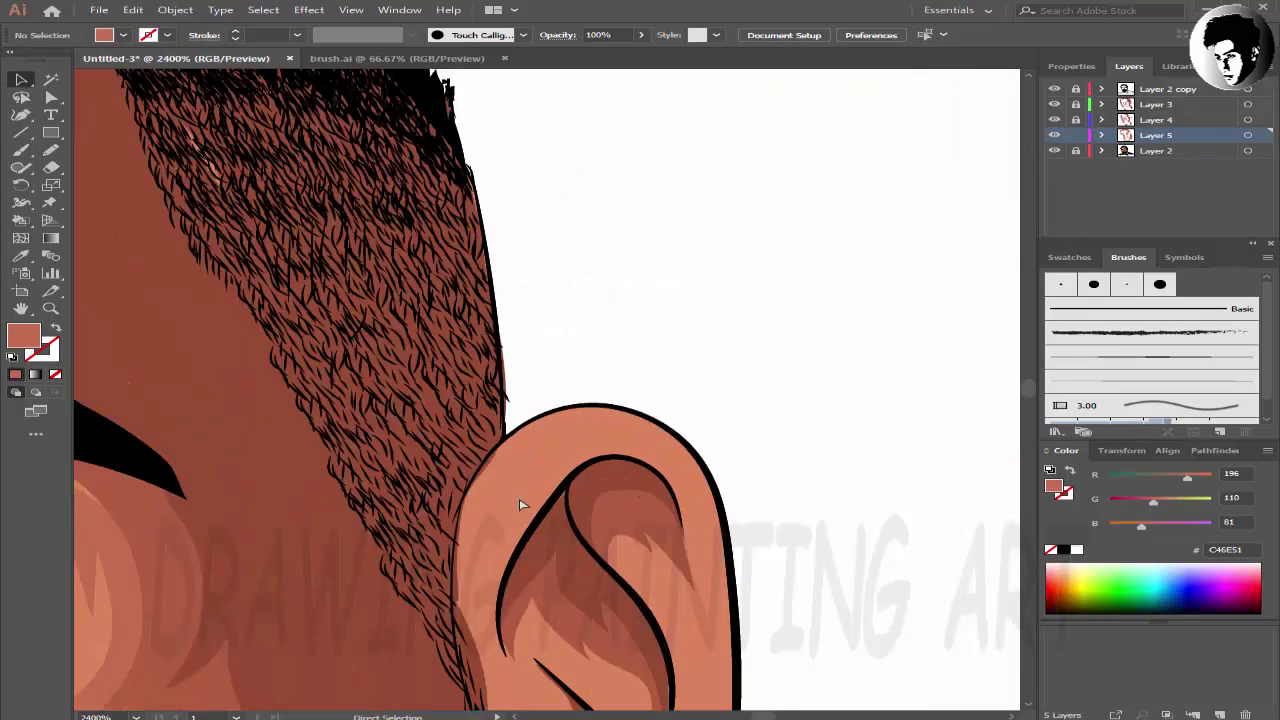
pyautogui.hotkey('ctrl', '+')
pyautogui.hotkey('ctrl', '+')
# - Draw jagged zigzag shades along the beard edge above the neck
pyautogui.click(52, 152)
pyautogui.hotkey('ctrl', '-')
pyautogui.hotkey('ctrl', '-')
pyautogui.hotkey('ctrl', '-')
pyautogui.hotkey('ctrl', '+')
pyautogui.hotkey('ctrl', '+')
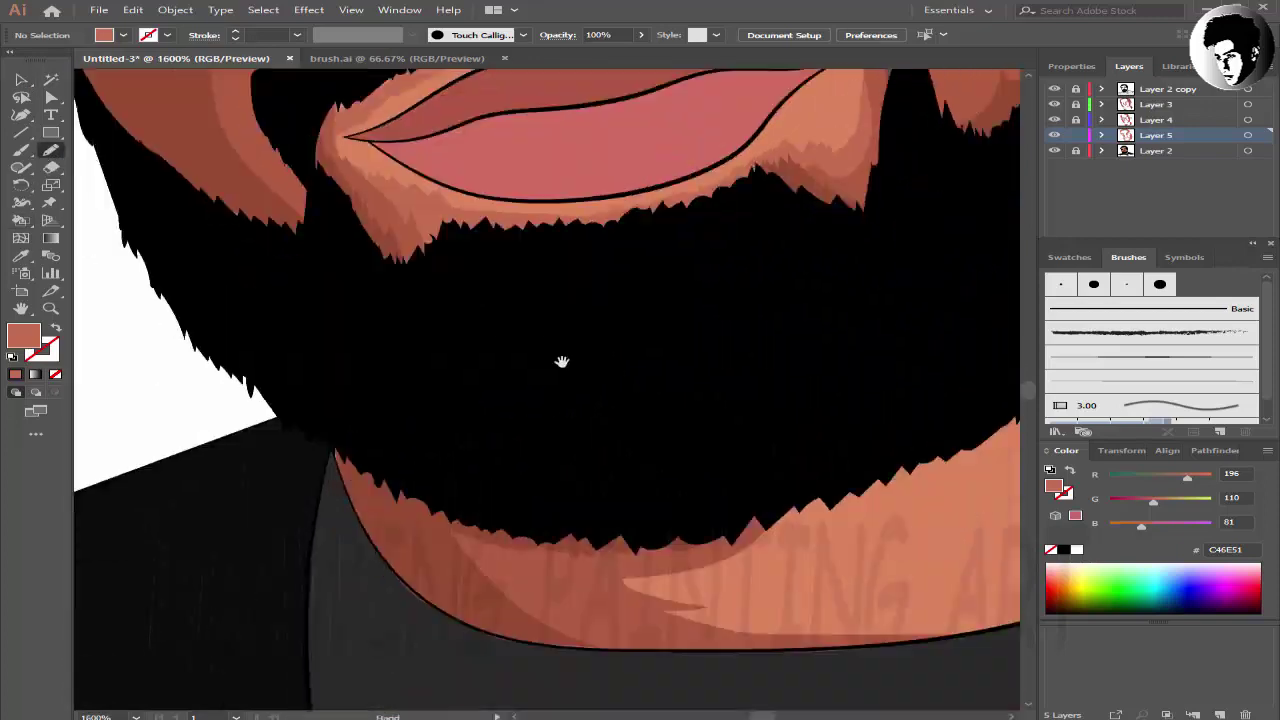
pyautogui.hotkey('ctrl', '+')
pyautogui.moveTo(360, 405); pyautogui.dragTo(283, 485)
pyautogui.moveTo(291, 540); pyautogui.dragTo(291, 540)
pyautogui.moveTo(215, 393); pyautogui.dragTo(620, 298)
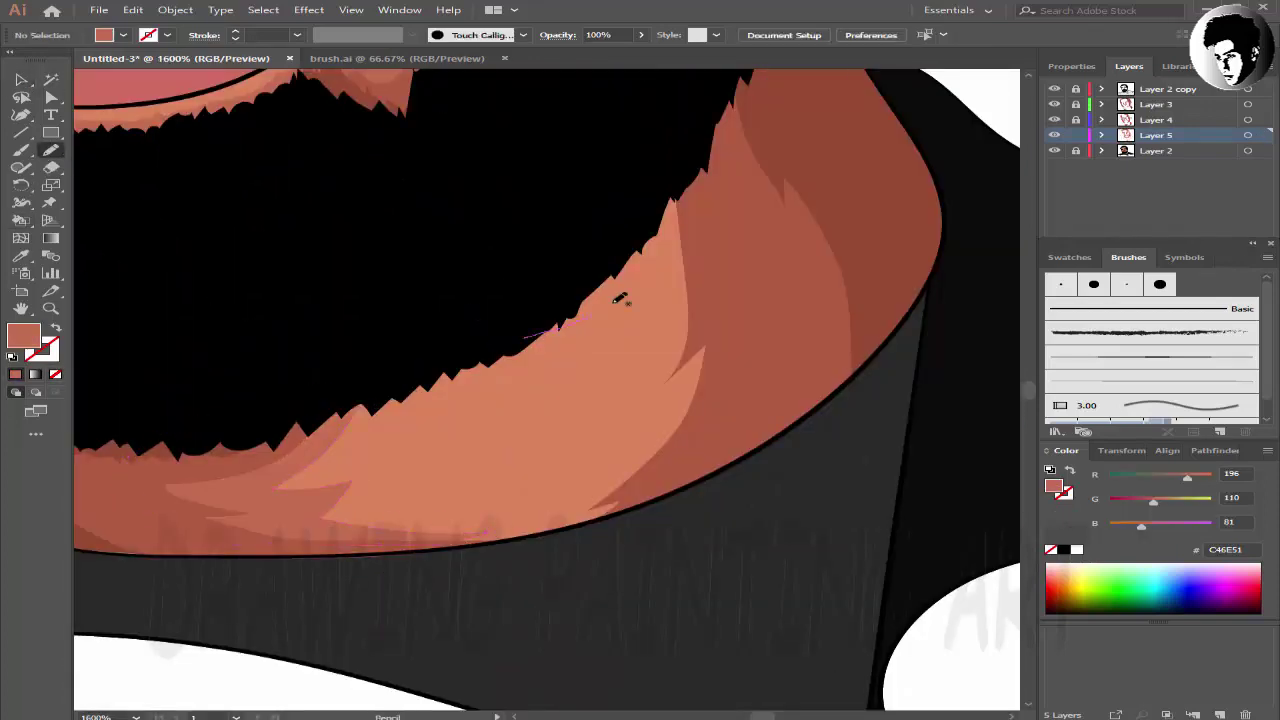
pyautogui.moveTo(508, 283); pyautogui.dragTo(505, 290)
pyautogui.hotkey('ctrl', '-')
pyautogui.hotkey('ctrl', '-')
pyautogui.hotkey('ctrl', '-')
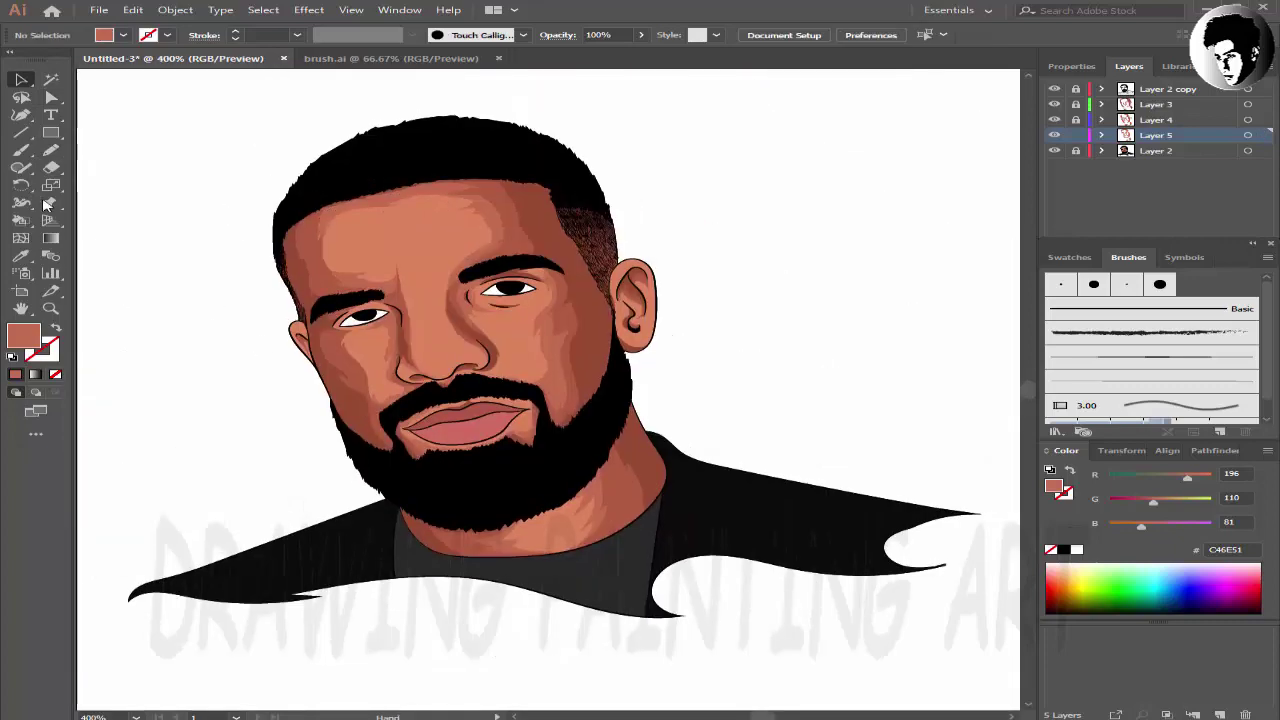
pyautogui.hotkey('ctrl', '+')
pyautogui.hotkey('ctrl', '+')
# - Add shades above the left eyebrow and along the side of the nose
pyautogui.hotkey('ctrl', '+')
pyautogui.moveTo(80, 175); pyautogui.dragTo(340, 207)
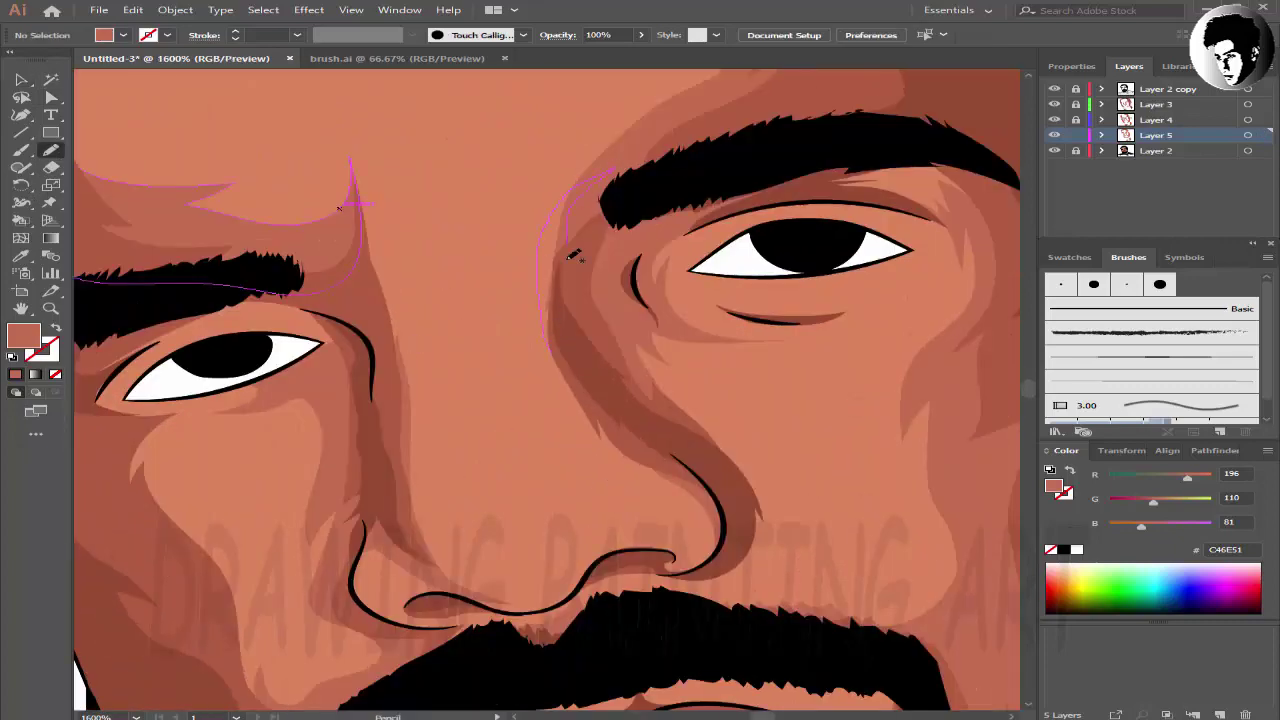
pyautogui.hotkey('ctrl', '-')
pyautogui.hotkey('ctrl', '-')
pyautogui.hotkey('ctrl', '-')
pyautogui.hotkey('ctrl', '+')
pyautogui.hotkey('ctrl', '+')
pyautogui.hotkey('ctrl', '+')
pyautogui.hotkey('ctrl', '+')
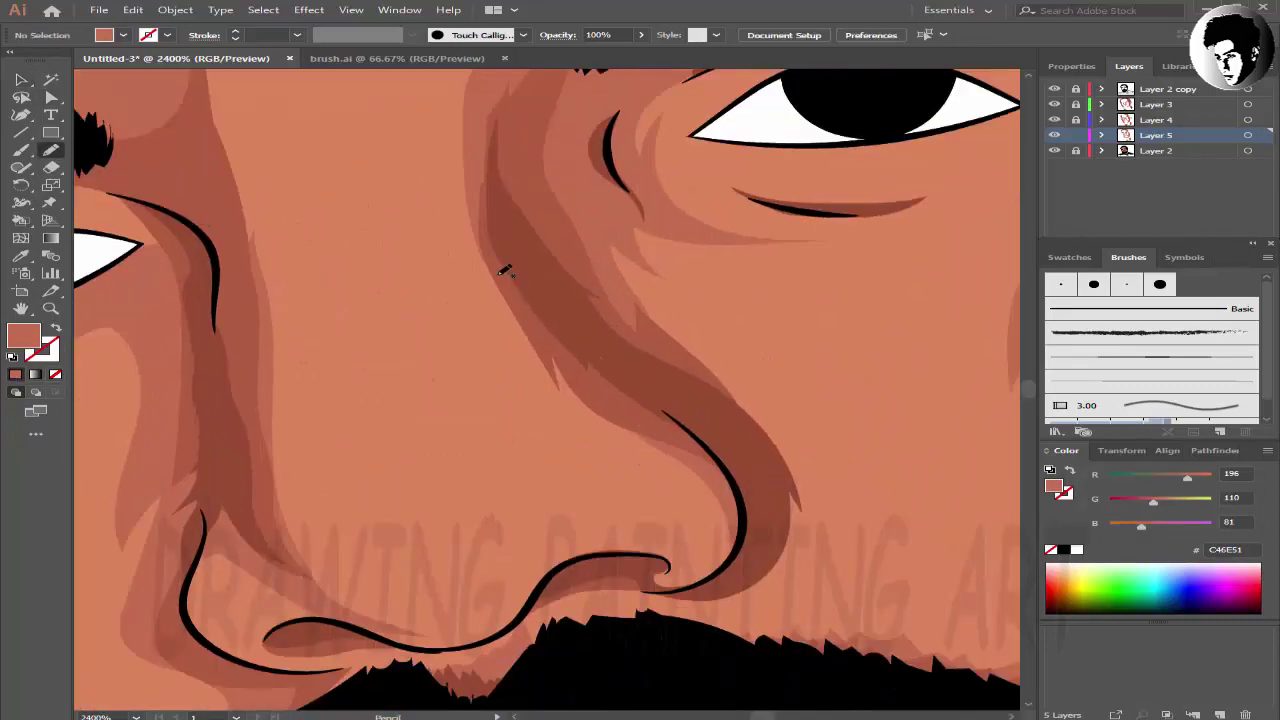
pyautogui.moveTo(508, 292); pyautogui.dragTo(510, 295)
pyautogui.hotkey('ctrl', '-')
pyautogui.hotkey('ctrl', '-')
pyautogui.hotkey('ctrl', '-')
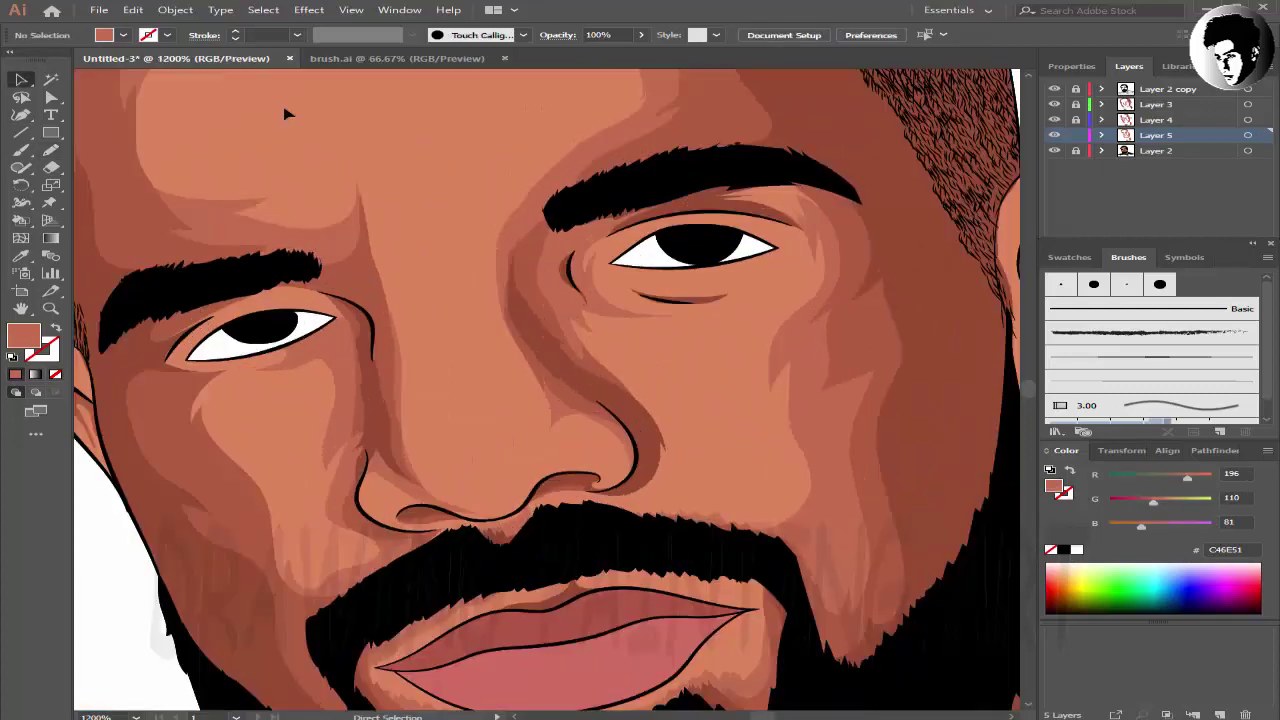
pyautogui.hotkey('ctrl', '+')
pyautogui.hotkey('ctrl', '+')
pyautogui.hotkey('ctrl', '+')
# - Reposition the small shade near the nose tip
pyautogui.press('v')
pyautogui.hotkey('ctrl', '-')
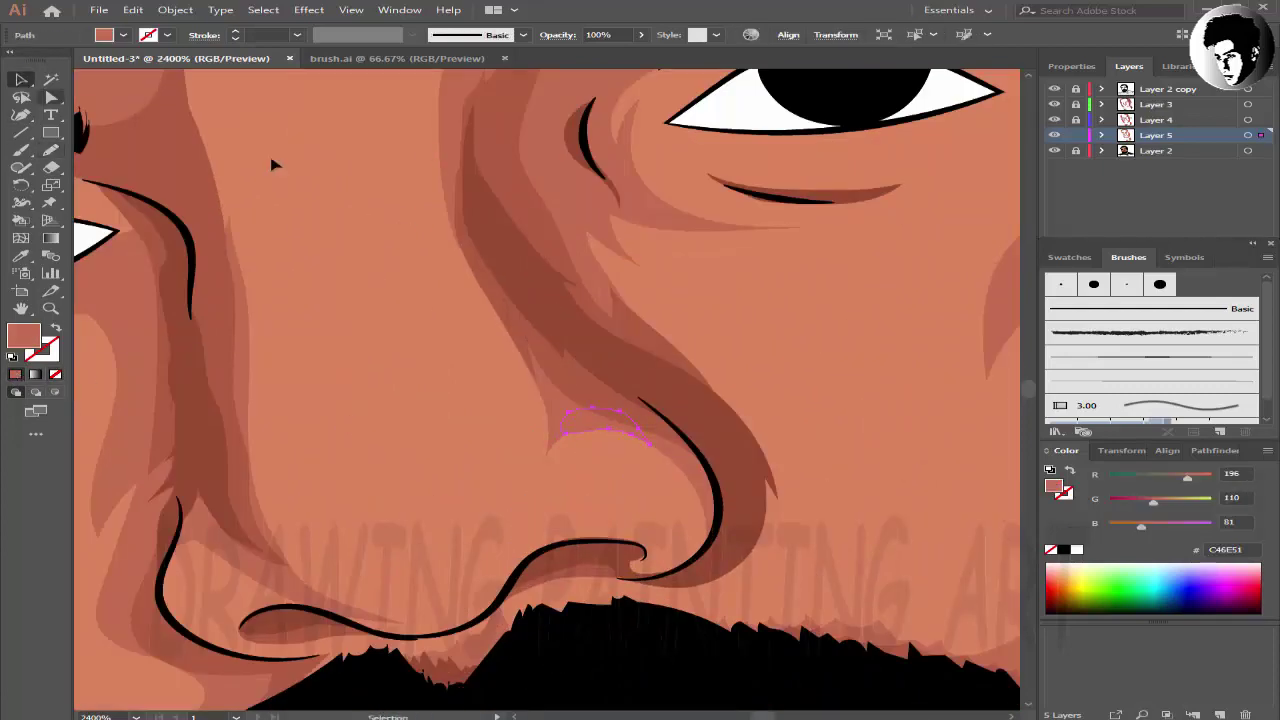
pyautogui.hotkey('ctrl', '-')
pyautogui.hotkey('ctrl', '-')
pyautogui.hotkey('ctrl', '+')
pyautogui.hotkey('ctrl', '+')
pyautogui.hotkey('ctrl', '+')
pyautogui.moveTo(586, 486); pyautogui.dragTo(570, 498)
pyautogui.hotkey('ctrl', '-')
pyautogui.hotkey('ctrl', '-')
pyautogui.hotkey('ctrl', '-')
pyautogui.hotkey('ctrl', '+')
pyautogui.hotkey('ctrl', '+')
pyautogui.hotkey('ctrl', '-')
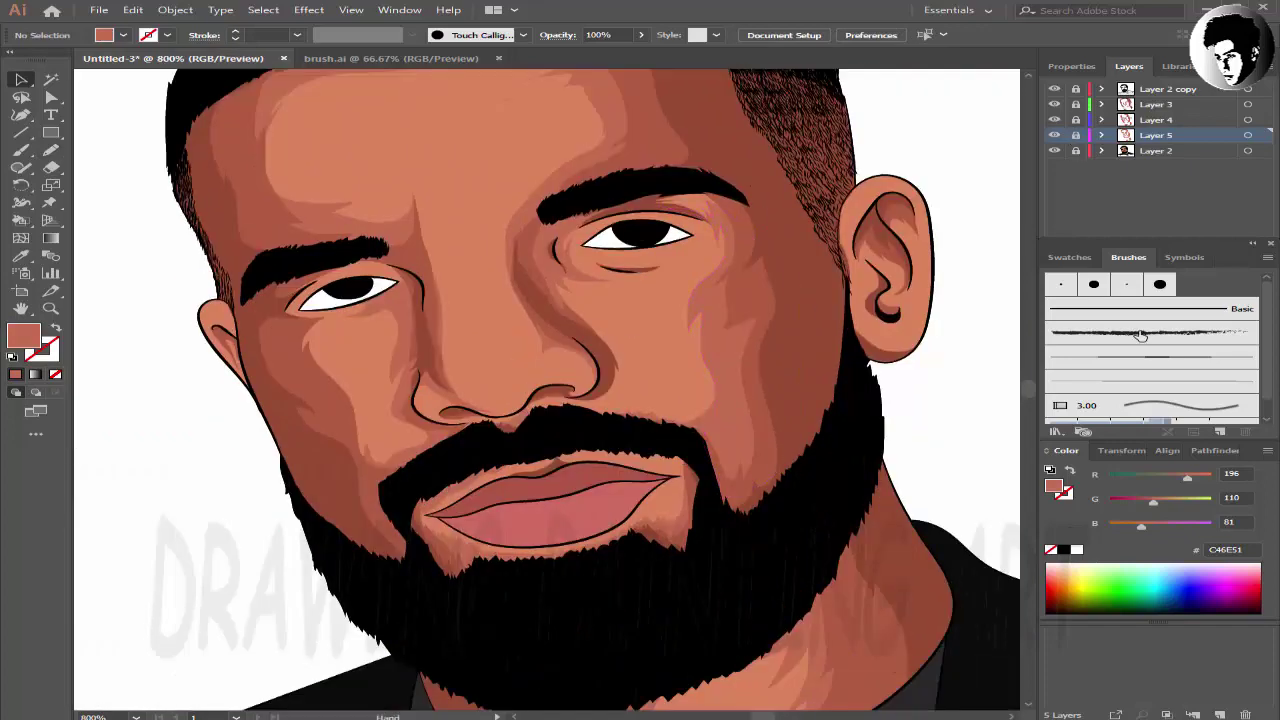
# - Create a new Layer 6 for further shading
pyautogui.hotkey('ctrl', 'l')
pyautogui.click(51, 149)
pyautogui.hotkey('ctrl', '-')
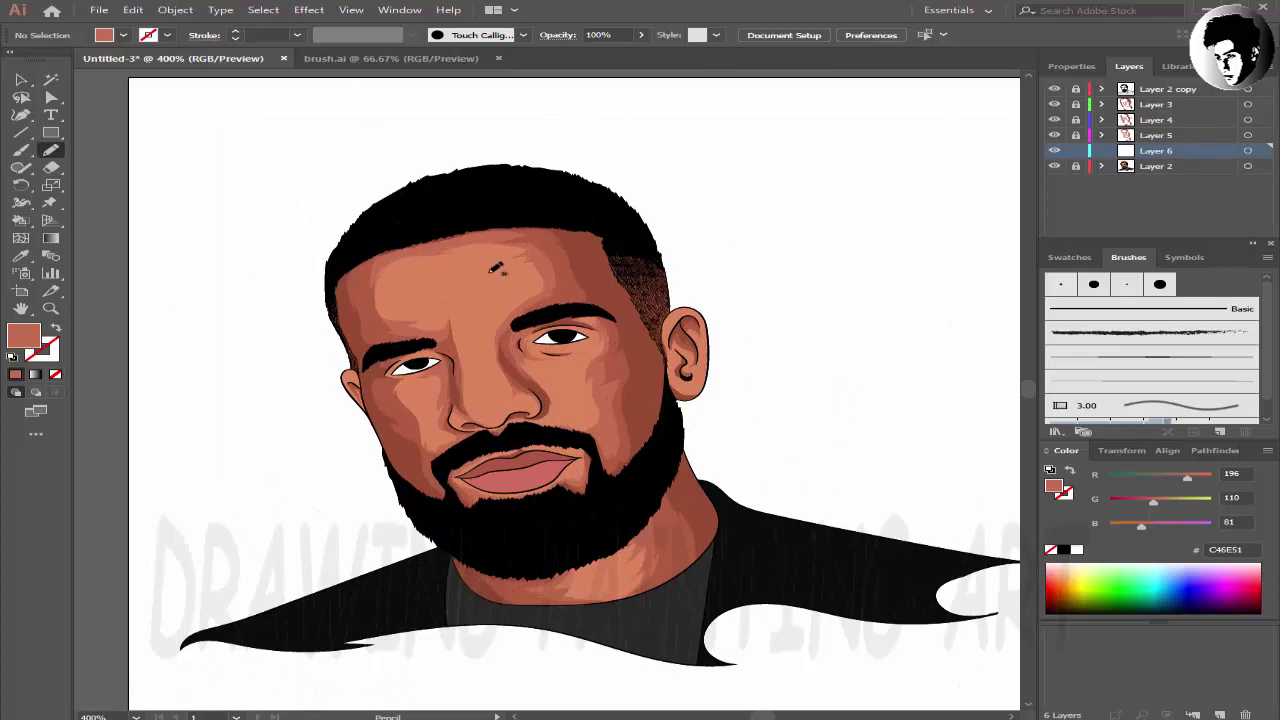
# - Draw forehead highlight shapes and fill them with a lighter skin tone
pyautogui.hotkey('ctrl', '+')
pyautogui.hotkey('ctrl', '+')
pyautogui.hotkey('ctrl', '+')
pyautogui.scroll(-2, 305, 257)
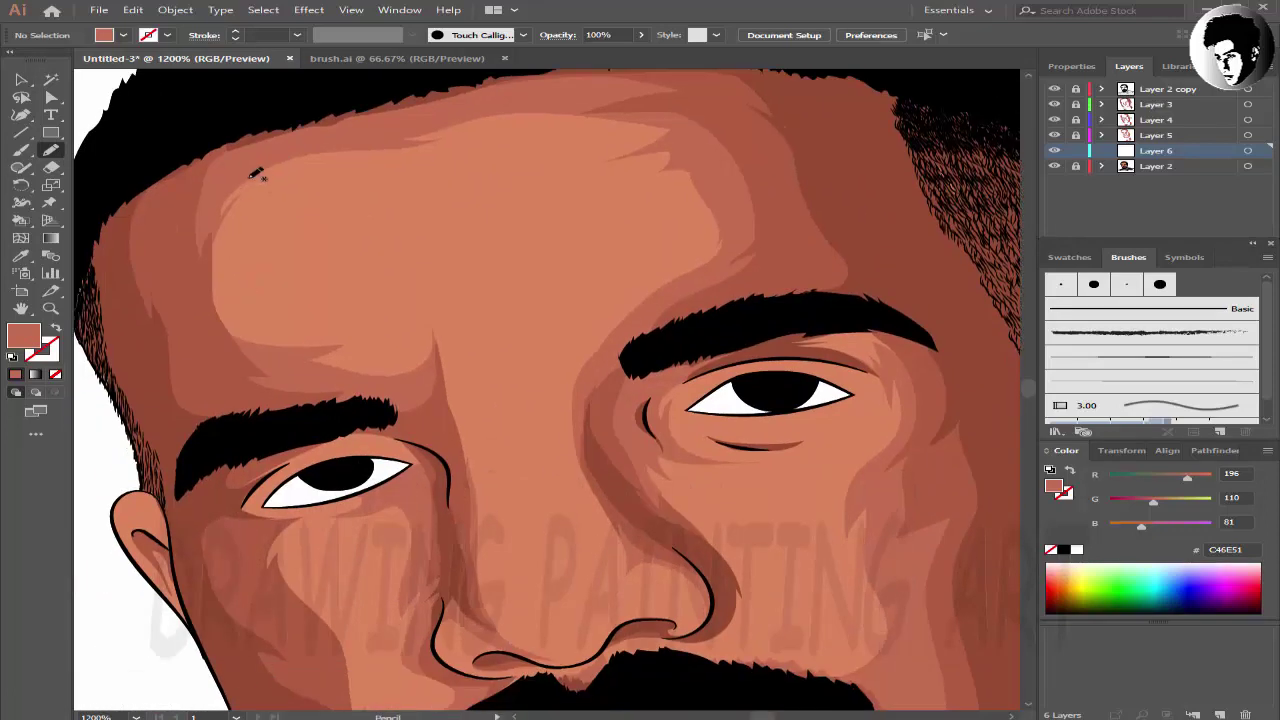
pyautogui.moveTo(470, 308); pyautogui.dragTo(230, 203)
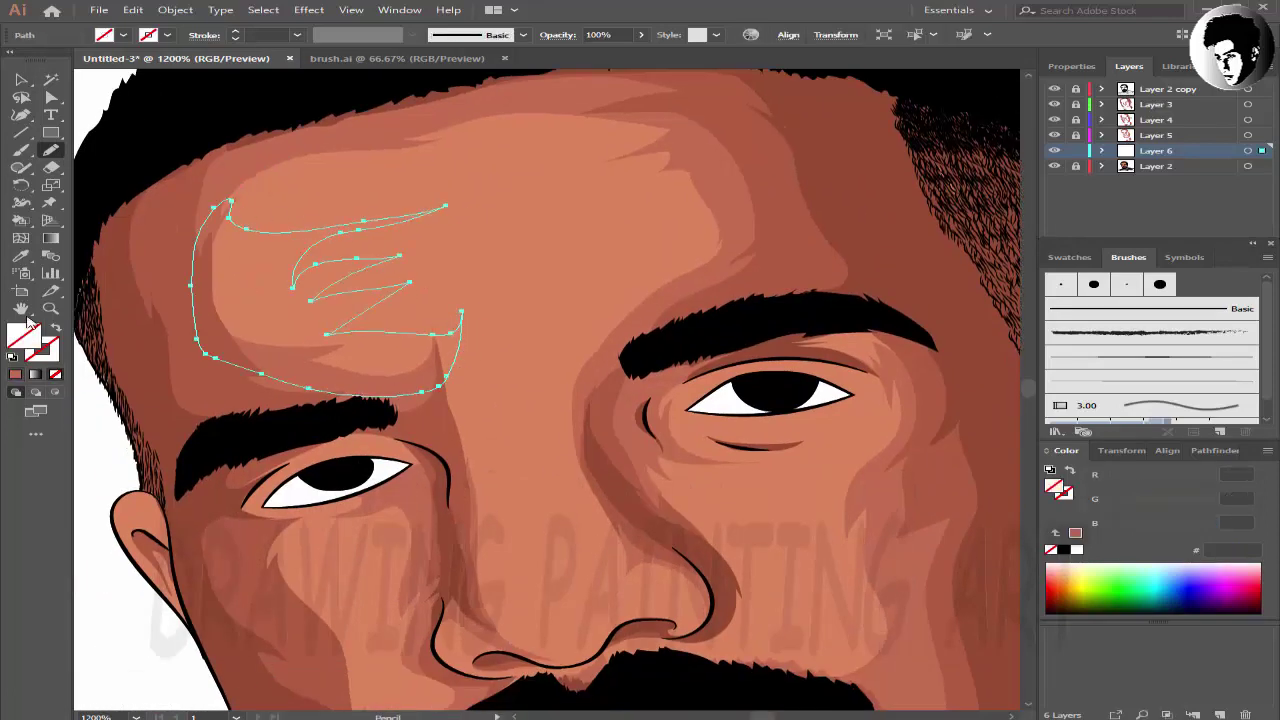
pyautogui.doubleClick(24, 336)
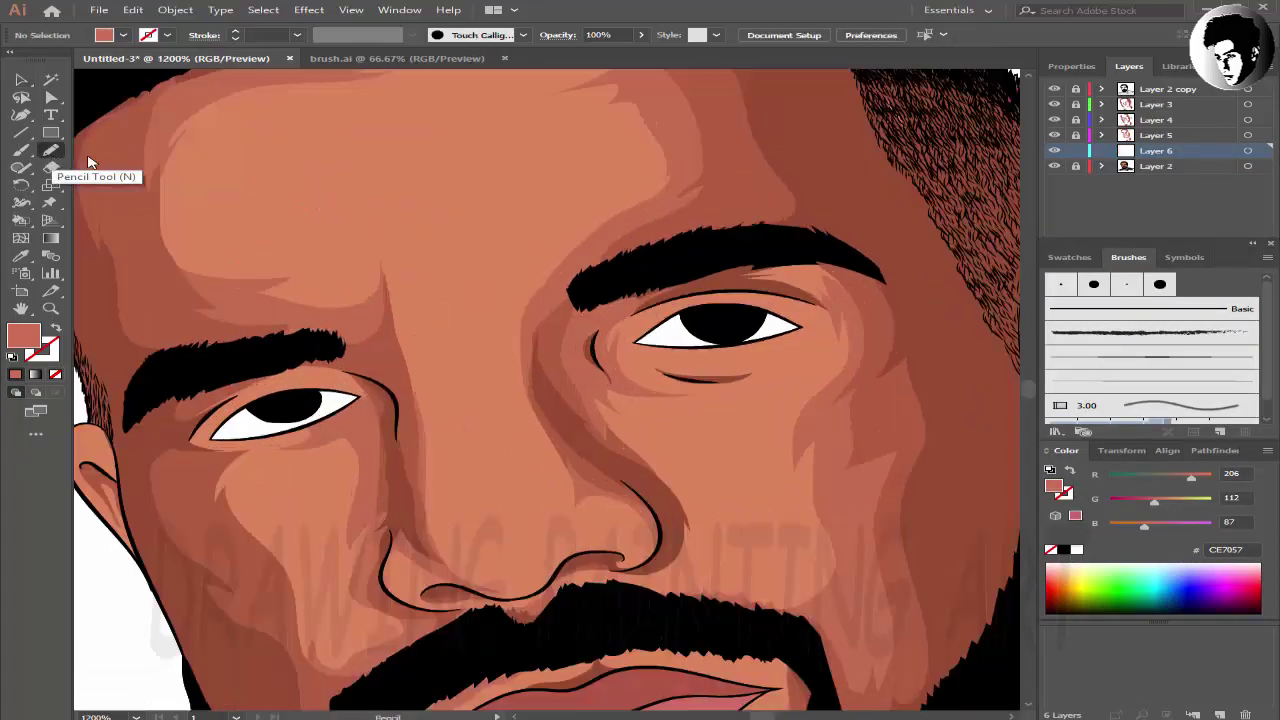
pyautogui.moveTo(168, 162); pyautogui.dragTo(188, 352)
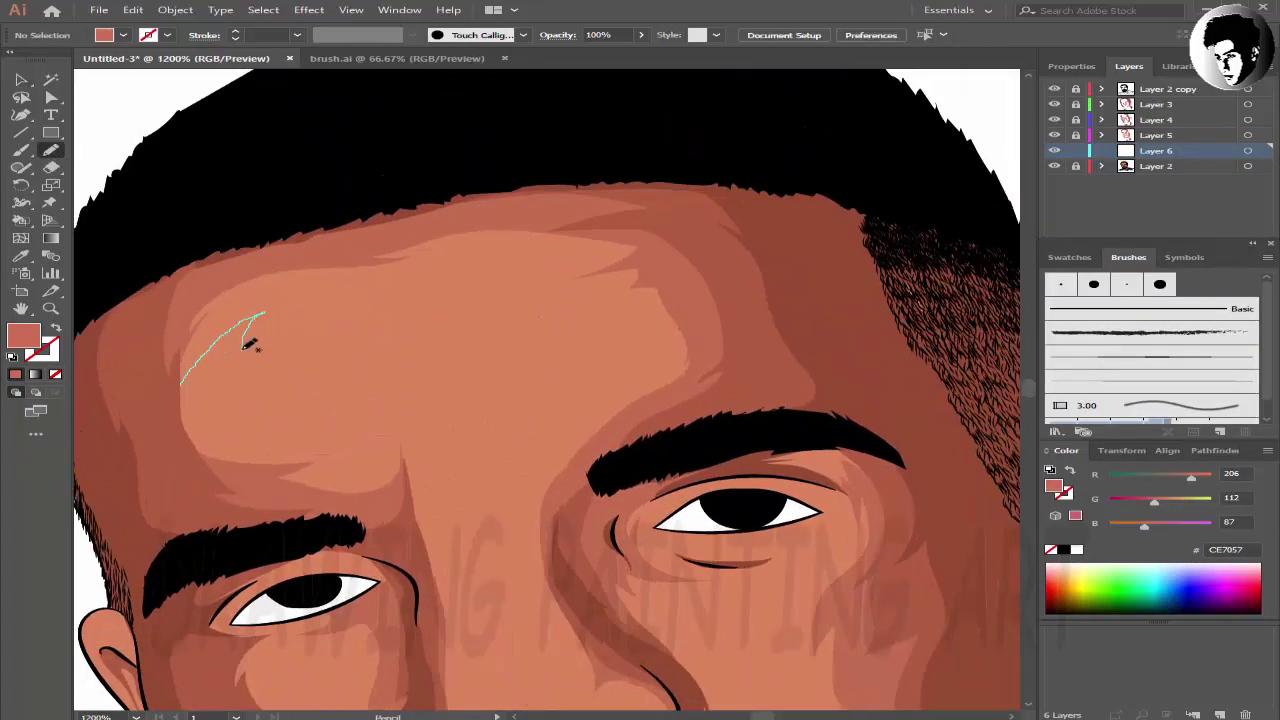
pyautogui.moveTo(513, 284); pyautogui.dragTo(180, 376)
pyautogui.press('i')
pyautogui.doubleClick(24, 336)
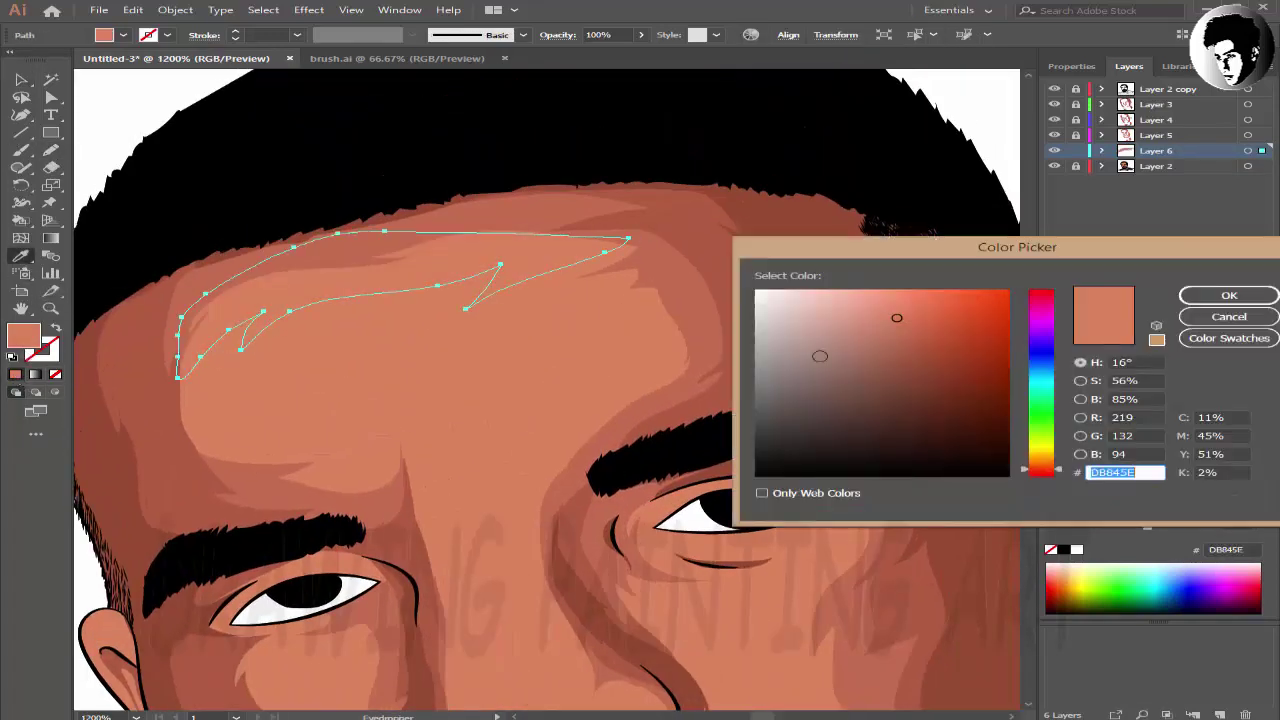
pyautogui.click(1207, 303)
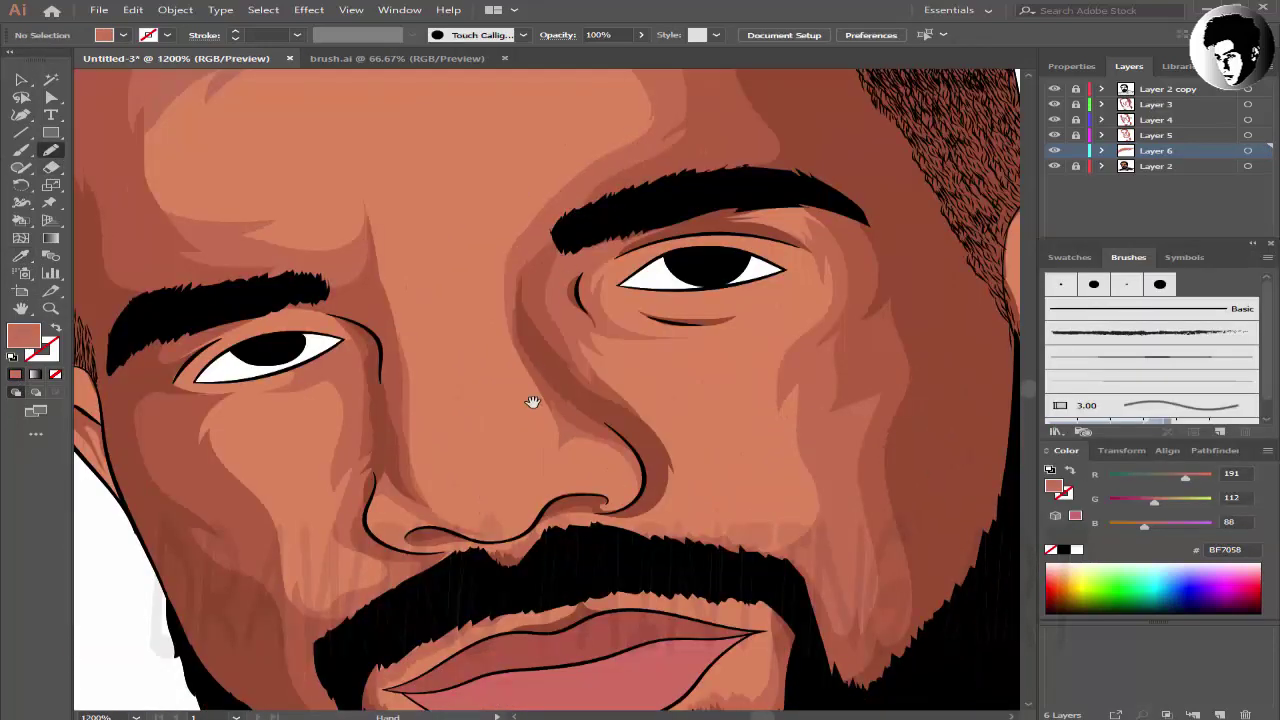
# - Draw highlight shapes above the moustache and under the eye
pyautogui.moveTo(532, 402); pyautogui.dragTo(487, 349)
pyautogui.moveTo(462, 230); pyautogui.dragTo(478, 317)
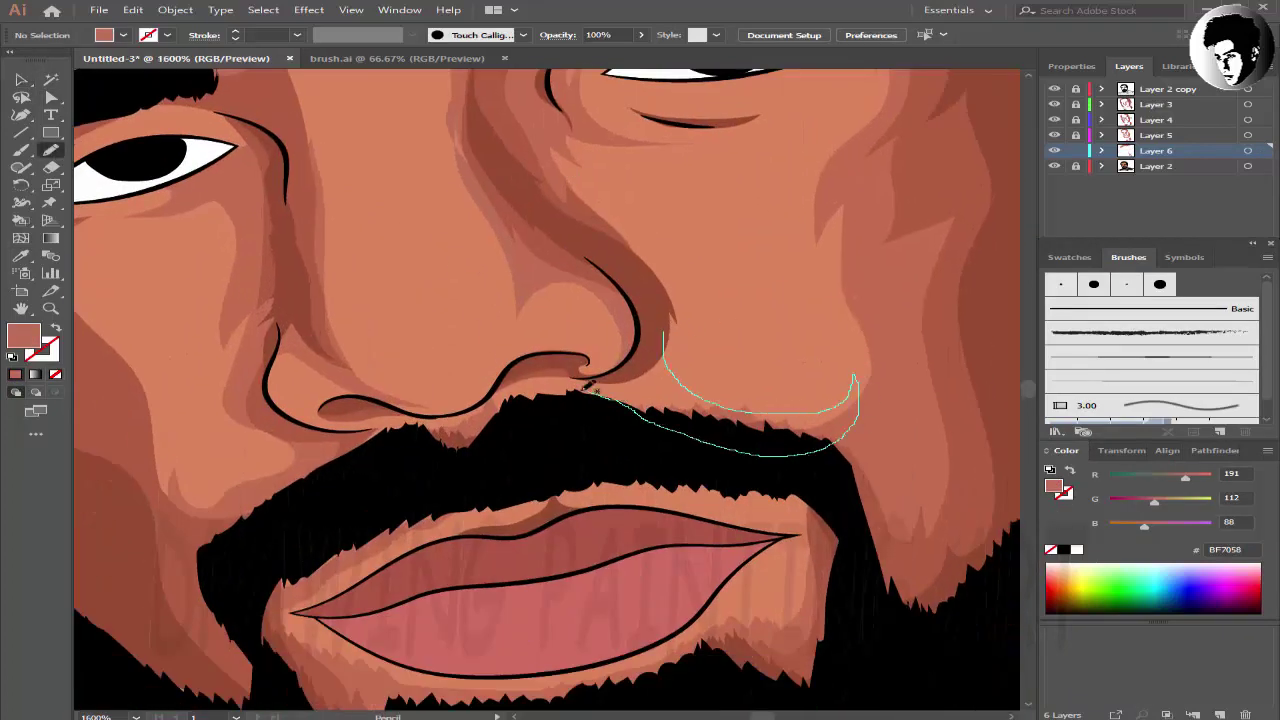
pyautogui.moveTo(588, 385); pyautogui.dragTo(590, 388)
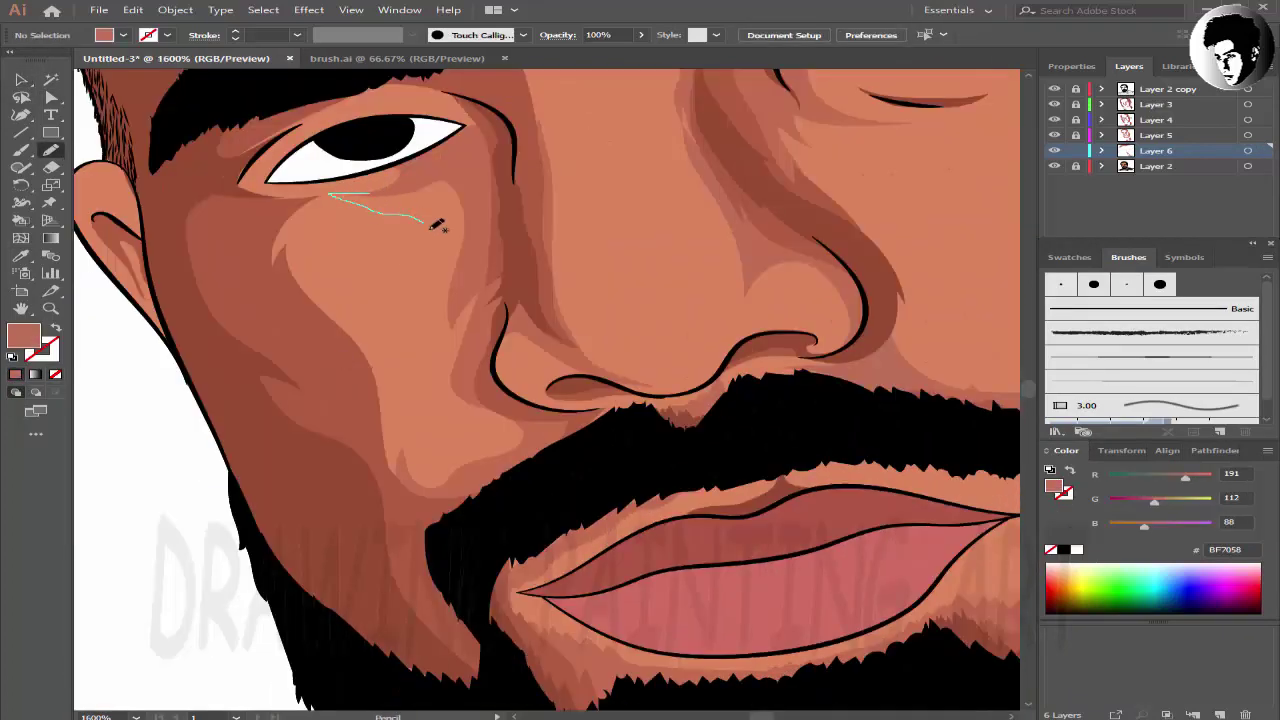
pyautogui.moveTo(478, 333); pyautogui.dragTo(474, 165)
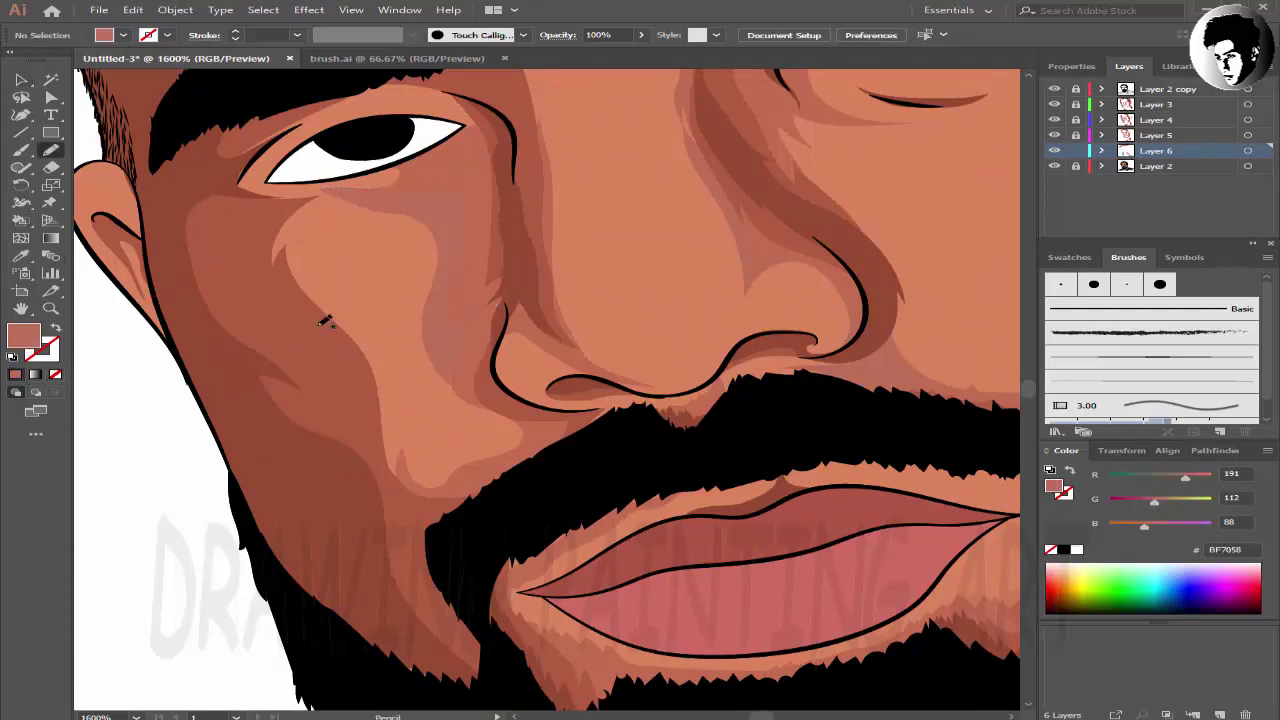
pyautogui.moveTo(407, 452); pyautogui.dragTo(320, 320)
# - Add a small filled highlight inside the ear
pyautogui.moveTo(230, 327); pyautogui.dragTo(275, 352)
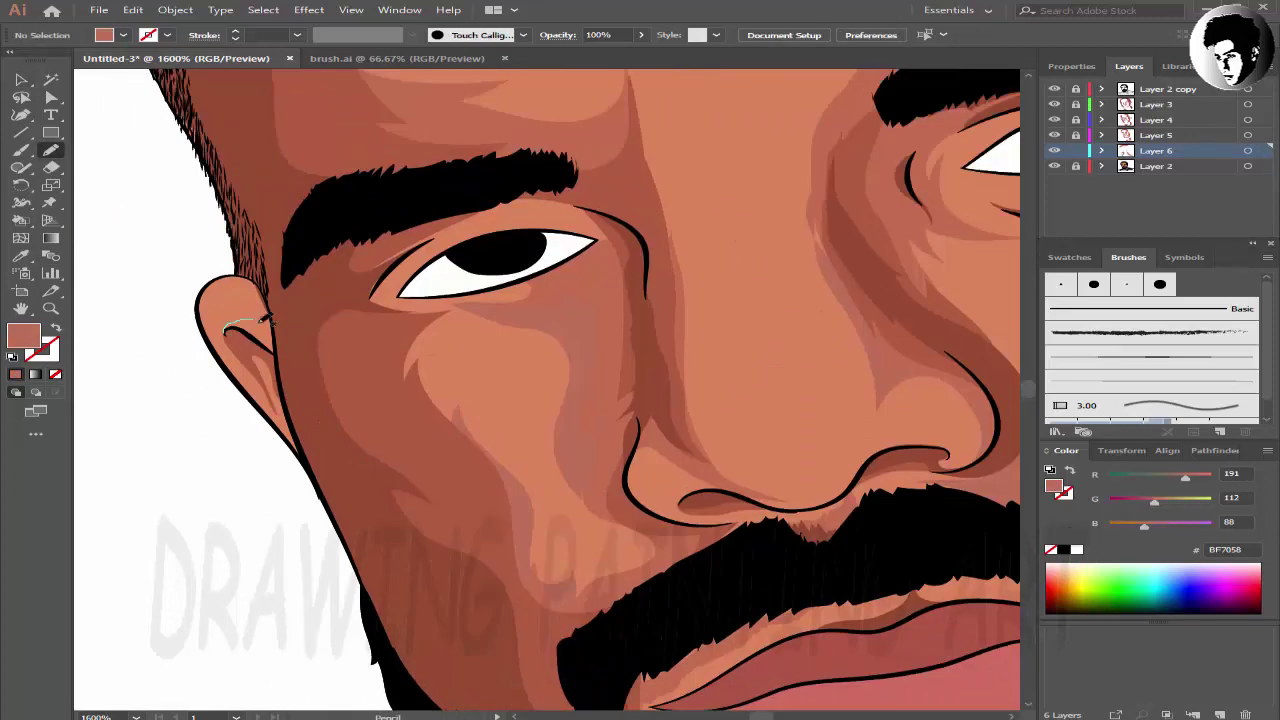
pyautogui.click(22, 374)
pyautogui.hotkey('ctrl', 'shift', 'a')
pyautogui.scroll(-3, 351, 346)
pyautogui.hscroll(-3, 435, 320)
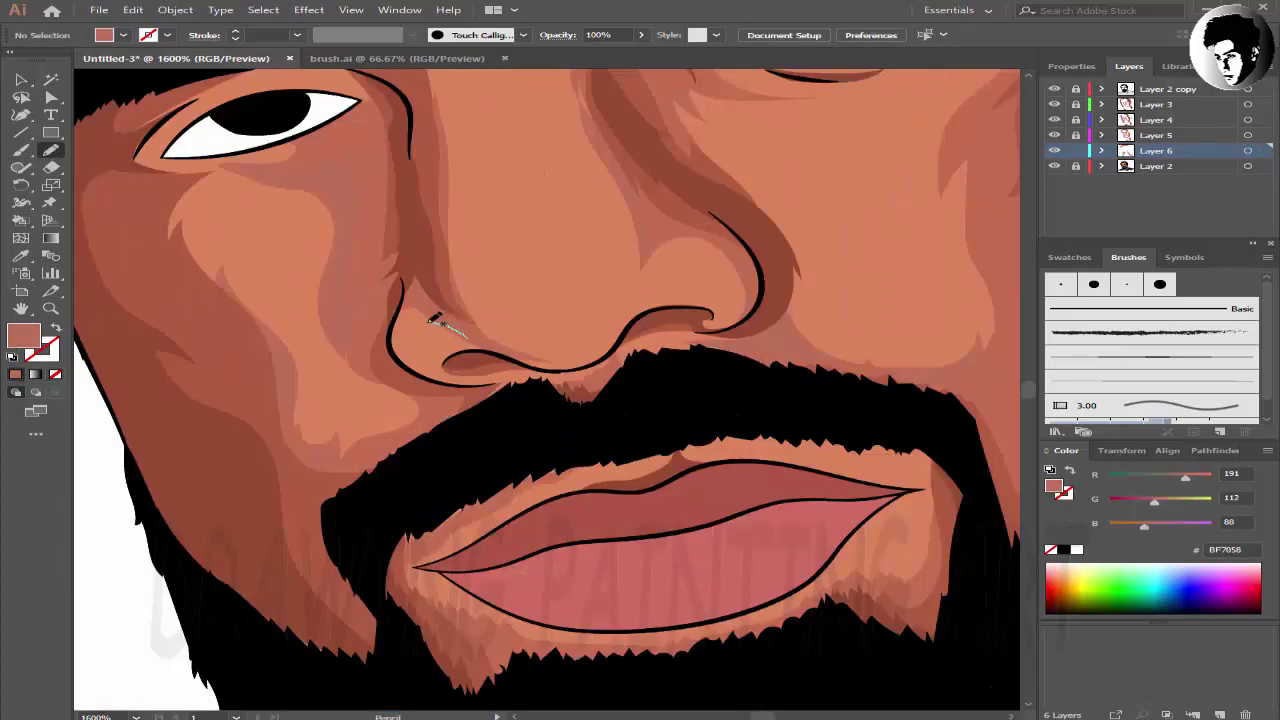
pyautogui.keyDown('ctrl'); pyautogui.click(420, 290); pyautogui.keyUp('ctrl')
# - Draw highlights beside the nostril and along the upper lip
pyautogui.moveTo(550, 368)
pyautogui.mouseDown()
pyautogui.moveTo(407, 428)
pyautogui.moveTo(470, 406)
pyautogui.mouseUp()
pyautogui.moveTo(646, 603); pyautogui.dragTo(528, 343)
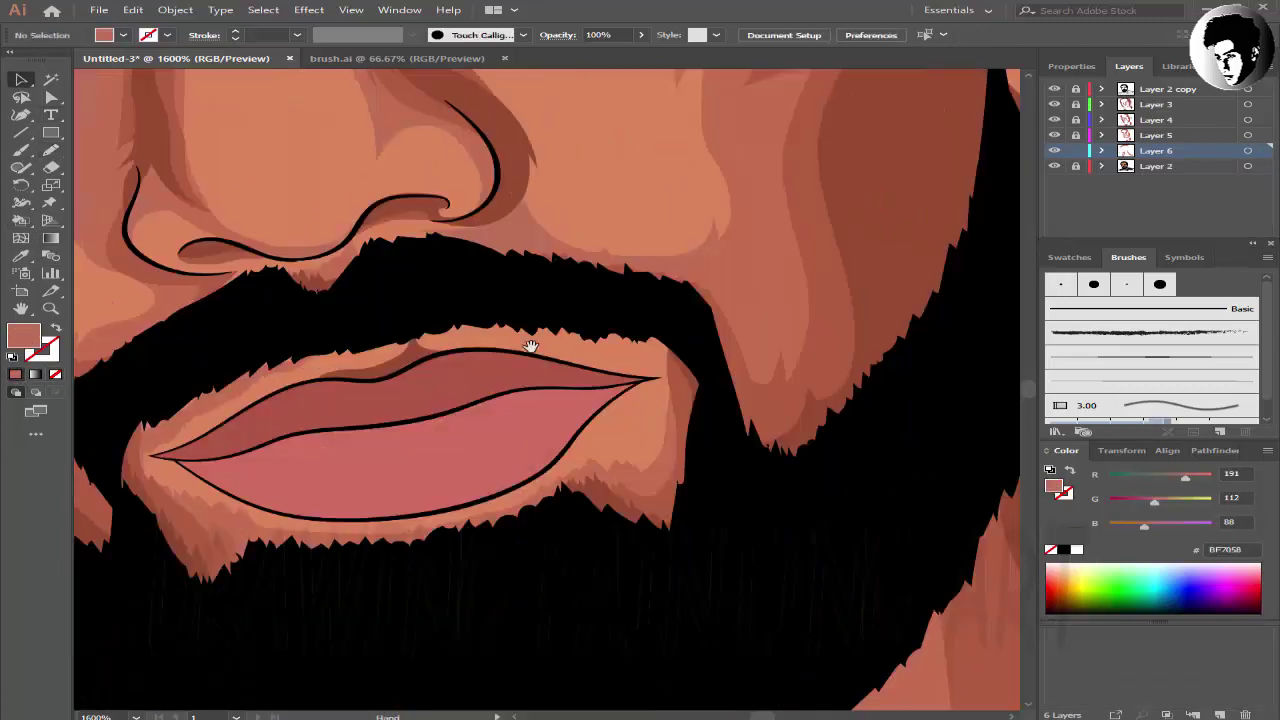
pyautogui.moveTo(372, 293); pyautogui.dragTo(608, 306)
pyautogui.click(20, 79)
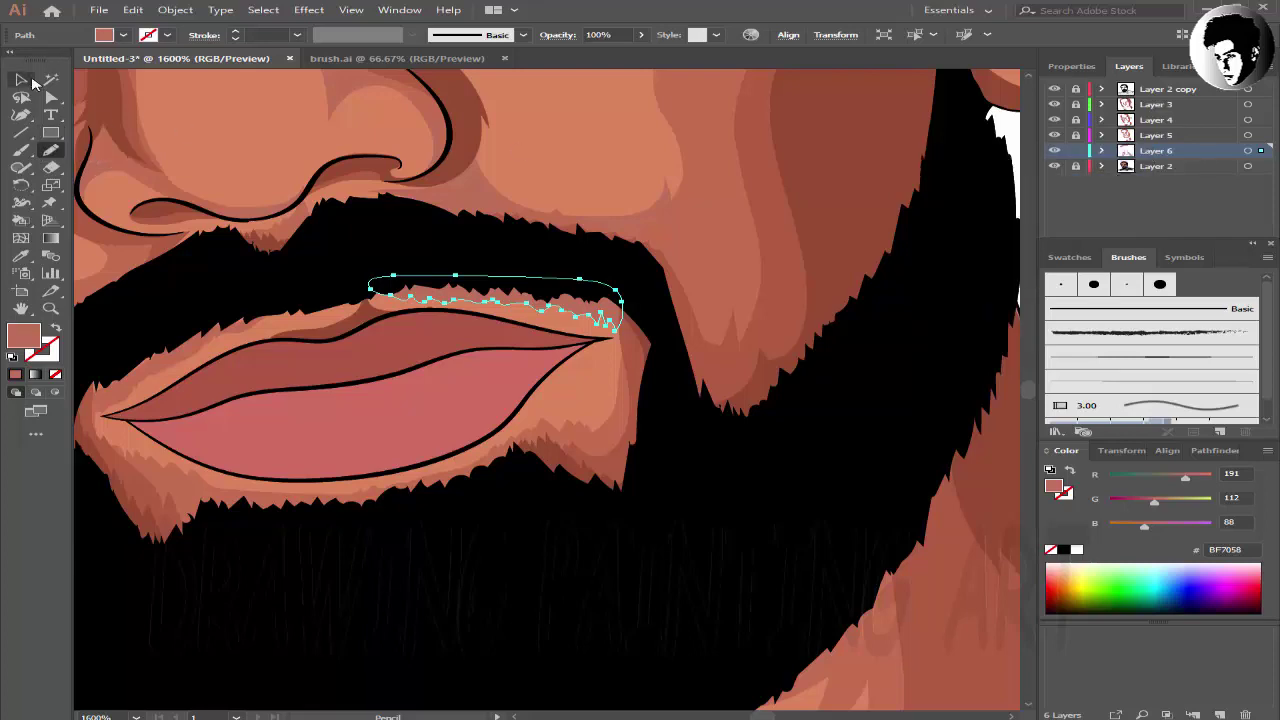
# - Select all the BF7058 highlight shapes on Layer 6
pyautogui.hotkey('ctrl', 'shift', 'a')
pyautogui.hotkey('ctrl', '0')
pyautogui.hotkey('ctrl', '=')
pyautogui.hotkey('ctrl', 'a')
pyautogui.click(133, 9)
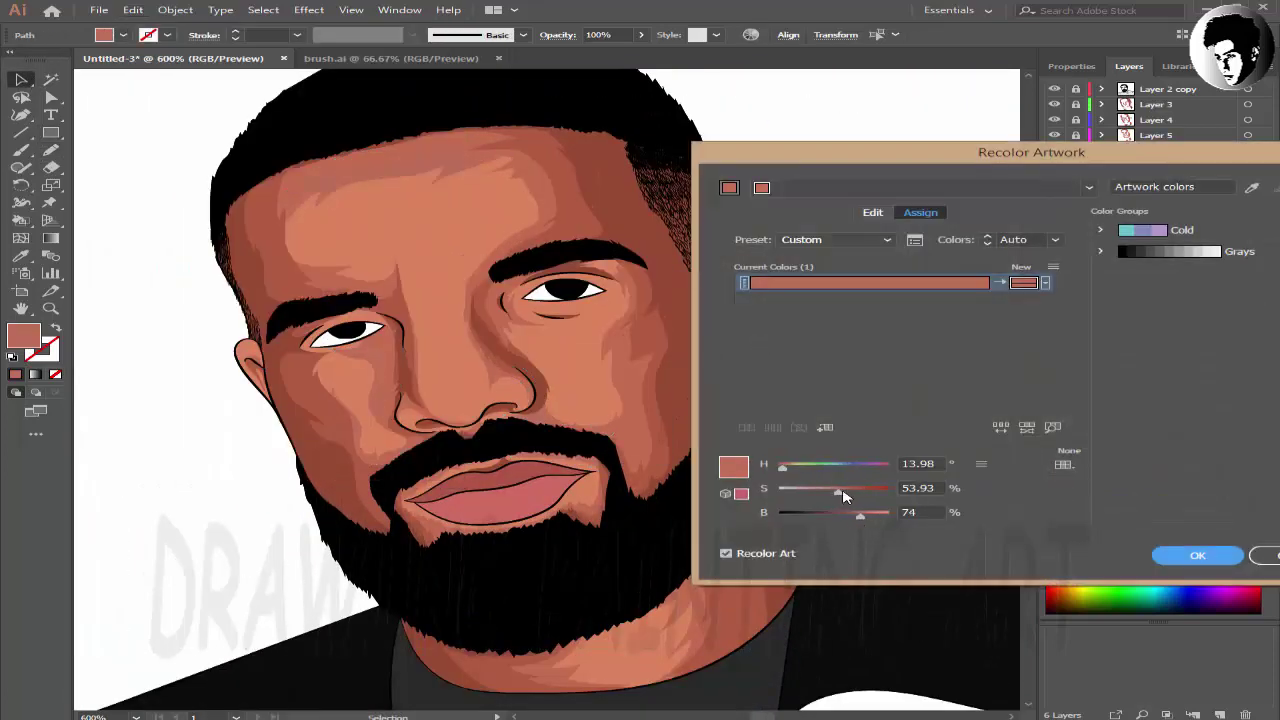
# - Recolor the highlights to D1795E with saturation 55% and brightness 82%
pyautogui.moveTo(843, 496); pyautogui.dragTo(872, 521)
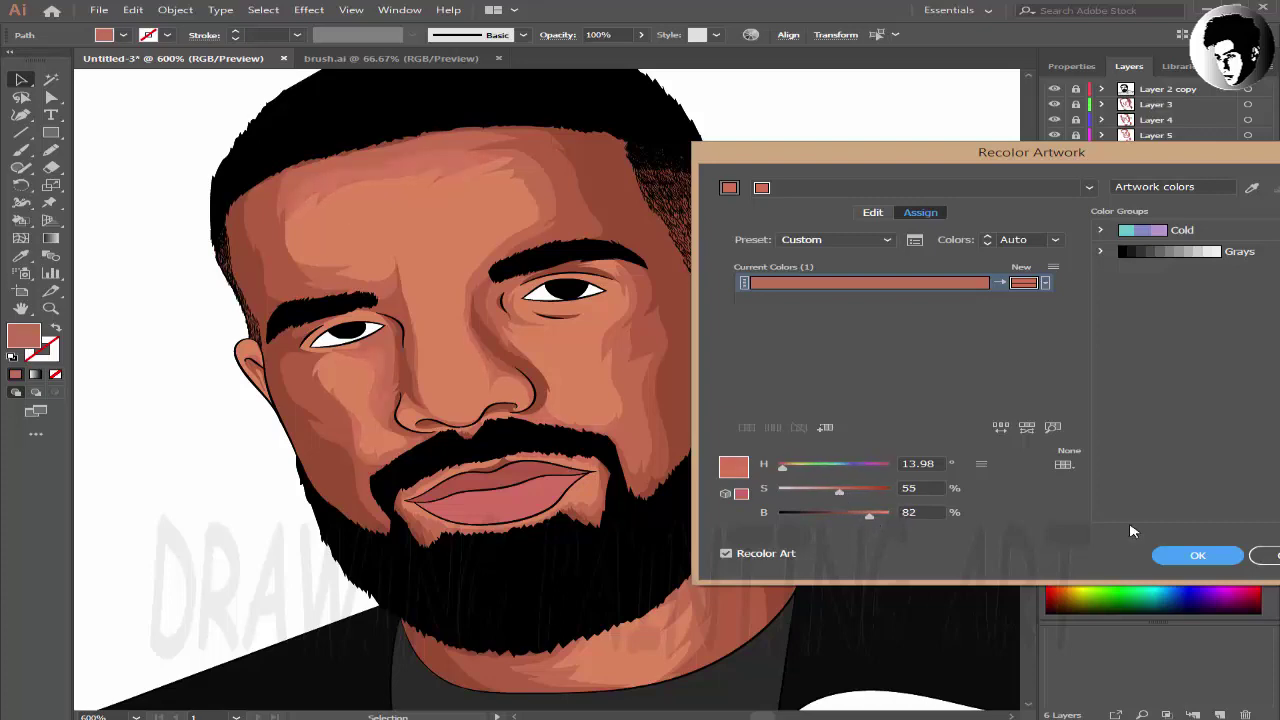
pyautogui.click(1197, 555)
pyautogui.scroll(2, 850, 235)
# - Draw a D1795E highlight on the cheek
pyautogui.click(51, 150)
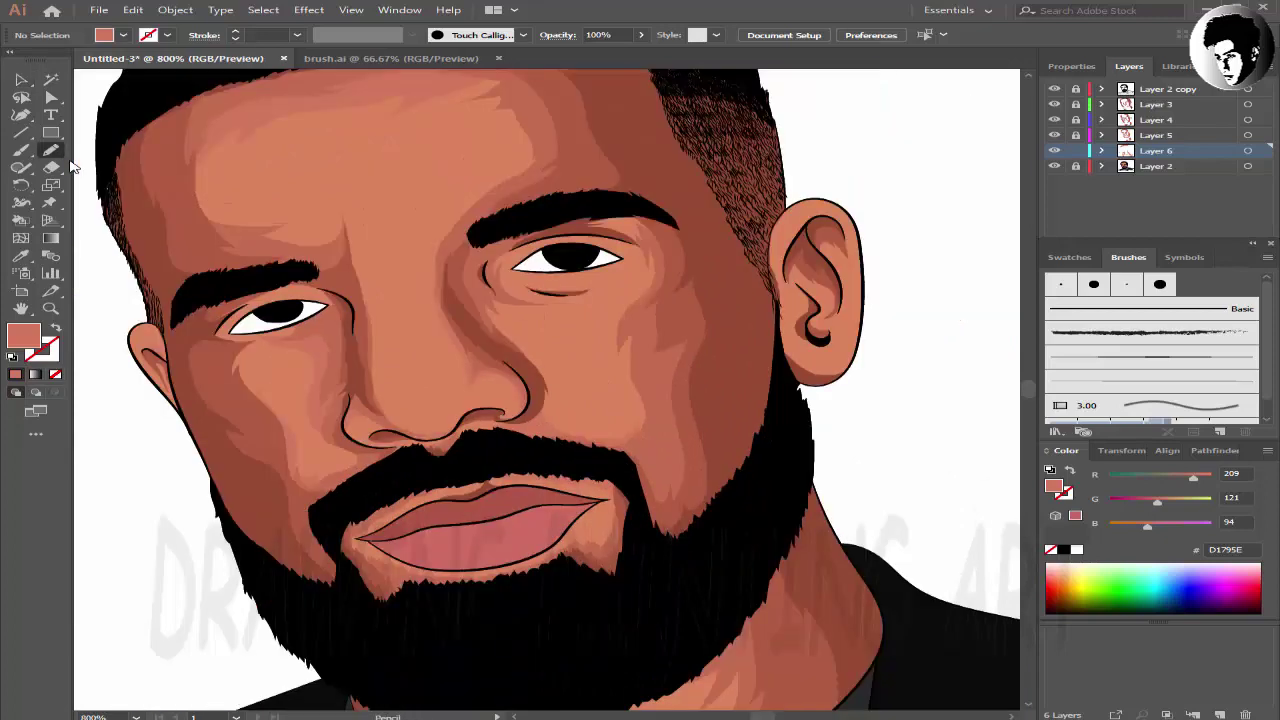
pyautogui.scroll(2, 470, 495)
pyautogui.scroll(1, 470, 495)
pyautogui.scroll(1, 470, 495)
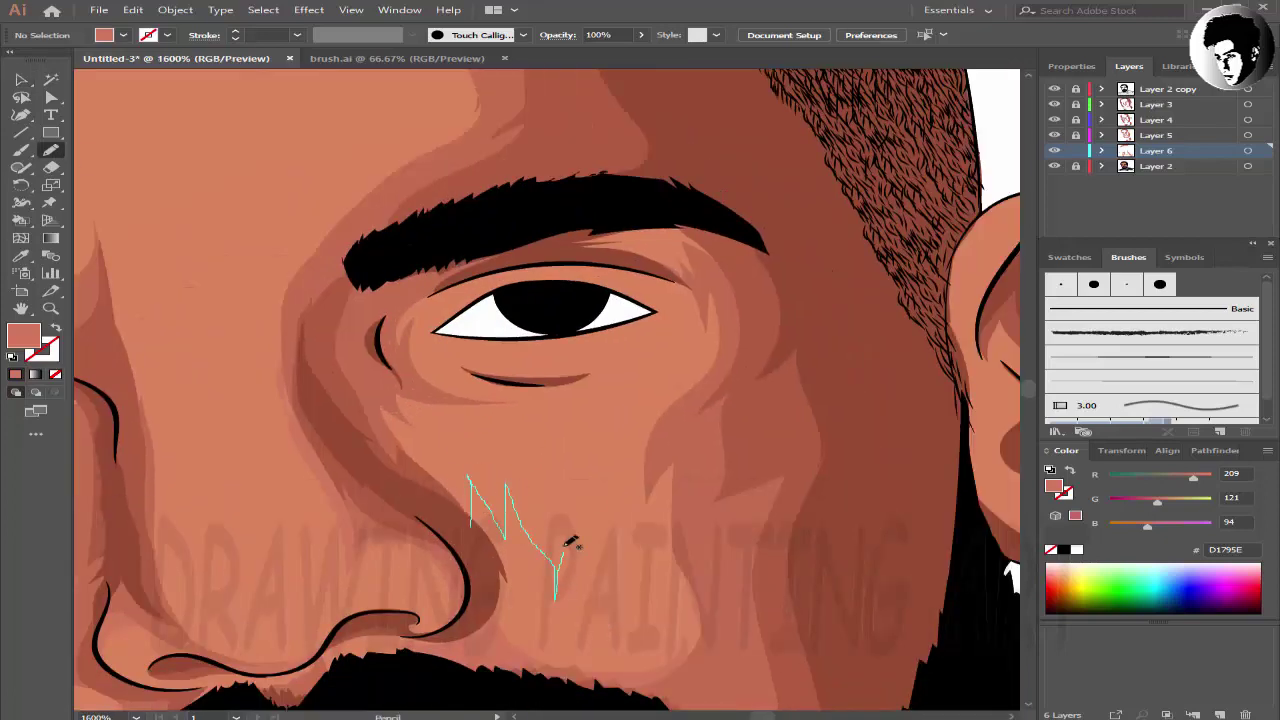
pyautogui.moveTo(663, 683); pyautogui.dragTo(690, 665)
pyautogui.scroll(-2, 646, 337)
pyautogui.moveTo(646, 337); pyautogui.dragTo(640, 280)
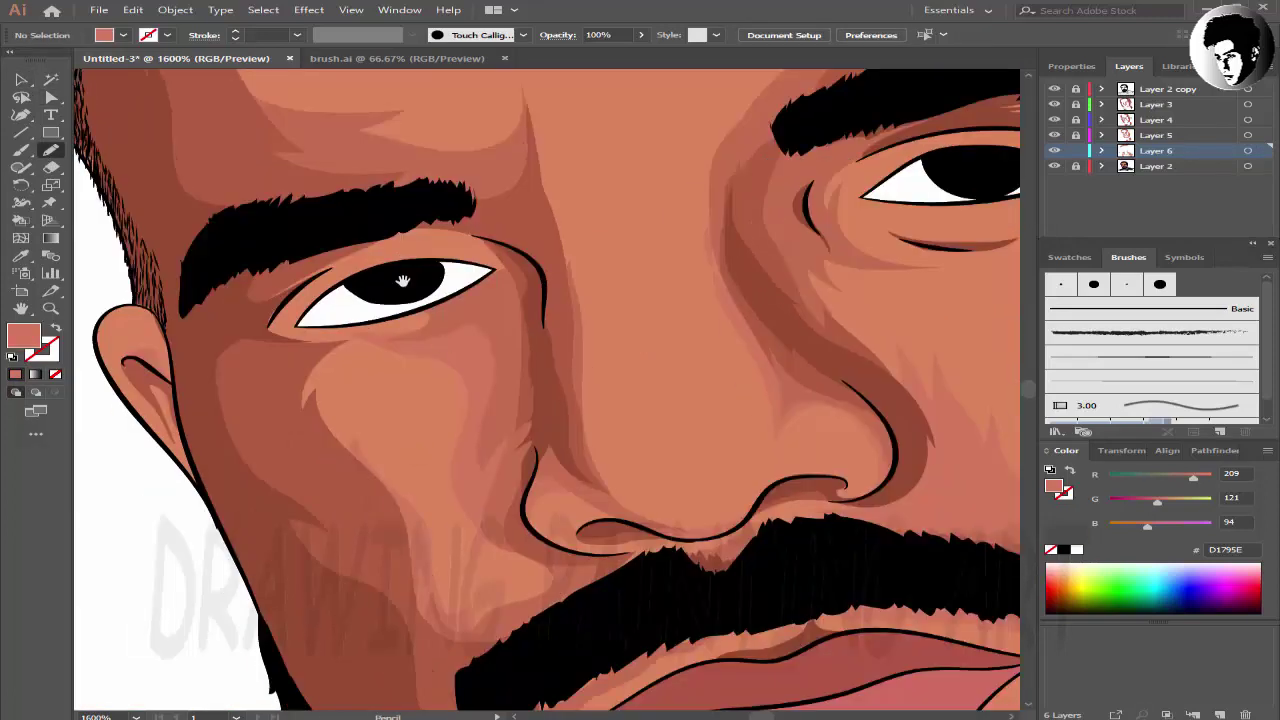
pyautogui.scroll(-1, 370, 388)
pyautogui.scroll(1, 370, 388)
pyautogui.scroll(-1, 623, 363)
pyautogui.scroll(2, 623, 363)
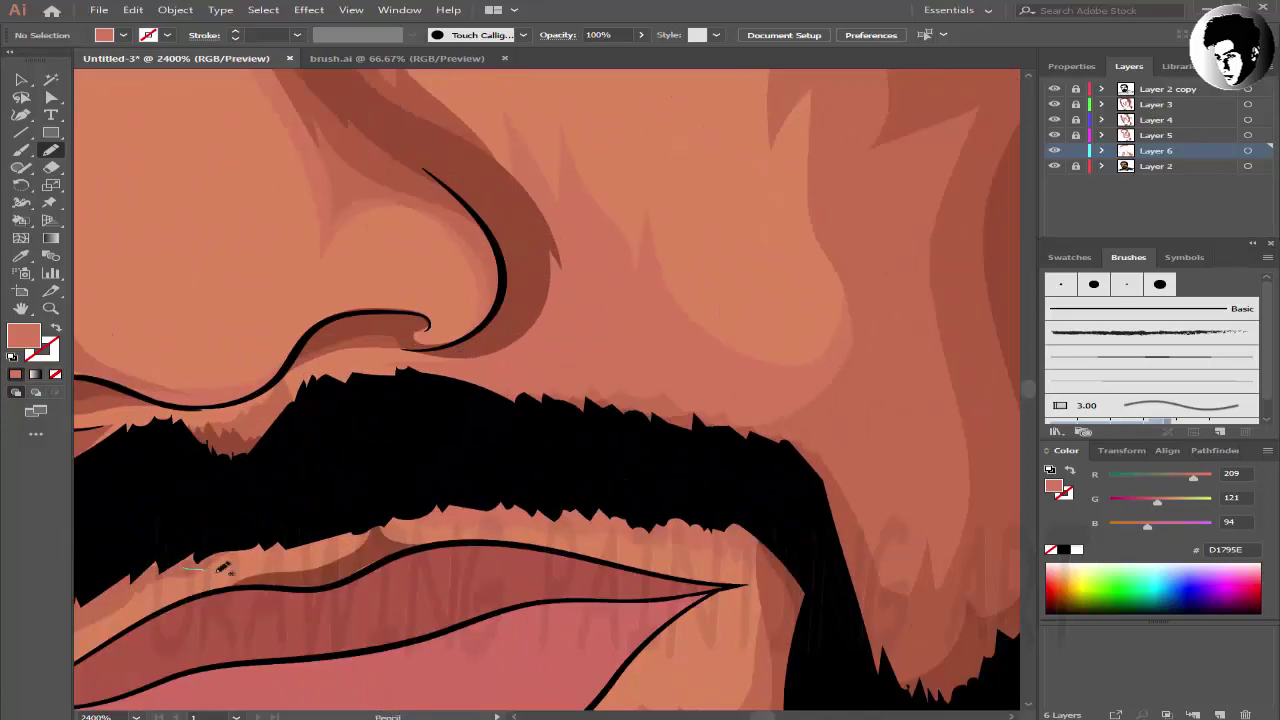
# - Add a highlight along the moustache edge
pyautogui.moveTo(388, 518); pyautogui.dragTo(195, 552)
pyautogui.click(26, 374)
pyautogui.scroll(-2, 400, 450)
pyautogui.scroll(2, 305, 371)
pyautogui.scroll(-2, 214, 151)
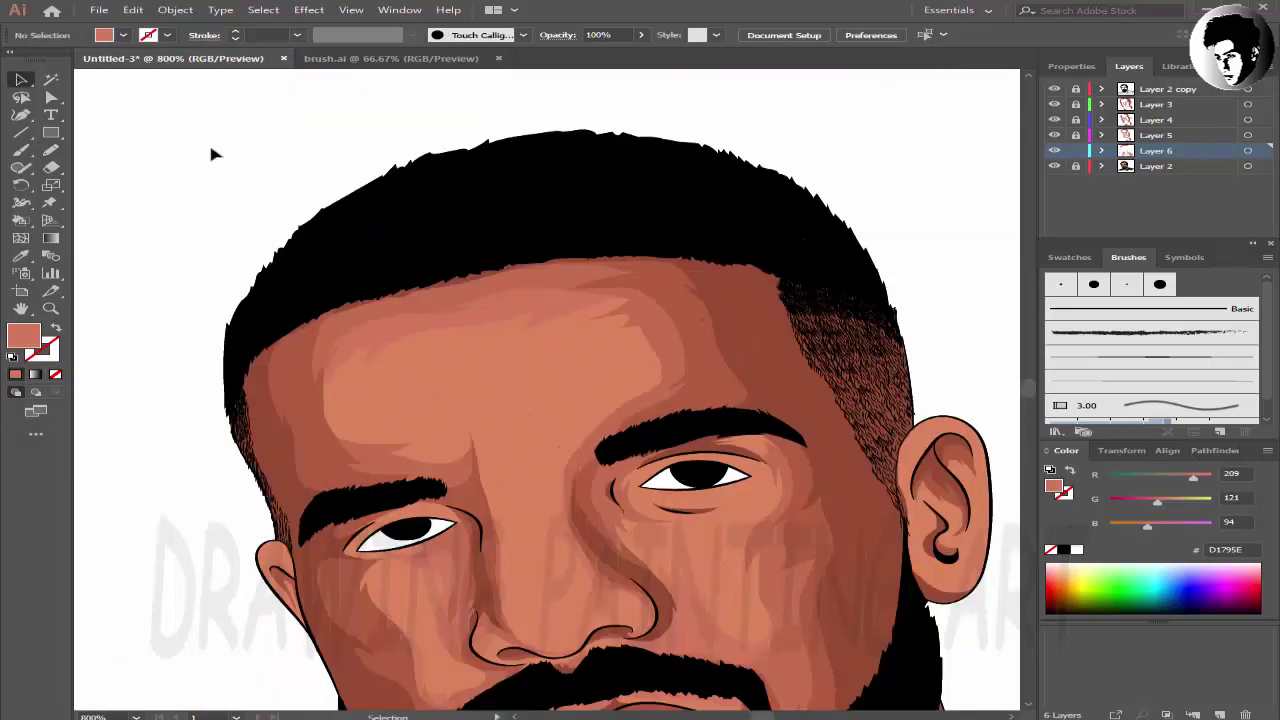
pyautogui.scroll(1, 358, 496)
# - Draw highlight shapes down the nose and a small extra skin highlight
pyautogui.moveTo(490, 712); pyautogui.dragTo(496, 510)
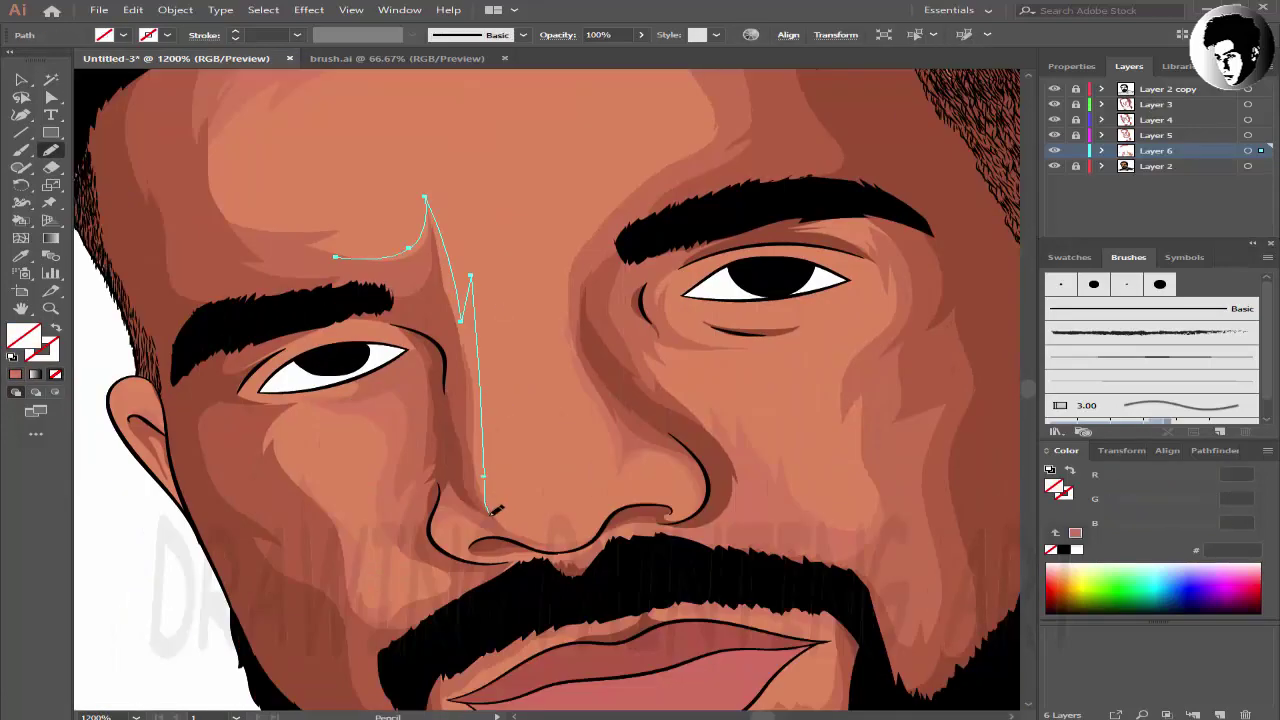
pyautogui.keyDown('ctrl'); pyautogui.click(415, 105); pyautogui.keyUp('ctrl')
pyautogui.scroll(-2, 413, 428)
pyautogui.scroll(2, 413, 428)
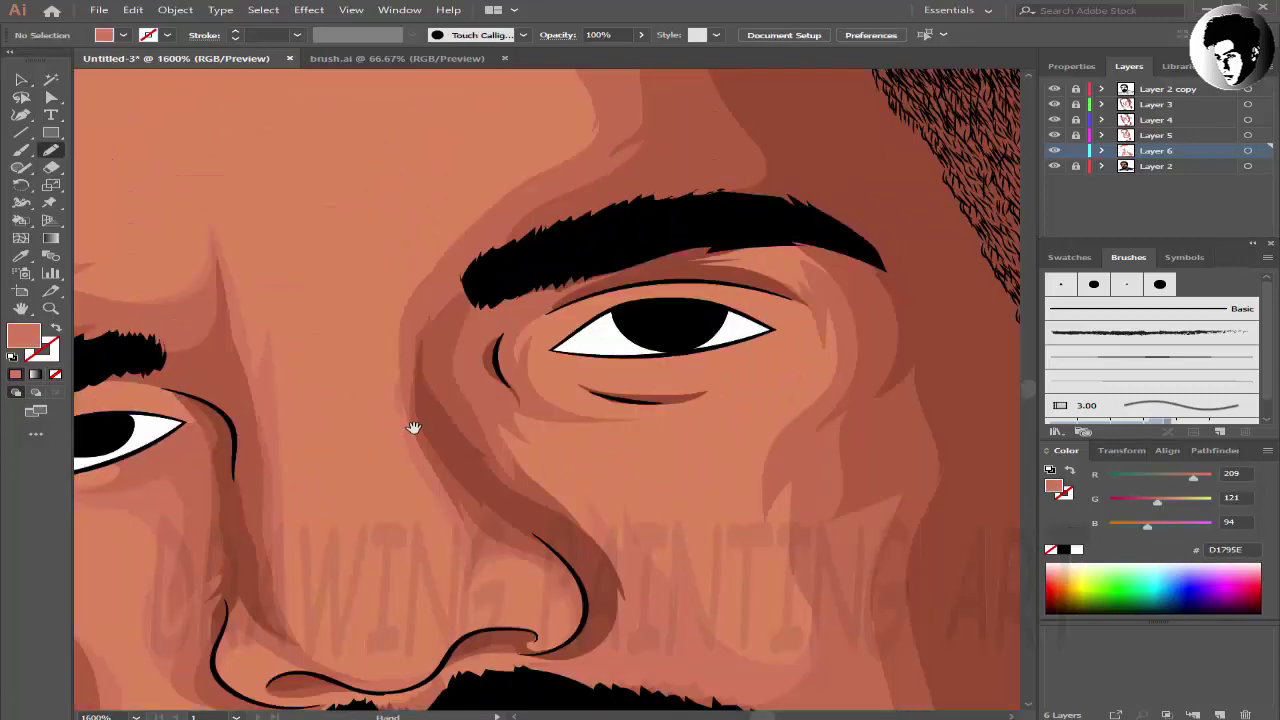
pyautogui.moveTo(498, 256); pyautogui.dragTo(495, 254)
pyautogui.scroll(-1, 157, 114)
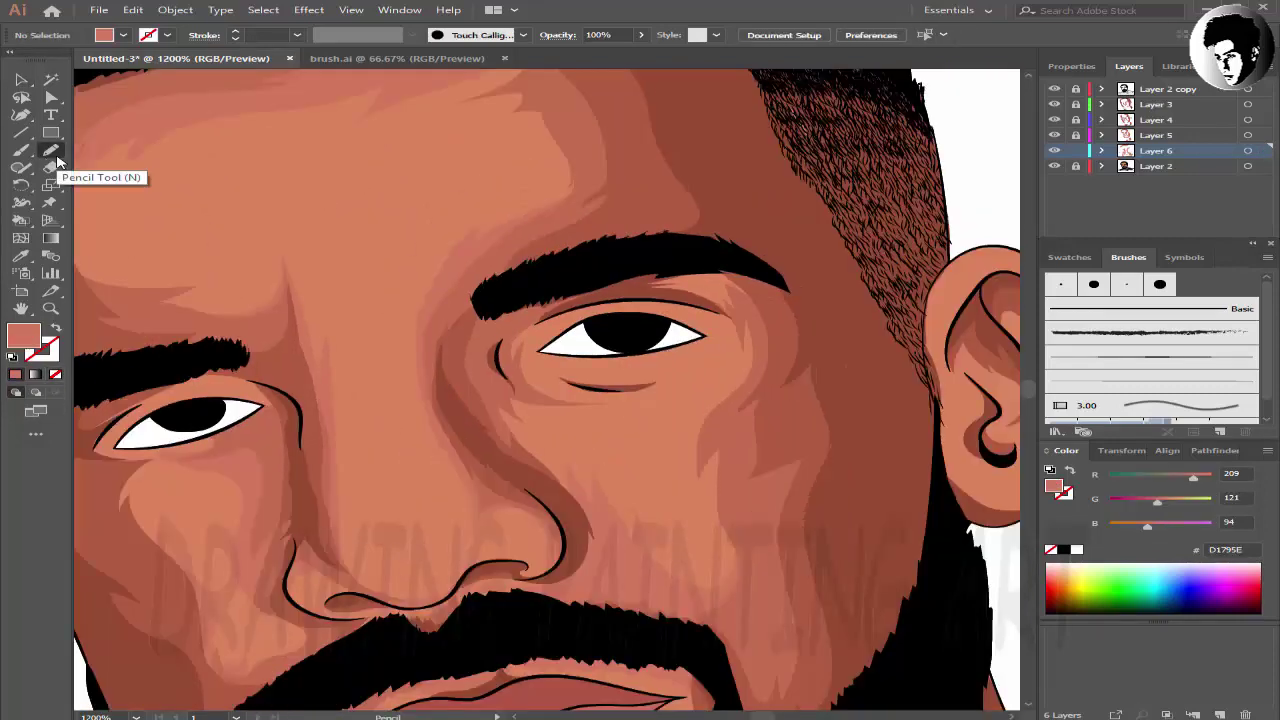
pyautogui.scroll(-1, 157, 114)
pyautogui.scroll(2, 167, 273)
pyautogui.hscroll(5, 167, 273)
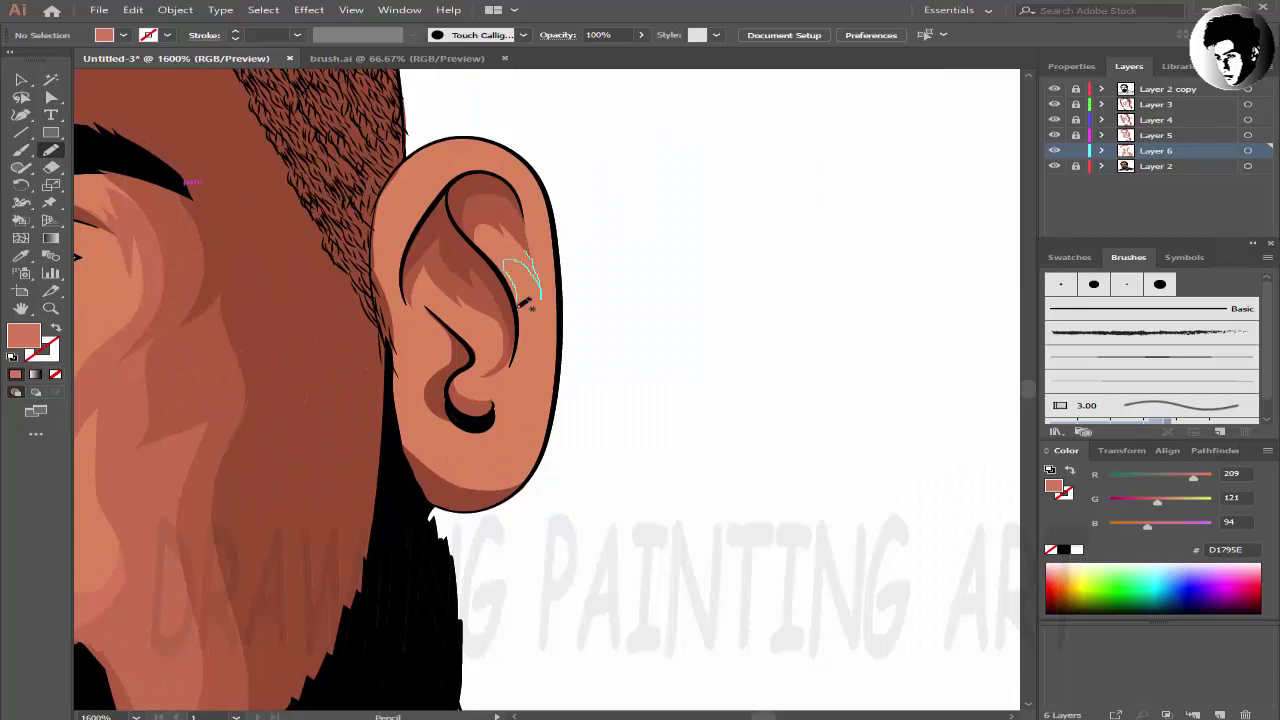
# - Add a salmon highlight along the inner ear fold, dropping the earlobe stroke
pyautogui.moveTo(524, 302)
pyautogui.mouseDown()
pyautogui.moveTo(480, 386)
pyautogui.moveTo(520, 396)
pyautogui.mouseUp()
pyautogui.hotkey('ctrl', 'z')
pyautogui.click(15, 374)
pyautogui.hotkey('ctrl', 'shift', 'a')
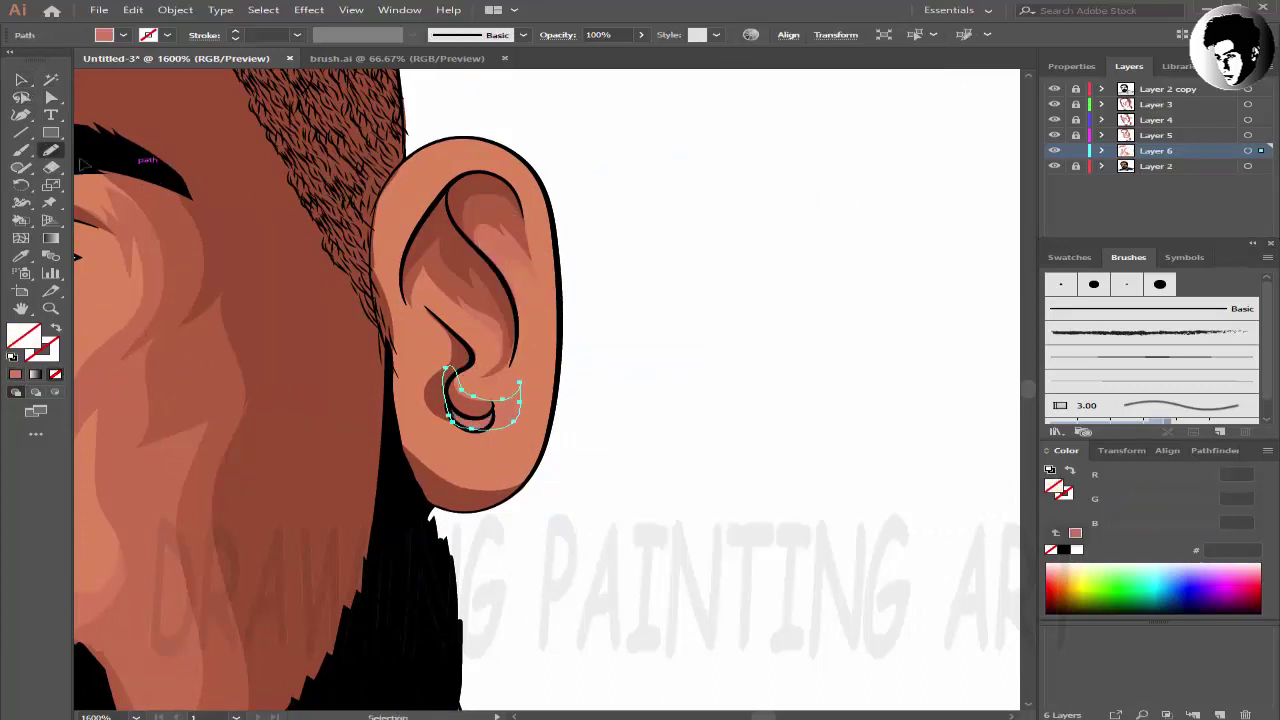
pyautogui.hotkey('ctrl', 'z')
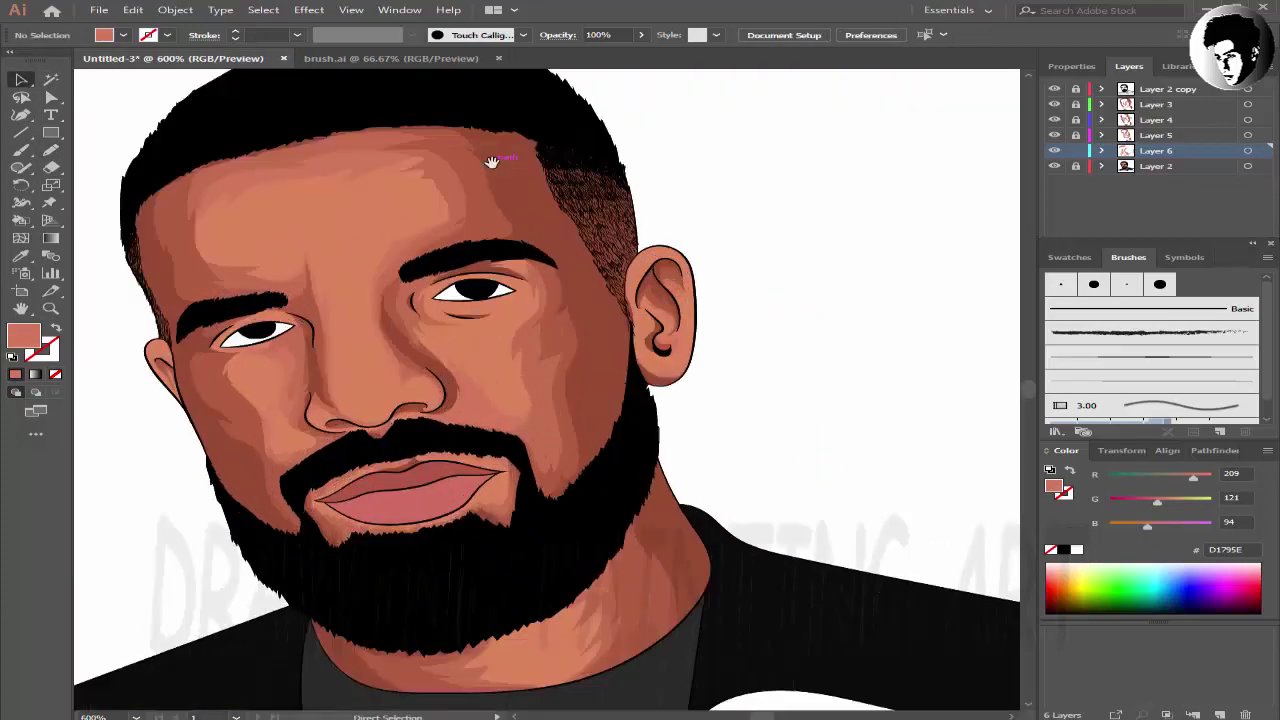
# - Recolor the Layer 6 highlights to E88867 with saturation 58% and brightness 84%
pyautogui.click(133, 9)
pyautogui.moveTo(285, 268)
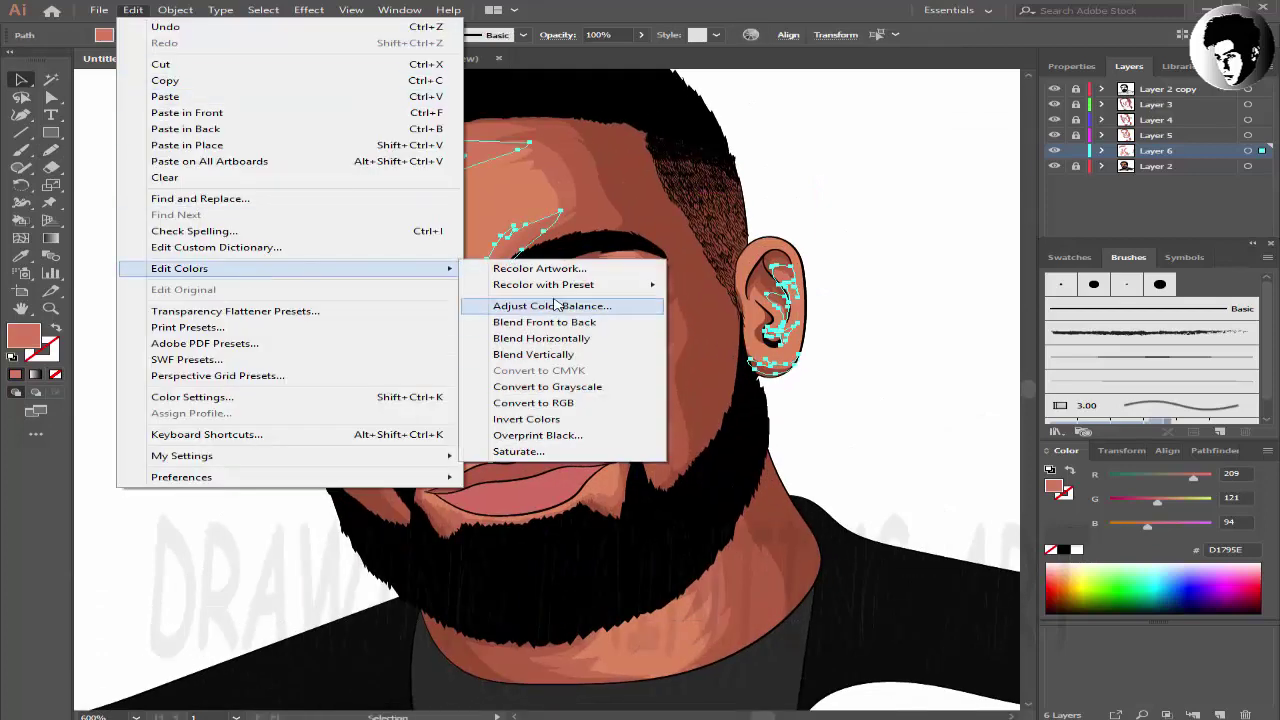
pyautogui.click(540, 268)
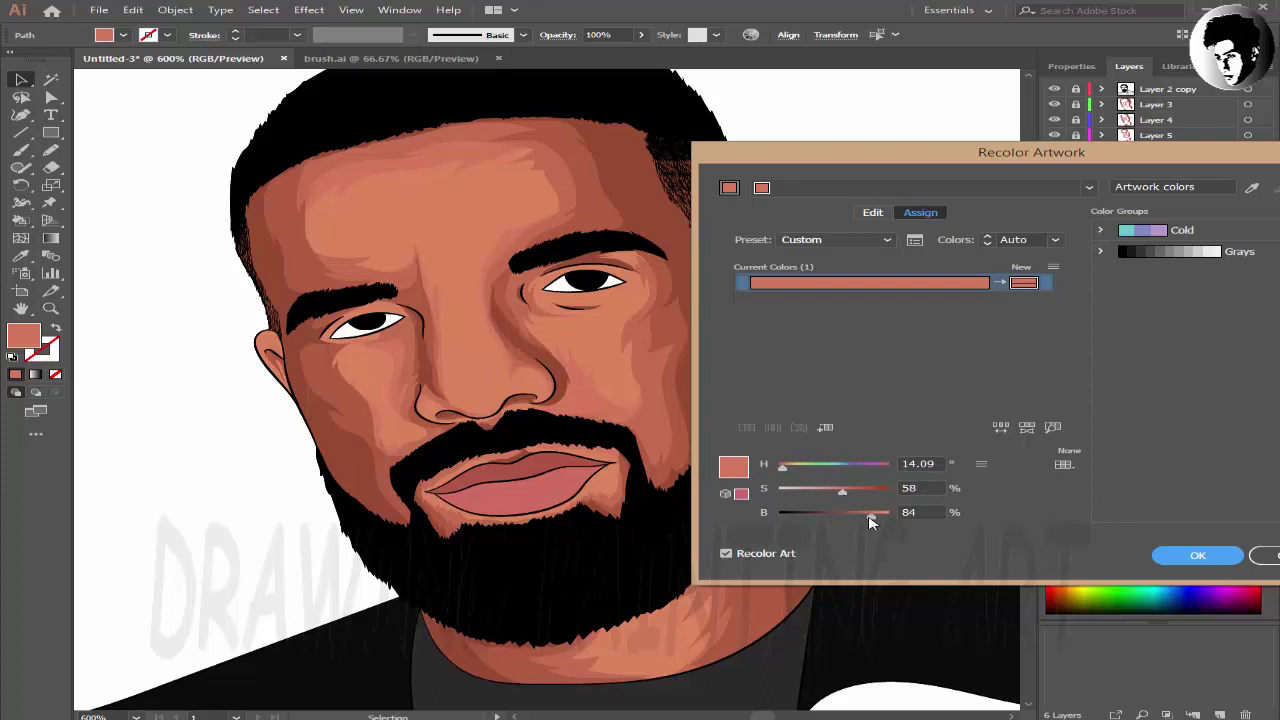
pyautogui.click(934, 490)
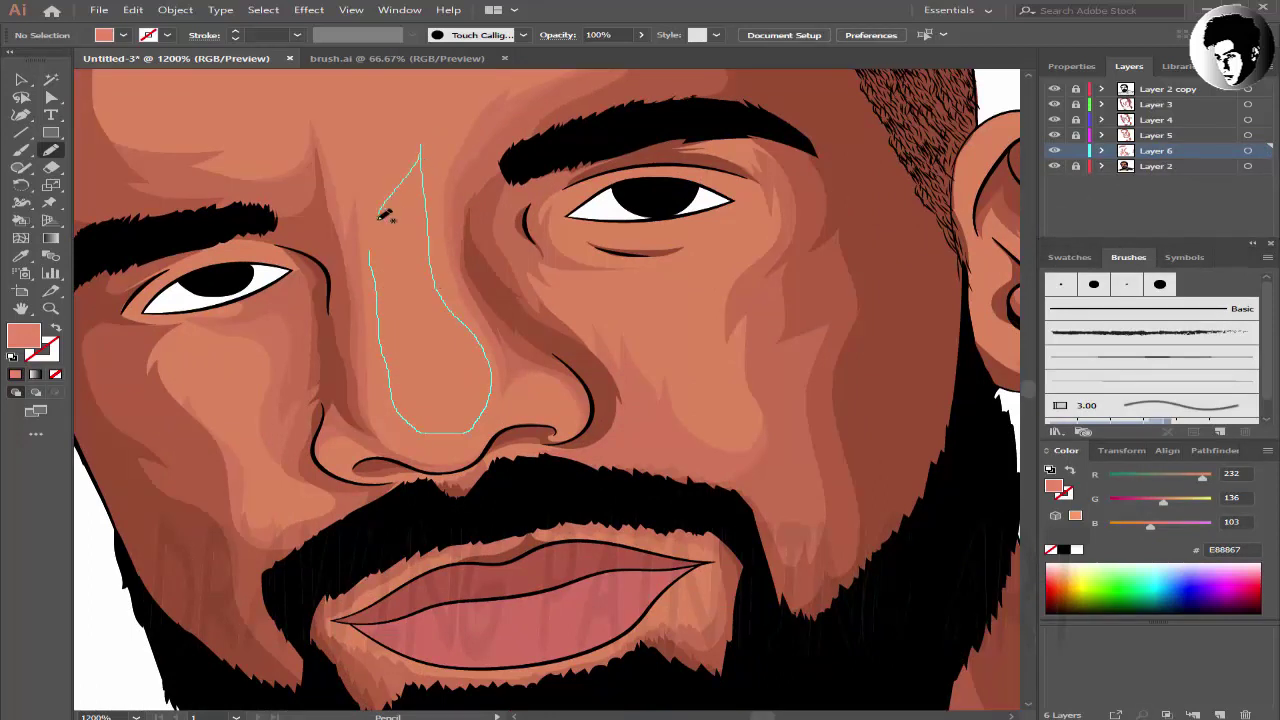
# - Refill the nose highlight shape with the lighter skin tone EA9475
pyautogui.moveTo(385, 215); pyautogui.dragTo(380, 212)
pyautogui.press('v')
pyautogui.click(461, 357)
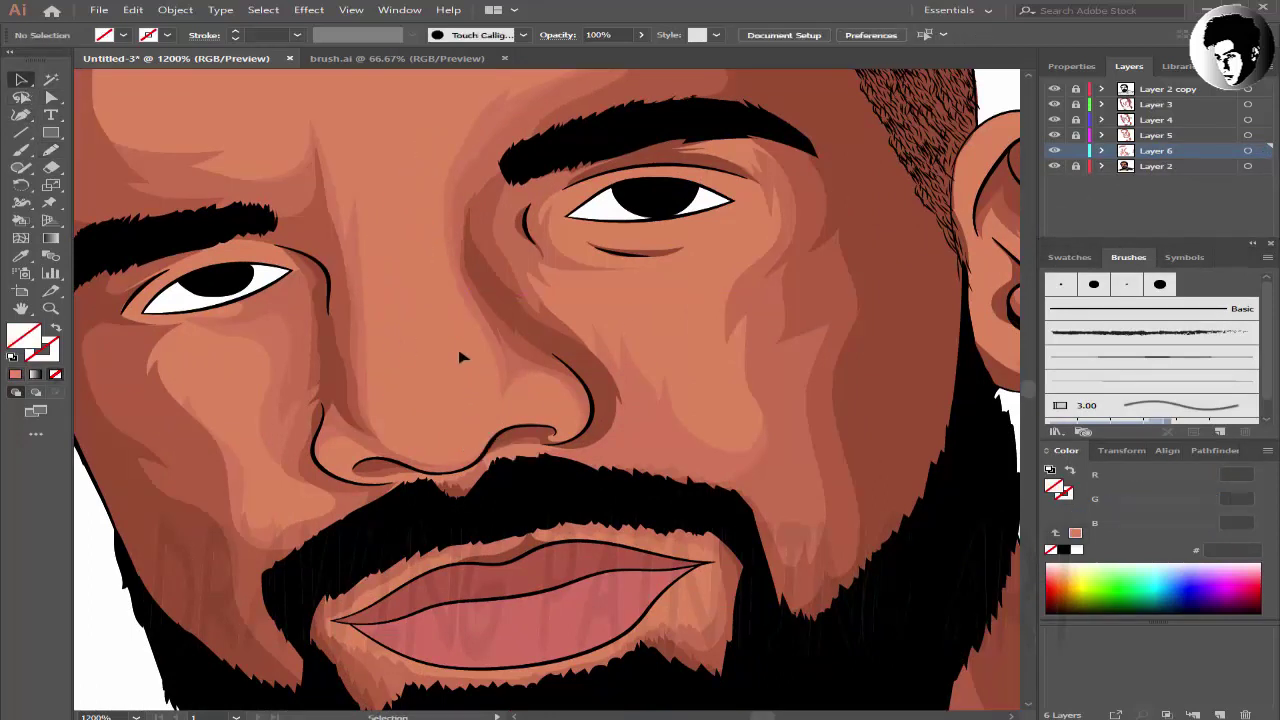
pyautogui.click(493, 422)
pyautogui.press('i')
pyautogui.click(515, 419)
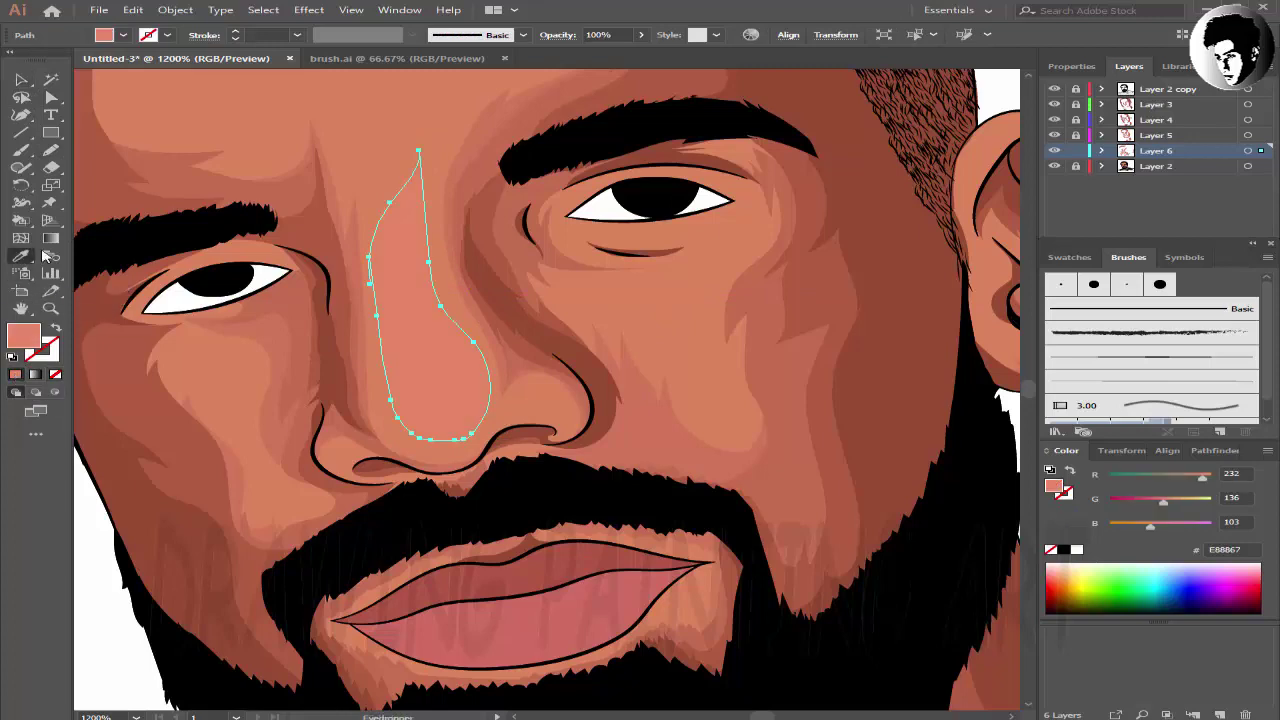
pyautogui.doubleClick(24, 337)
pyautogui.moveTo(900, 314); pyautogui.dragTo(888, 302)
pyautogui.press('Return')
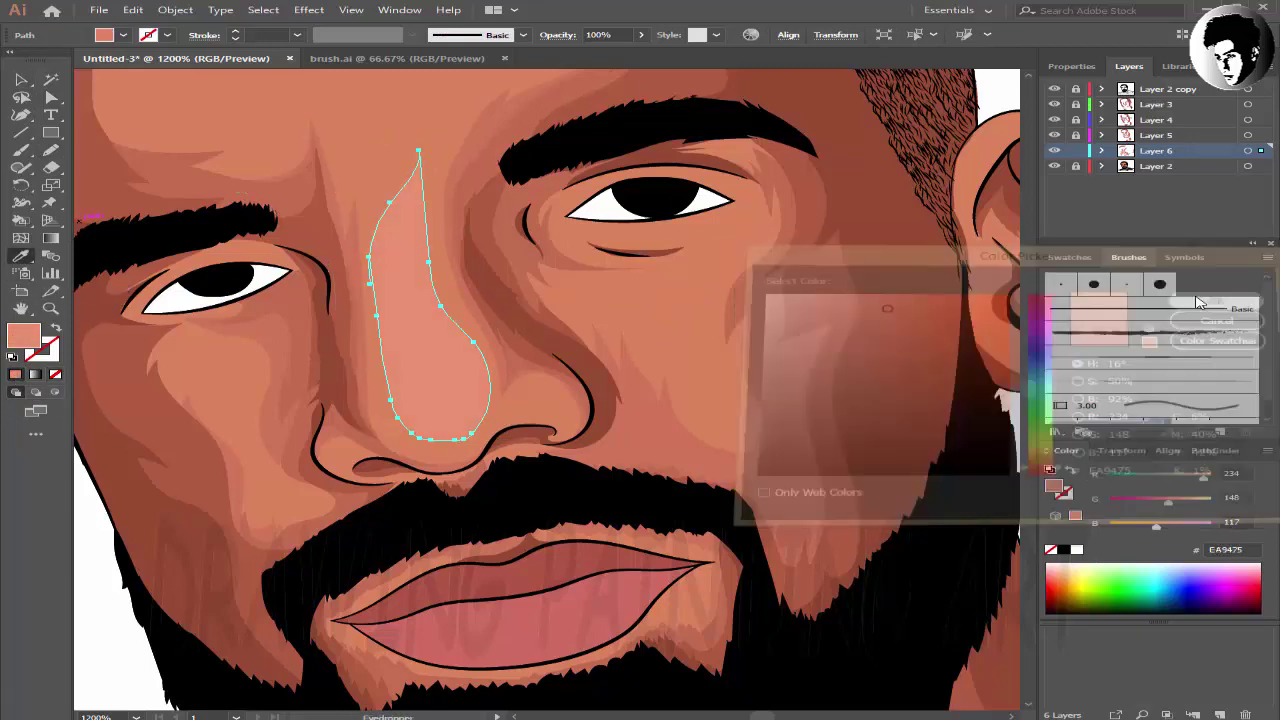
# - Pencil-draw a highlight outline along the nose
pyautogui.press('v')
pyautogui.click(251, 105)
pyautogui.hotkey('ctrl', '-')
pyautogui.hotkey('ctrl', '-')
pyautogui.hotkey('ctrl', '-')
pyautogui.hotkey('ctrl', '+')
pyautogui.hotkey('ctrl', '+')
pyautogui.hotkey('ctrl', '+')
pyautogui.hotkey('ctrl', '+')
pyautogui.press('n')
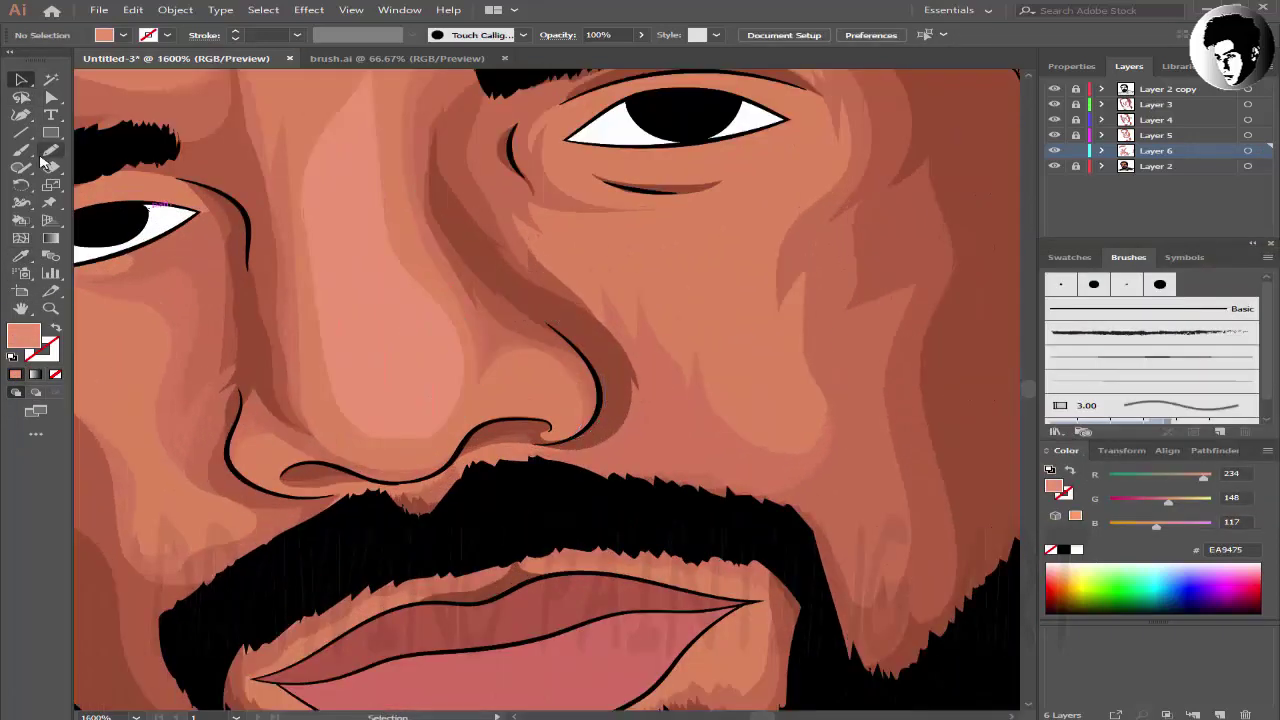
pyautogui.hotkey('ctrl', '+')
pyautogui.hotkey('ctrl', '+')
pyautogui.moveTo(327, 485); pyautogui.dragTo(171, 157)
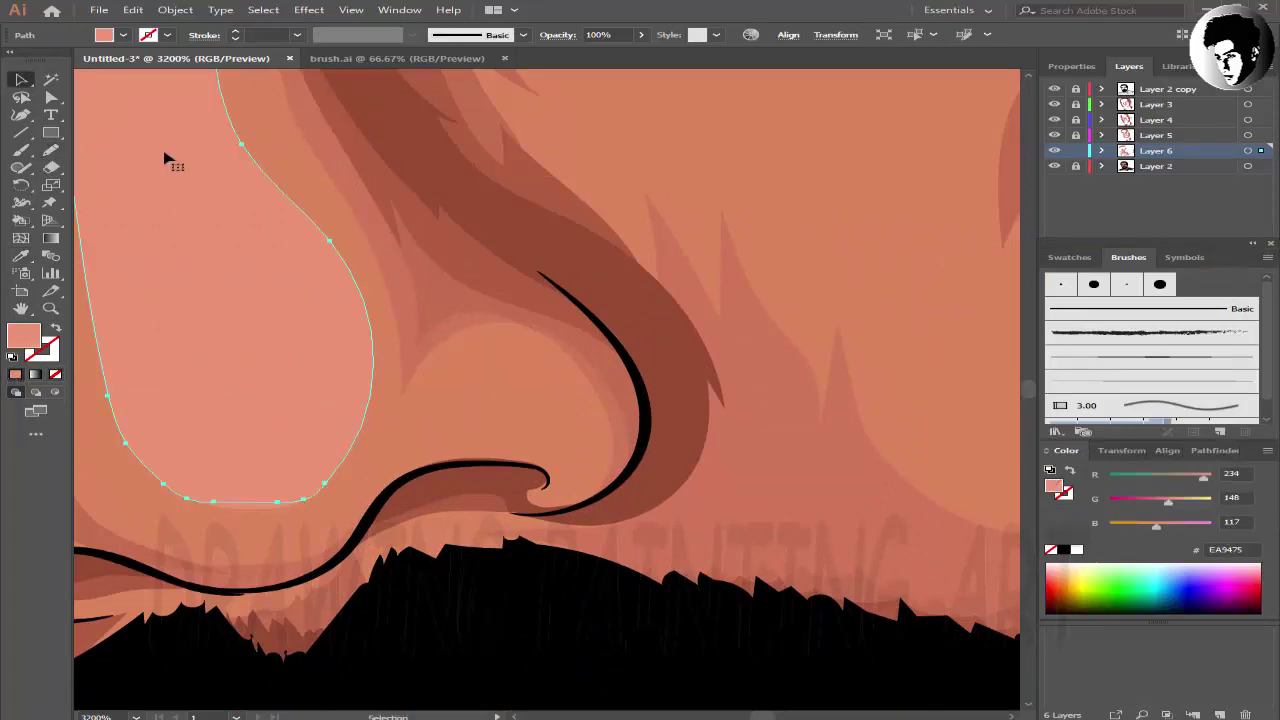
# - Trace a highlight down the nose bridge and extend it up onto the forehead
pyautogui.hotkey('ctrl', '-')
pyautogui.hotkey('ctrl', '-')
pyautogui.hotkey('ctrl', '-')
pyautogui.press('v')
pyautogui.hotkey('ctrl', '-')
pyautogui.press('n')
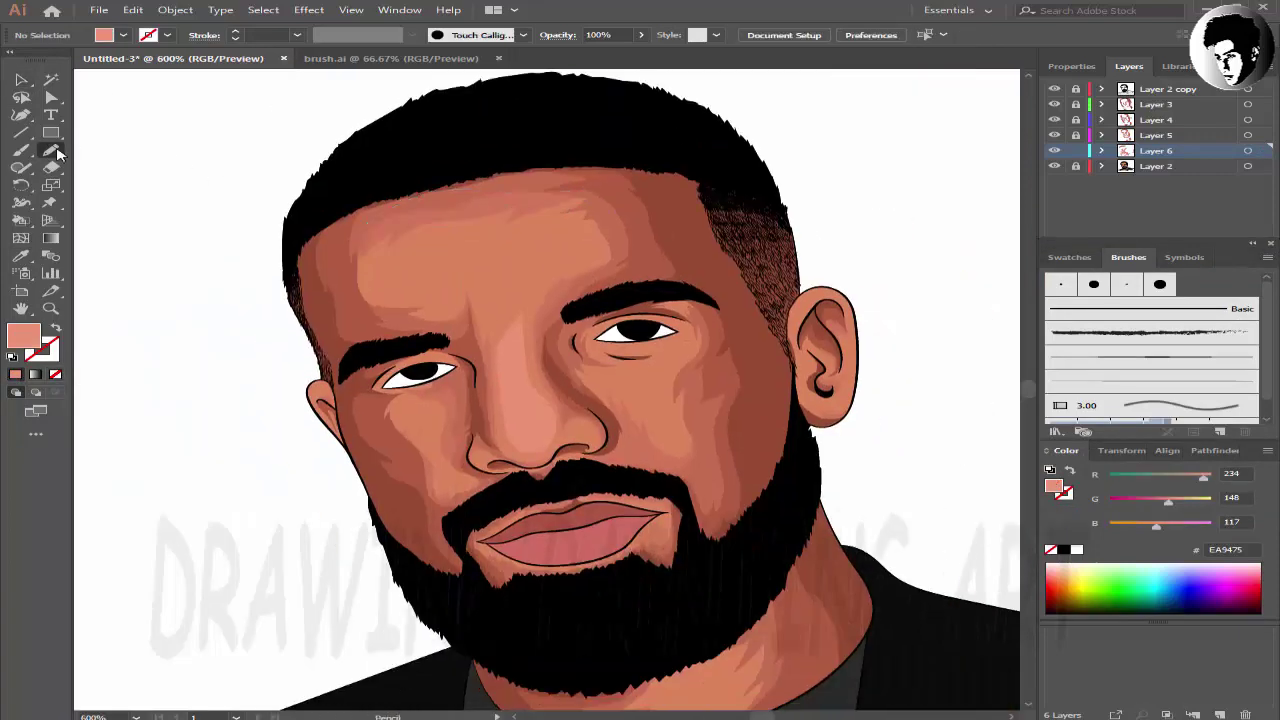
pyautogui.hotkey('ctrl', '+')
pyautogui.moveTo(595, 168); pyautogui.dragTo(512, 298)
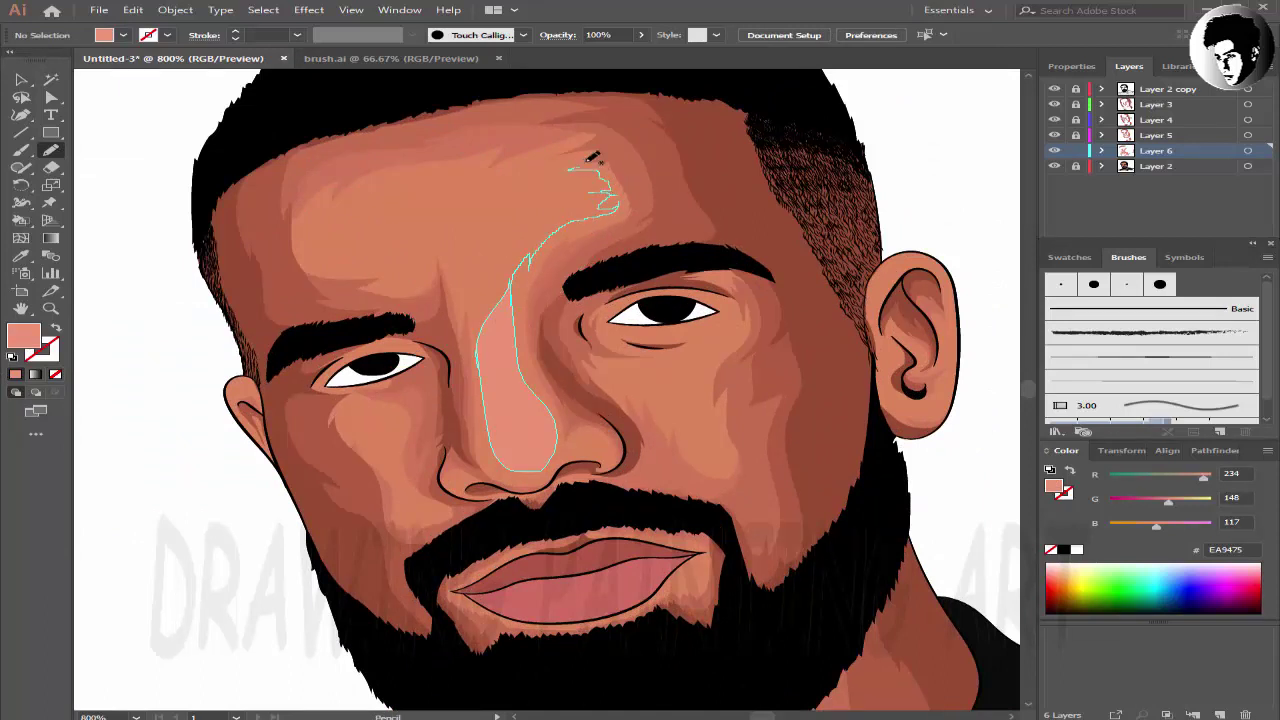
pyautogui.moveTo(486, 162); pyautogui.dragTo(362, 191)
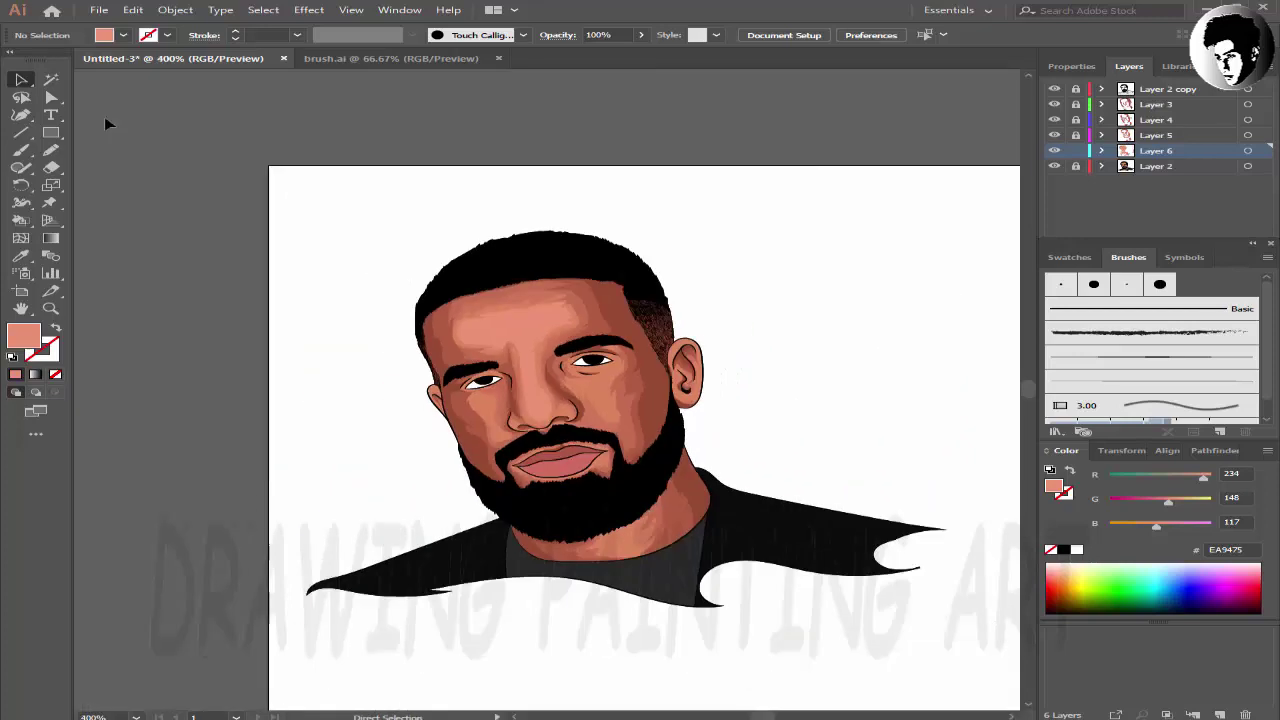
# - Draw two pencil highlight strokes under the right eye
pyautogui.press('a')
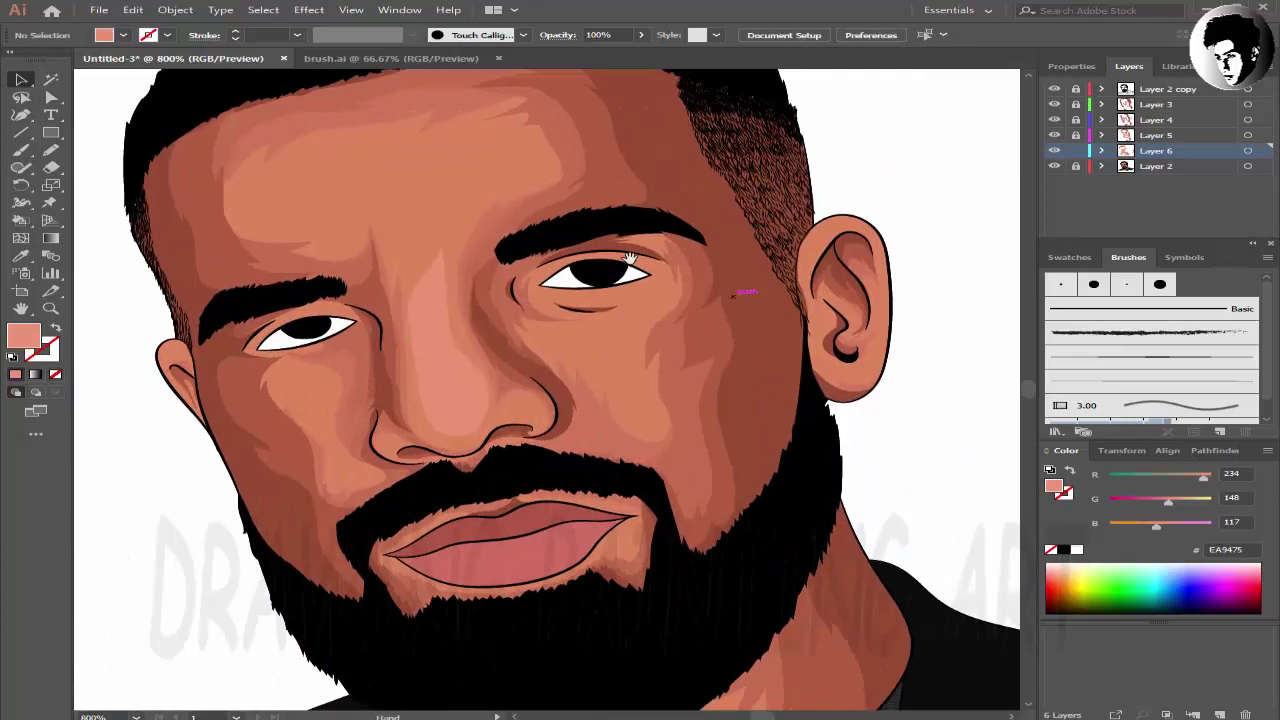
pyautogui.hotkey('ctrl', '-')
pyautogui.hotkey('ctrl', '0')
pyautogui.scroll(5, 636, 264)
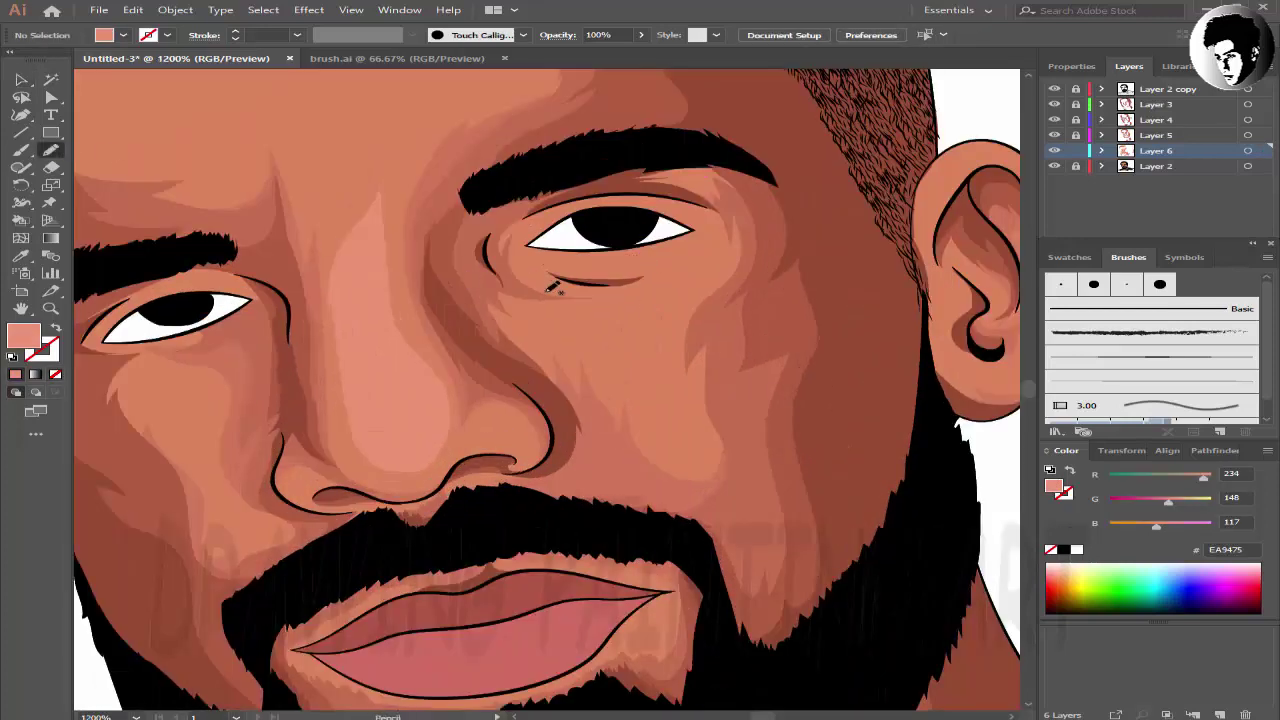
pyautogui.moveTo(614, 252); pyautogui.dragTo(705, 233)
pyautogui.hotkey('ctrl', 'shift', 'a')
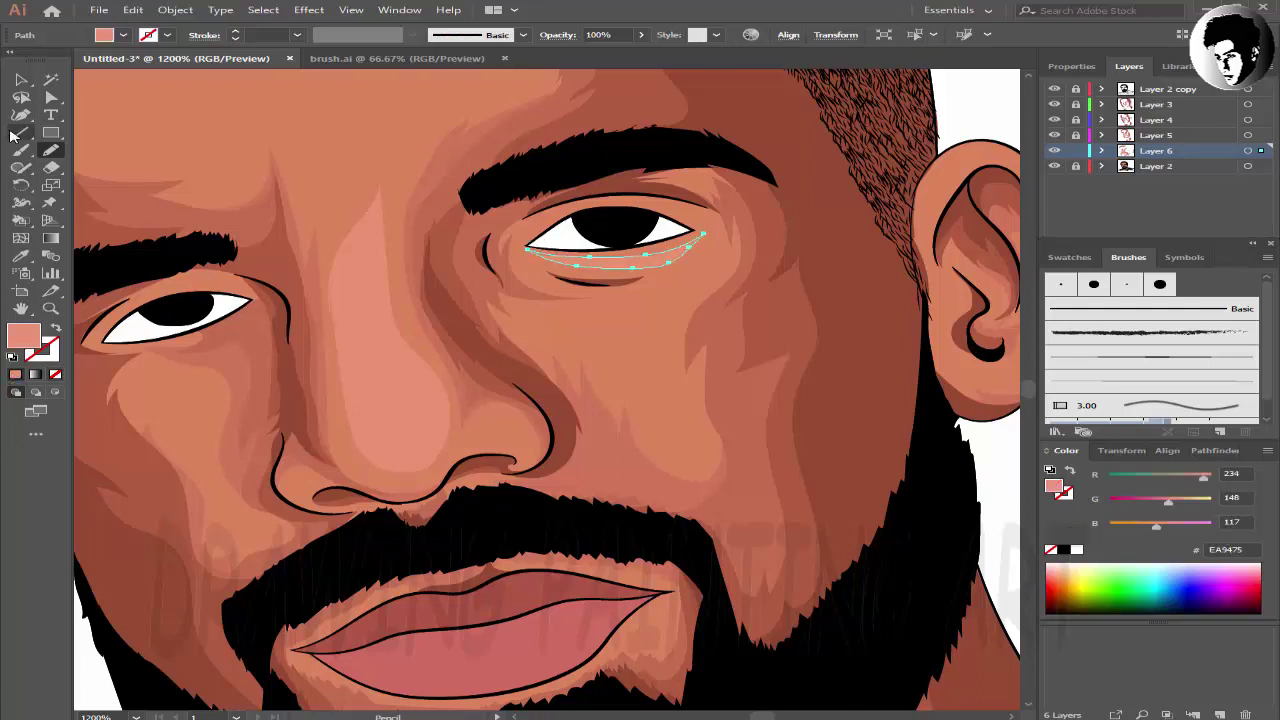
pyautogui.hscroll(3, 550, 272)
pyautogui.moveTo(552, 273); pyautogui.dragTo(392, 300)
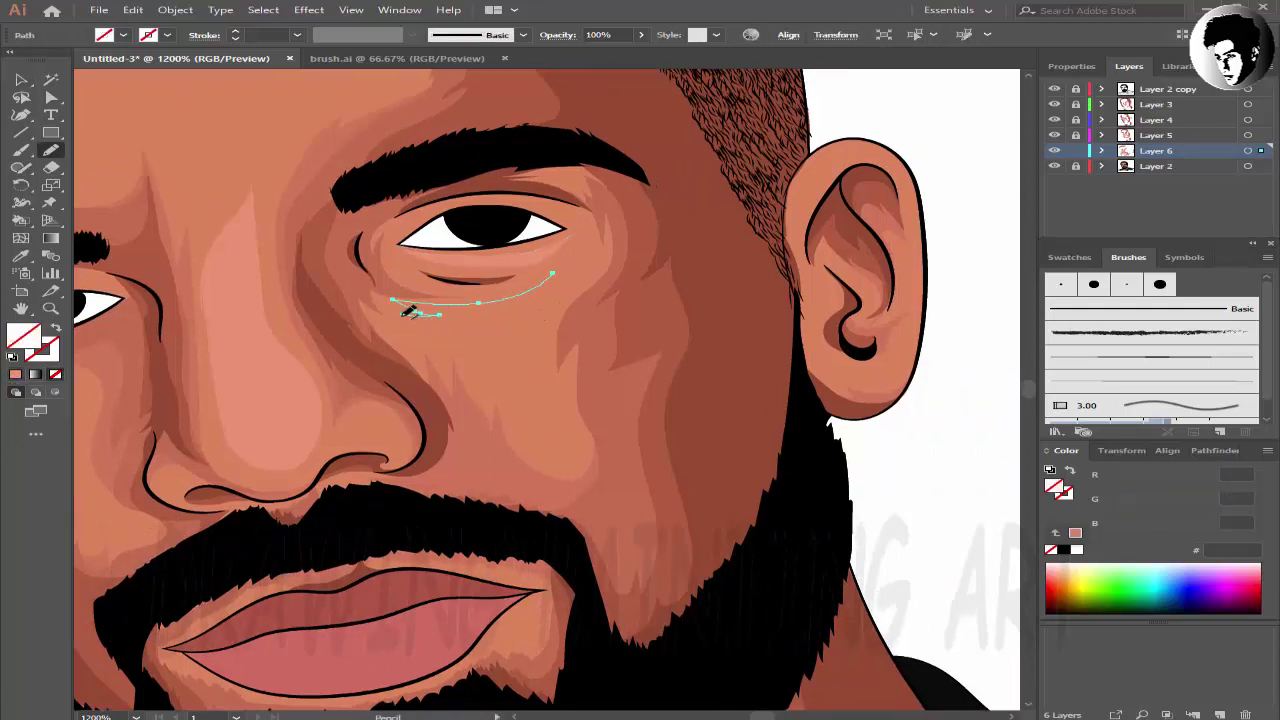
# - Set the under-eye highlight's opacity to 82%, then lower it slightly further
pyautogui.press('v')
pyautogui.hotkey('ctrl', 'shift', 'a')
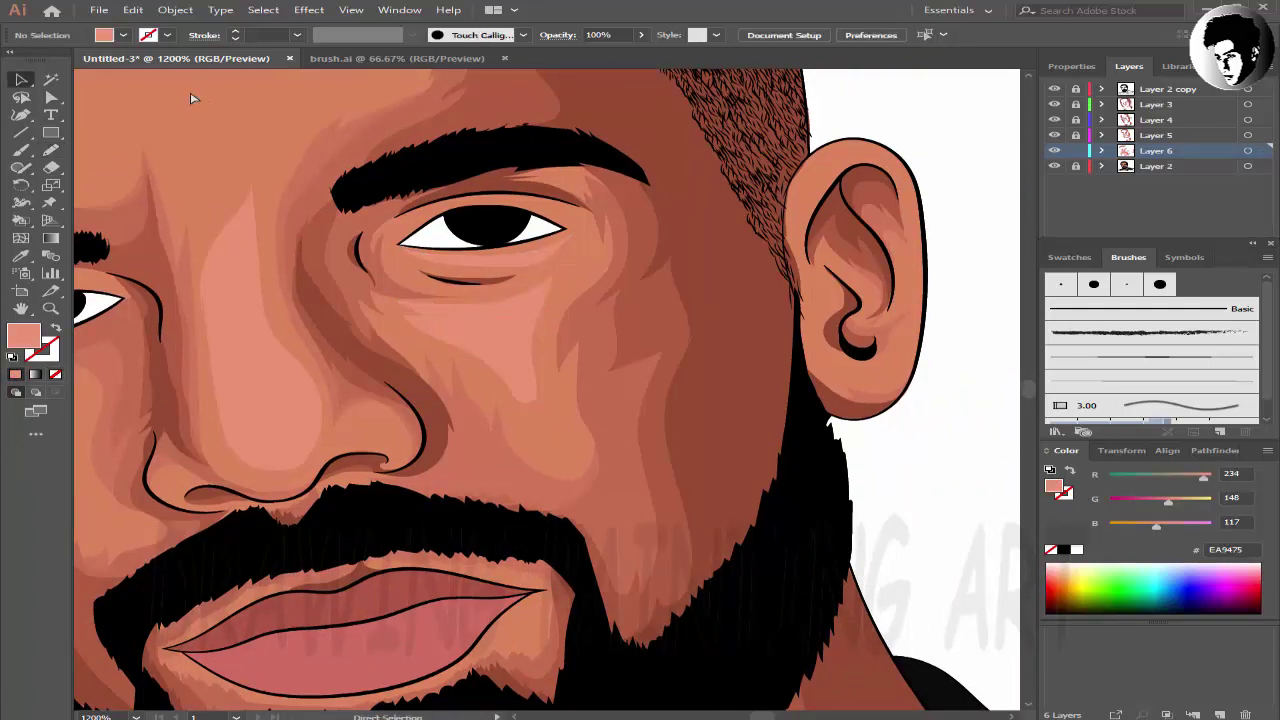
pyautogui.hotkey('ctrl', '-')
pyautogui.moveTo(194, 100); pyautogui.dragTo(493, 398)
pyautogui.click(757, 214)
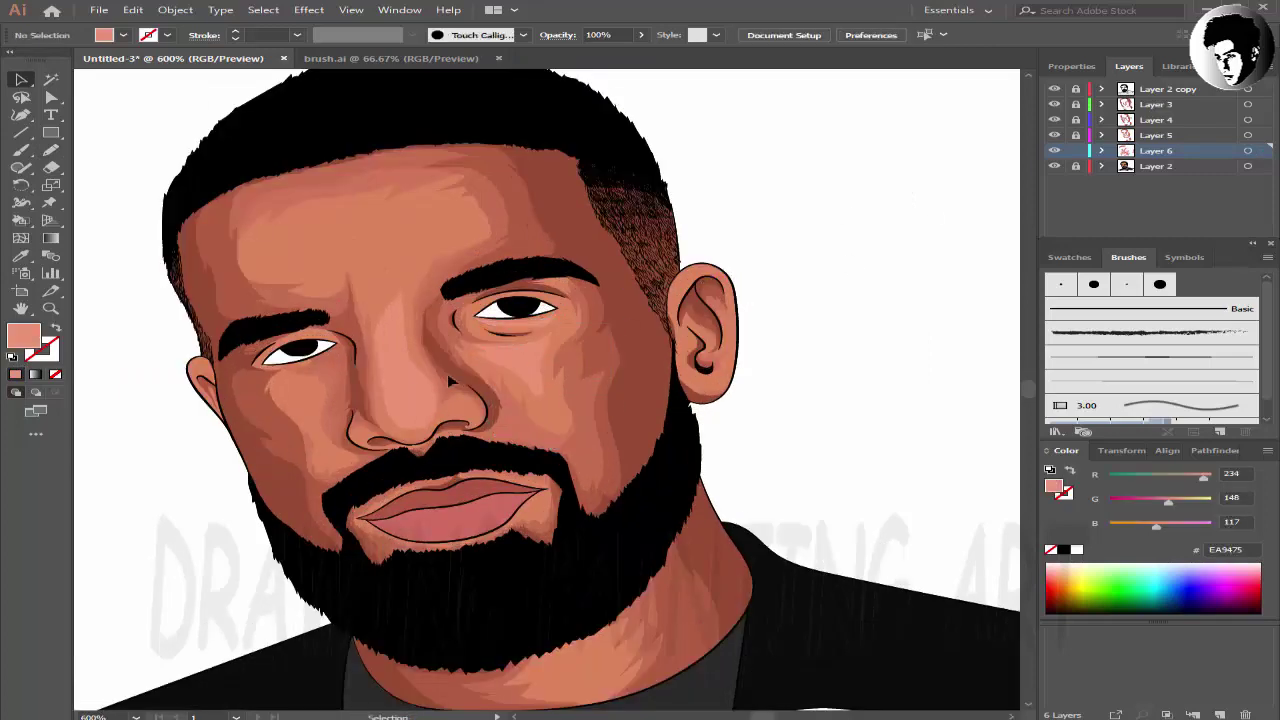
pyautogui.click(530, 372)
pyautogui.click(598, 34)
pyautogui.write('82')
pyautogui.press('Return')
pyautogui.hotkey('ctrl', '+')
pyautogui.moveTo(603, 62); pyautogui.dragTo(602, 60)
pyautogui.click(907, 105)
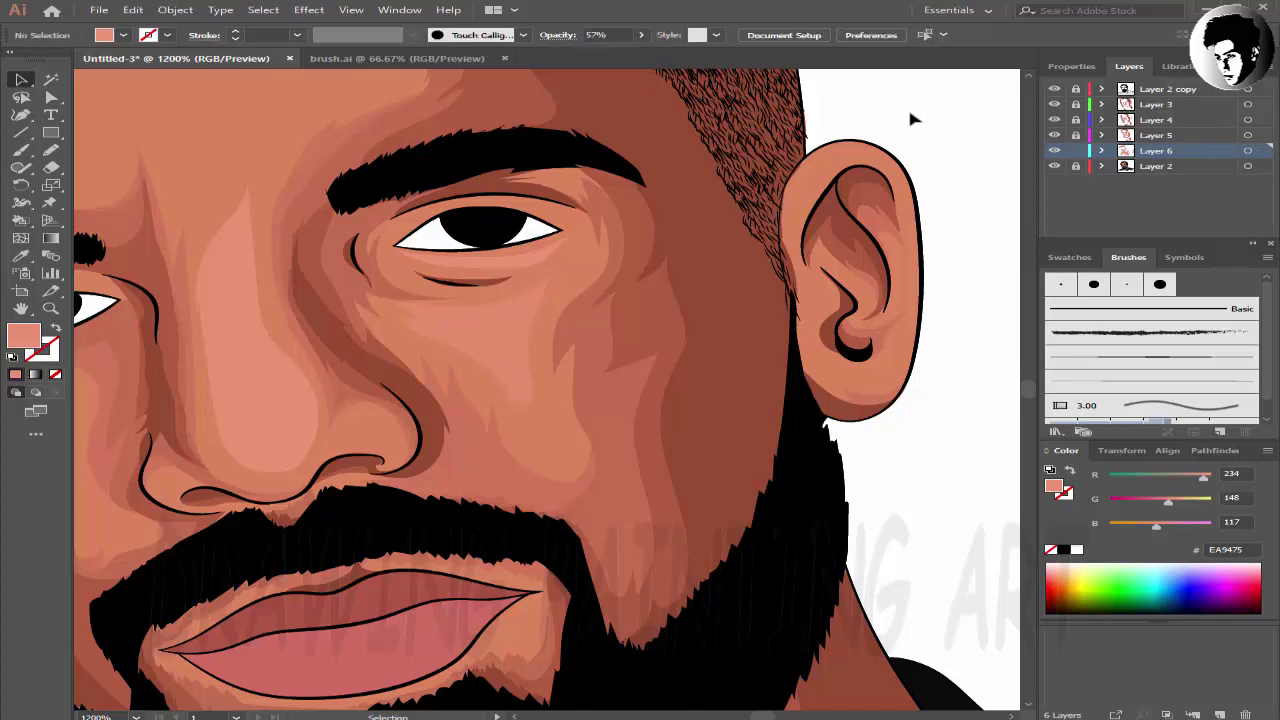
# - Pencil-draw a highlight stroke under the left eye
pyautogui.hotkey('ctrl', '0')
pyautogui.press('b')
pyautogui.scroll(5, 363, 178)
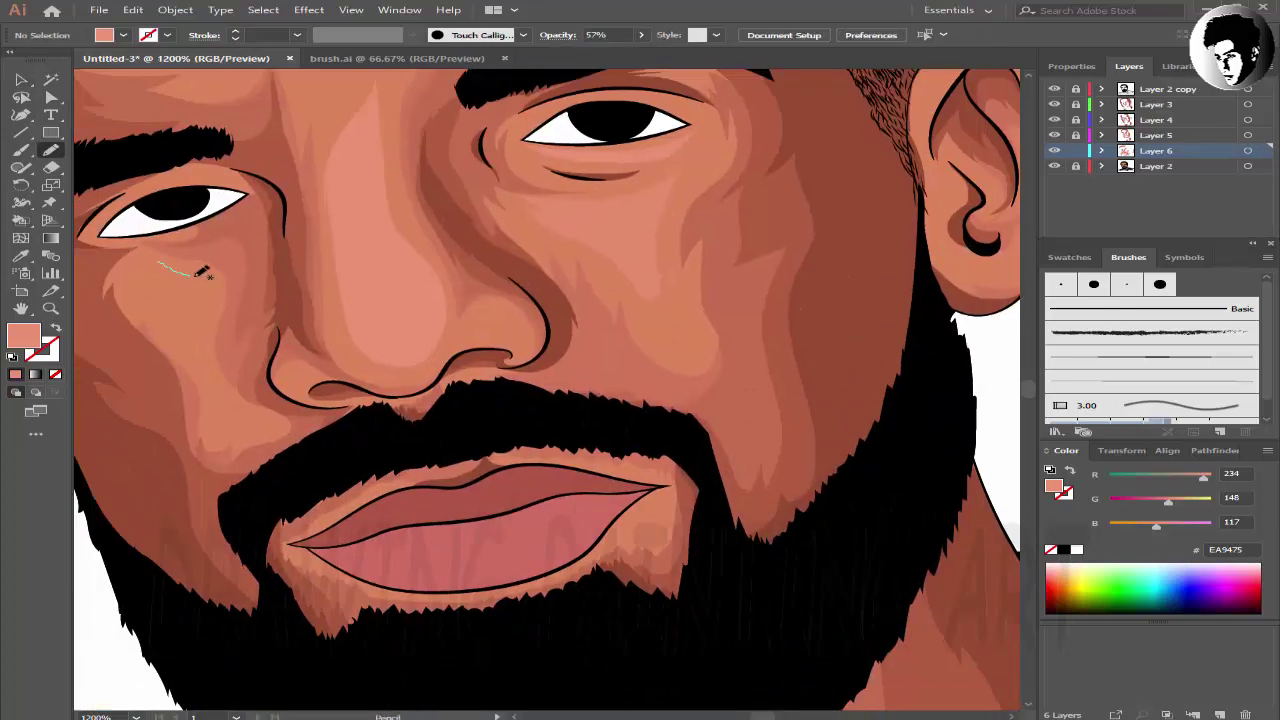
pyautogui.moveTo(192, 352); pyautogui.dragTo(160, 265)
pyautogui.press('v')
pyautogui.hotkey('ctrl', '-')
pyautogui.hotkey('ctrl', '-')
pyautogui.hotkey('ctrl', '-')
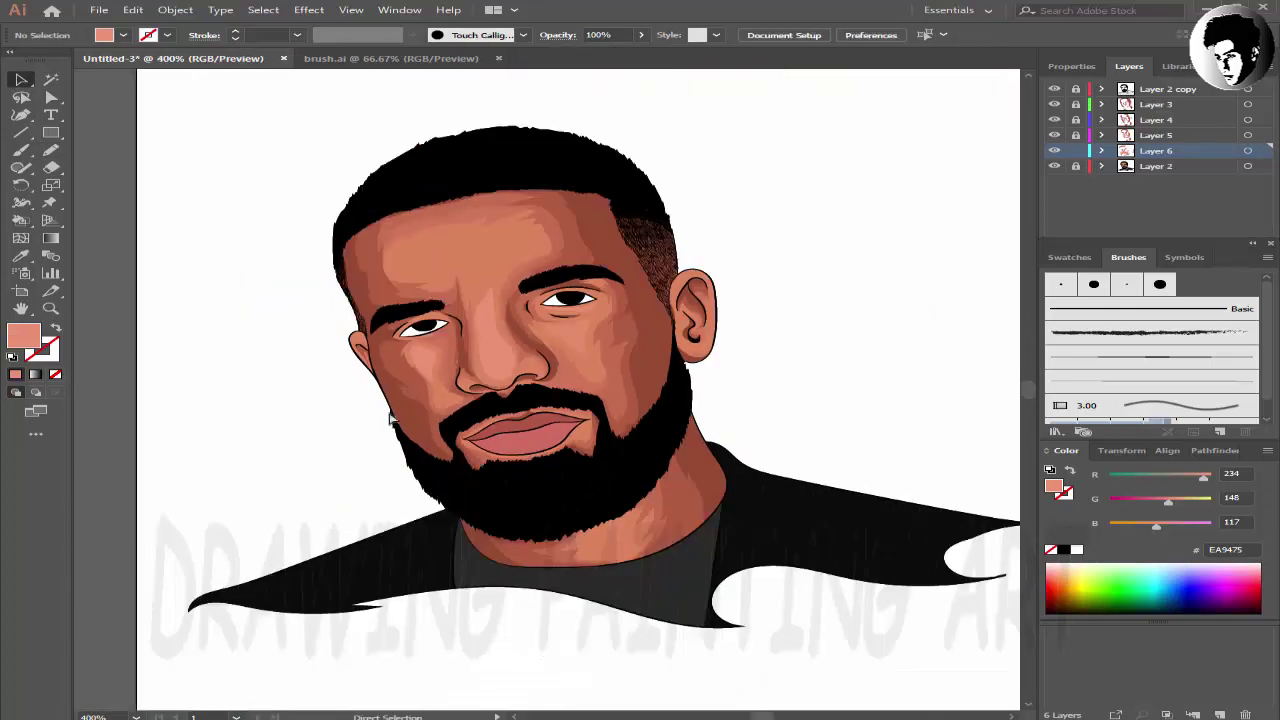
pyautogui.click(641, 34)
# - Set the left under-eye highlight to 89% opacity and draw a large forehead highlight
pyautogui.moveTo(635, 60); pyautogui.dragTo(627, 55)
pyautogui.click(631, 107)
pyautogui.press('n')
pyautogui.scroll(3, 631, 107)
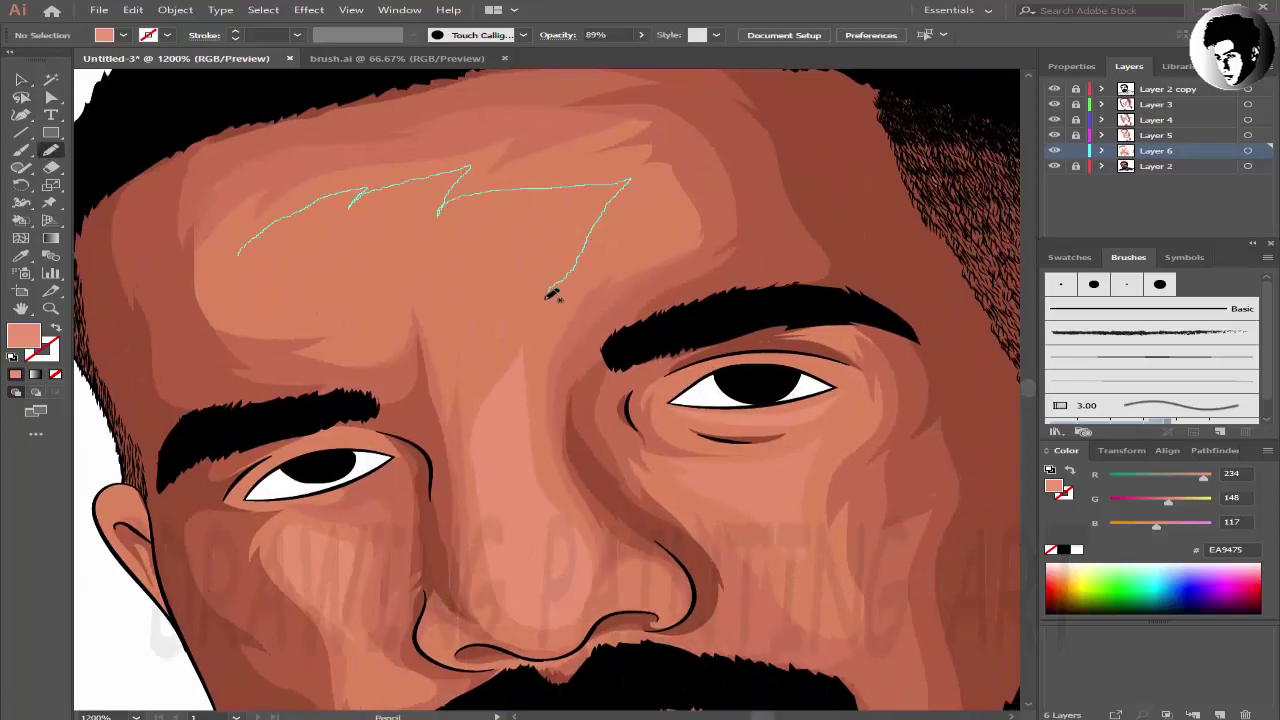
pyautogui.moveTo(211, 280); pyautogui.dragTo(211, 280)
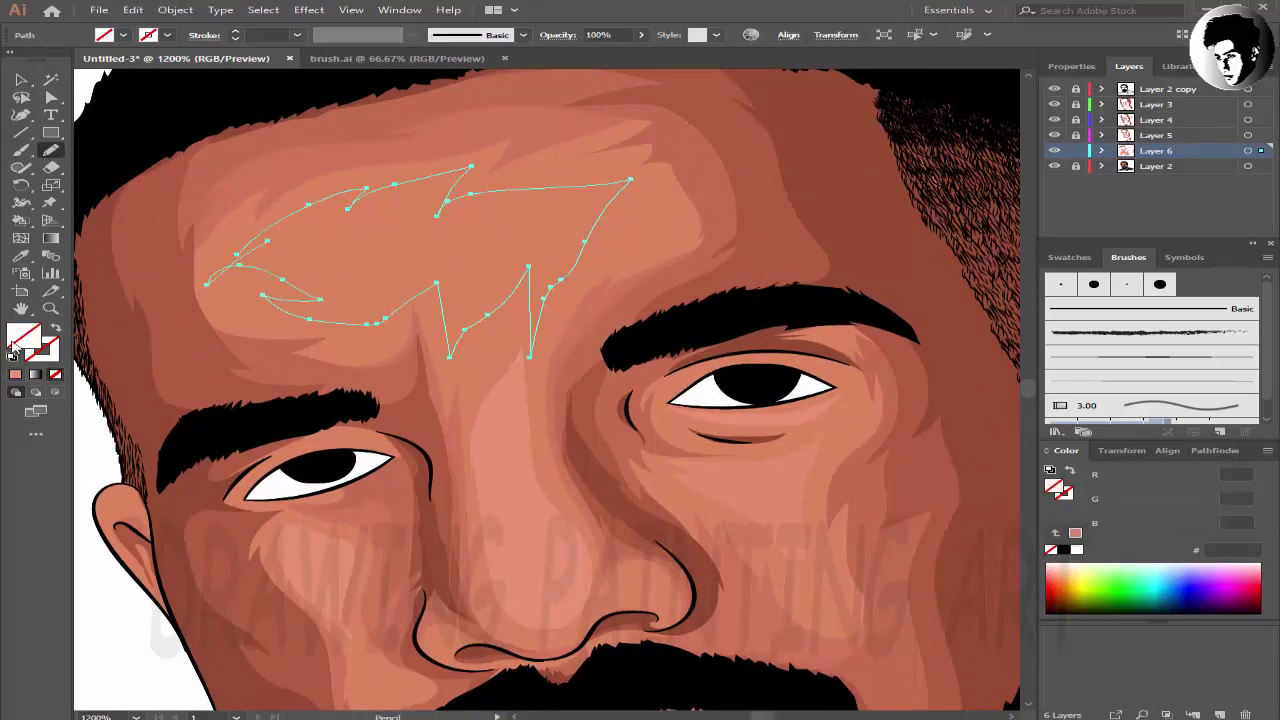
# - Lower the forehead highlight's opacity to about 53%
pyautogui.hotkey('ctrl', '-')
pyautogui.hotkey('ctrl', '-')
pyautogui.press('v')
pyautogui.hotkey('ctrl', '+')
pyautogui.hotkey('ctrl', '+')
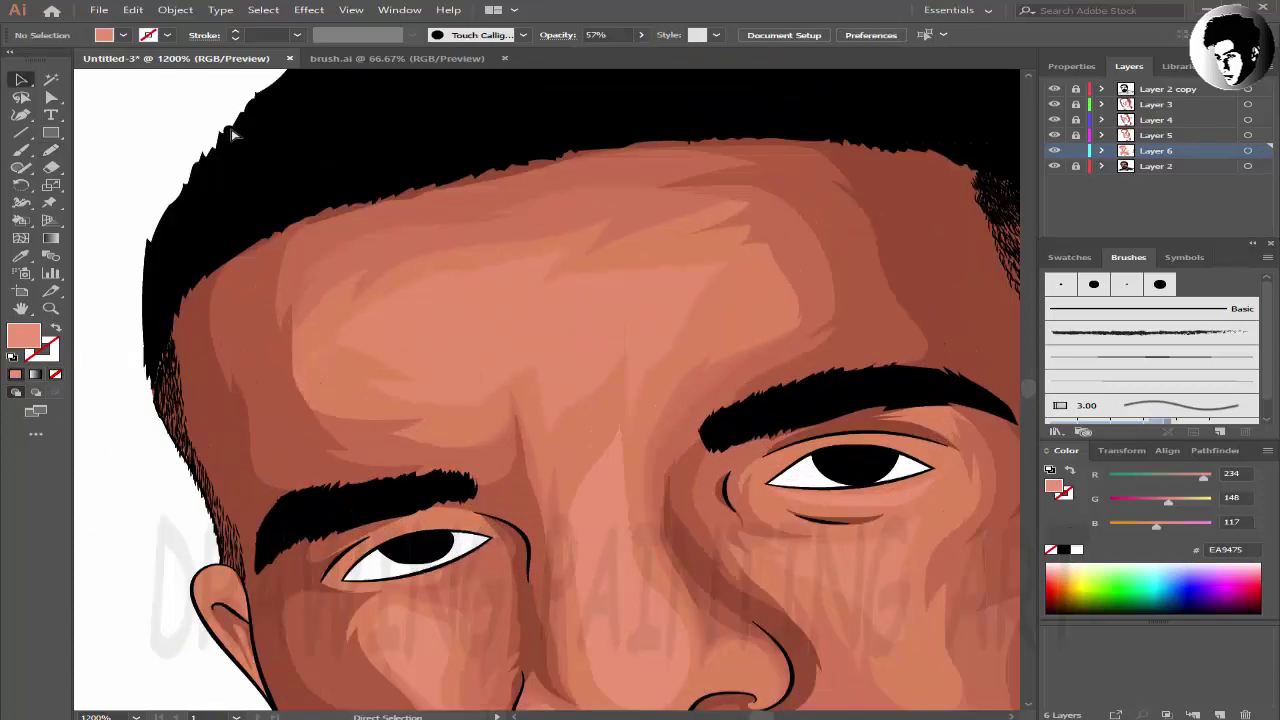
pyautogui.press('a')
pyautogui.press('5')
pyautogui.press('3')
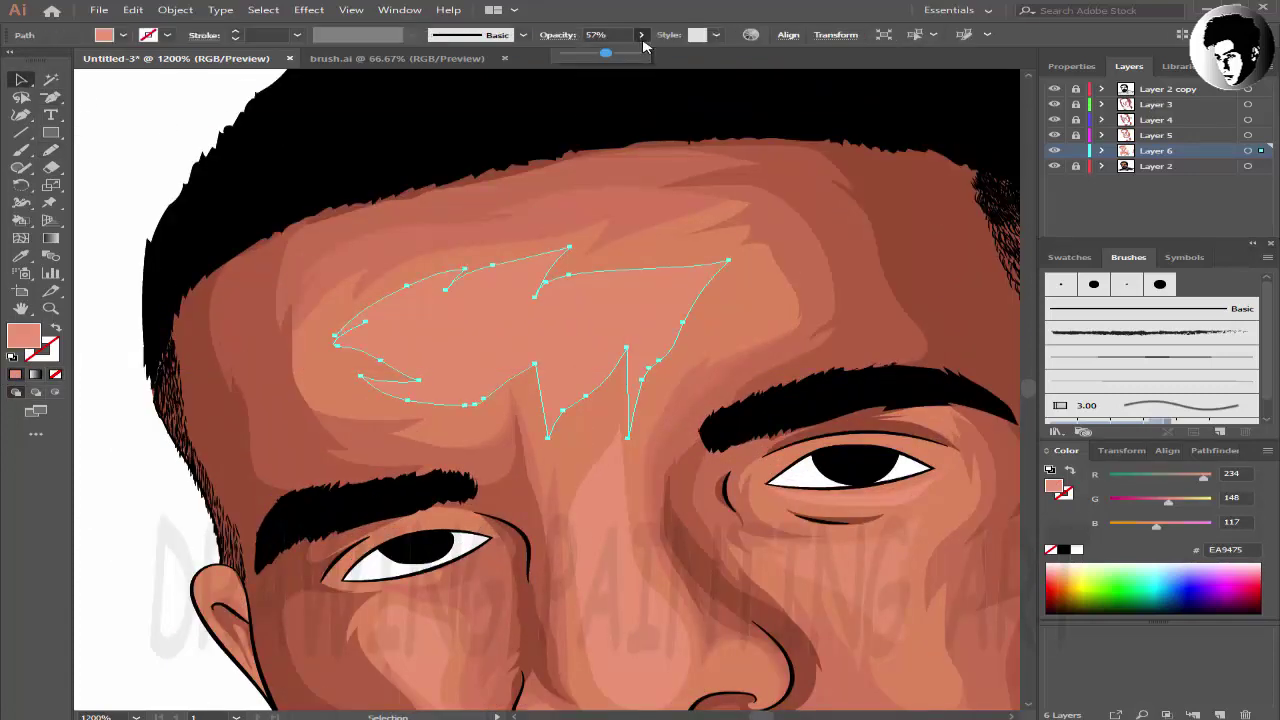
pyautogui.click(144, 126)
pyautogui.hotkey('ctrl', '-')
pyautogui.moveTo(442, 236); pyautogui.dragTo(404, 182)
# - Pencil-draw a highlight shape between the eyebrows
pyautogui.hotkey('ctrl', '+')
pyautogui.hotkey('ctrl', '+')
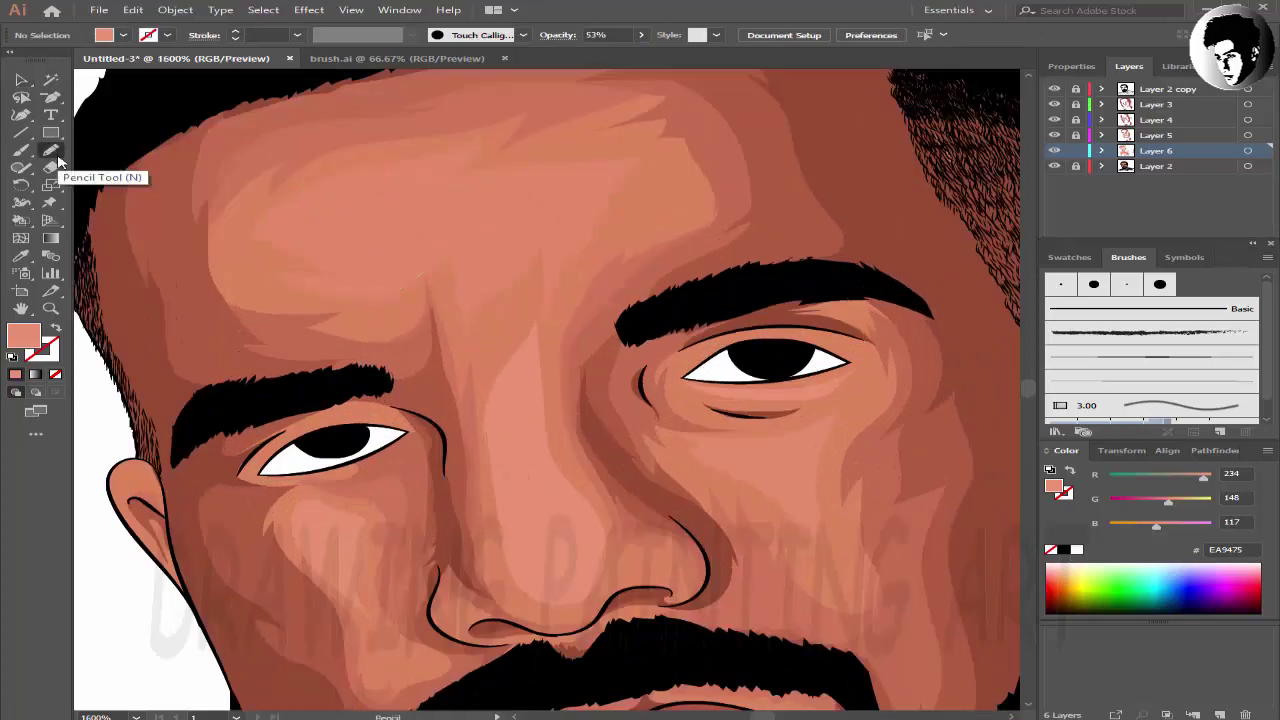
pyautogui.click(51, 150)
pyautogui.hotkey('ctrl', '+')
pyautogui.moveTo(433, 289); pyautogui.dragTo(458, 330)
pyautogui.moveTo(550, 188); pyautogui.dragTo(592, 172)
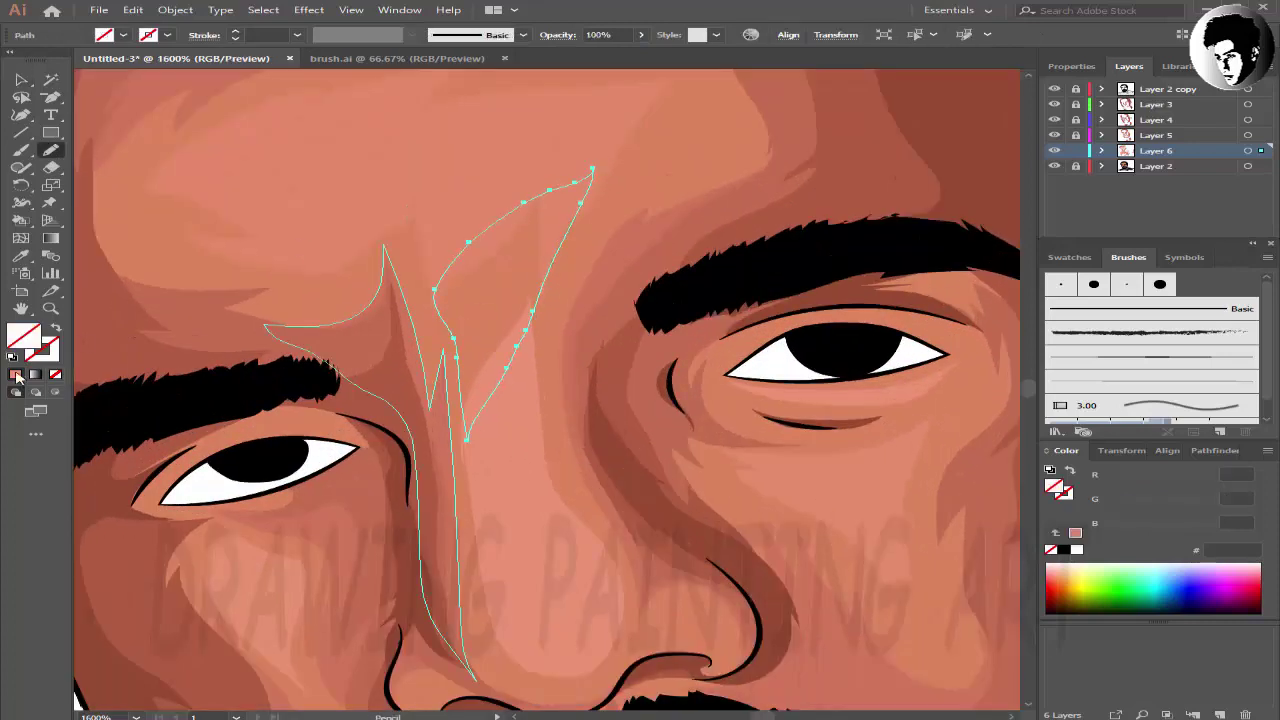
pyautogui.press('v')
# - Set the brow highlight's opacity to 64%
pyautogui.hotkey('ctrl', '0')
pyautogui.hotkey('ctrl', '+')
pyautogui.press('6')
pyautogui.press('4')
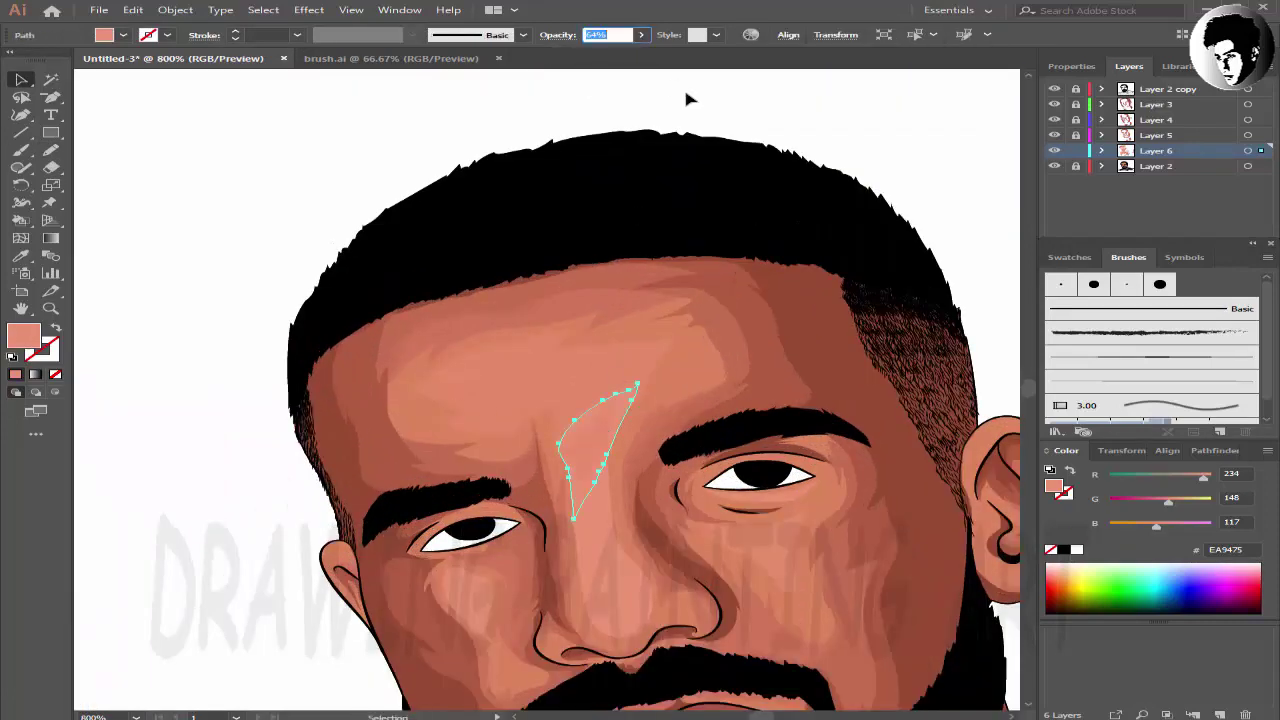
pyautogui.click(737, 84)
pyautogui.hotkey('ctrl', '+')
pyautogui.hotkey('ctrl', '-')
pyautogui.hotkey('ctrl', '-')
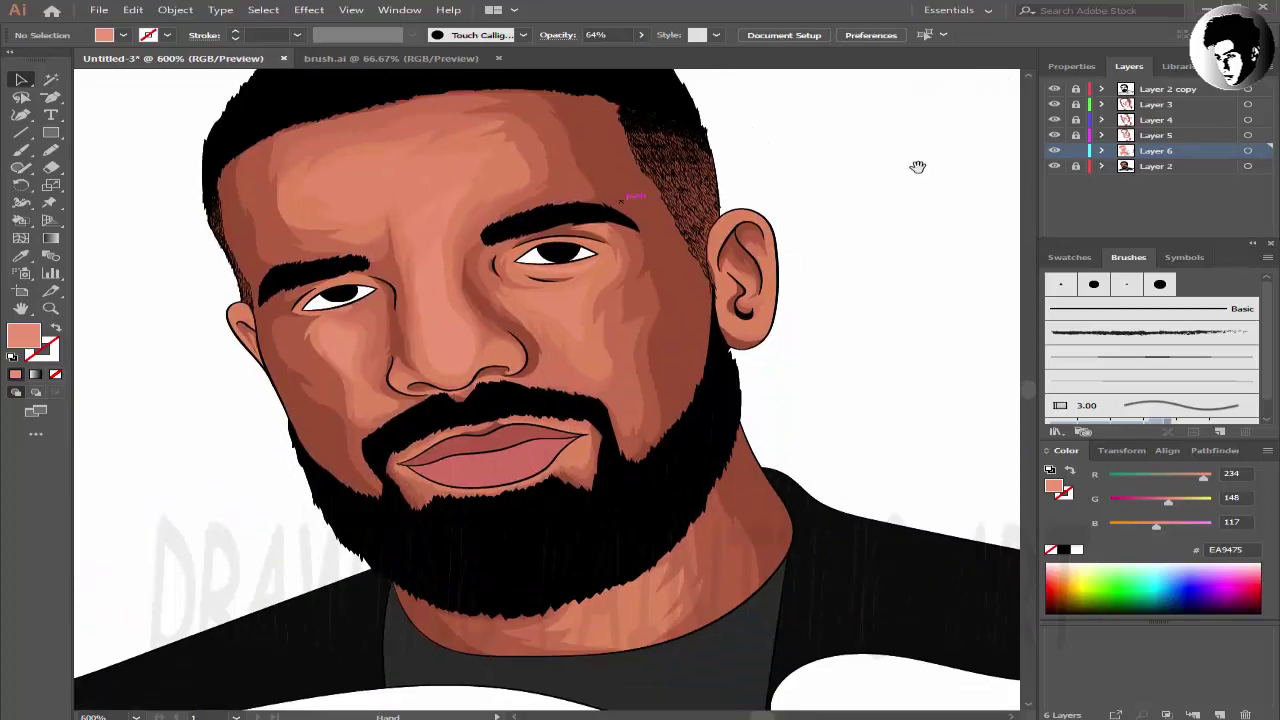
# - Draw a closed highlight streak on the forehead above the brow
pyautogui.click(51, 150)
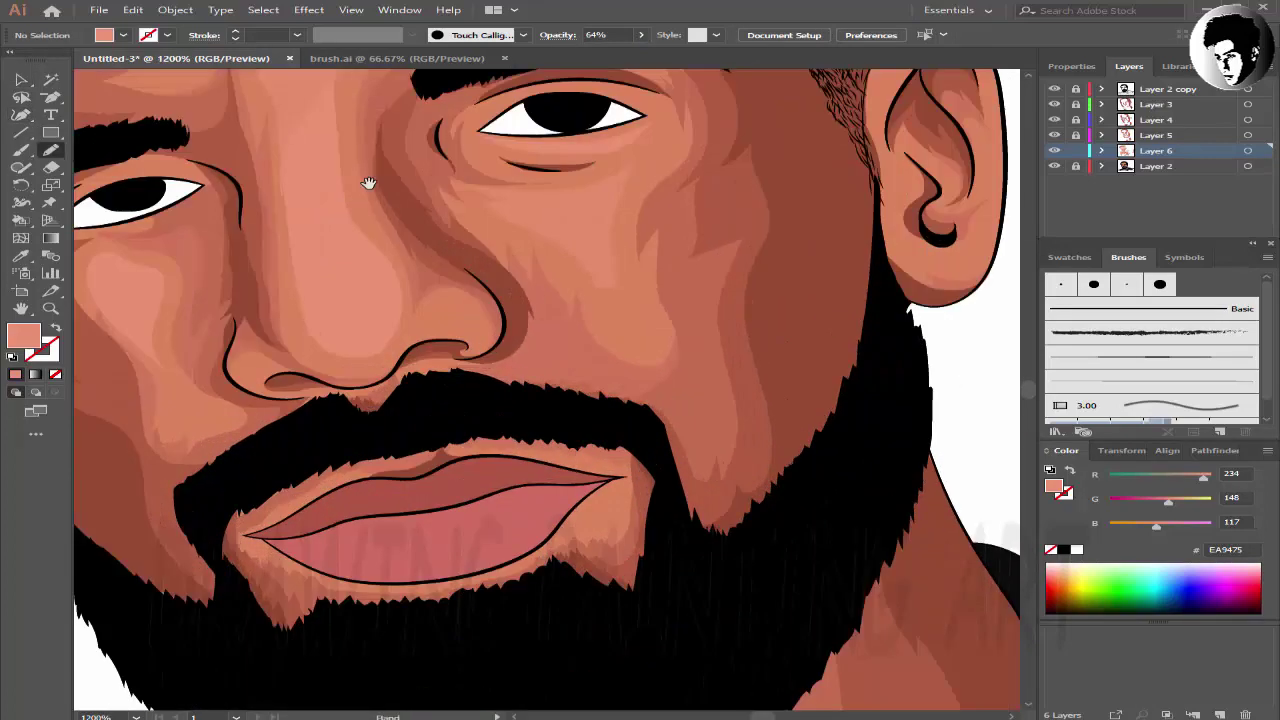
pyautogui.scroll(3, 597, 328)
pyautogui.moveTo(517, 397); pyautogui.dragTo(558, 408)
pyautogui.moveTo(565, 411); pyautogui.dragTo(565, 298)
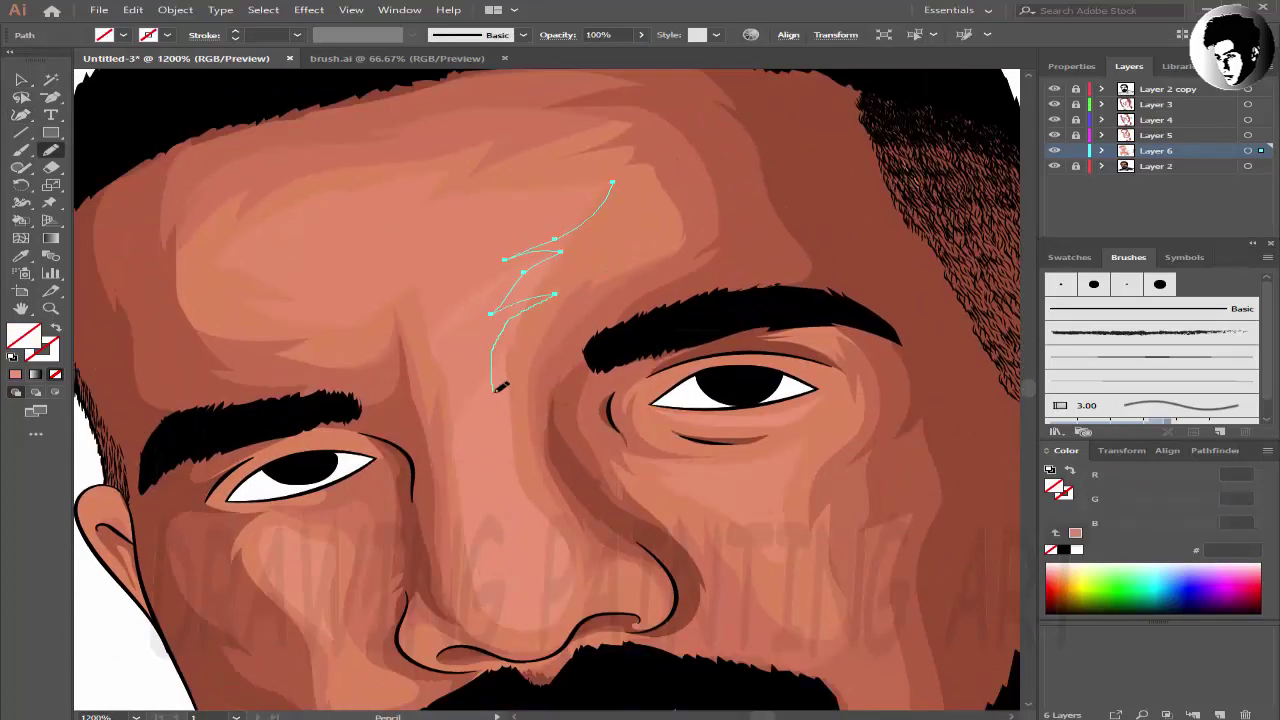
pyautogui.moveTo(632, 178); pyautogui.dragTo(613, 184)
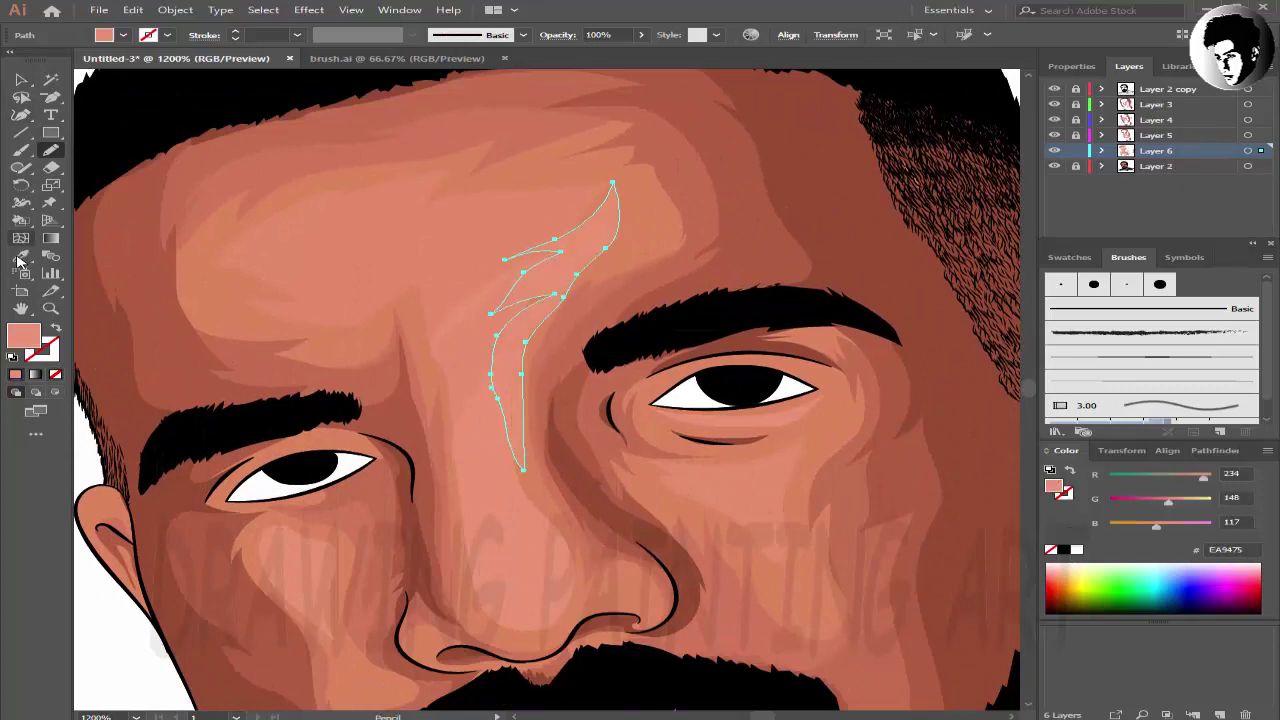
pyautogui.press('v')
pyautogui.click(96, 588)
# - Pencil-draw a highlight shape on the neck below the beard
pyautogui.hotkey('ctrl', '-')
pyautogui.hotkey('ctrl', '-')
pyautogui.hotkey('ctrl', '-')
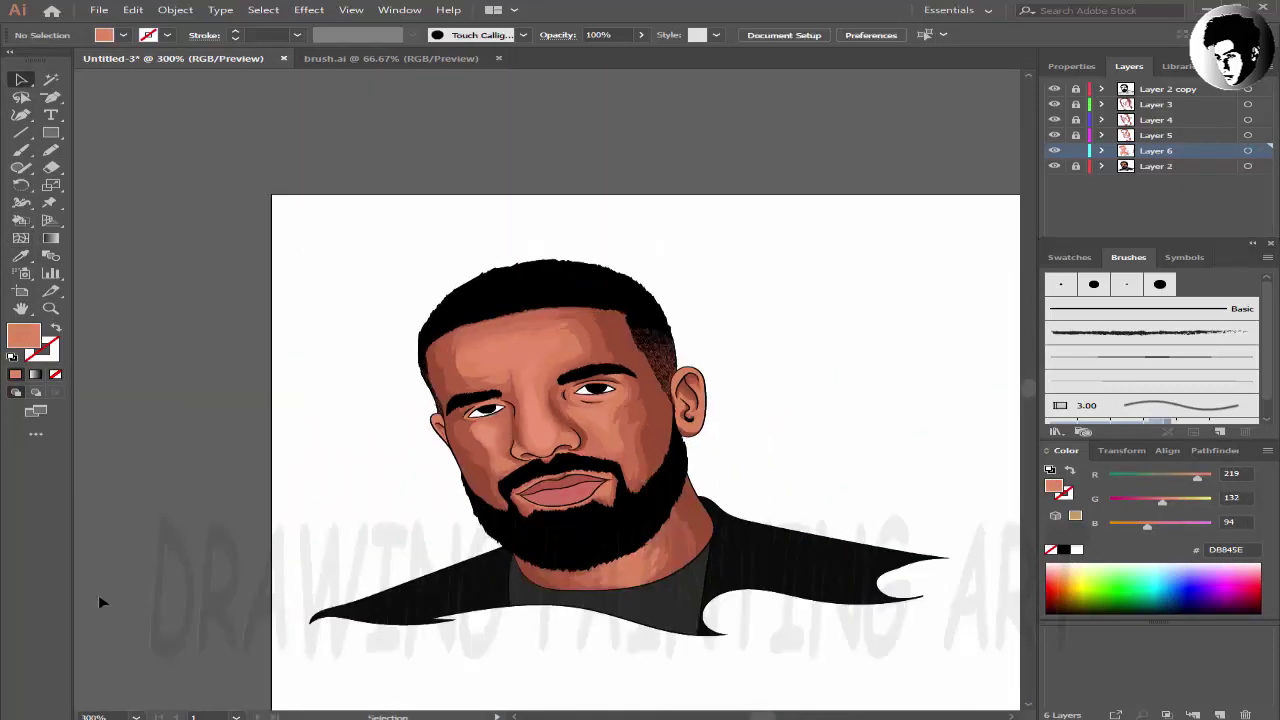
pyautogui.keyDown('alt'); pyautogui.scroll(2, 600, 560); pyautogui.keyUp('alt')
pyautogui.press('n')
pyautogui.keyDown('alt'); pyautogui.scroll(2, 465, 515); pyautogui.keyUp('alt')
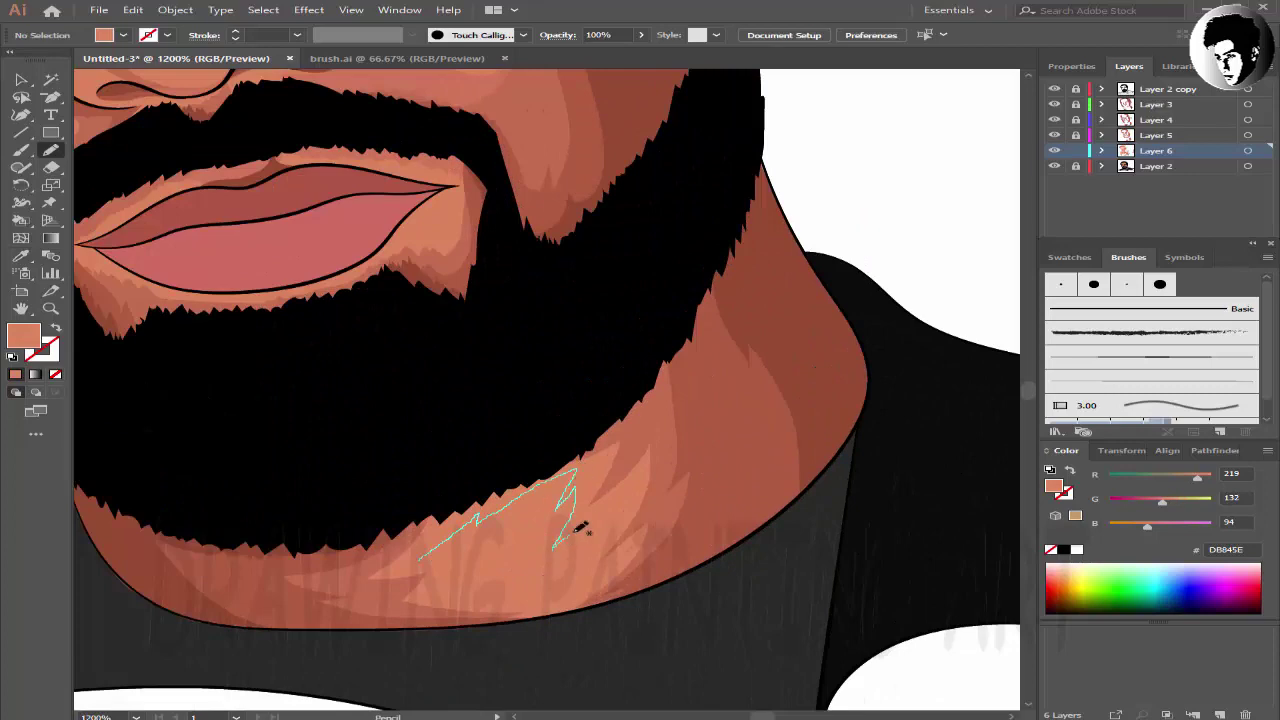
pyautogui.moveTo(458, 588); pyautogui.dragTo(455, 591)
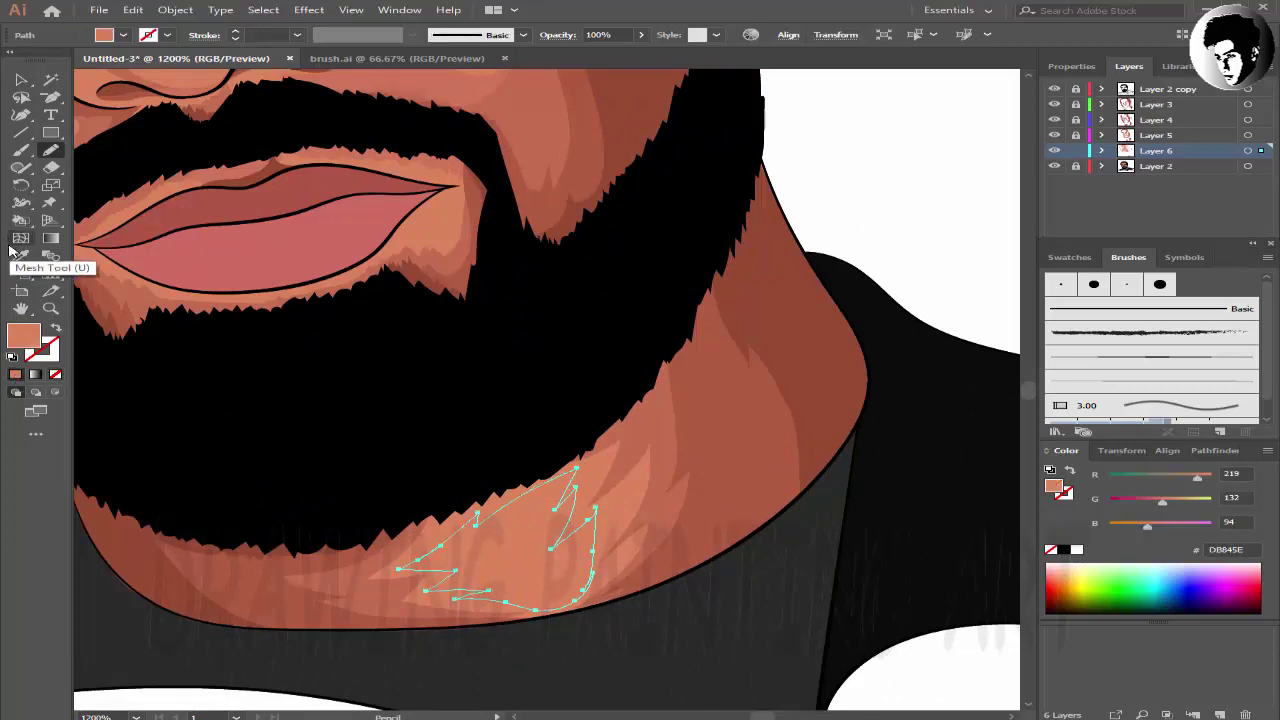
pyautogui.press('v')
pyautogui.hotkey('ctrl', '-')
pyautogui.hotkey('ctrl', '-')
pyautogui.click(739, 176)
pyautogui.hotkey('ctrl', '-')
pyautogui.hotkey('ctrl', '-')
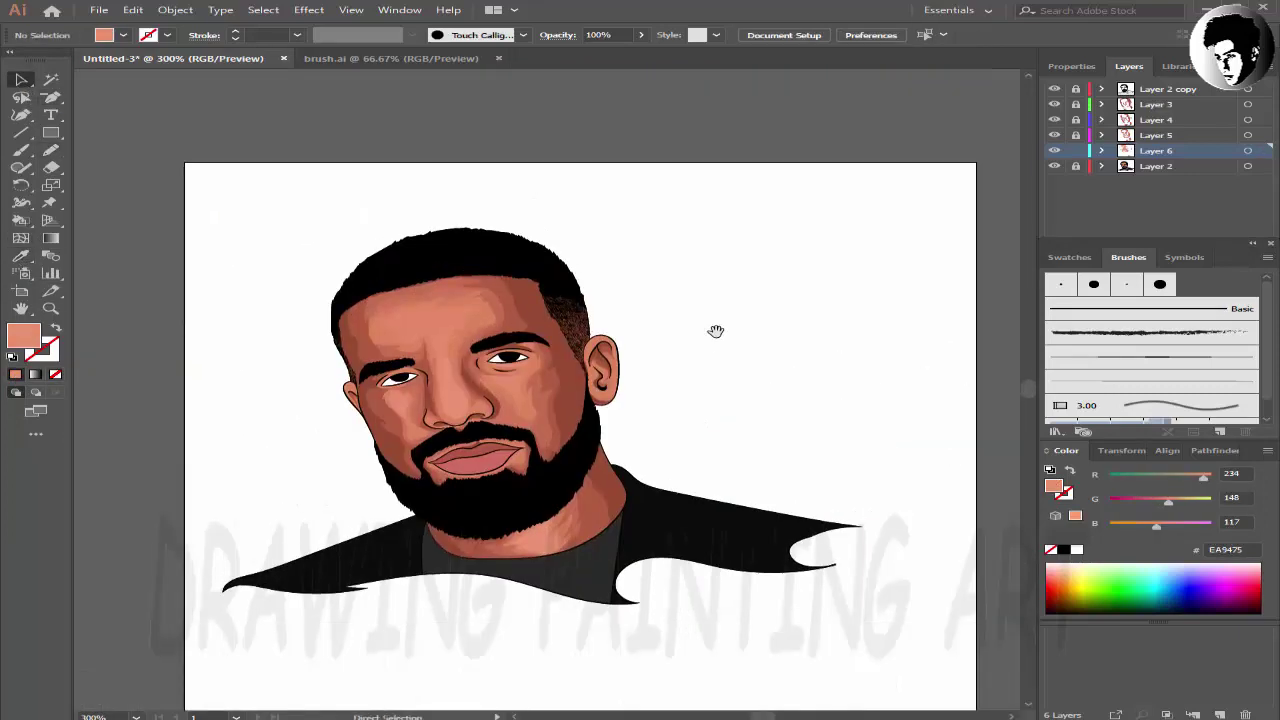
# - Draw a shading stroke along the ear's upper rim
pyautogui.scroll(5, 714, 331)
pyautogui.press('n')
pyautogui.hotkey('ctrl', '+')
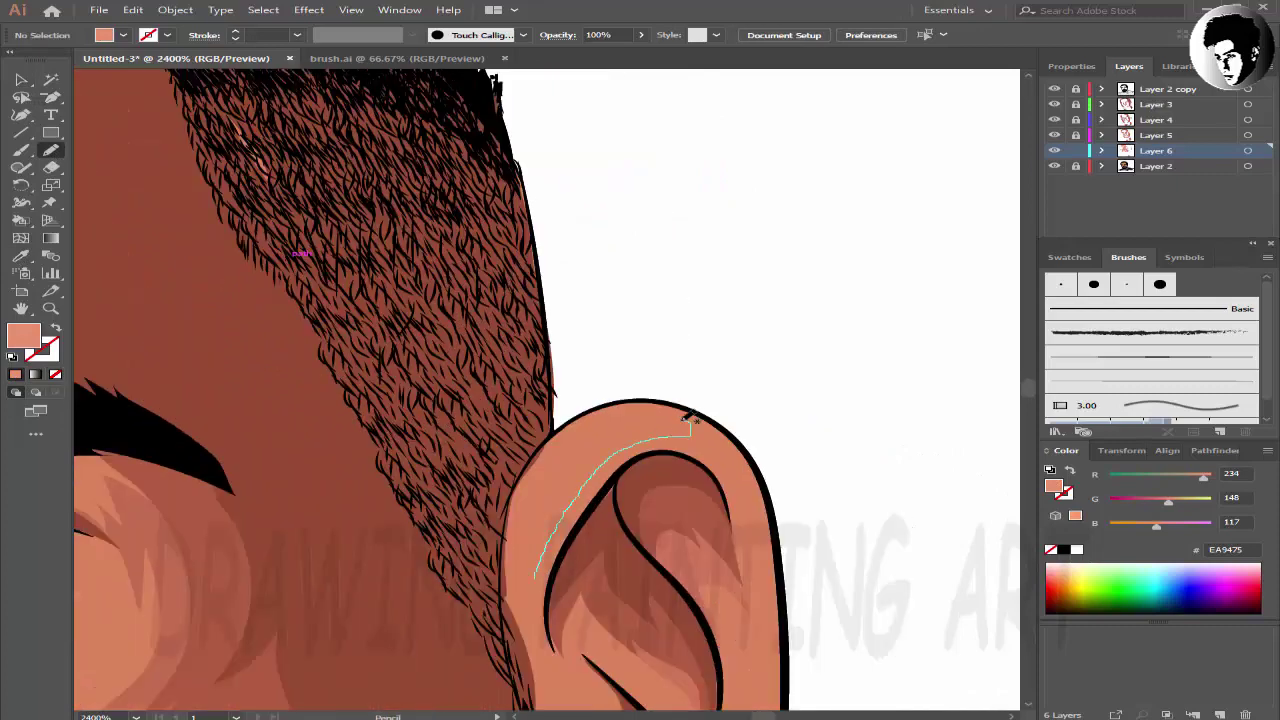
pyautogui.moveTo(521, 506); pyautogui.dragTo(530, 480)
pyautogui.keyDown('ctrl'); pyautogui.click(857, 354); pyautogui.keyUp('ctrl')
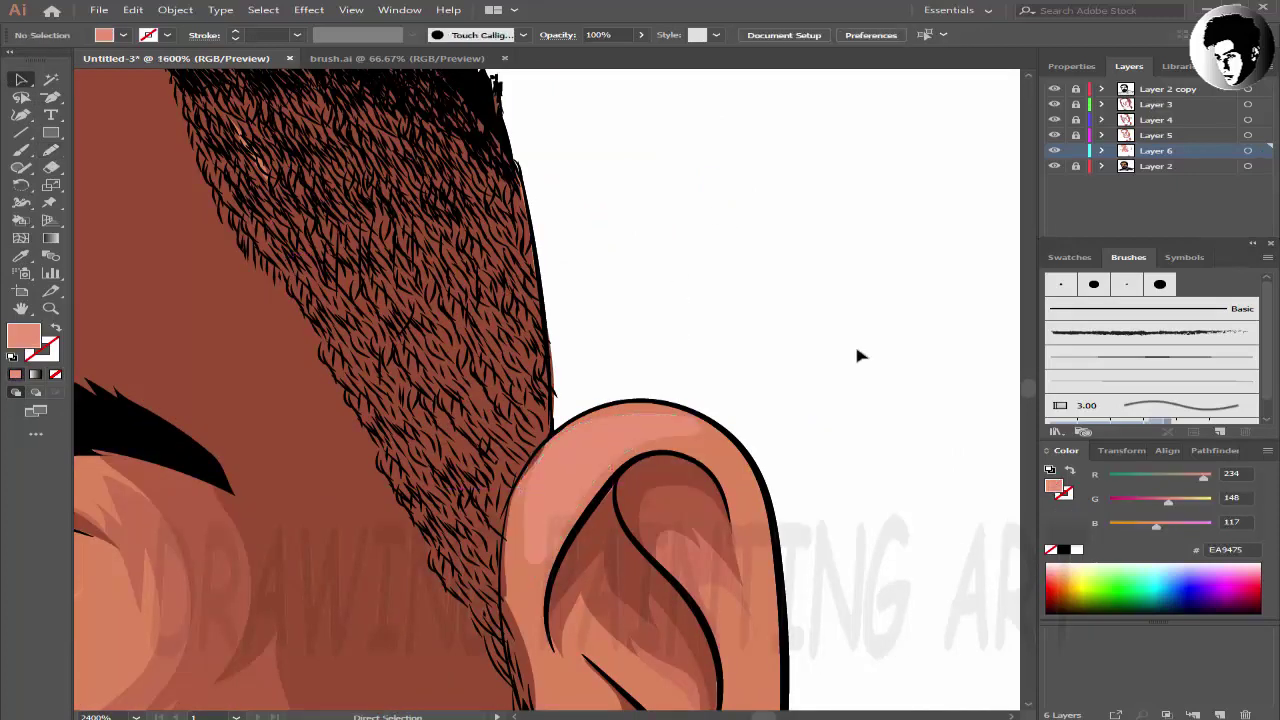
pyautogui.hotkey('ctrl', '-')
pyautogui.hotkey('ctrl', '+')
pyautogui.hotkey('ctrl', '+')
# - Draw a shading shape inside the earlobe and another stroke on the ear
pyautogui.moveTo(509, 480); pyautogui.dragTo(548, 515)
pyautogui.scroll(-3, 909, 220)
pyautogui.hscroll(2, 909, 220)
pyautogui.moveTo(473, 536); pyautogui.dragTo(468, 540)
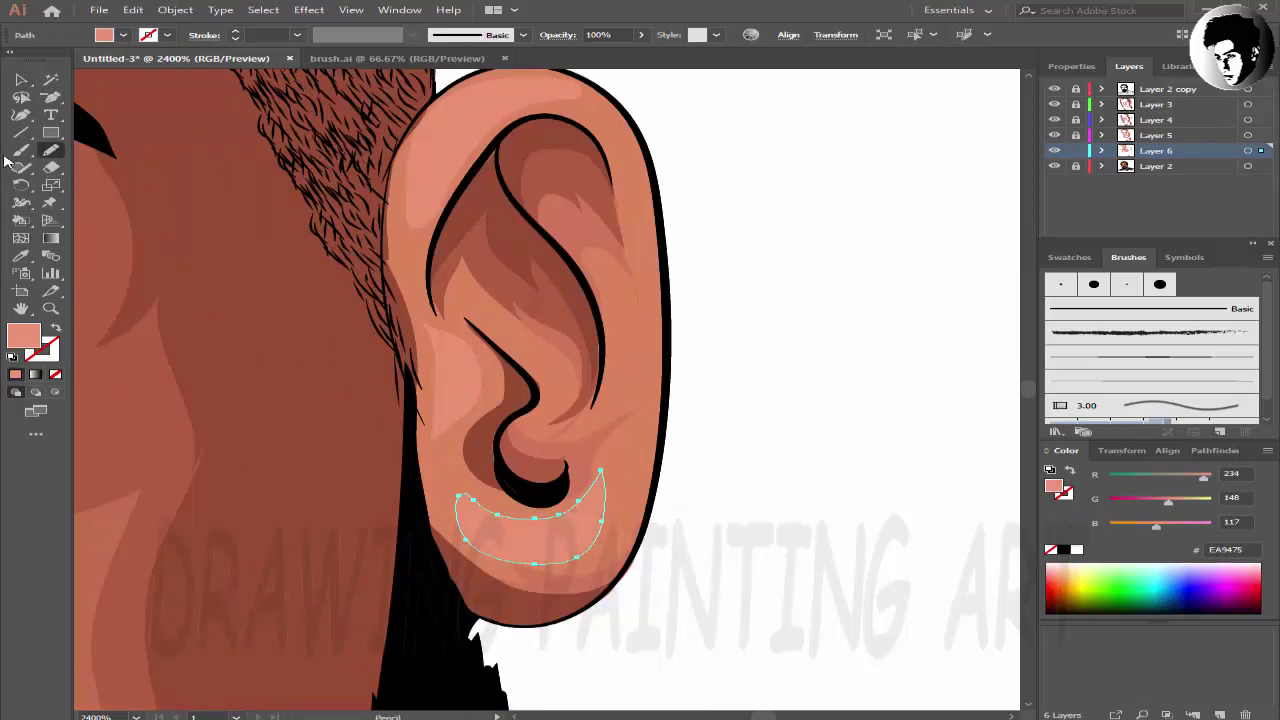
pyautogui.keyDown('ctrl'); pyautogui.click(791, 266); pyautogui.keyUp('ctrl')
pyautogui.hotkey('ctrl', '-')
# - Zoom out to the whole face and add a new layer, Layer 7
pyautogui.hotkey('ctrl', '-')
pyautogui.hotkey('ctrl', '+')
pyautogui.hotkey('ctrl', '+')
pyautogui.hotkey('ctrl', '+')
pyautogui.hotkey('ctrl', '+')
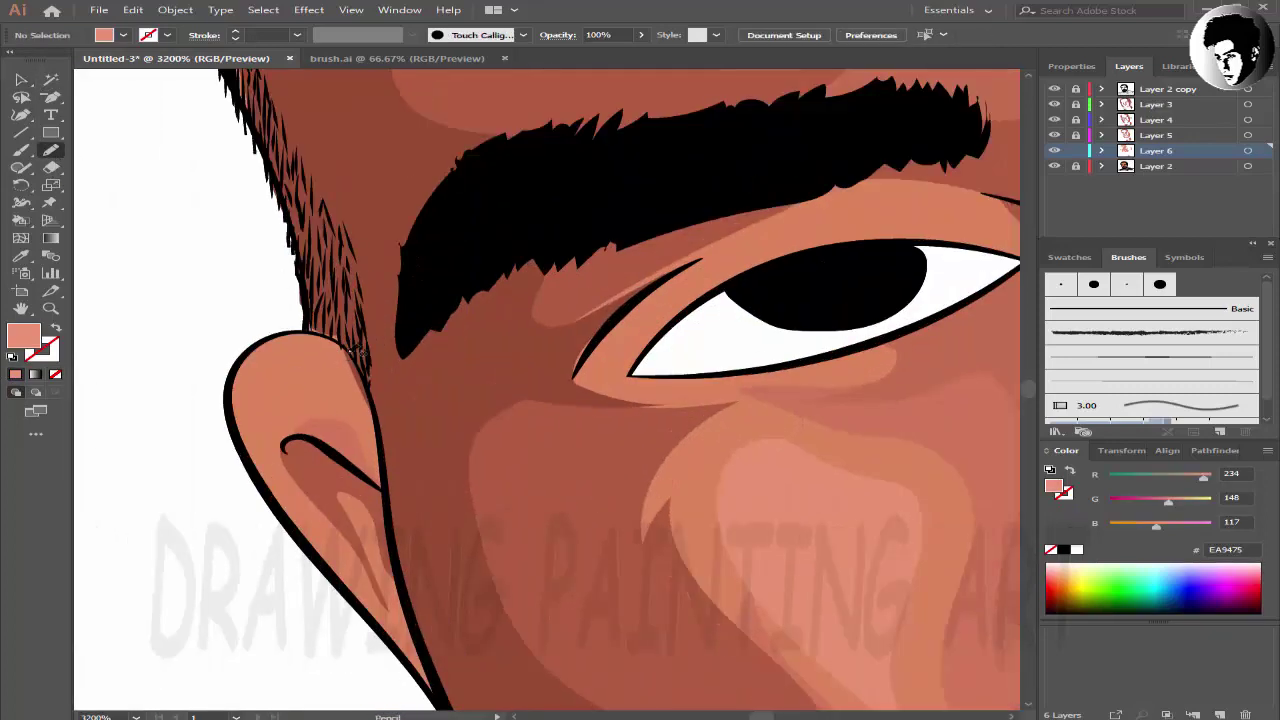
pyautogui.moveTo(296, 394); pyautogui.dragTo(296, 394)
pyautogui.keyDown('ctrl'); pyautogui.click(166, 137); pyautogui.keyUp('ctrl')
pyautogui.hotkey('ctrl', '-')
pyautogui.hotkey('ctrl', '-')
pyautogui.hotkey('ctrl', '-')
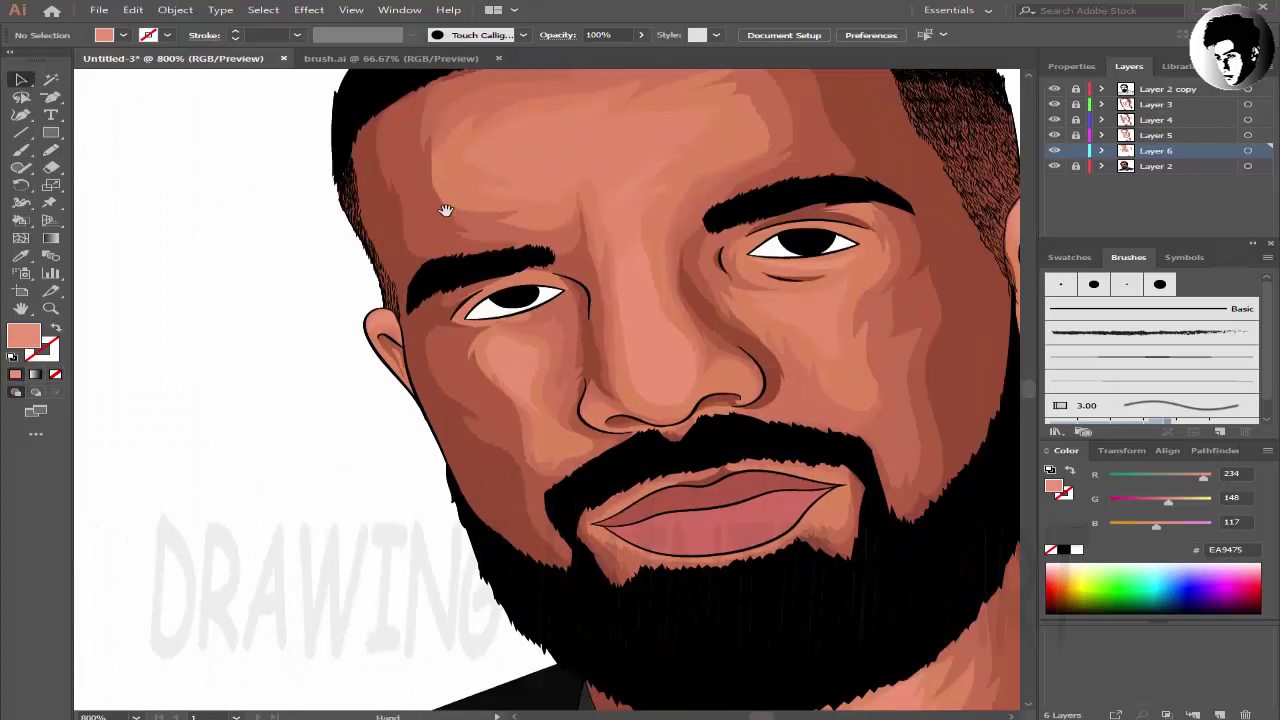
pyautogui.hotkey('ctrl', '-')
pyautogui.hotkey('ctrl', '-')
pyautogui.hotkey('ctrl', '-')
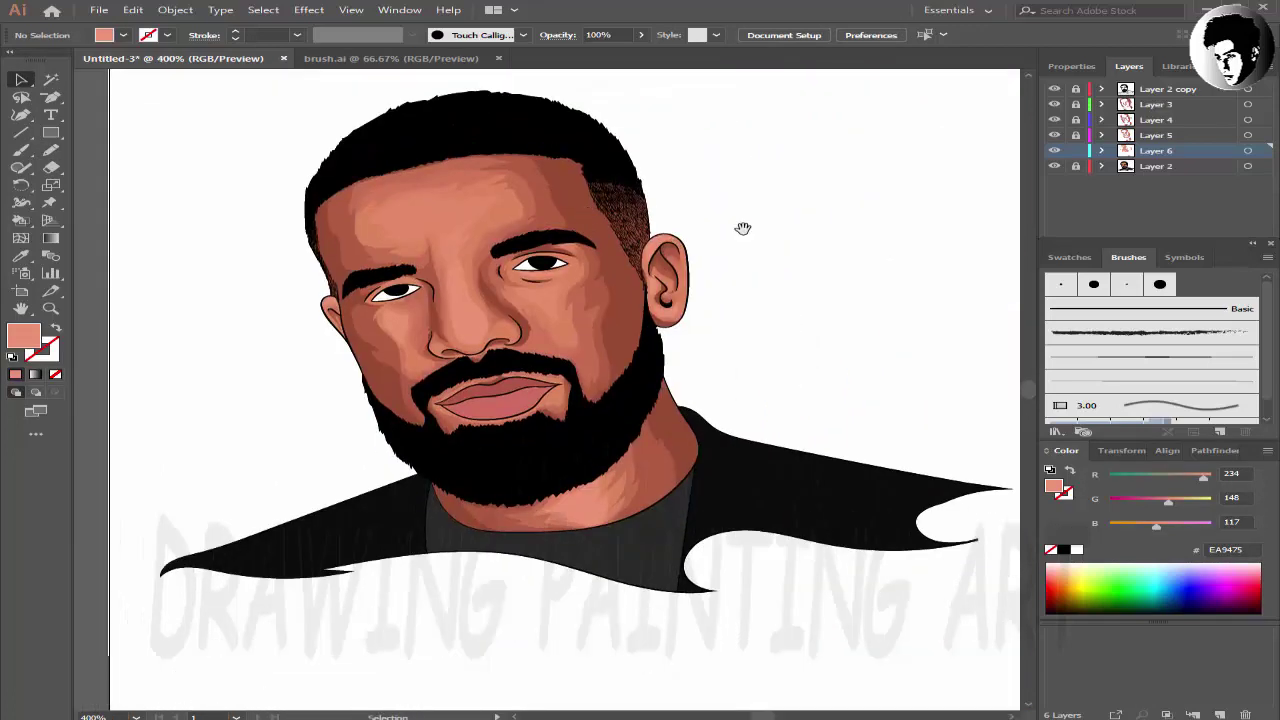
pyautogui.click(1220, 714)
# - Zoom in on the lips and make Layer 5 the working layer
pyautogui.hotkey('ctrl', '+')
pyautogui.hotkey('ctrl', '+')
pyautogui.hotkey('ctrl', '+')
pyautogui.hotkey('ctrl', '+')
pyautogui.click(50, 152)
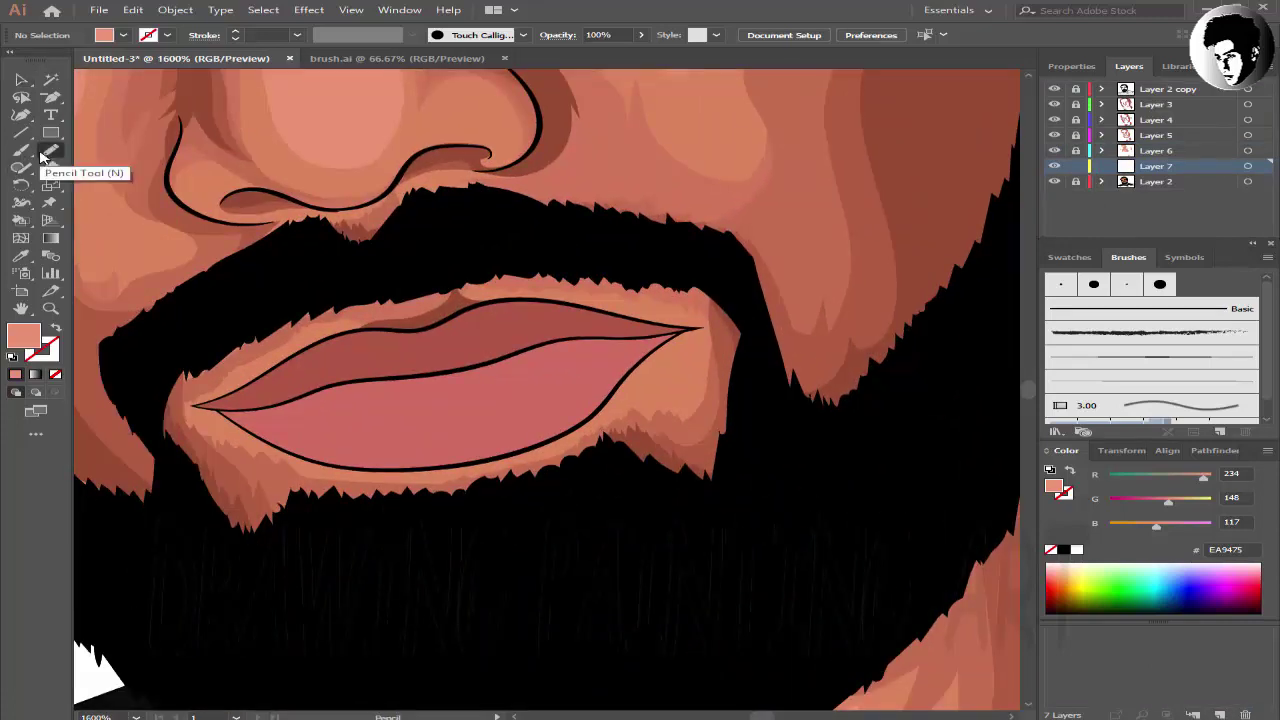
pyautogui.hotkey('ctrl', '+')
pyautogui.moveTo(477, 472); pyautogui.dragTo(387, 405)
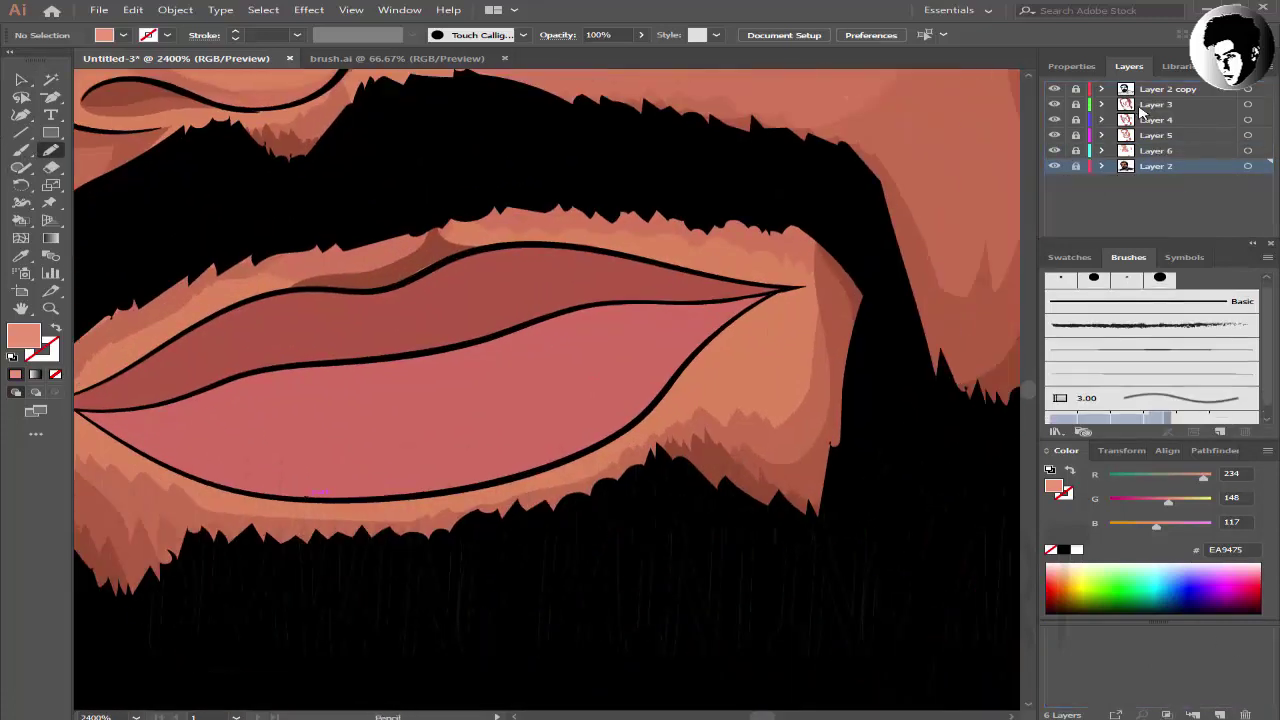
pyautogui.hotkey('ctrl', 'z')
pyautogui.click(1155, 152)
pyautogui.click(1120, 137)
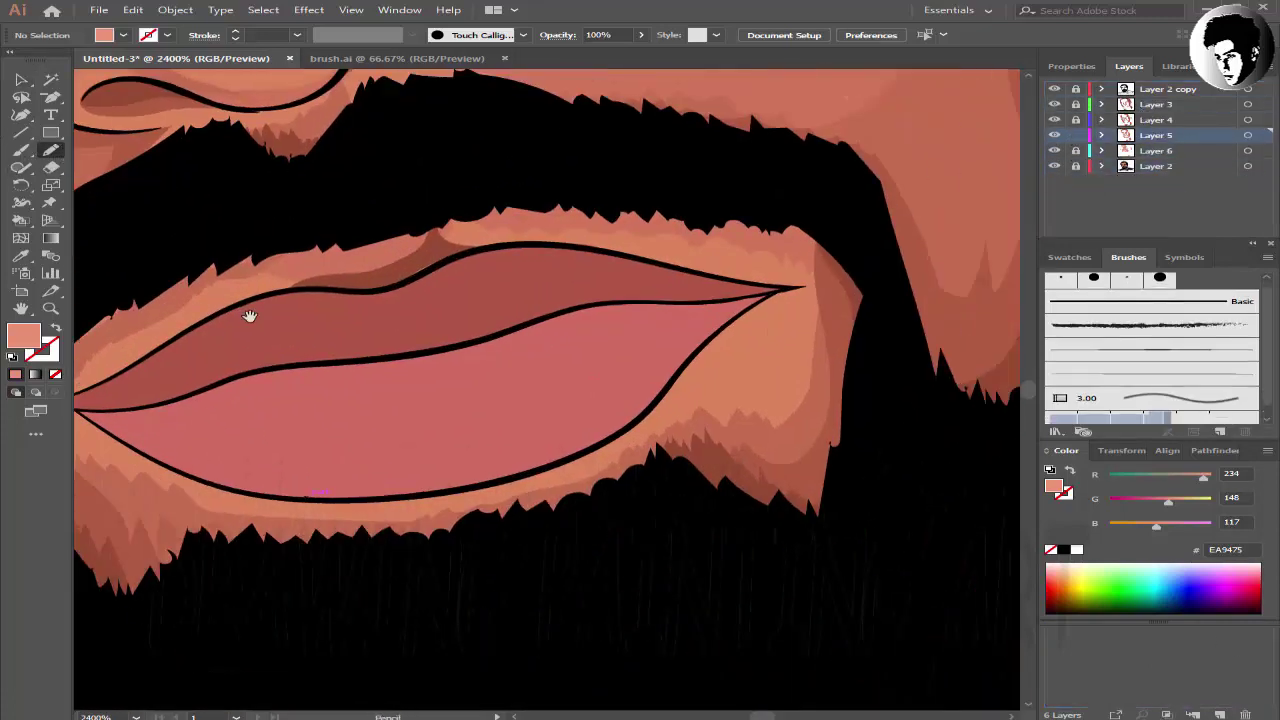
pyautogui.moveTo(250, 316); pyautogui.dragTo(320, 298)
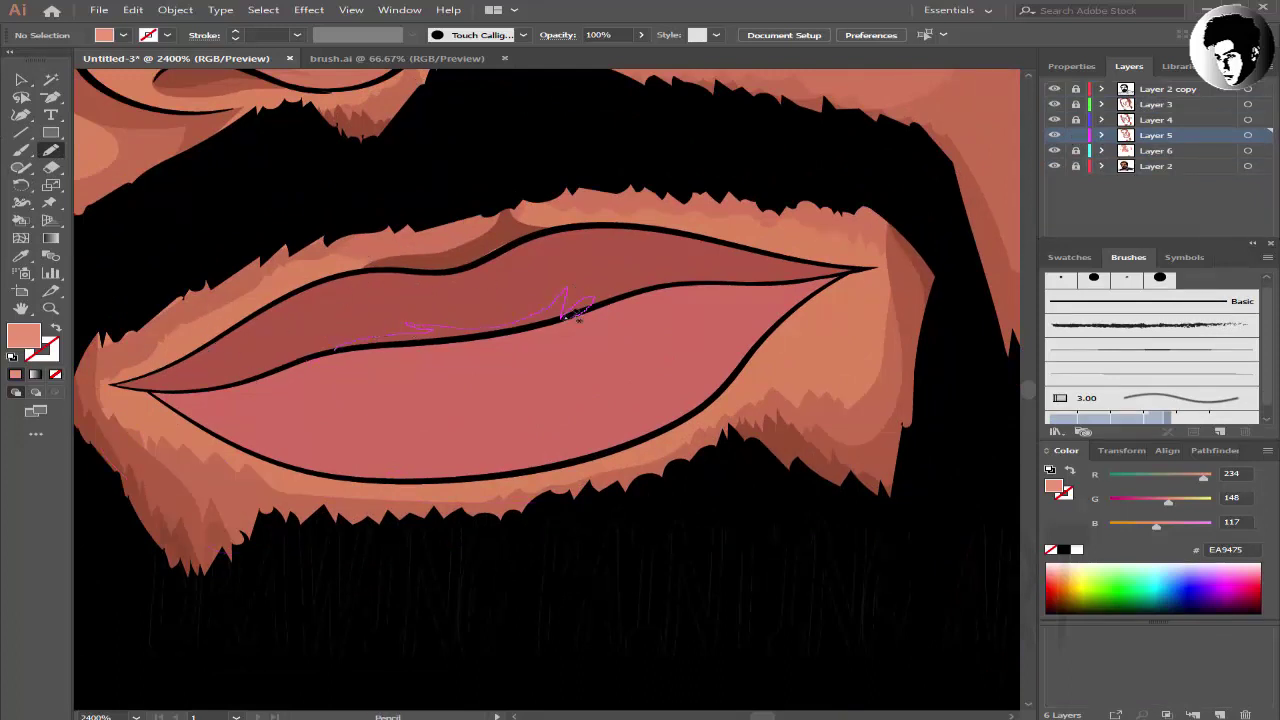
# - Fill a new upper-lip shape with a dark red adjusted from the sampled lip colour
pyautogui.press('i')
pyautogui.click(400, 277)
pyautogui.doubleClick(24, 336)
pyautogui.press('Escape')
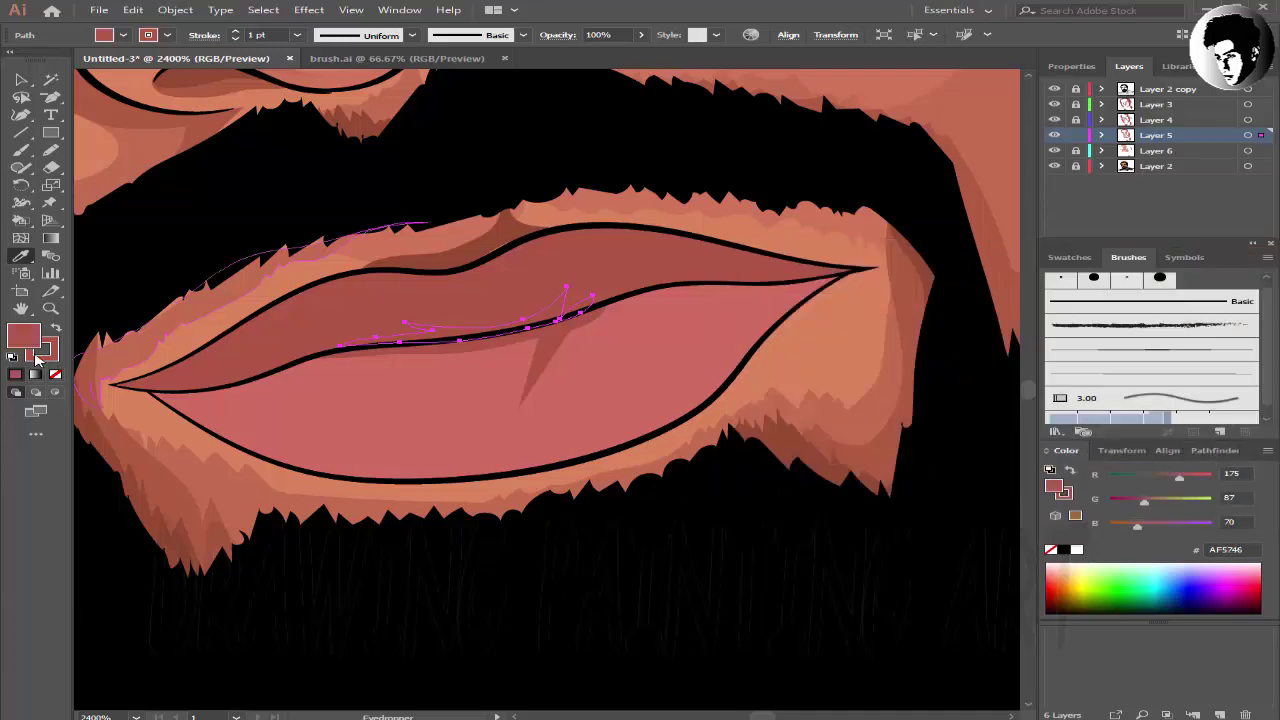
pyautogui.doubleClick(24, 336)
pyautogui.click(1226, 294)
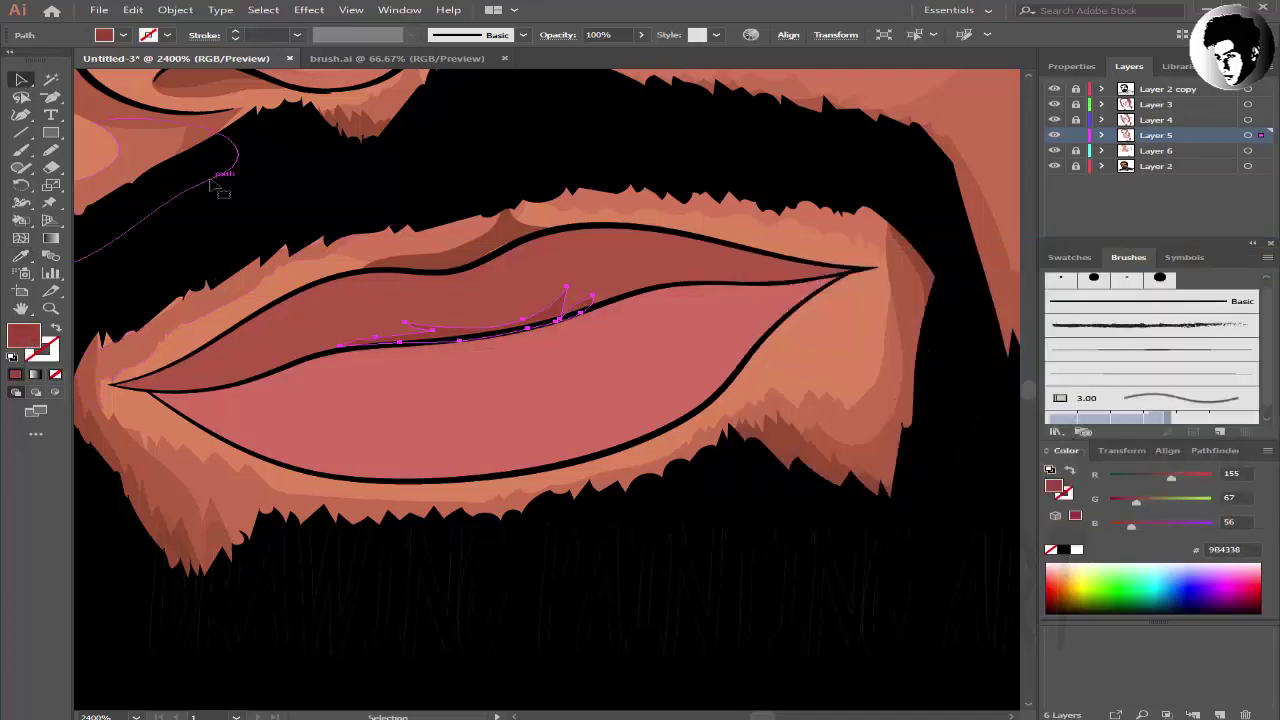
pyautogui.click(51, 150)
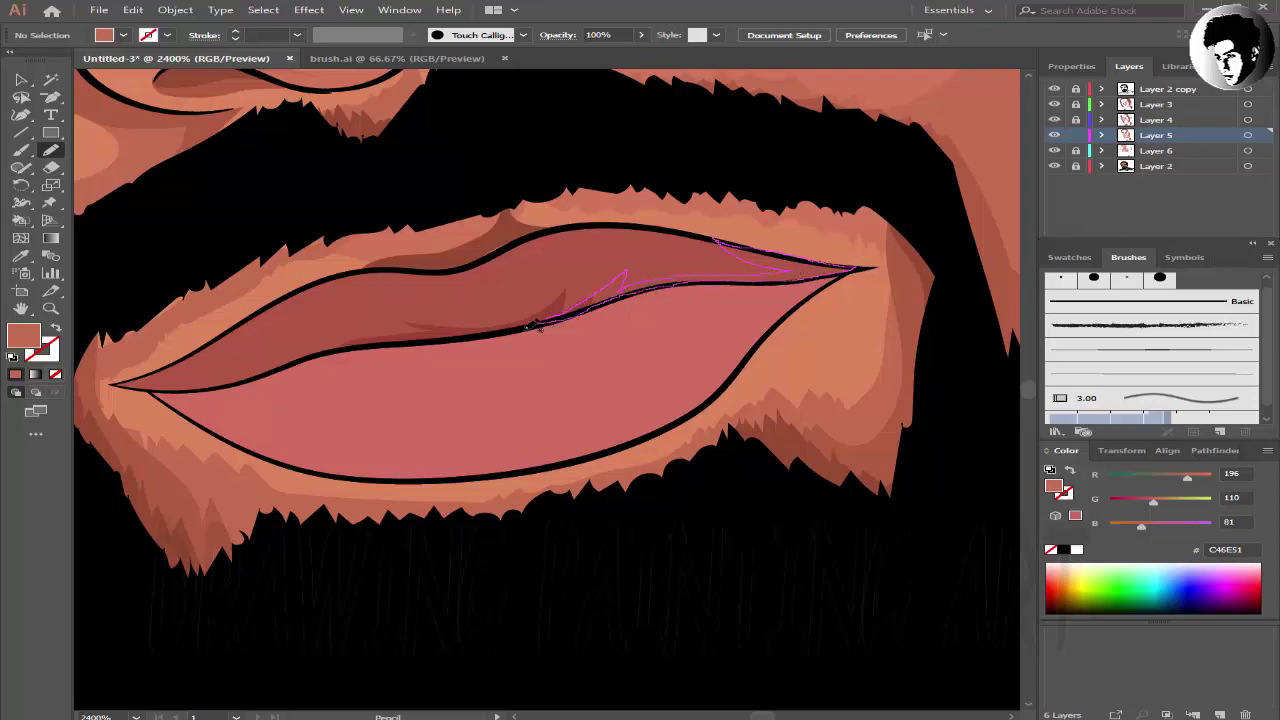
pyautogui.press('i')
pyautogui.click(466, 324)
pyautogui.click(20, 80)
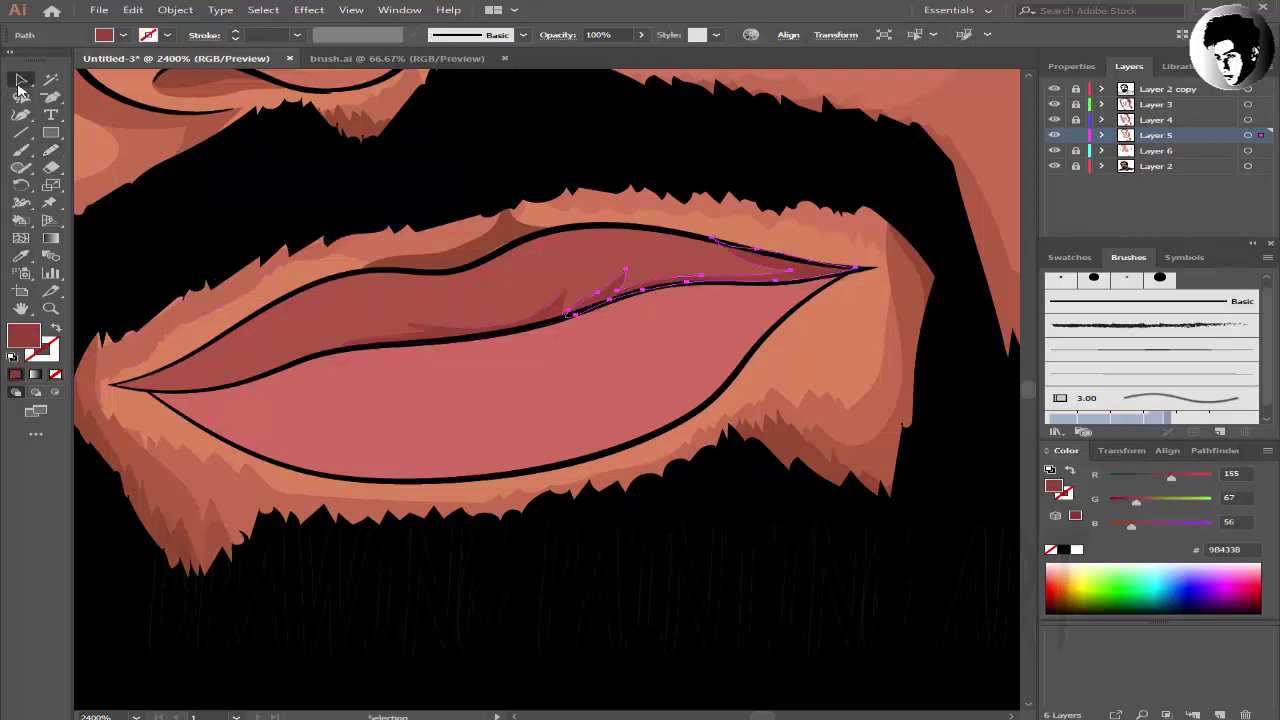
pyautogui.click(425, 432)
# - Draw a small dark shape at the right lip corner and nudge it into place
pyautogui.press('n')
pyautogui.keyDown('alt'); pyautogui.scroll(1, 629, 274); pyautogui.keyUp('alt')
pyautogui.scroll(2, 762, 372)
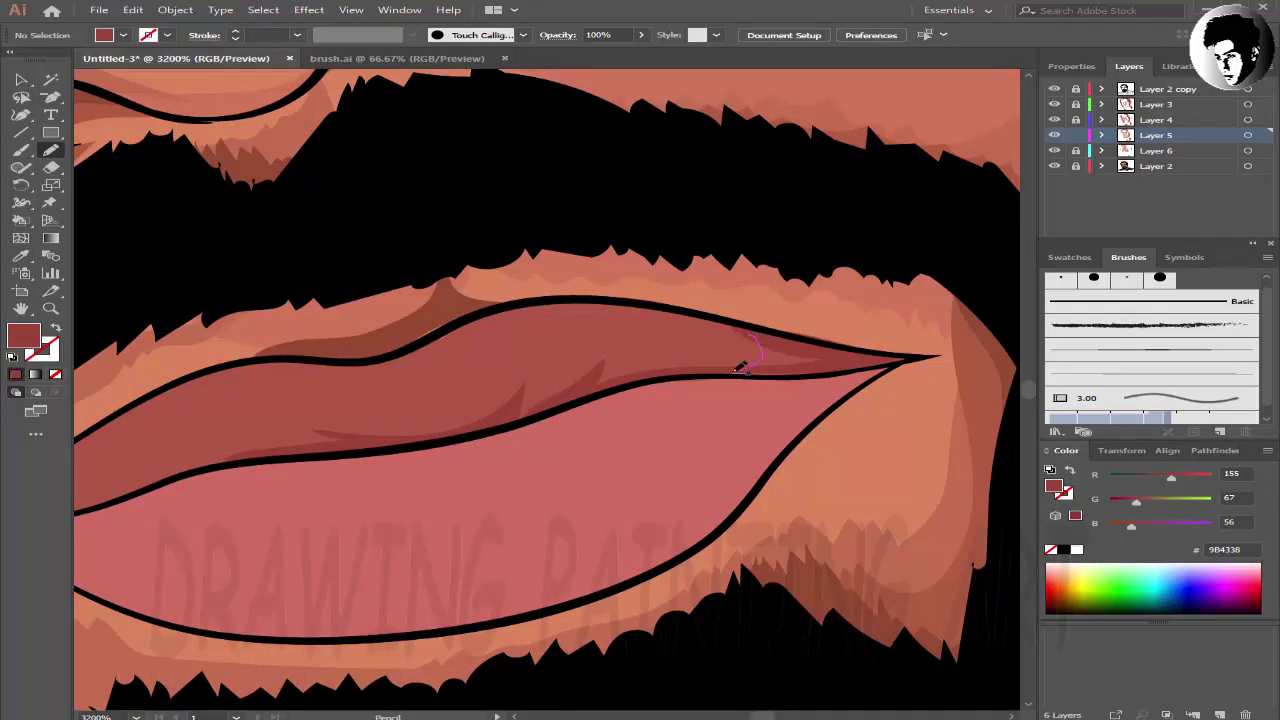
pyautogui.moveTo(882, 354); pyautogui.dragTo(880, 357)
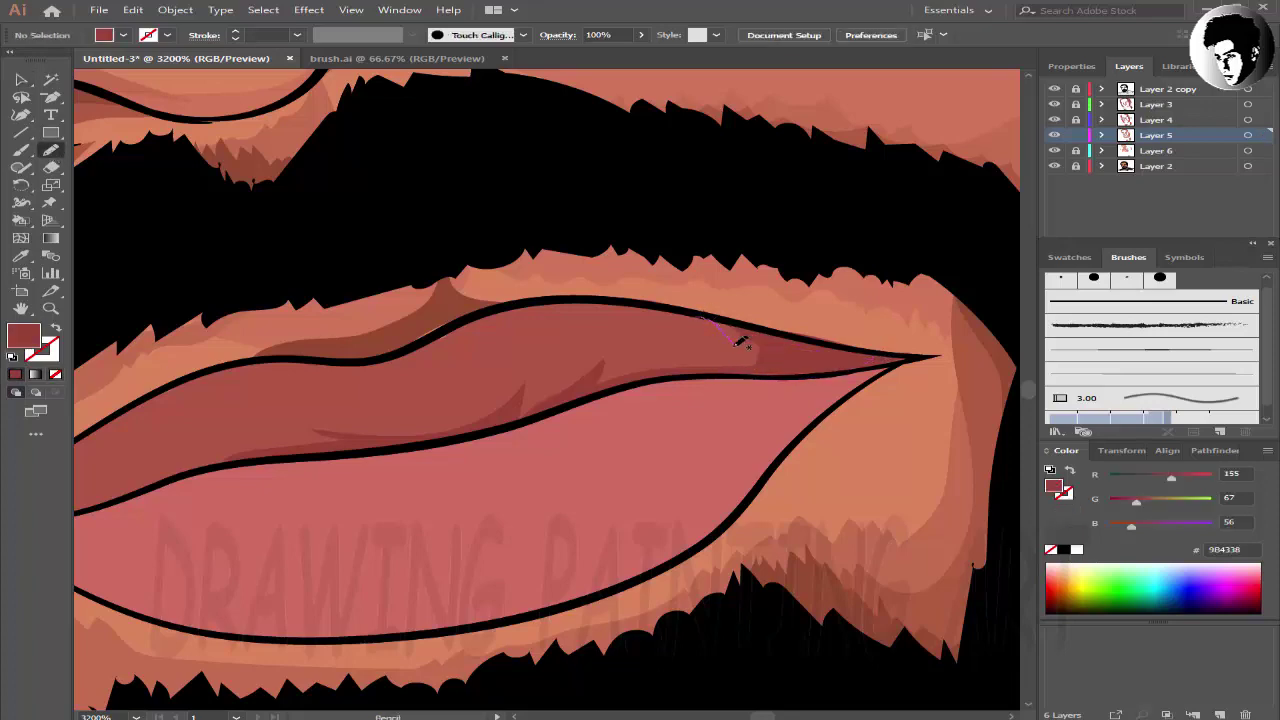
pyautogui.press('v')
pyautogui.moveTo(765, 362); pyautogui.dragTo(785, 366)
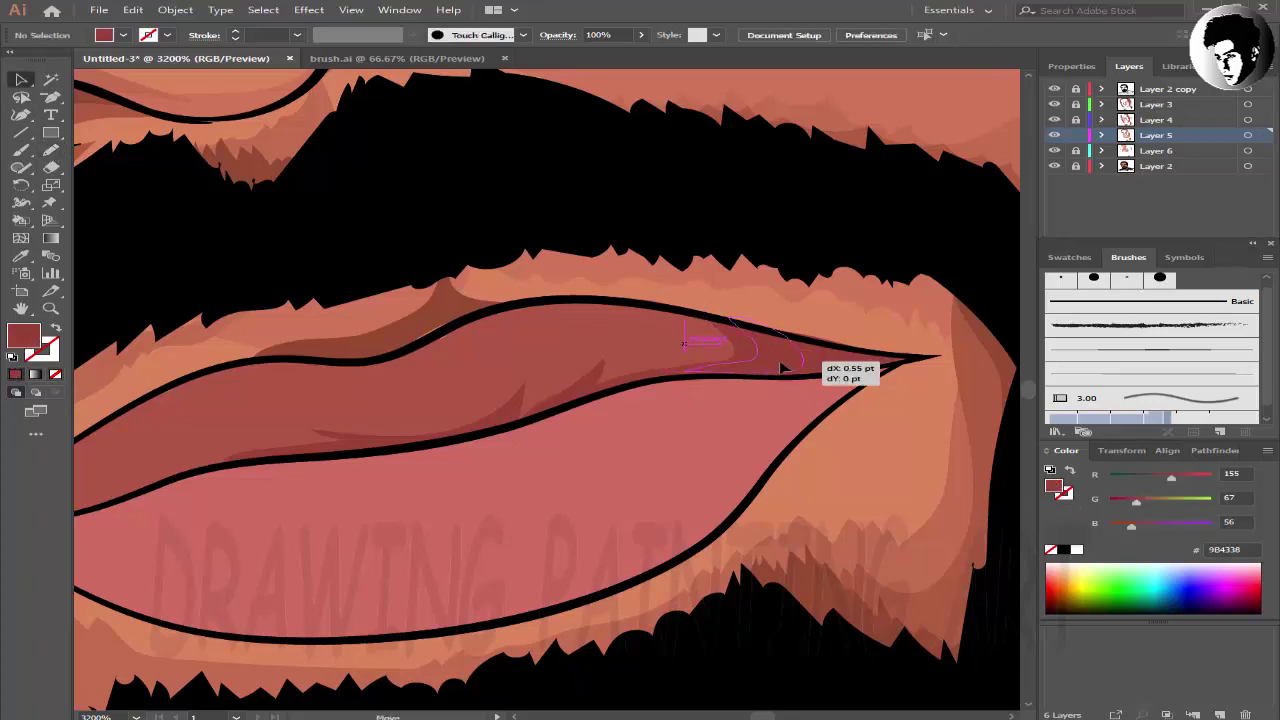
pyautogui.keyDown('alt'); pyautogui.scroll(-2, 745, 352); pyautogui.keyUp('alt')
pyautogui.keyDown('alt'); pyautogui.scroll(-2, 566, 286); pyautogui.keyUp('alt')
pyautogui.keyDown('alt'); pyautogui.scroll(3, 302, 400); pyautogui.keyUp('alt')
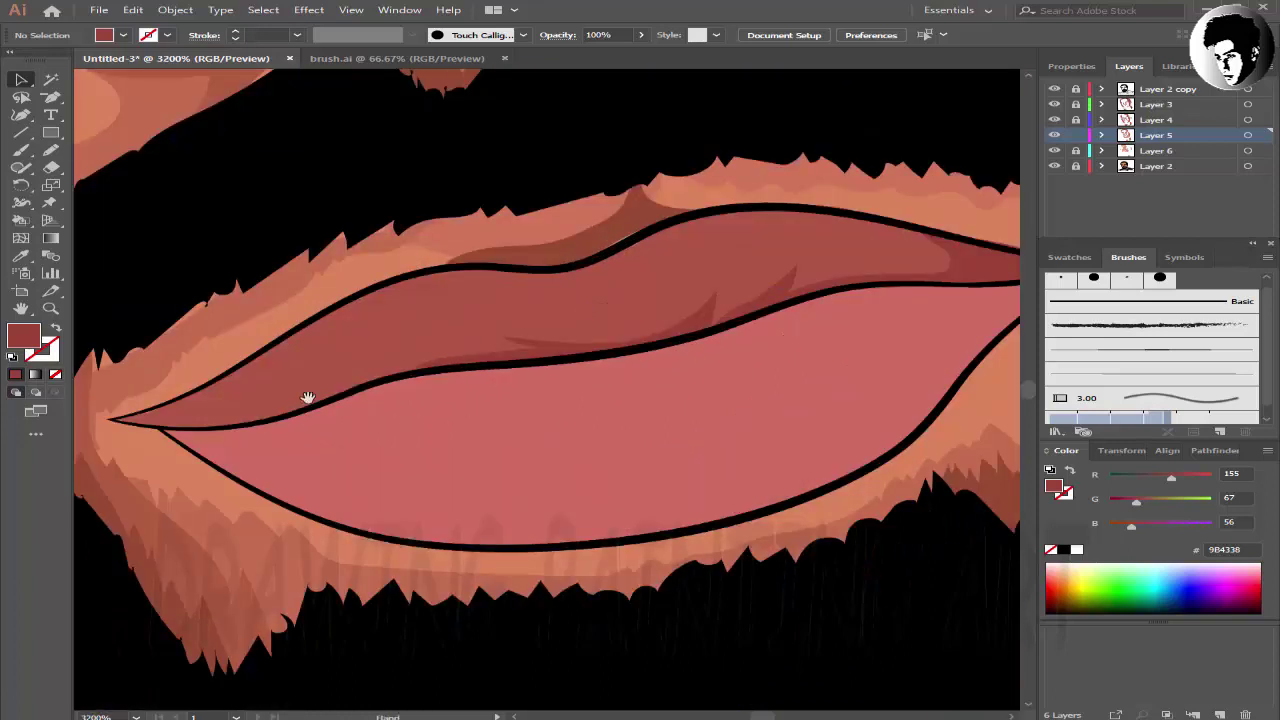
pyautogui.keyDown('alt'); pyautogui.scroll(1, 302, 400); pyautogui.keyUp('alt')
# - Add a darker shading shape in the upper lip's left side with a darker fill
pyautogui.click(62, 153)
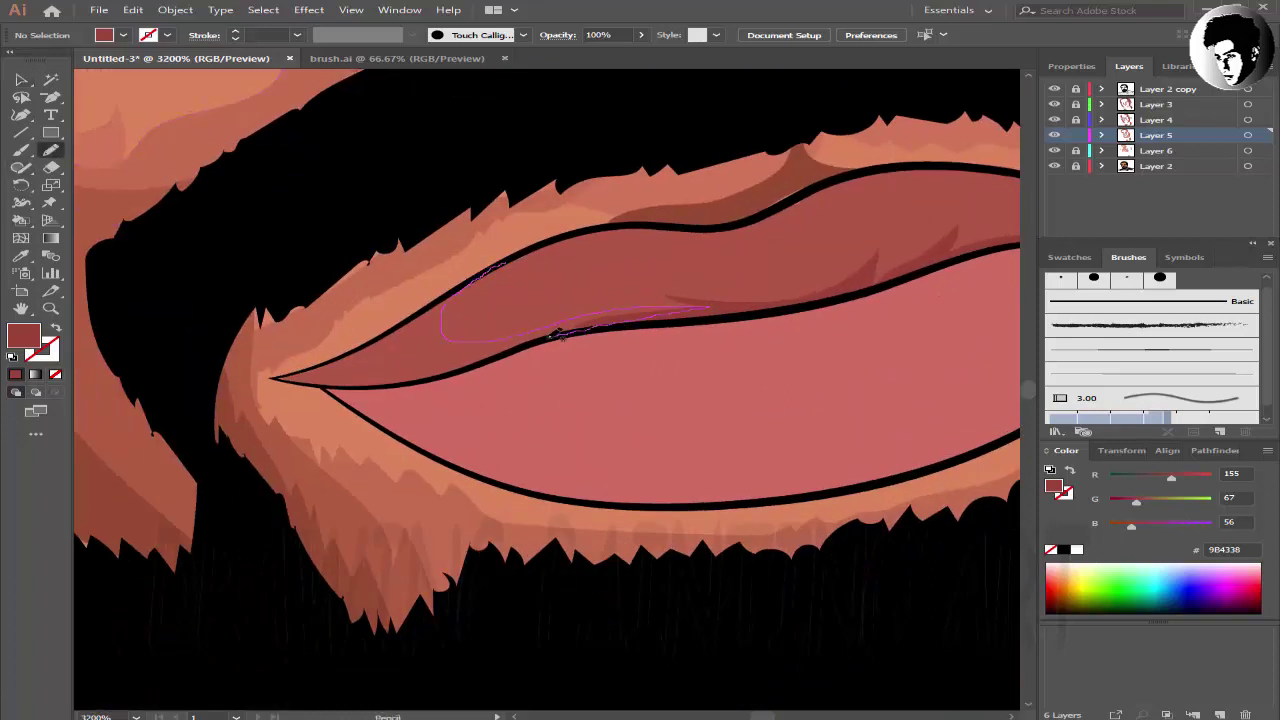
pyautogui.moveTo(494, 280); pyautogui.dragTo(494, 282)
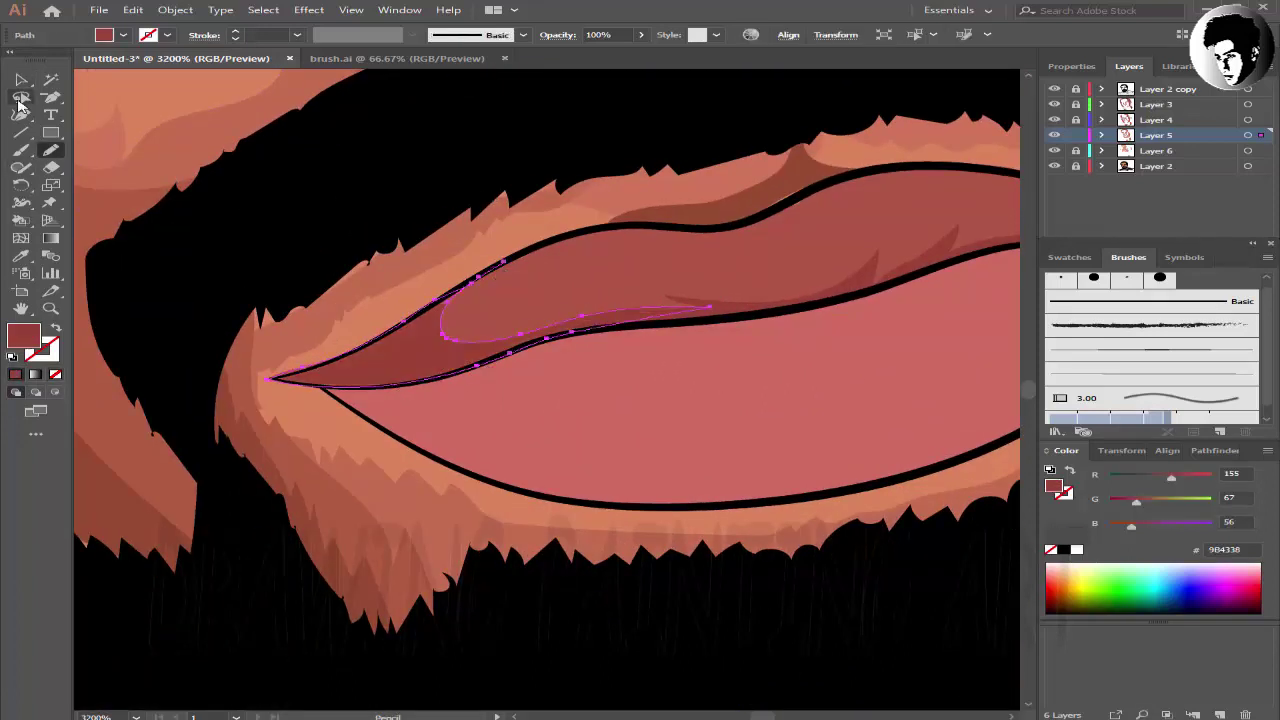
pyautogui.press('v')
pyautogui.keyDown('alt'); pyautogui.scroll(-4, 686, 174); pyautogui.keyUp('alt')
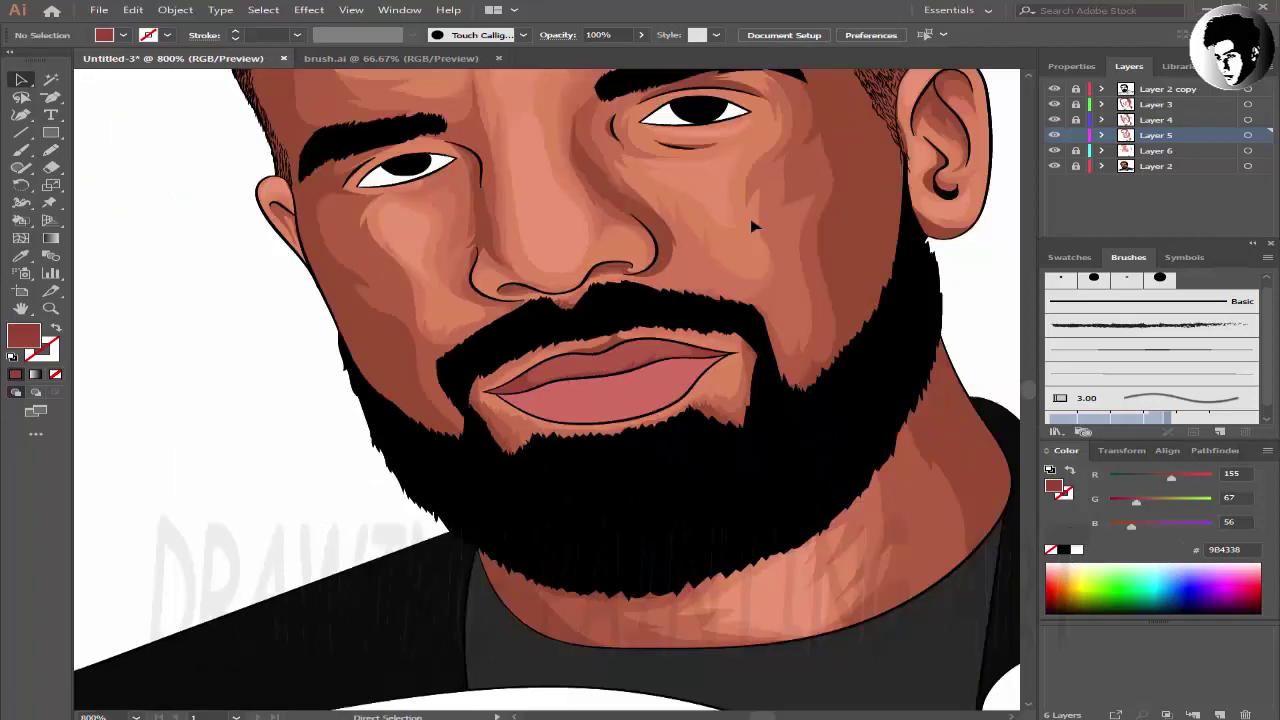
pyautogui.keyDown('alt'); pyautogui.scroll(4, 714, 386); pyautogui.keyUp('alt')
pyautogui.click(777, 421)
pyautogui.keyDown('alt'); pyautogui.scroll(-2, 777, 421); pyautogui.keyUp('alt')
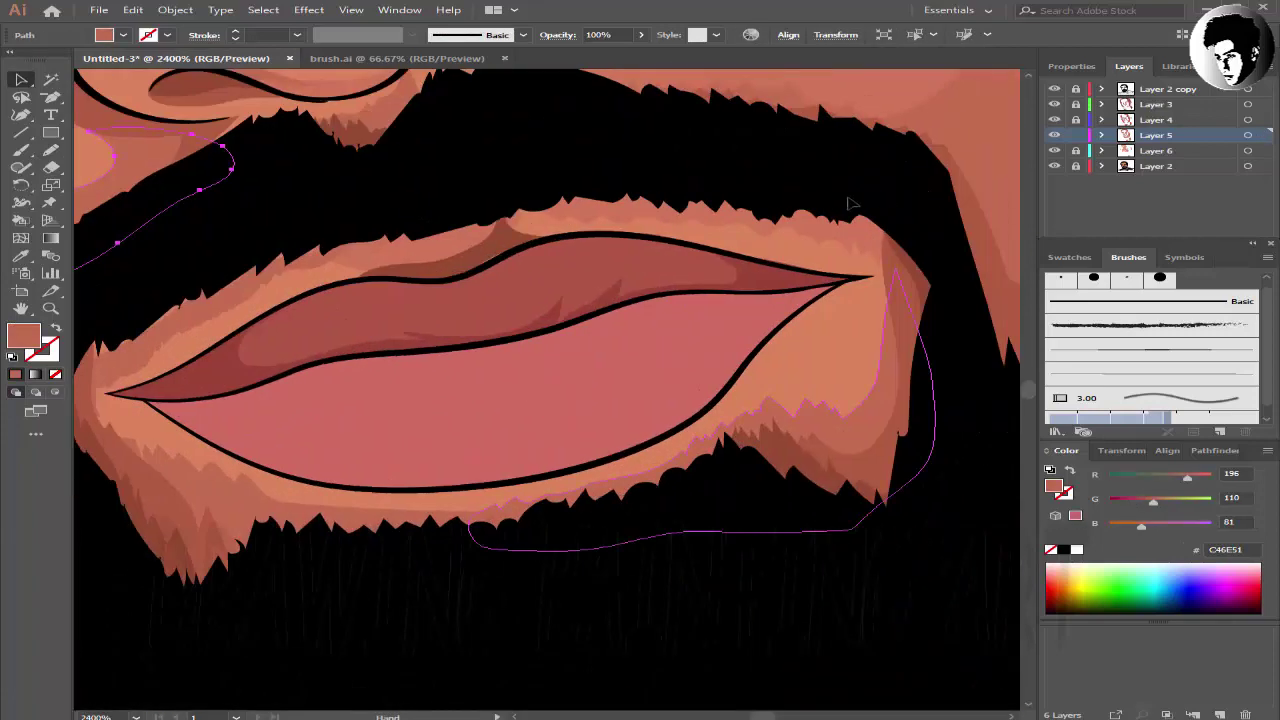
pyautogui.click(214, 380)
pyautogui.doubleClick(23, 338)
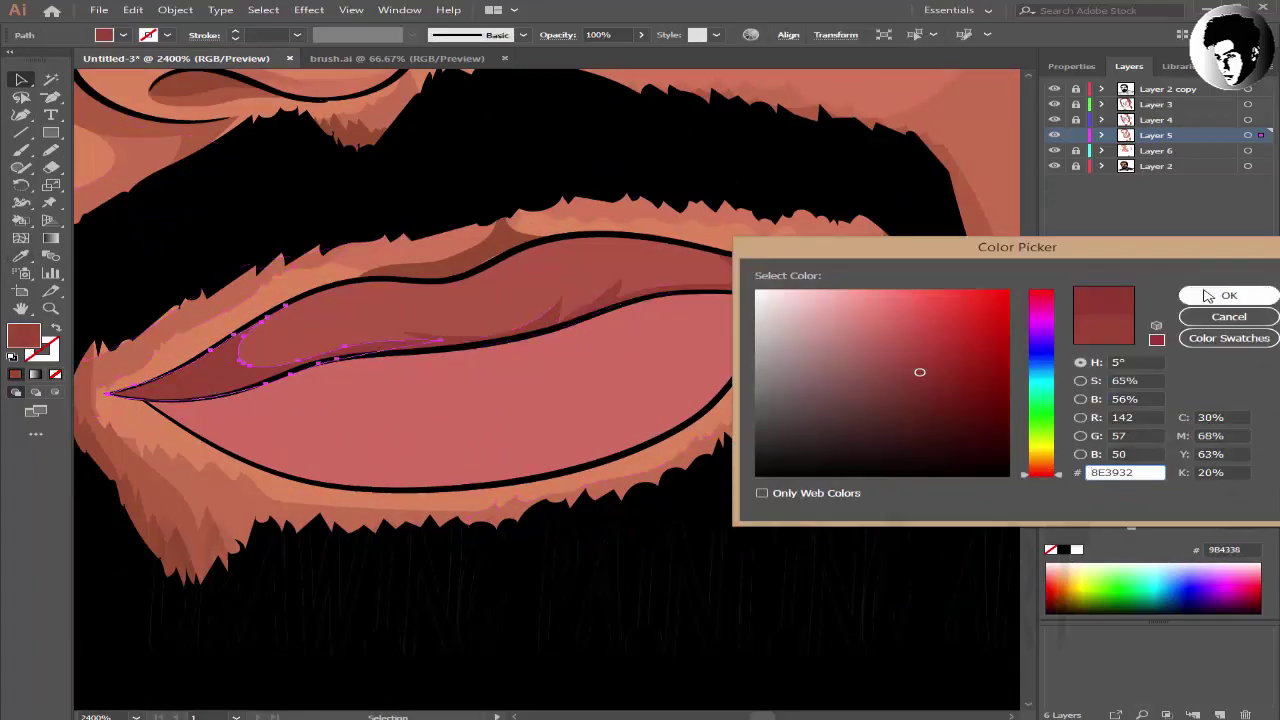
pyautogui.click(1215, 297)
# - Give the small upper-right lip shape the same darker red
pyautogui.press('i')
pyautogui.keyDown('ctrl'); pyautogui.click(720, 283); pyautogui.keyUp('ctrl')
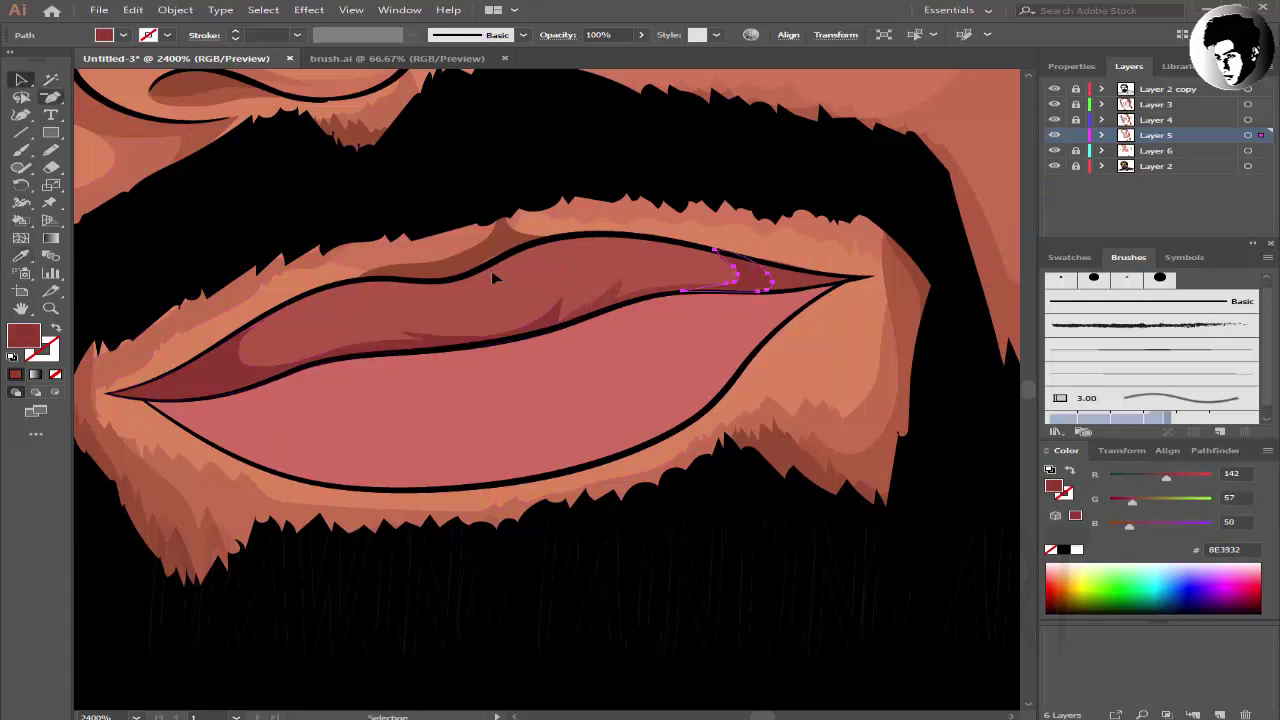
pyautogui.click(838, 298)
pyautogui.press('v')
pyautogui.hotkey('ctrl', 'shift', 'a')
pyautogui.press('n')
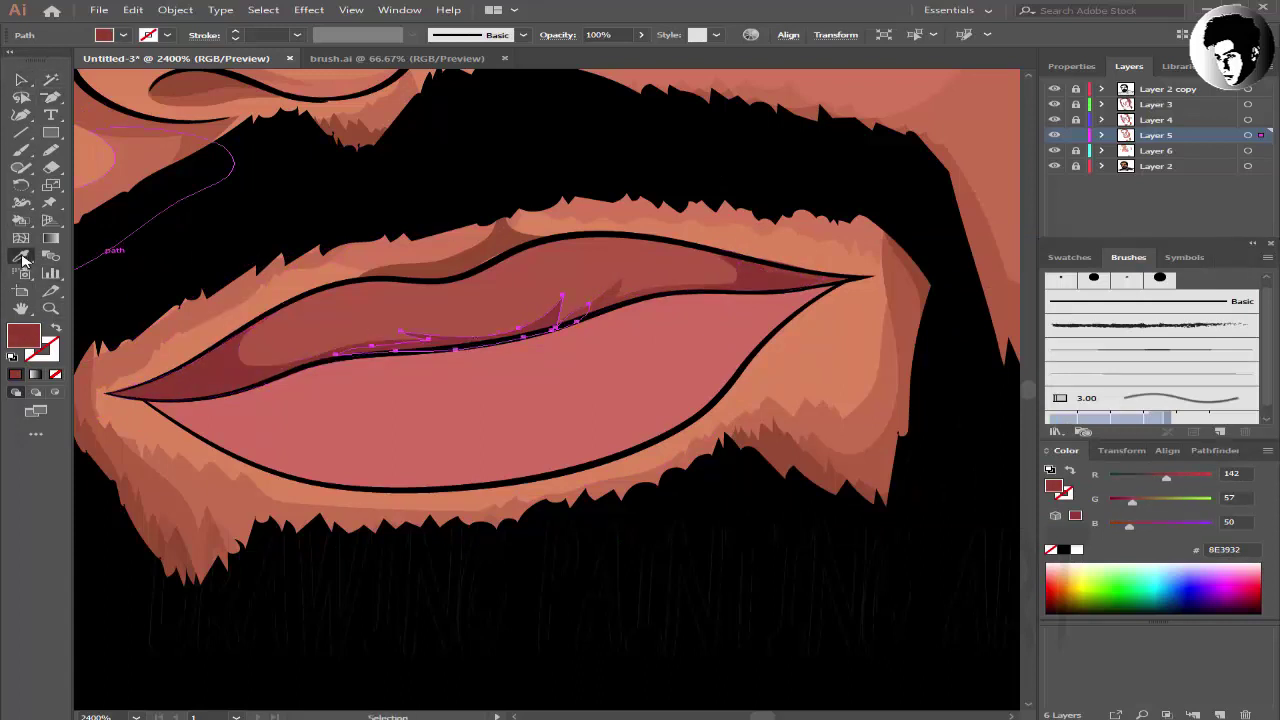
pyautogui.hotkey('ctrl', '=')
# - Draw an outline-free lighter pink CC6F62 highlight across the upper lip
pyautogui.moveTo(845, 336); pyautogui.dragTo(503, 375)
pyautogui.moveTo(704, 358); pyautogui.dragTo(785, 340)
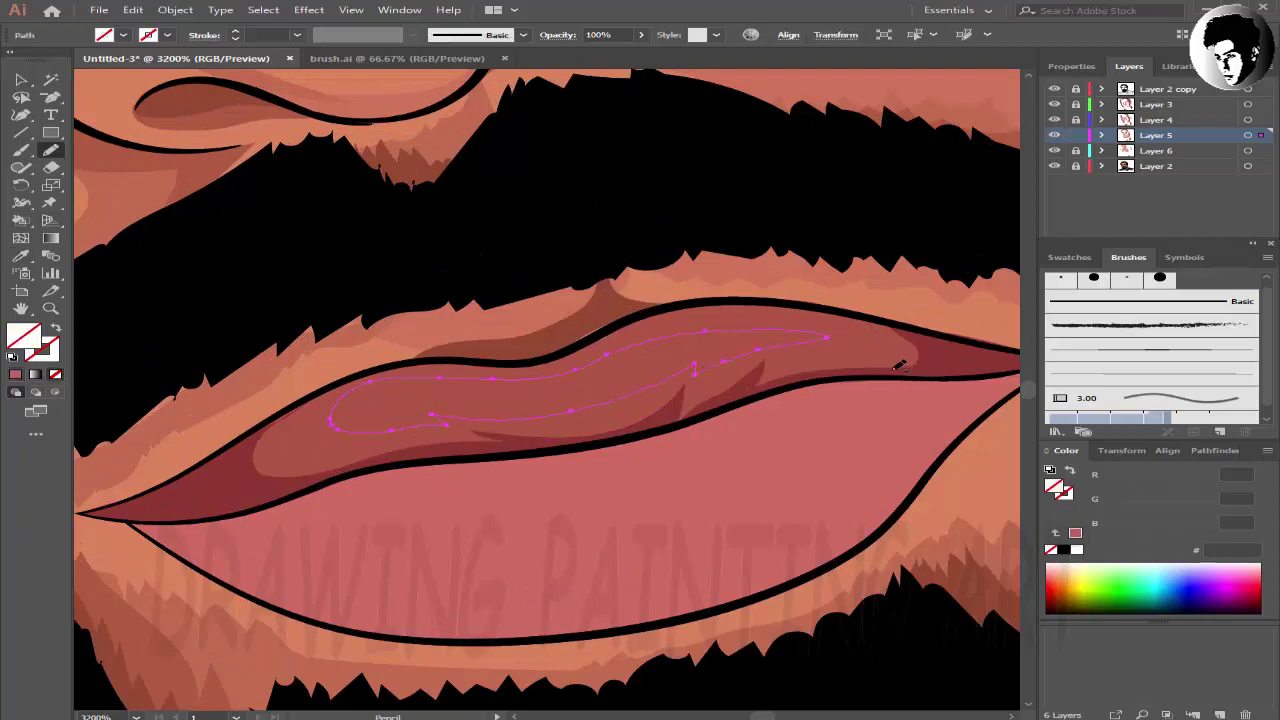
pyautogui.press('i')
pyautogui.click(290, 450)
pyautogui.click(55, 373)
pyautogui.doubleClick(23, 337)
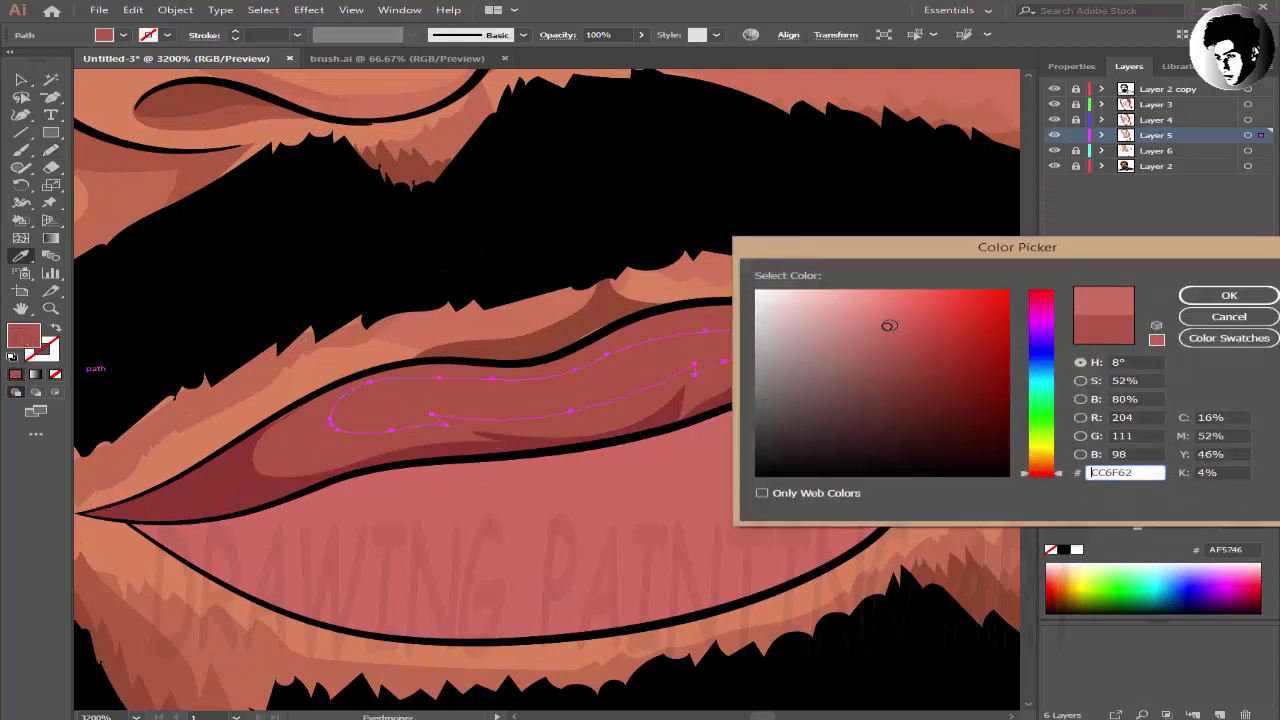
pyautogui.click(1229, 295)
pyautogui.hotkey('ctrl', '-')
pyautogui.hotkey('ctrl', '-')
pyautogui.hotkey('ctrl', '-')
pyautogui.press('v')
# - Draw a shading shape along the lower lip's left side filled with sampled lip pink
pyautogui.hotkey('ctrl', 'shift', 'a')
pyautogui.press('n')
pyautogui.hotkey('ctrl', '=')
pyautogui.hotkey('ctrl', '=')
pyautogui.hotkey('ctrl', '=')
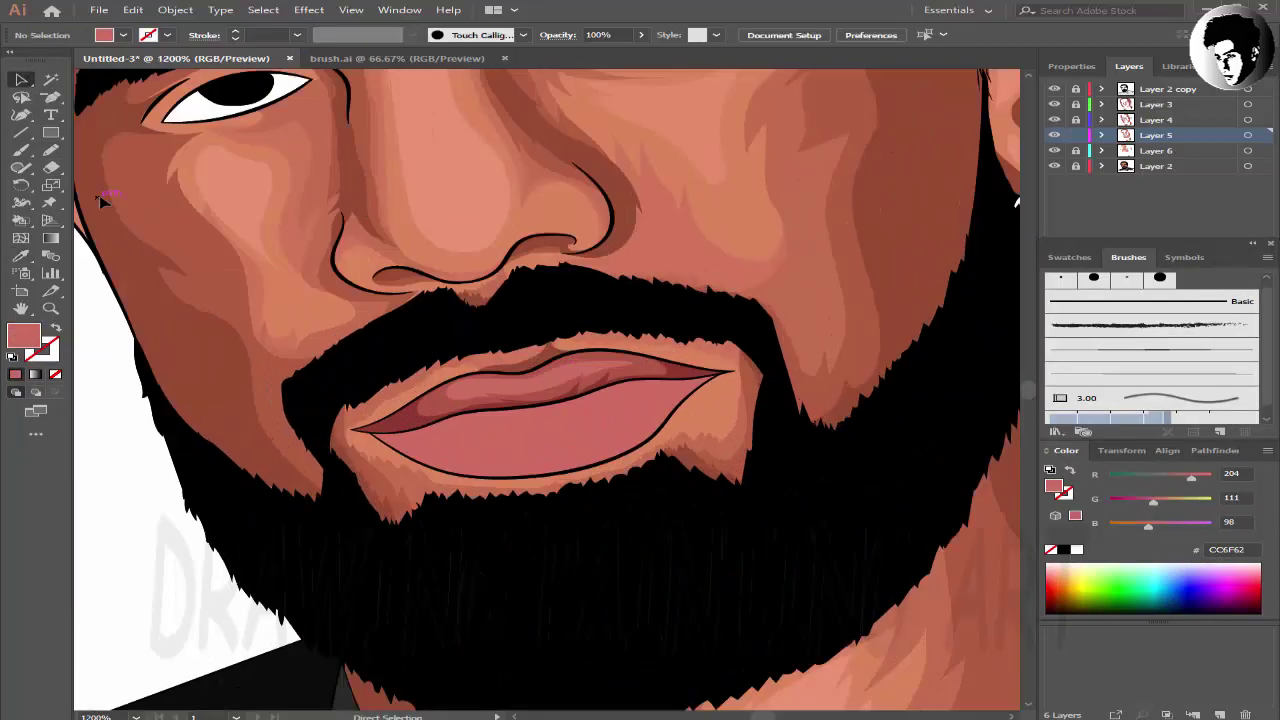
pyautogui.hotkey('ctrl', '=')
pyautogui.moveTo(133, 284); pyautogui.dragTo(103, 254)
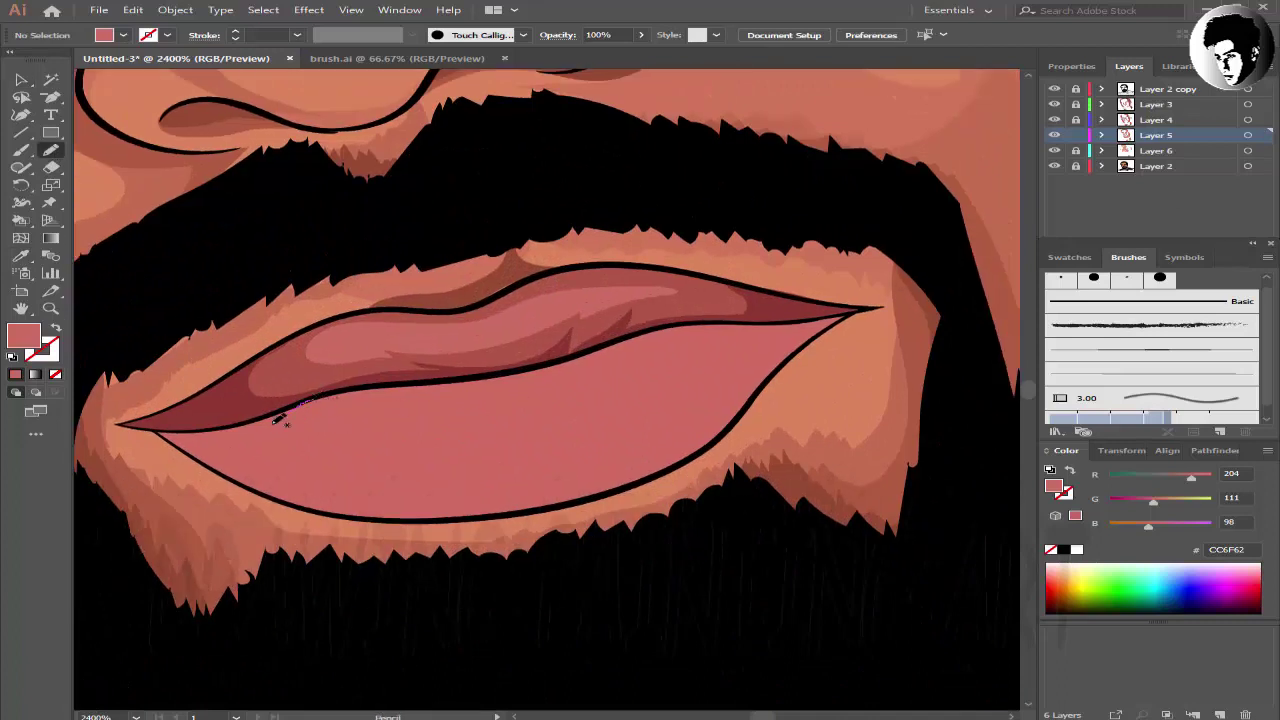
pyautogui.moveTo(500, 512); pyautogui.dragTo(505, 515)
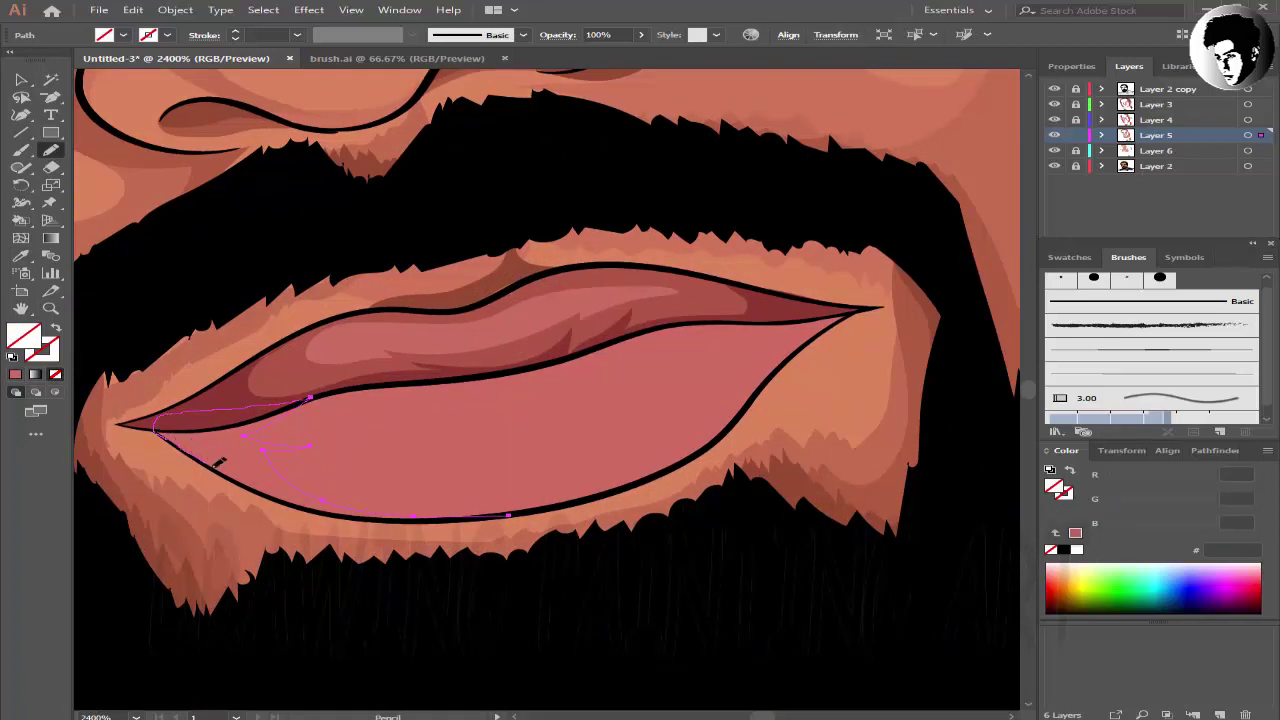
pyautogui.click(15, 374)
pyautogui.press('i')
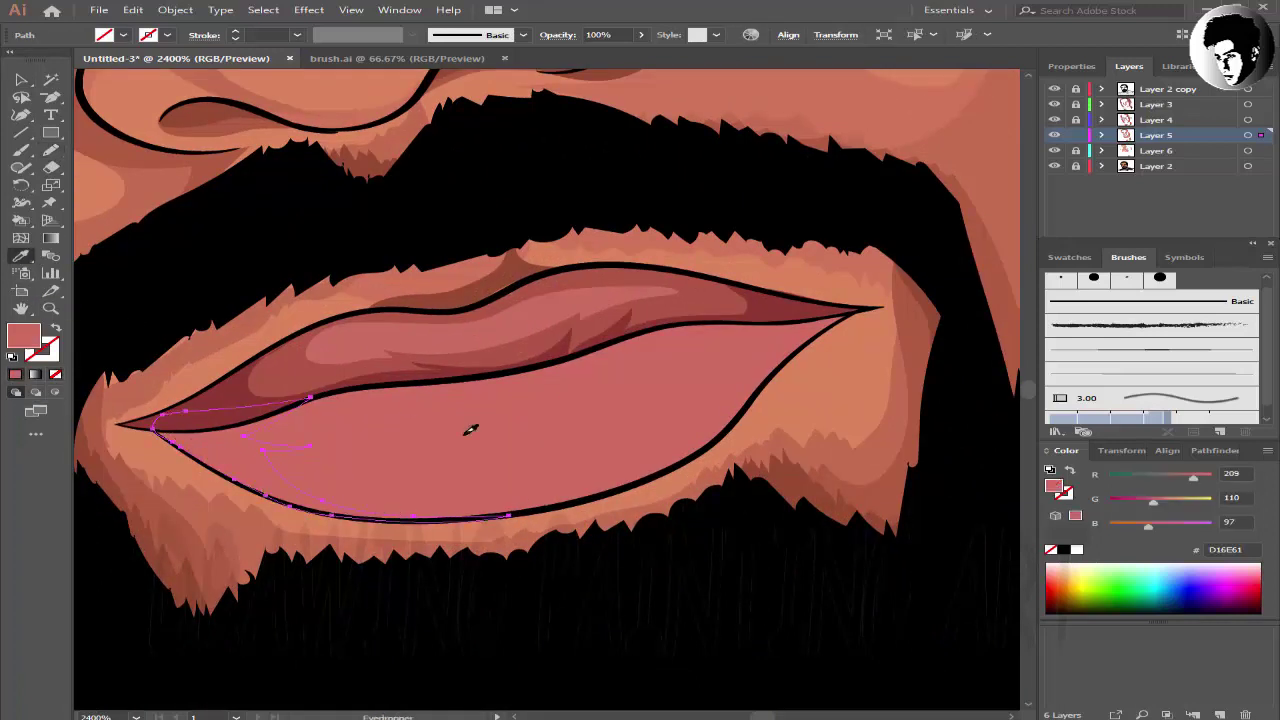
pyautogui.click(466, 423)
# - Darken the lower-lip shading shape and send it behind the lip outlines
pyautogui.doubleClick(23, 336)
pyautogui.press('Return')
pyautogui.hotkey('ctrl', '-')
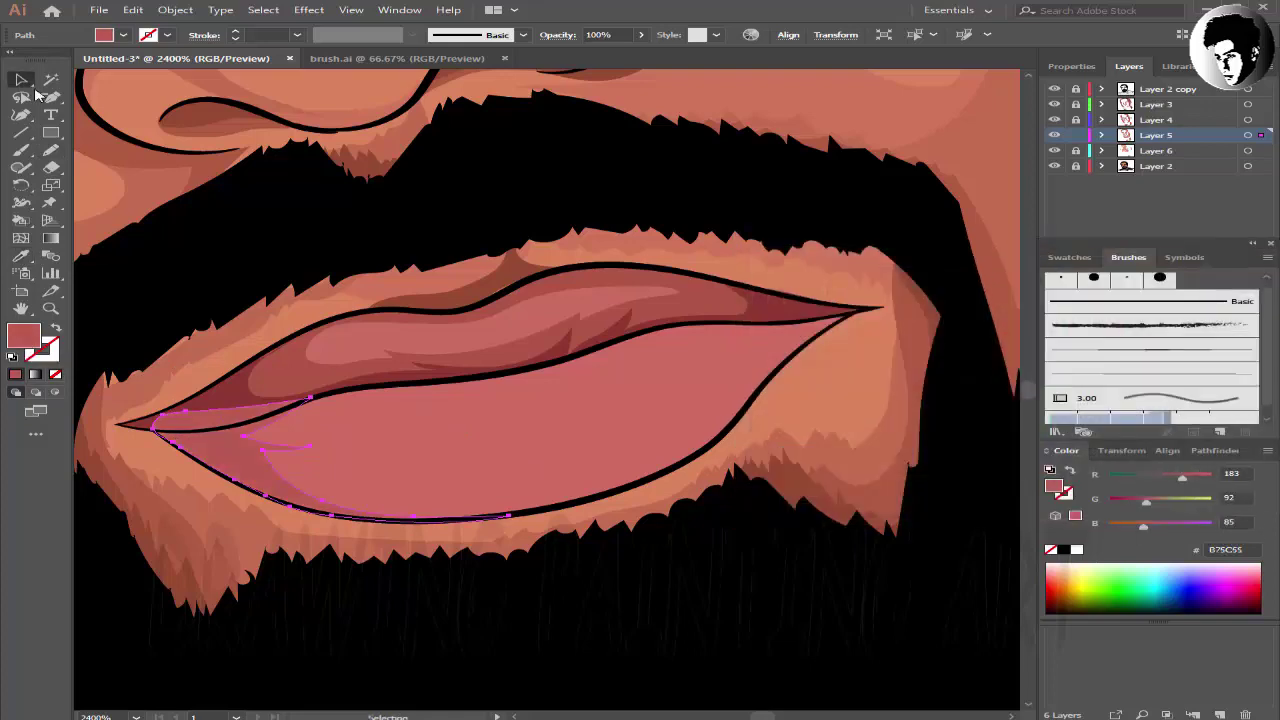
pyautogui.rightClick(251, 145)
pyautogui.click(543, 432)
pyautogui.hotkey('ctrl', '-')
pyautogui.click(51, 150)
# - Sample the lip colour and set an adjusted fill for the next lower-lip shape
pyautogui.hotkey('ctrl', '+')
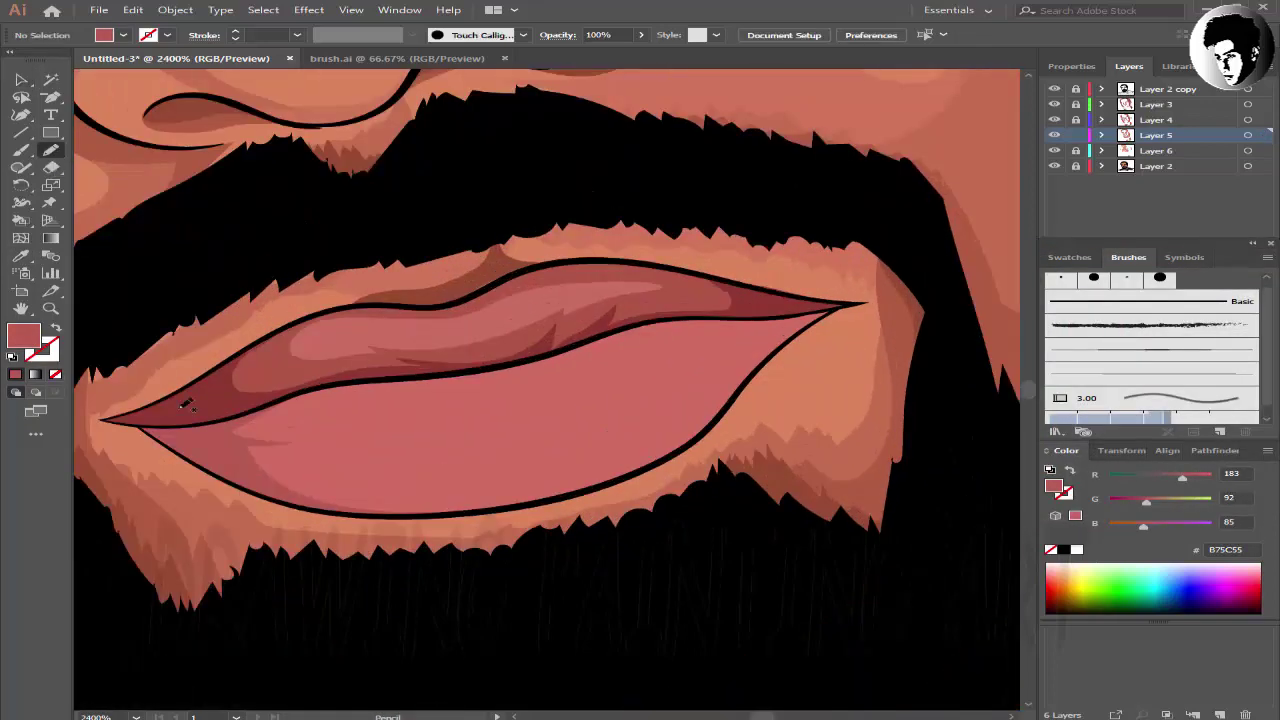
pyautogui.click(250, 470)
pyautogui.press('i')
pyautogui.click(257, 451)
pyautogui.doubleClick(23, 336)
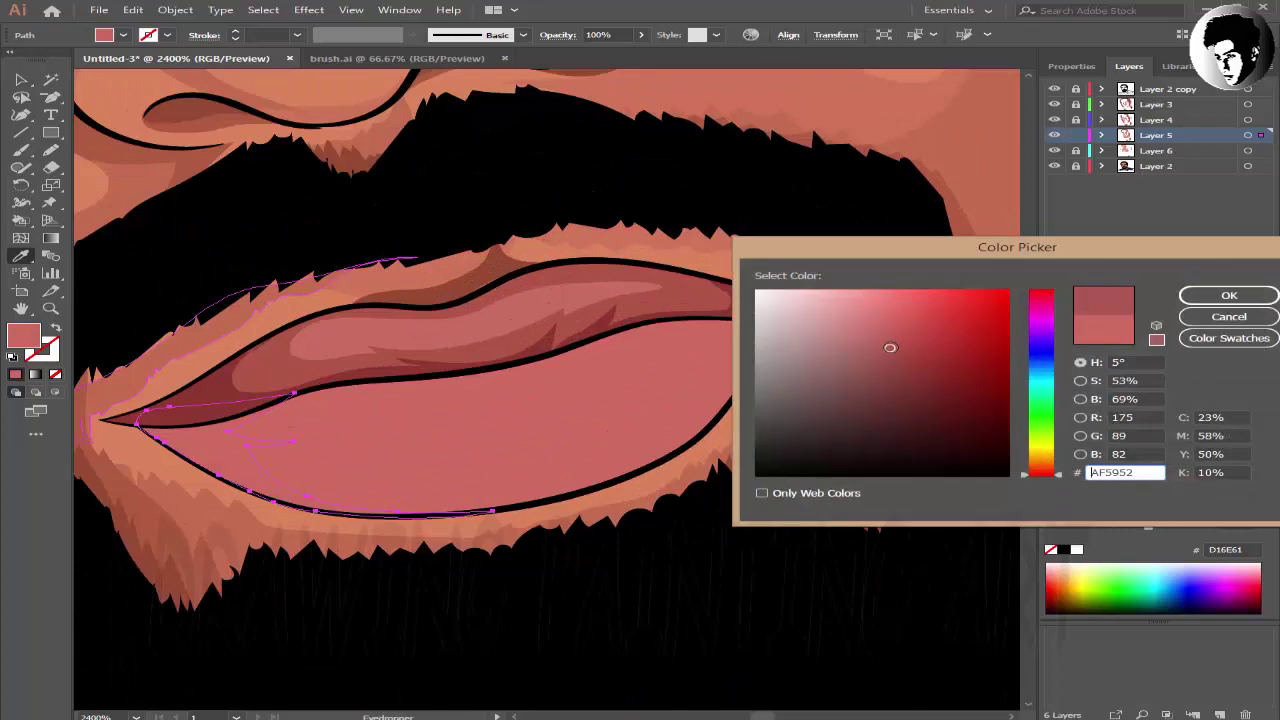
pyautogui.click(1228, 296)
pyautogui.hotkey('ctrl', '-')
pyautogui.hotkey('ctrl', 'shift', 'a')
pyautogui.hotkey('ctrl', '-')
# - Draw a dark red shadow along the lower lip's top edge, sent behind the outlines
pyautogui.click(51, 150)
pyautogui.hotkey('ctrl', '+')
pyautogui.hotkey('ctrl', '+')
pyautogui.hotkey('ctrl', '+')
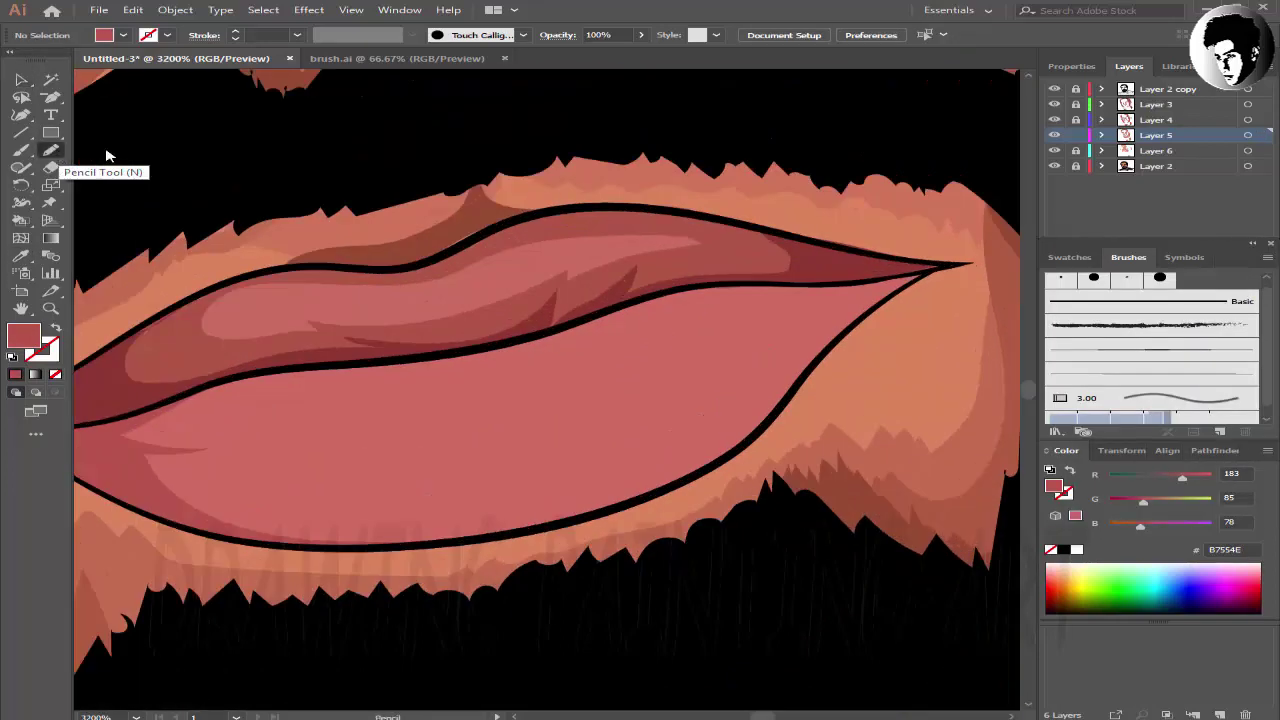
pyautogui.moveTo(492, 356); pyautogui.dragTo(500, 350)
pyautogui.hscroll(5, 400, 340)
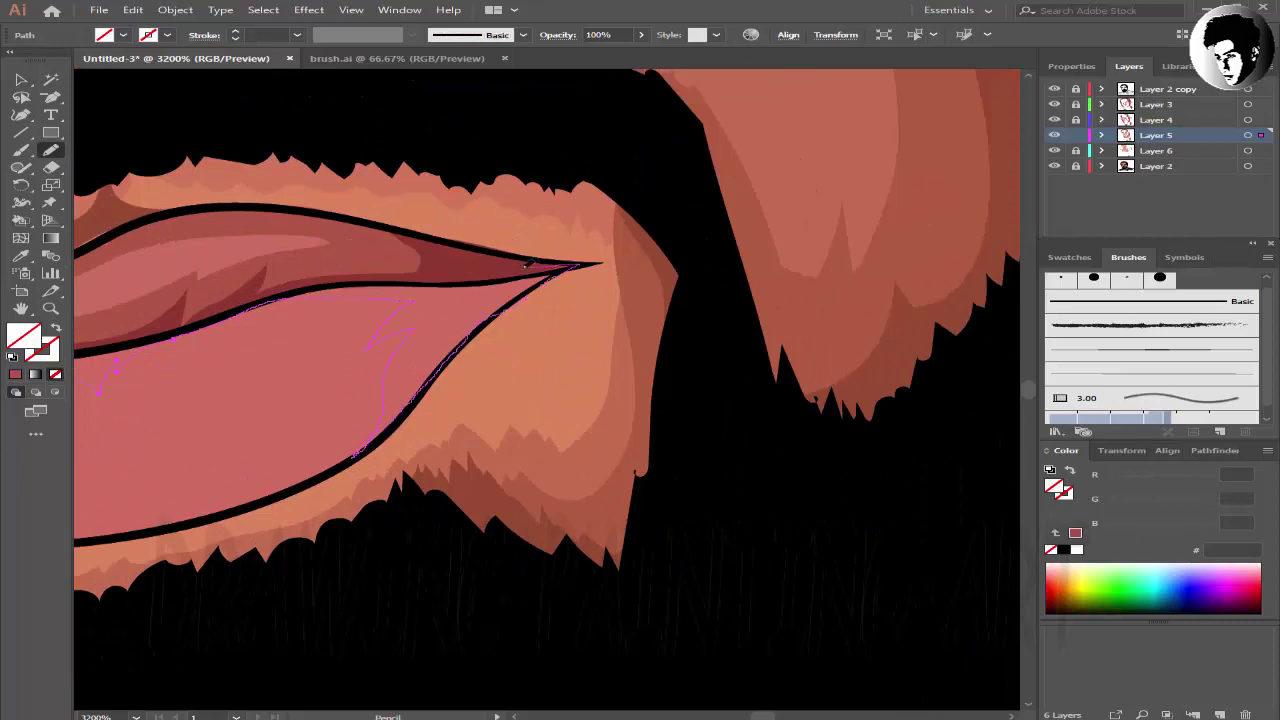
pyautogui.hscroll(-5, 527, 263)
pyautogui.hscroll(-1, 600, 300)
pyautogui.click(16, 376)
pyautogui.press('v')
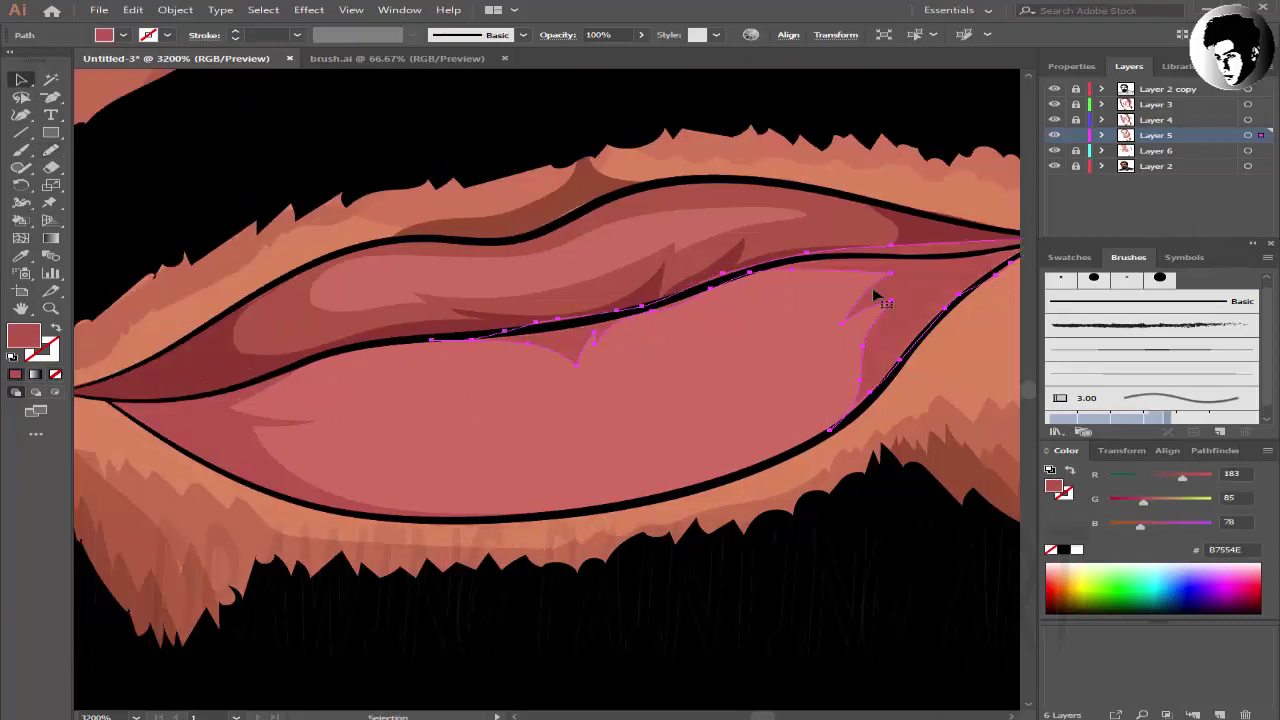
pyautogui.rightClick(877, 294)
pyautogui.click(665, 590)
pyautogui.hotkey('ctrl', 'shift', 'a')
# - Draw a lighter pink highlight shape across the middle of the lower lip
pyautogui.hscroll(2, 600, 370)
pyautogui.scroll(-10, 587, 363)
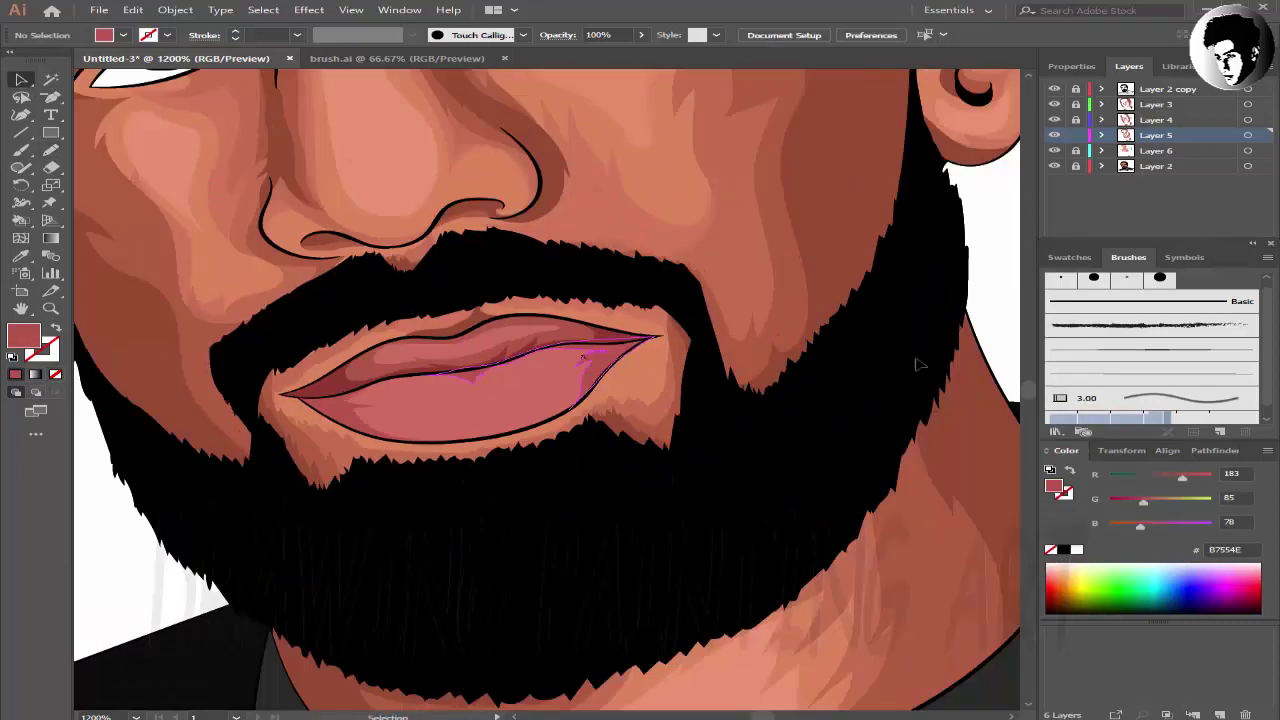
pyautogui.scroll(8, 465, 264)
pyautogui.scroll(1, 465, 264)
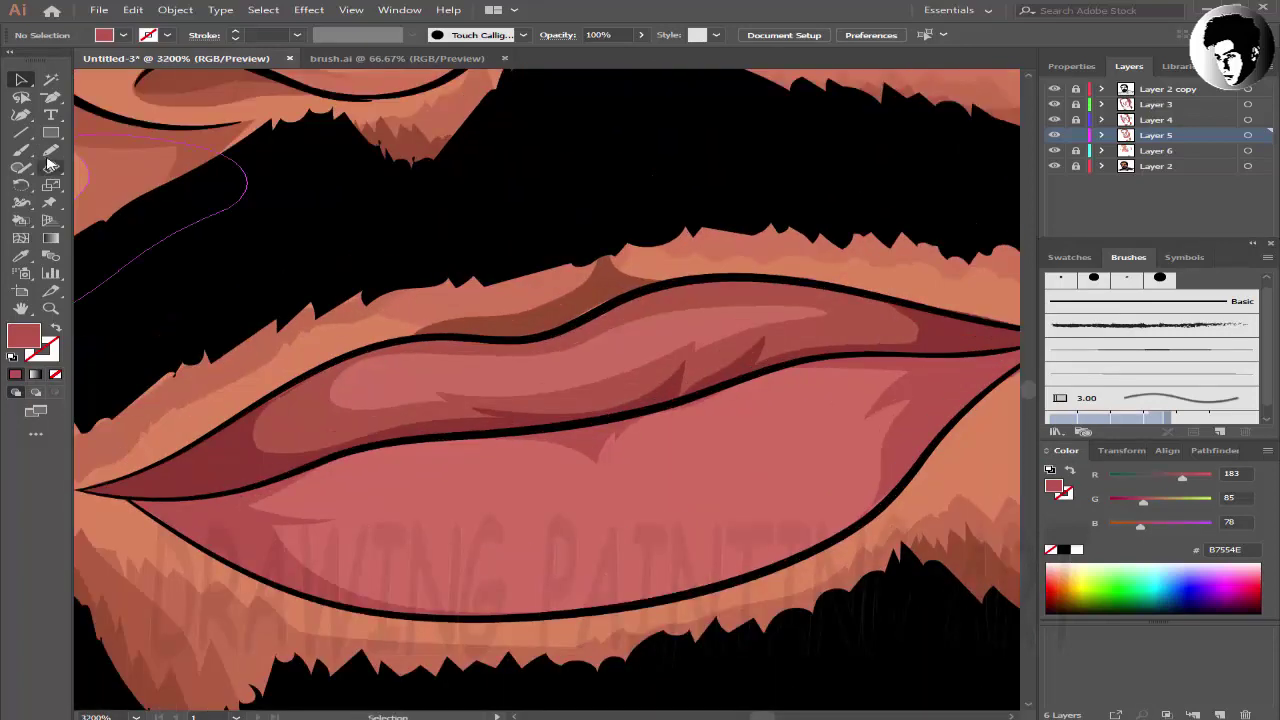
pyautogui.press('n')
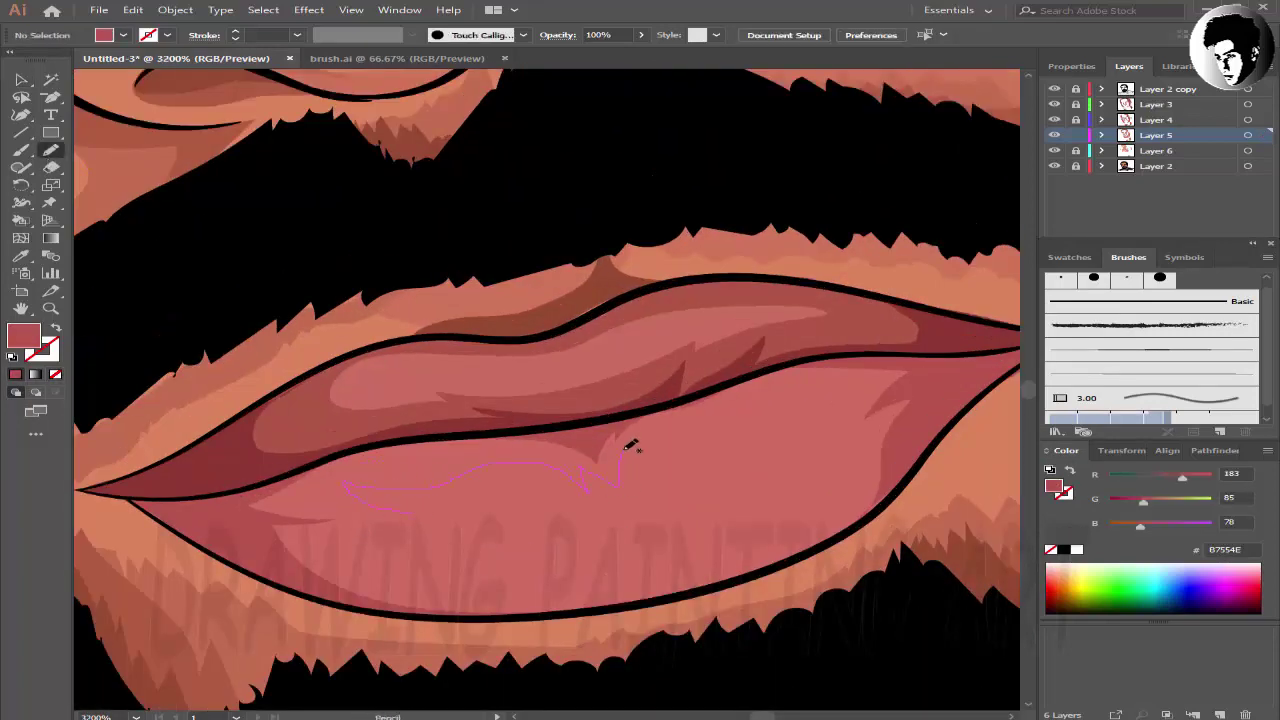
pyautogui.moveTo(540, 528); pyautogui.dragTo(480, 510)
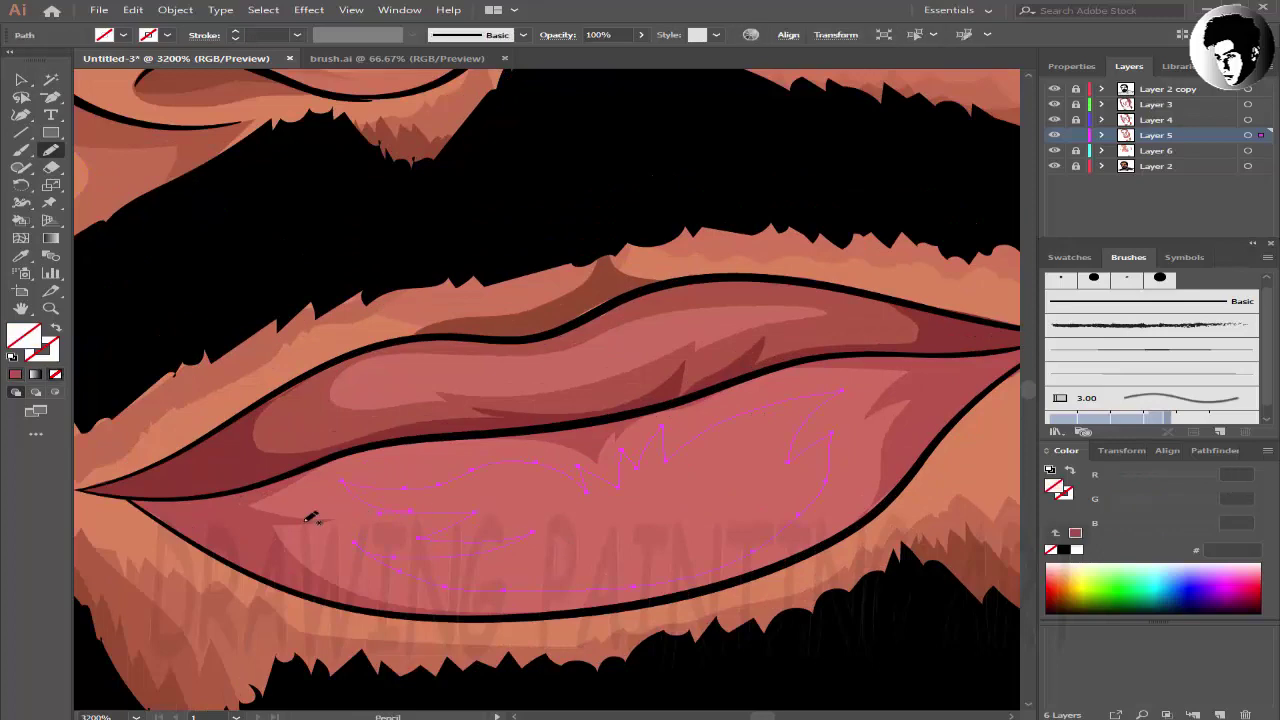
pyautogui.press('i')
pyautogui.click(271, 434)
pyautogui.doubleClick(24, 336)
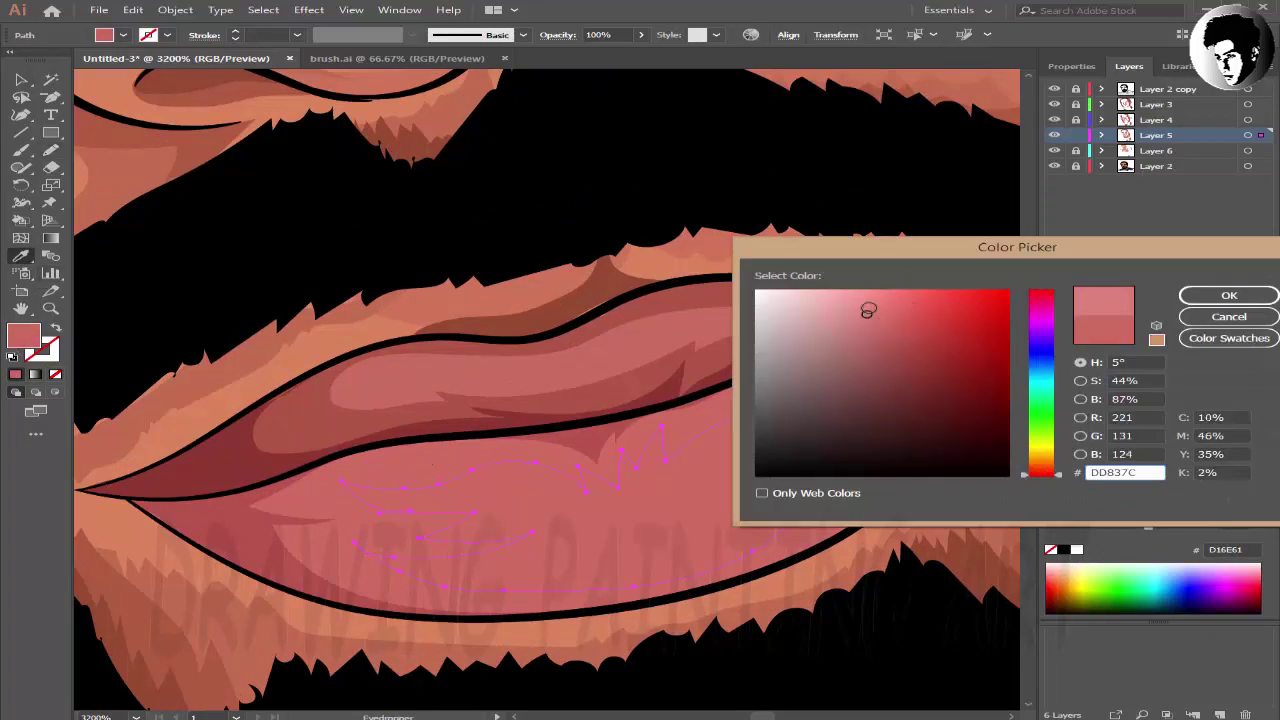
pyautogui.click(870, 308)
pyautogui.click(1220, 296)
# - Refine the lower-lip highlight to pink DD7B73, then zoom out to check the face
pyautogui.click(21, 97)
pyautogui.hotkey('ctrl', '-')
pyautogui.hotkey('ctrl', '-')
pyautogui.hotkey('ctrl', '-')
pyautogui.hotkey('ctrl', '+')
pyautogui.hotkey('ctrl', '+')
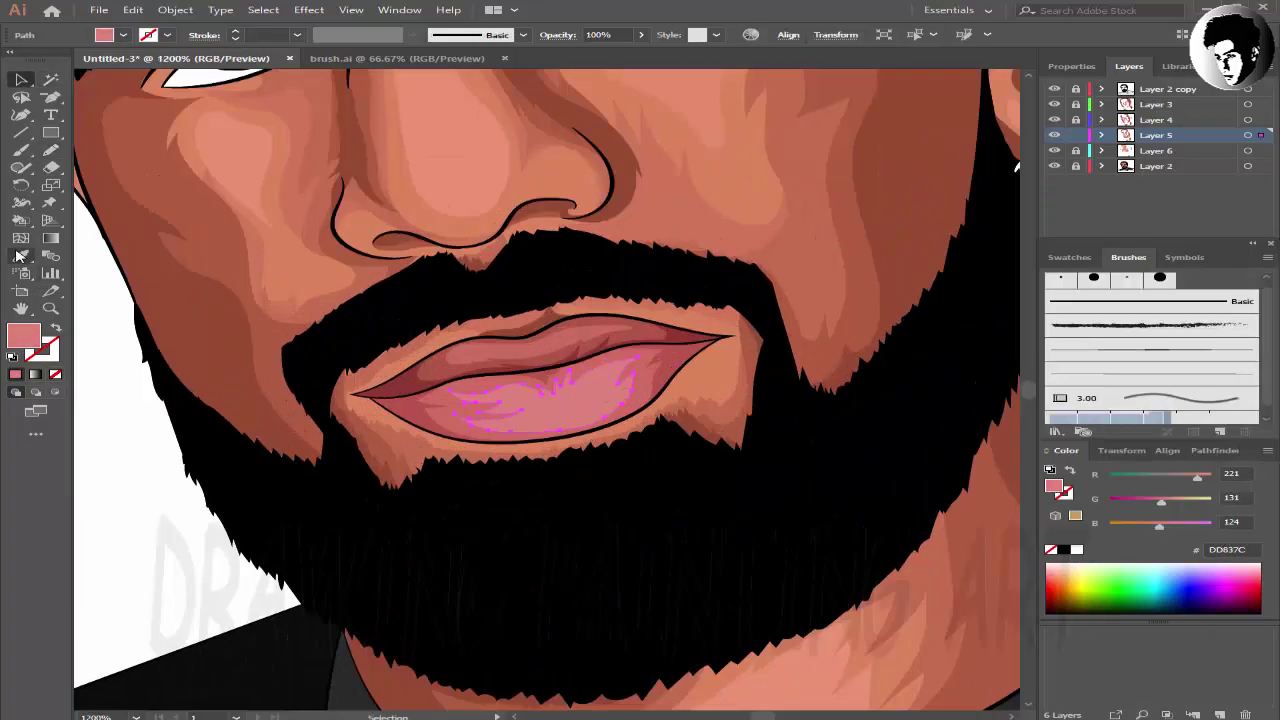
pyautogui.press('i')
pyautogui.click(420, 400)
pyautogui.doubleClick(24, 336)
pyautogui.click(830, 322)
pyautogui.press('Return')
pyautogui.press('v')
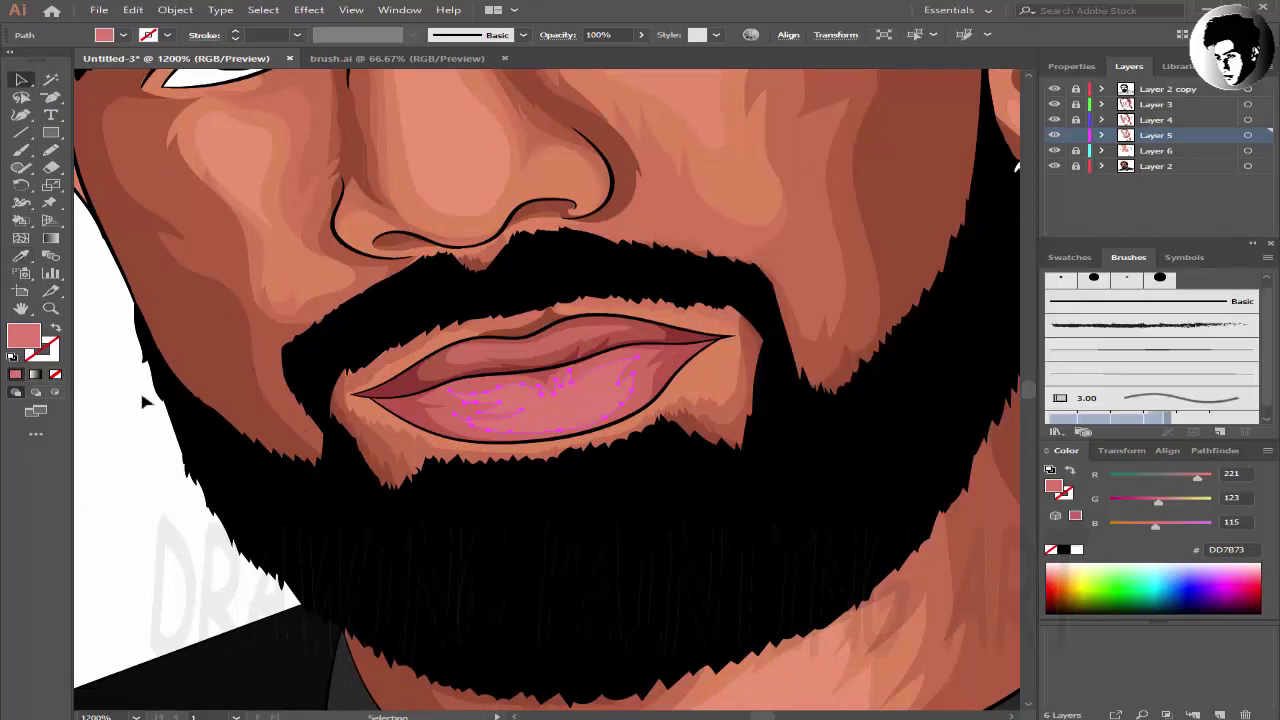
pyautogui.hotkey('ctrl', 'shift', 'a')
pyautogui.hotkey('ctrl', '-')
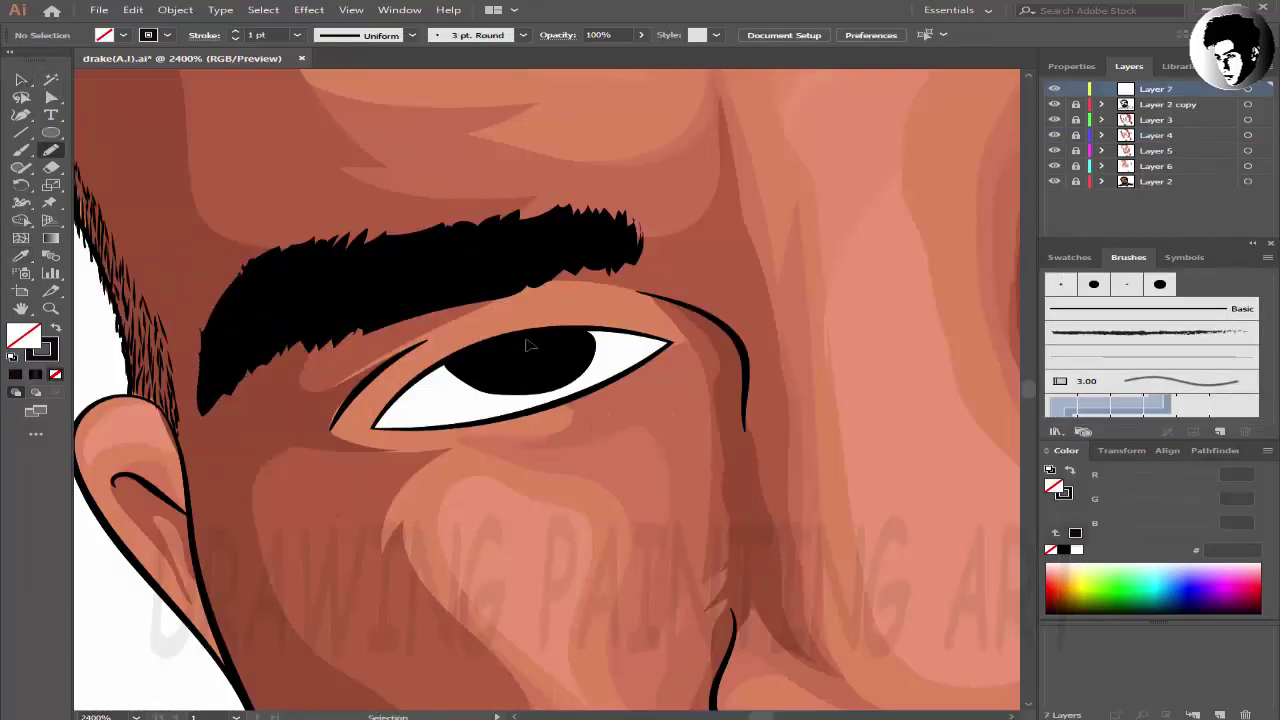
# - Draw a no-outline shadow shape along the top of the eye white and fill it muted purple
pyautogui.scroll(2, 604, 351)
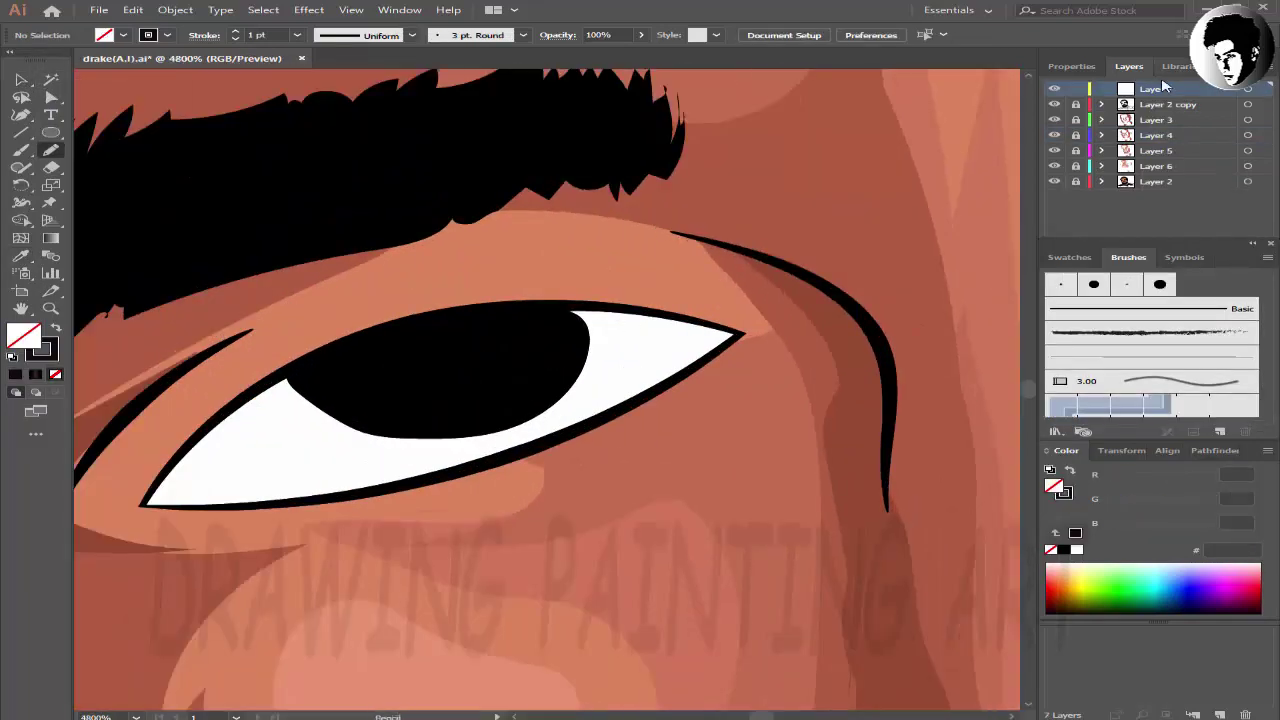
pyautogui.press('x')
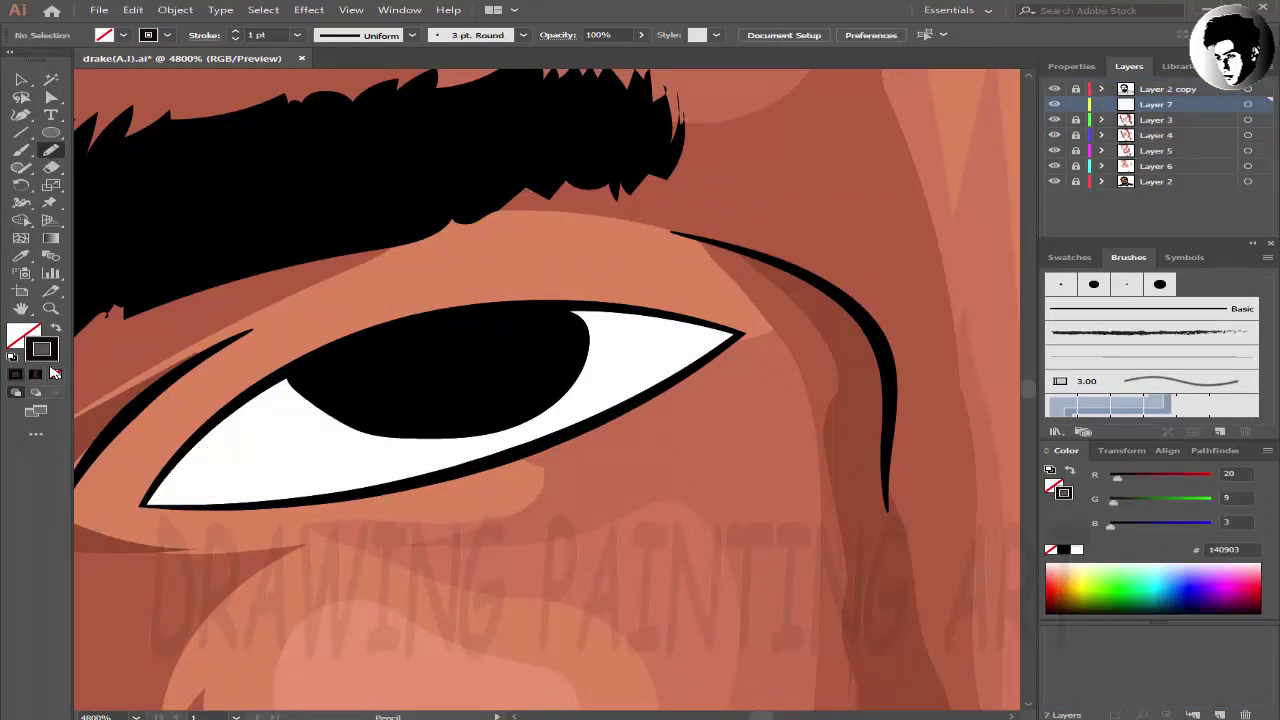
pyautogui.press('/')
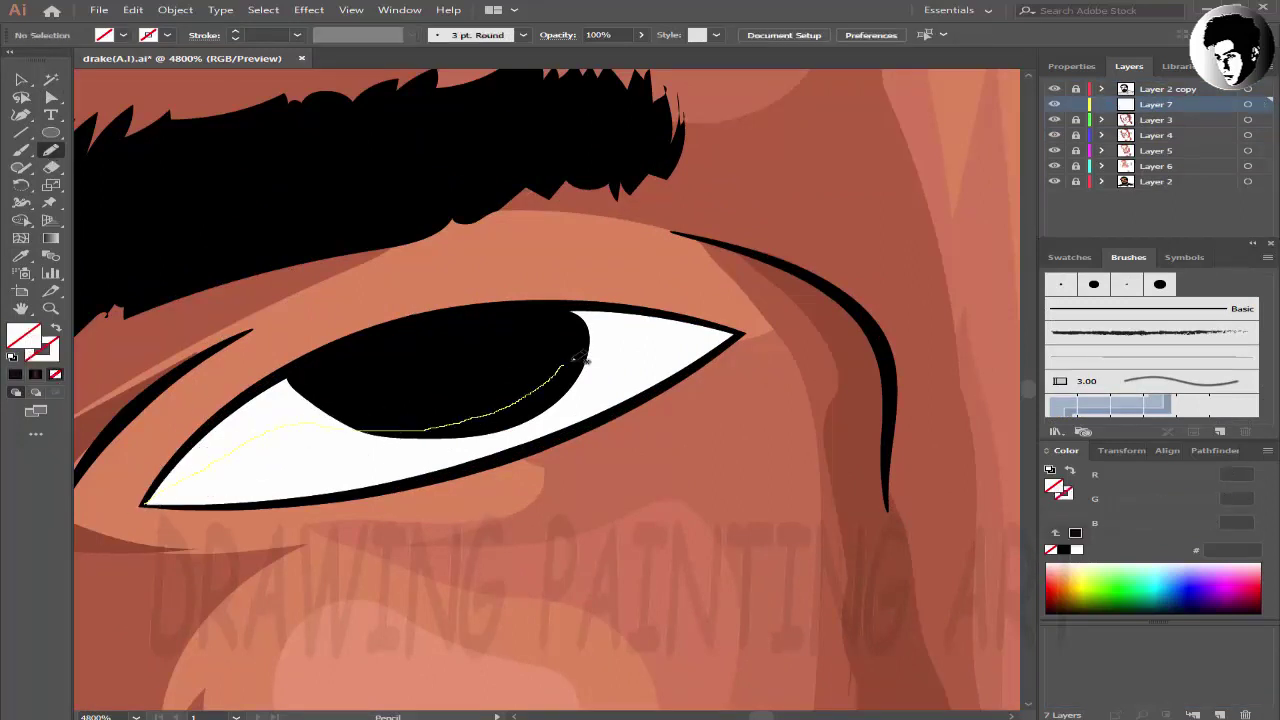
pyautogui.moveTo(583, 360); pyautogui.dragTo(704, 334)
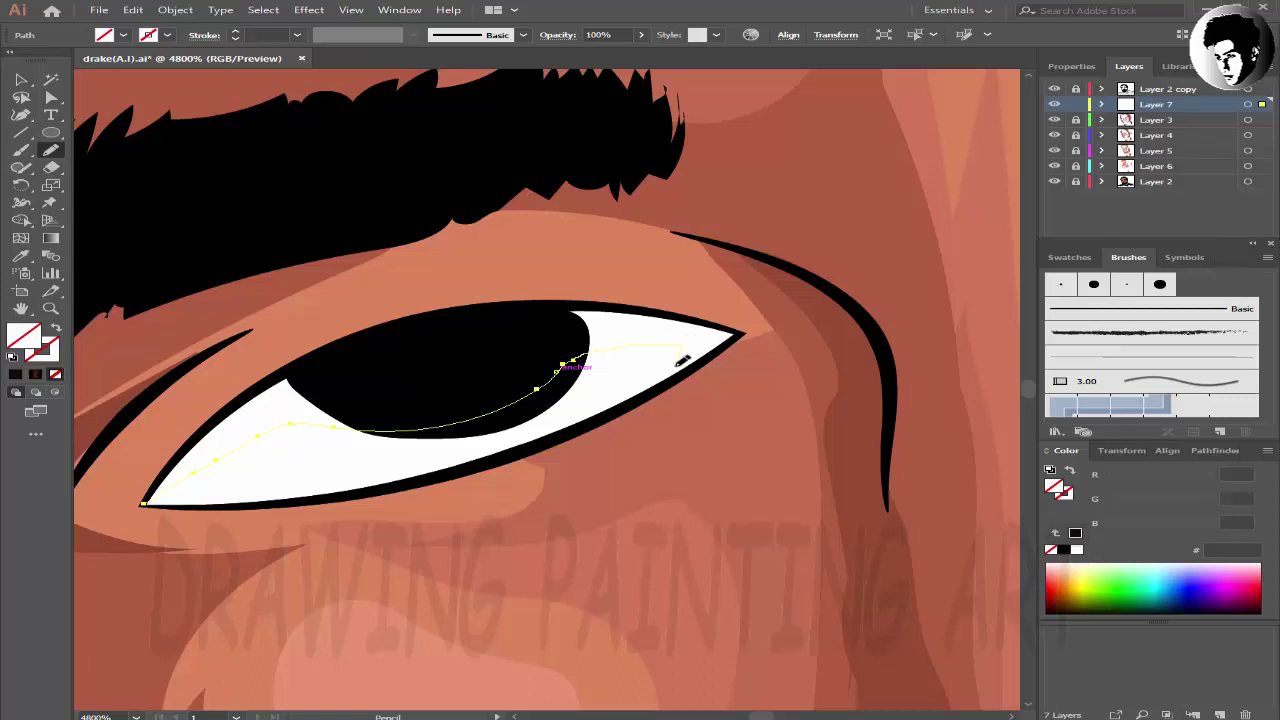
pyautogui.moveTo(734, 326); pyautogui.dragTo(738, 331)
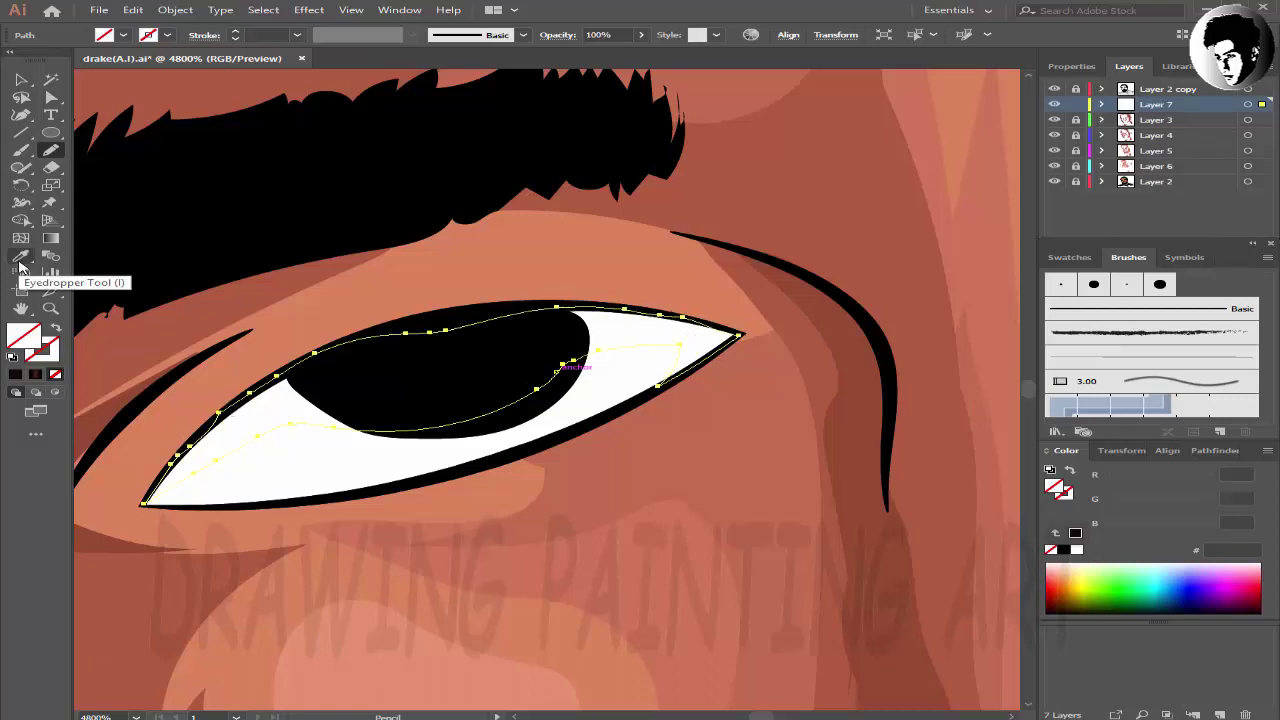
pyautogui.doubleClick(24, 336)
pyautogui.moveTo(1040, 460); pyautogui.dragTo(1040, 348)
pyautogui.click(831, 289)
pyautogui.click(818, 392)
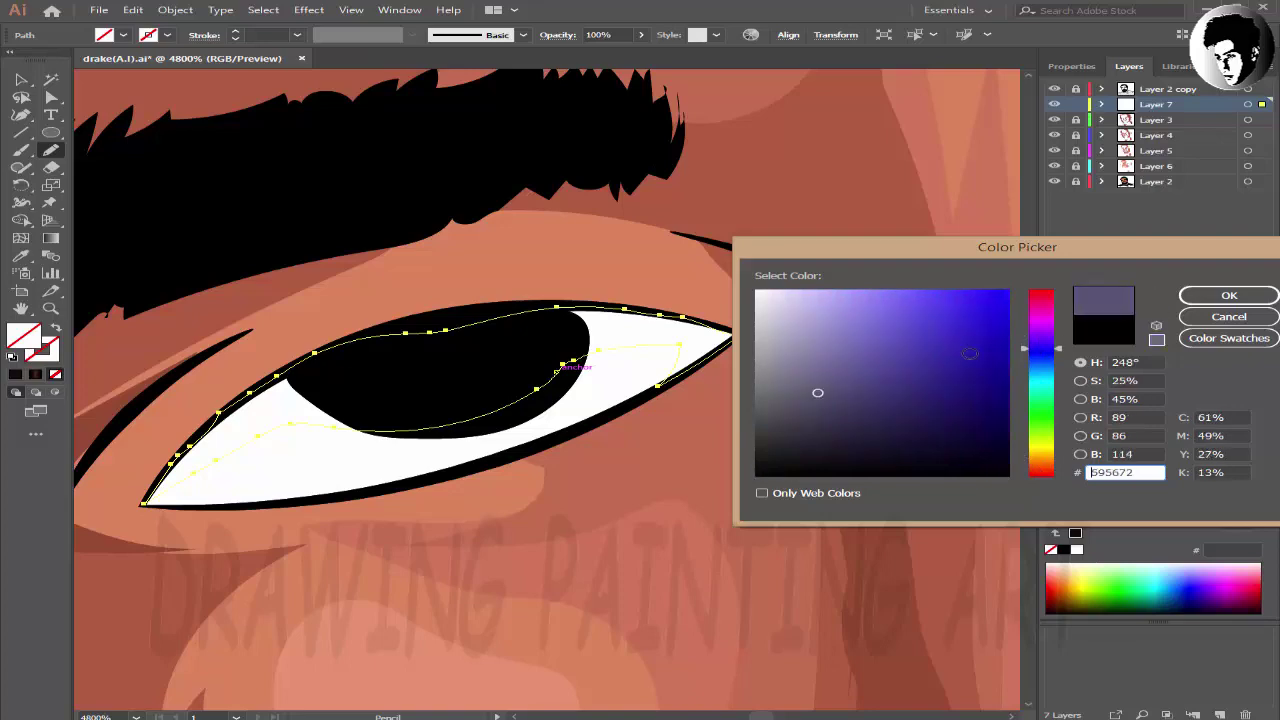
pyautogui.press('Return')
# - Add a small shadow shape at the eye's corner
pyautogui.press('v')
pyautogui.hotkey('ctrl', '0')
pyautogui.scroll(5, 347, 452)
pyautogui.scroll(-1, 716, 336)
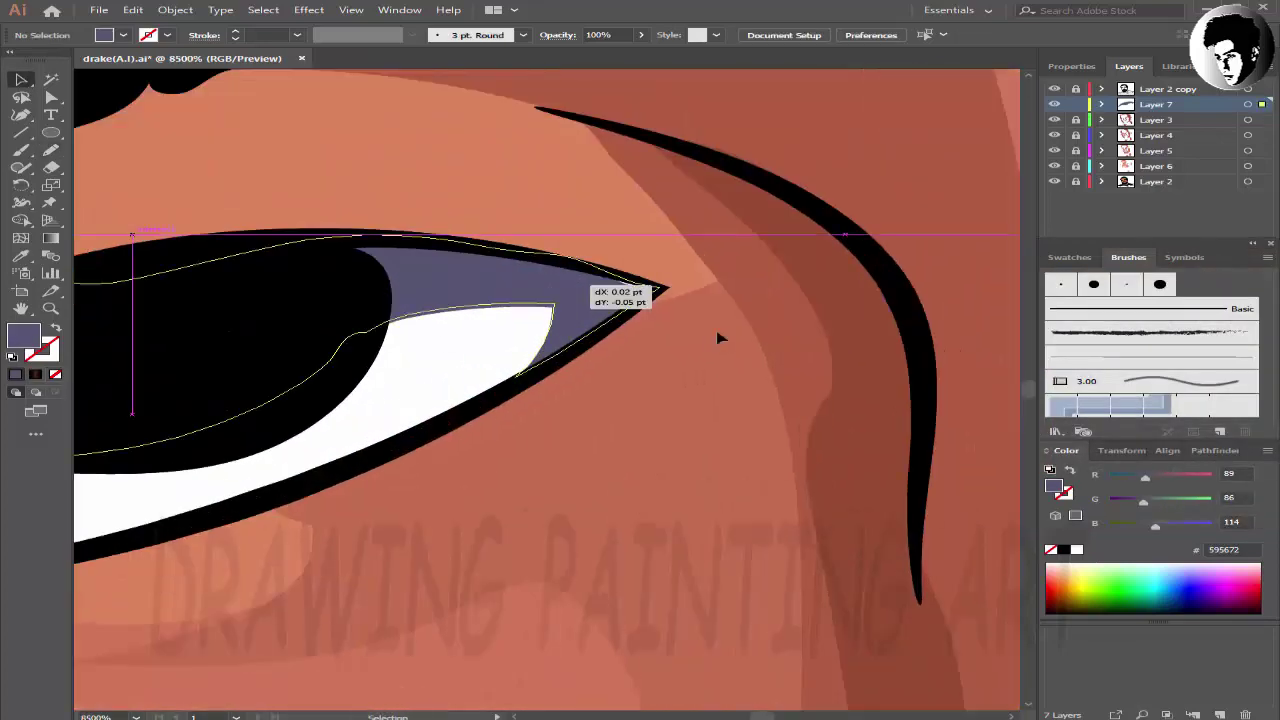
pyautogui.scroll(-3, 716, 336)
pyautogui.scroll(-2, 716, 336)
pyautogui.scroll(5, 716, 336)
pyautogui.press('n')
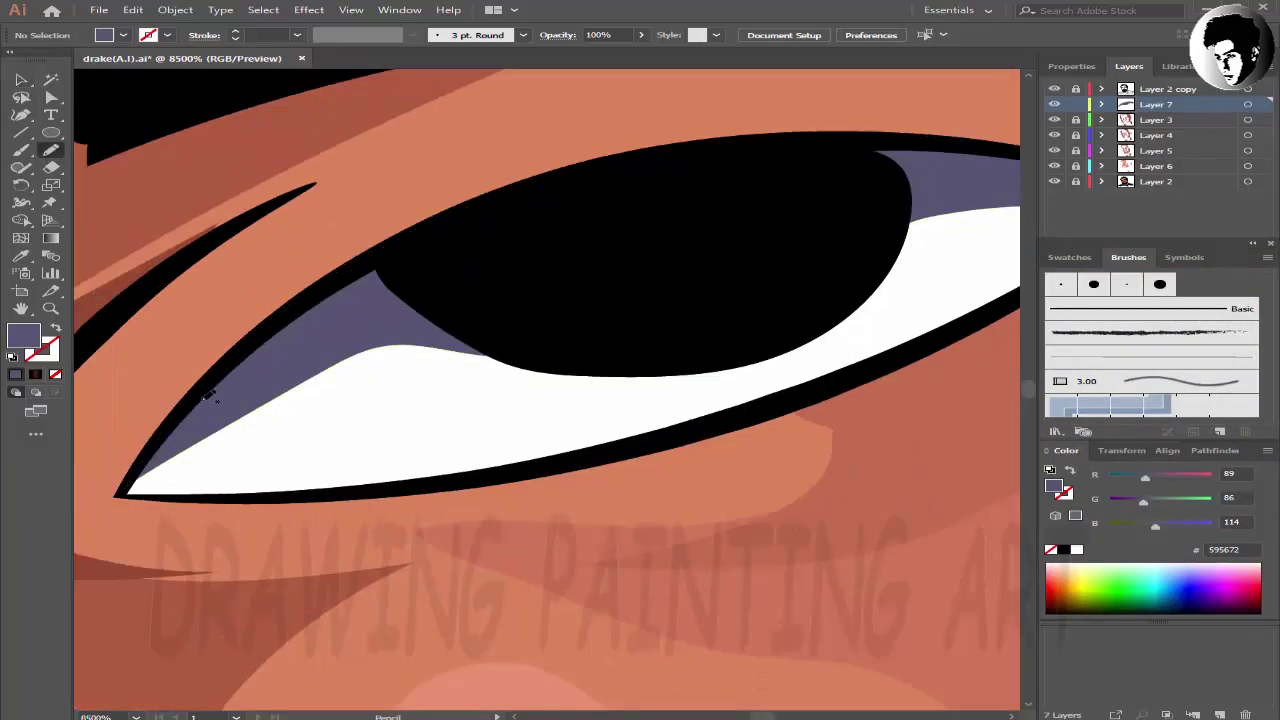
pyautogui.moveTo(312, 493); pyautogui.dragTo(185, 440)
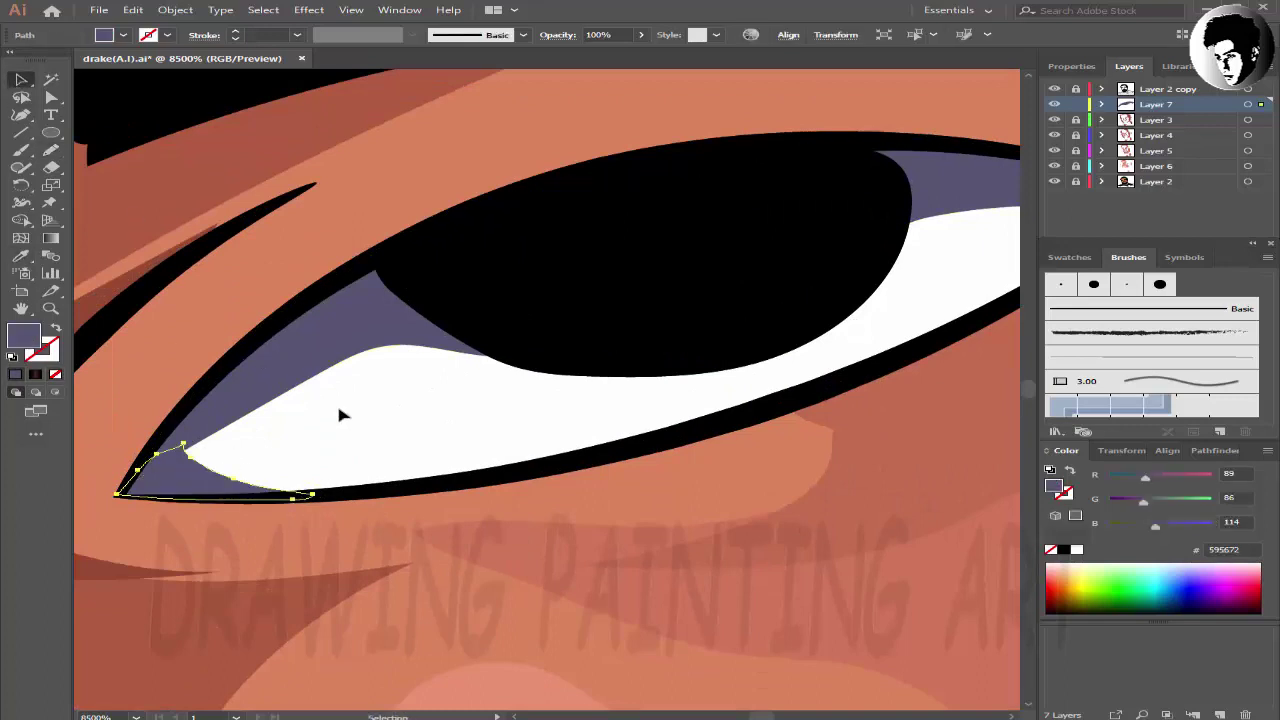
pyautogui.hotkey('ctrl', 'shift', 'a')
# - Add a shadow shape along the lower inner corner of the eye
pyautogui.scroll(-3, 340, 414)
pyautogui.scroll(3, 340, 414)
pyautogui.moveTo(326, 445); pyautogui.dragTo(372, 467)
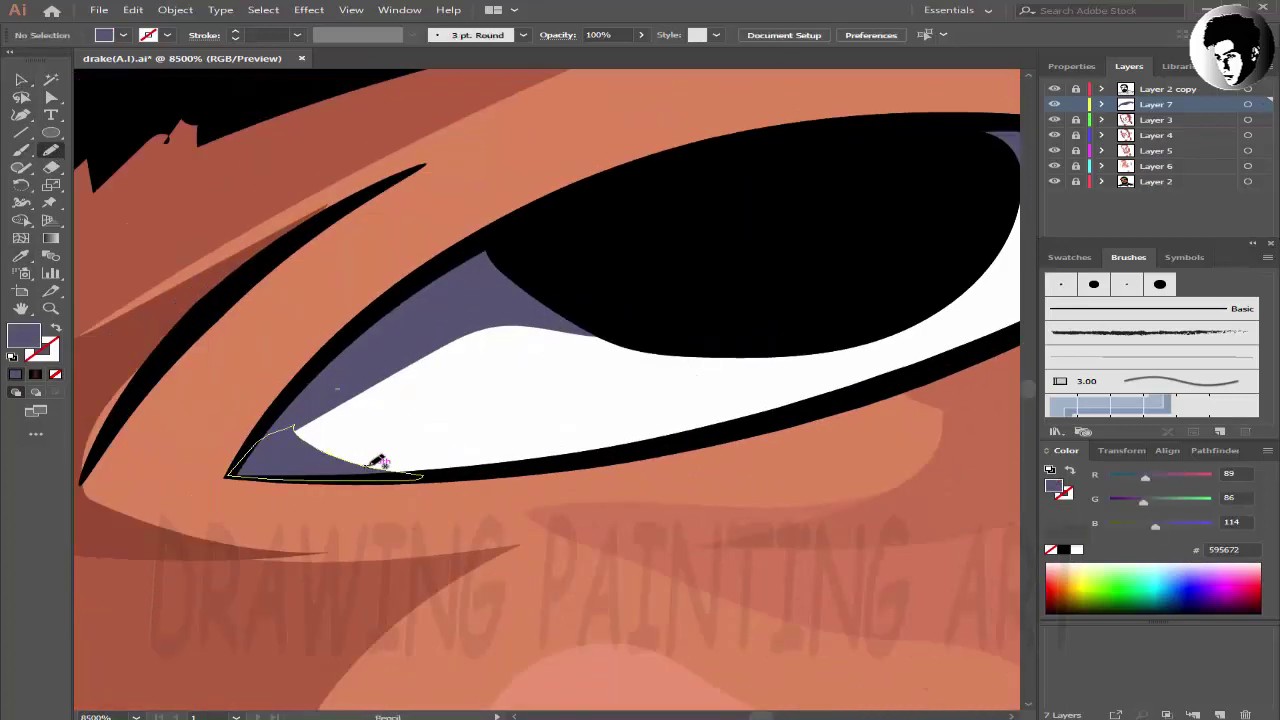
pyautogui.moveTo(368, 390); pyautogui.dragTo(366, 392)
pyautogui.hotkey('ctrl', 'shift', 'a')
pyautogui.press('v')
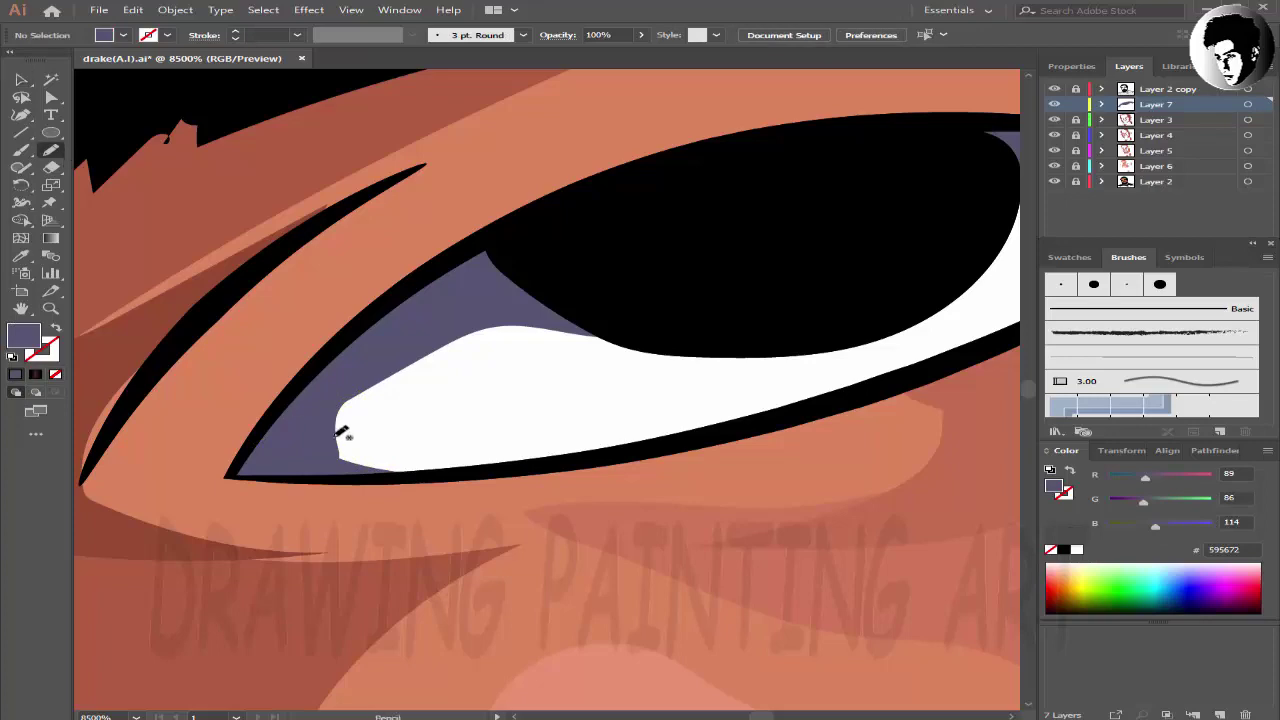
# - Recolour the eye shadow to a greyer, darker purple
pyautogui.press('v')
pyautogui.scroll(-5, 463, 432)
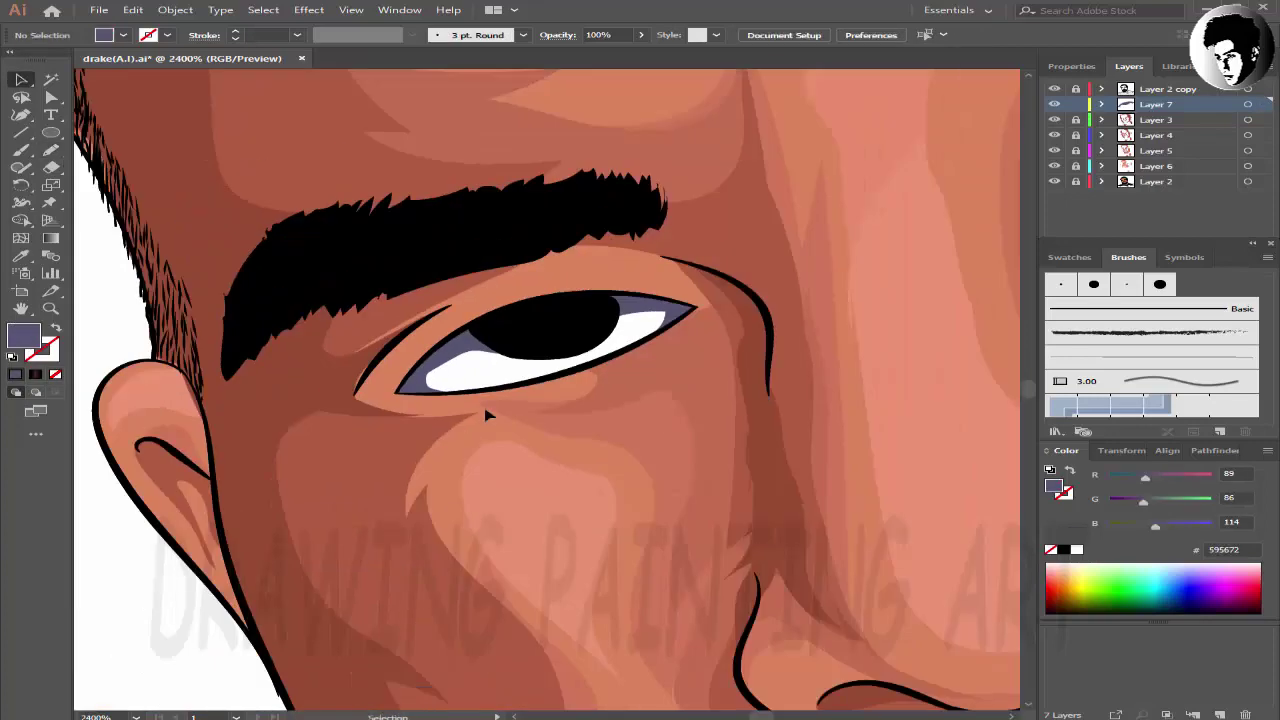
pyautogui.scroll(-2, 486, 414)
pyautogui.scroll(3, 559, 343)
pyautogui.scroll(3, 400, 380)
pyautogui.click(320, 385)
pyautogui.doubleClick(24, 335)
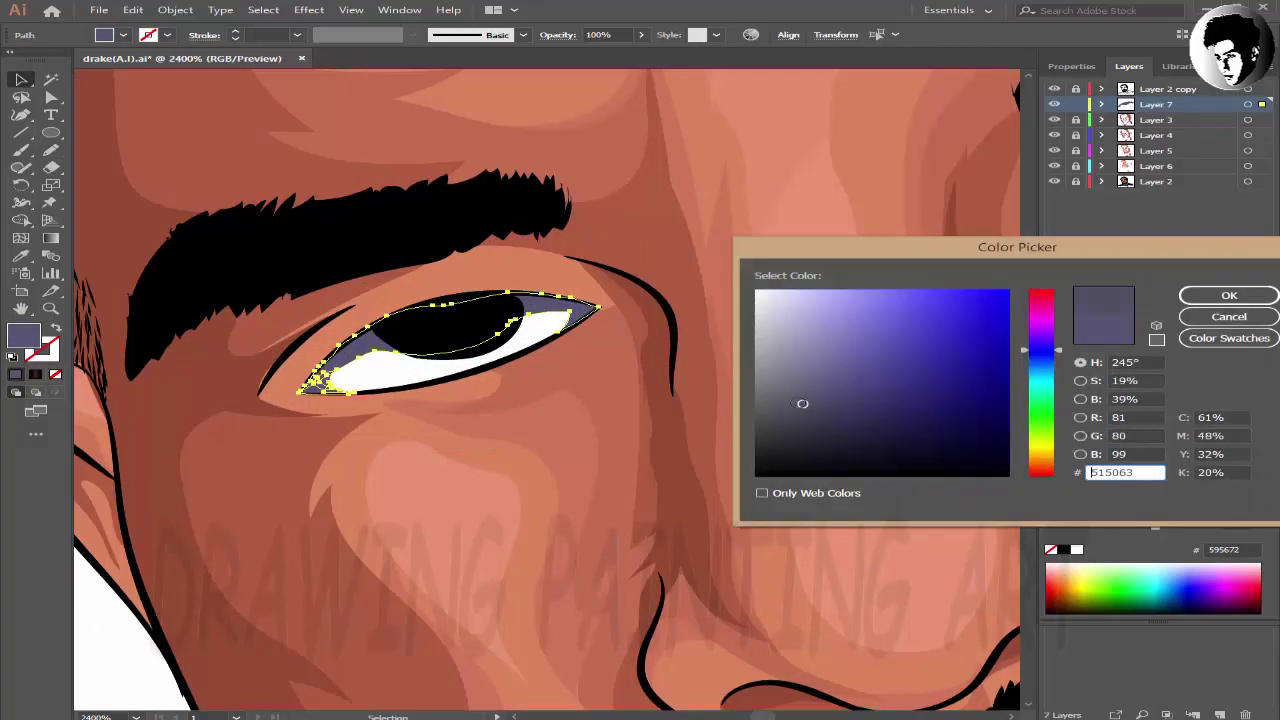
pyautogui.click(802, 397)
pyautogui.click(1229, 294)
pyautogui.doubleClick(24, 340)
pyautogui.click(1229, 294)
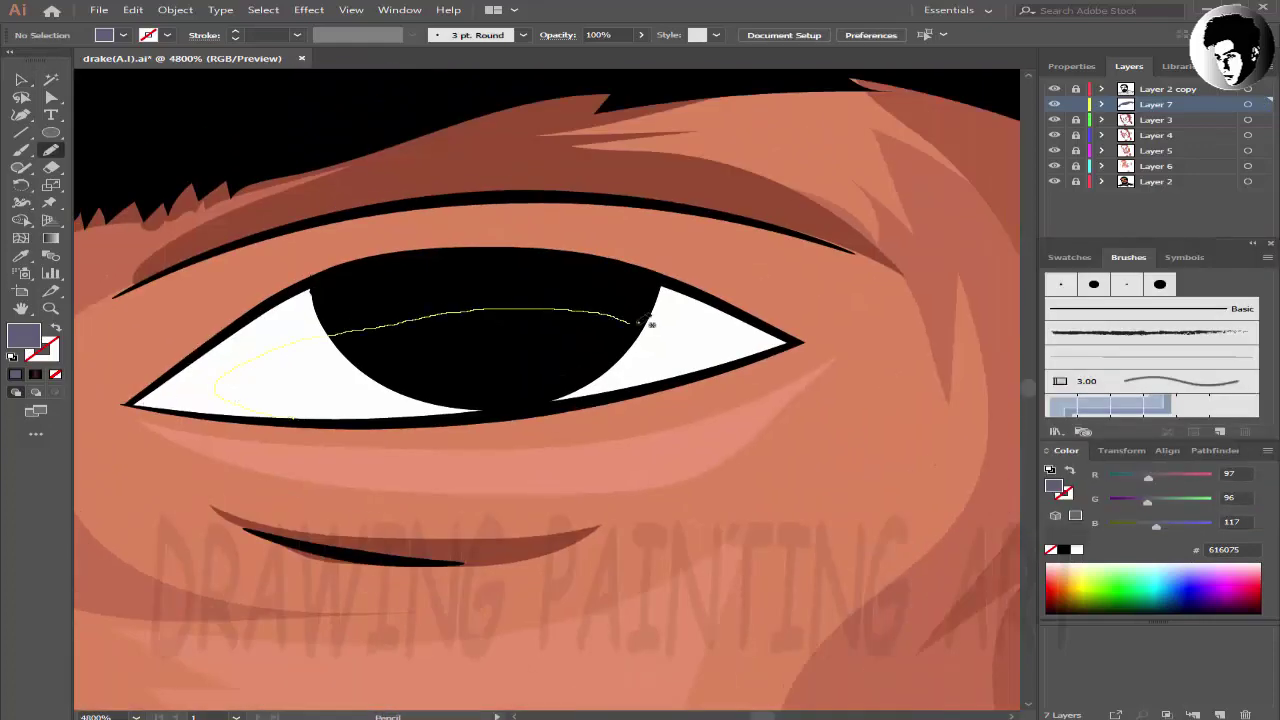
# - Draw a matching grey shadow shape across the upper white of the other eye
pyautogui.moveTo(716, 370); pyautogui.dragTo(797, 343)
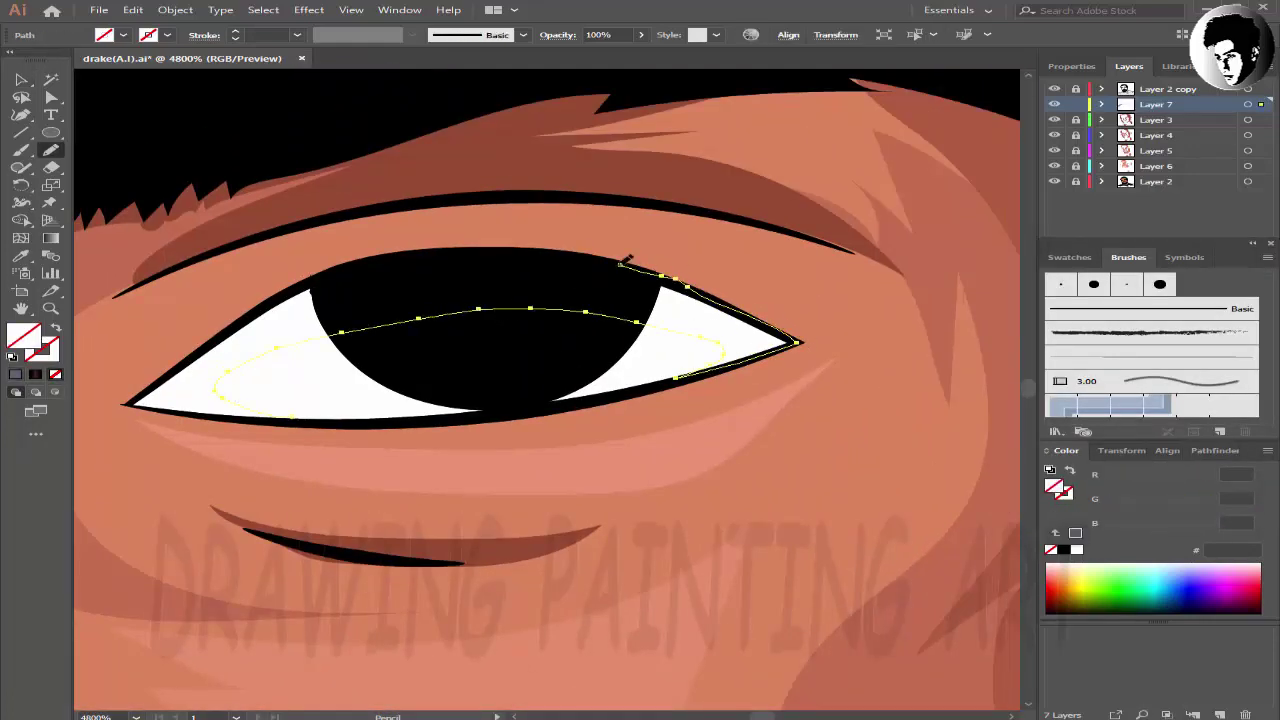
pyautogui.moveTo(280, 412); pyautogui.dragTo(272, 414)
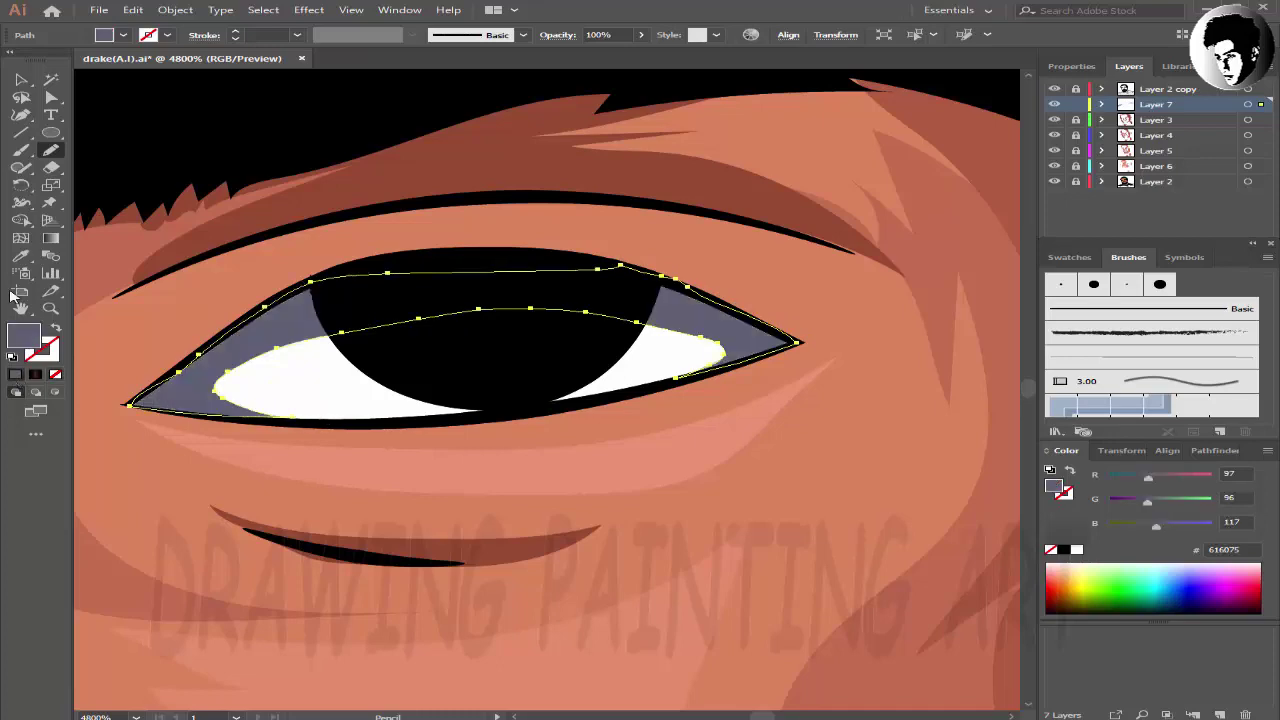
pyautogui.press('v')
pyautogui.hotkey('ctrl', 'shift', 'a')
pyautogui.scroll(-5, 200, 310)
pyautogui.scroll(3, 195, 308)
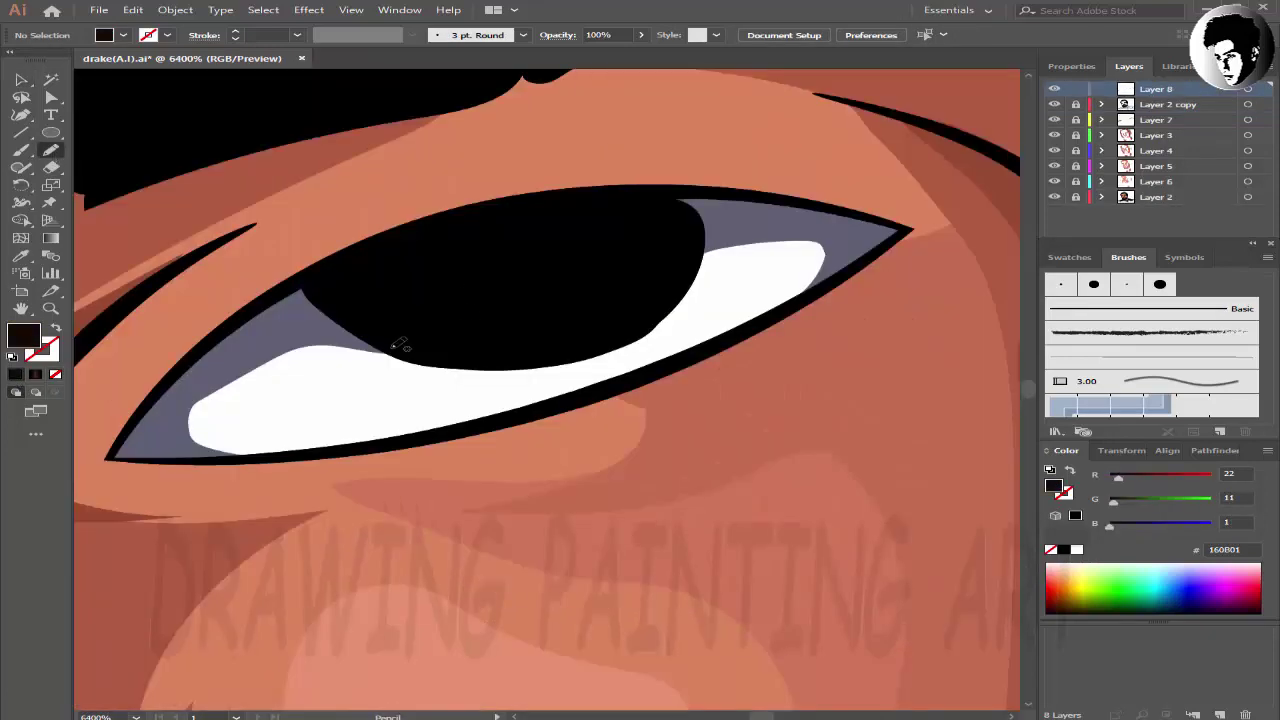
# - Draw dark brown shading shapes across both irises
pyautogui.moveTo(600, 276); pyautogui.dragTo(678, 260)
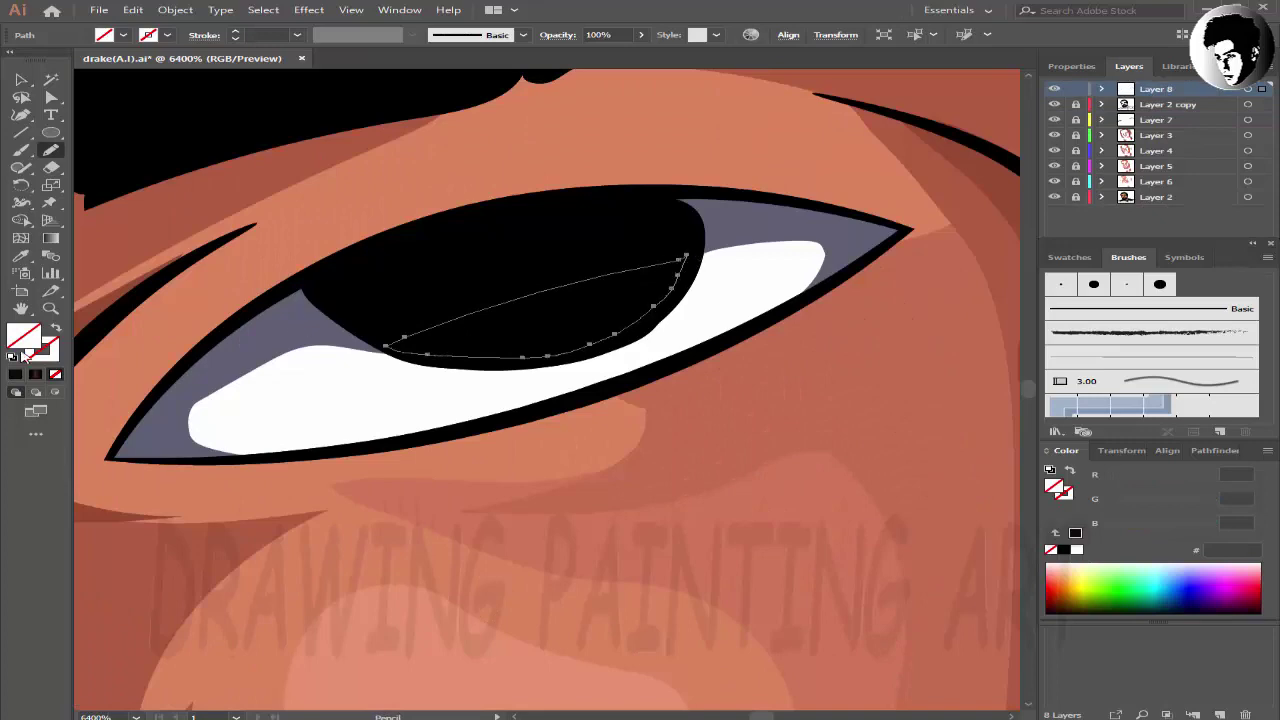
pyautogui.hotkey('shift', 'x')
pyautogui.press('v')
pyautogui.scroll(-5, 445, 294)
pyautogui.scroll(3, 445, 294)
pyautogui.doubleClick(24, 337)
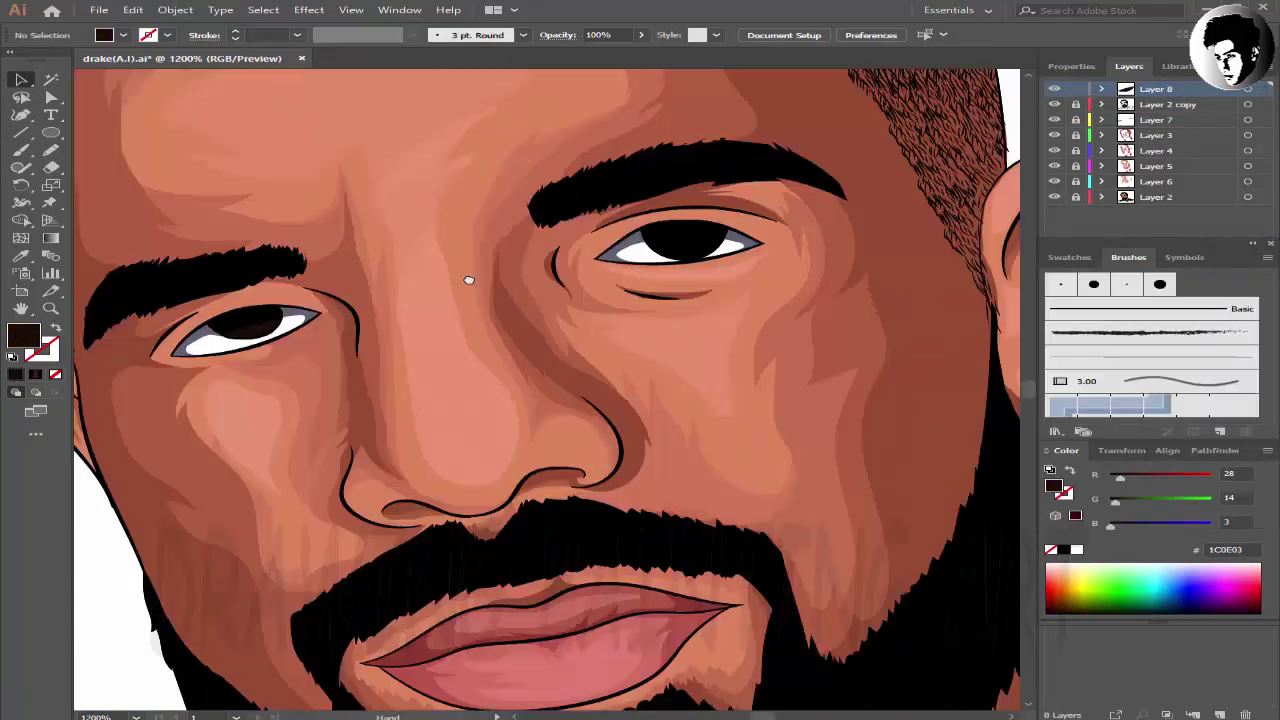
pyautogui.scroll(3, 468, 280)
pyautogui.moveTo(550, 366); pyautogui.dragTo(662, 362)
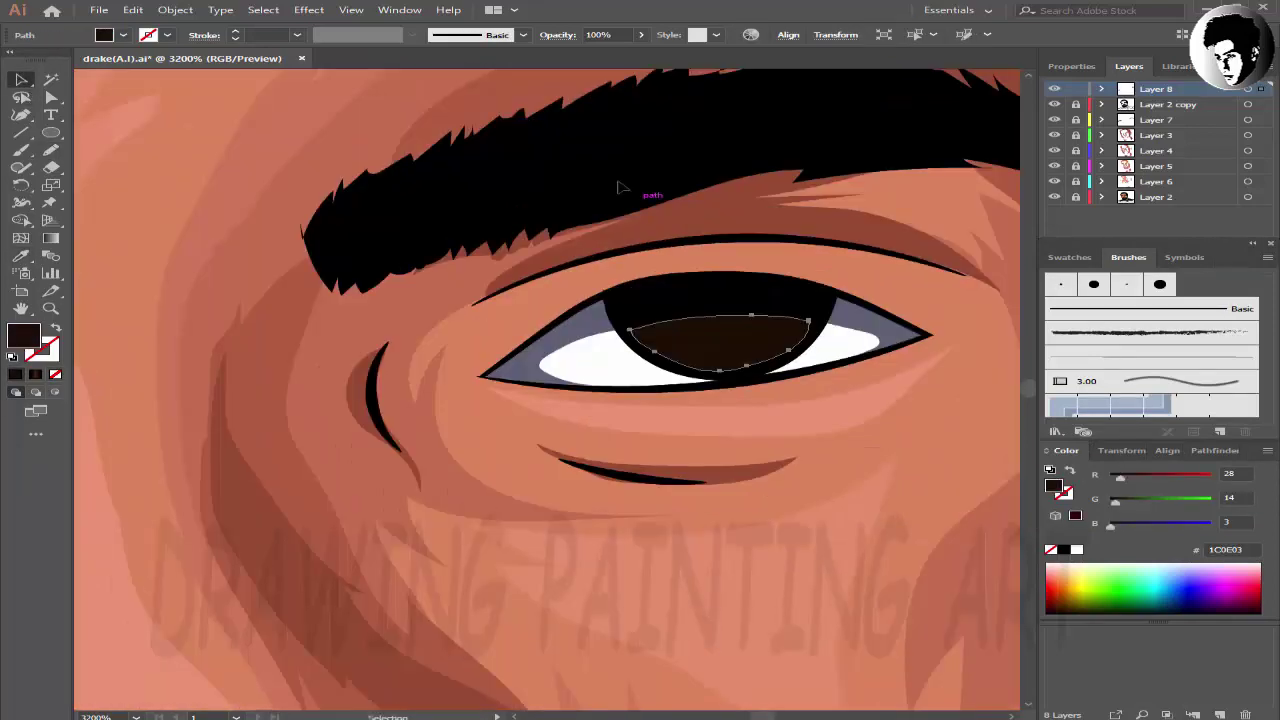
pyautogui.scroll(3, 607, 165)
pyautogui.scroll(3, 607, 165)
pyautogui.scroll(3, 607, 165)
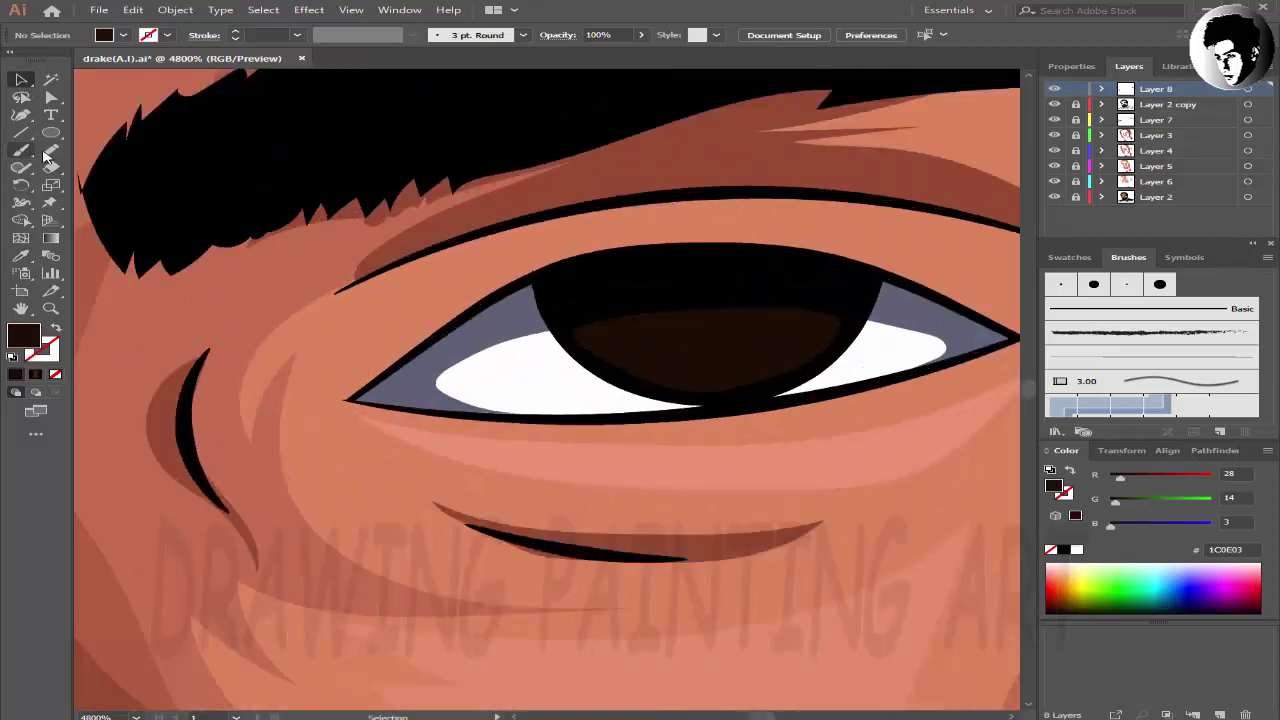
# - Draw a small pupil ellipse over the iris
pyautogui.press('l')
pyautogui.moveTo(663, 297)
pyautogui.mouseDown()
pyautogui.moveTo(741, 349)
pyautogui.moveTo(738, 330)
pyautogui.mouseUp()
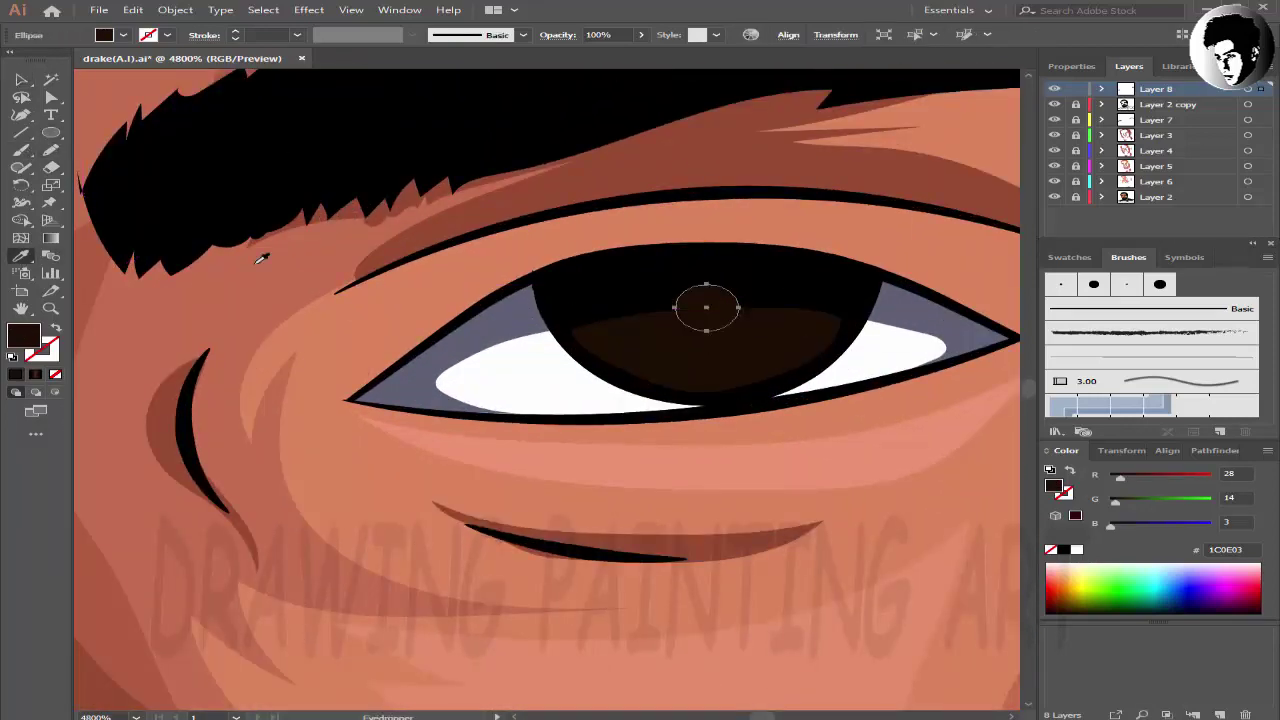
pyautogui.press('v')
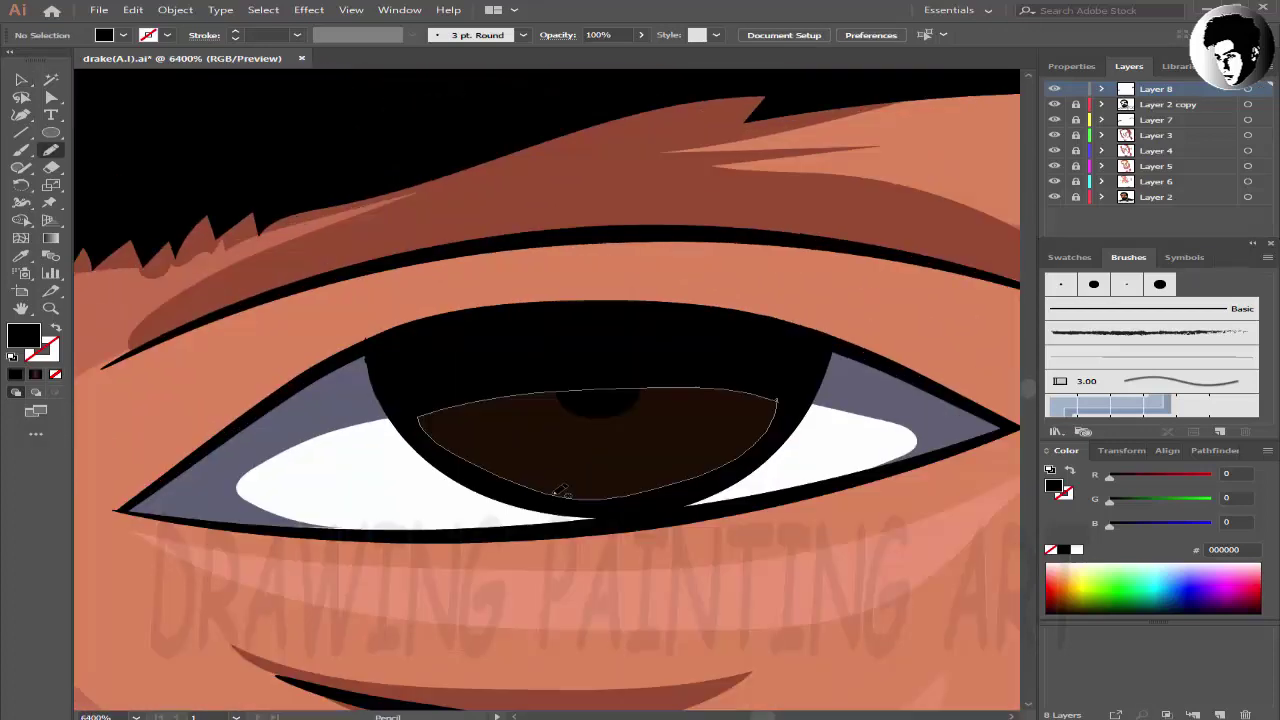
# - Add a lighter brown 3F220E reflection shape in the lower iris
pyautogui.moveTo(558, 490)
pyautogui.mouseDown()
pyautogui.moveTo(576, 481)
pyautogui.moveTo(542, 480)
pyautogui.mouseUp()
pyautogui.moveTo(712, 436); pyautogui.dragTo(708, 442)
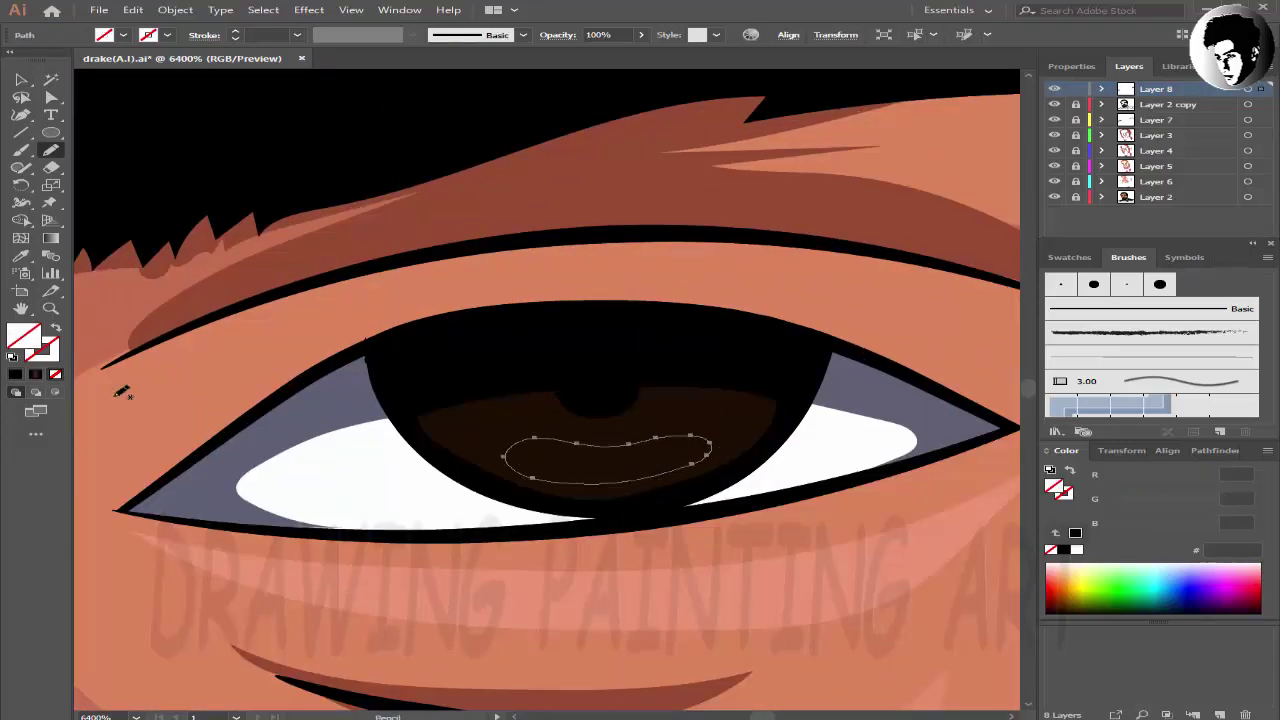
pyautogui.press('i')
pyautogui.click(600, 420)
pyautogui.doubleClick(24, 336)
pyautogui.press('Return')
pyautogui.press('n')
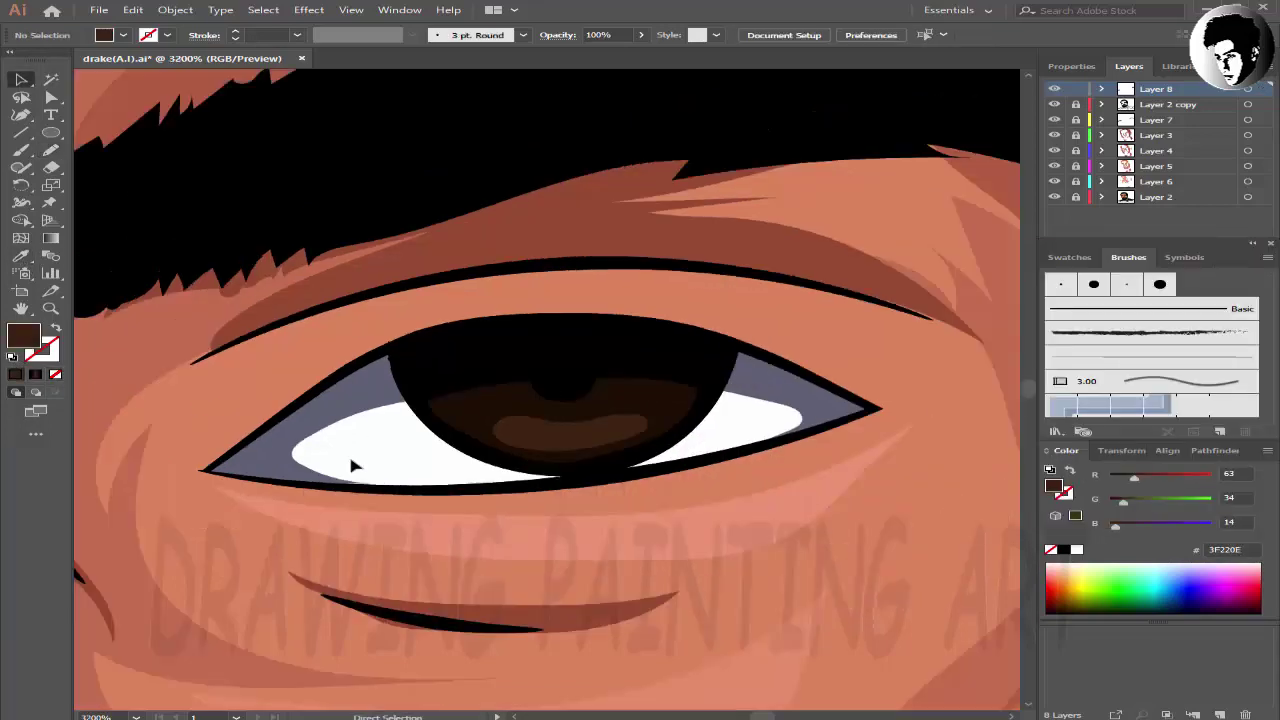
# - Add a matching 3F220E reflection in the other eye's lower iris
pyautogui.scroll(-5, 351, 463)
pyautogui.moveTo(680, 391); pyautogui.dragTo(414, 503)
pyautogui.scroll(5, 215, 444)
pyautogui.moveTo(215, 444); pyautogui.dragTo(85, 414)
pyautogui.moveTo(393, 540); pyautogui.dragTo(318, 511)
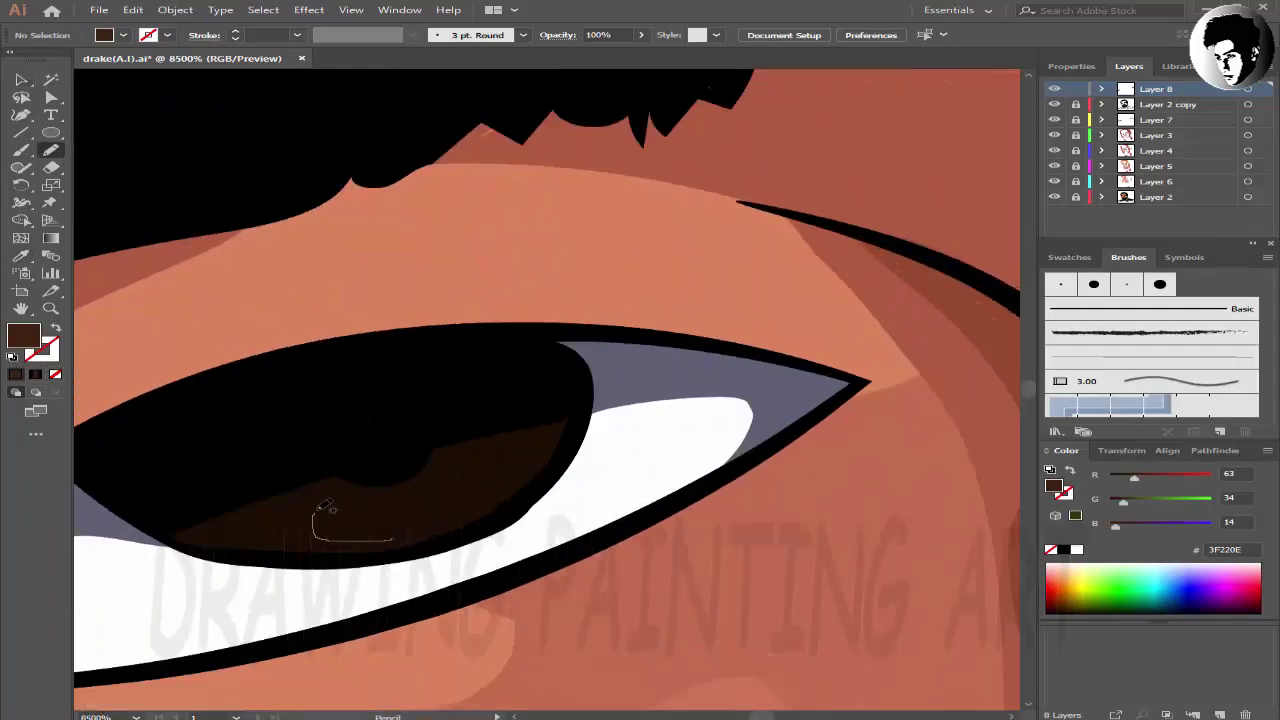
pyautogui.moveTo(438, 522); pyautogui.dragTo(393, 540)
pyautogui.press('v')
pyautogui.scroll(-3, 634, 443)
pyautogui.scroll(-3, 634, 443)
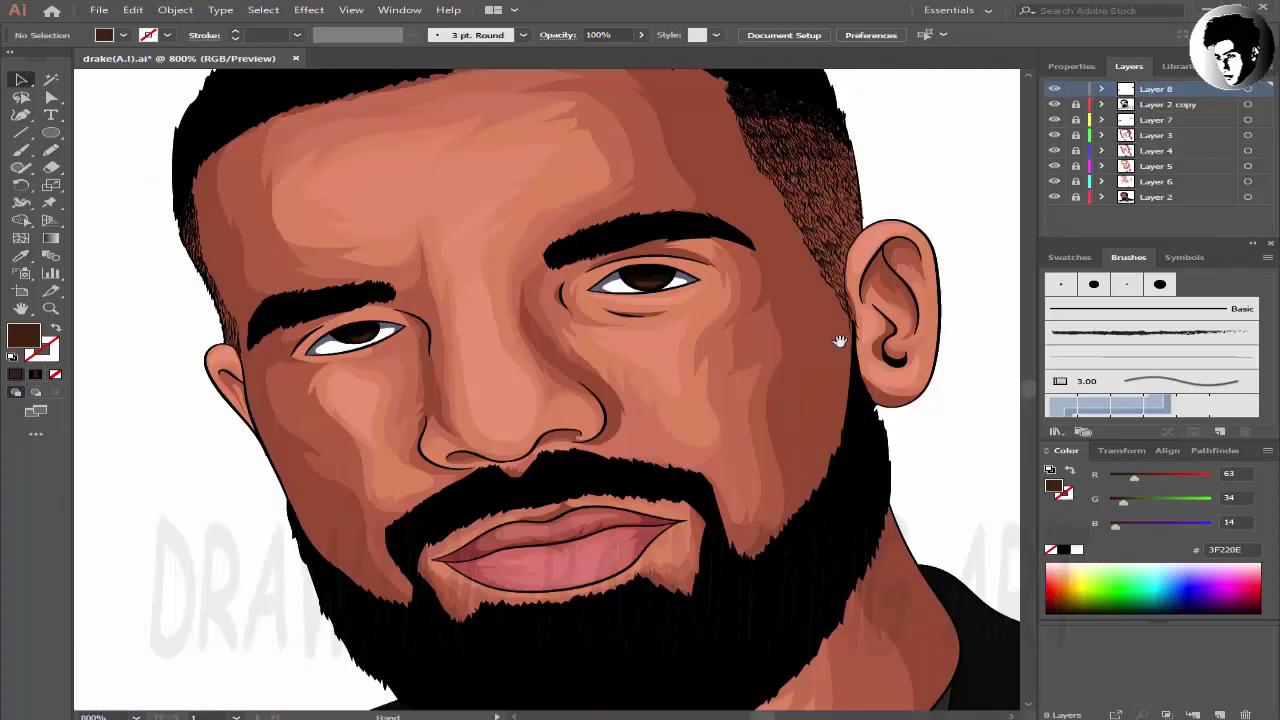
pyautogui.scroll(1, 251, 329)
pyautogui.scroll(3, 603, 391)
# - Pencil a jagged texture band along the hairline and fill it near-black 191919
pyautogui.scroll(-3, 137, 457)
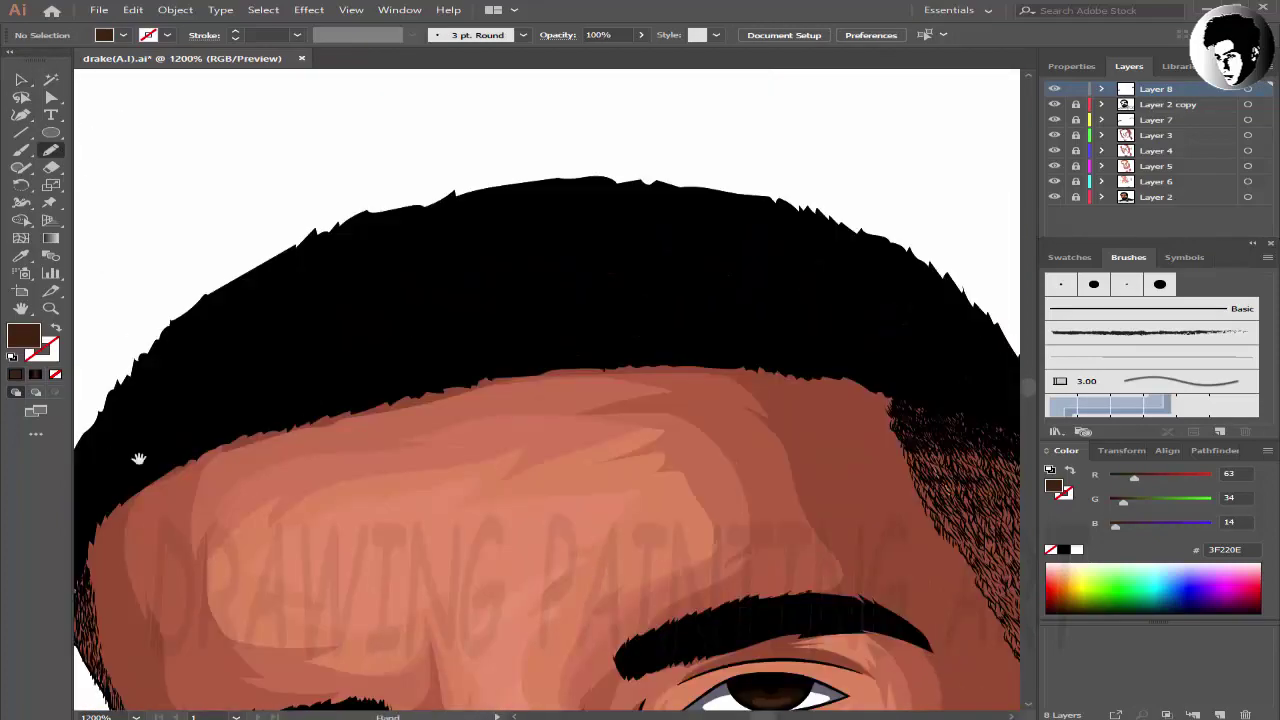
pyautogui.press('n')
pyautogui.moveTo(378, 150); pyautogui.dragTo(396, 130)
pyautogui.moveTo(396, 130); pyautogui.dragTo(131, 340)
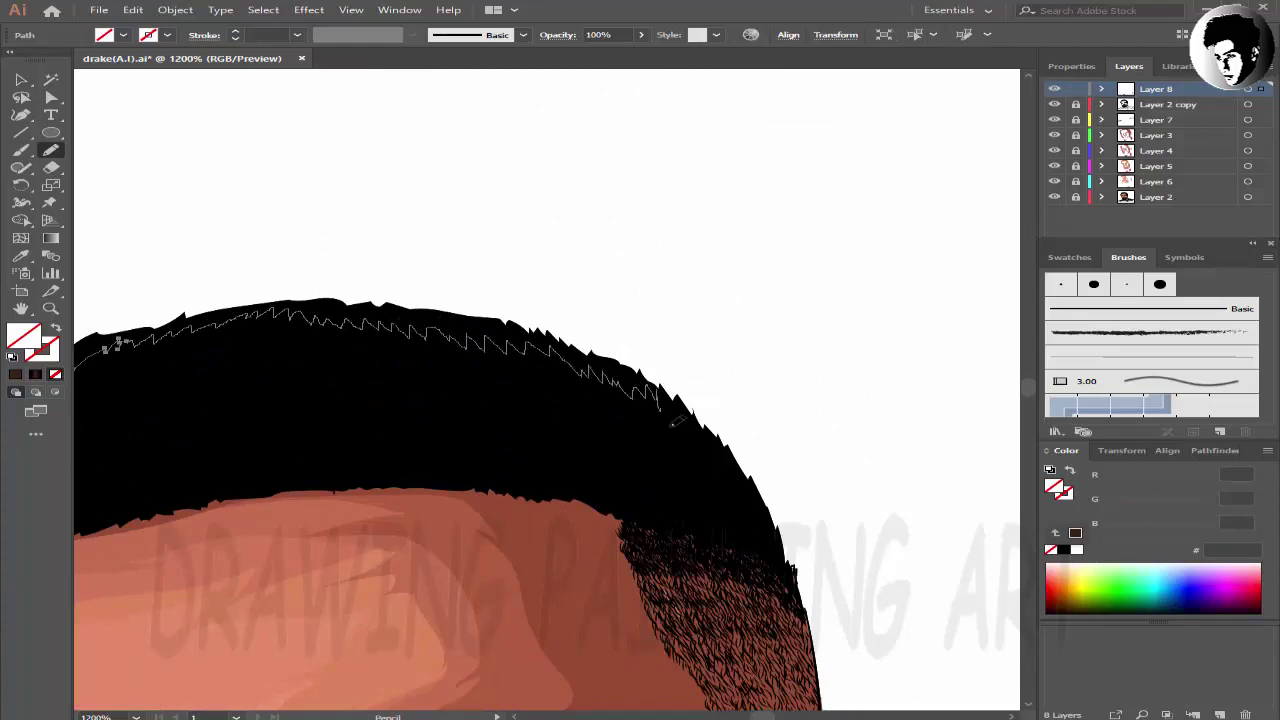
pyautogui.moveTo(117, 343); pyautogui.dragTo(240, 477)
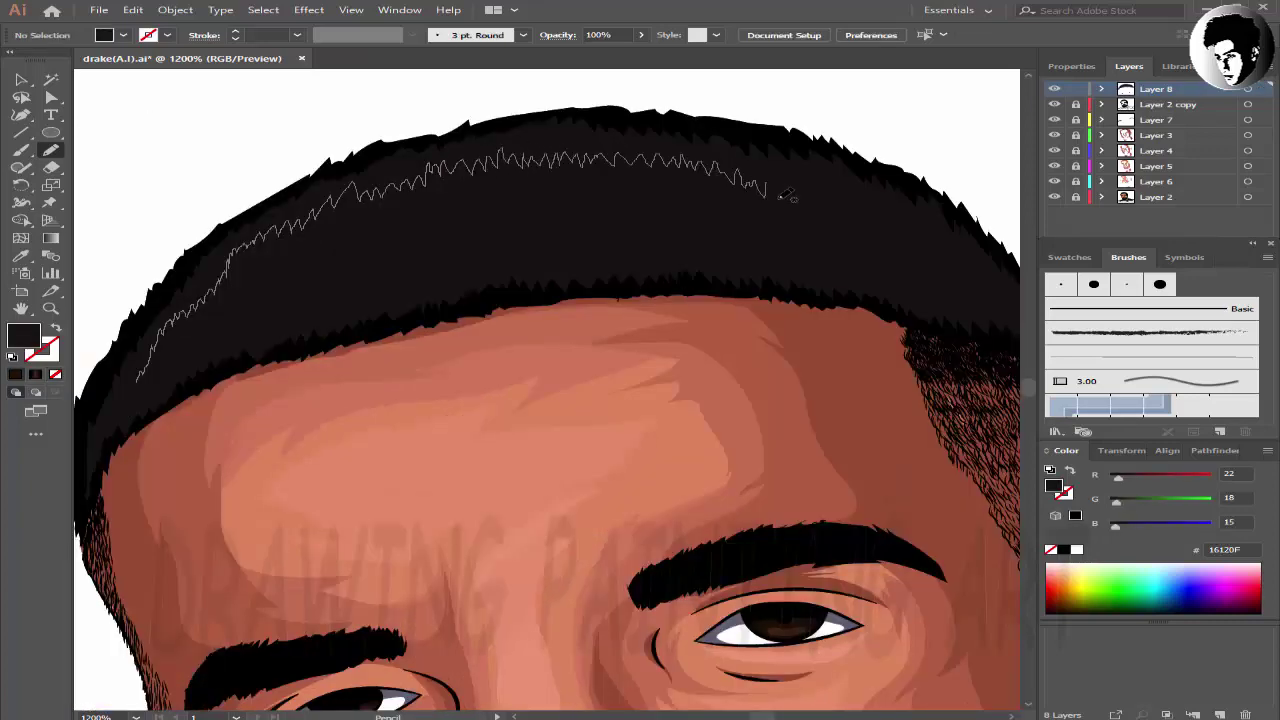
pyautogui.hscroll(-5, 815, 275)
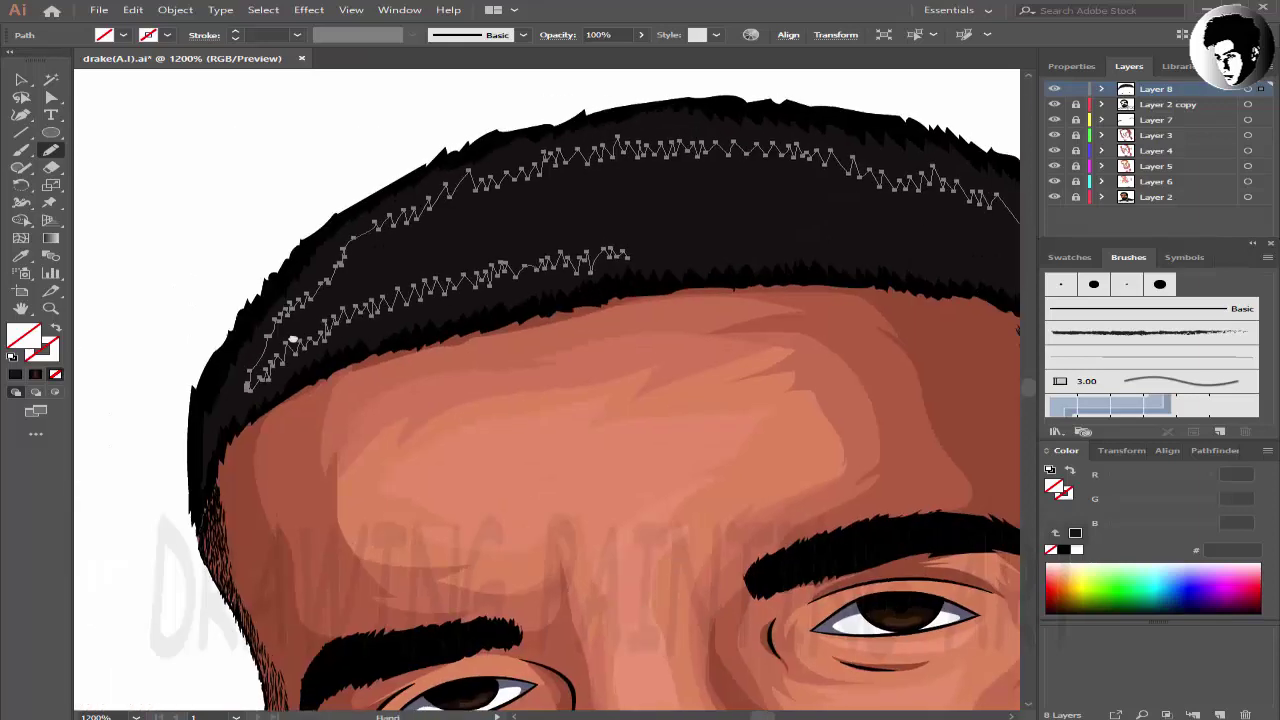
pyautogui.hscroll(5, 450, 280)
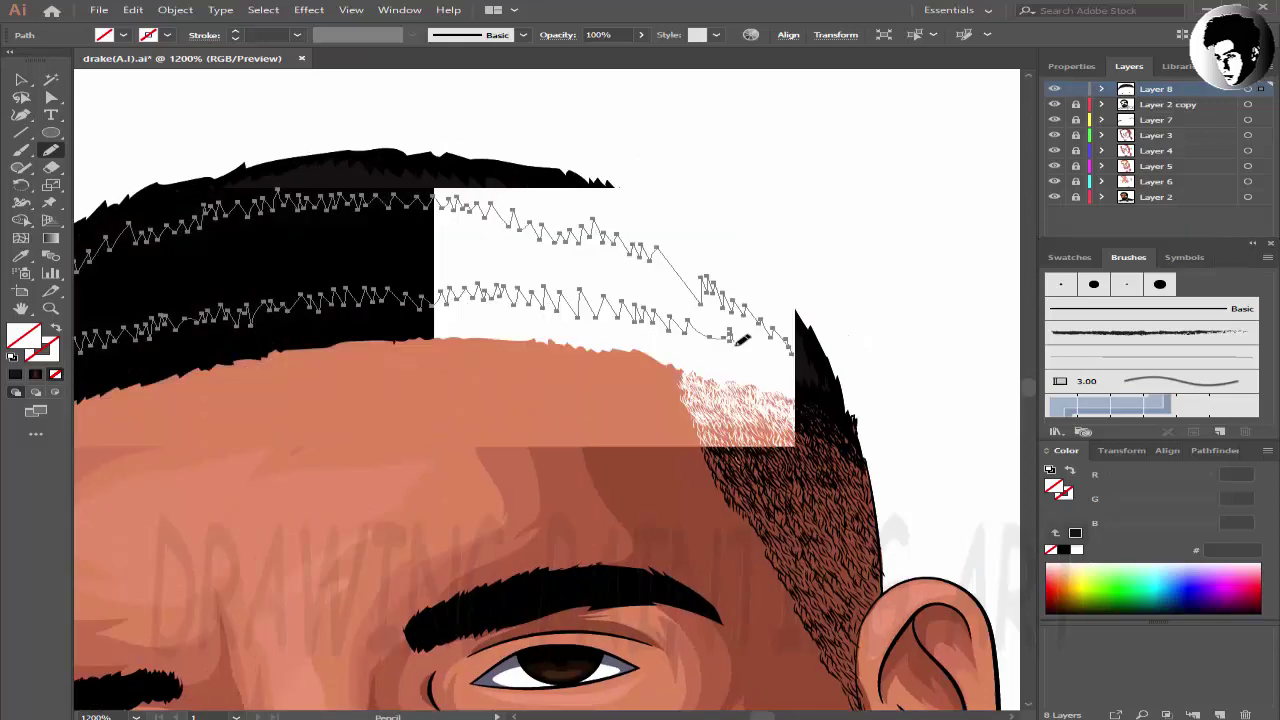
pyautogui.hscroll(-5, 546, 390)
pyautogui.press('i')
pyautogui.click(480, 190)
pyautogui.doubleClick(24, 337)
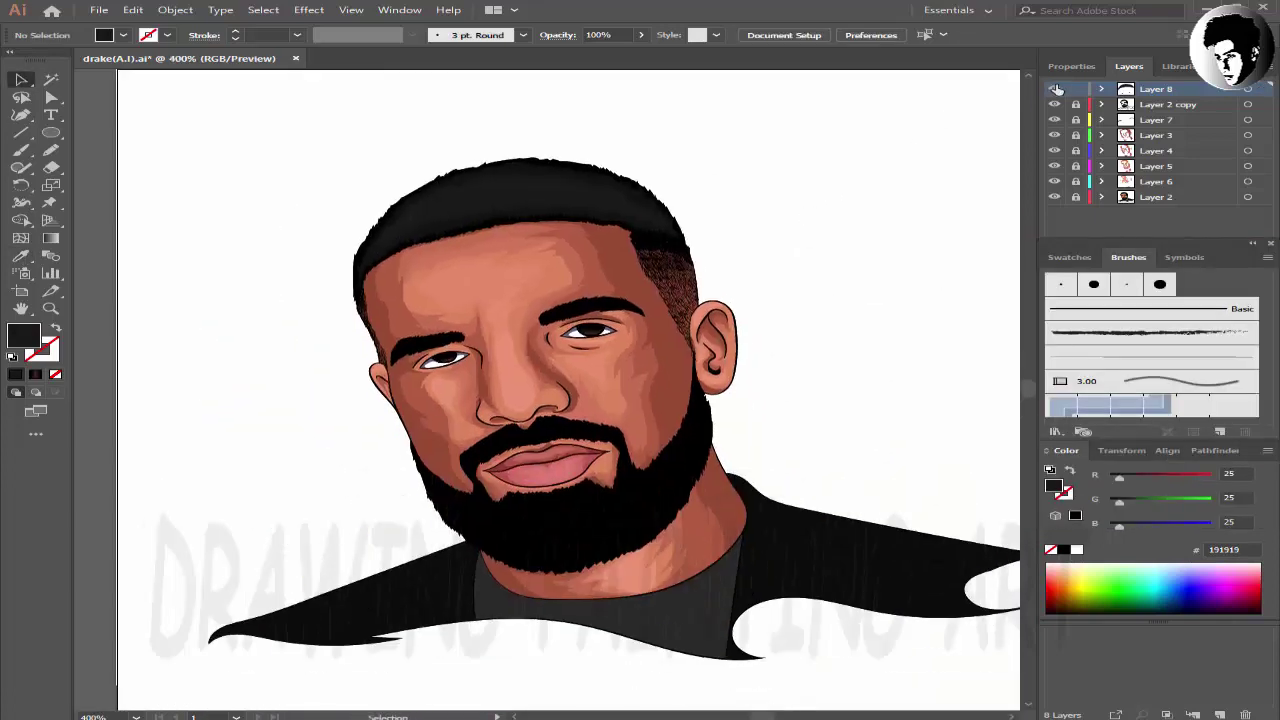
# - Toggle a layer's visibility on and off to compare the highlights
pyautogui.click(1054, 89)
pyautogui.click(1054, 89)
pyautogui.click(1054, 104)
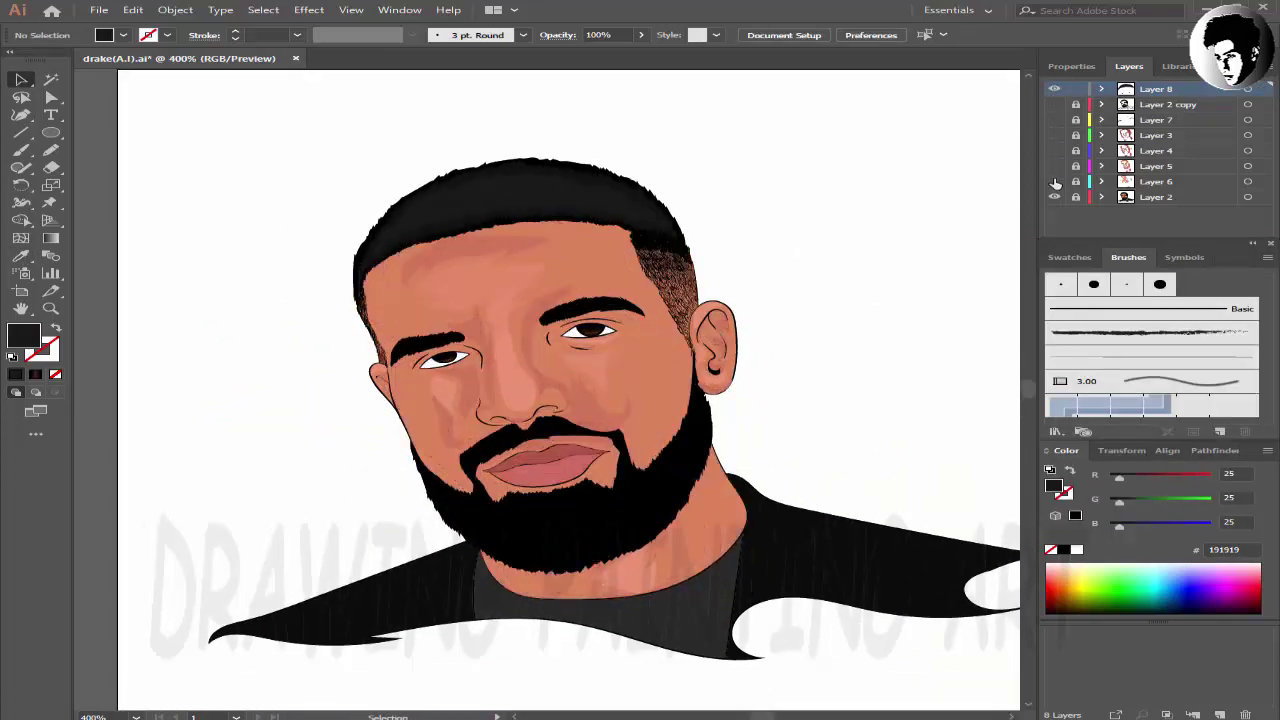
pyautogui.click(1054, 104)
pyautogui.click(1054, 104)
pyautogui.click(1054, 104)
pyautogui.scroll(4, 529, 409)
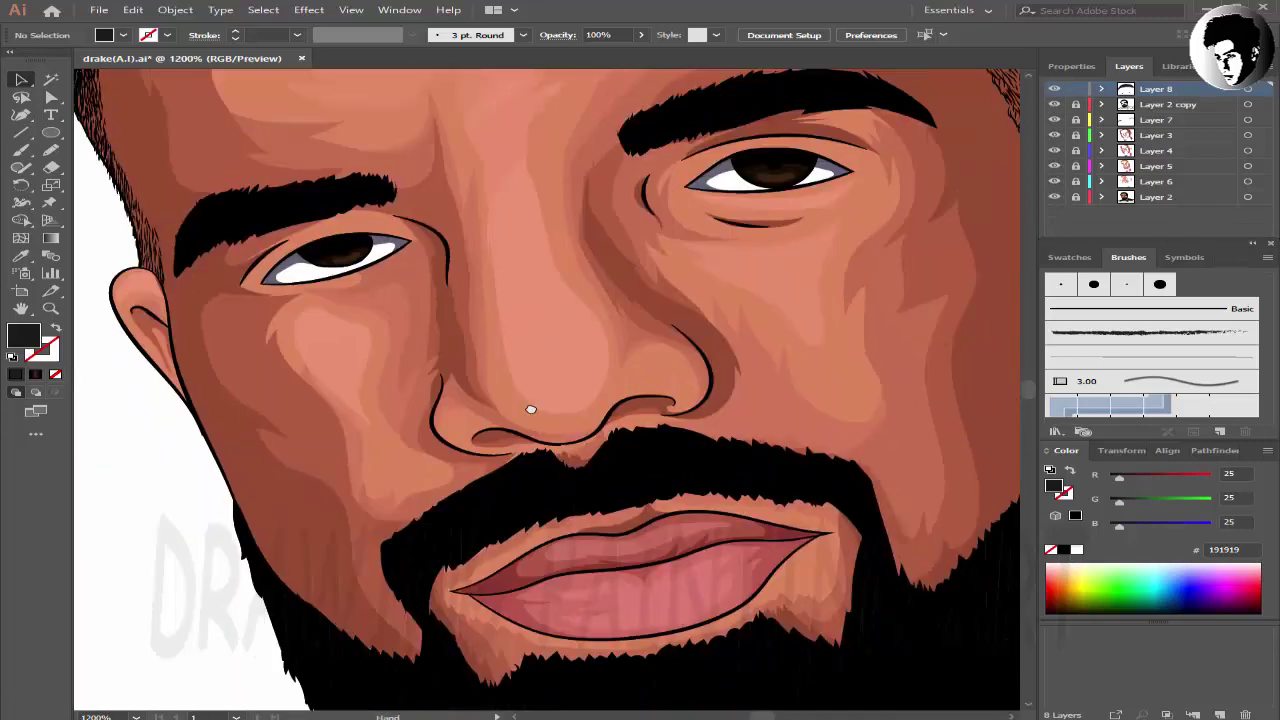
pyautogui.moveTo(529, 409); pyautogui.dragTo(546, 313)
# - Draw a highlight inside the first eyebrow and fill it with the hair's dark grey
pyautogui.press('n')
pyautogui.hotkey('ctrl', '+')
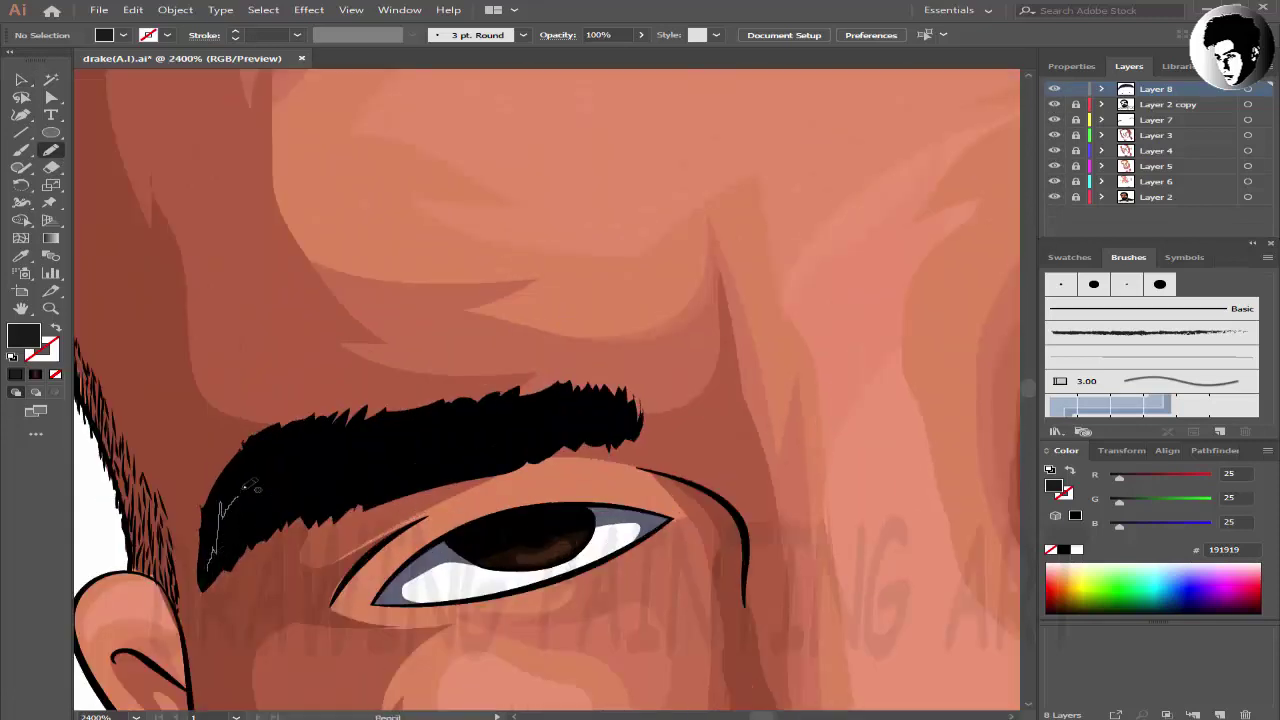
pyautogui.moveTo(255, 488)
pyautogui.mouseDown()
pyautogui.moveTo(315, 445)
pyautogui.moveTo(565, 400)
pyautogui.mouseUp()
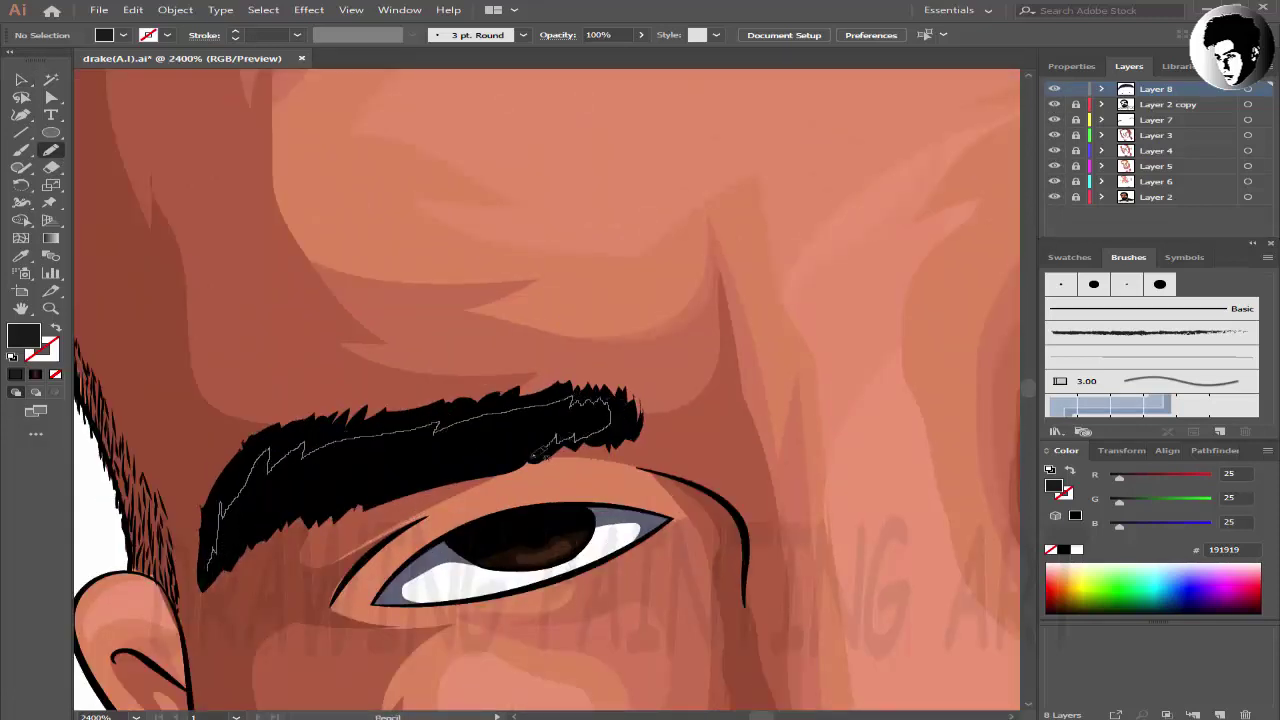
pyautogui.moveTo(255, 537); pyautogui.dragTo(240, 555)
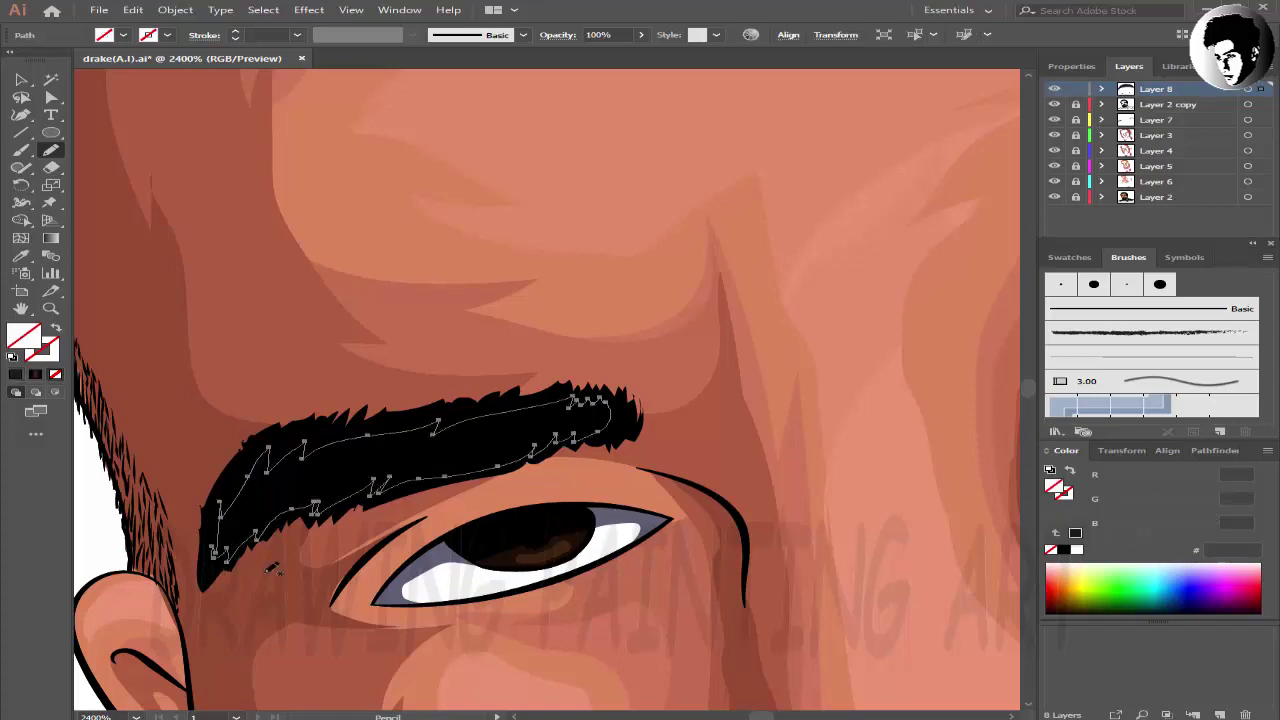
pyautogui.hotkey('shift', 'x')
pyautogui.hotkey('ctrl', '-')
pyautogui.hotkey('ctrl', '-')
pyautogui.hotkey('ctrl', '-')
pyautogui.press('i')
pyautogui.click(497, 262)
pyautogui.hotkey('ctrl', 'shift', 'a')
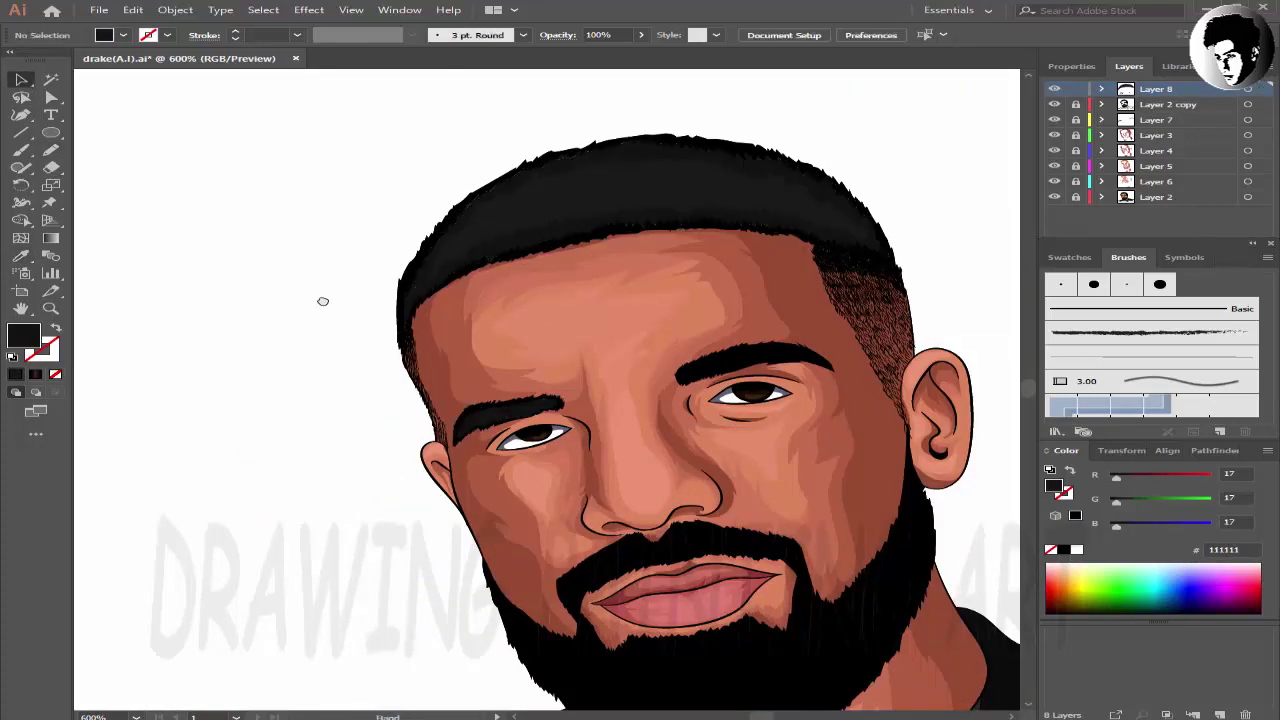
# - Add a matching dark 111111 highlight inside the other eyebrow
pyautogui.hotkey('ctrl', '+')
pyautogui.hotkey('ctrl', '+')
pyautogui.hotkey('ctrl', '+')
pyautogui.hotkey('ctrl', '+')
pyautogui.press('n')
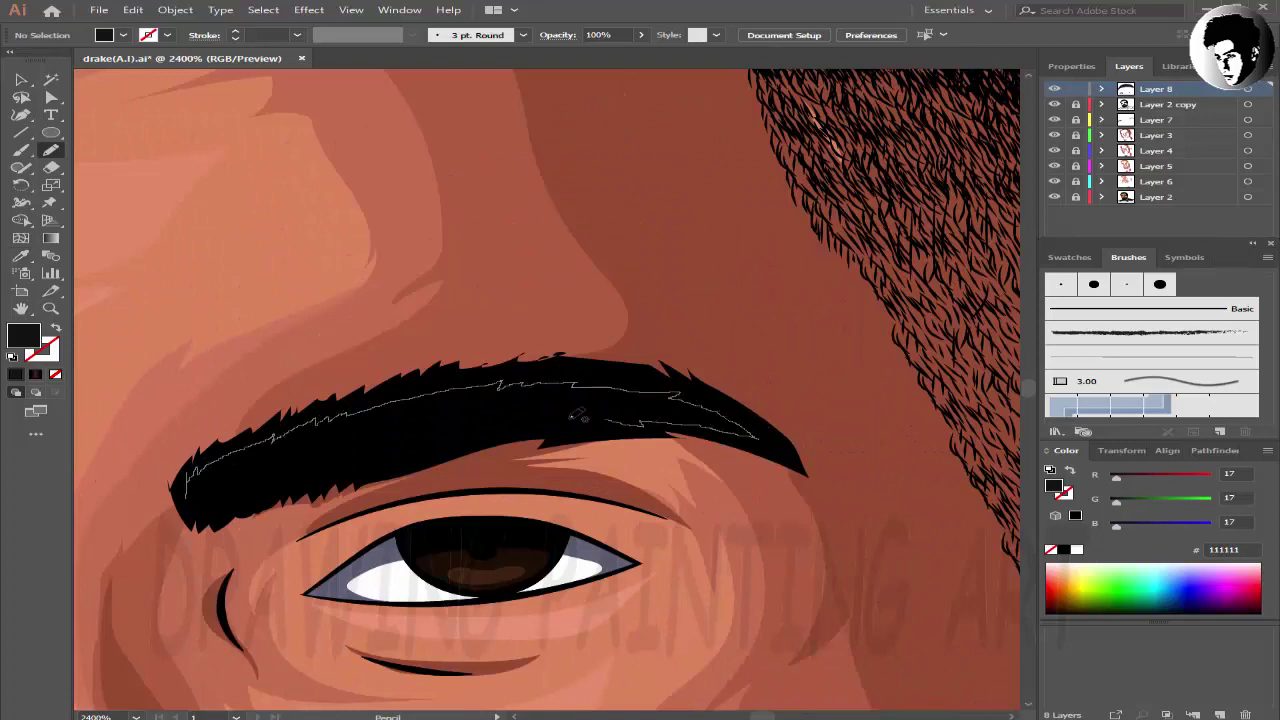
pyautogui.moveTo(368, 468); pyautogui.dragTo(198, 505)
pyautogui.hotkey('shift', 'x')
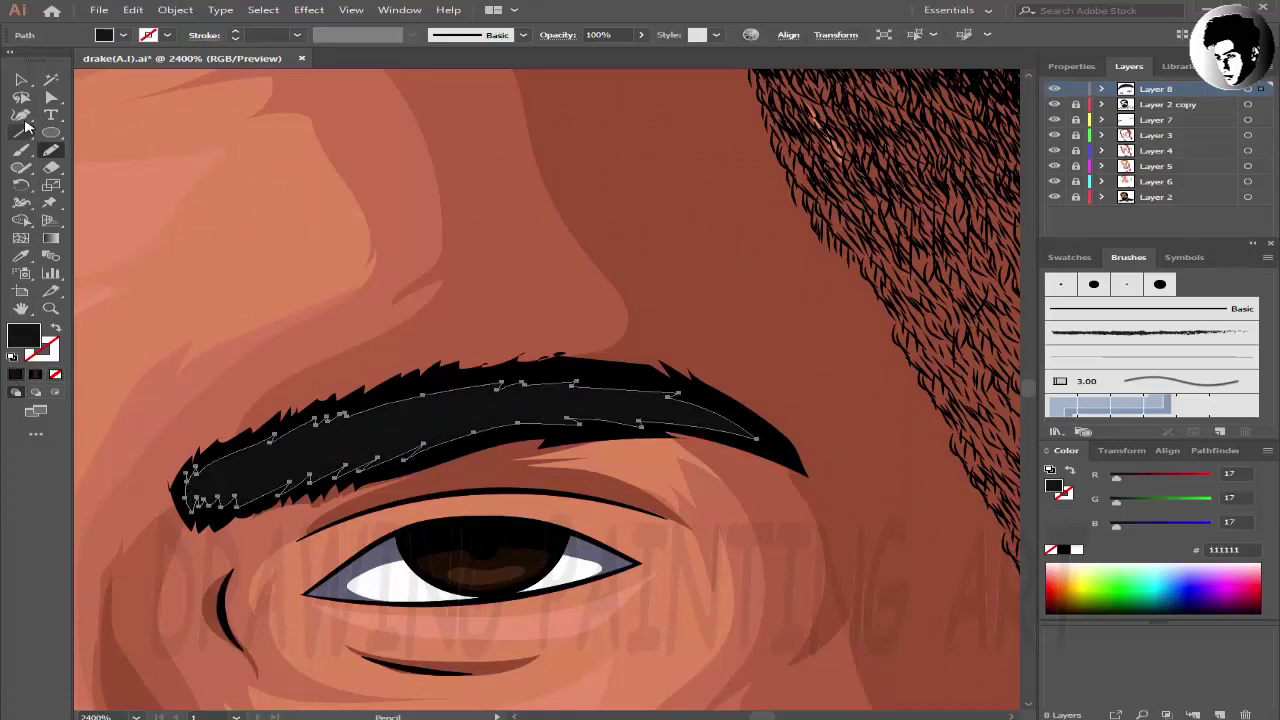
pyautogui.hotkey('ctrl', 'shift', 'a')
pyautogui.hotkey('ctrl', '-')
pyautogui.hotkey('ctrl', '-')
# - Zoom in on the moustache and mouth with the Pencil tool ready
pyautogui.scroll(-3, 197, 285)
pyautogui.hotkey('ctrl', '+')
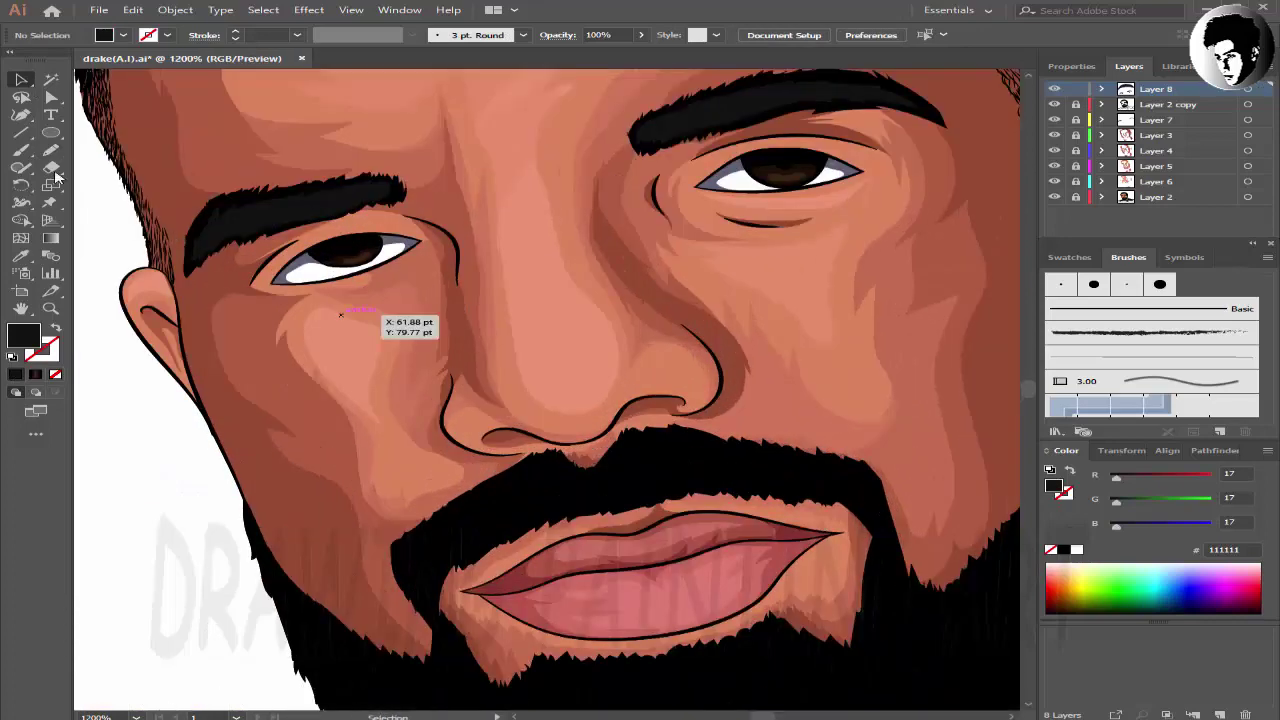
pyautogui.hotkey('ctrl', '+')
pyautogui.hotkey('ctrl', '+')
pyautogui.press('n')
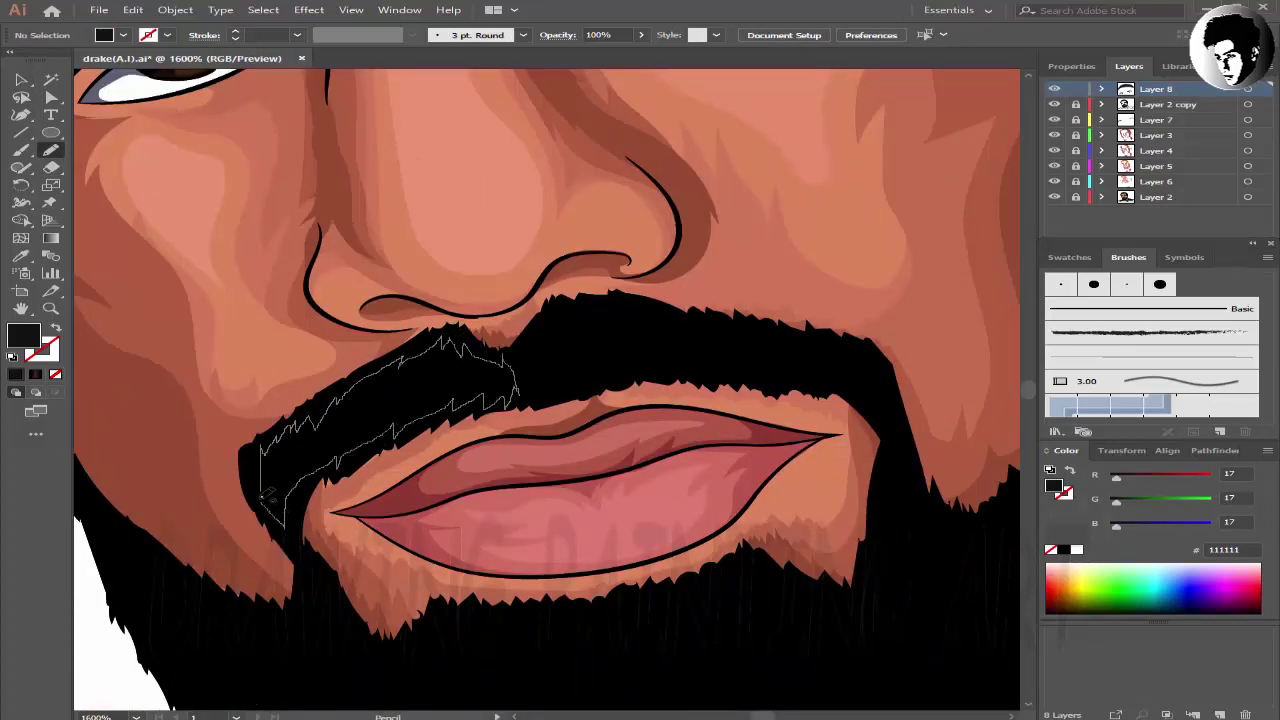
# - Trace jagged Pencil shapes along the left and top edges of the mustache
pyautogui.moveTo(268, 494); pyautogui.dragTo(262, 470)
pyautogui.hotkey('ctrl', 'shift', 'a')
pyautogui.hotkey('ctrl', '-')
pyautogui.hotkey('ctrl', '-')
pyautogui.hotkey('ctrl', '+')
pyautogui.hotkey('ctrl', '+')
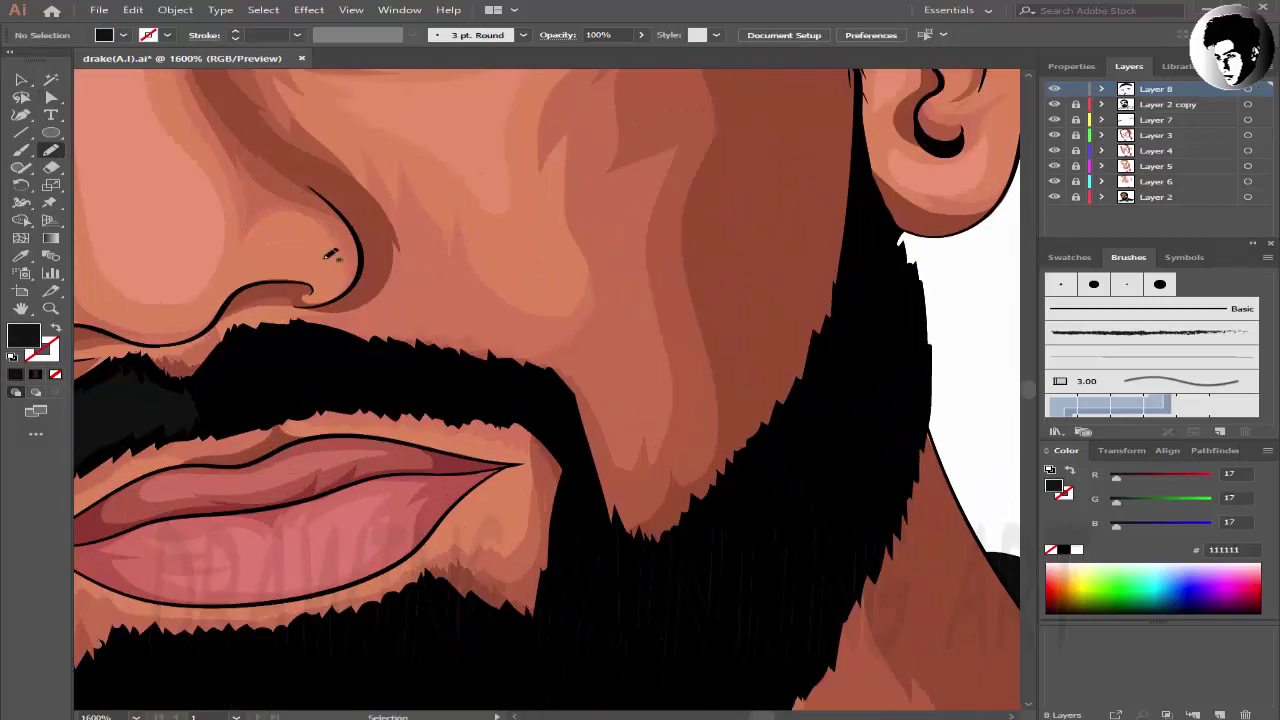
pyautogui.moveTo(192, 393); pyautogui.dragTo(333, 336)
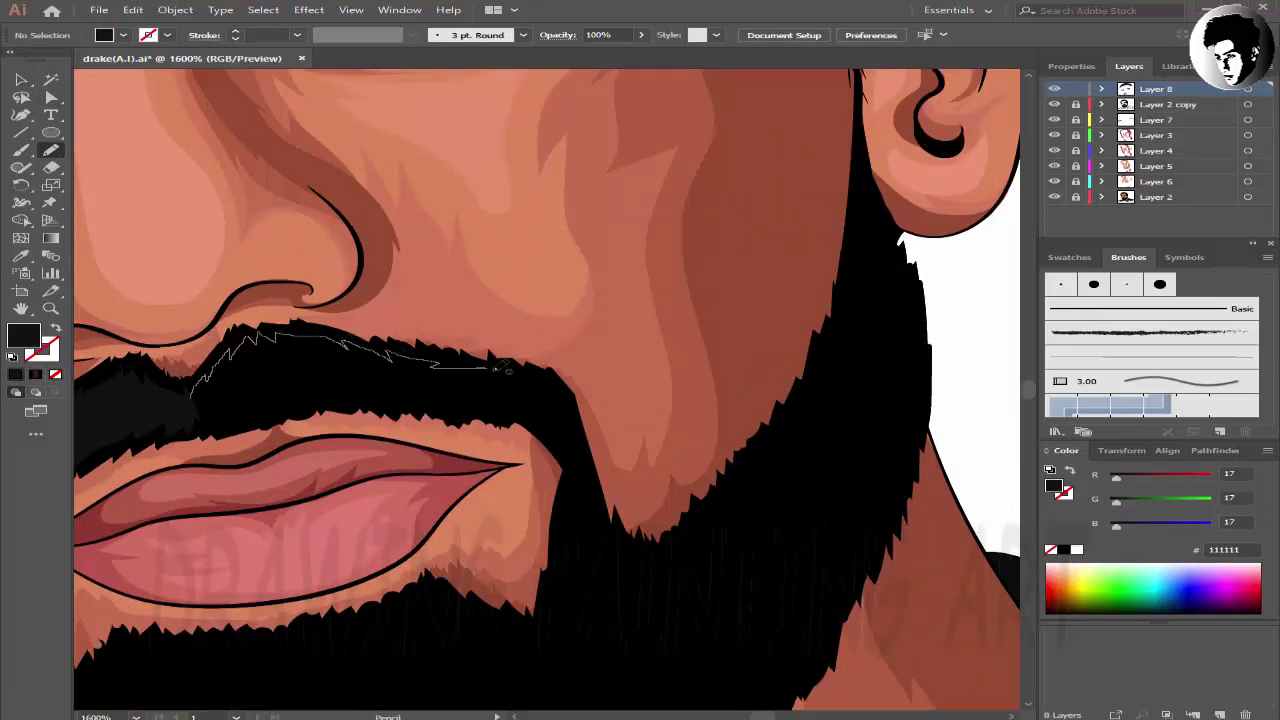
pyautogui.moveTo(583, 425); pyautogui.dragTo(125, 345)
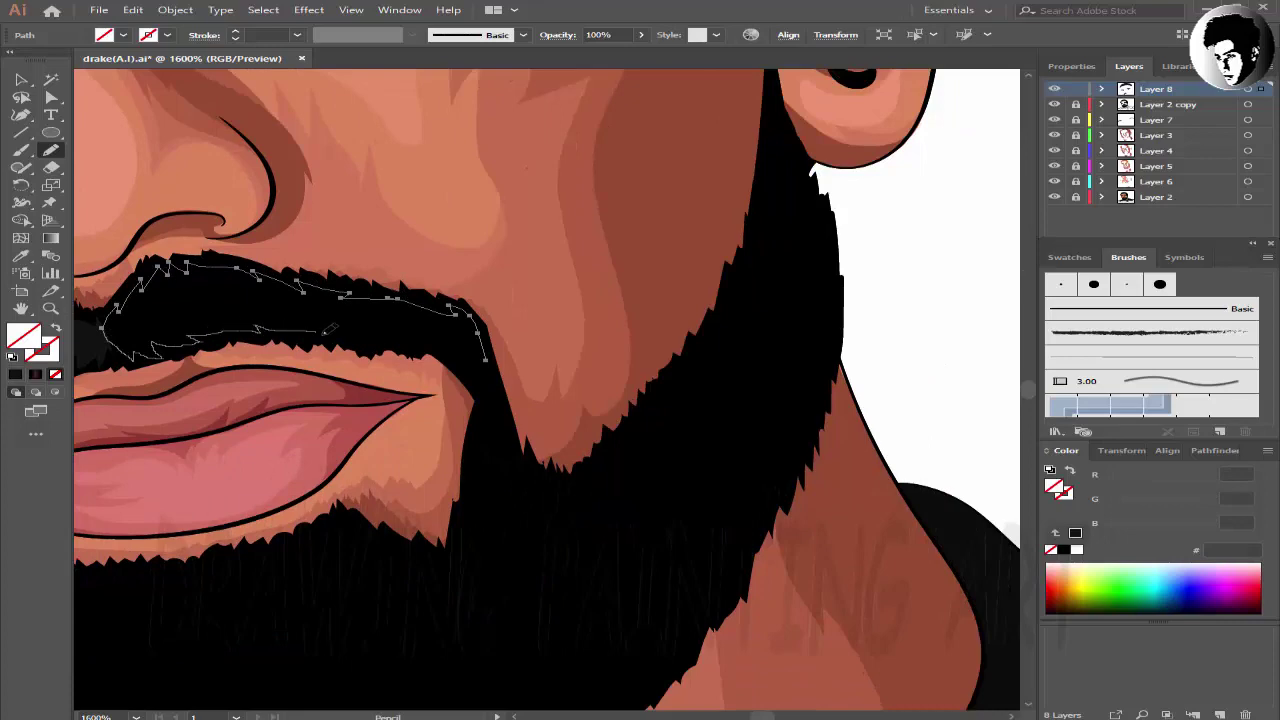
pyautogui.hotkey('ctrl', 'shift', 'a')
pyautogui.hotkey('ctrl', '-')
pyautogui.hotkey('ctrl', '-')
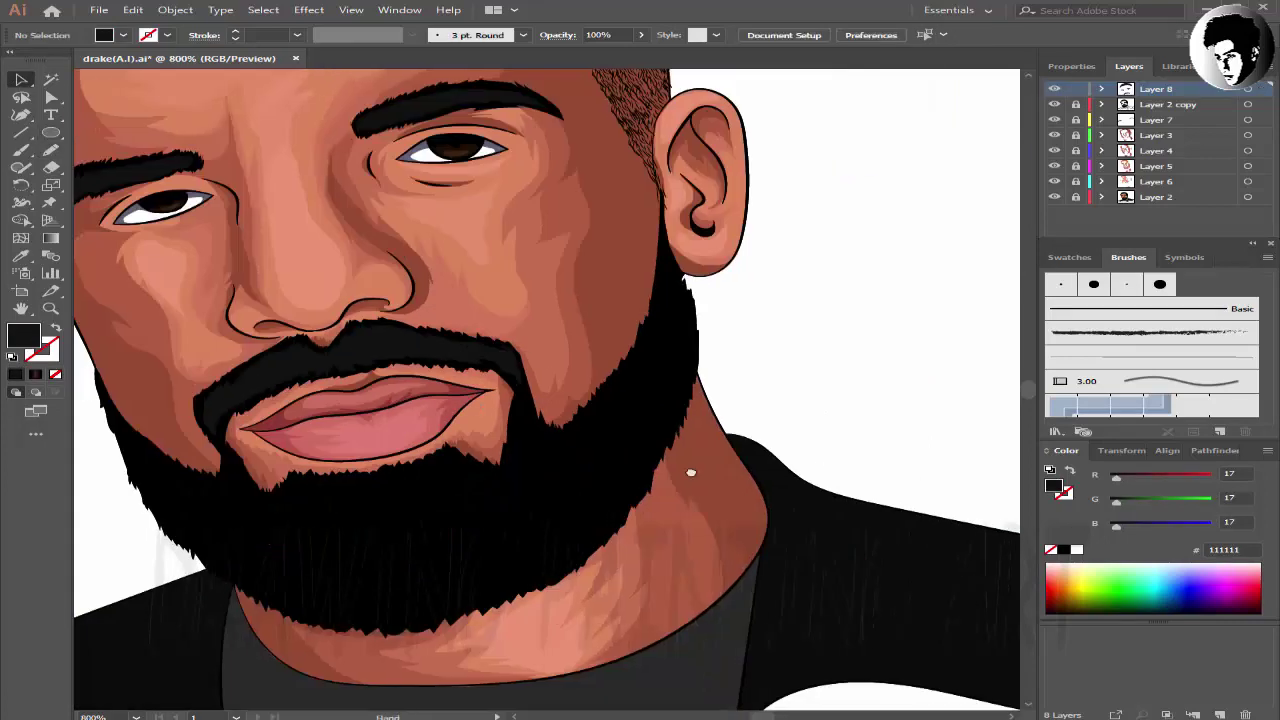
pyautogui.hotkey('ctrl', '-')
pyautogui.hotkey('ctrl', '+')
# - Trace a jagged beard-edge shape along the jawline, under the lower lip and across the chin
pyautogui.moveTo(210, 308); pyautogui.dragTo(126, 80)
pyautogui.press('n')
pyautogui.hotkey('ctrl', '+')
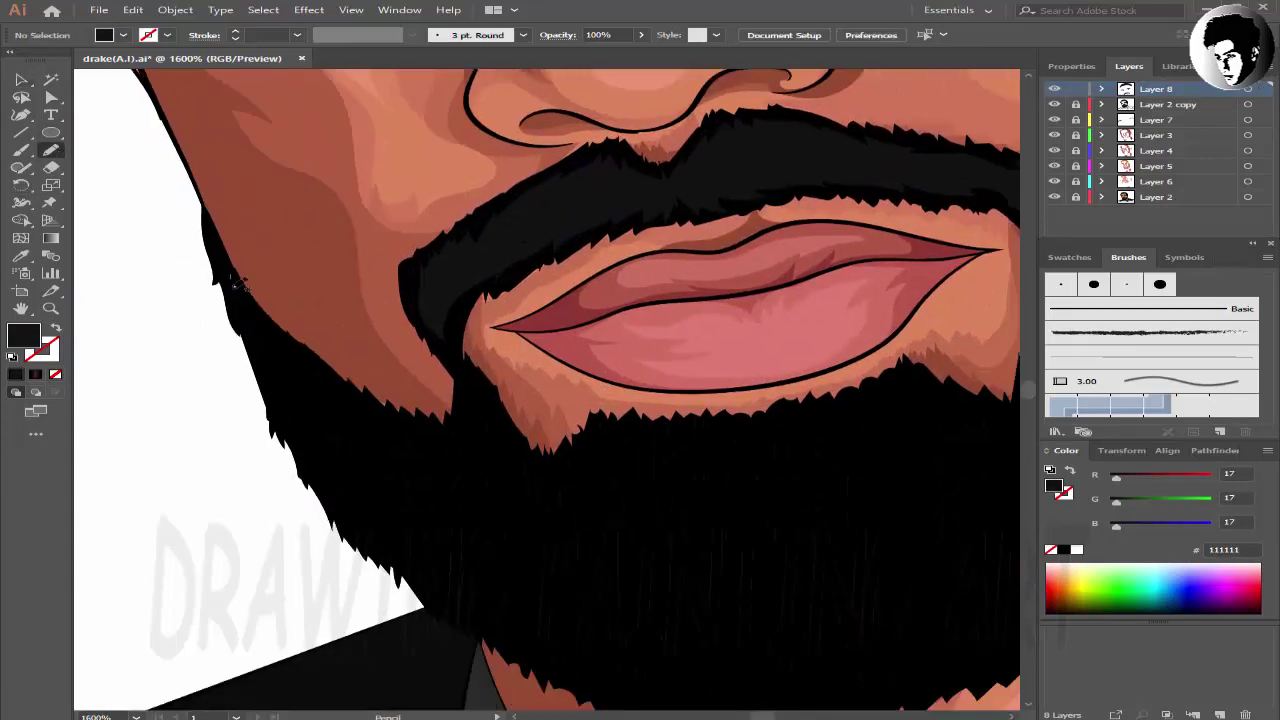
pyautogui.moveTo(370, 508); pyautogui.dragTo(398, 557)
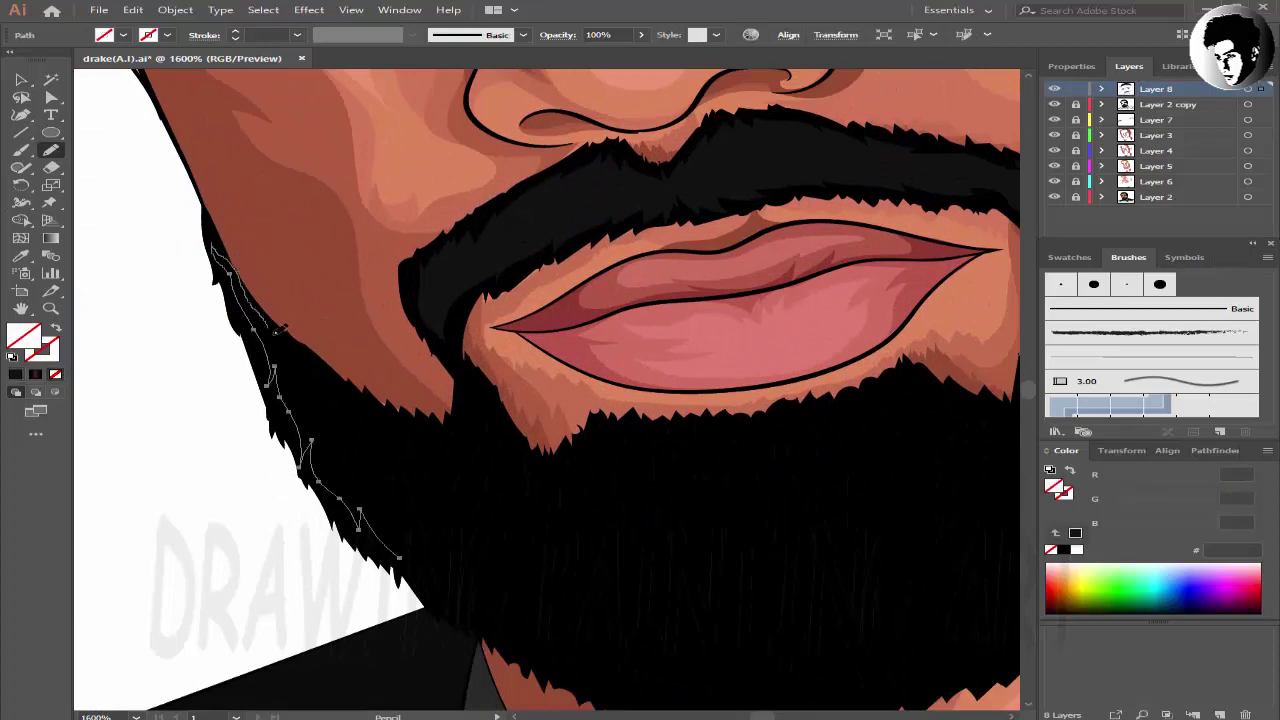
pyautogui.moveTo(367, 408); pyautogui.dragTo(408, 416)
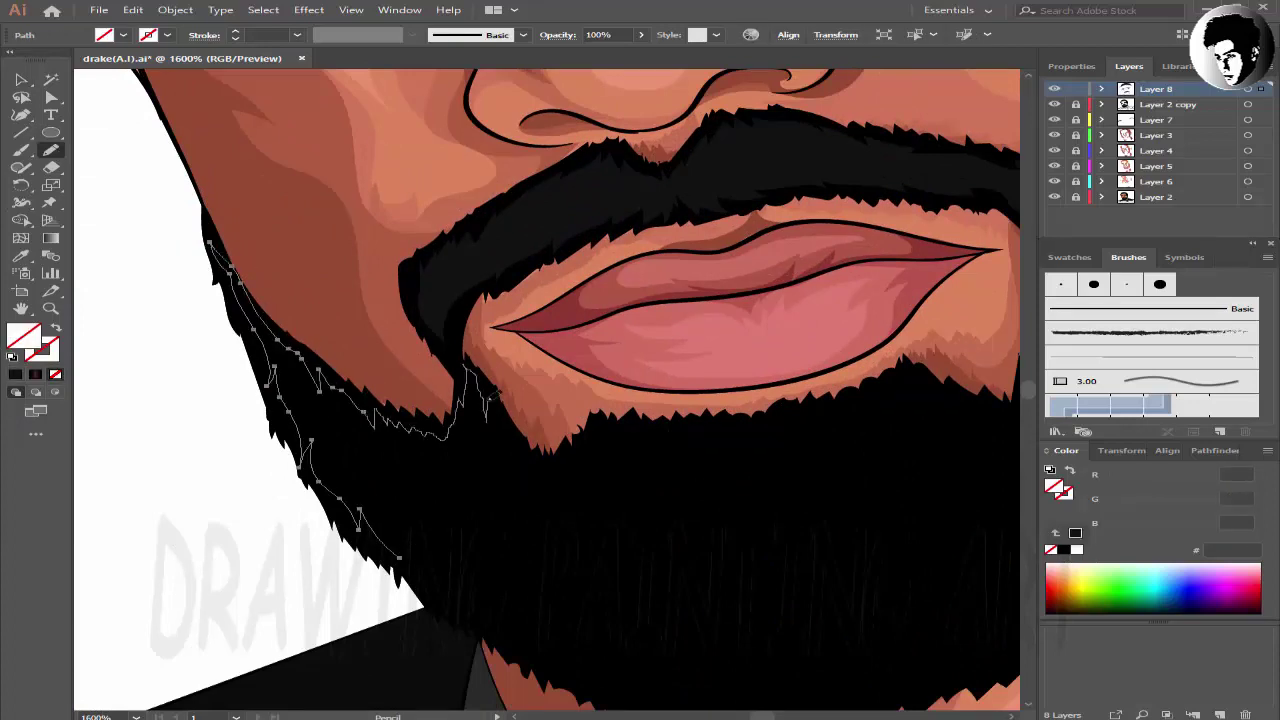
pyautogui.moveTo(487, 398); pyautogui.dragTo(293, 337)
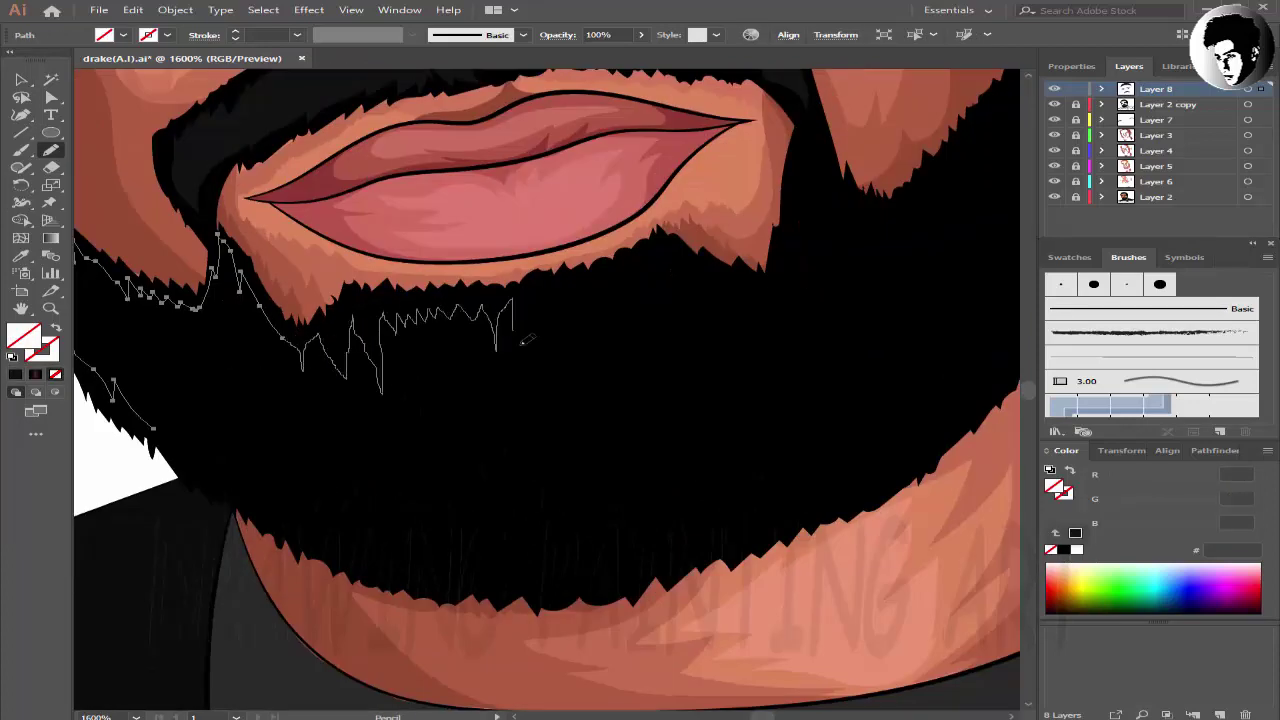
pyautogui.moveTo(632, 317); pyautogui.dragTo(760, 300)
pyautogui.moveTo(605, 379); pyautogui.dragTo(860, 354)
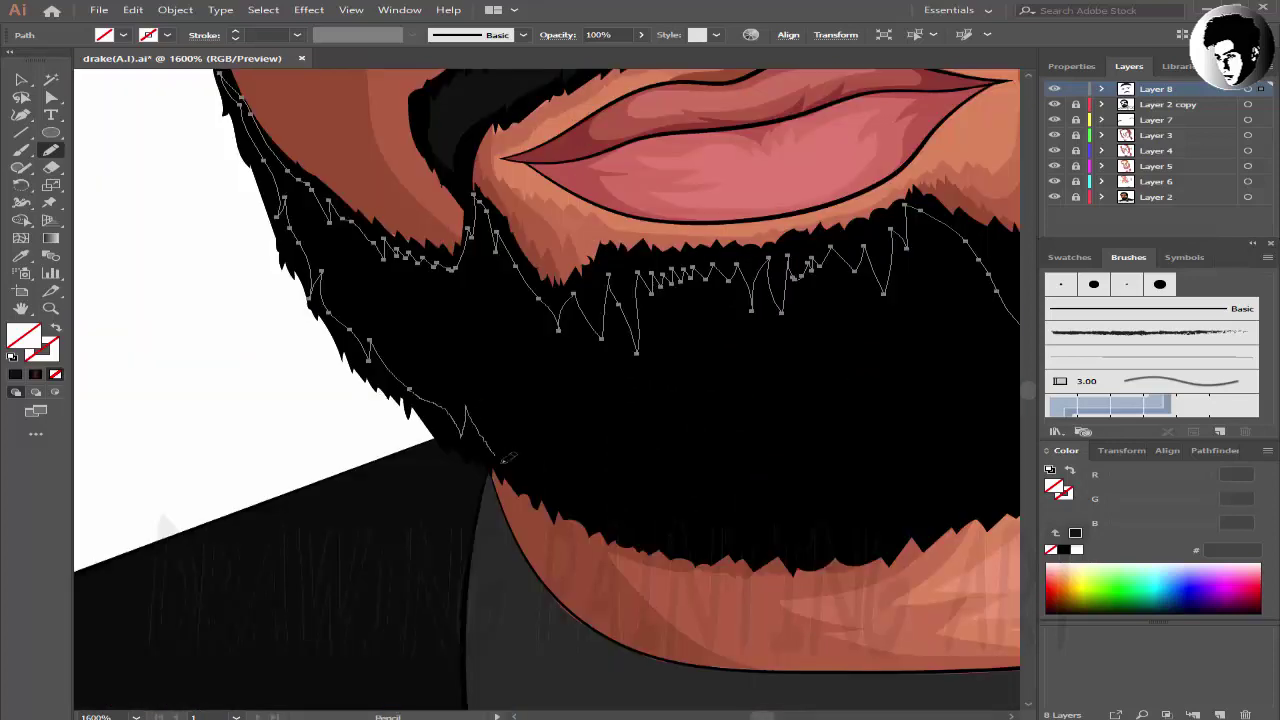
pyautogui.moveTo(631, 479); pyautogui.dragTo(290, 381)
pyautogui.moveTo(345, 425); pyautogui.dragTo(538, 396)
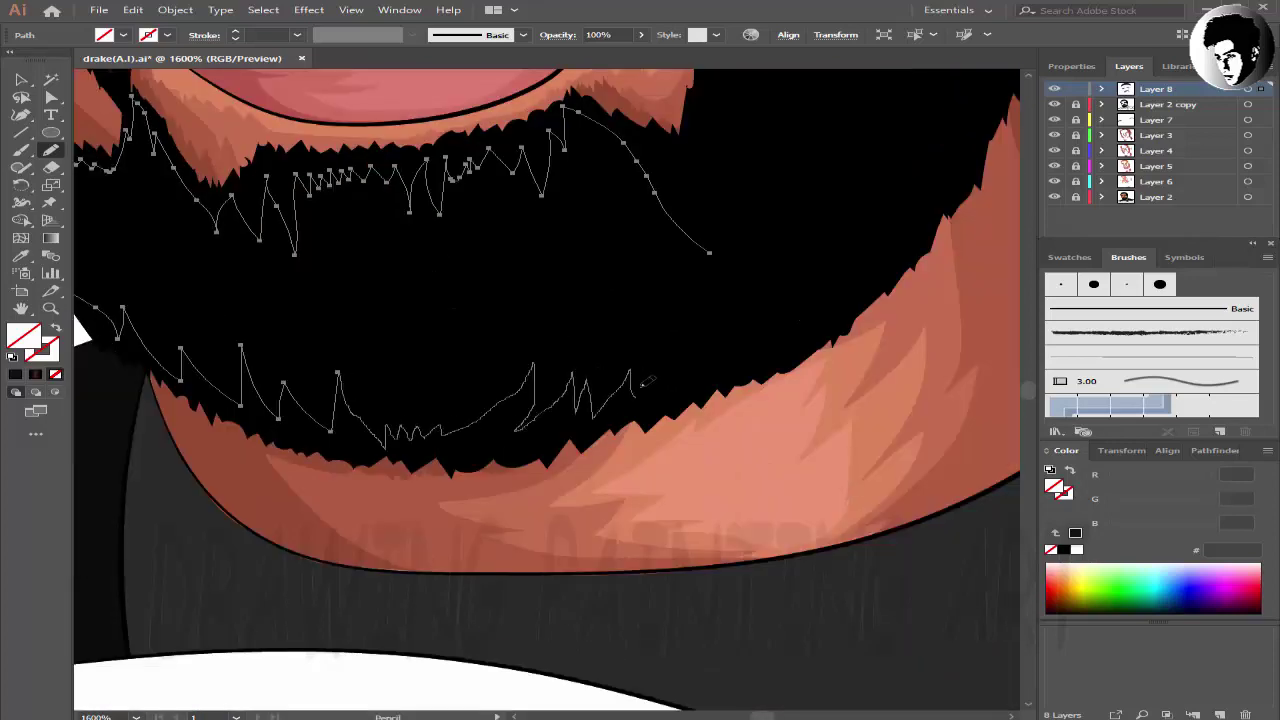
pyautogui.moveTo(645, 380); pyautogui.dragTo(709, 254)
pyautogui.hotkey('ctrl', 'shift', 'a')
# - Extend the jagged beard strokes down the jaw toward the neck
pyautogui.scroll(-3, 714, 308)
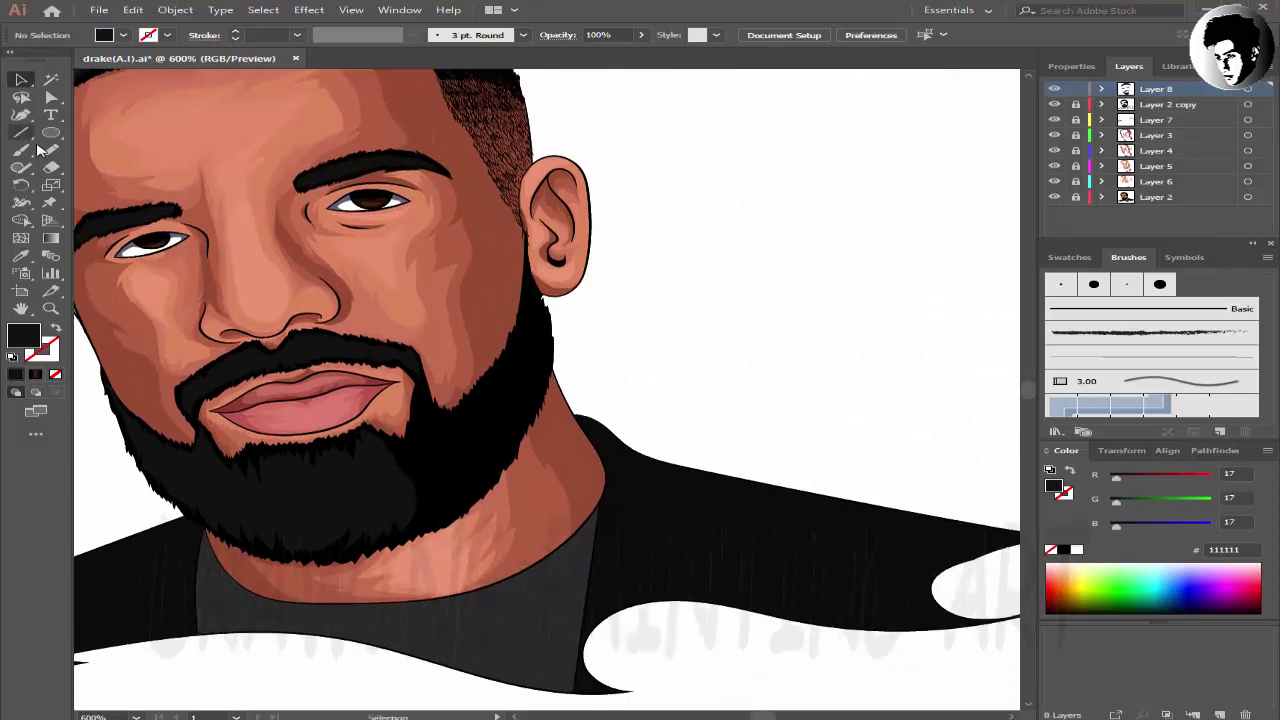
pyautogui.click(51, 149)
pyautogui.scroll(3, 314, 334)
pyautogui.scroll(2, 320, 420)
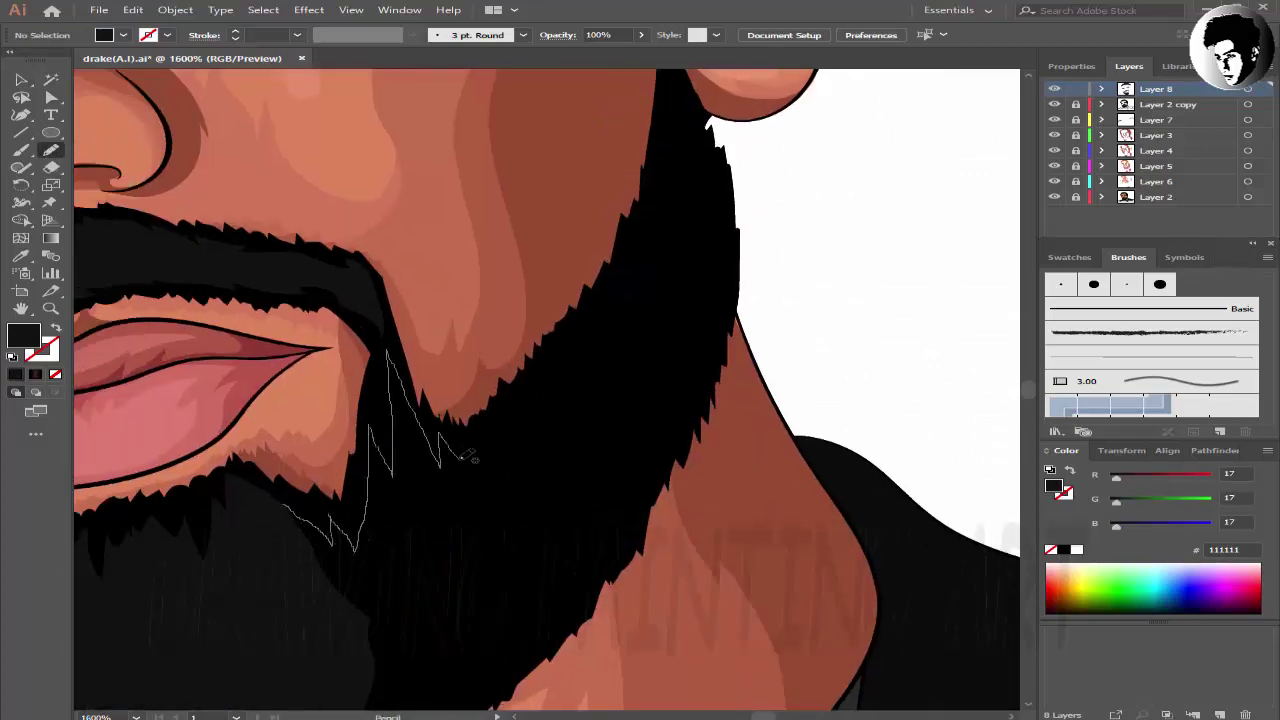
pyautogui.scroll(3, 603, 316)
pyautogui.hscroll(4, 370, 272)
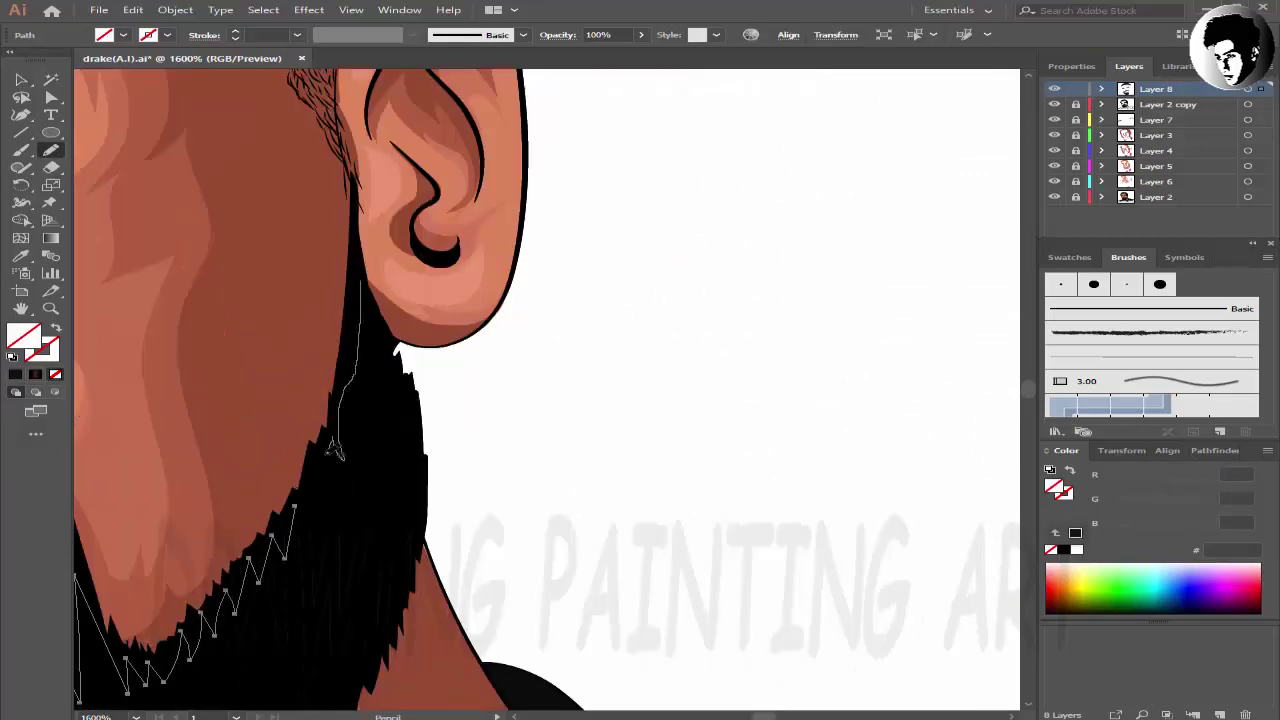
pyautogui.moveTo(334, 452); pyautogui.dragTo(268, 476)
pyautogui.scroll(-3, 250, 550)
pyautogui.hscroll(-2, 250, 550)
pyautogui.scroll(-5, 200, 600)
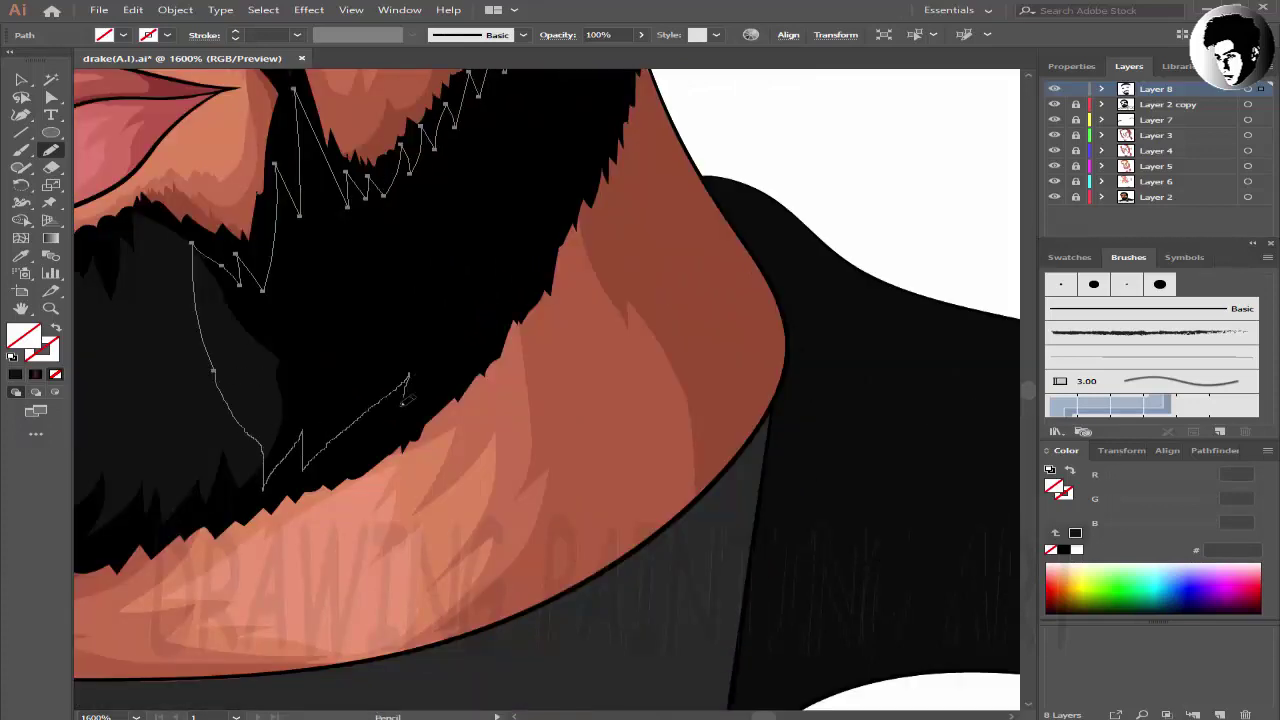
pyautogui.moveTo(405, 398); pyautogui.dragTo(243, 572)
pyautogui.scroll(4, 243, 572)
pyautogui.hscroll(4, 243, 572)
pyautogui.scroll(4, 372, 357)
pyautogui.hscroll(3, 205, 380)
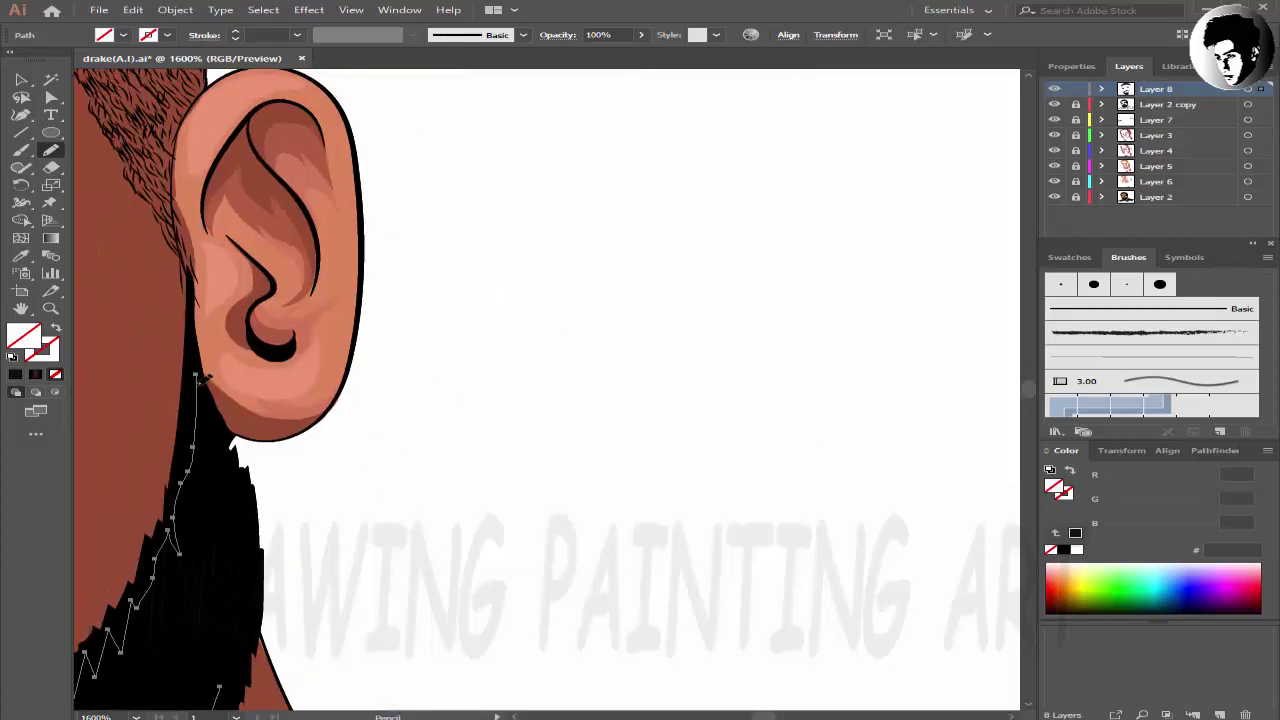
# - Fill the new beard texture shape with the dark #191919 colour
pyautogui.press('v')
pyautogui.click(638, 119)
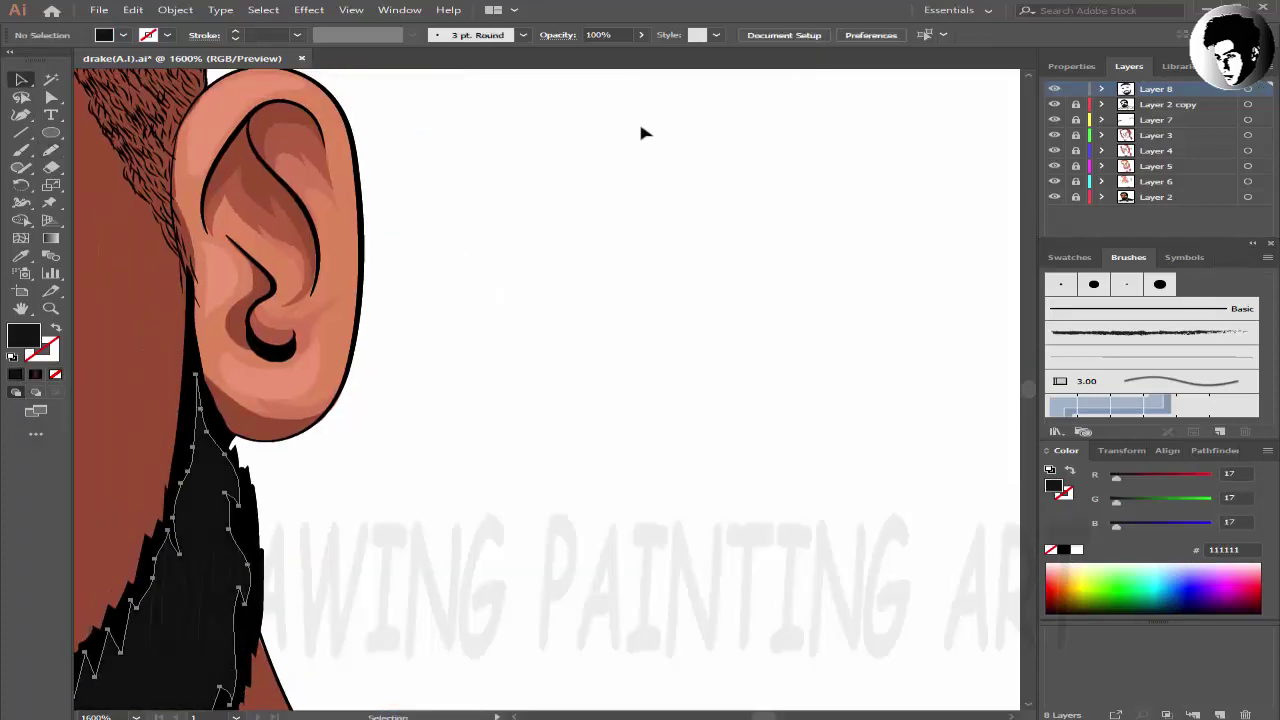
pyautogui.hotkey('ctrl', '0')
pyautogui.scroll(3, 265, 273)
pyautogui.scroll(3, 825, 220)
pyautogui.hscroll(2, 825, 220)
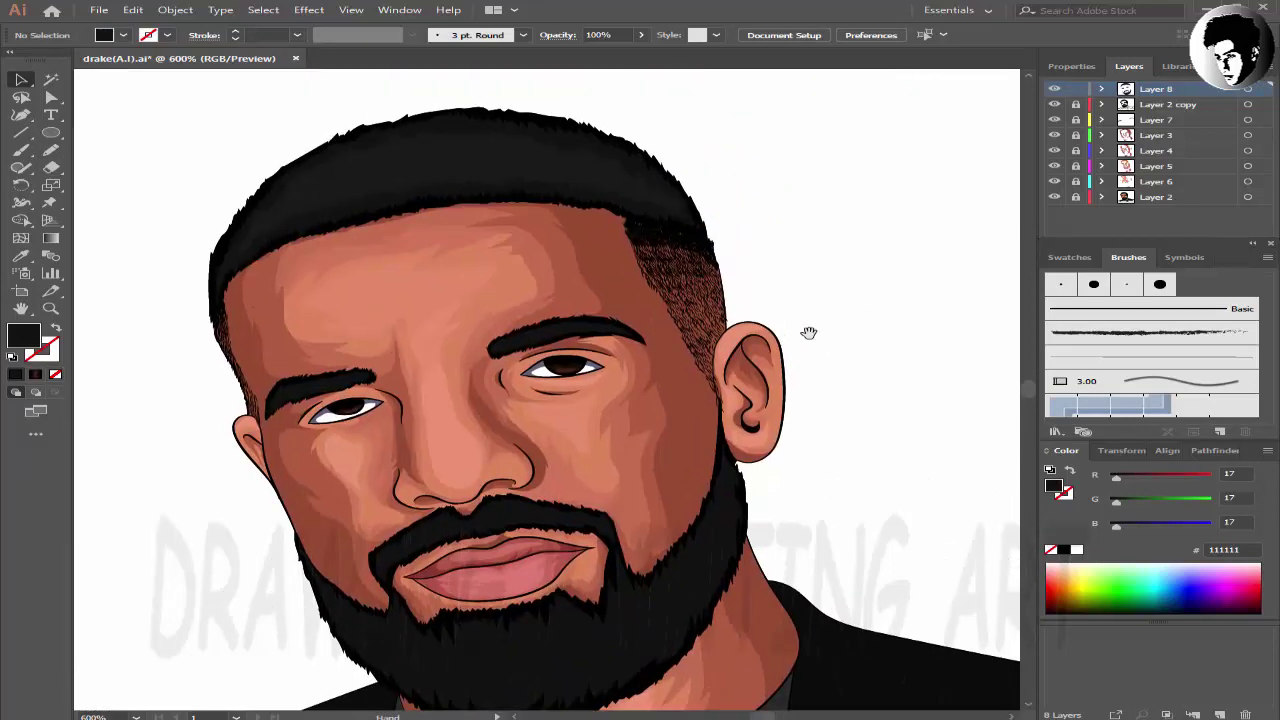
pyautogui.moveTo(809, 334)
pyautogui.mouseDown()
pyautogui.moveTo(884, 205)
pyautogui.moveTo(866, 226)
pyautogui.mouseUp()
pyautogui.hotkey('ctrl', 'z')
pyautogui.scroll(-2, 866, 226)
pyautogui.click(700, 450)
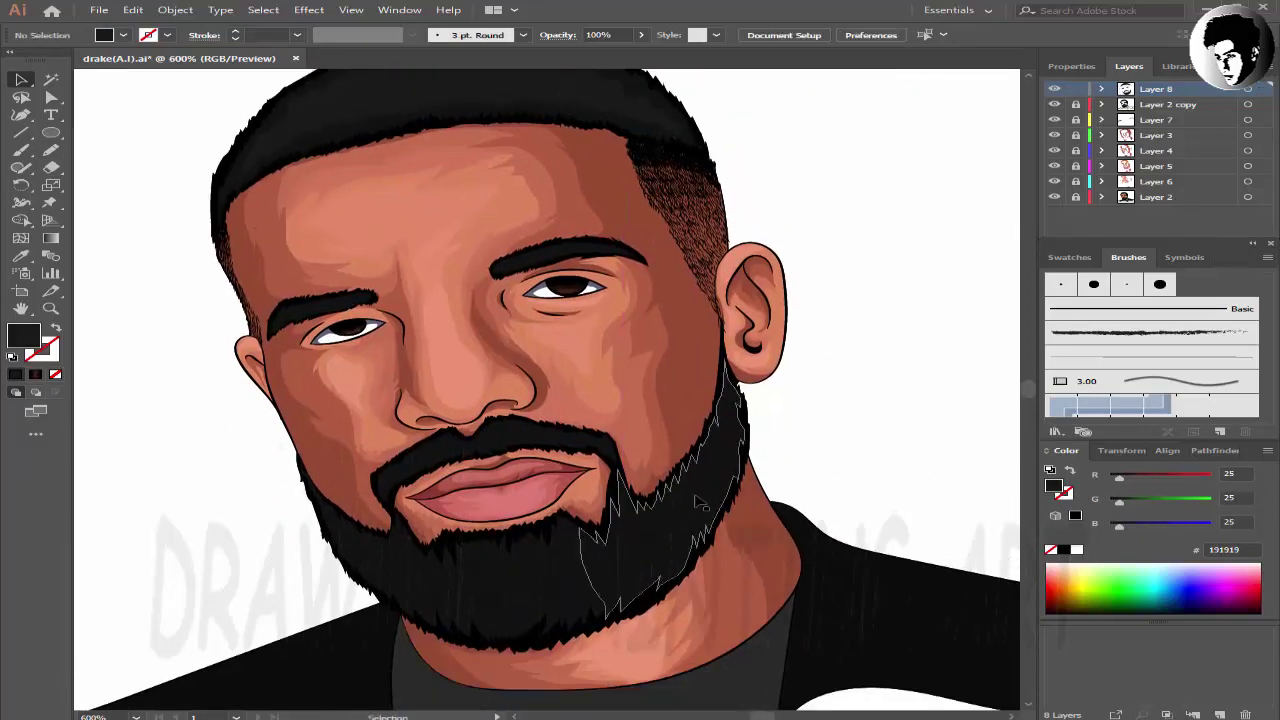
pyautogui.press('i')
pyautogui.click(21, 79)
# - Bring the neck and collar into view and add a new Layer 9
pyautogui.click(859, 191)
pyautogui.scroll(-2, 859, 191)
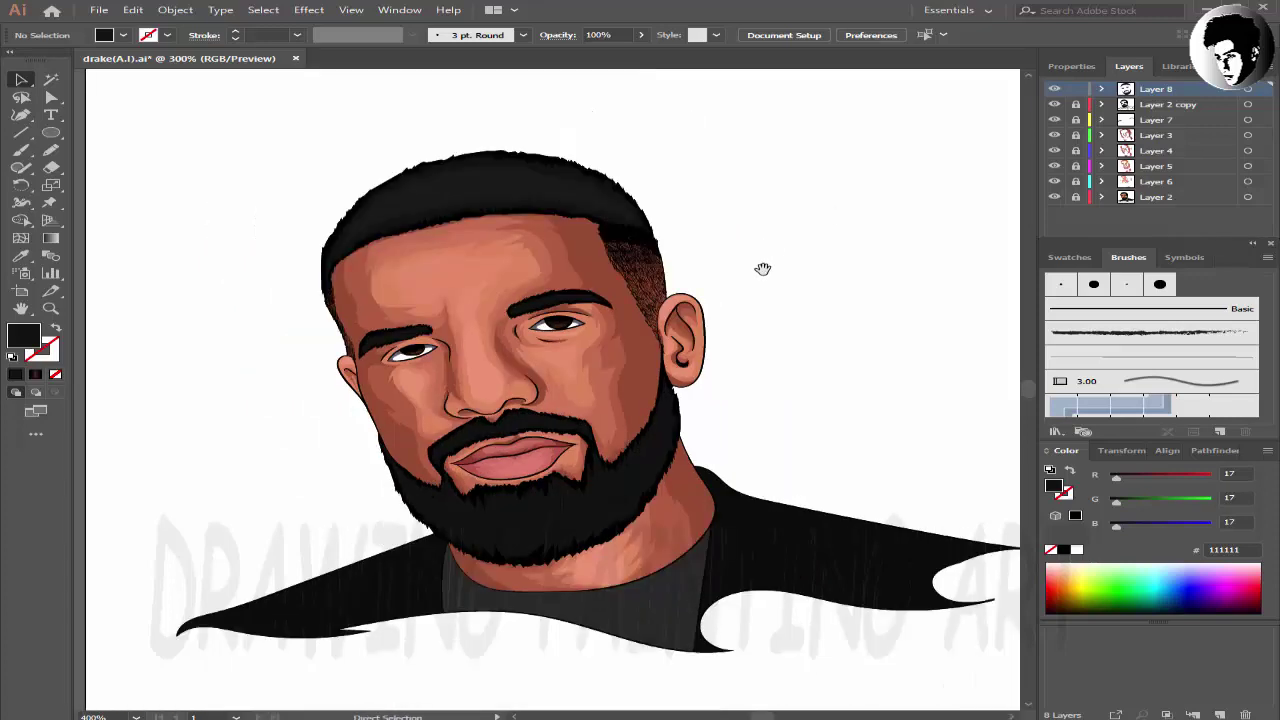
pyautogui.scroll(-2, 763, 268)
pyautogui.scroll(3, 763, 268)
pyautogui.scroll(3, 797, 283)
pyautogui.press('n')
pyautogui.moveTo(755, 560); pyautogui.dragTo(565, 390)
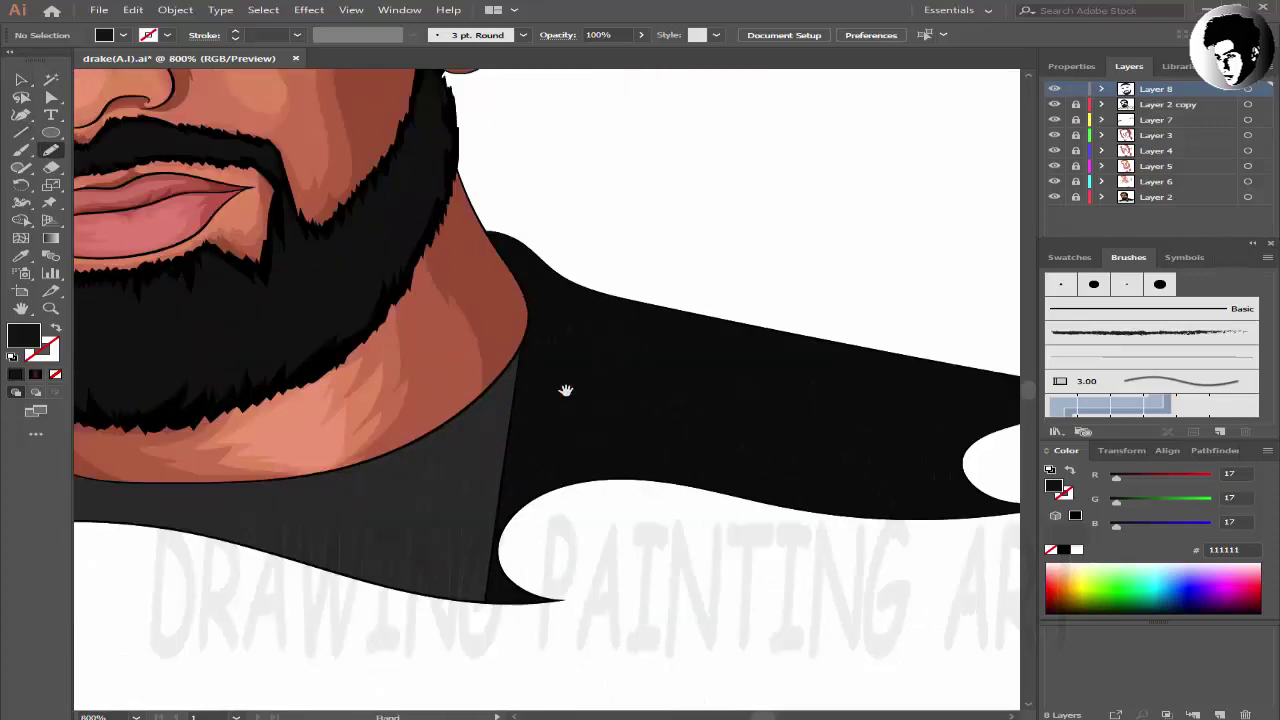
pyautogui.click(1220, 714)
# - Draw a fold shape on the shirt collar and give it a dark fill
pyautogui.scroll(1, 520, 333)
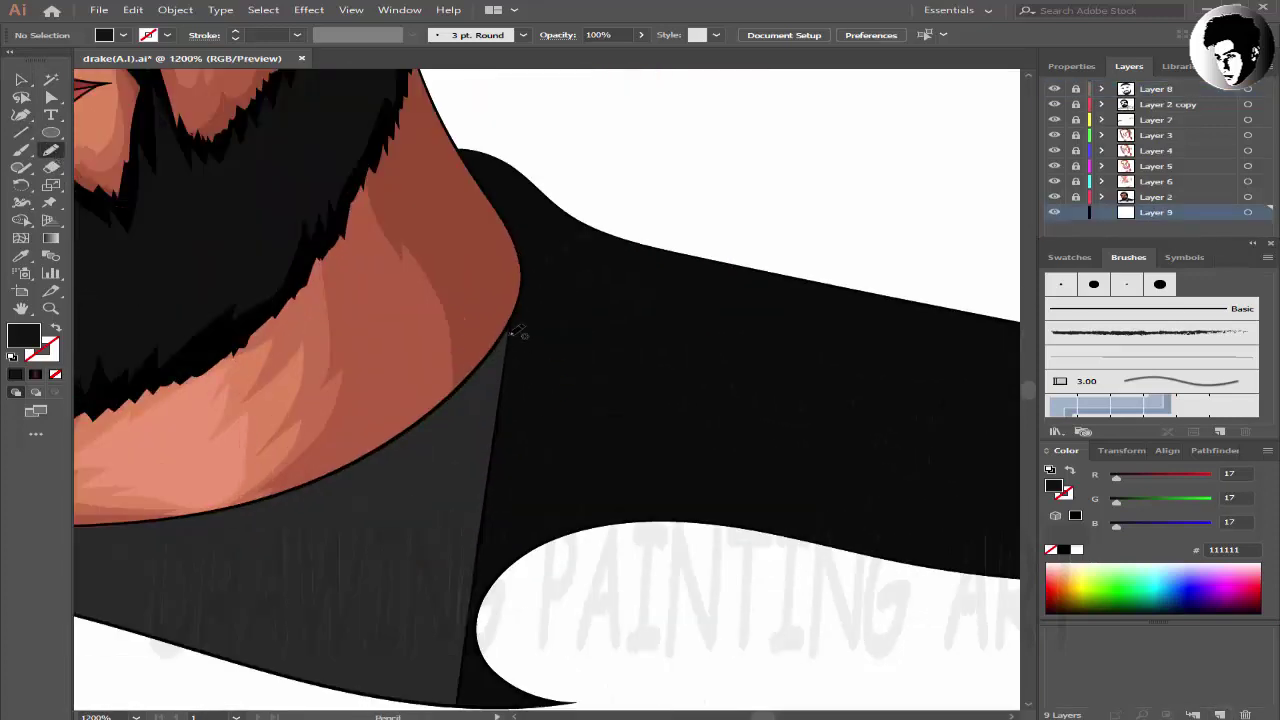
pyautogui.moveTo(340, 577); pyautogui.dragTo(420, 570)
pyautogui.moveTo(420, 570); pyautogui.dragTo(655, 303)
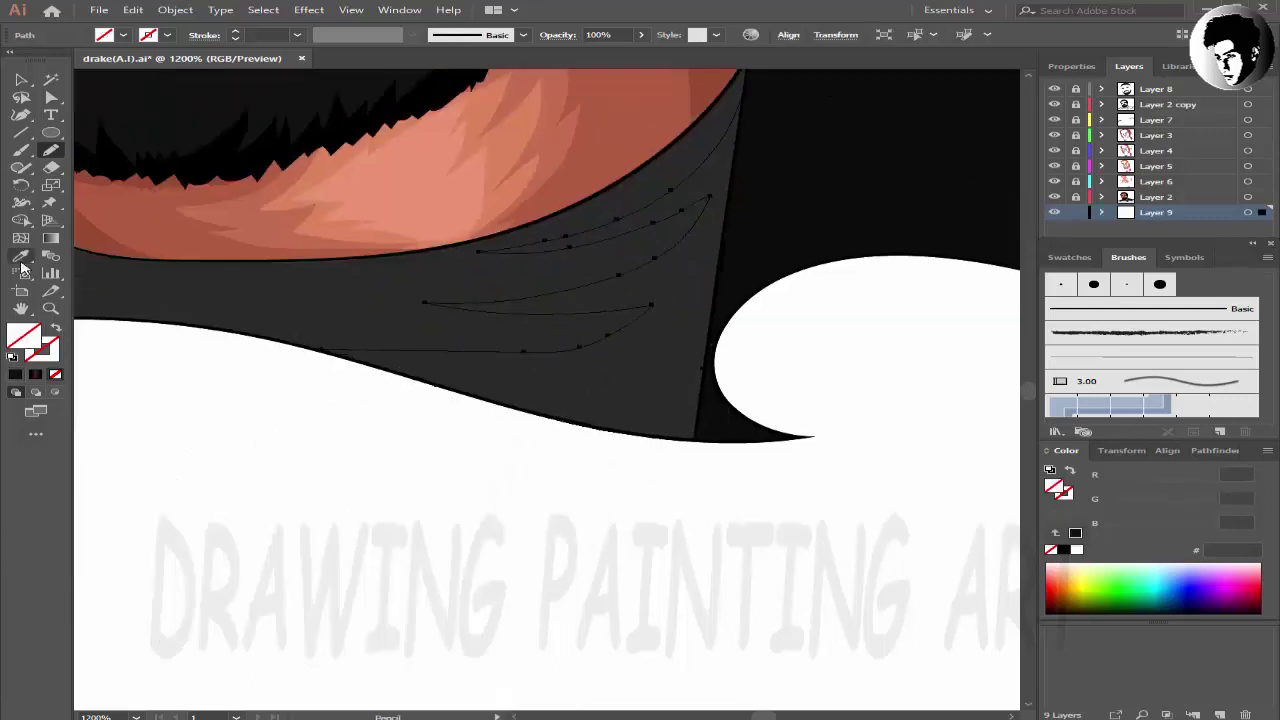
pyautogui.doubleClick(24, 336)
pyautogui.press('Return')
pyautogui.moveTo(321, 262); pyautogui.dragTo(231, 342)
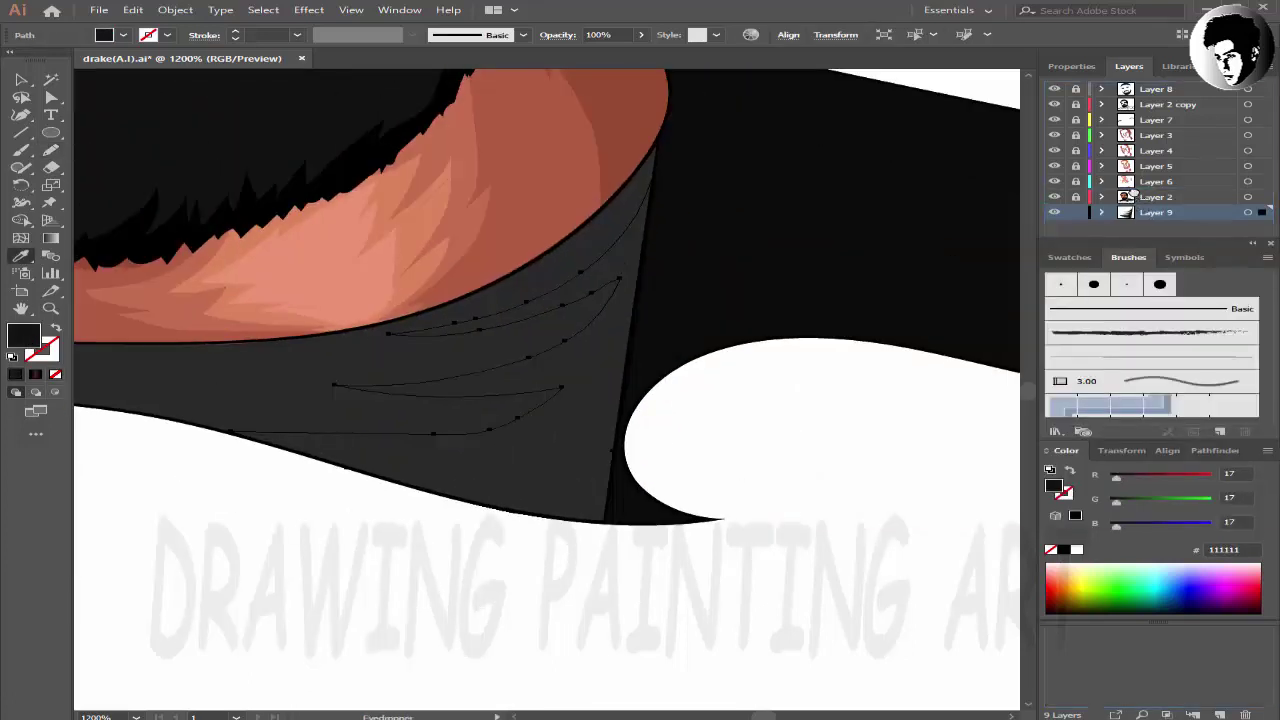
# - Move Layer 9 above Layer 2 and set the fold fill to #161616
pyautogui.moveTo(1155, 212); pyautogui.dragTo(1133, 196)
pyautogui.doubleClick(24, 336)
pyautogui.click(758, 466)
pyautogui.click(1229, 295)
pyautogui.doubleClick(24, 336)
pyautogui.click(757, 460)
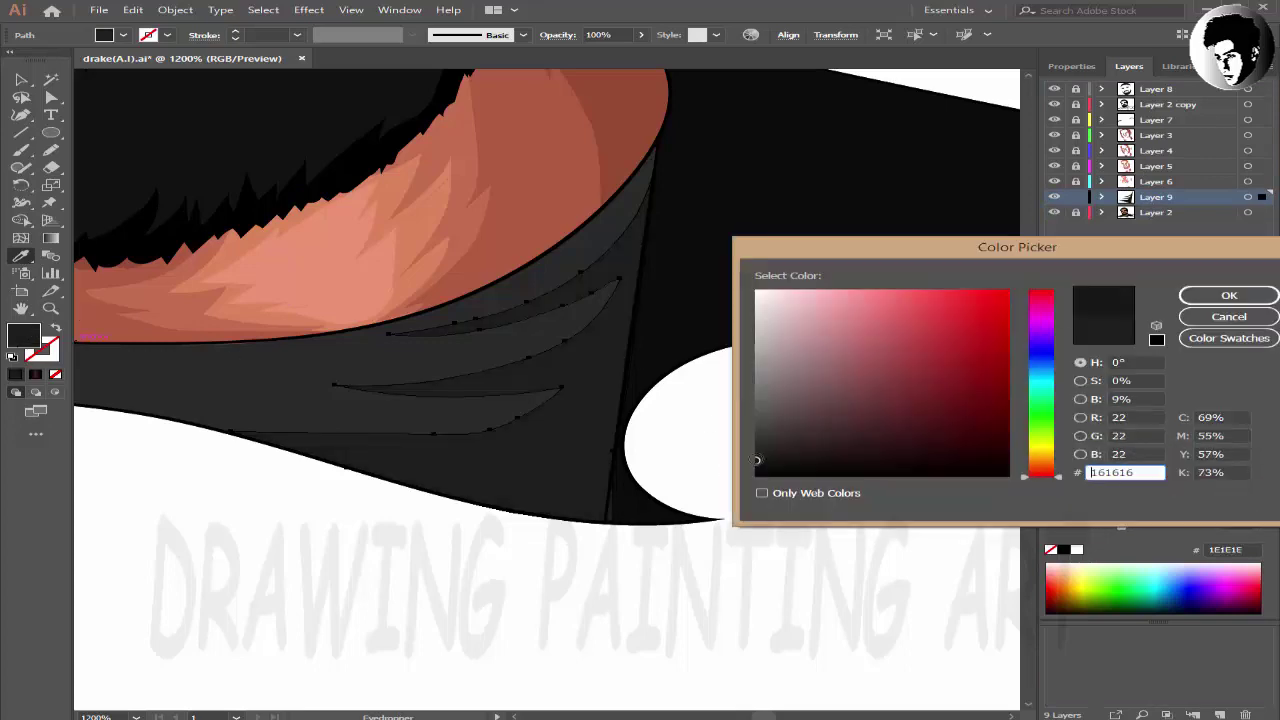
pyautogui.press('Return')
# - Add a fold shape on the left collar and review the face and beard
pyautogui.hotkey('ctrl', '-')
pyautogui.hotkey('ctrl', '+')
pyautogui.hotkey('ctrl', '+')
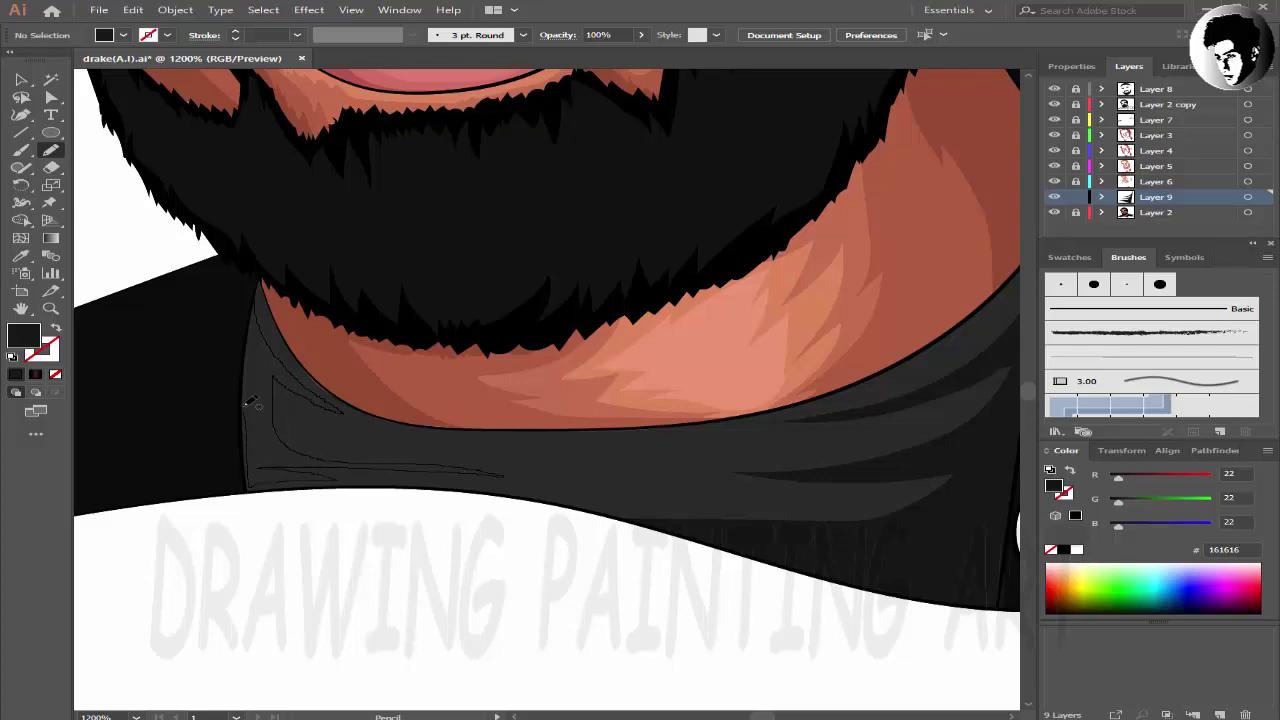
pyautogui.moveTo(250, 400); pyautogui.dragTo(252, 405)
pyautogui.hotkey('ctrl', '-')
pyautogui.hotkey('ctrl', '-')
pyautogui.hotkey('ctrl', '-')
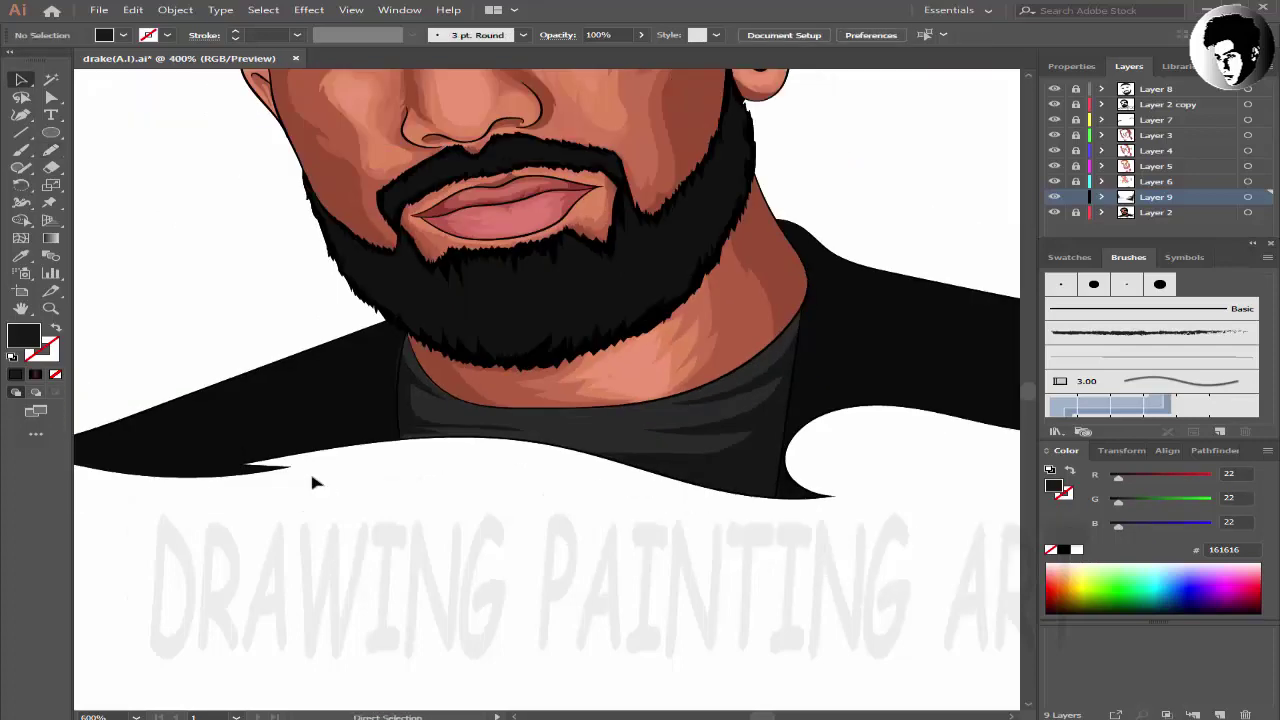
pyautogui.hotkey('ctrl', '-')
pyautogui.hotkey('ctrl', '+')
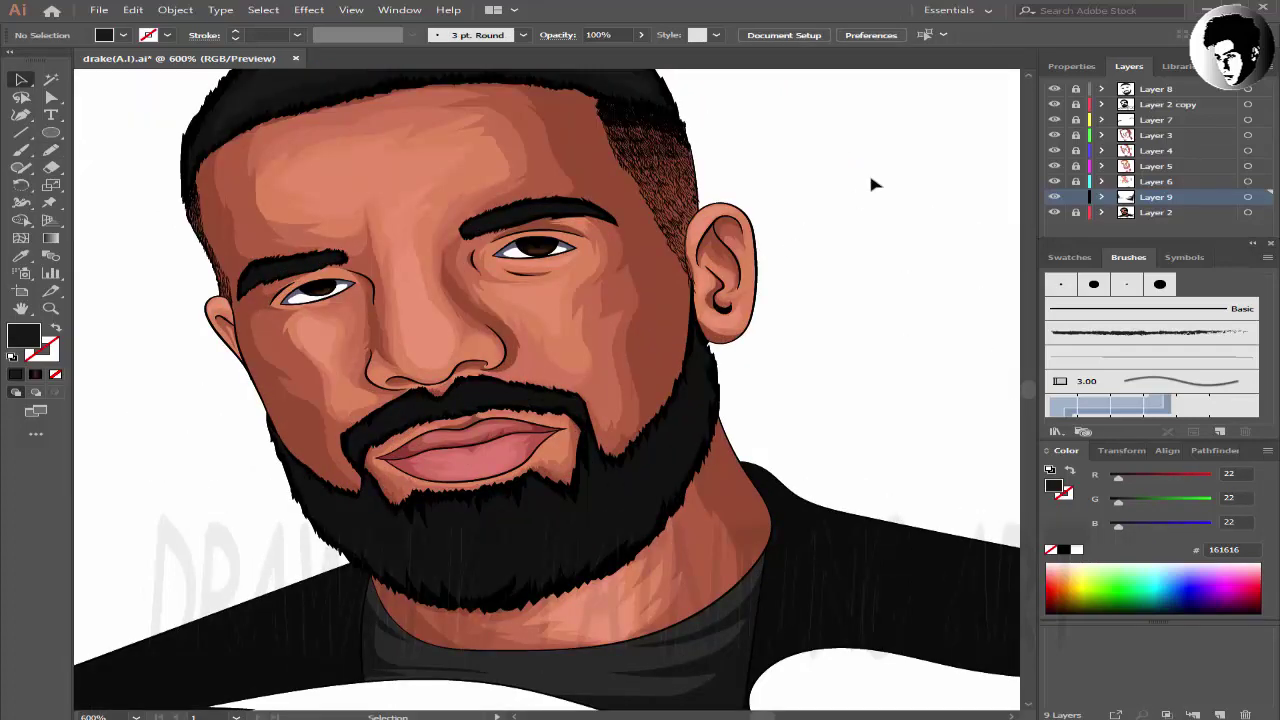
pyautogui.hotkey('ctrl', '+')
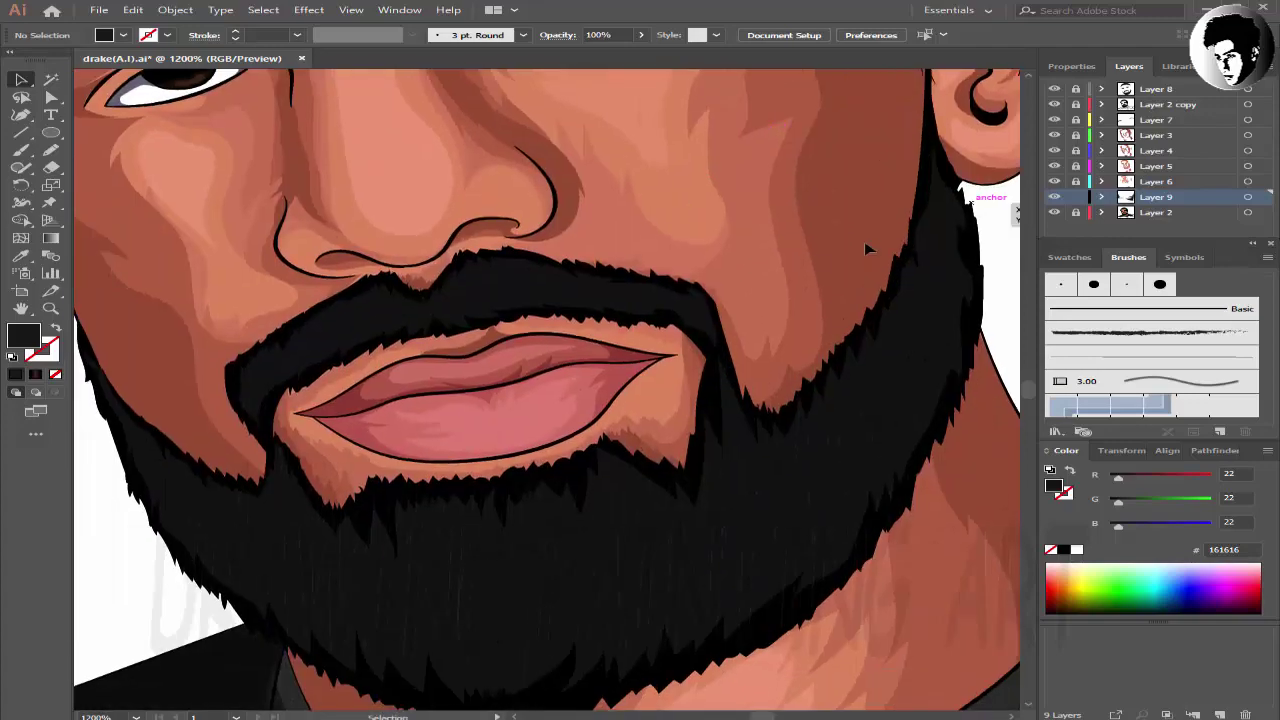
pyautogui.hotkey('ctrl', '-')
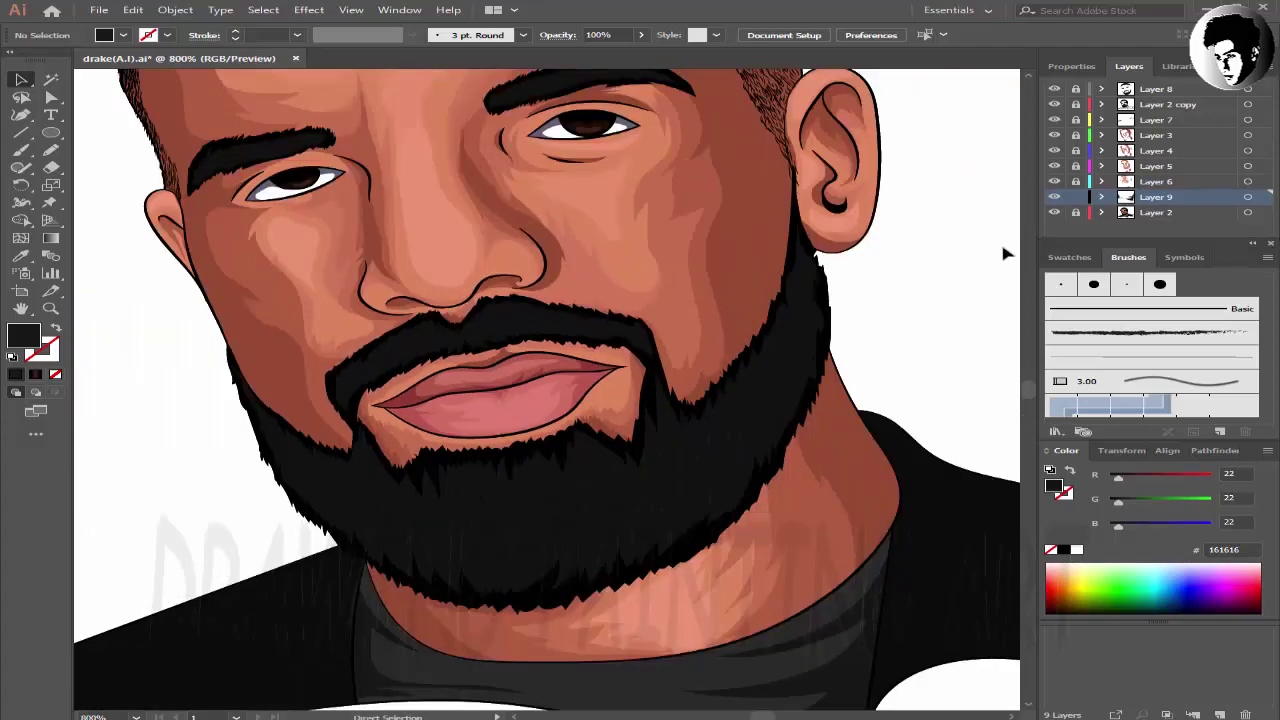